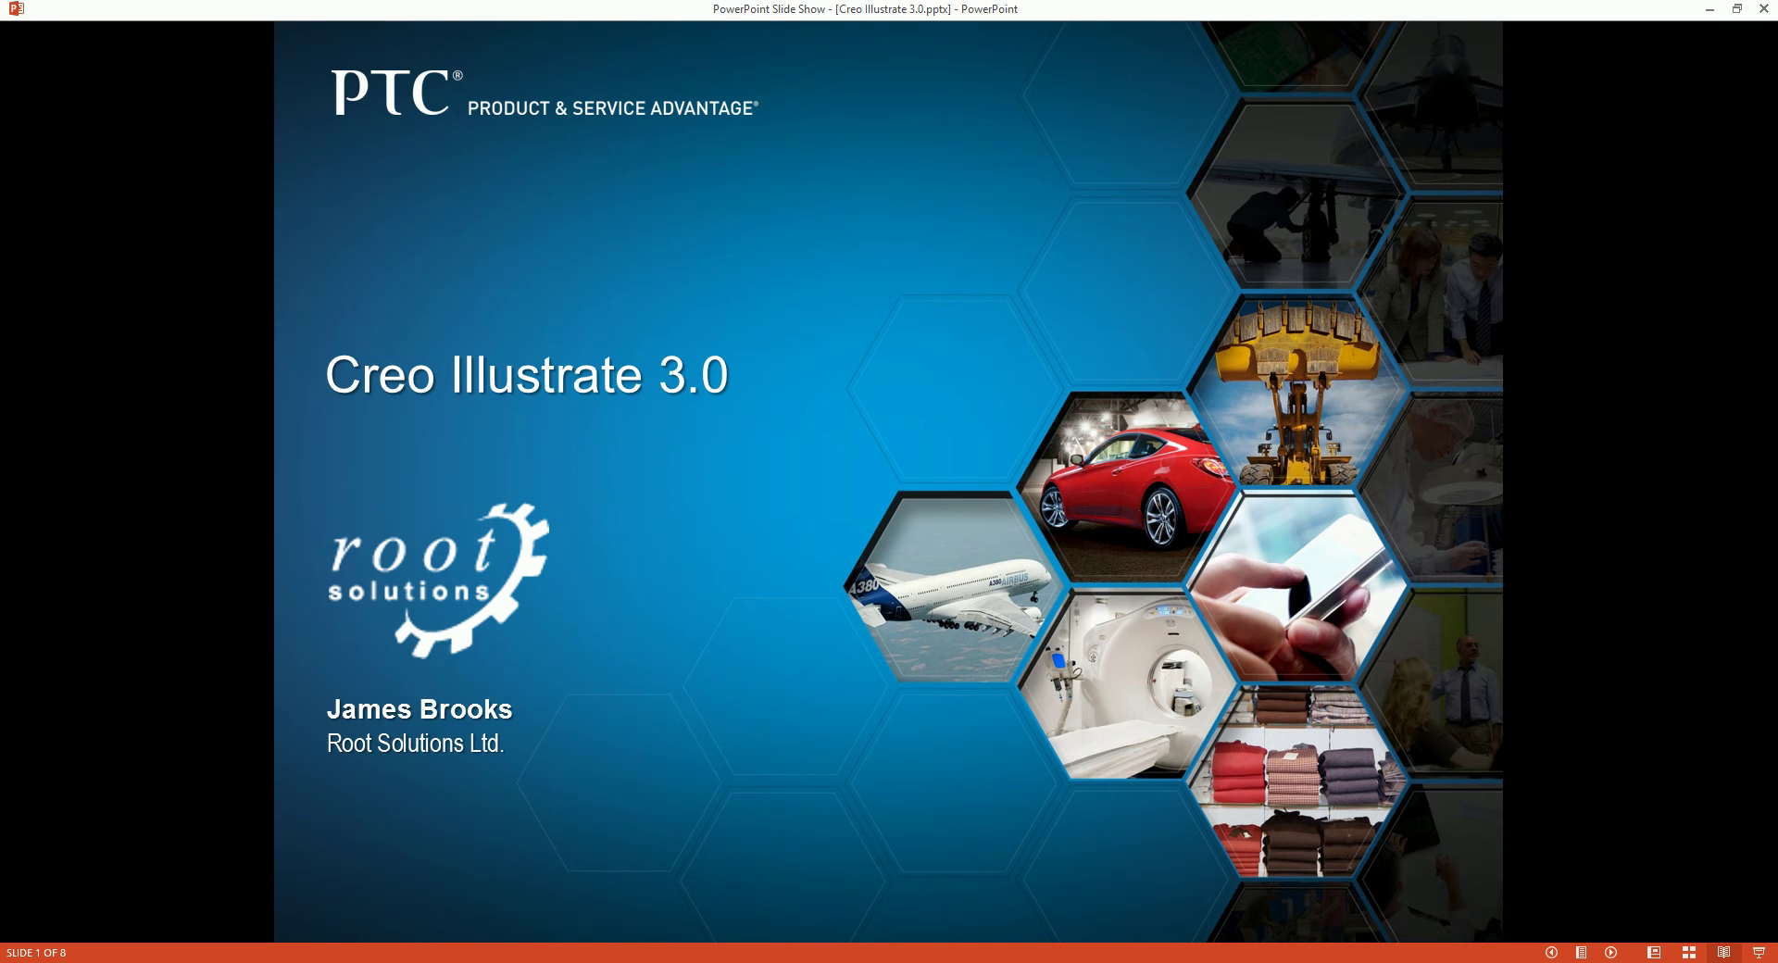
pyautogui.press('Right')
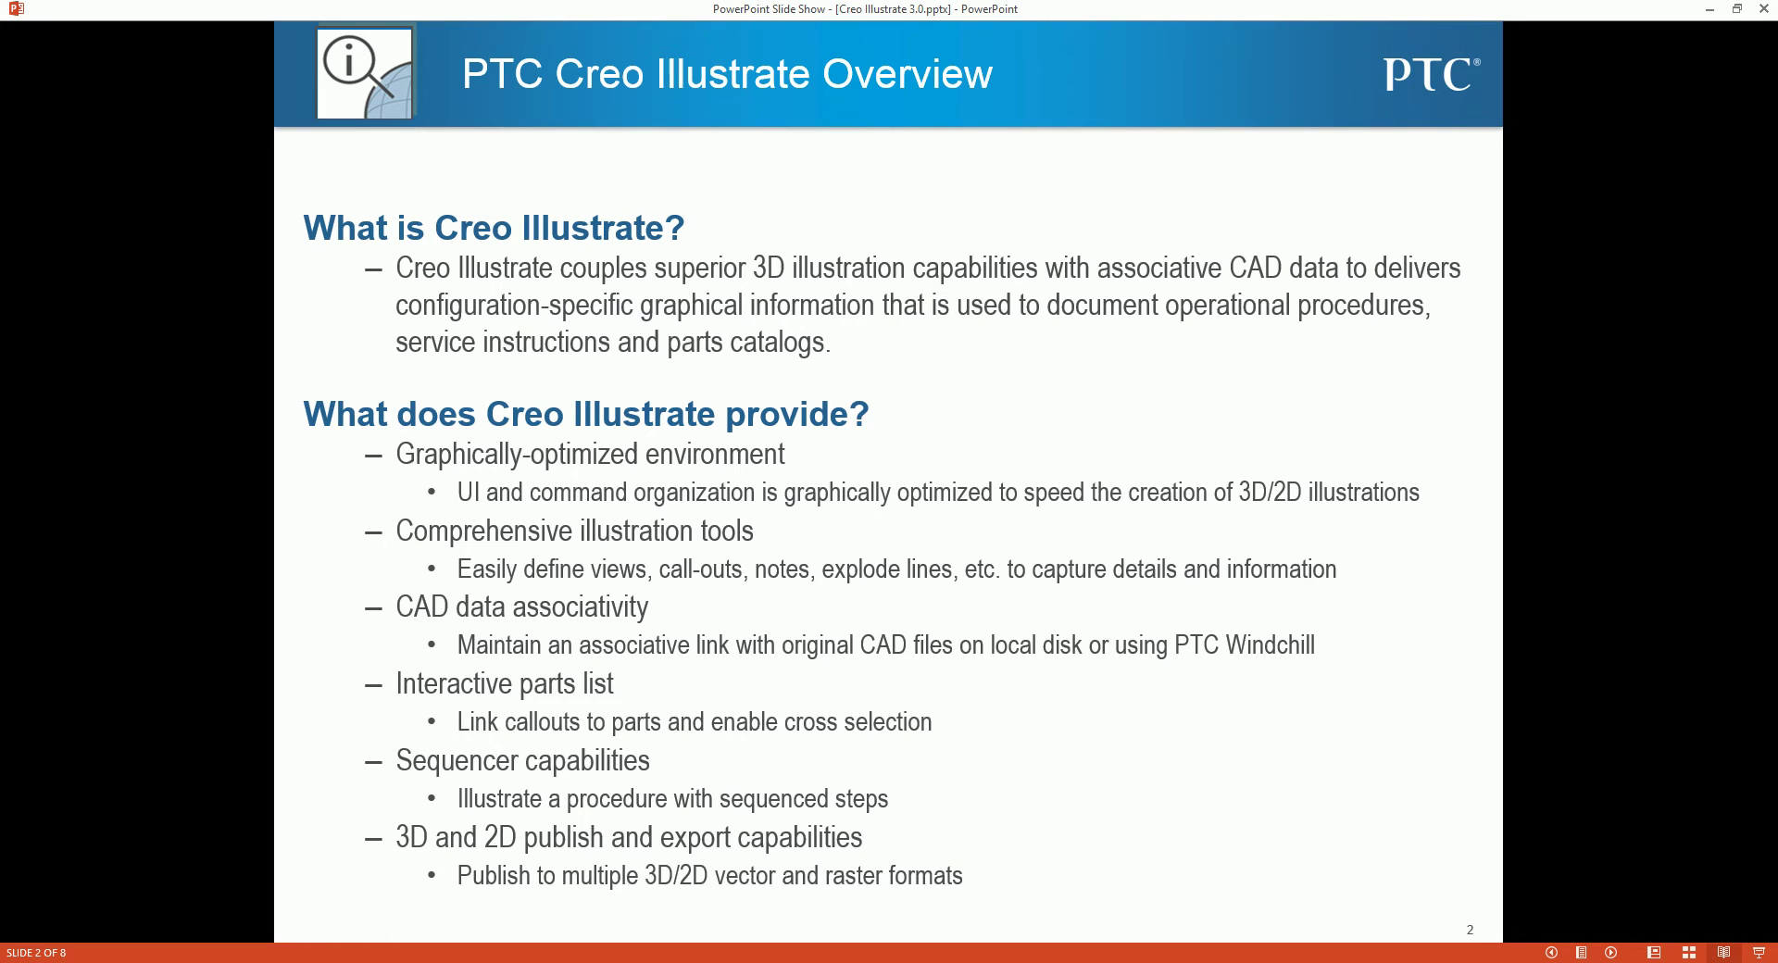
pyautogui.press('Right')
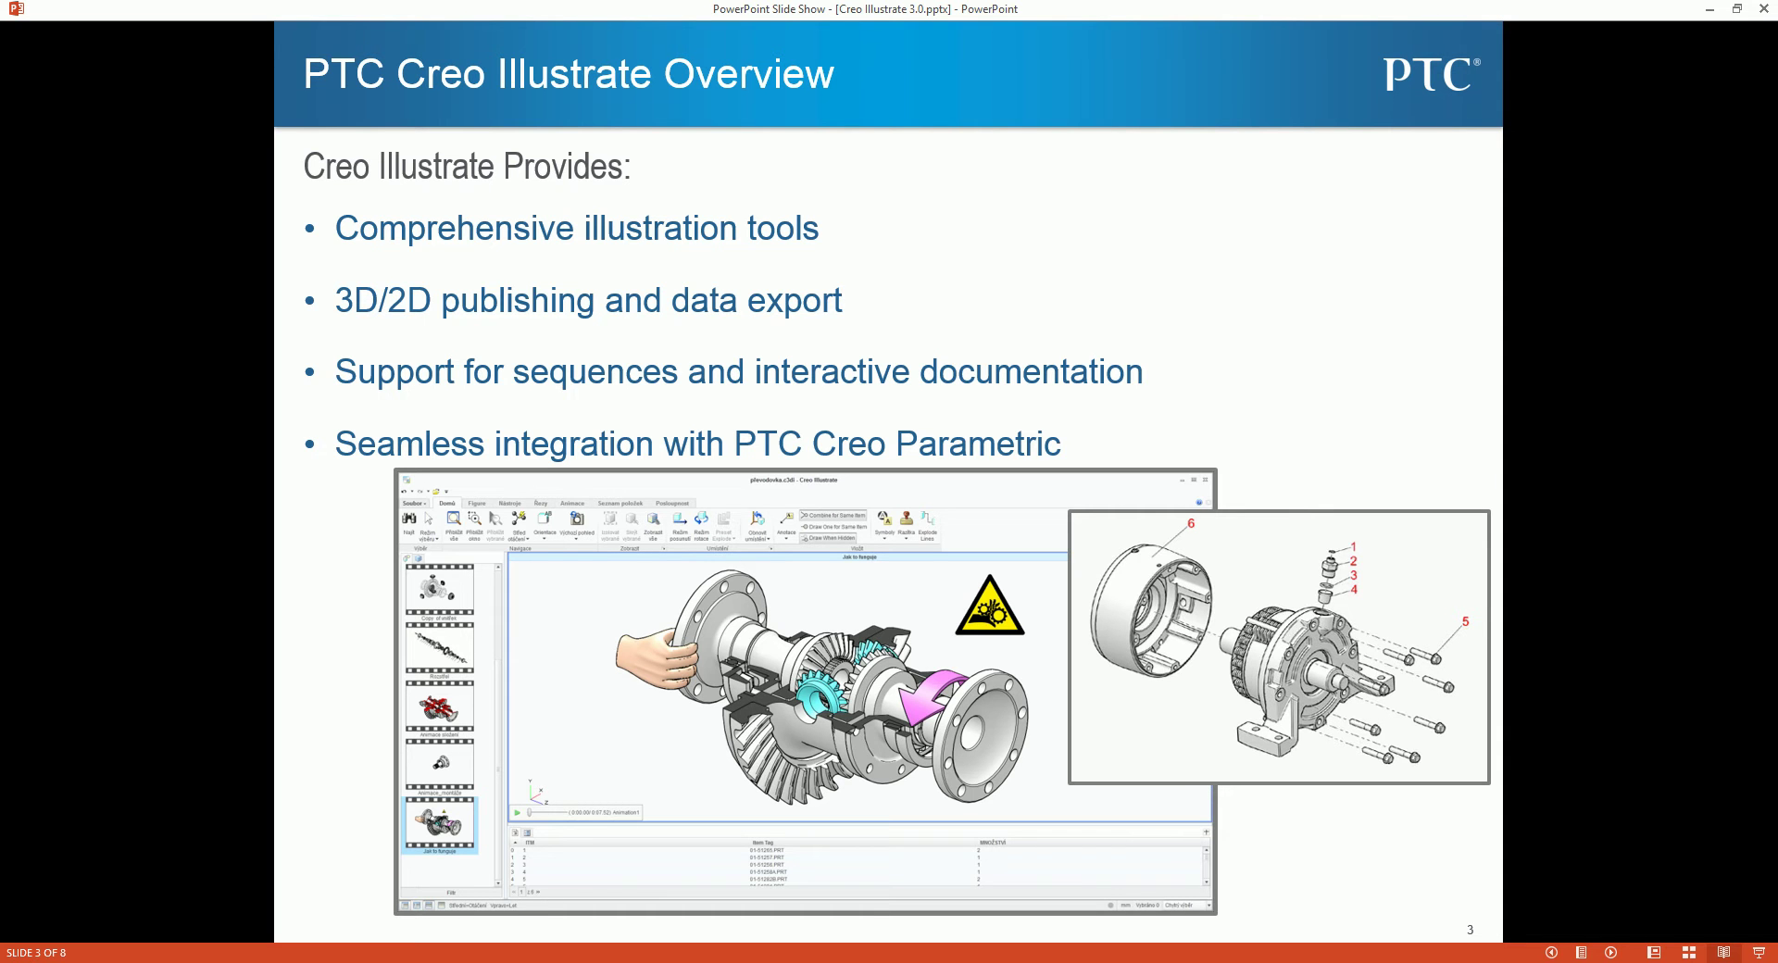
pyautogui.press('Right')
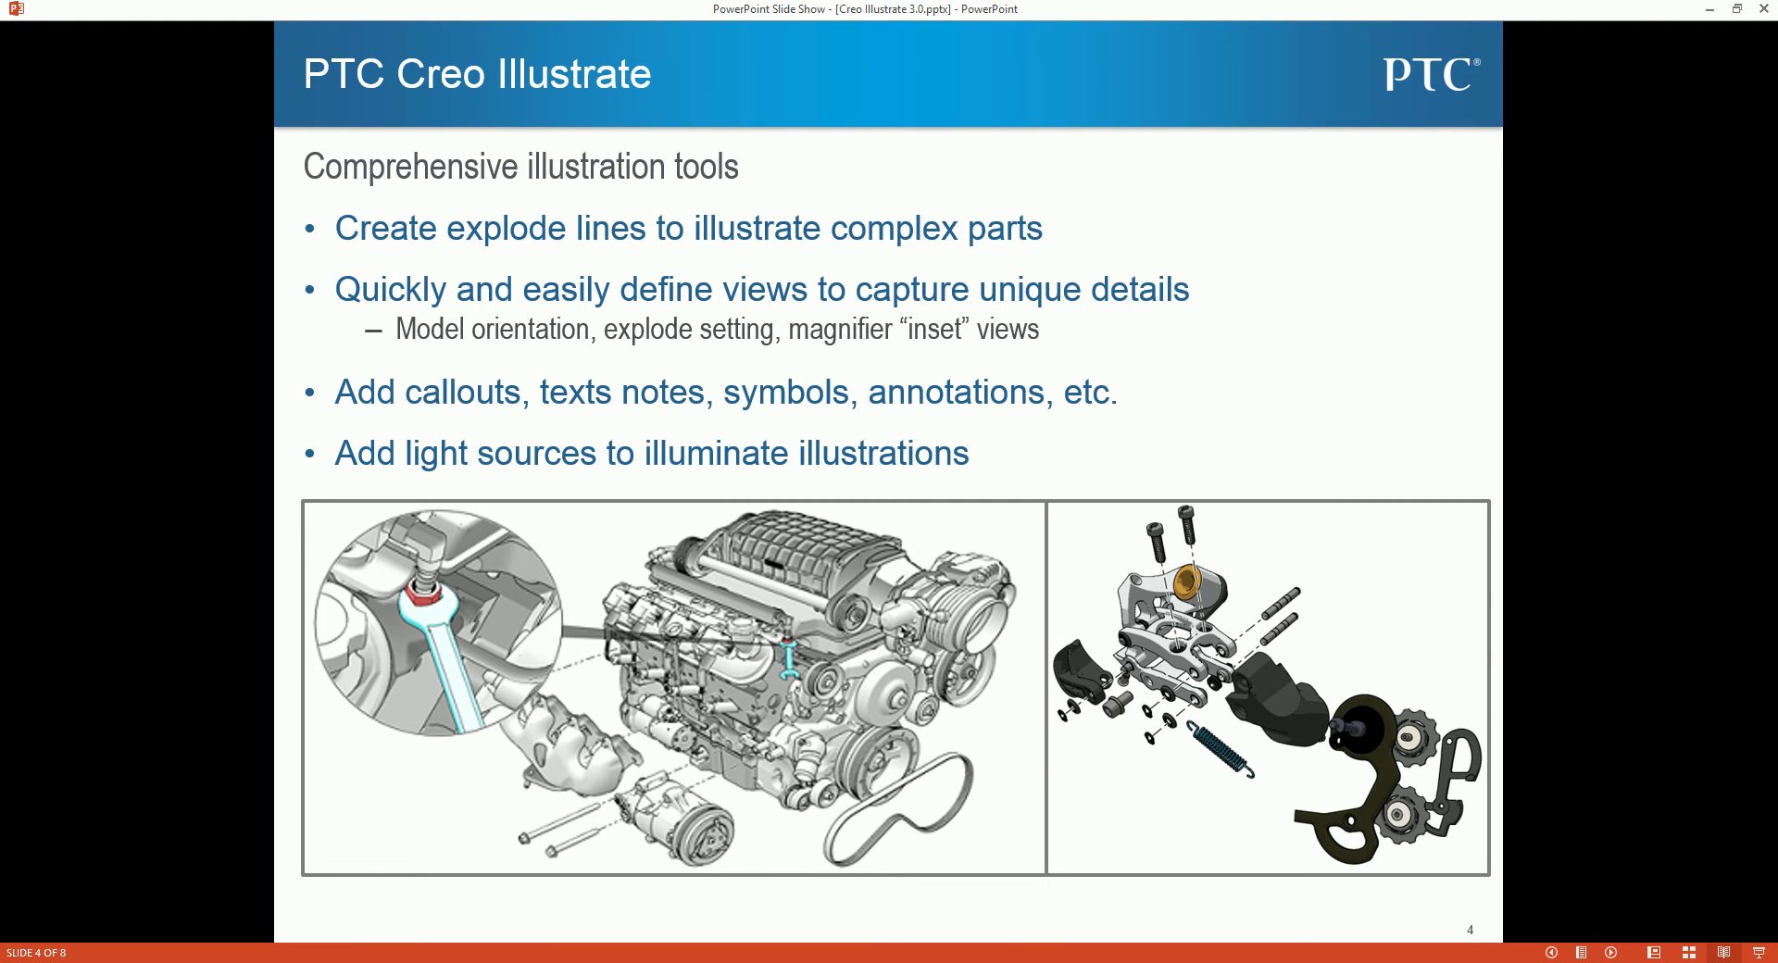
pyautogui.press('Right')
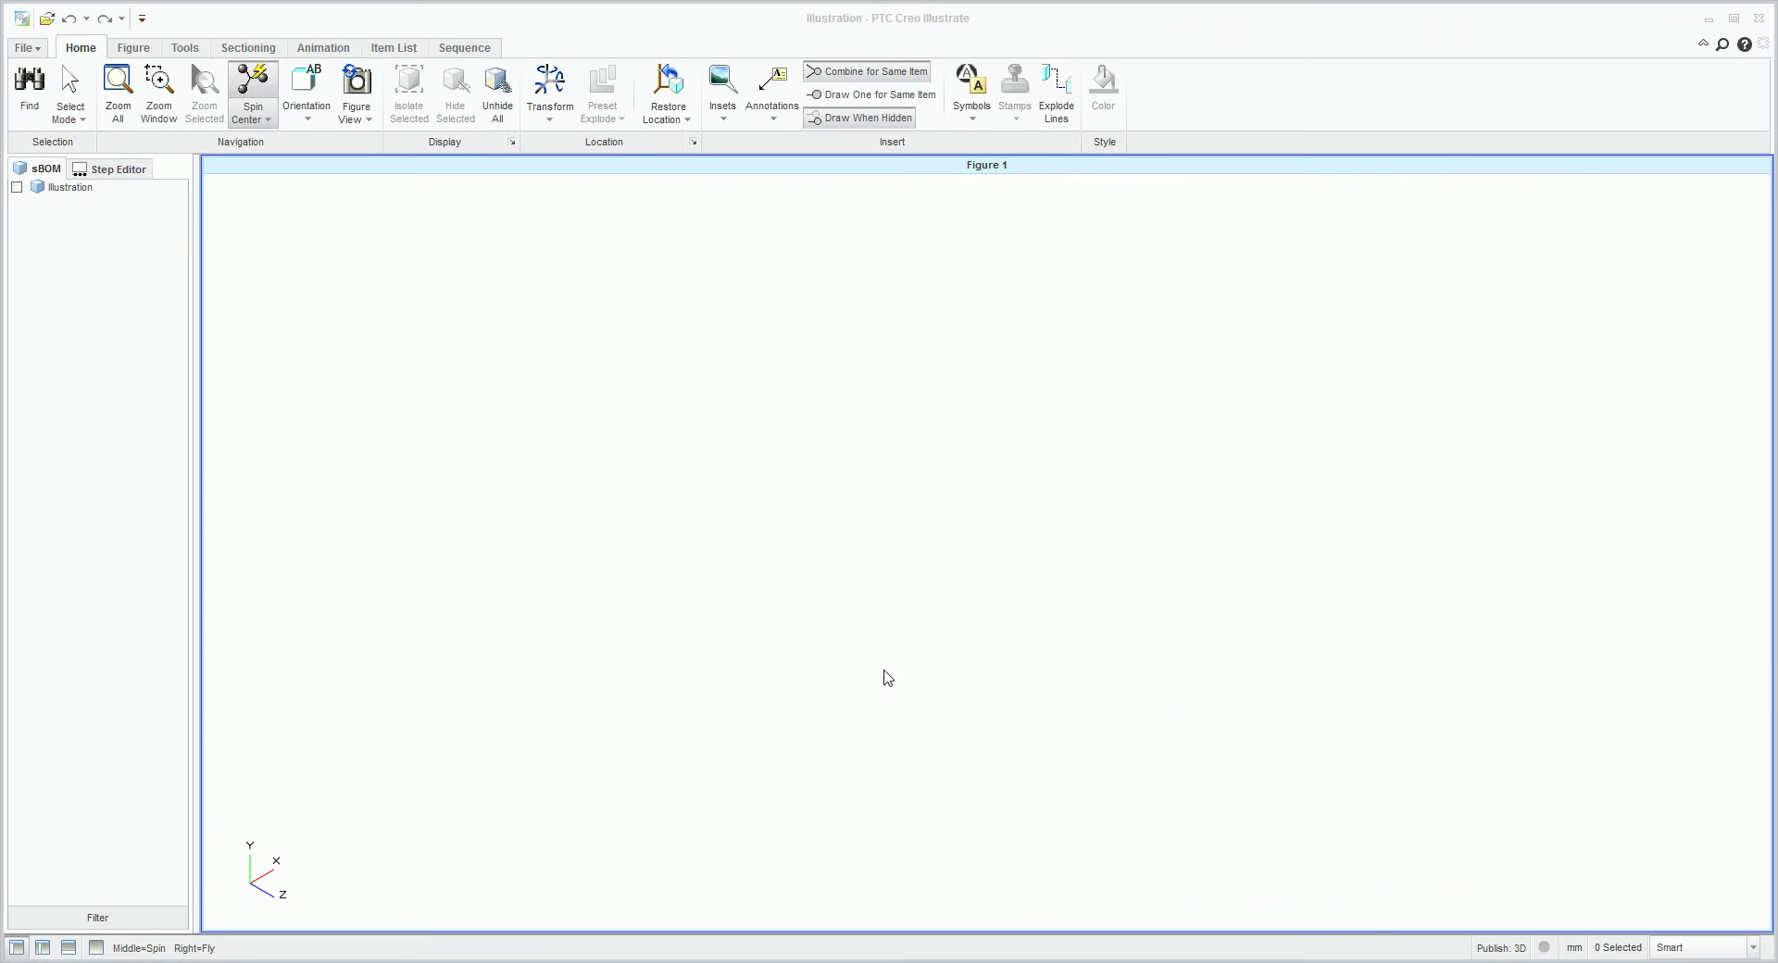
# Import sa-00025.pvz as an embedded file and use the current view as the figure view.
pyautogui.click(28, 46)
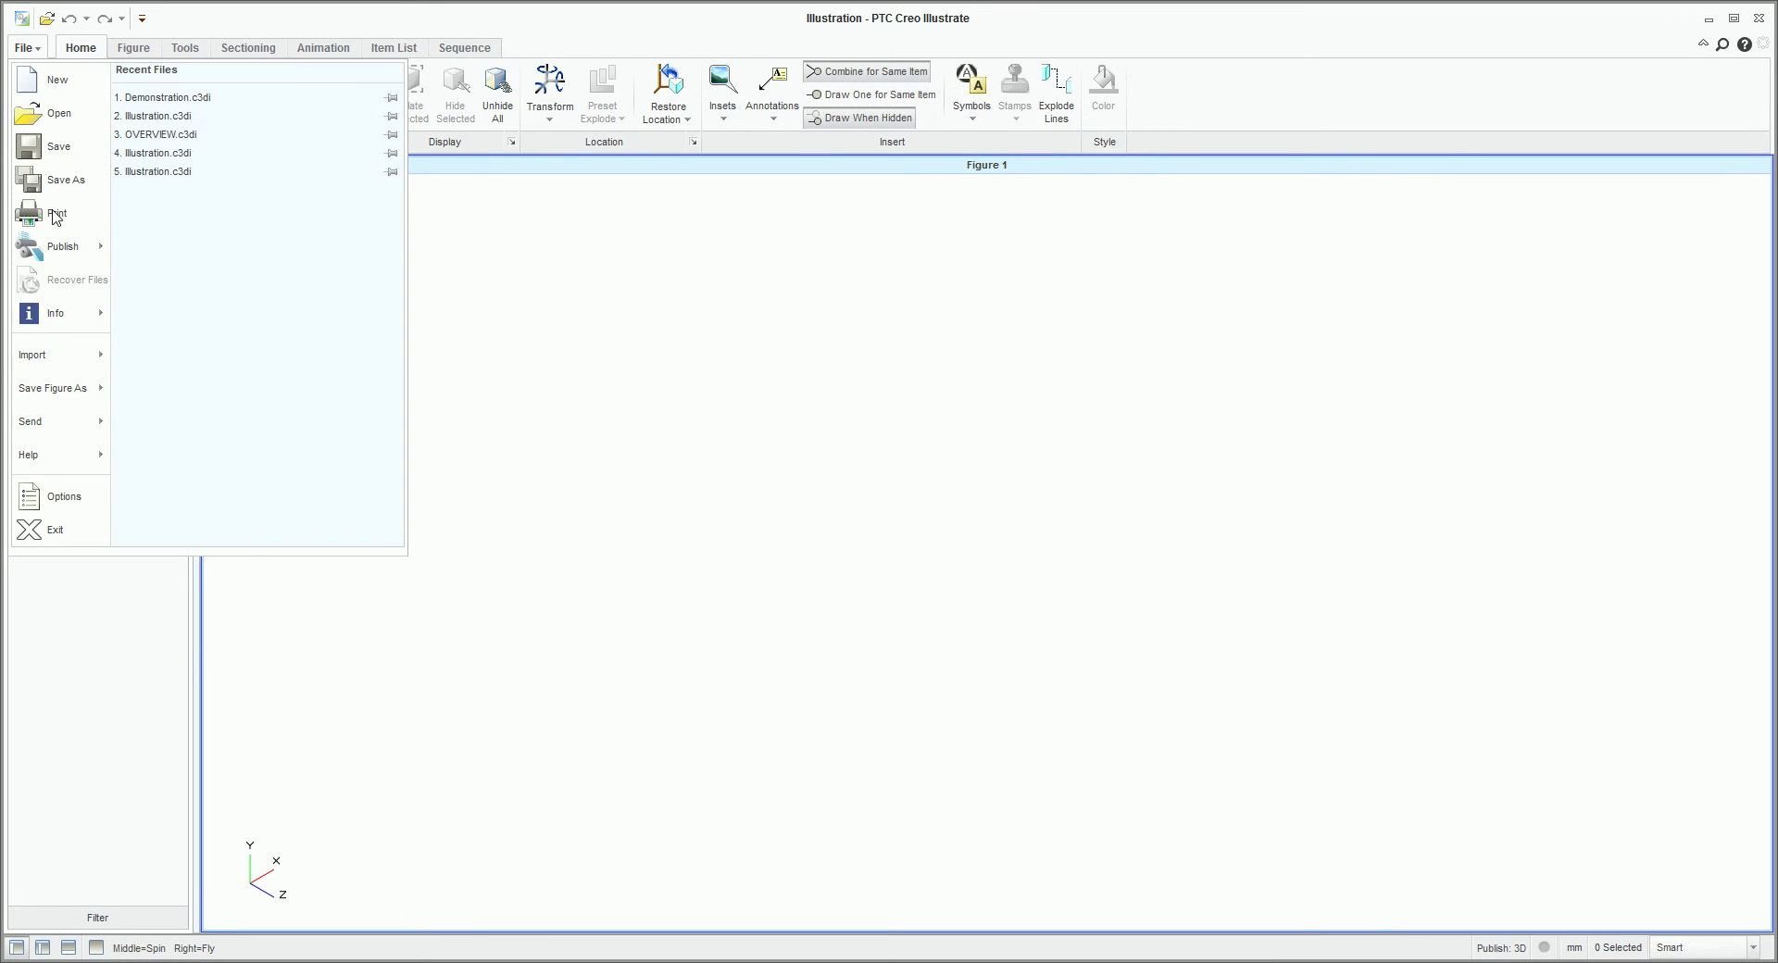
pyautogui.moveTo(58, 361)
pyautogui.click(211, 116)
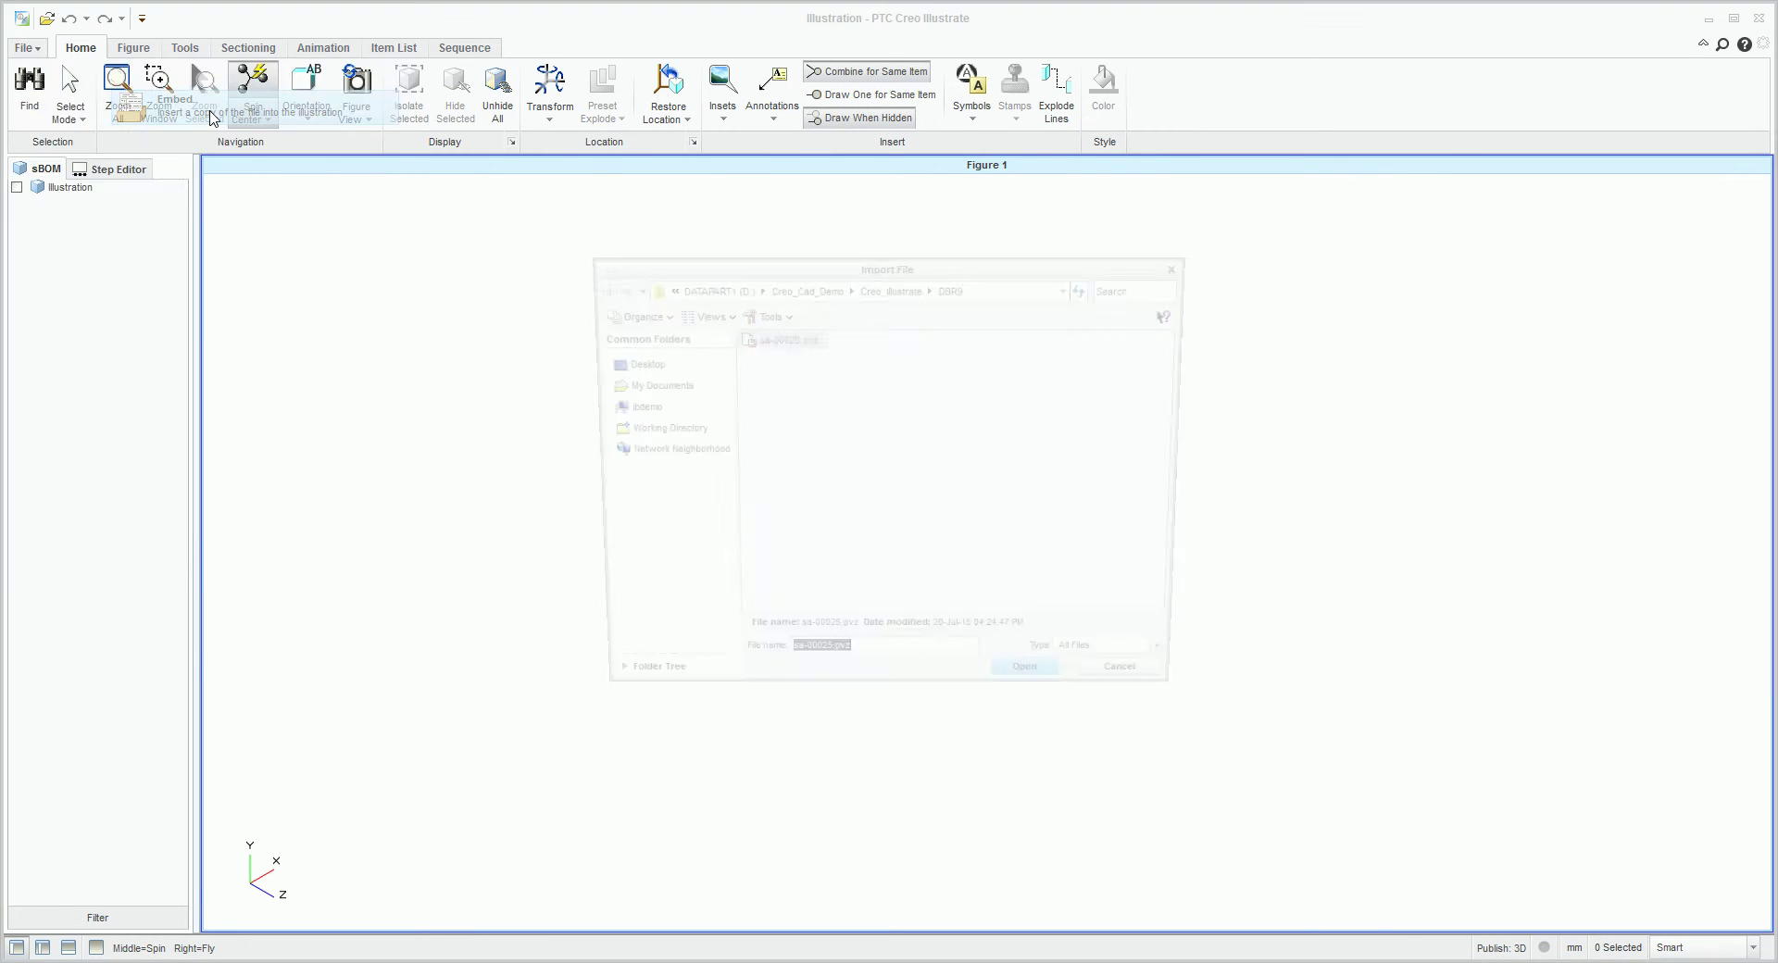
pyautogui.click(784, 342)
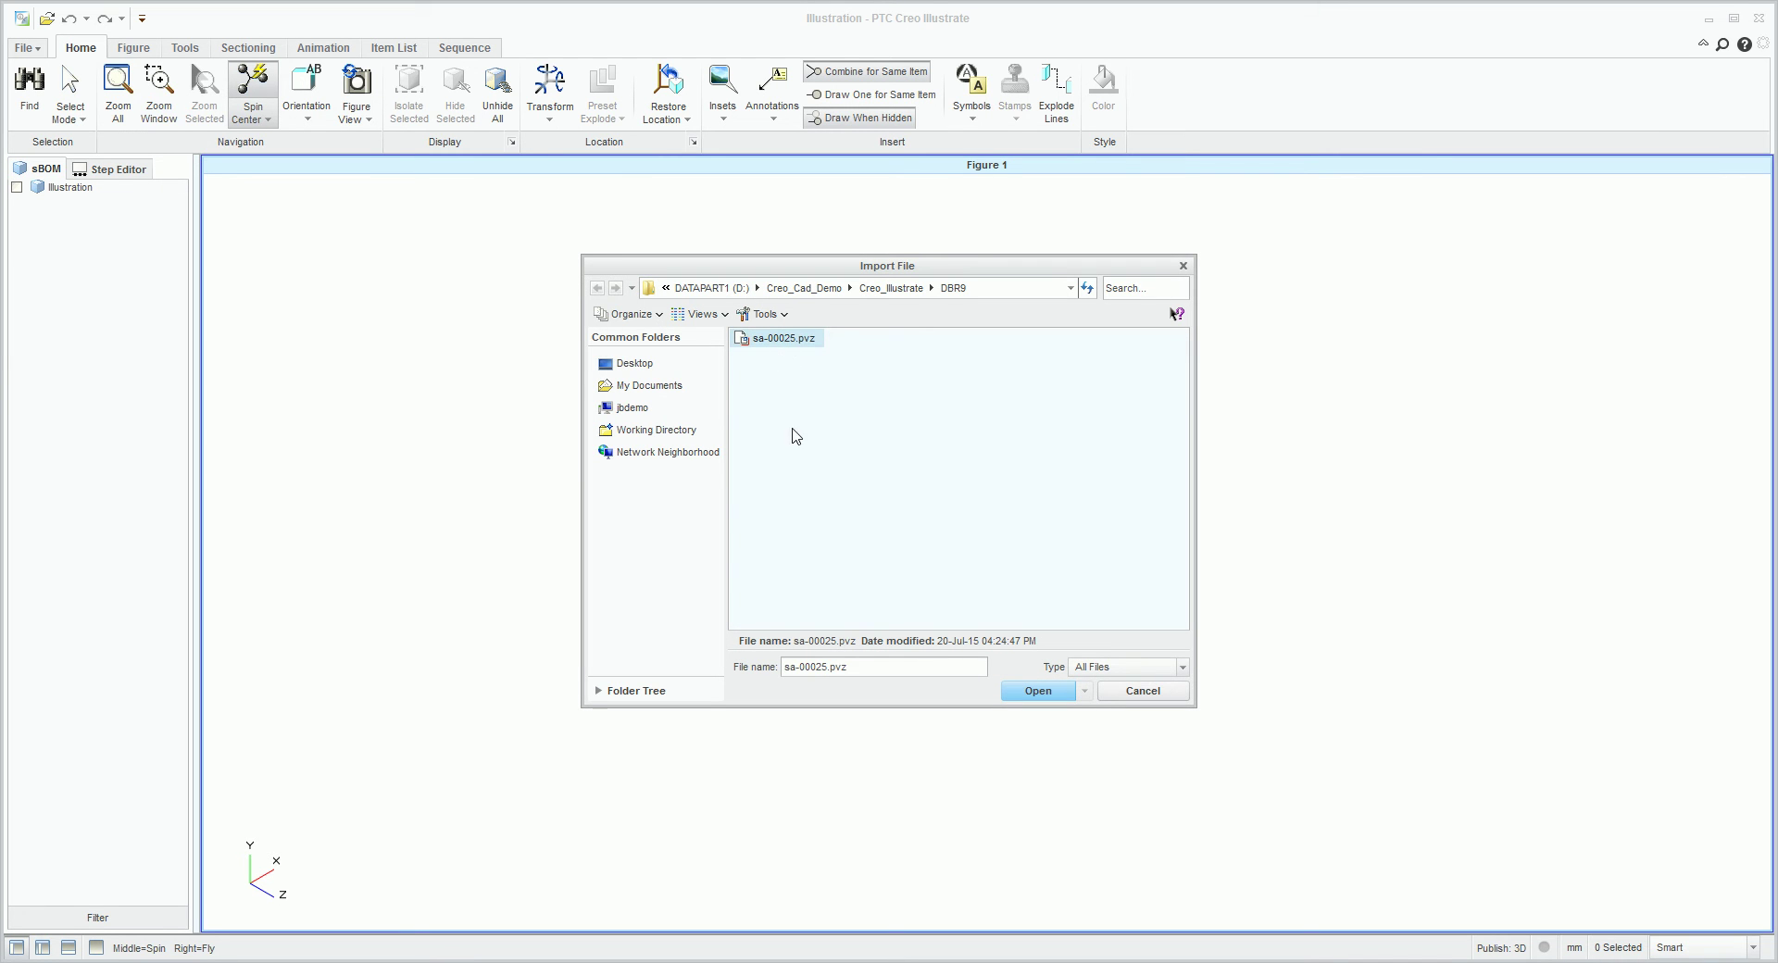
pyautogui.click(1108, 673)
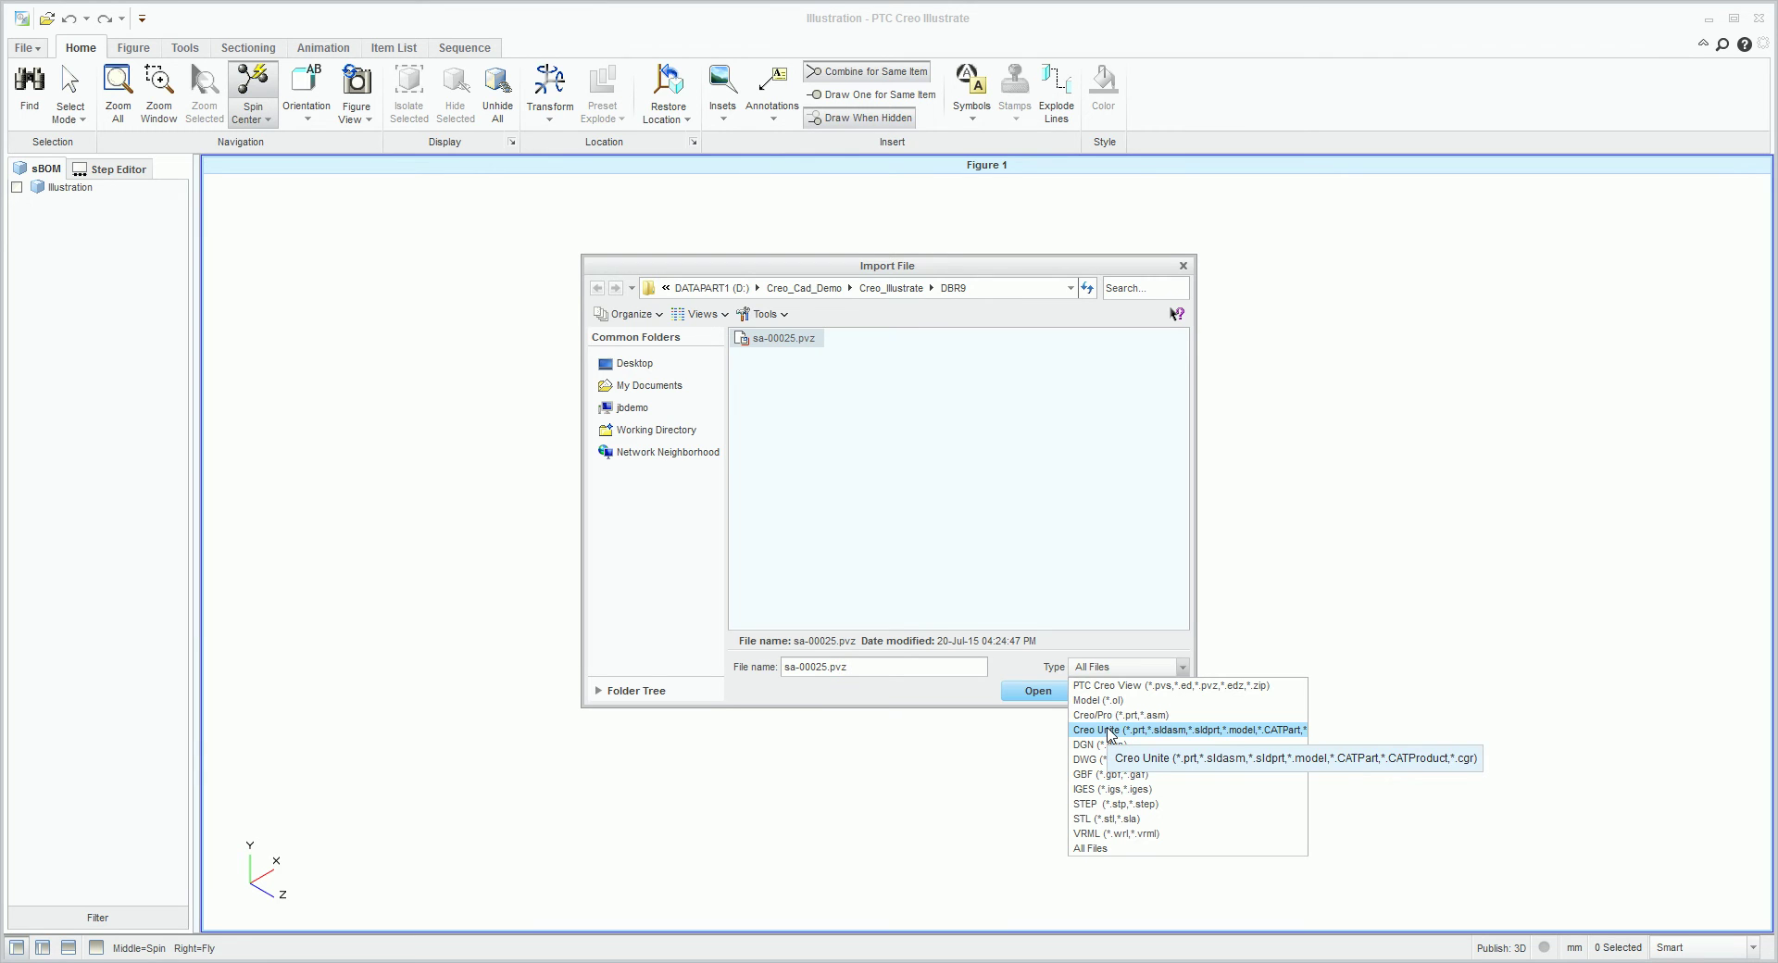
pyautogui.click(1040, 667)
pyautogui.click(1038, 693)
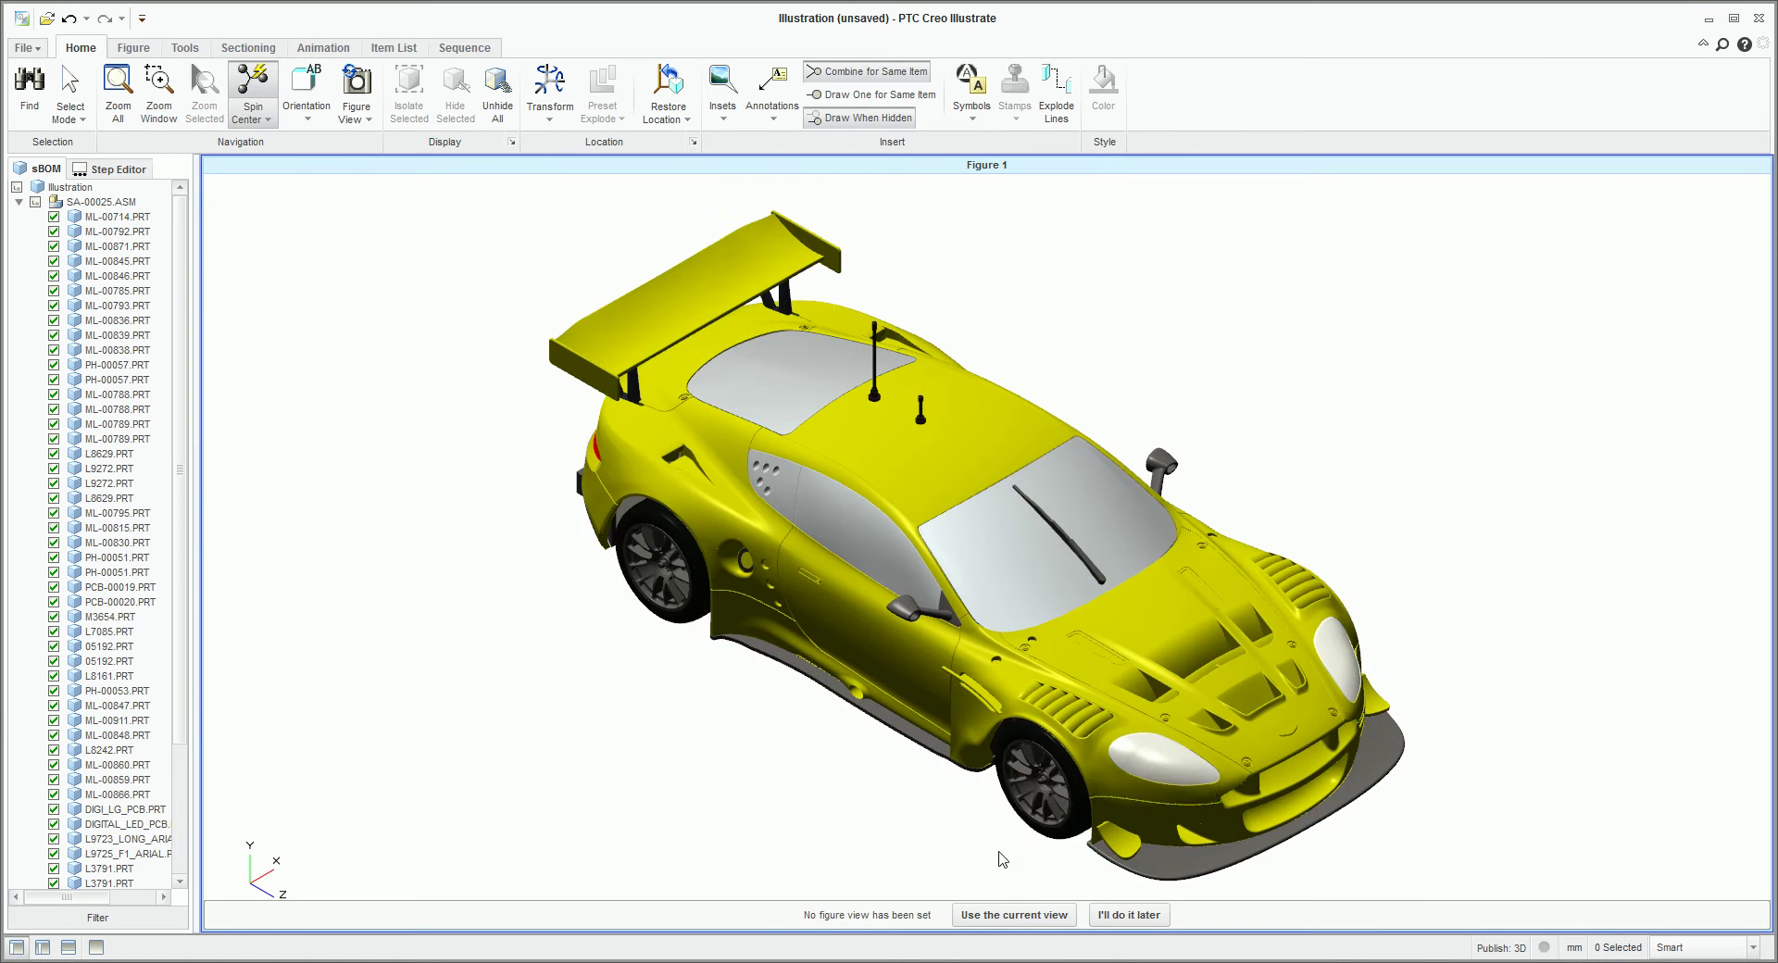
pyautogui.click(1006, 915)
# Select the six car body parts and use Transform to lift them and move them away from the chassis.
pyautogui.moveTo(989, 755); pyautogui.dragTo(1080, 375, button='middle')
pyautogui.moveTo(1081, 375); pyautogui.dragTo(895, 491)
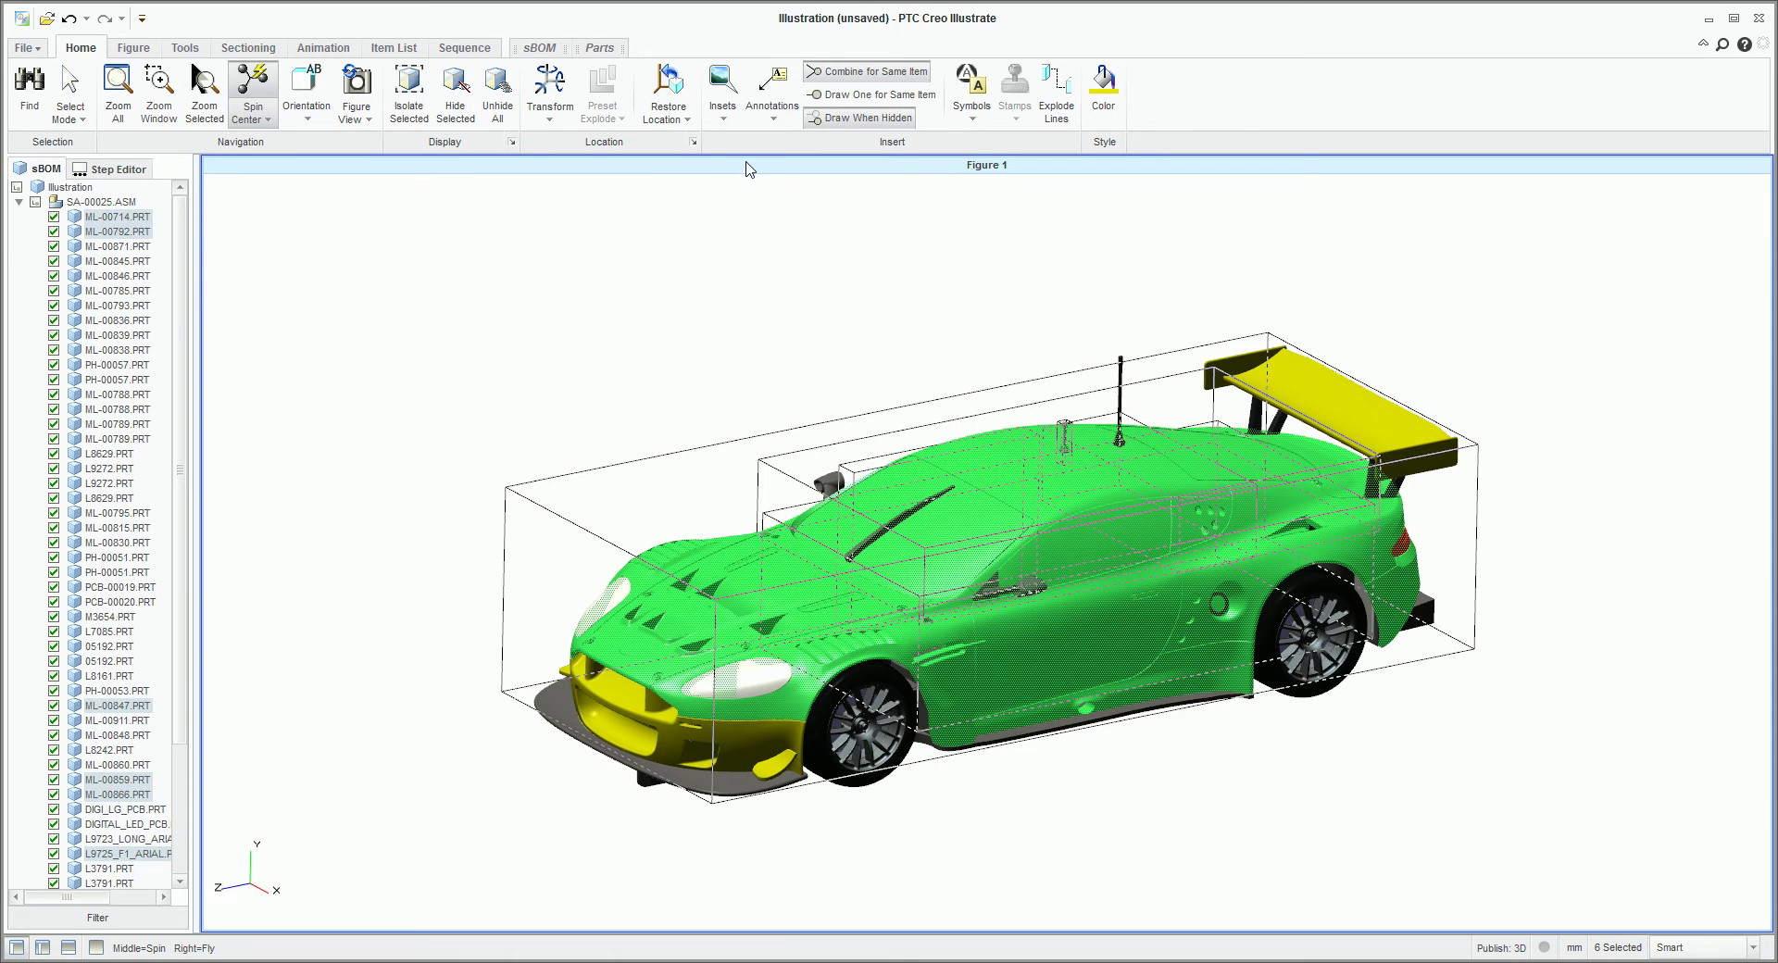
pyautogui.click(546, 91)
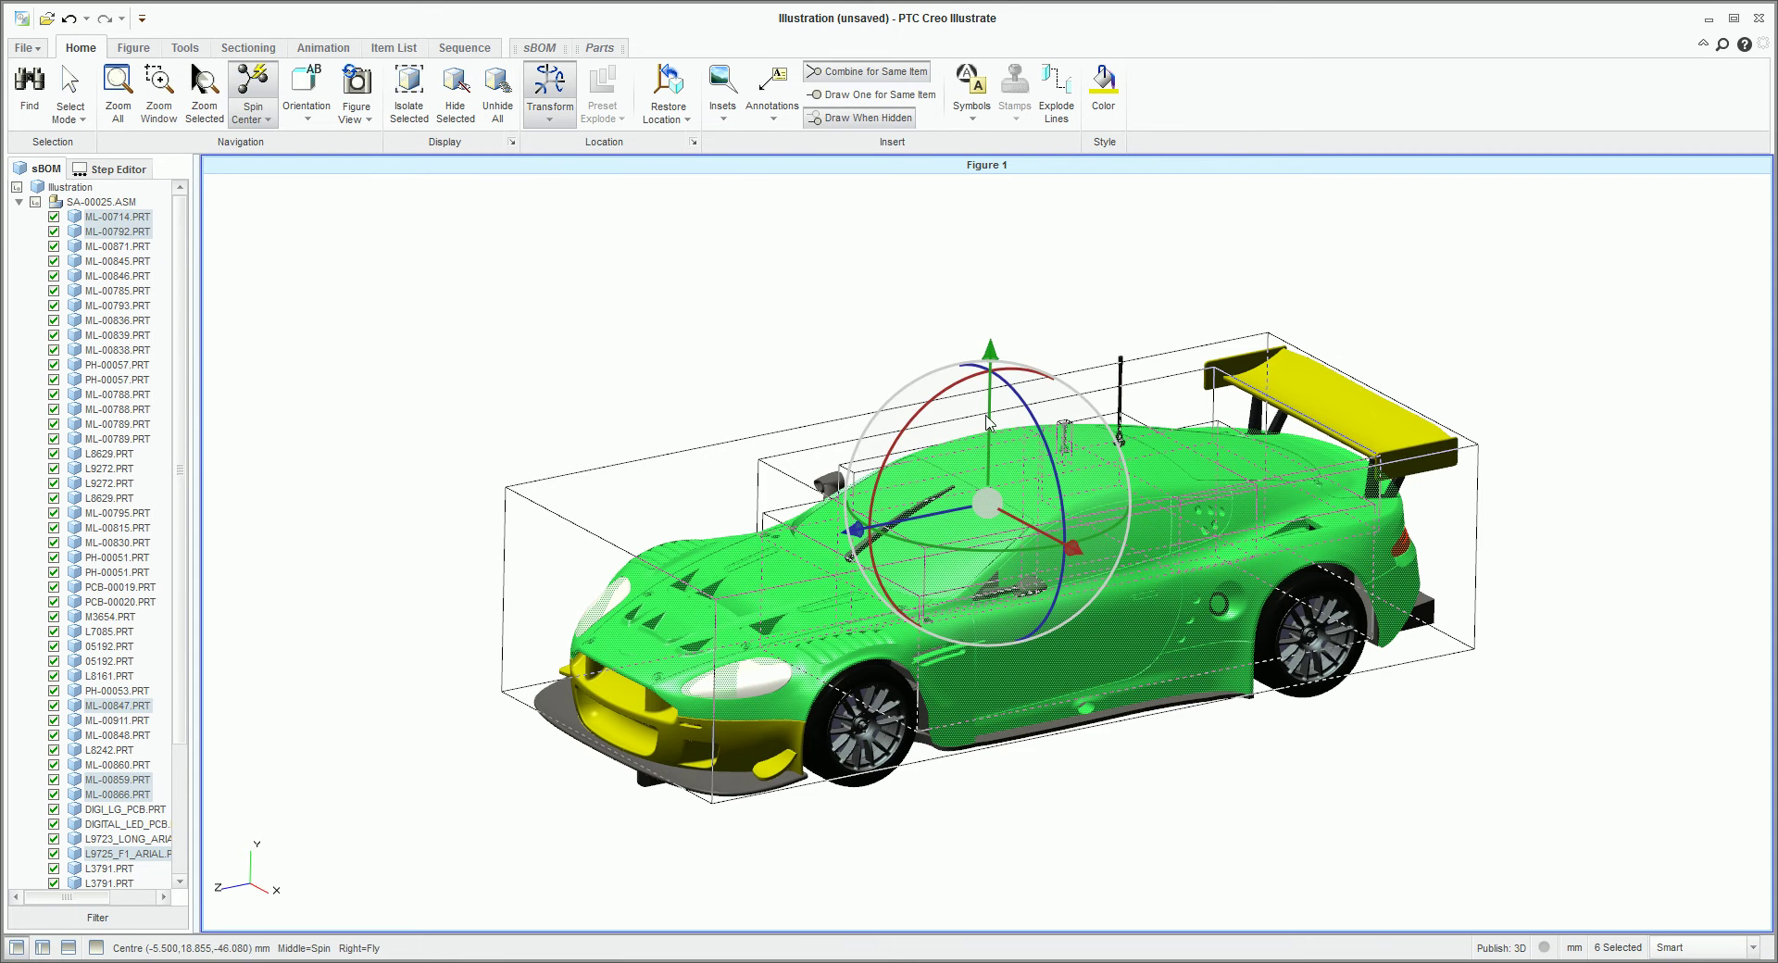
pyautogui.moveTo(989, 421); pyautogui.dragTo(989, 263)
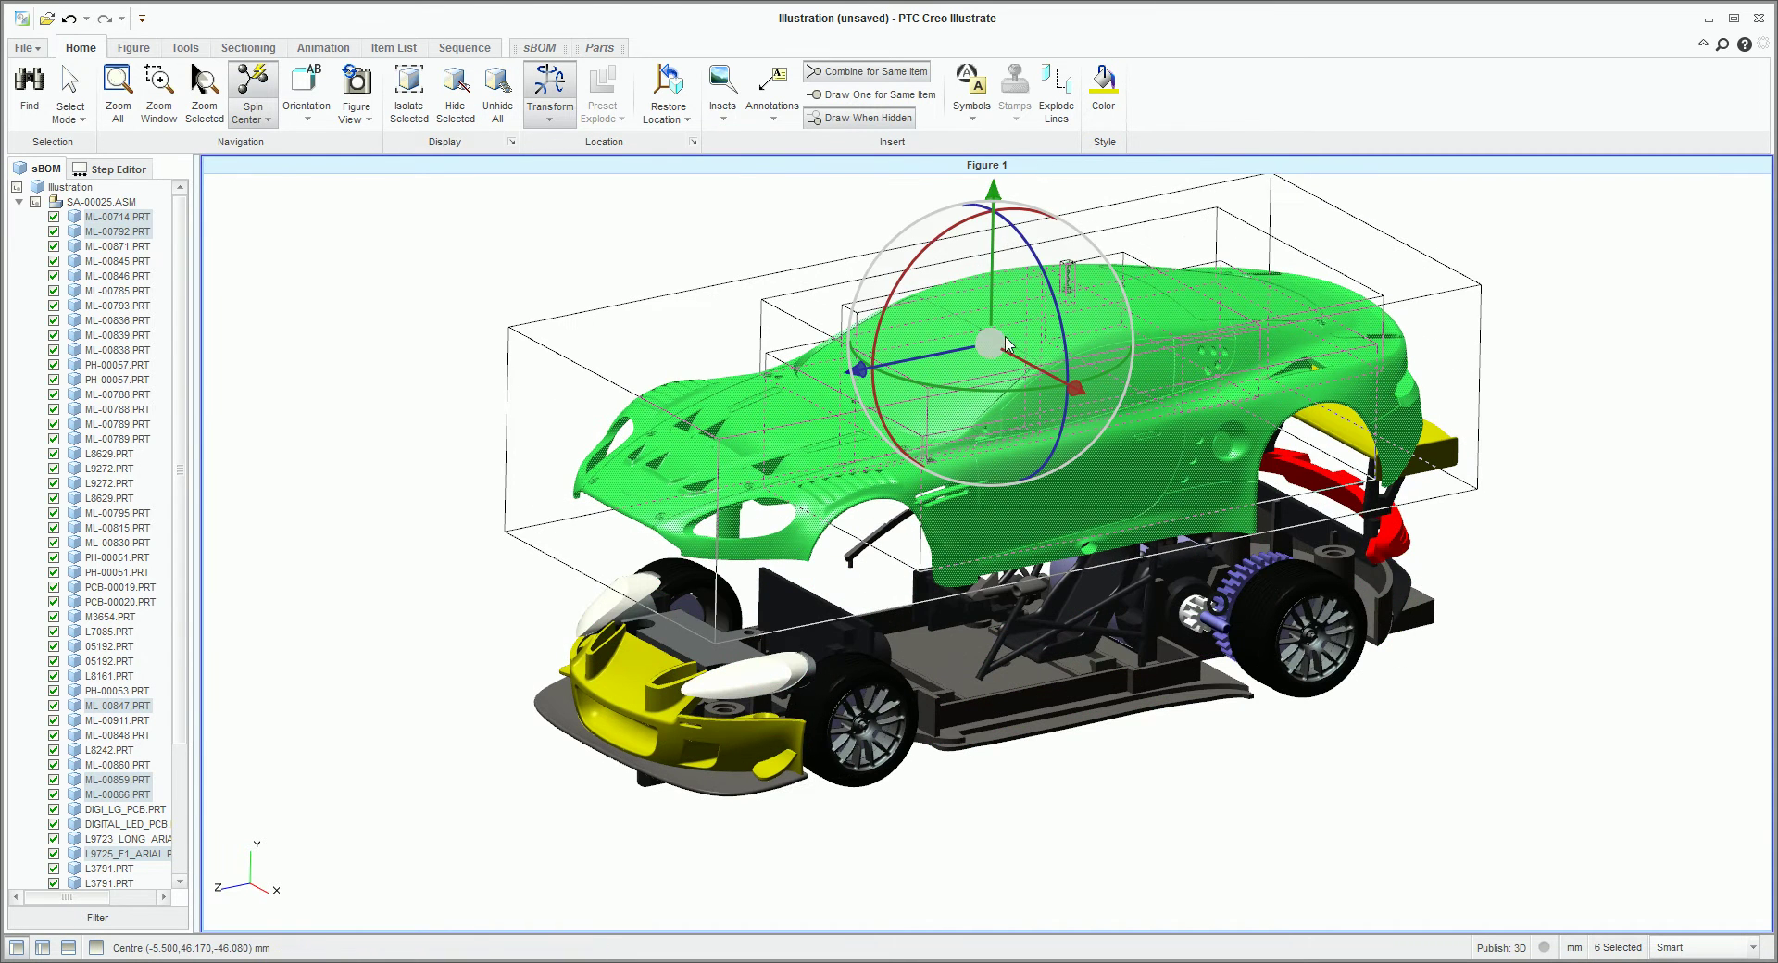
pyautogui.moveTo(1007, 347); pyautogui.dragTo(349, 383)
# Select the chassis base and move it clear of the wheels and the interior parts.
pyautogui.moveTo(1131, 719)
pyautogui.mouseDown(button='middle')
pyautogui.moveTo(1176, 709)
pyautogui.moveTo(1110, 710)
pyautogui.mouseUp(button='middle')
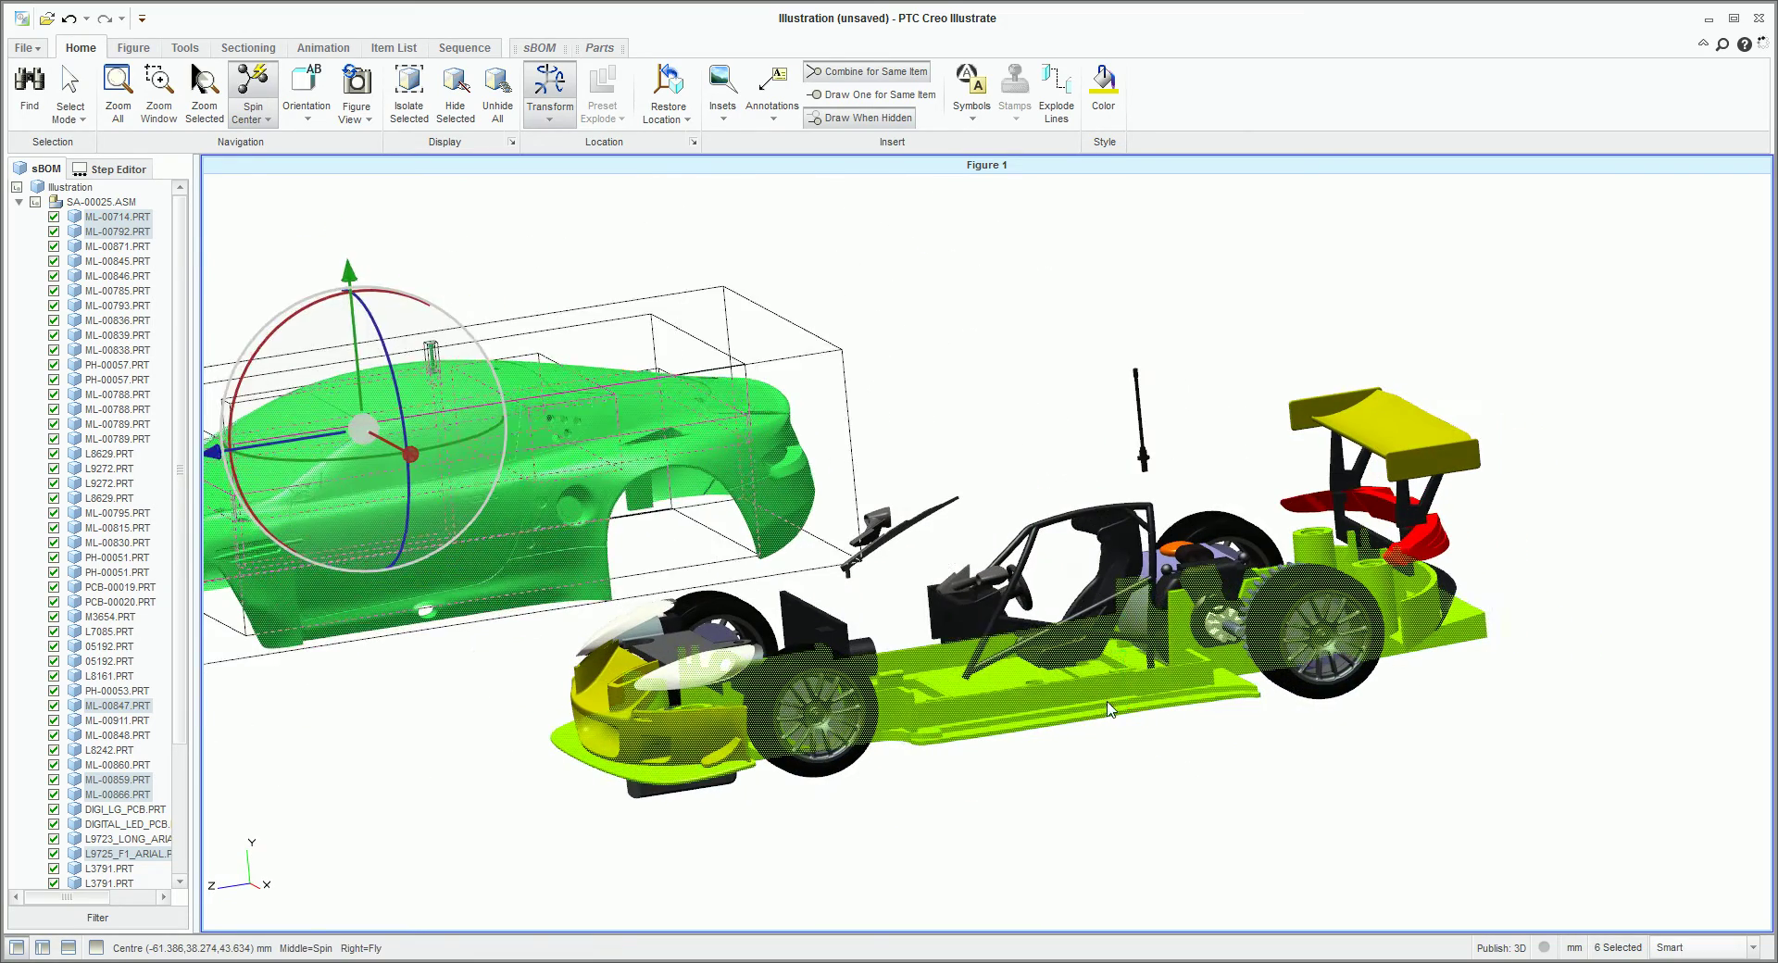
pyautogui.click(1111, 710)
pyautogui.moveTo(952, 639); pyautogui.dragTo(1406, 786)
pyautogui.moveTo(991, 676); pyautogui.dragTo(990, 431, button='middle')
pyautogui.click(989, 427)
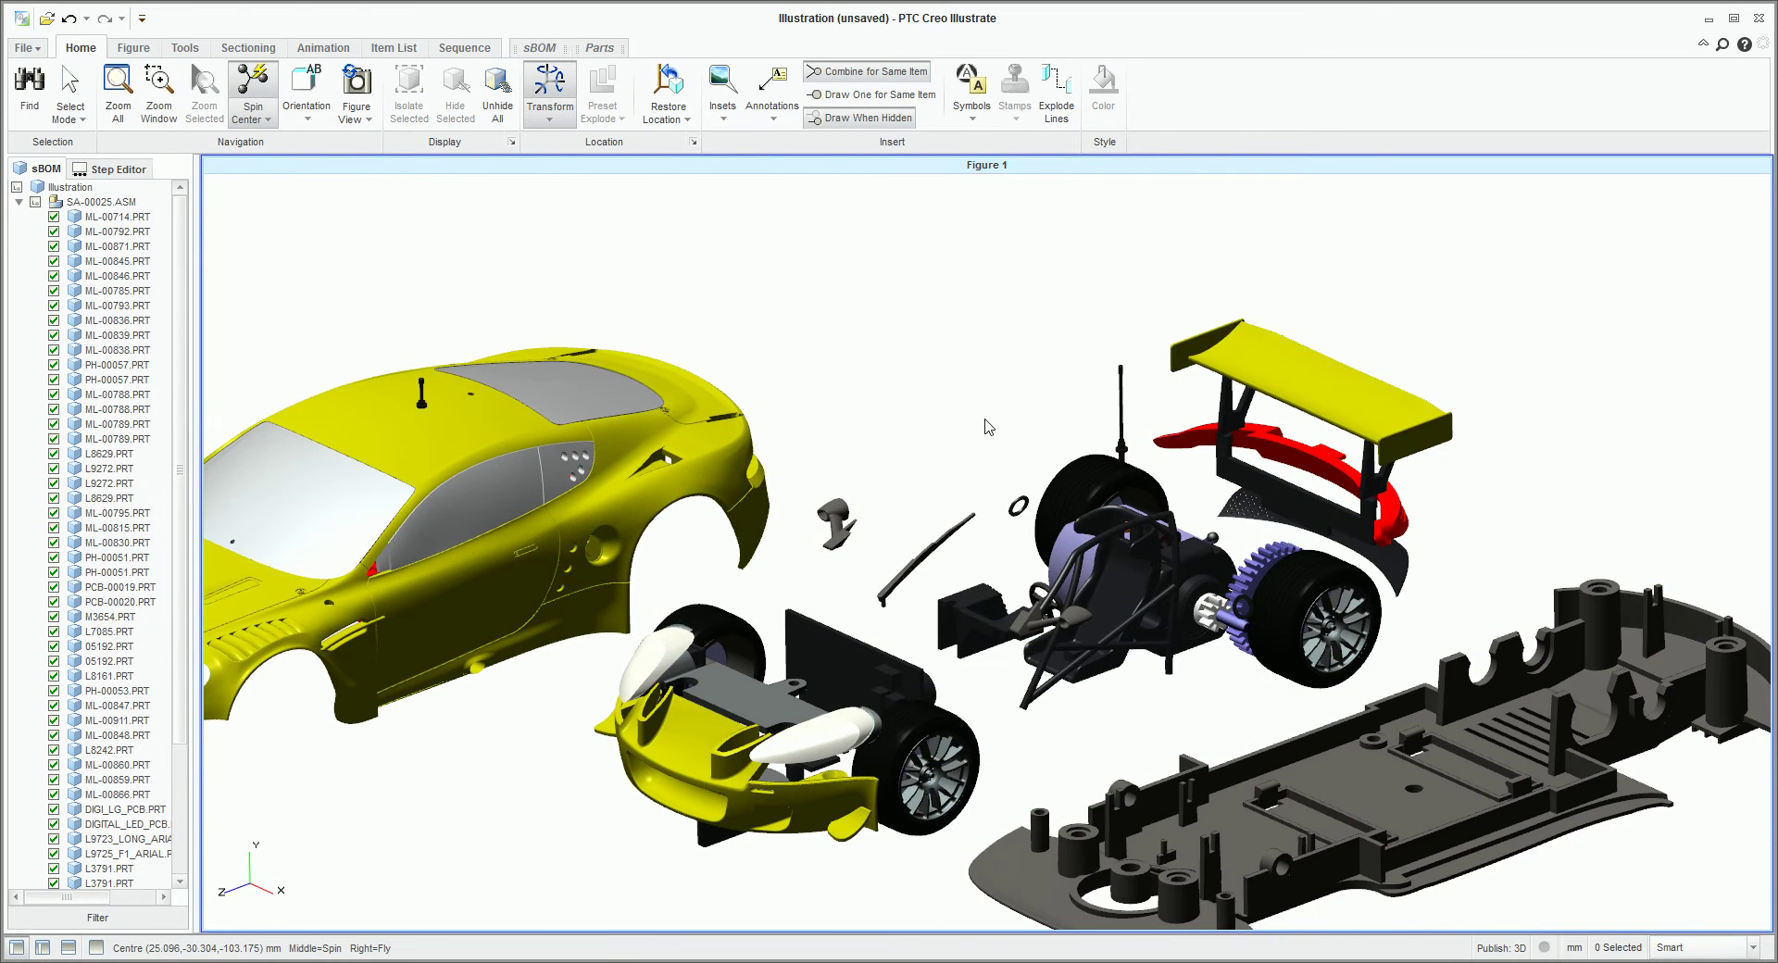
# Move the rear wing off its supports and restore all parts to their original locations.
pyautogui.click(1334, 399)
pyautogui.moveTo(1251, 330); pyautogui.dragTo(1380, 248)
pyautogui.click(1089, 326)
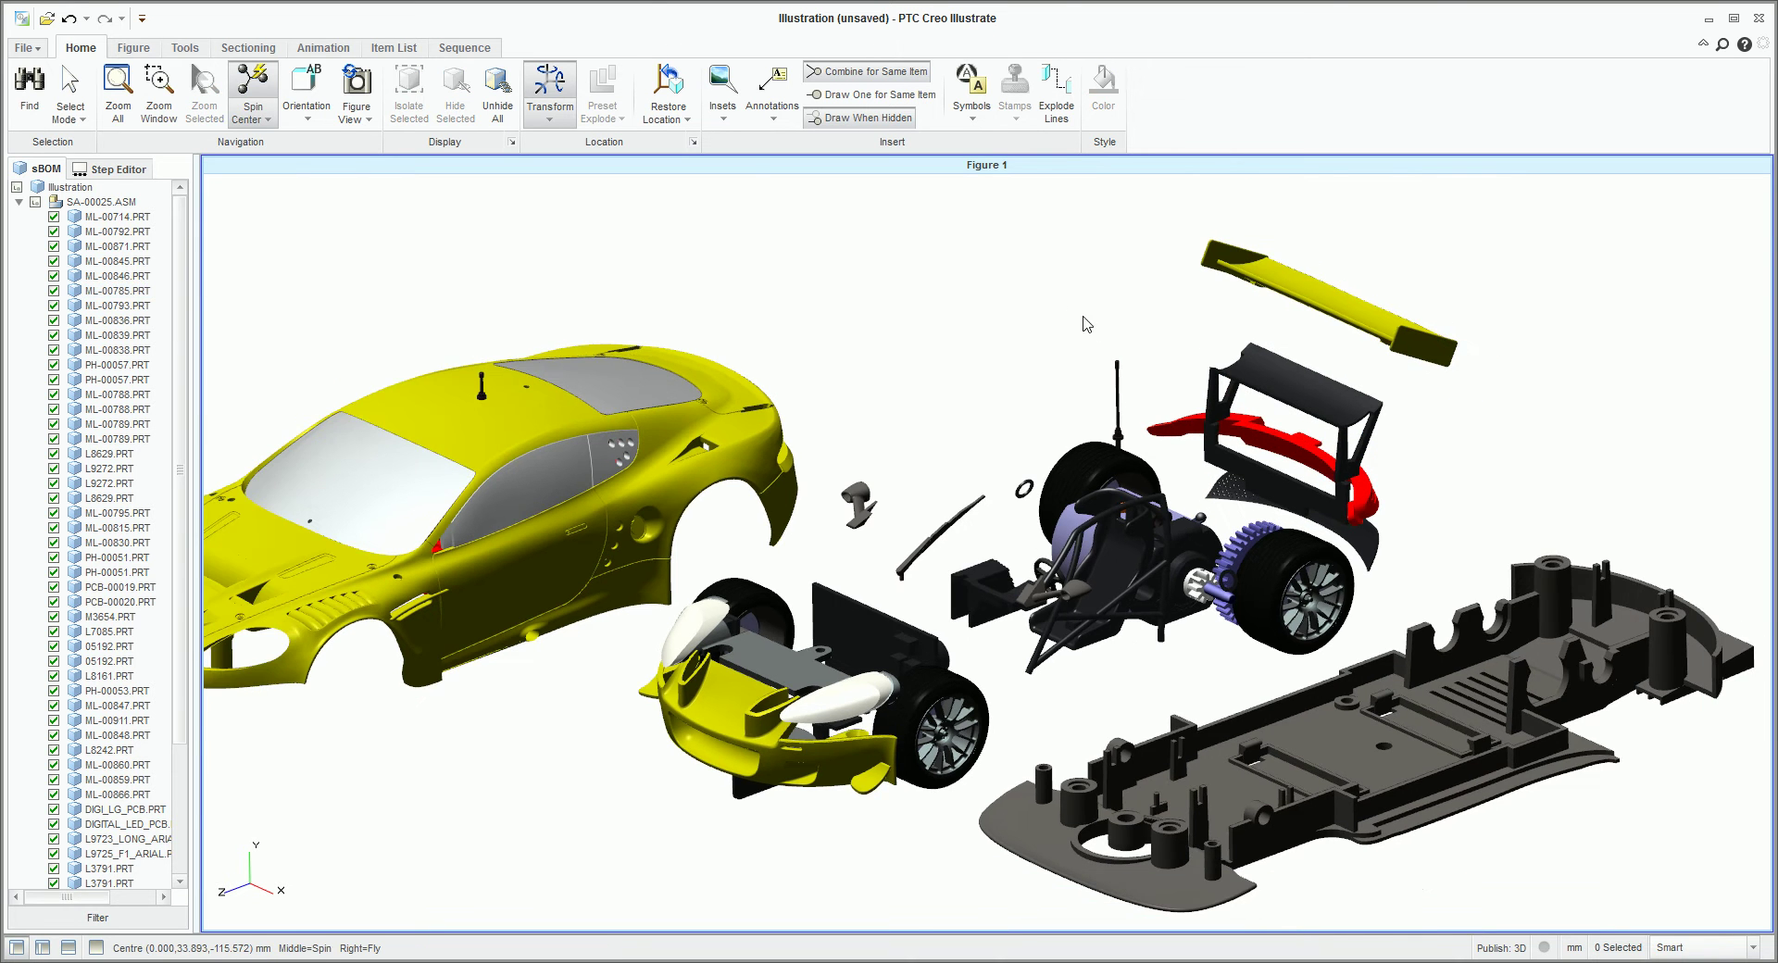
pyautogui.click(677, 92)
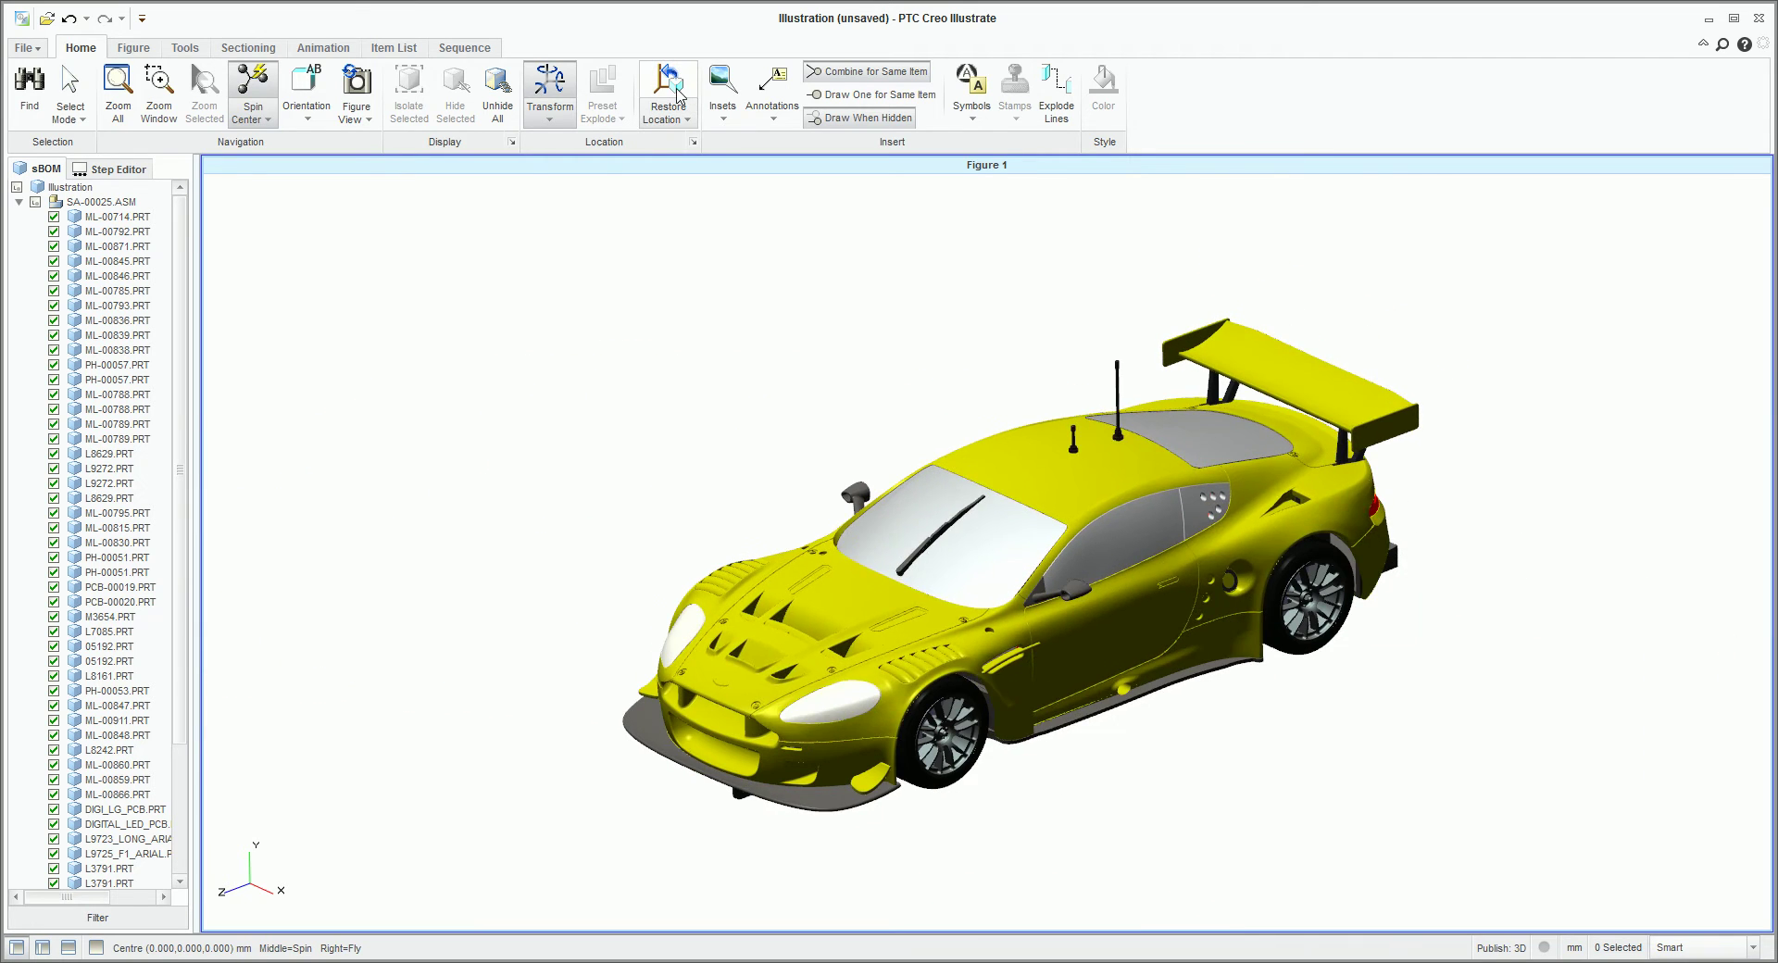
pyautogui.moveTo(1092, 656); pyautogui.dragTo(1101, 642, button='middle')
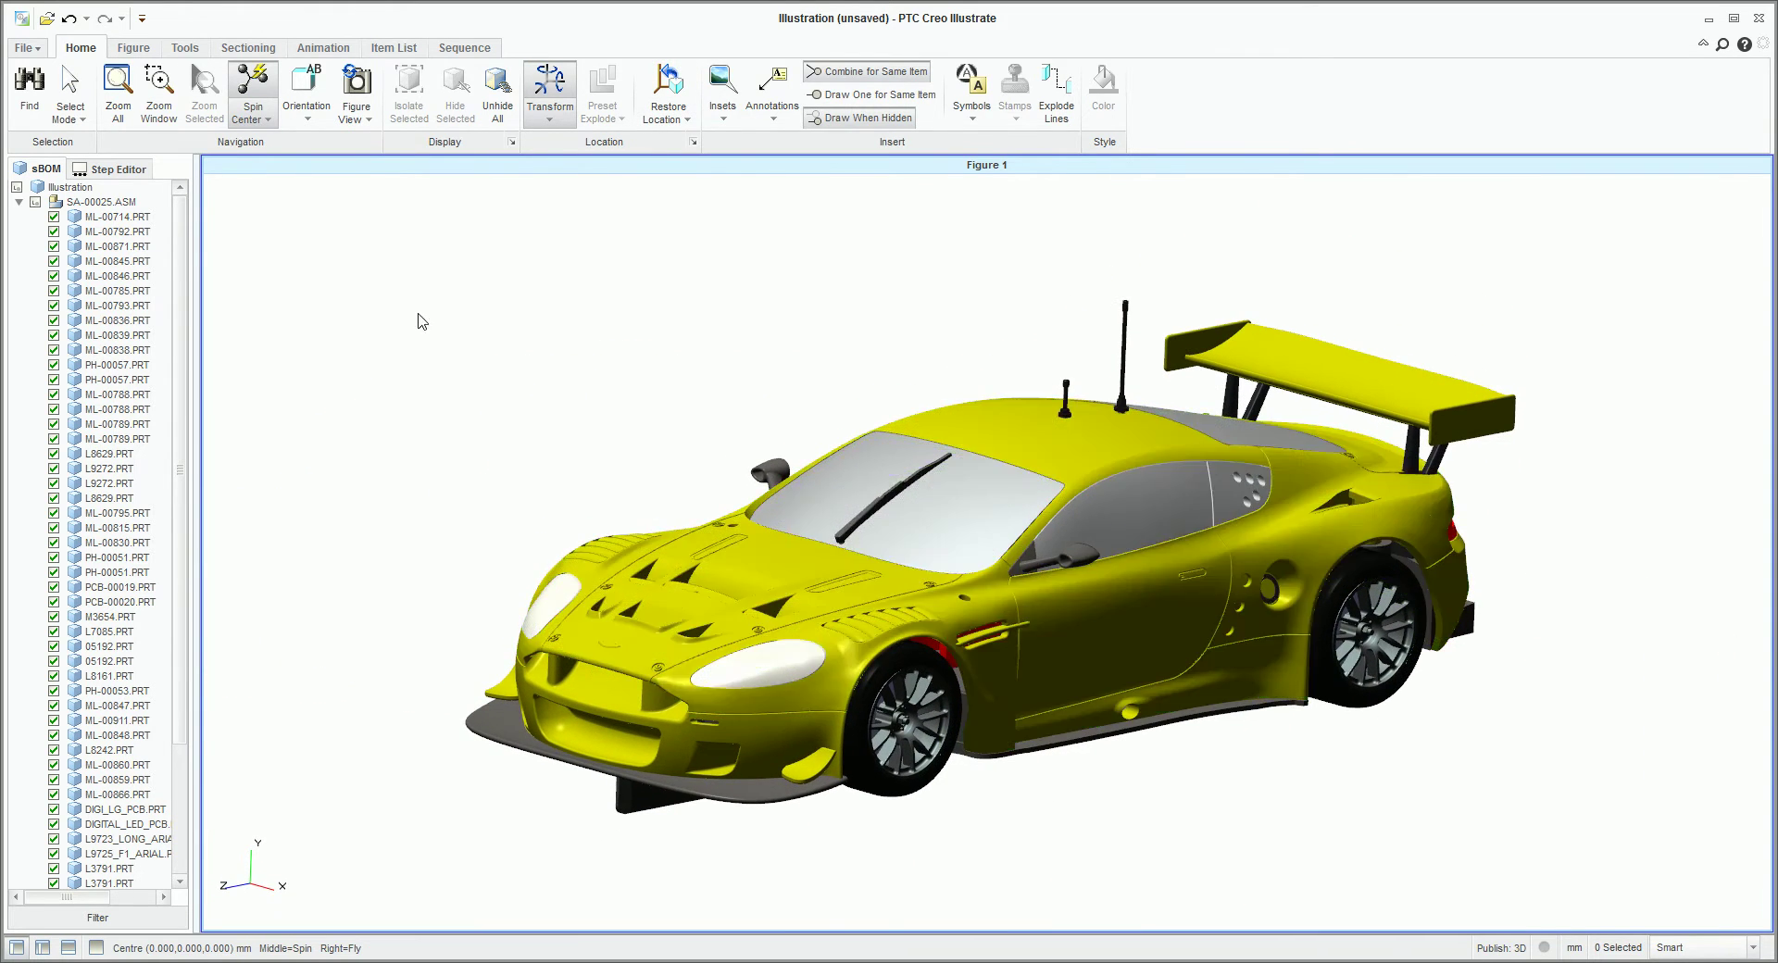
# View the car in the Back orientation and in the Right orientation.
pyautogui.click(308, 118)
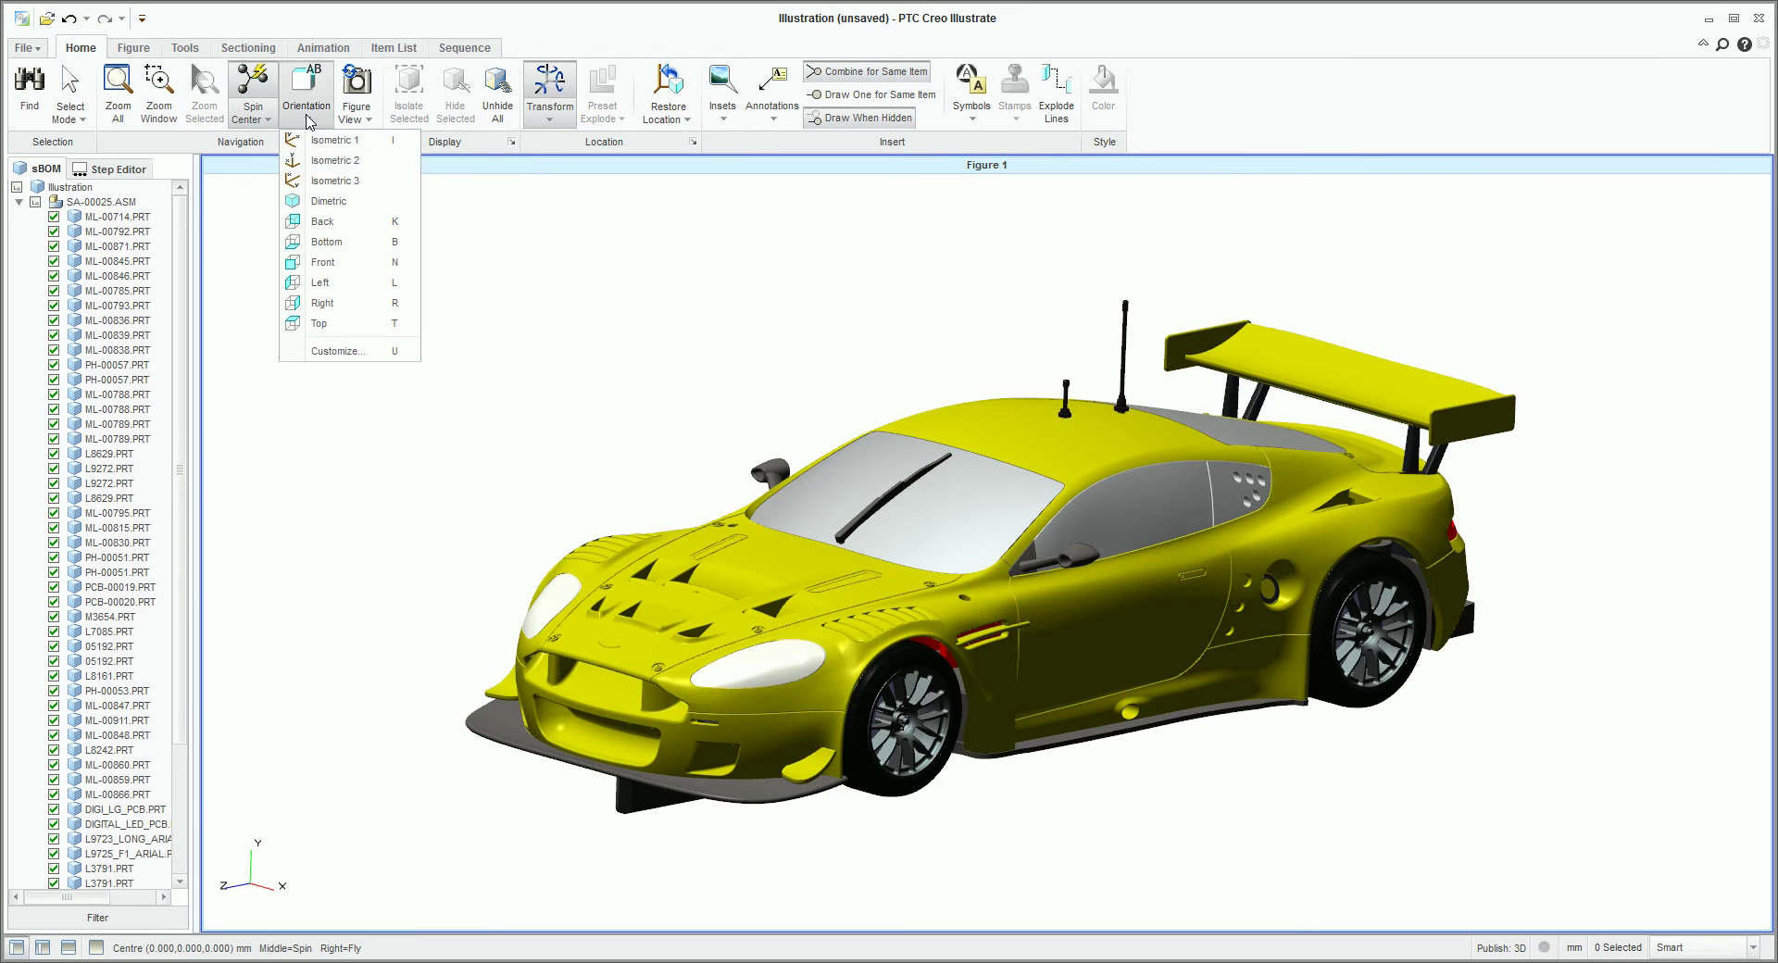
pyautogui.click(325, 225)
pyautogui.click(308, 111)
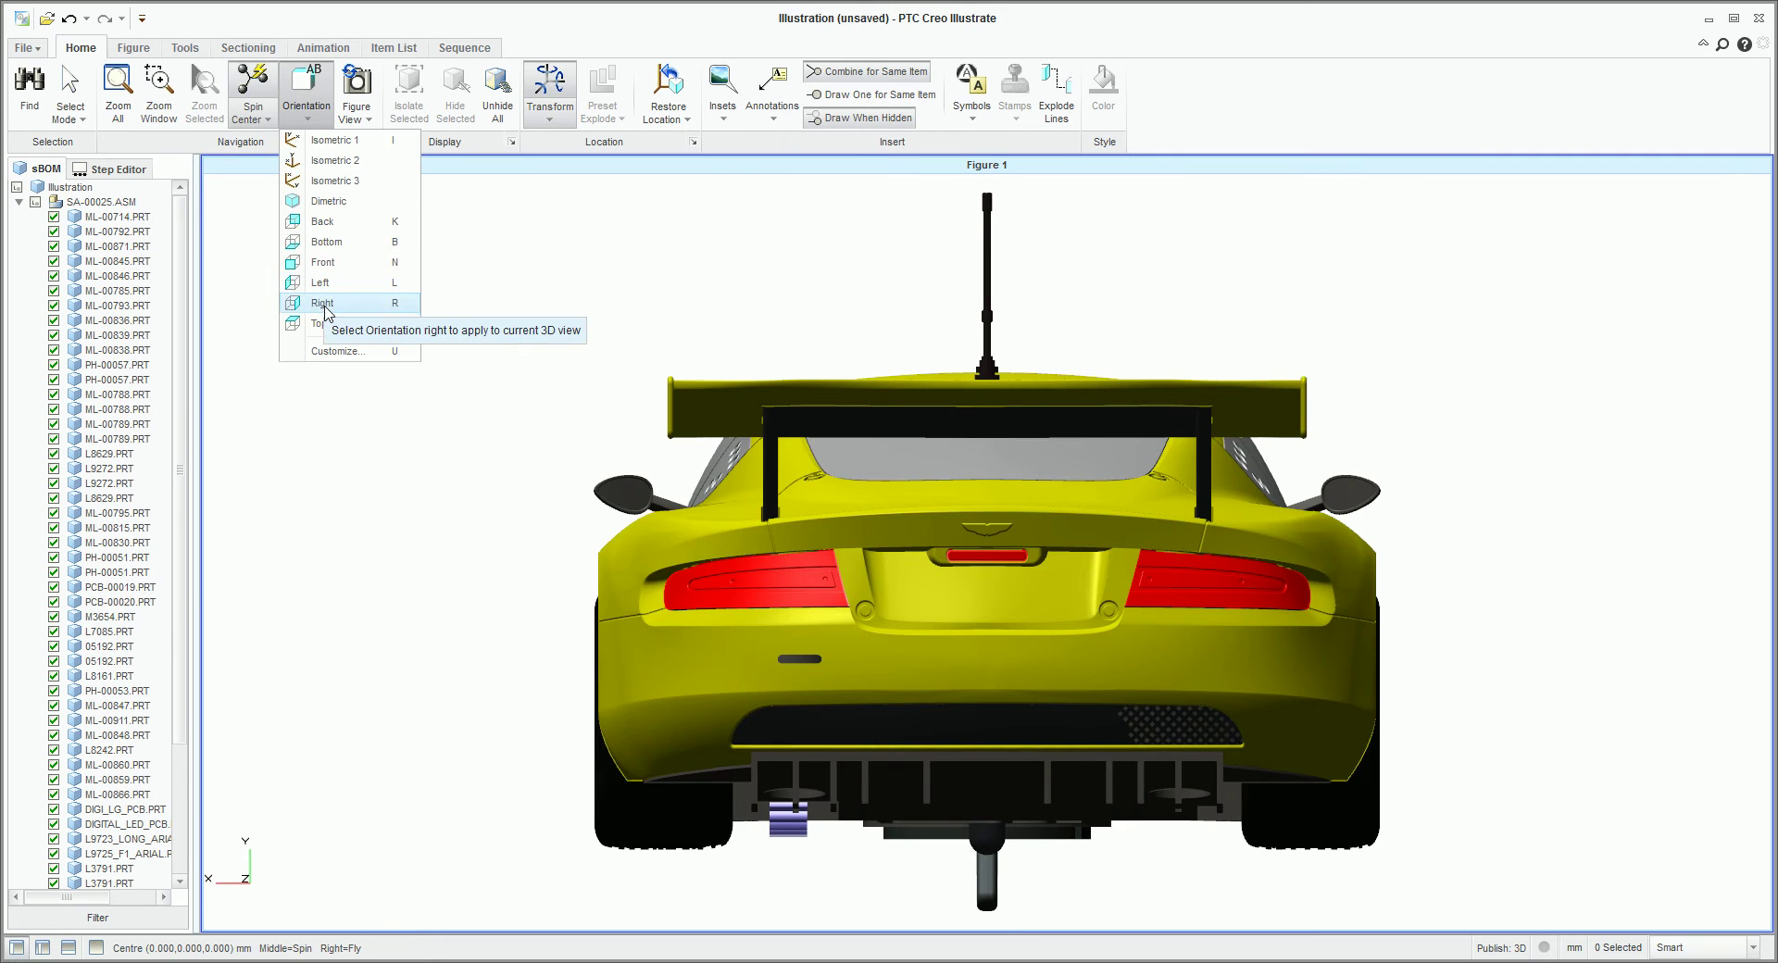
pyautogui.click(325, 304)
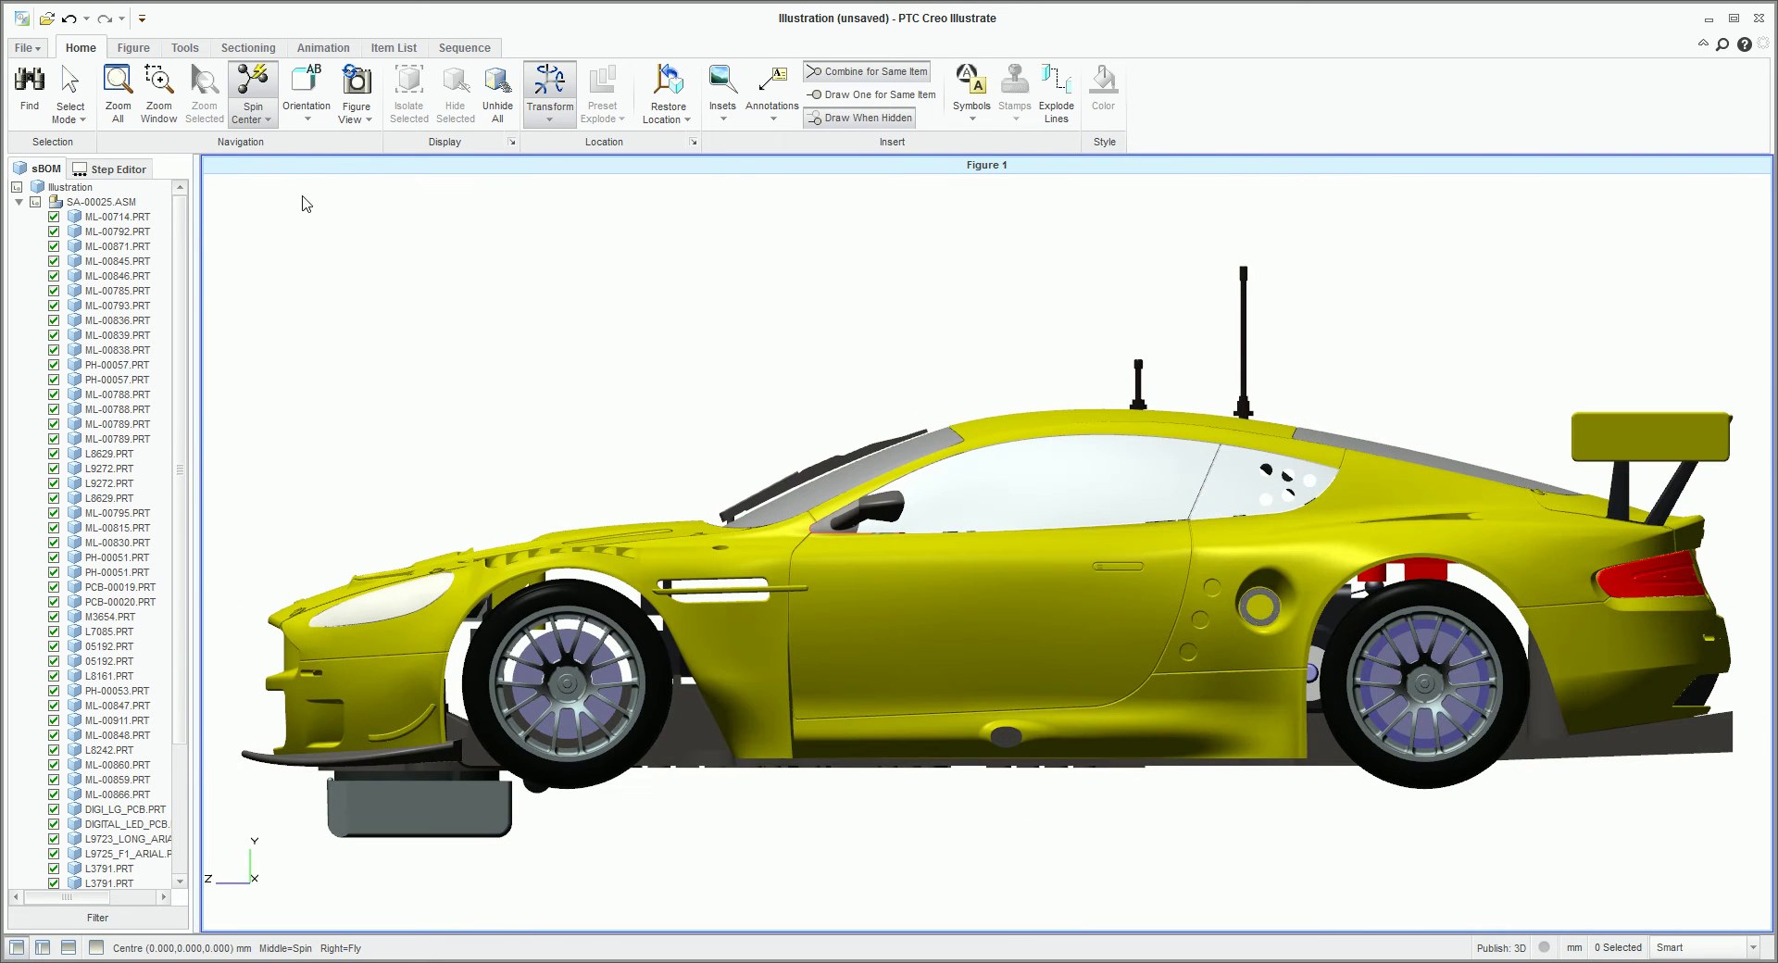
# Start a new custom view orientation with angles X 120, Y 120 and Z 50.
pyautogui.click(307, 113)
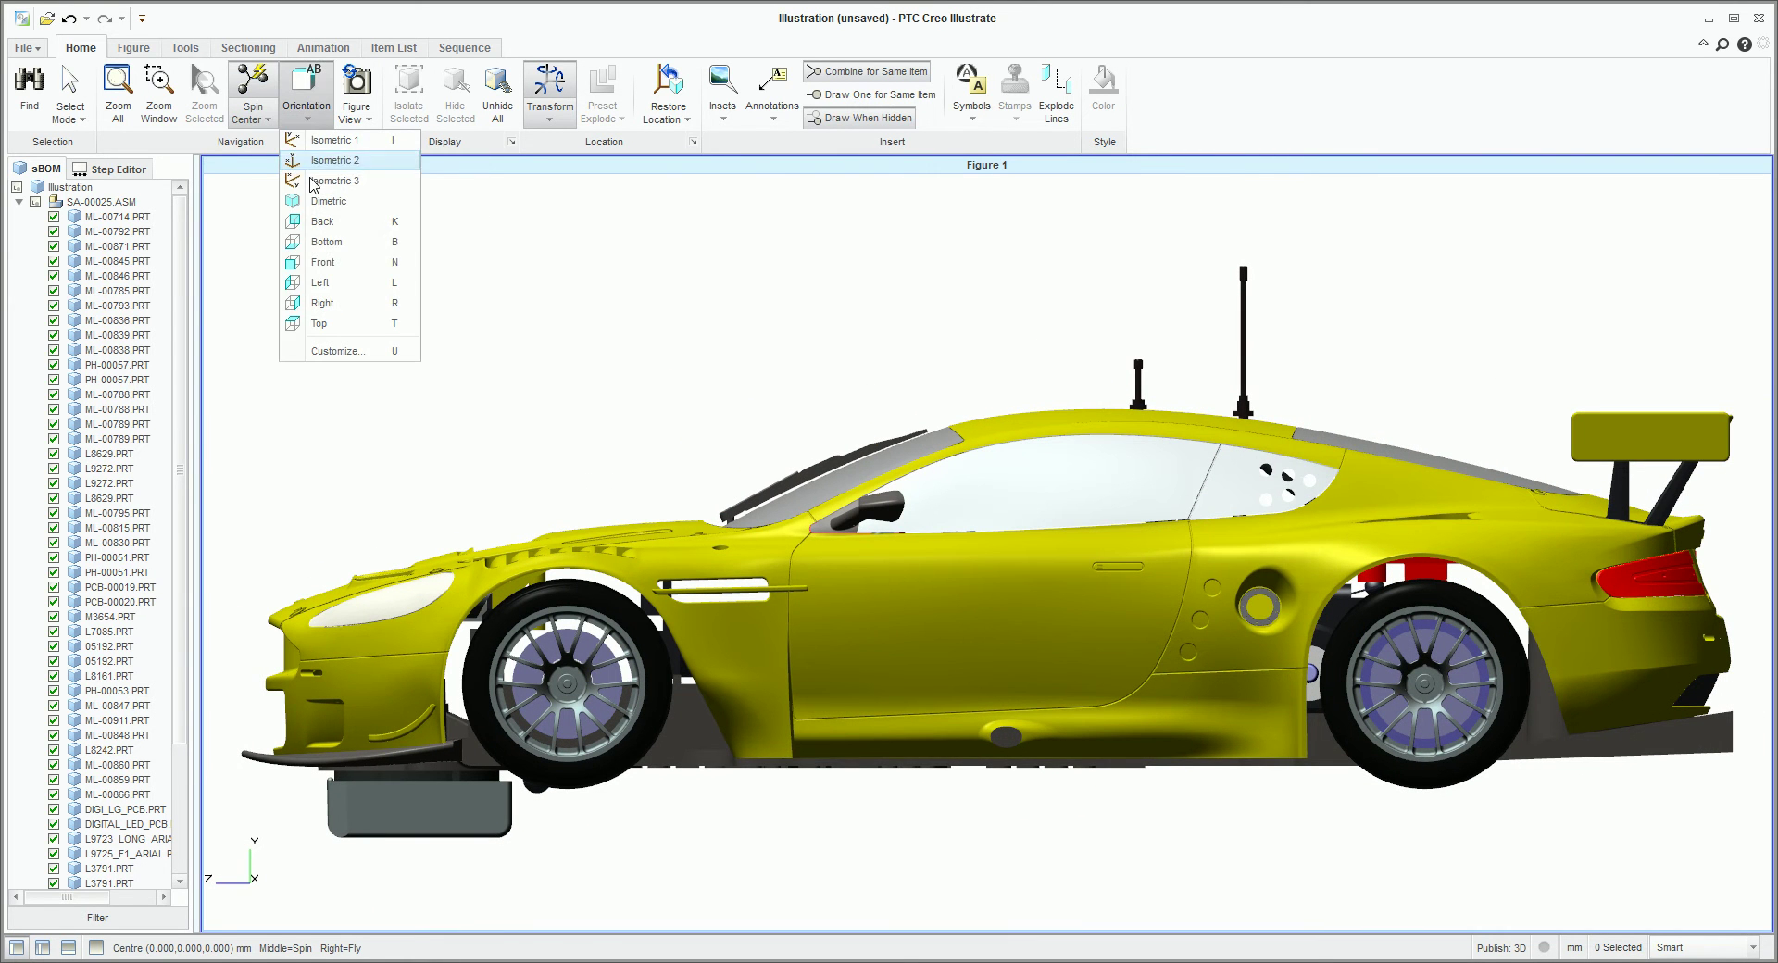
pyautogui.click(337, 351)
pyautogui.click(702, 646)
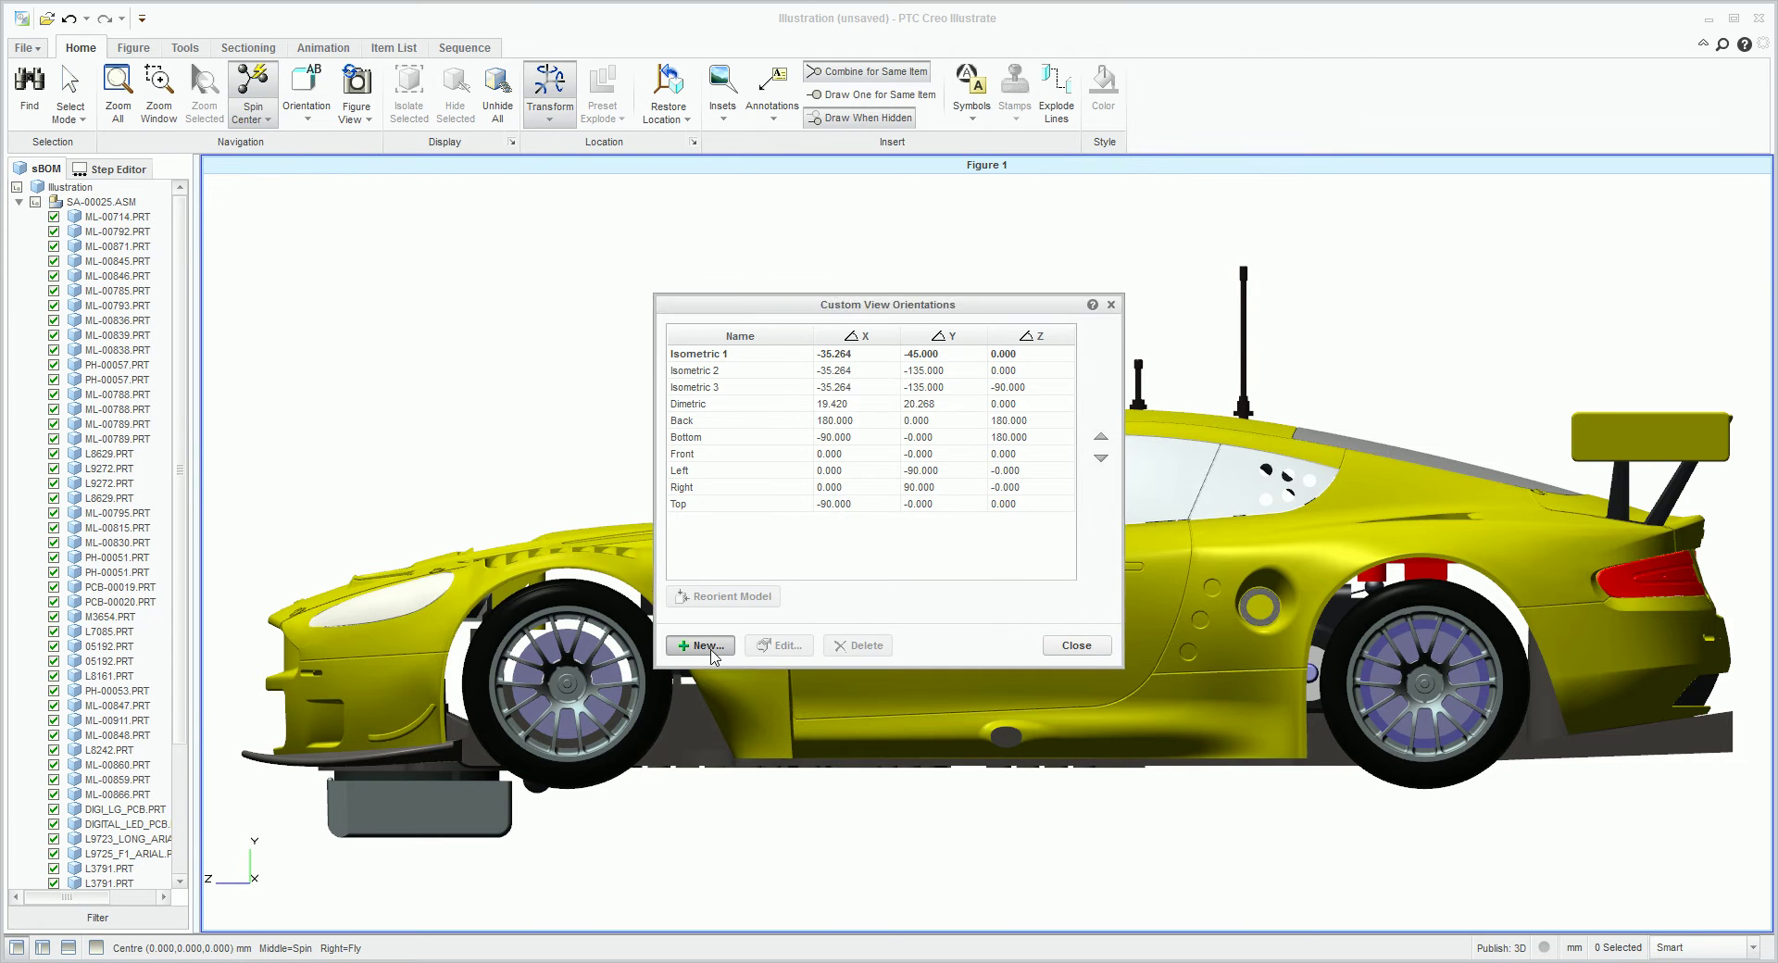
pyautogui.doubleClick(857, 443)
pyautogui.write('120')
pyautogui.doubleClick(857, 472)
pyautogui.write('120')
pyautogui.doubleClick(857, 499)
pyautogui.write('50')
pyautogui.press('Return')
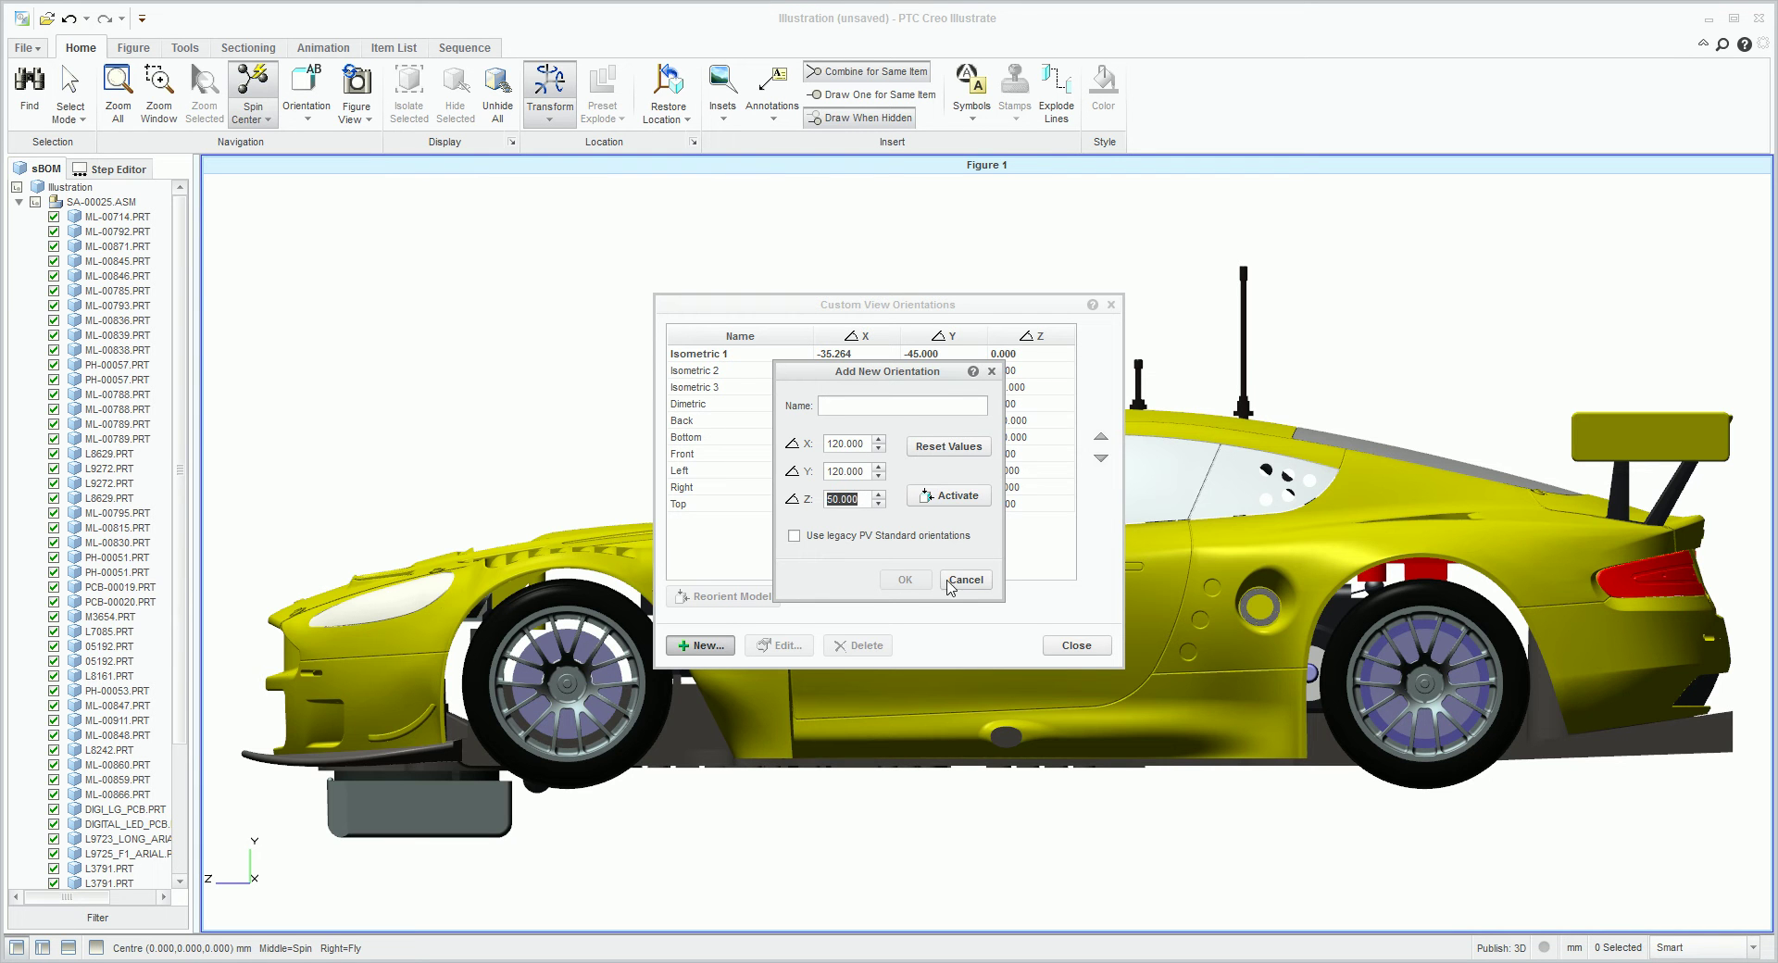
# Preview the custom orientation on the car and discard it without saving.
pyautogui.click(943, 500)
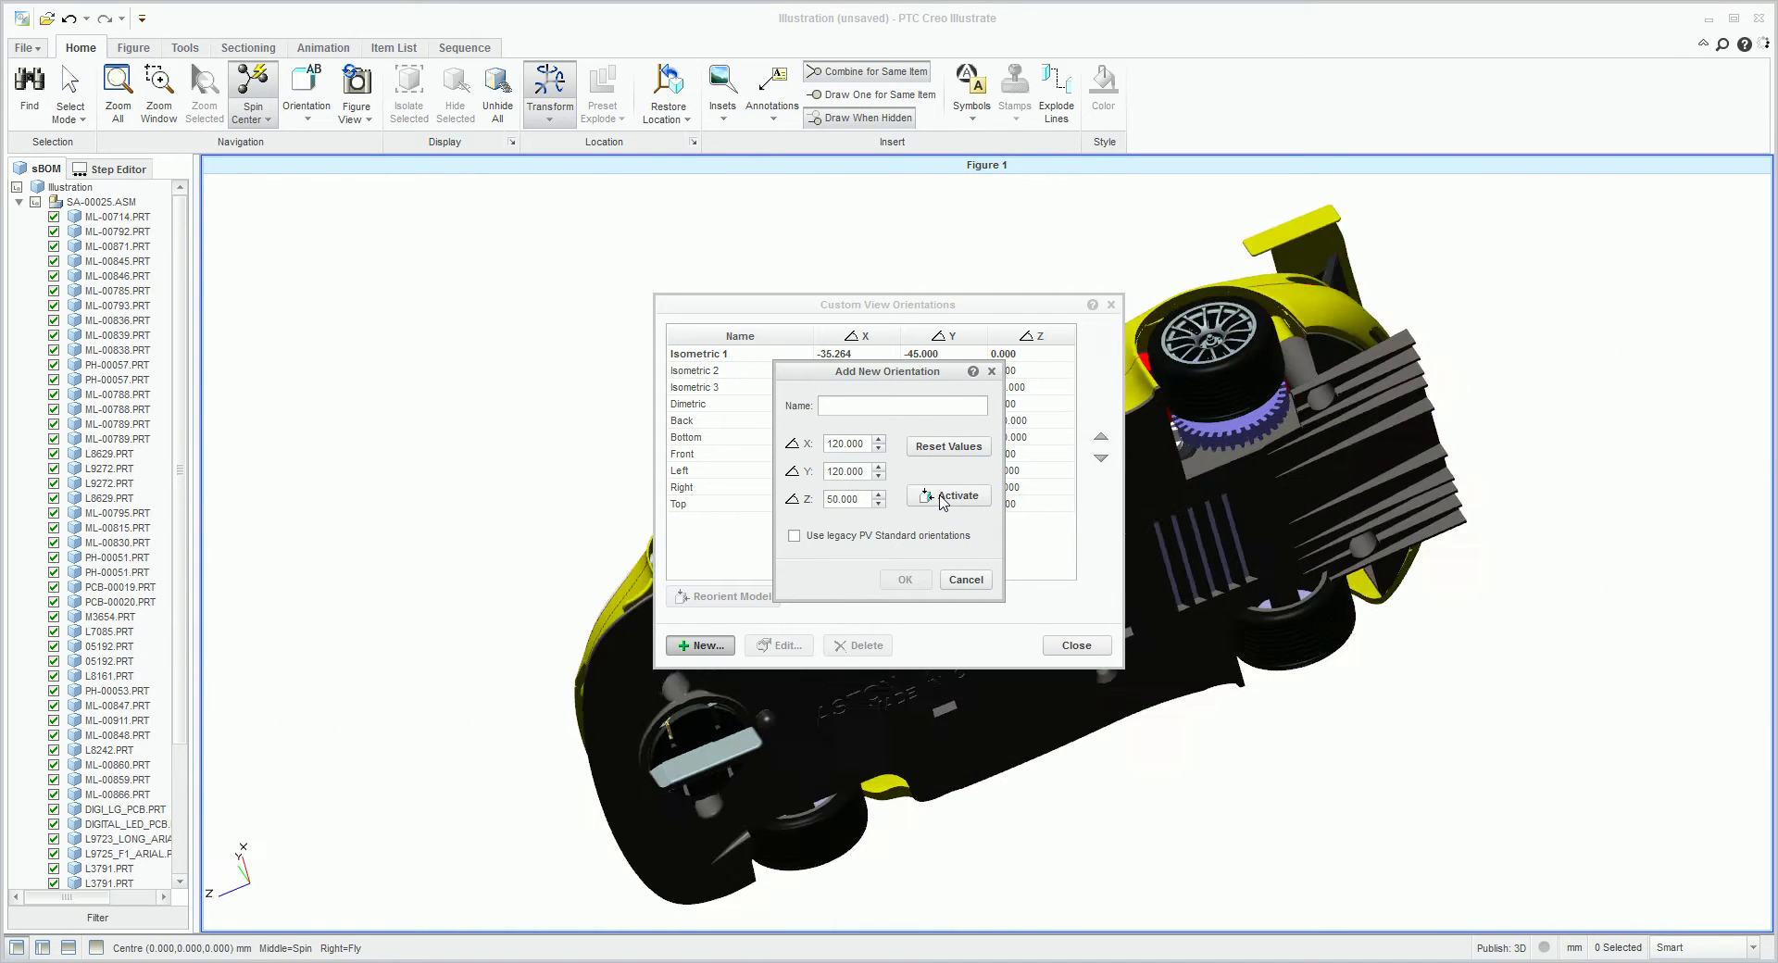
pyautogui.click(966, 579)
pyautogui.click(1075, 646)
pyautogui.moveTo(1069, 590); pyautogui.dragTo(772, 245, button='middle')
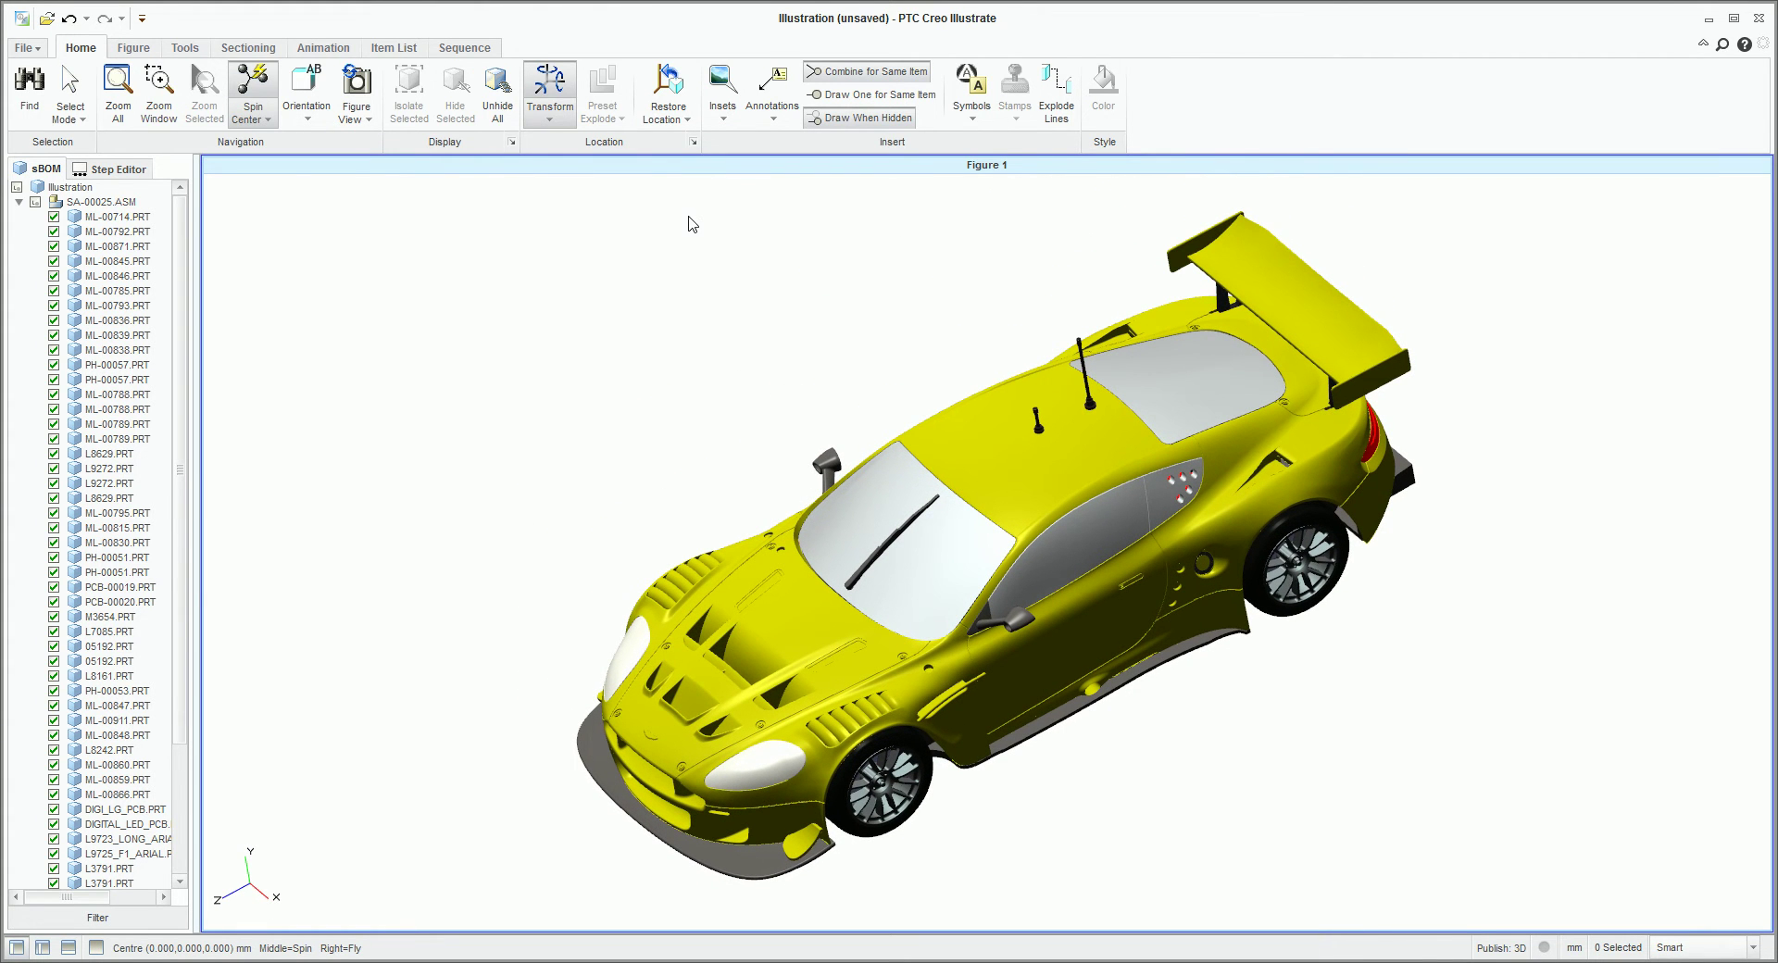
# Set the figure's render mode to Shaded with Edges.
pyautogui.click(134, 48)
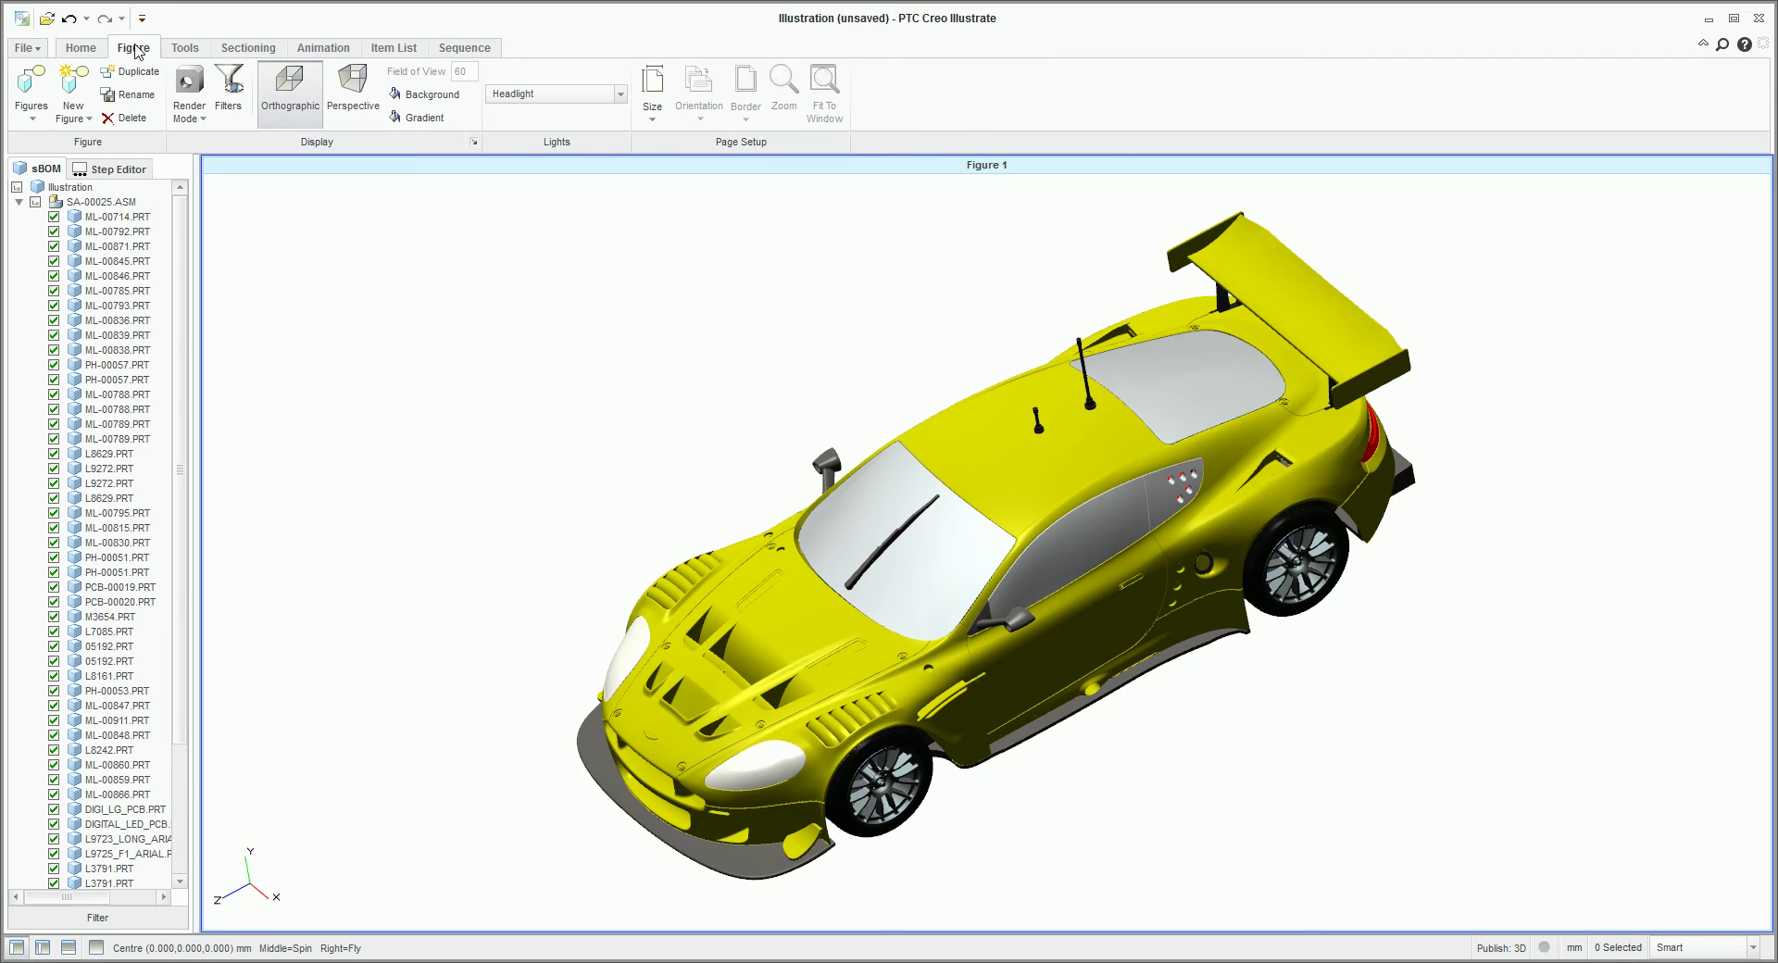
pyautogui.click(202, 119)
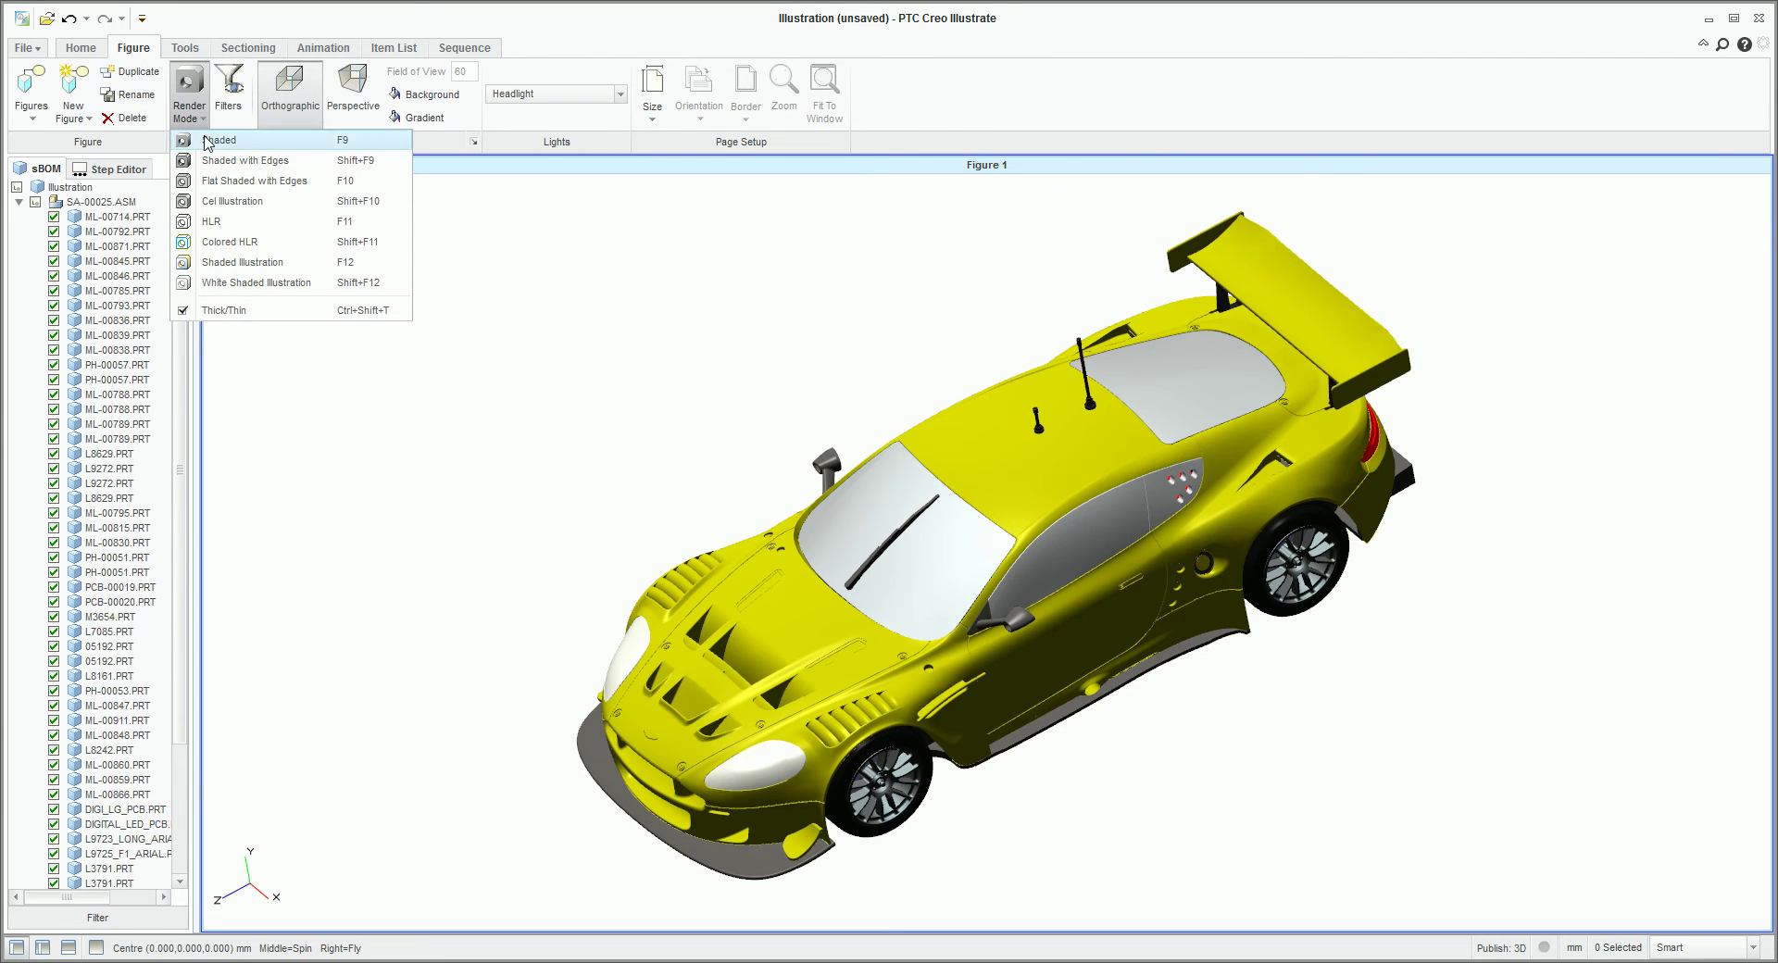
pyautogui.click(213, 163)
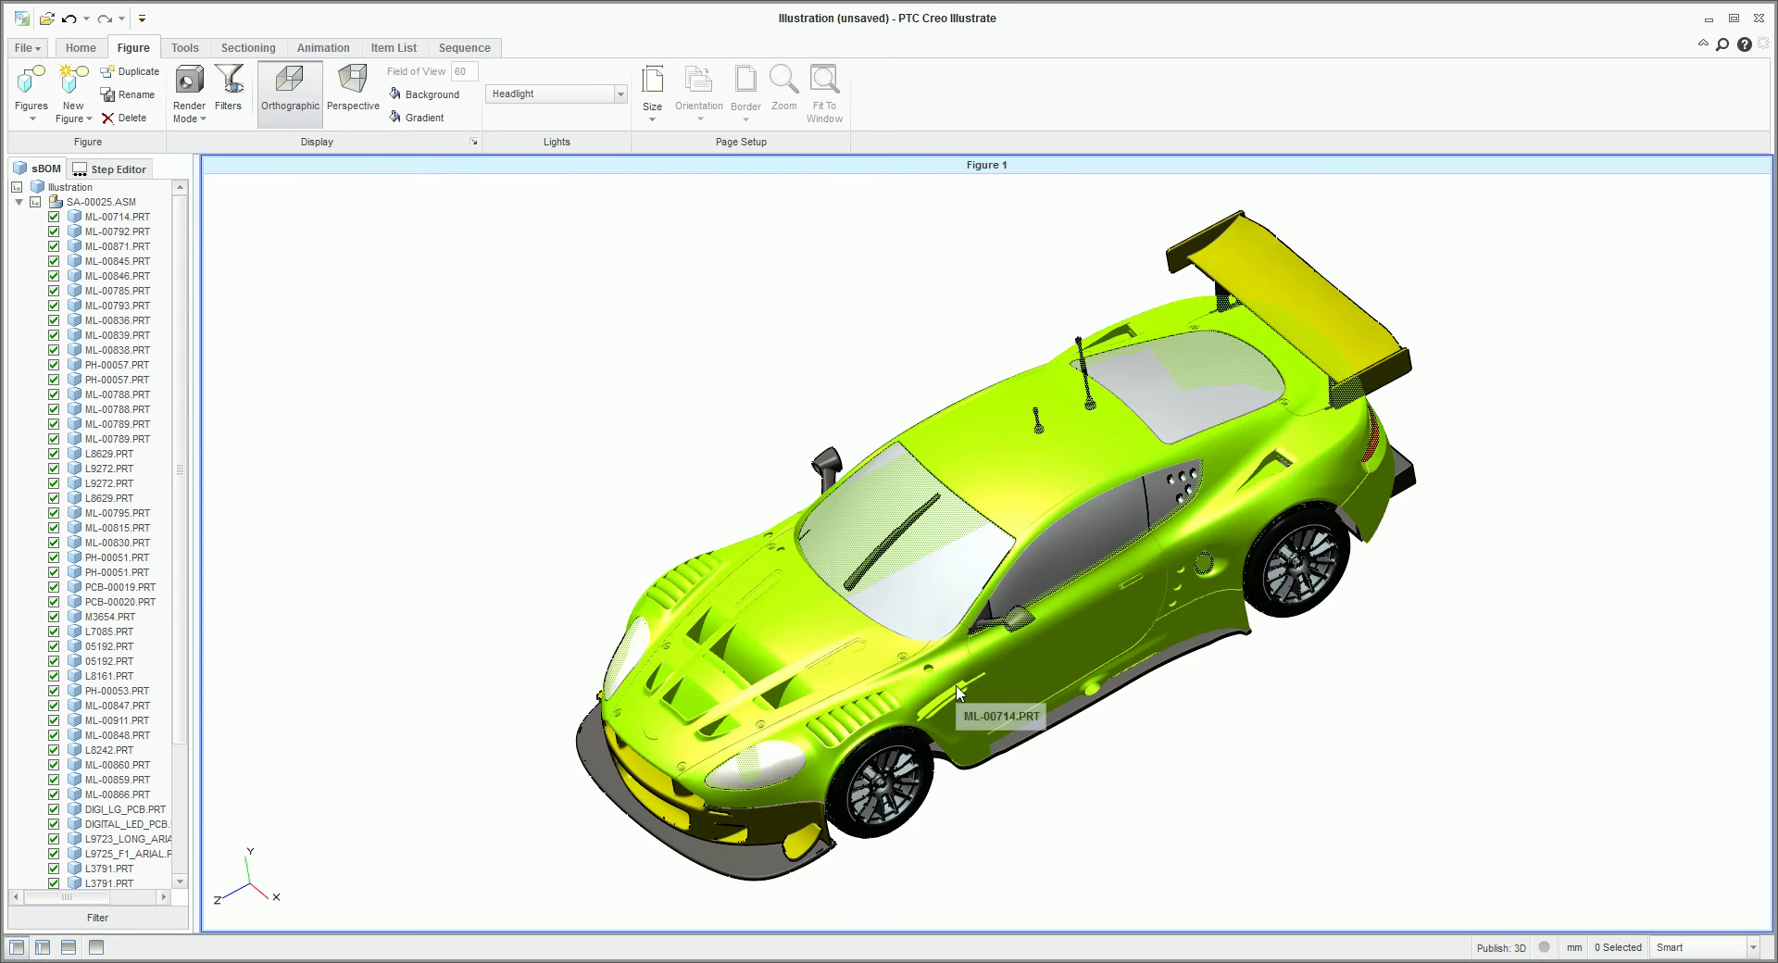
pyautogui.moveTo(1056, 732); pyautogui.dragTo(1156, 834, button='middle')
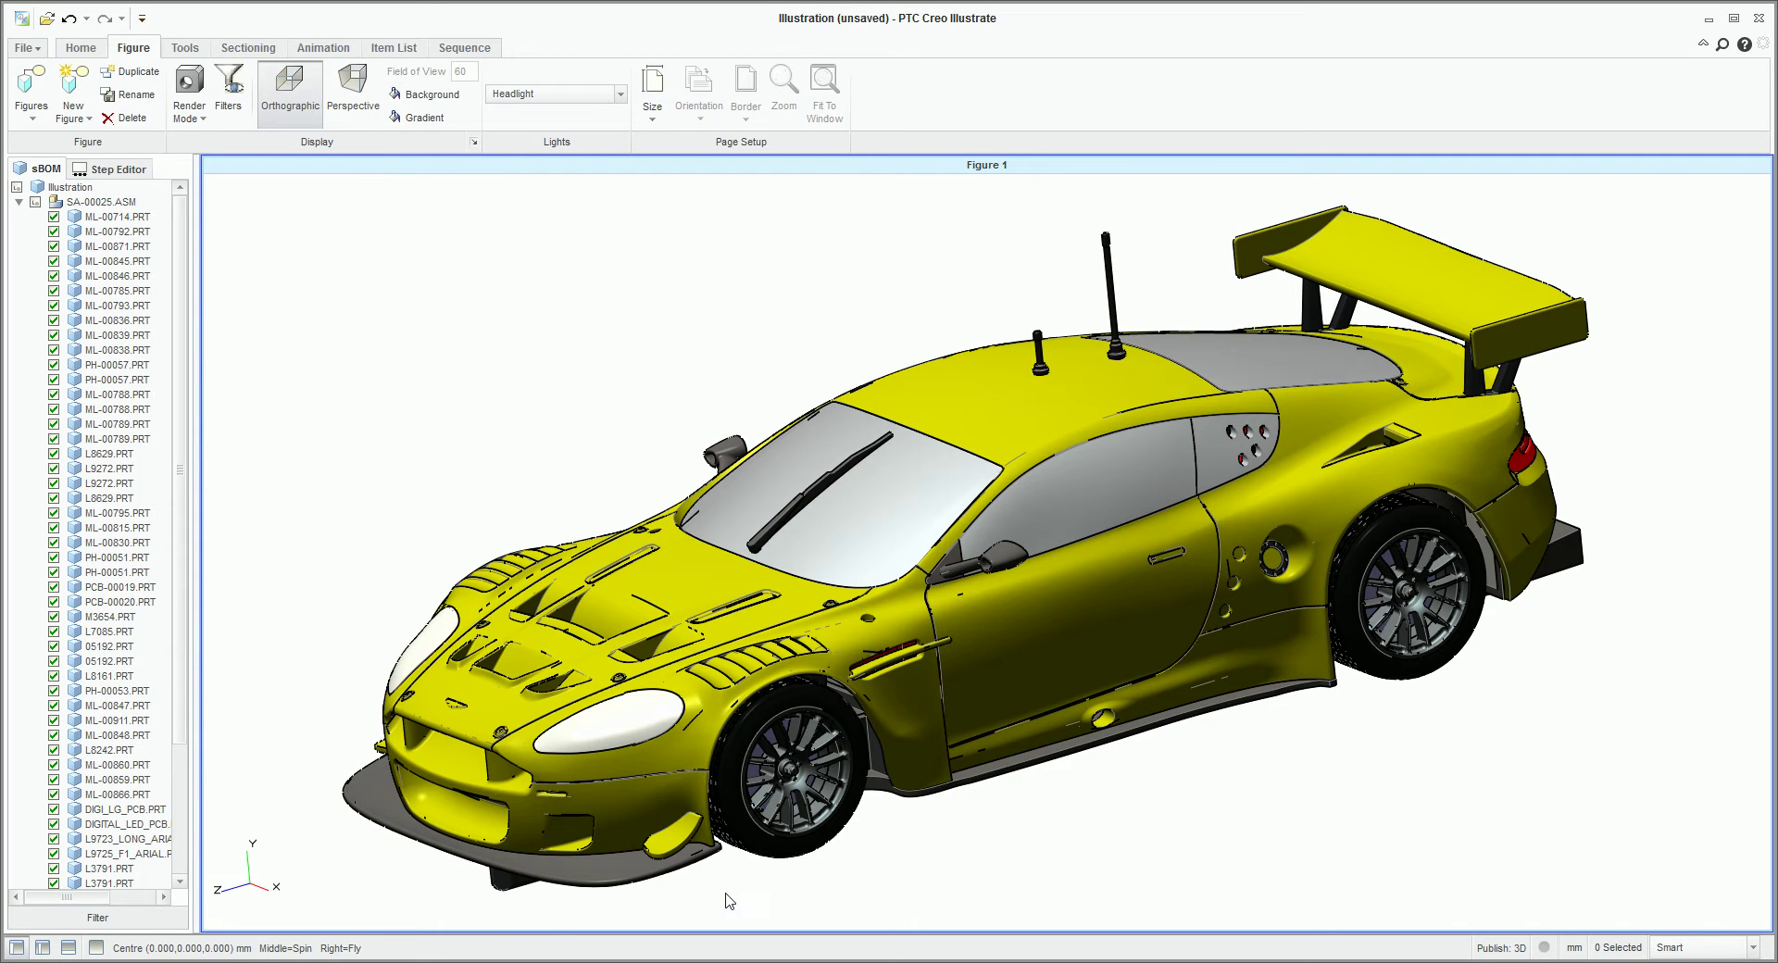
# Try the Flat Shaded with Edges and Cel Illustration render modes on the figure.
pyautogui.click(189, 121)
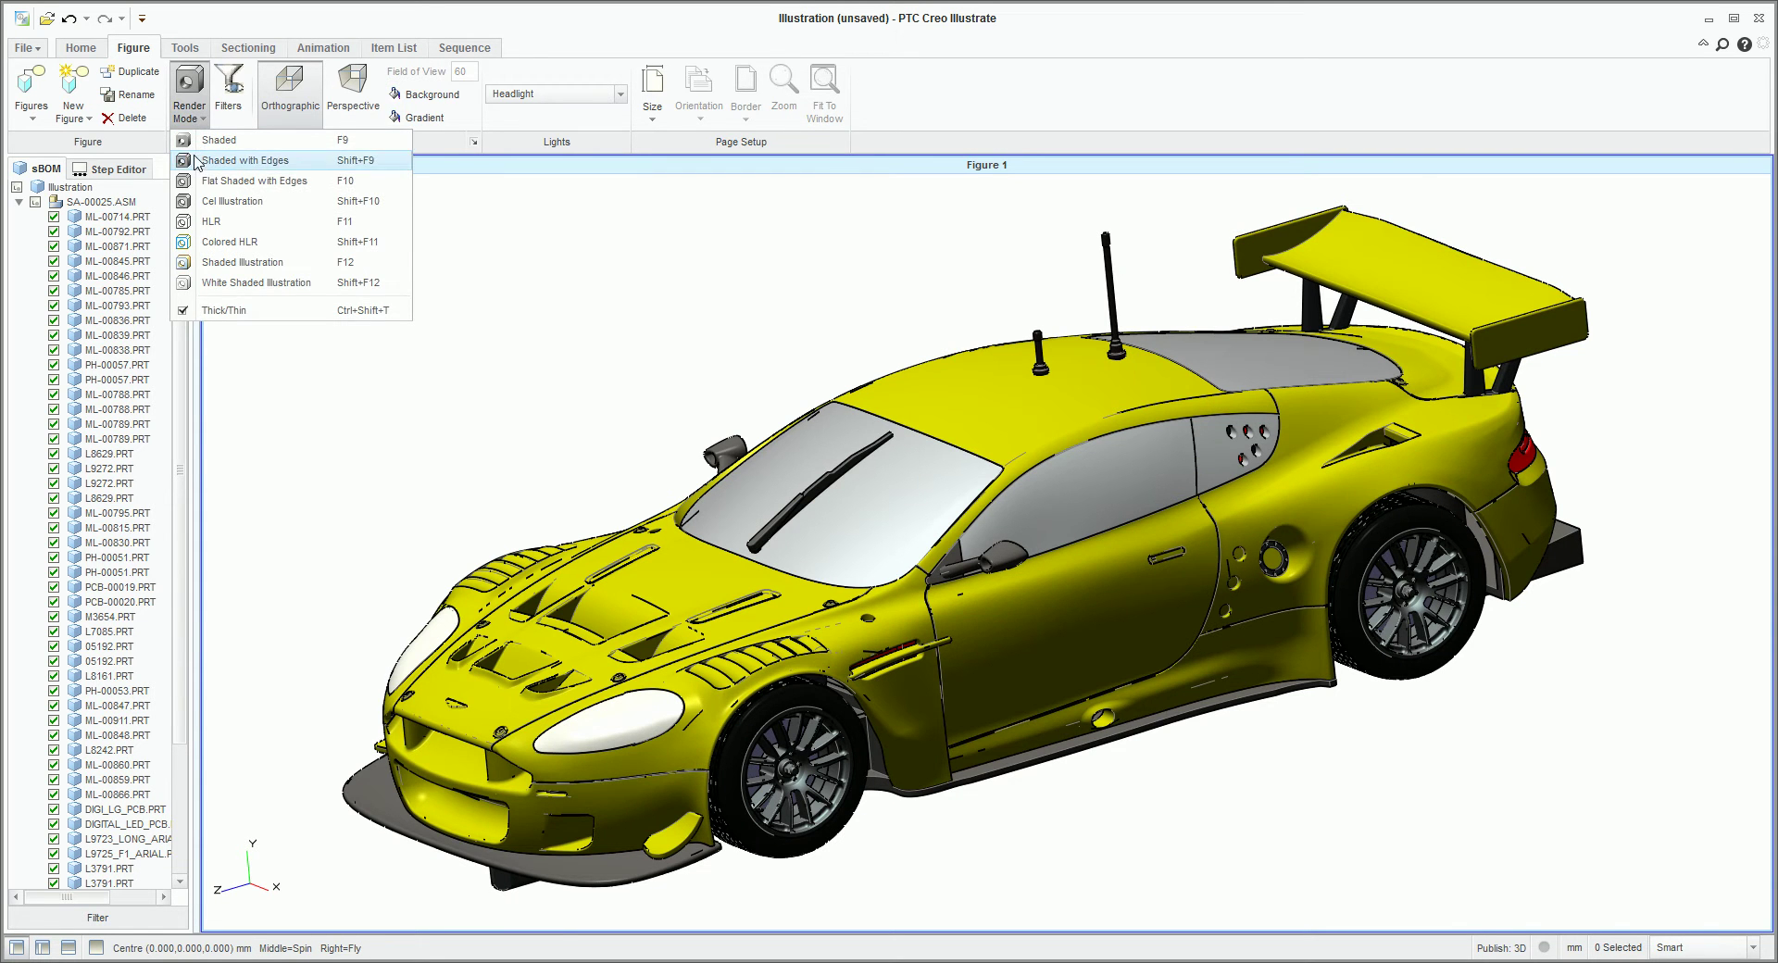
pyautogui.click(211, 181)
pyautogui.click(190, 102)
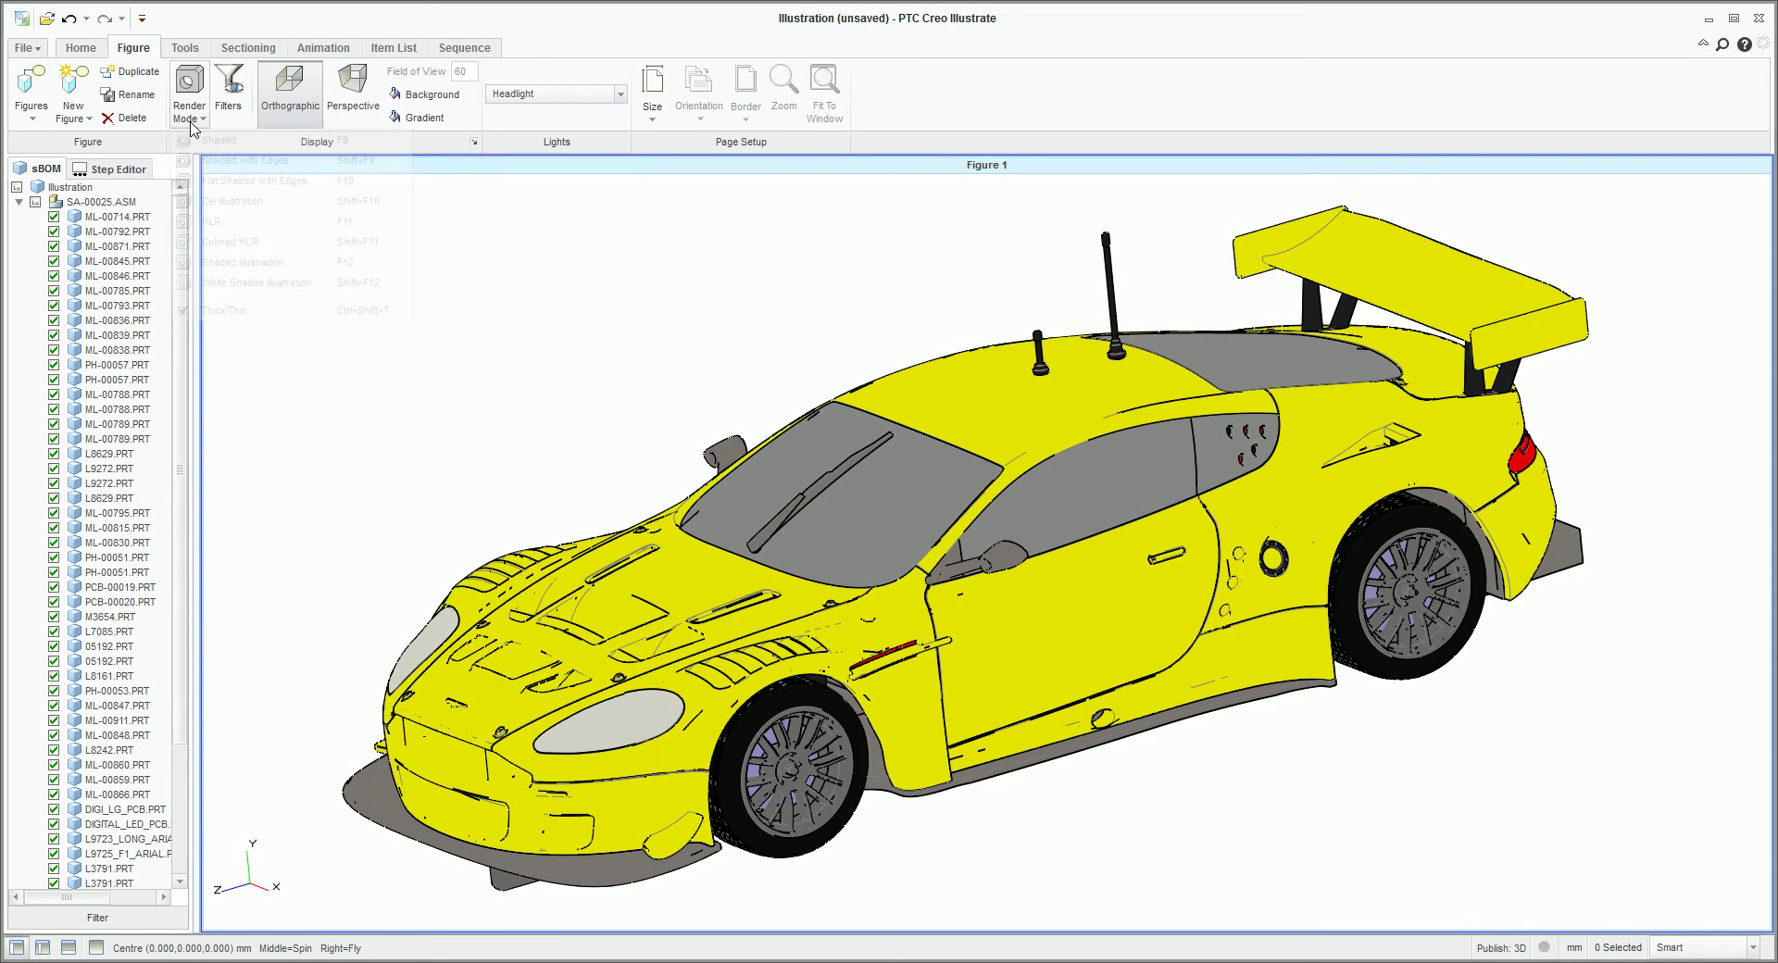
pyautogui.click(219, 208)
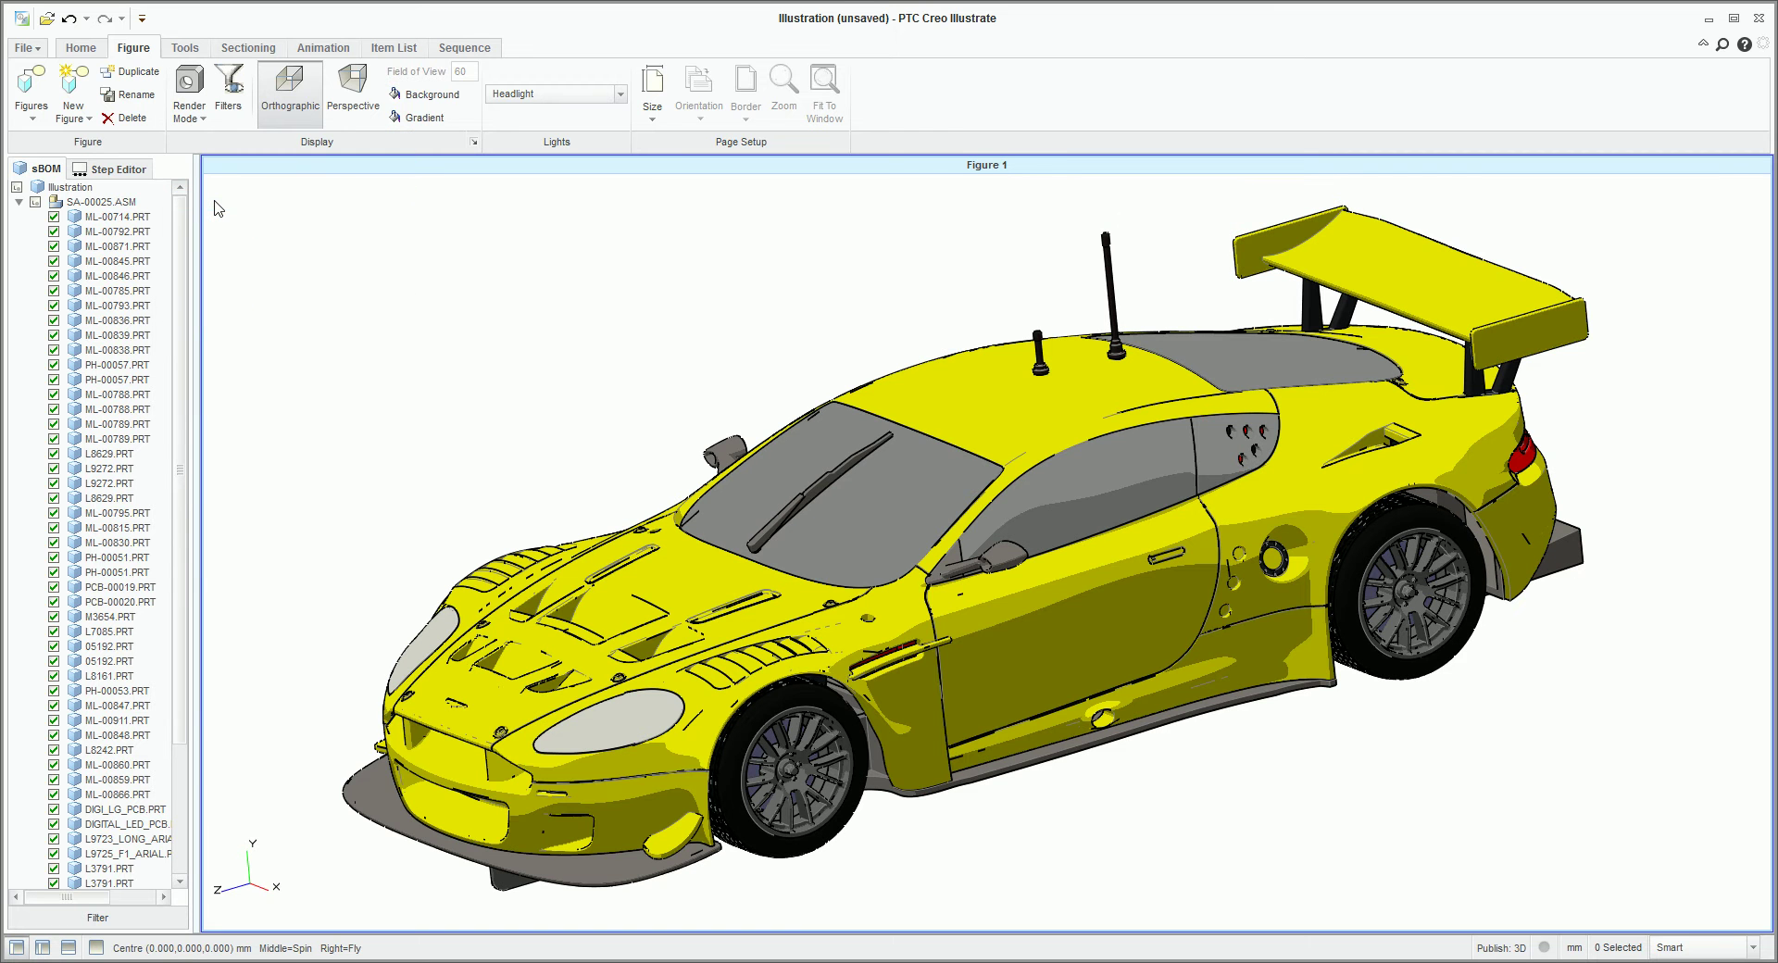
# Set the figure's render mode to HLR and select the main car body ML-00714.PRT.
pyautogui.click(195, 113)
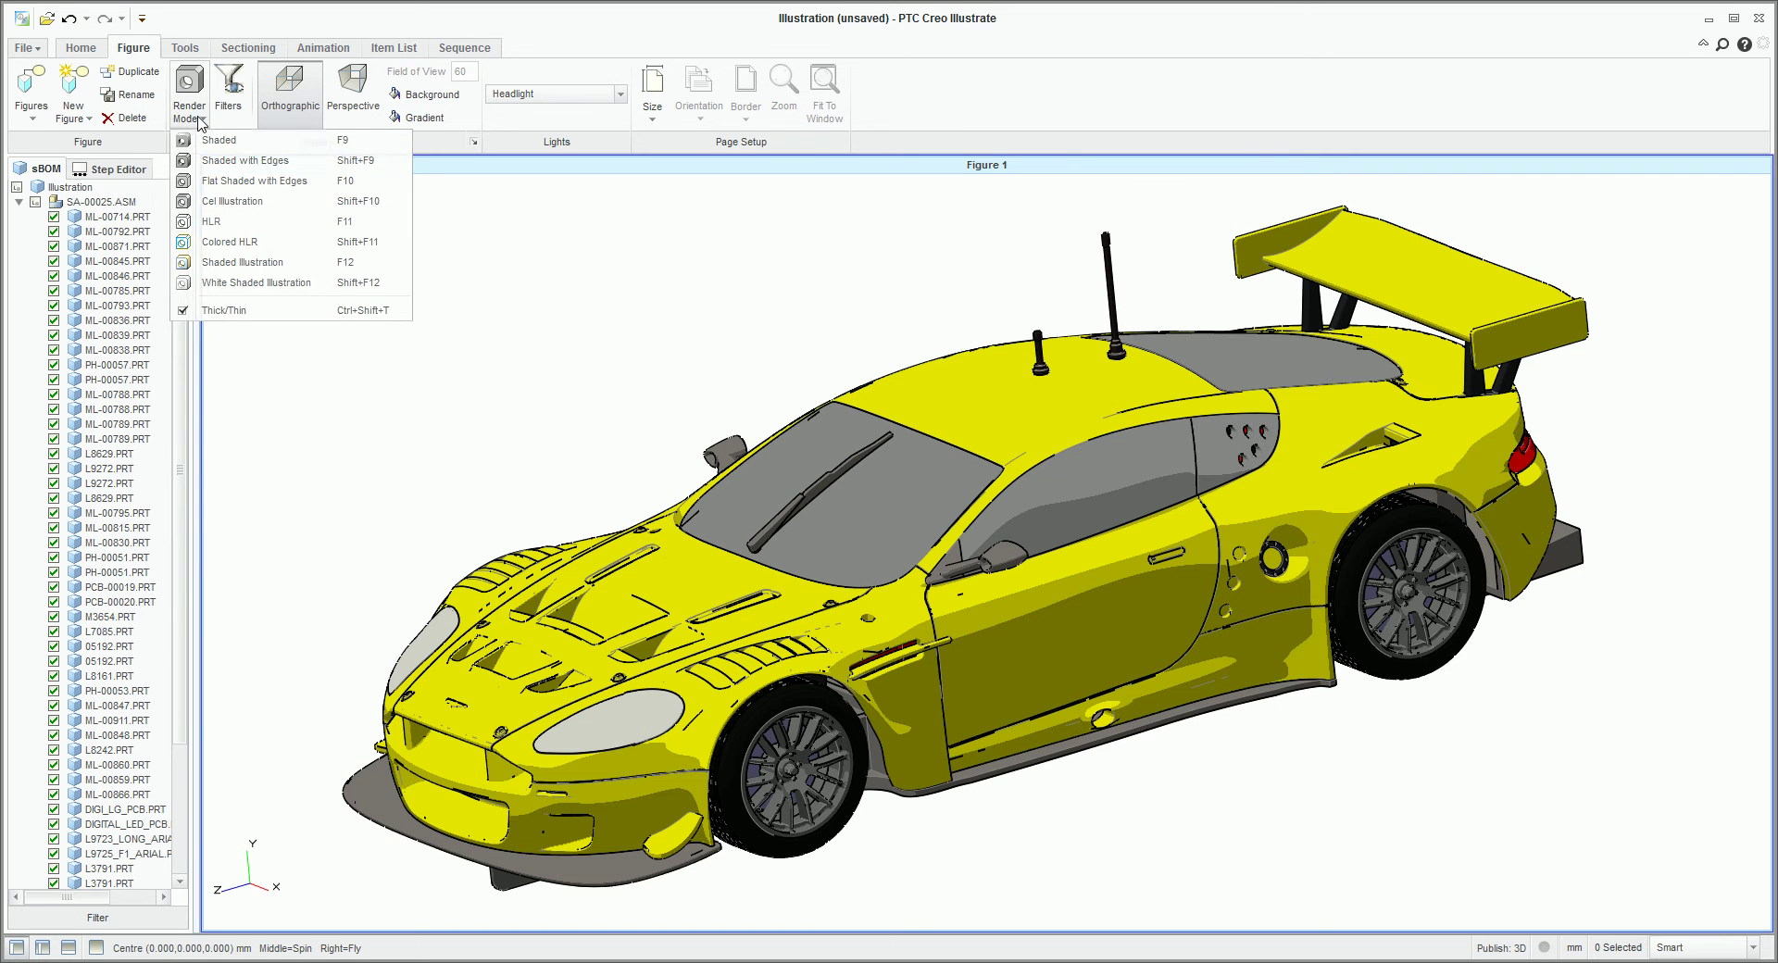
pyautogui.click(211, 222)
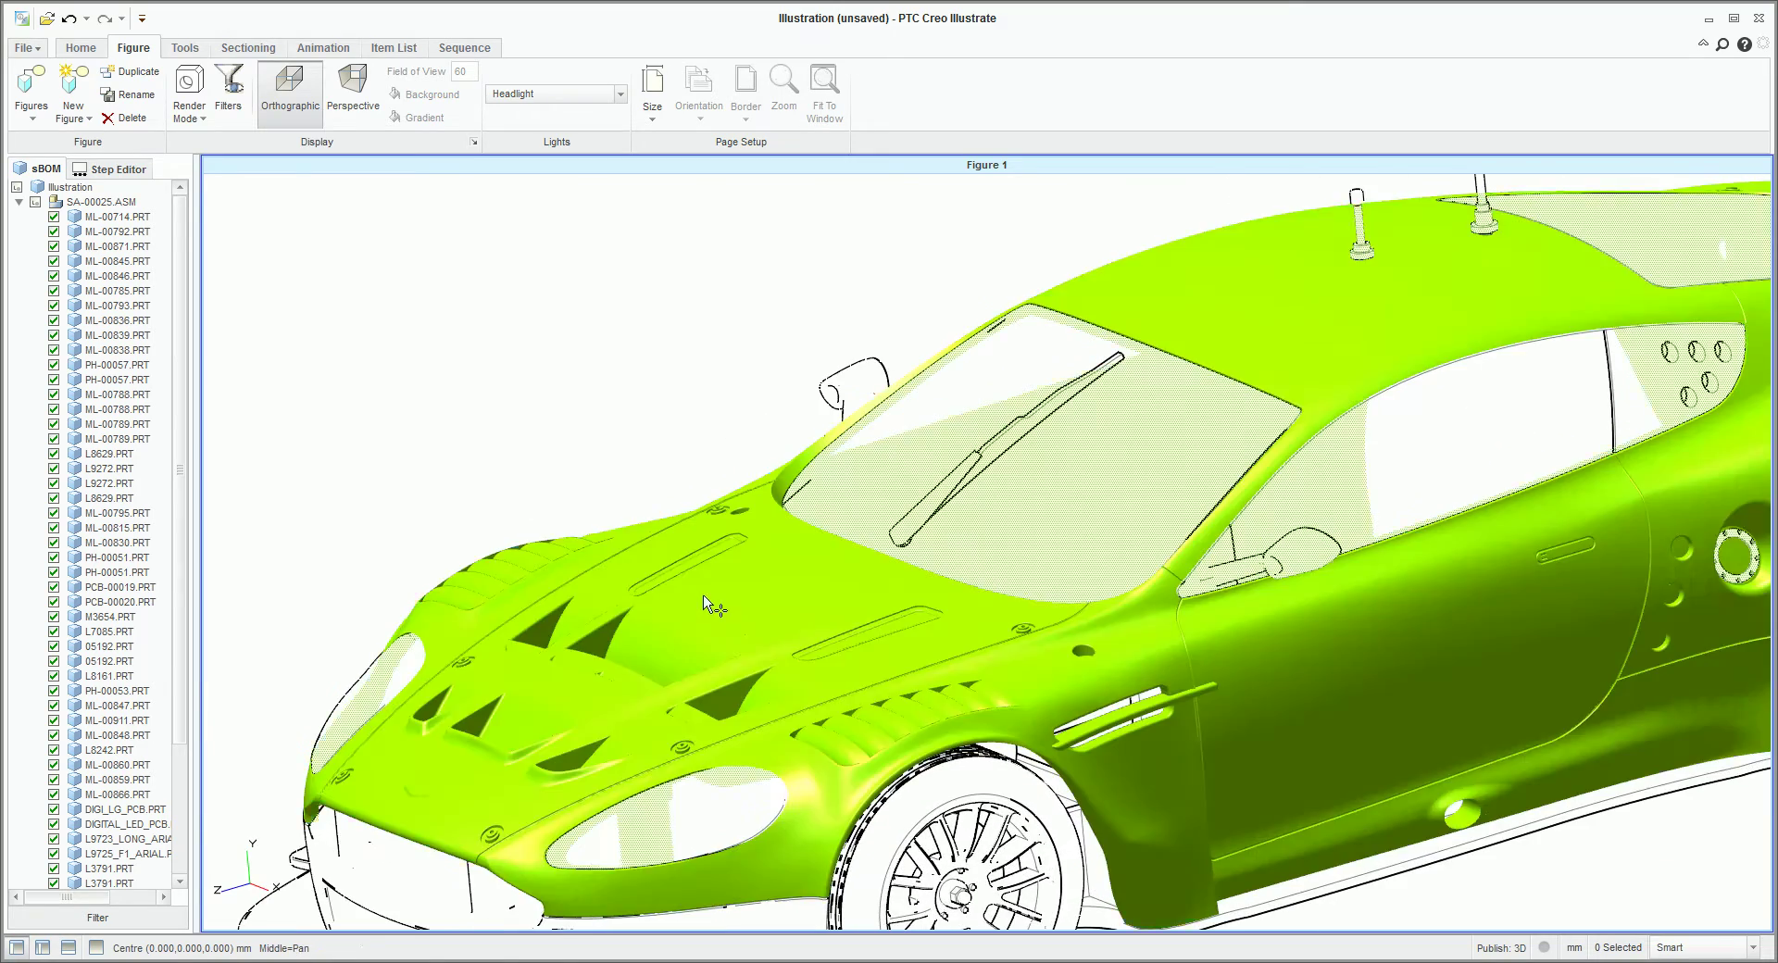
pyautogui.moveTo(530, 505); pyautogui.dragTo(747, 460, button='middle')
pyautogui.click(639, 463)
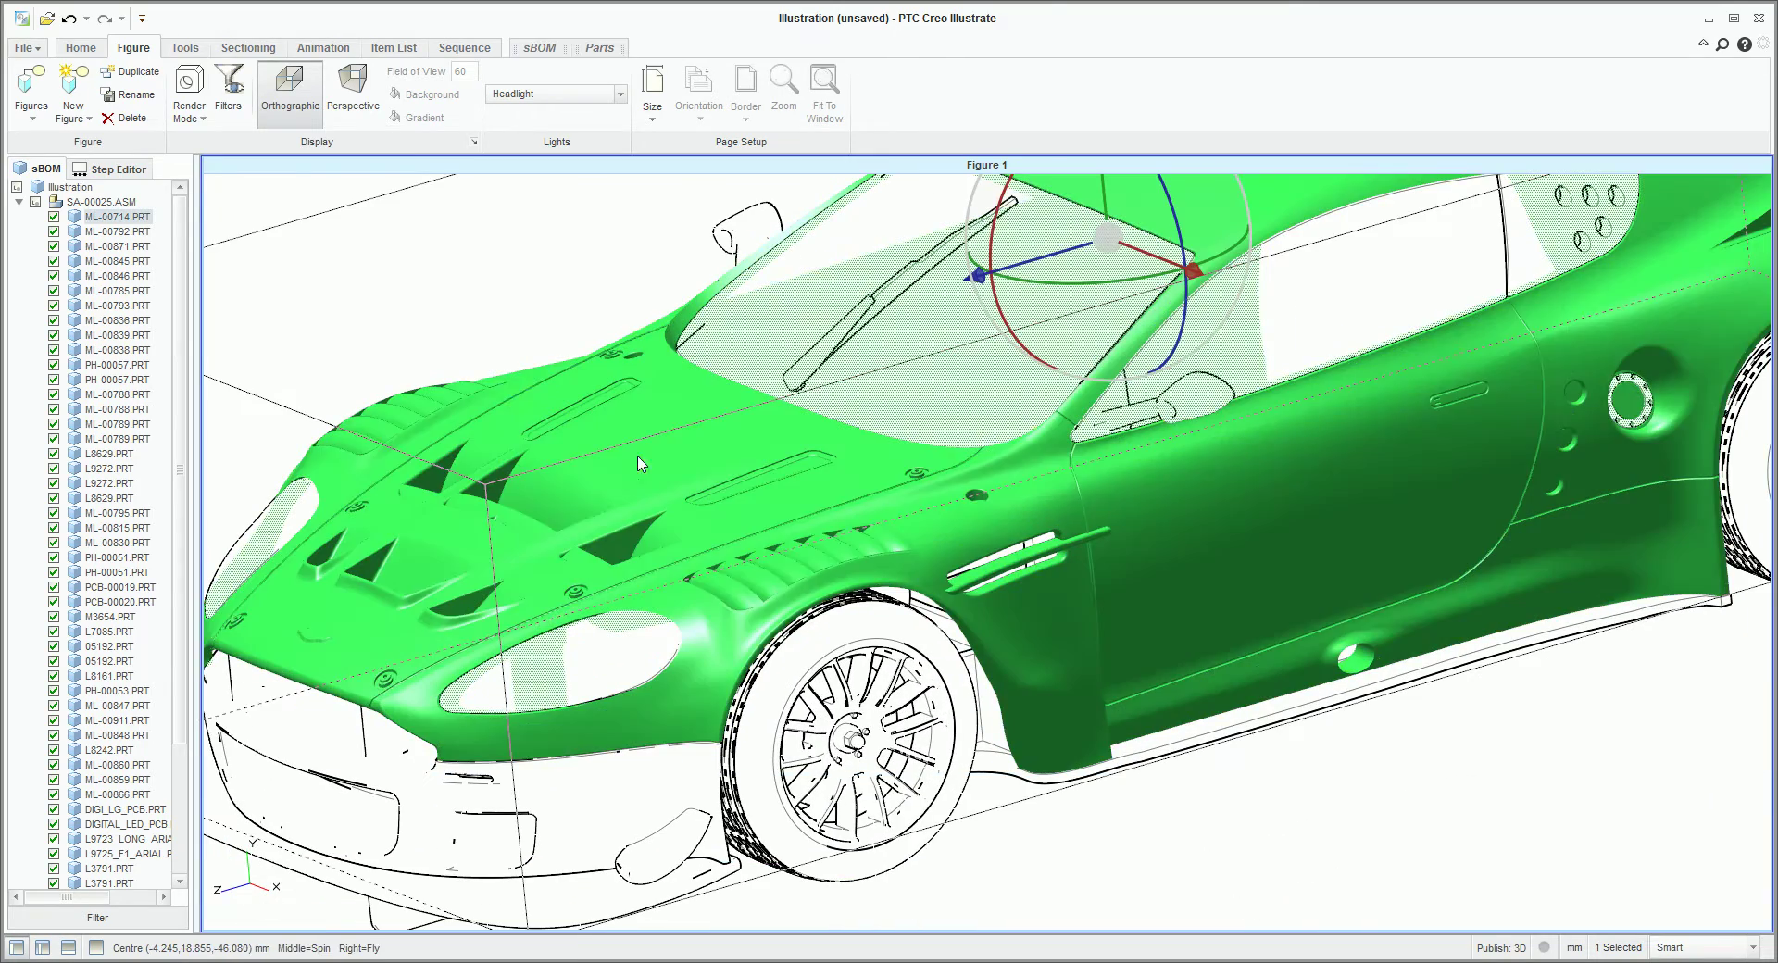
# Hide the main car body ML-00714.PRT to expose the internal parts, and show it again.
pyautogui.click(54, 217)
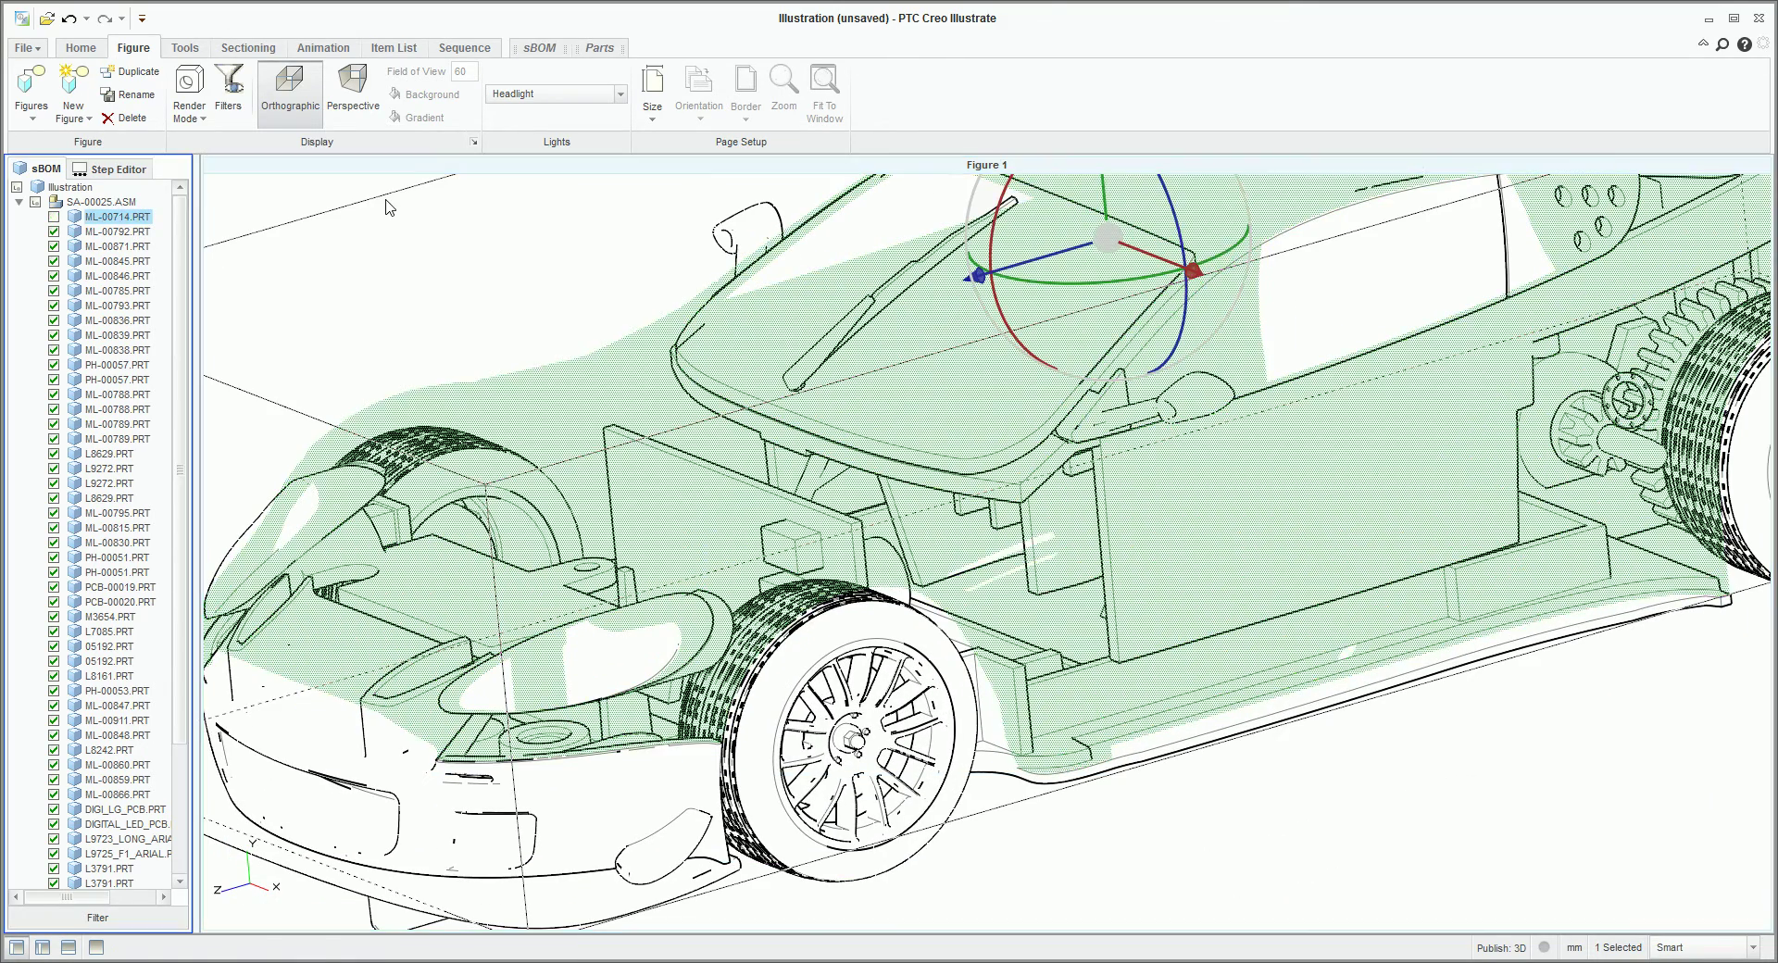
pyautogui.scroll(-3, 393, 219)
pyautogui.scroll(-3, 576, 624)
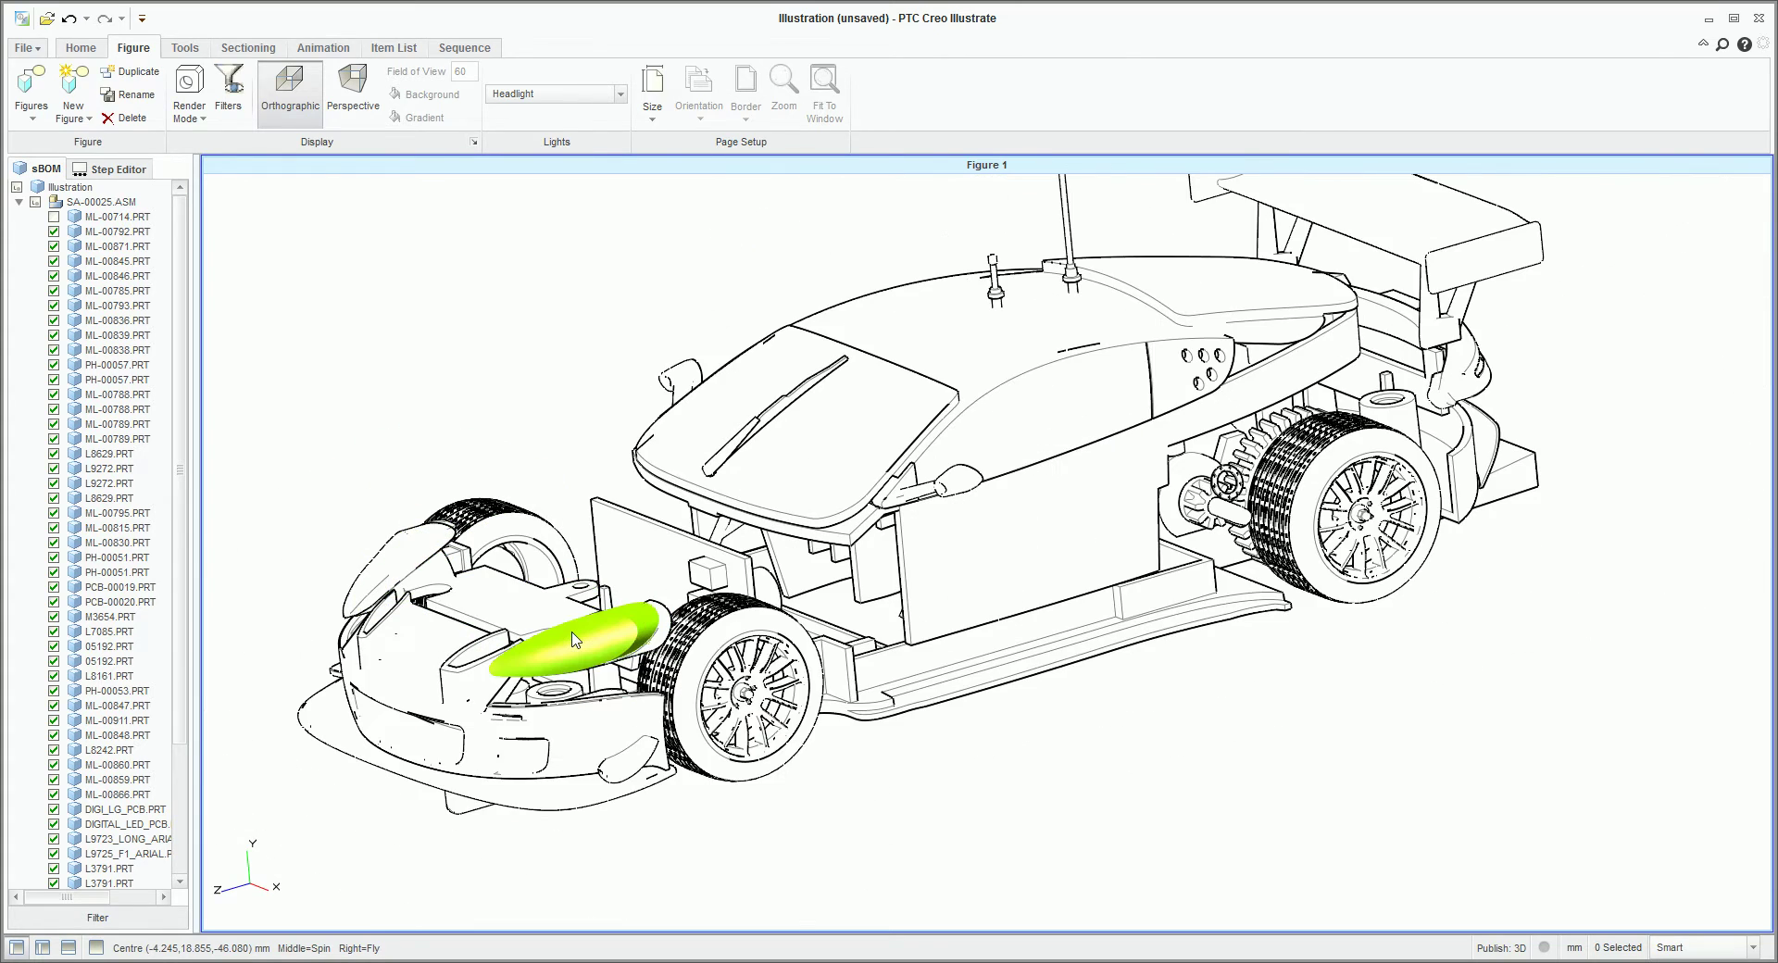
pyautogui.click(54, 217)
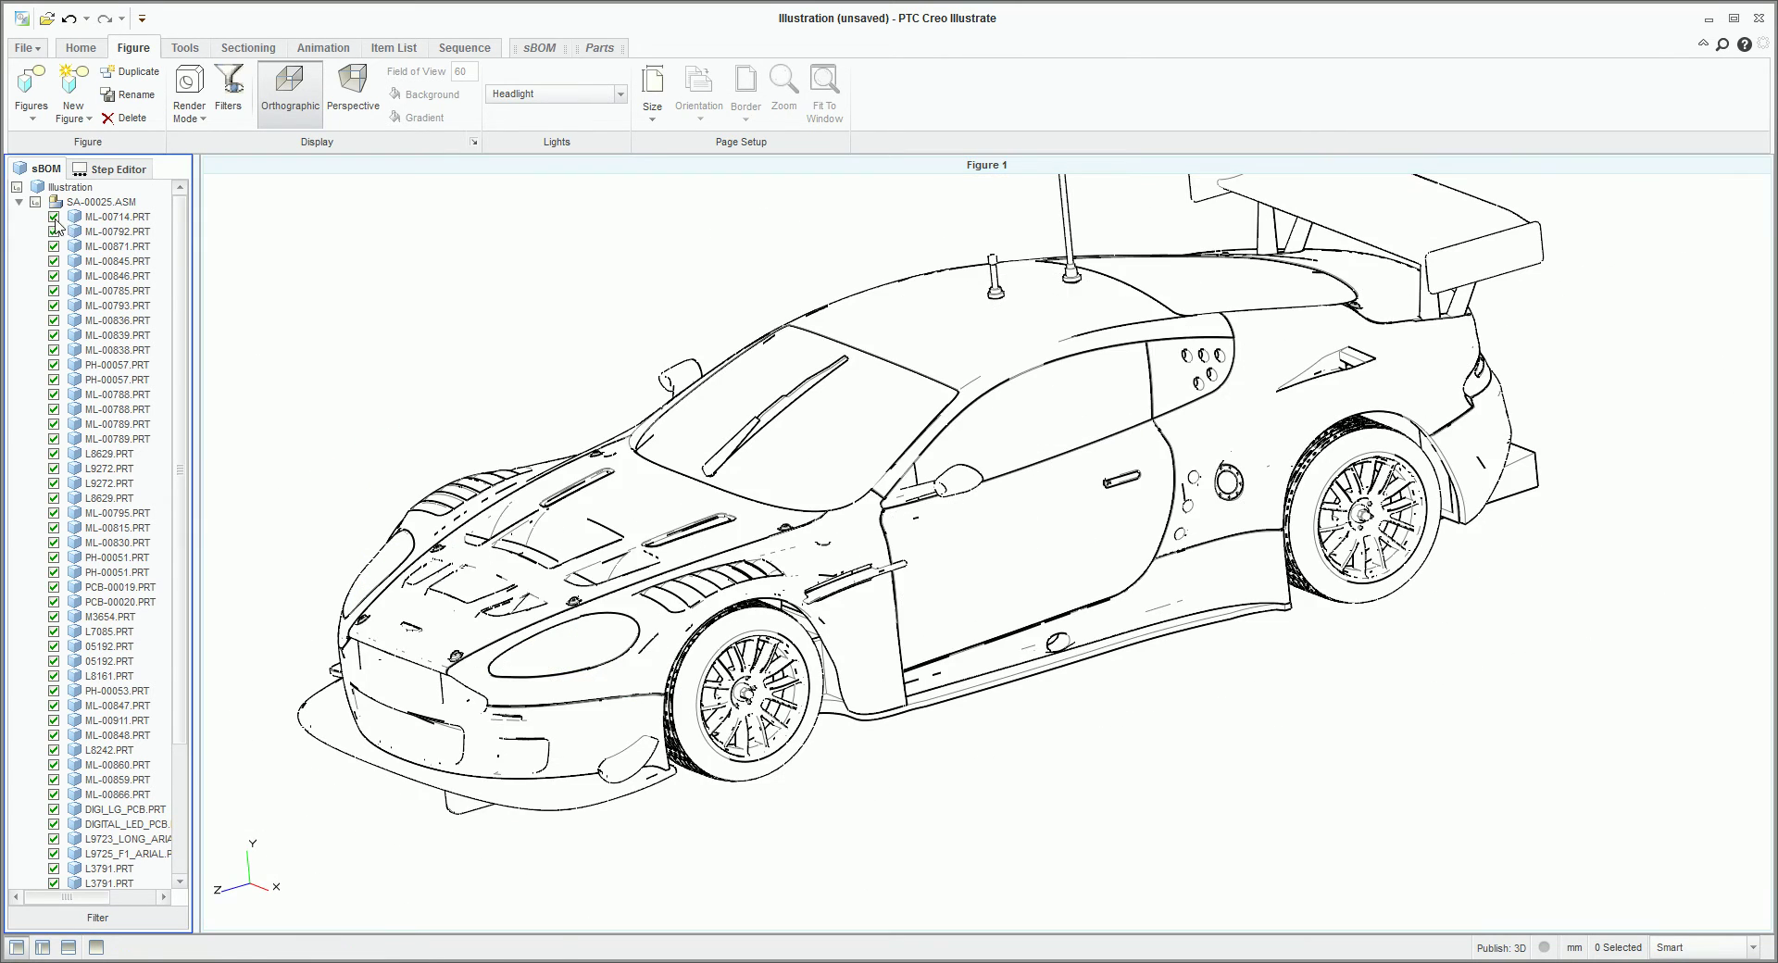
# Try the Letter page size on the figure and reset the page size to None.
pyautogui.moveTo(501, 422); pyautogui.dragTo(695, 547, button='middle')
pyautogui.click(652, 110)
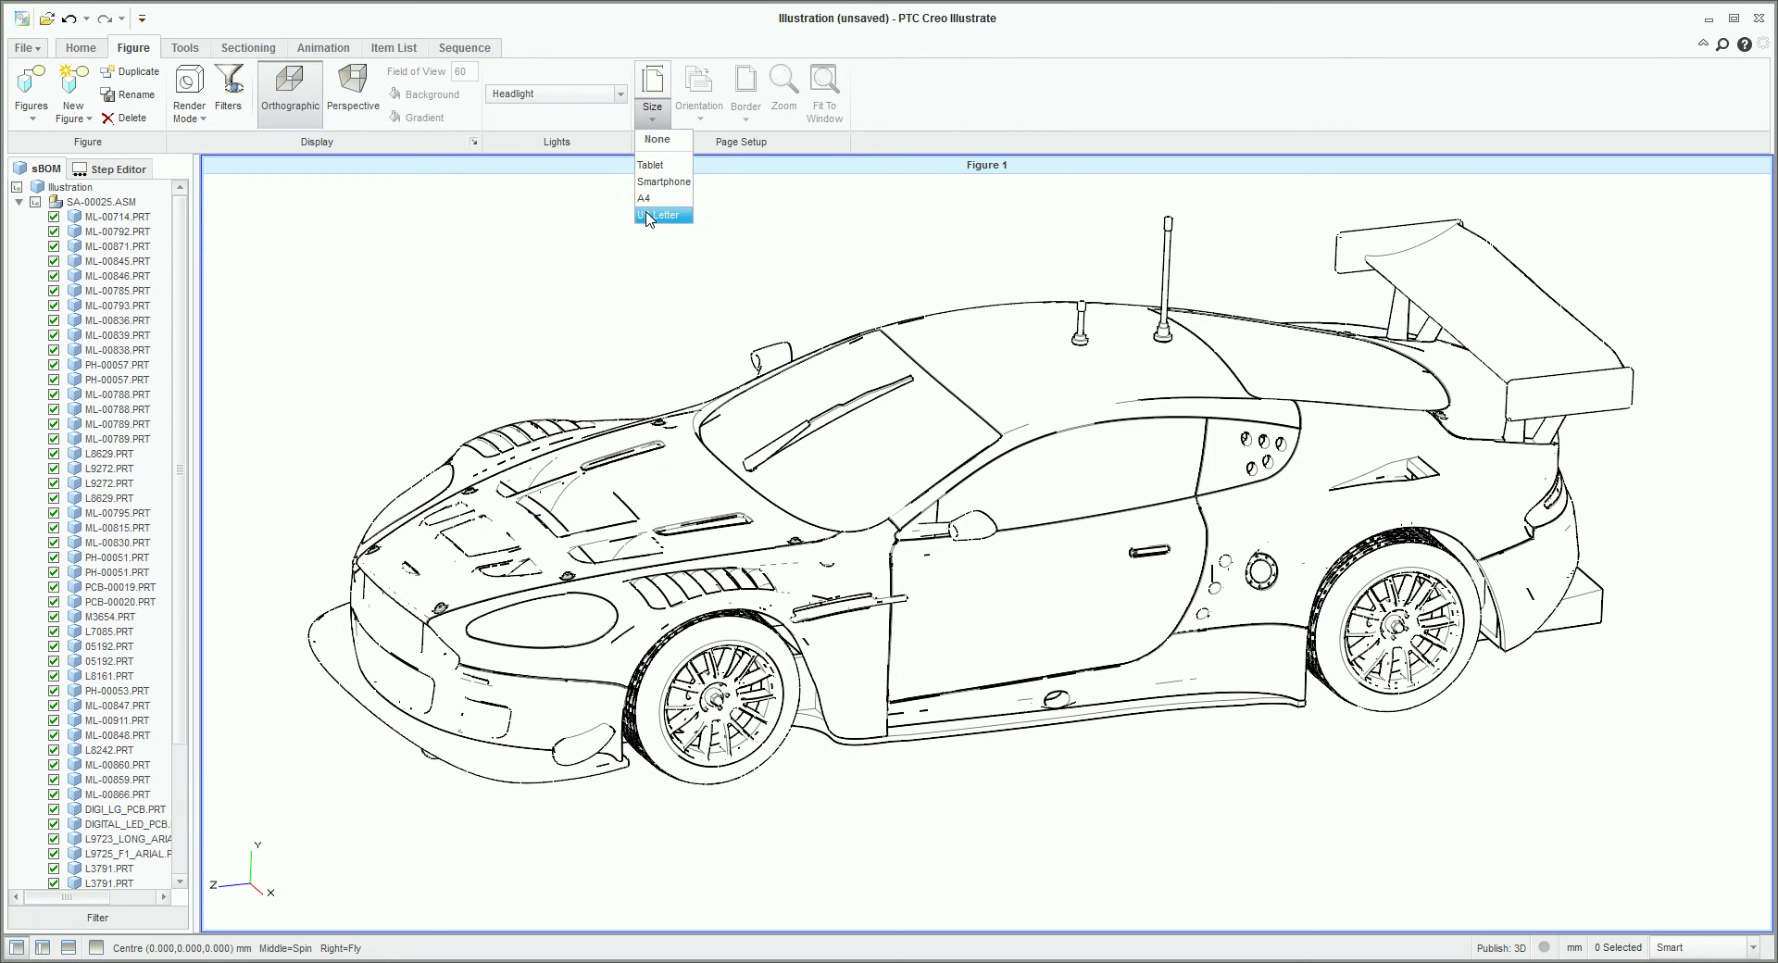
pyautogui.click(648, 213)
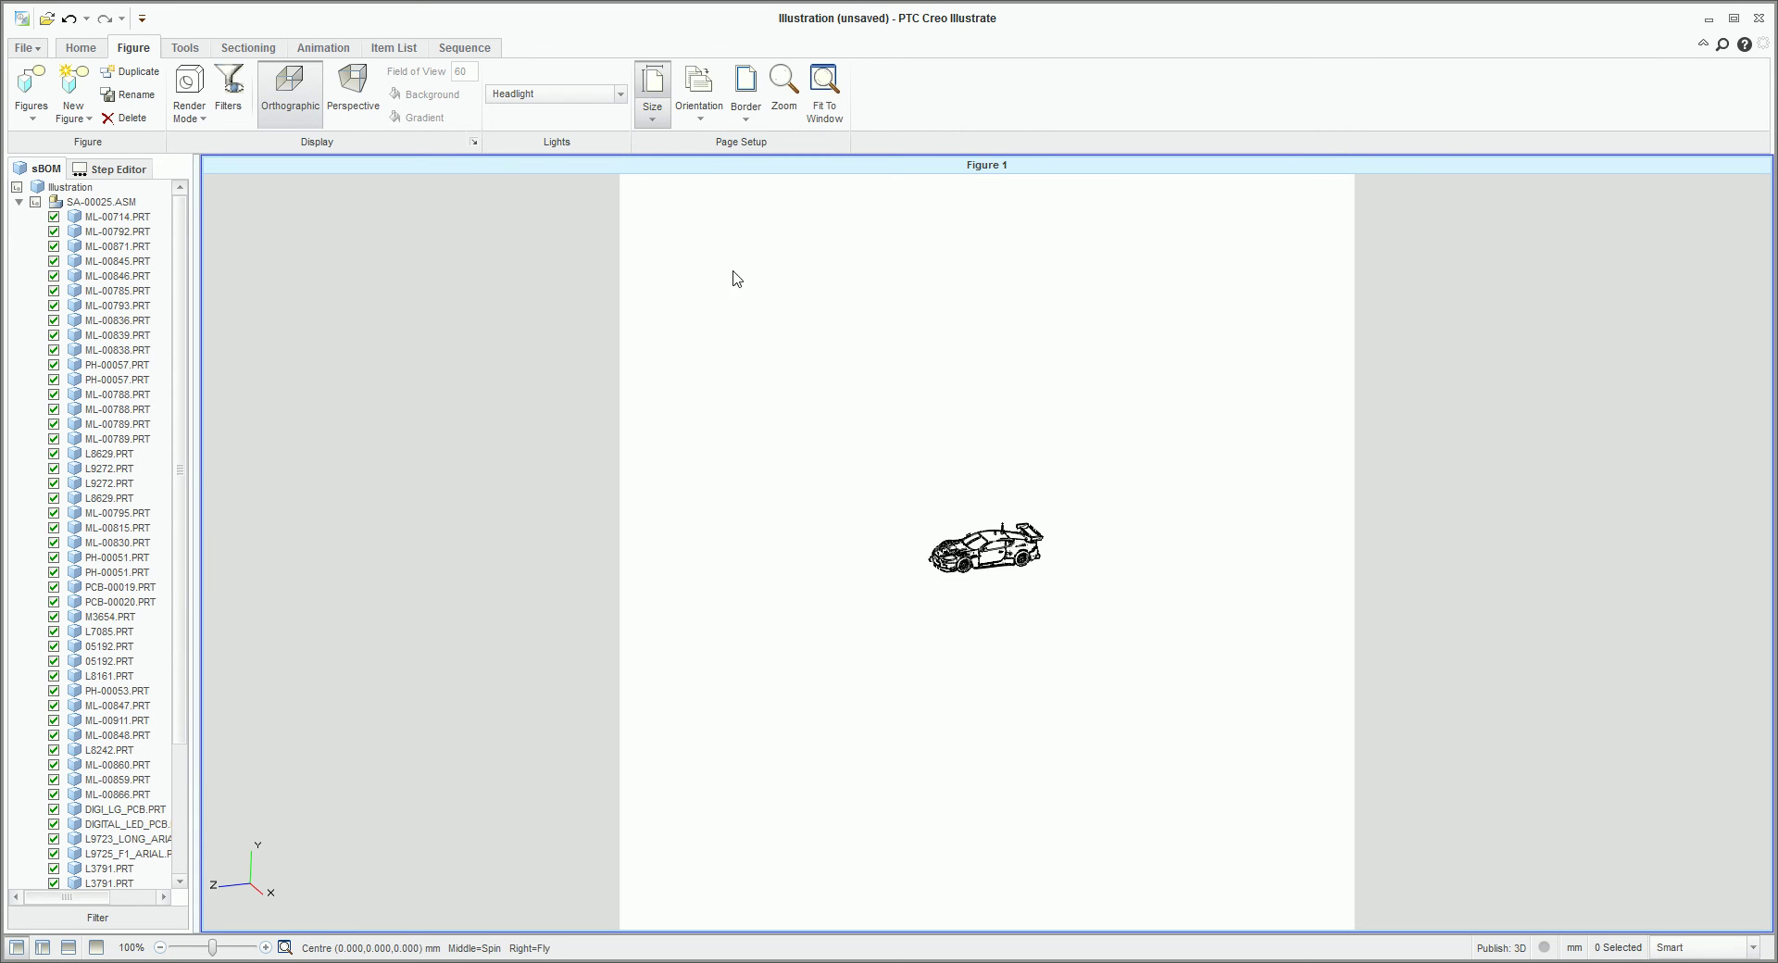
pyautogui.scroll(10, 1016, 578)
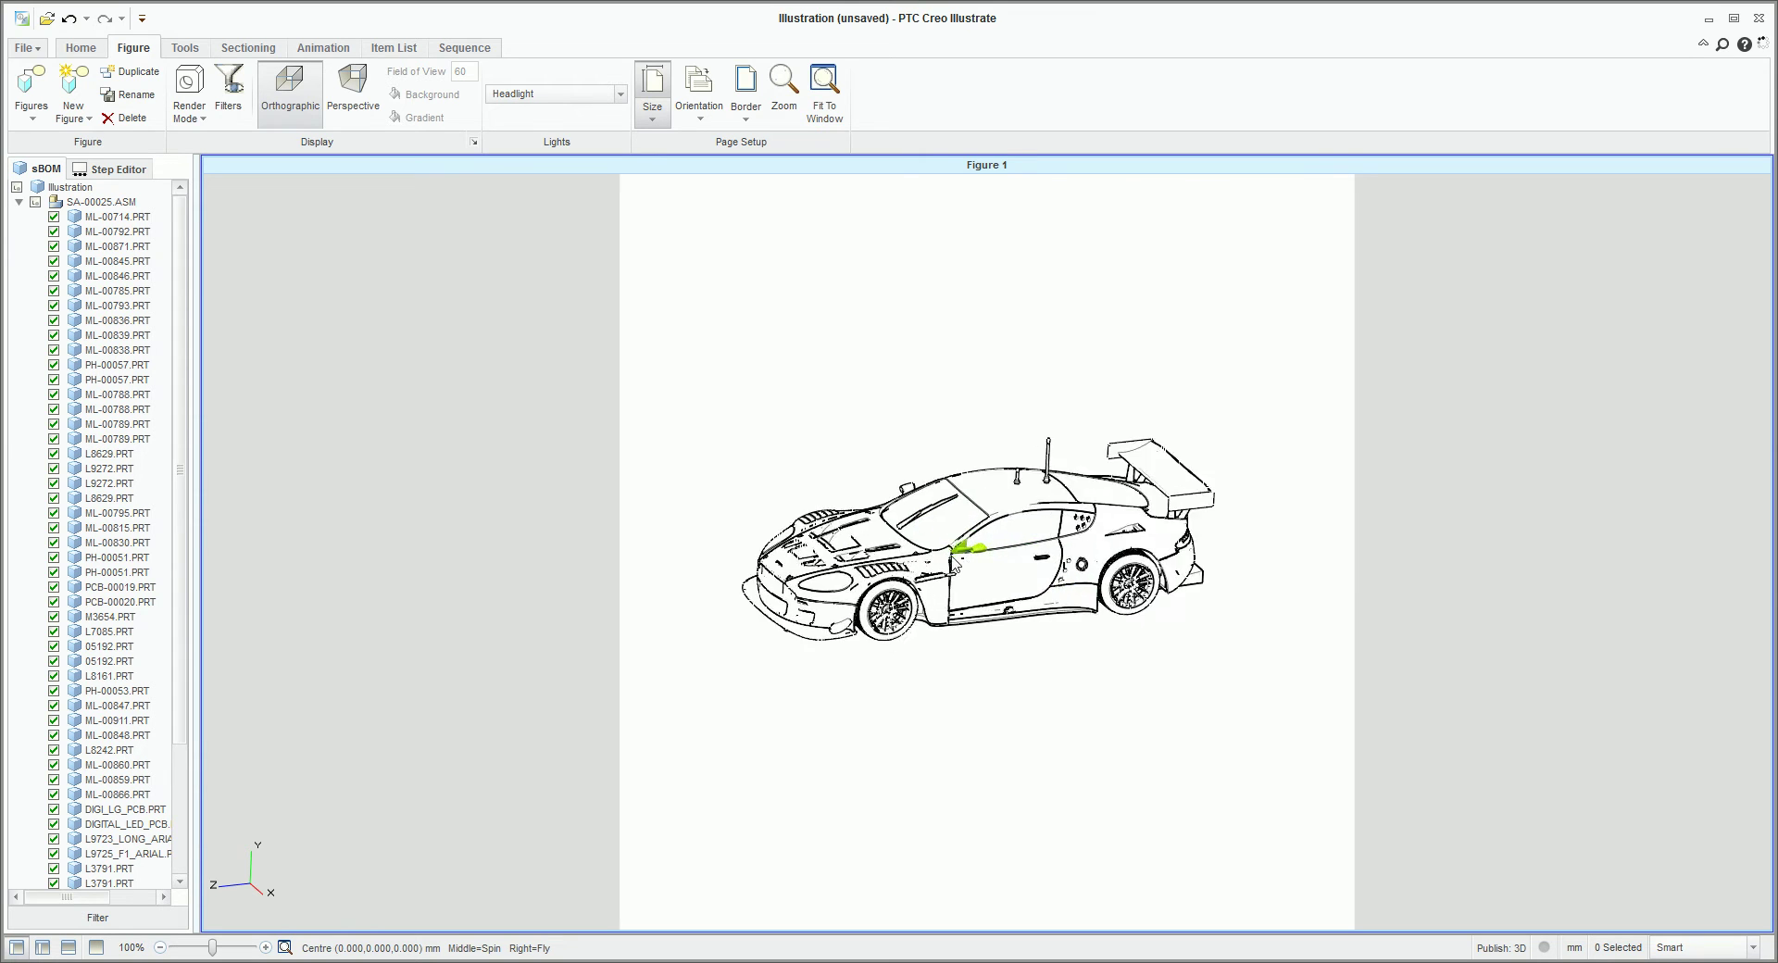
pyautogui.moveTo(943, 586); pyautogui.dragTo(971, 656, button='middle')
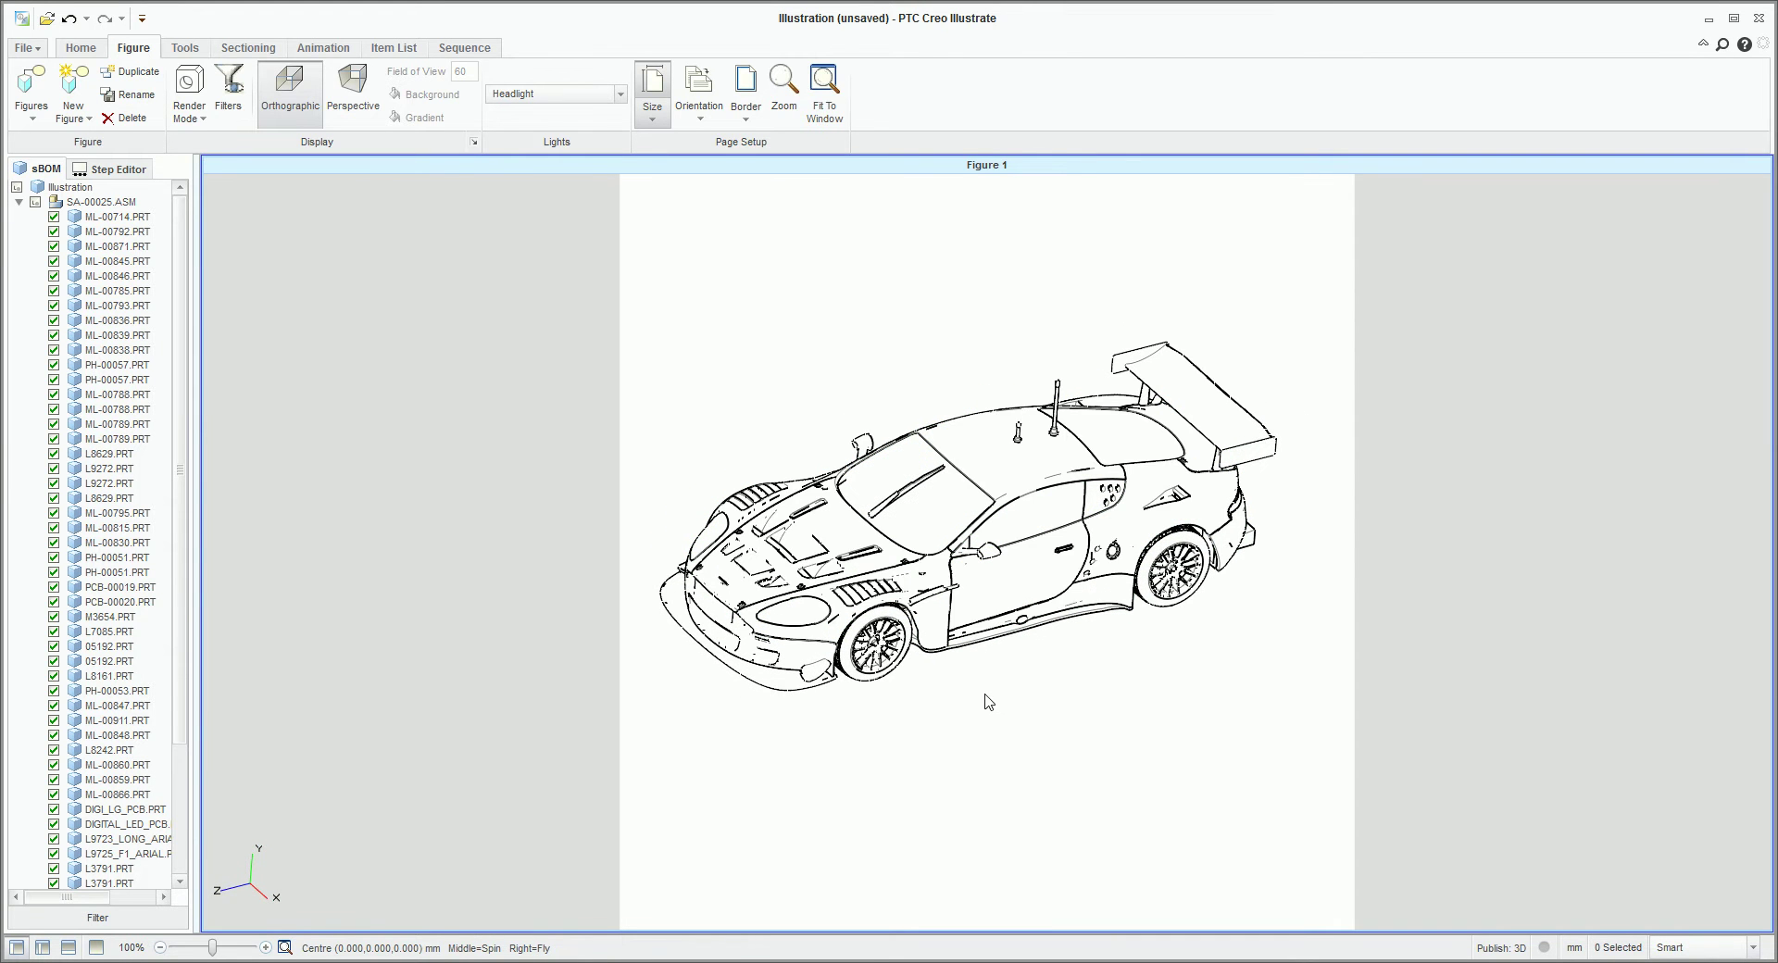
pyautogui.click(653, 127)
pyautogui.click(657, 144)
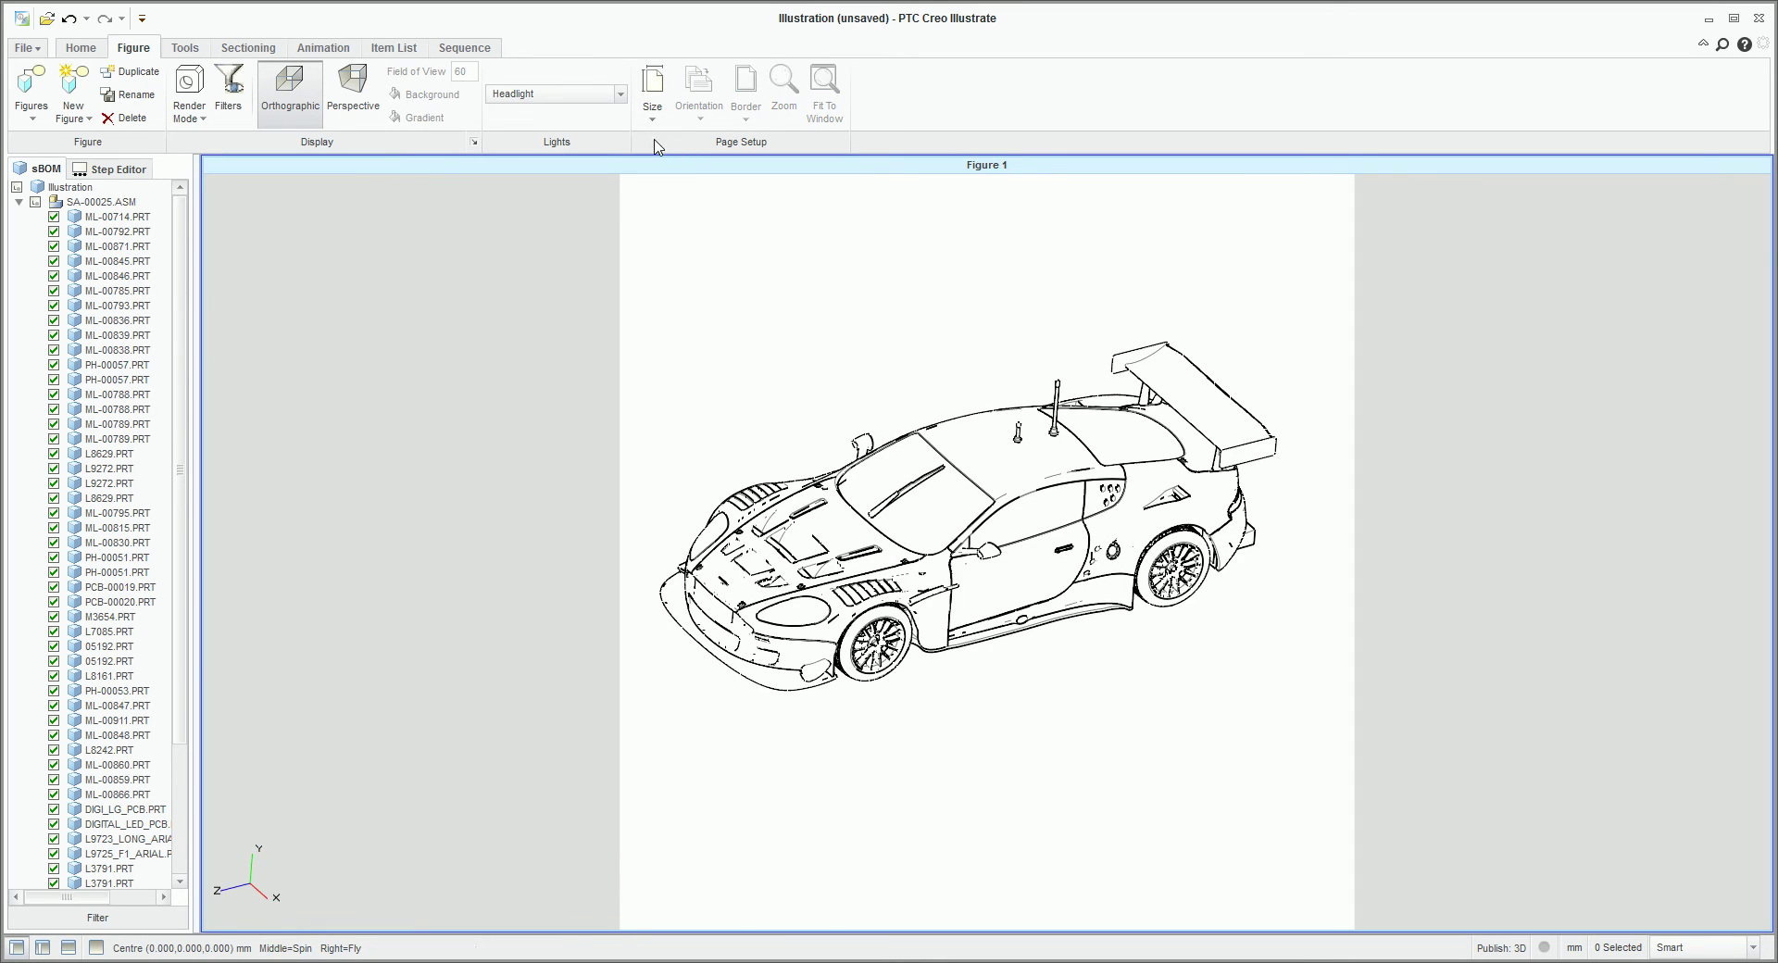
pyautogui.scroll(3, 946, 552)
pyautogui.moveTo(946, 552); pyautogui.dragTo(926, 551, button='middle')
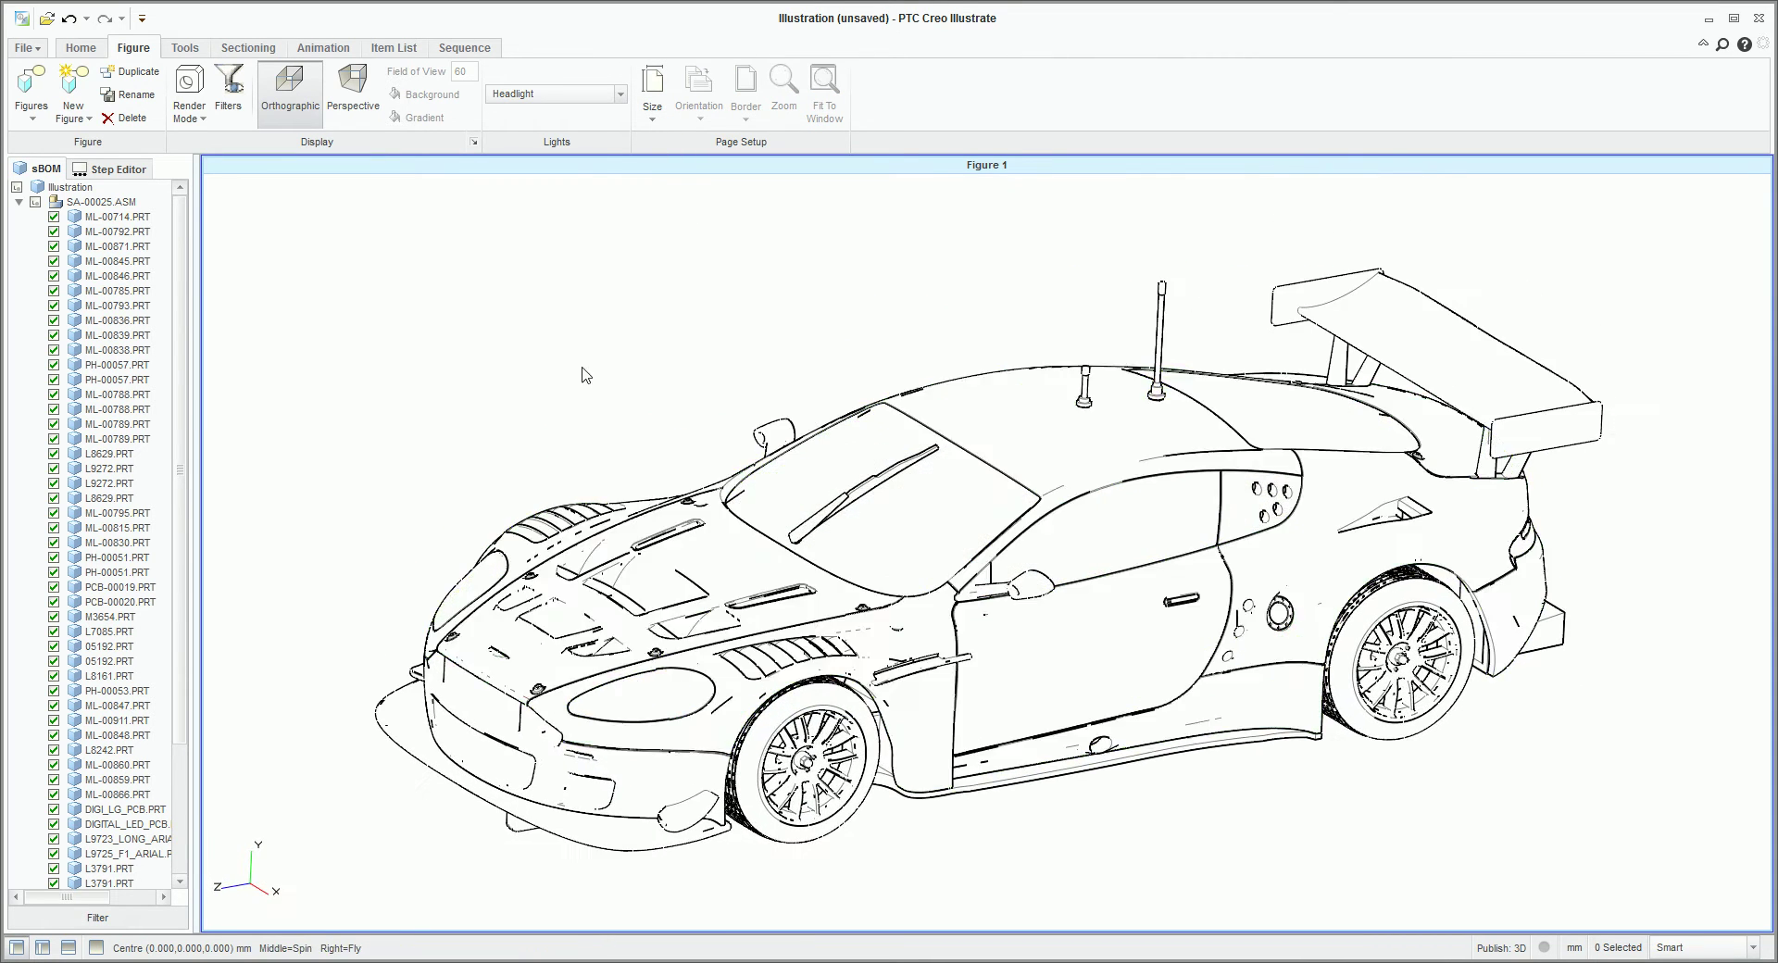
# Set the figure's render mode to White Shaded Illustration.
pyautogui.click(190, 101)
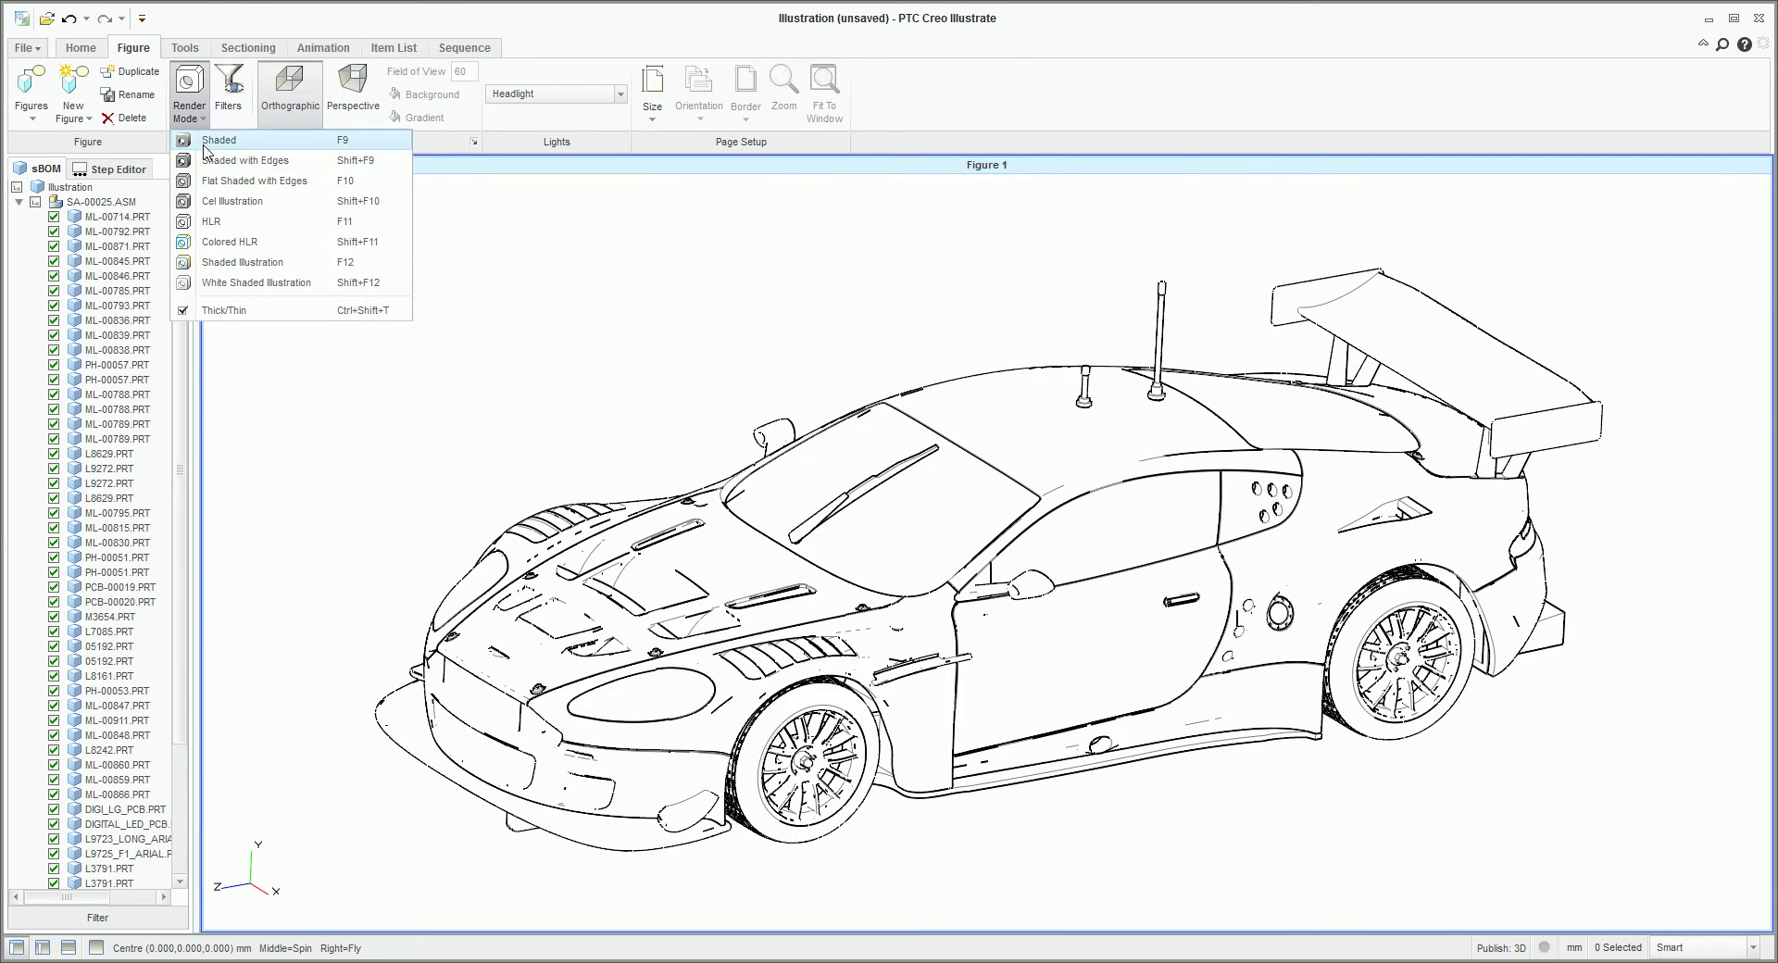
pyautogui.click(227, 283)
pyautogui.moveTo(845, 570); pyautogui.dragTo(722, 563, button='middle')
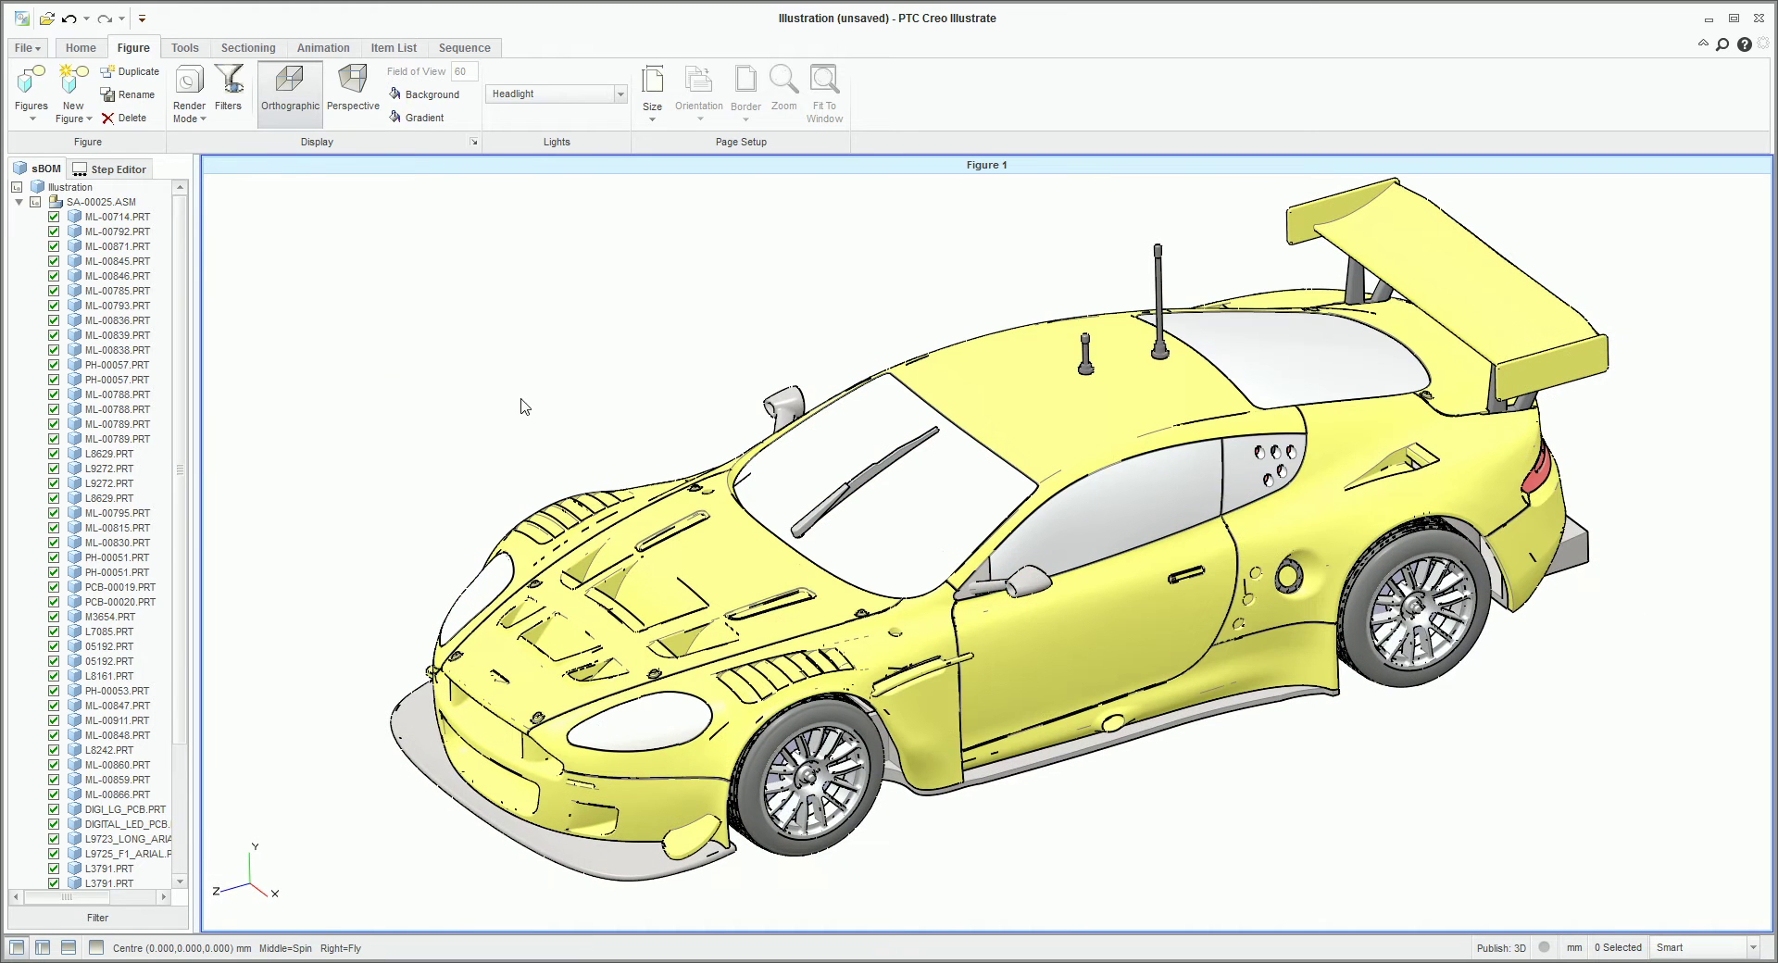
# Highlight the top assembly SA-00025.ASM, examine its component list in the sBOM and clear the selection.
pyautogui.click(98, 202)
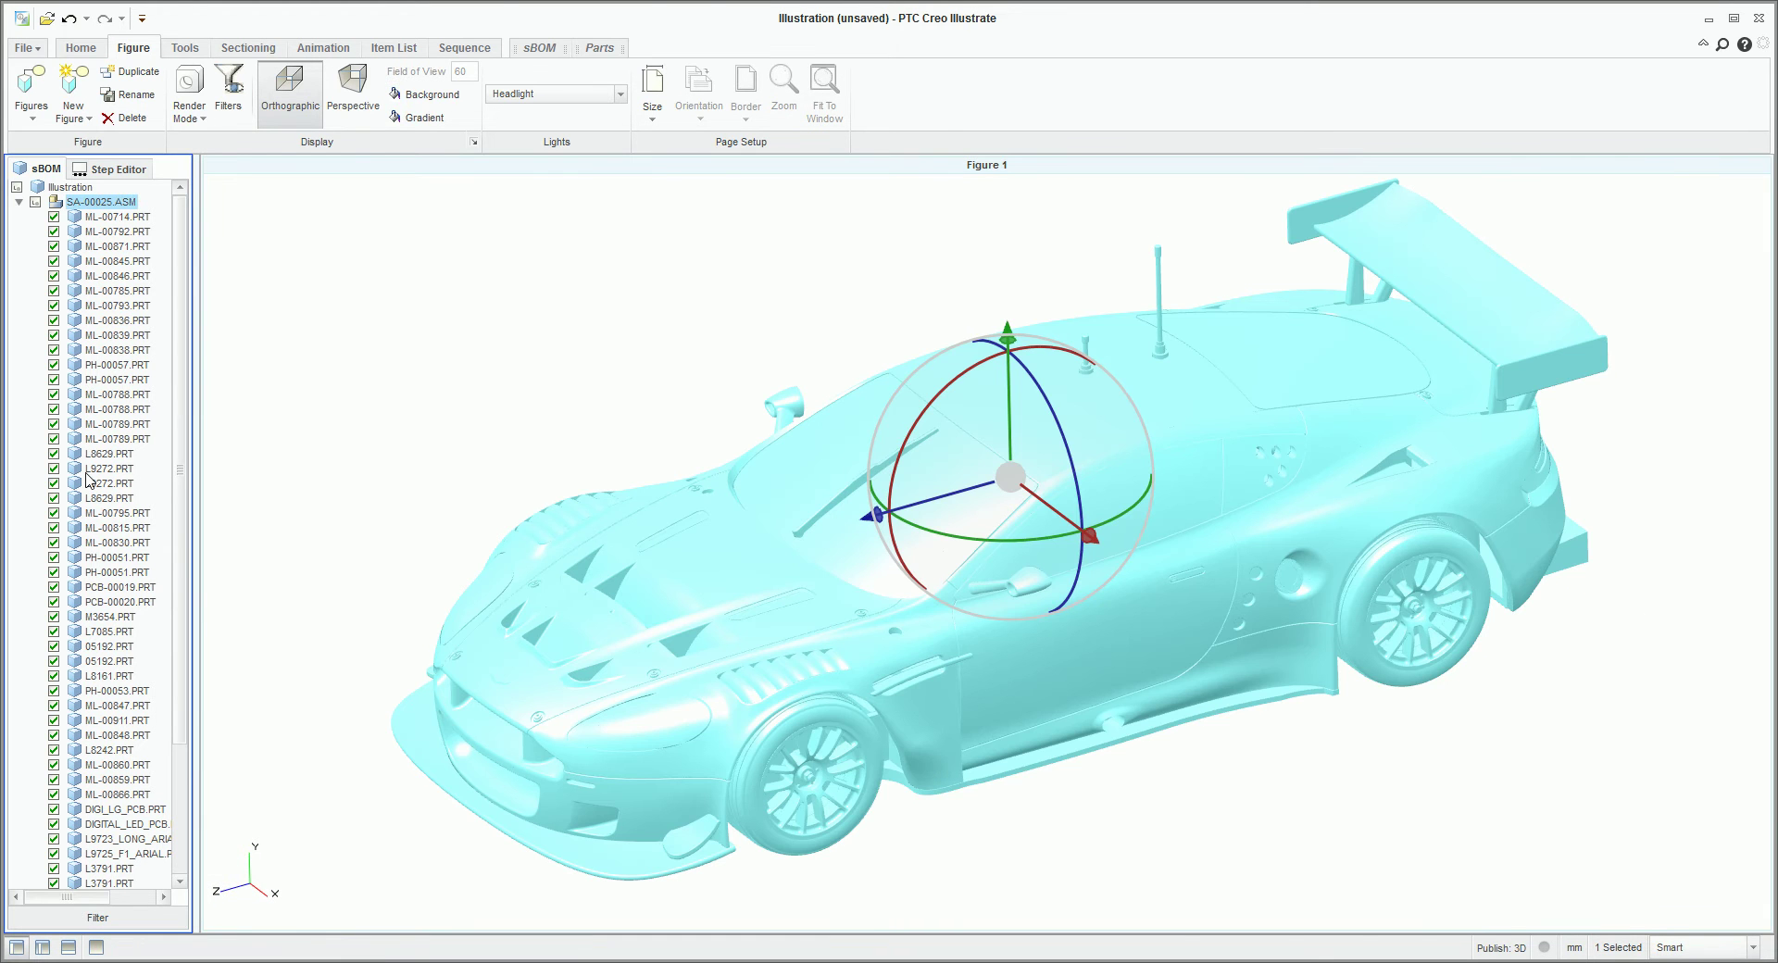
pyautogui.scroll(-3, 176, 560)
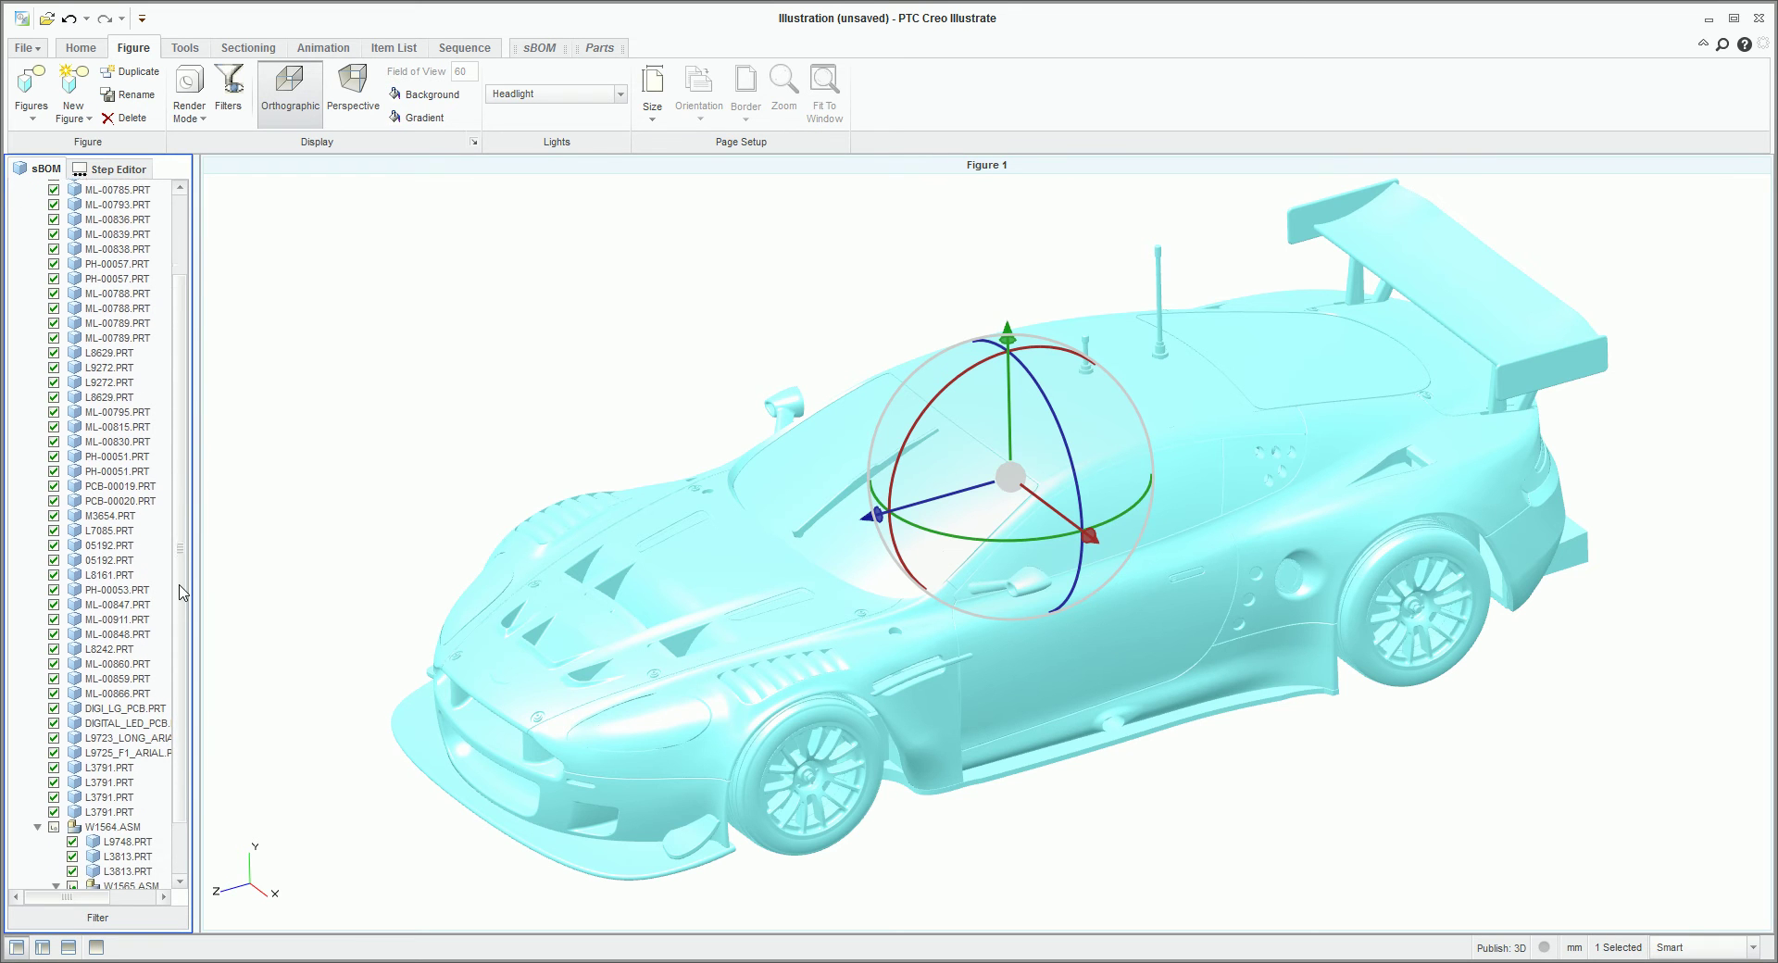
pyautogui.moveTo(183, 578); pyautogui.dragTo(187, 509)
pyautogui.click(389, 435)
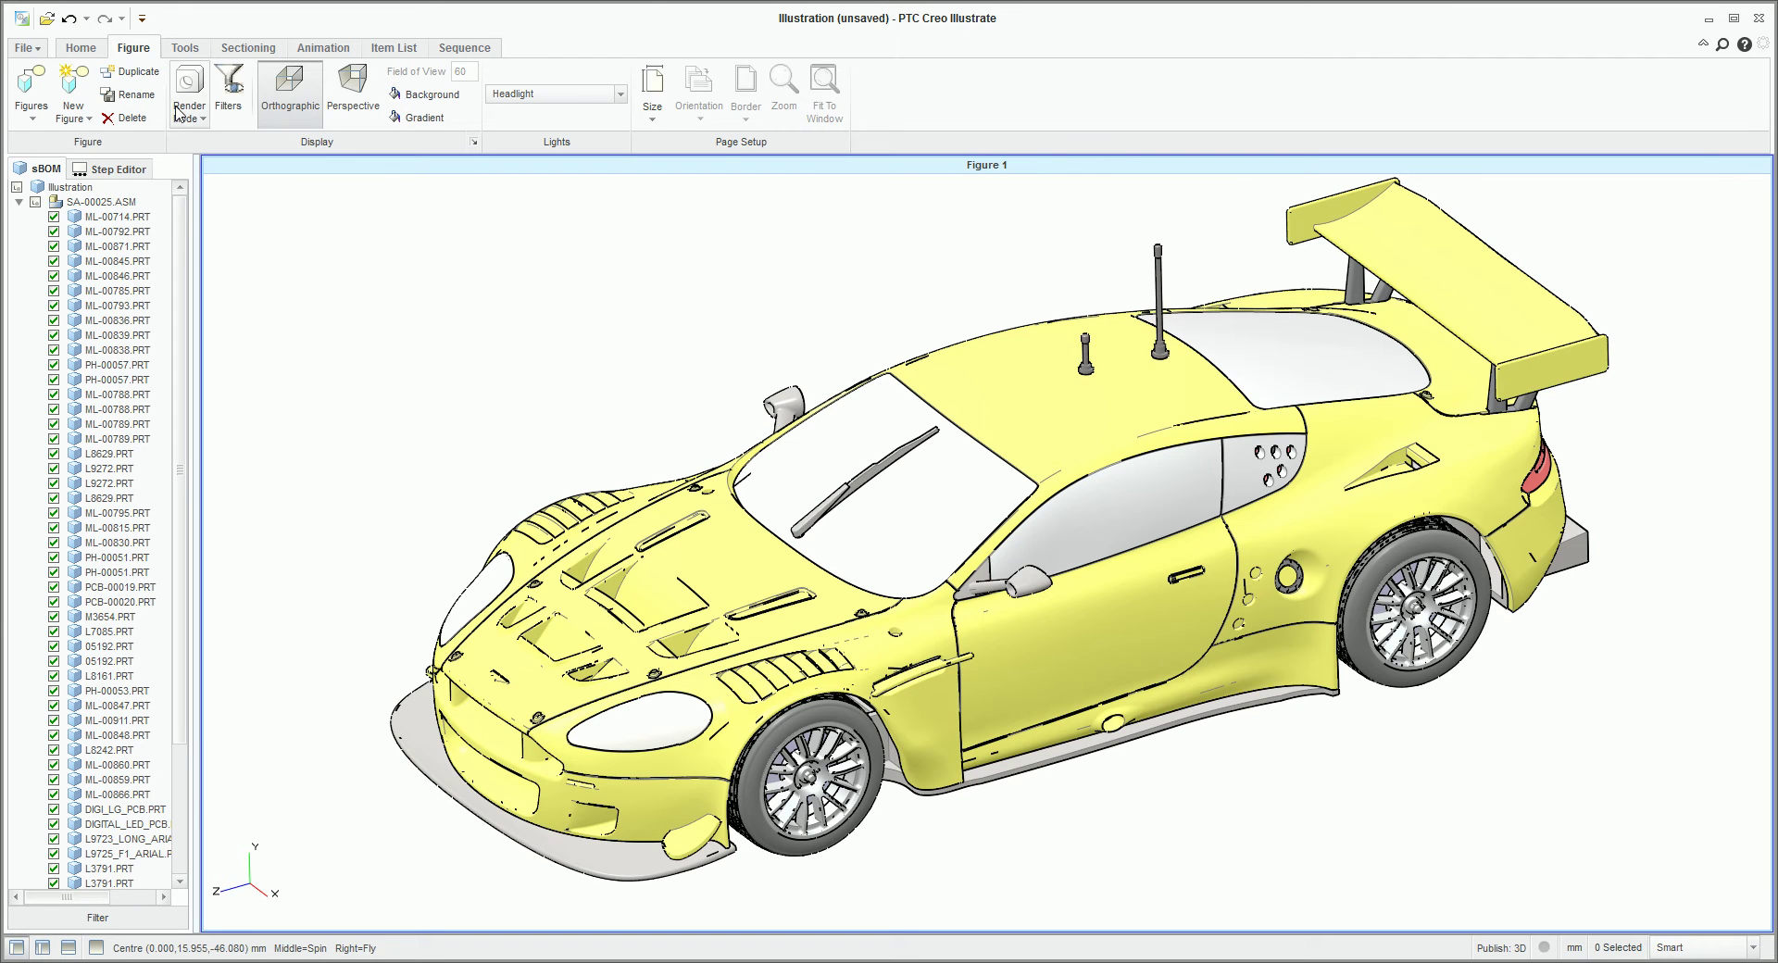
# Open the structure editor and delete the SA-00025.ASM assembly from the sBOM.
pyautogui.click(186, 49)
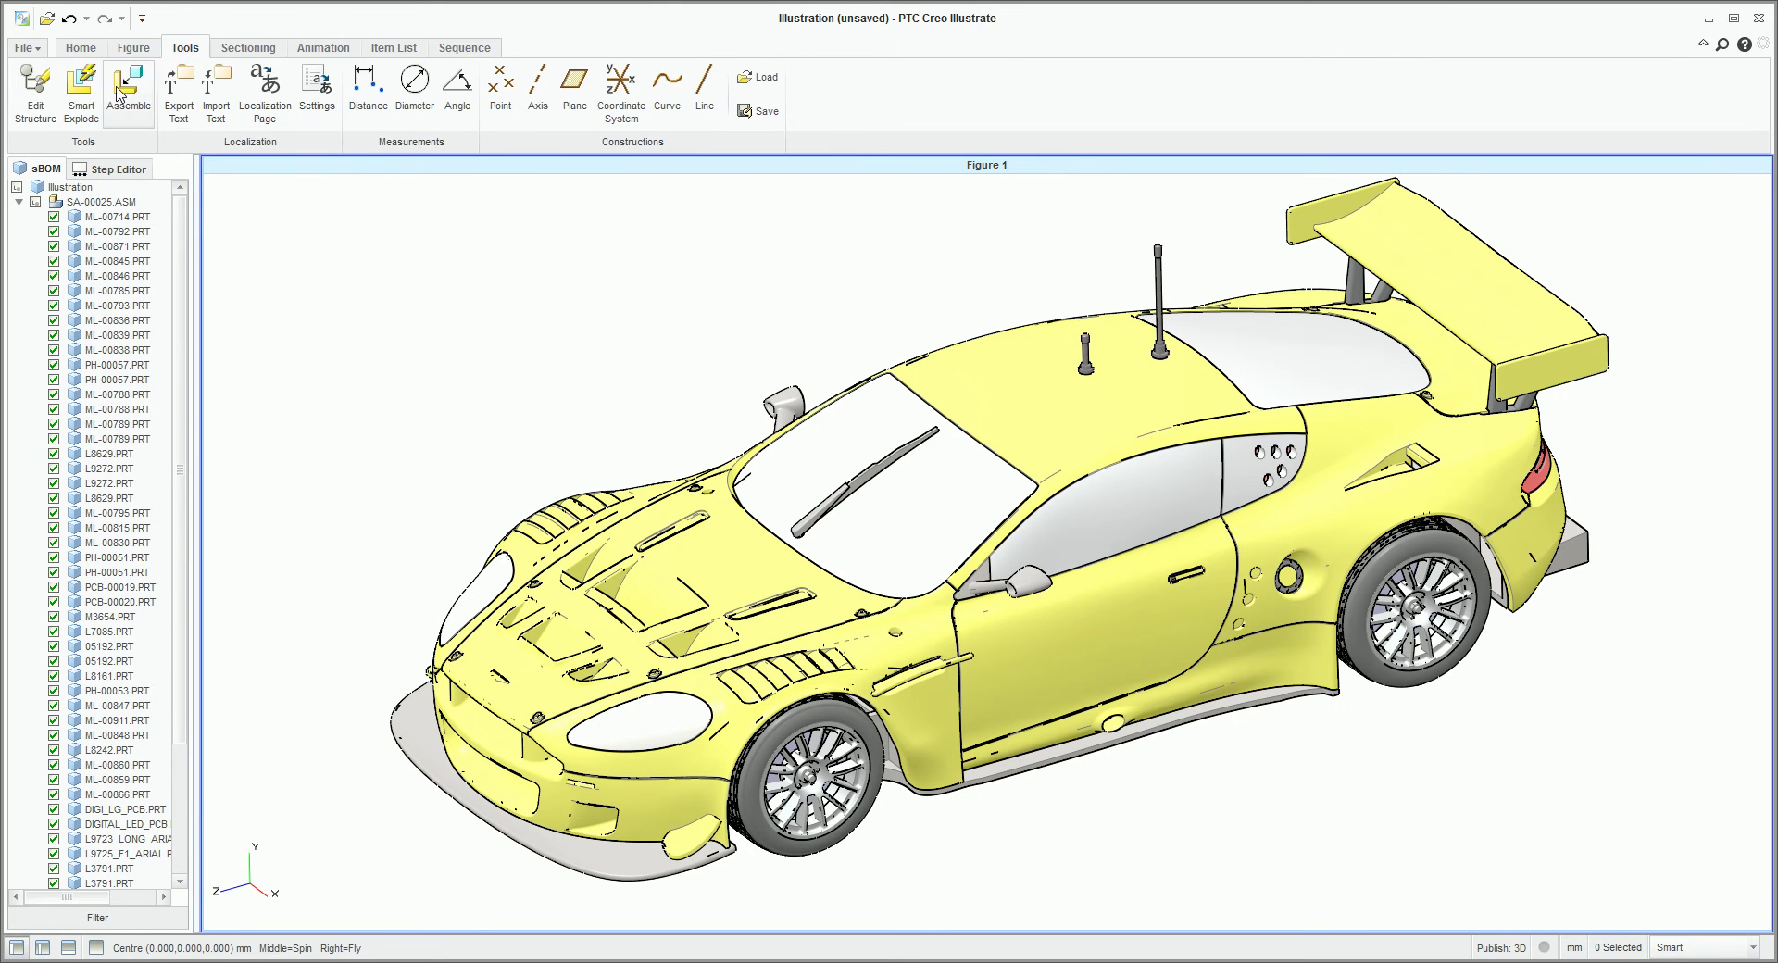
pyautogui.click(35, 91)
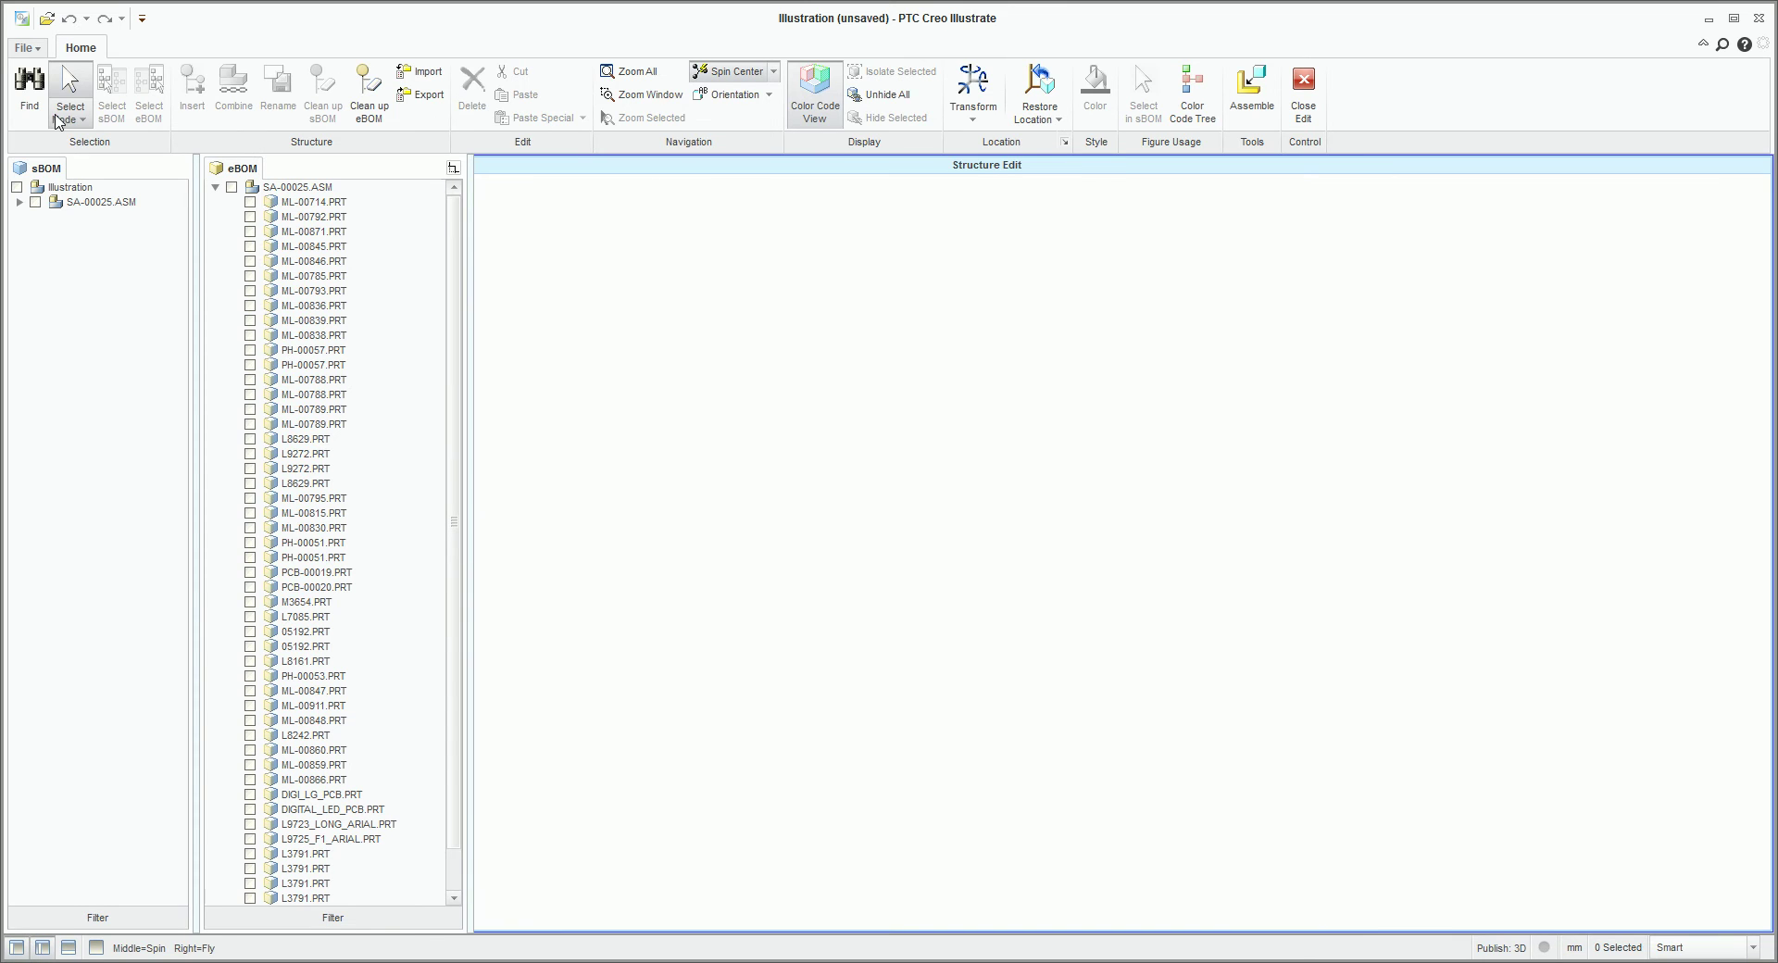
pyautogui.rightClick(91, 212)
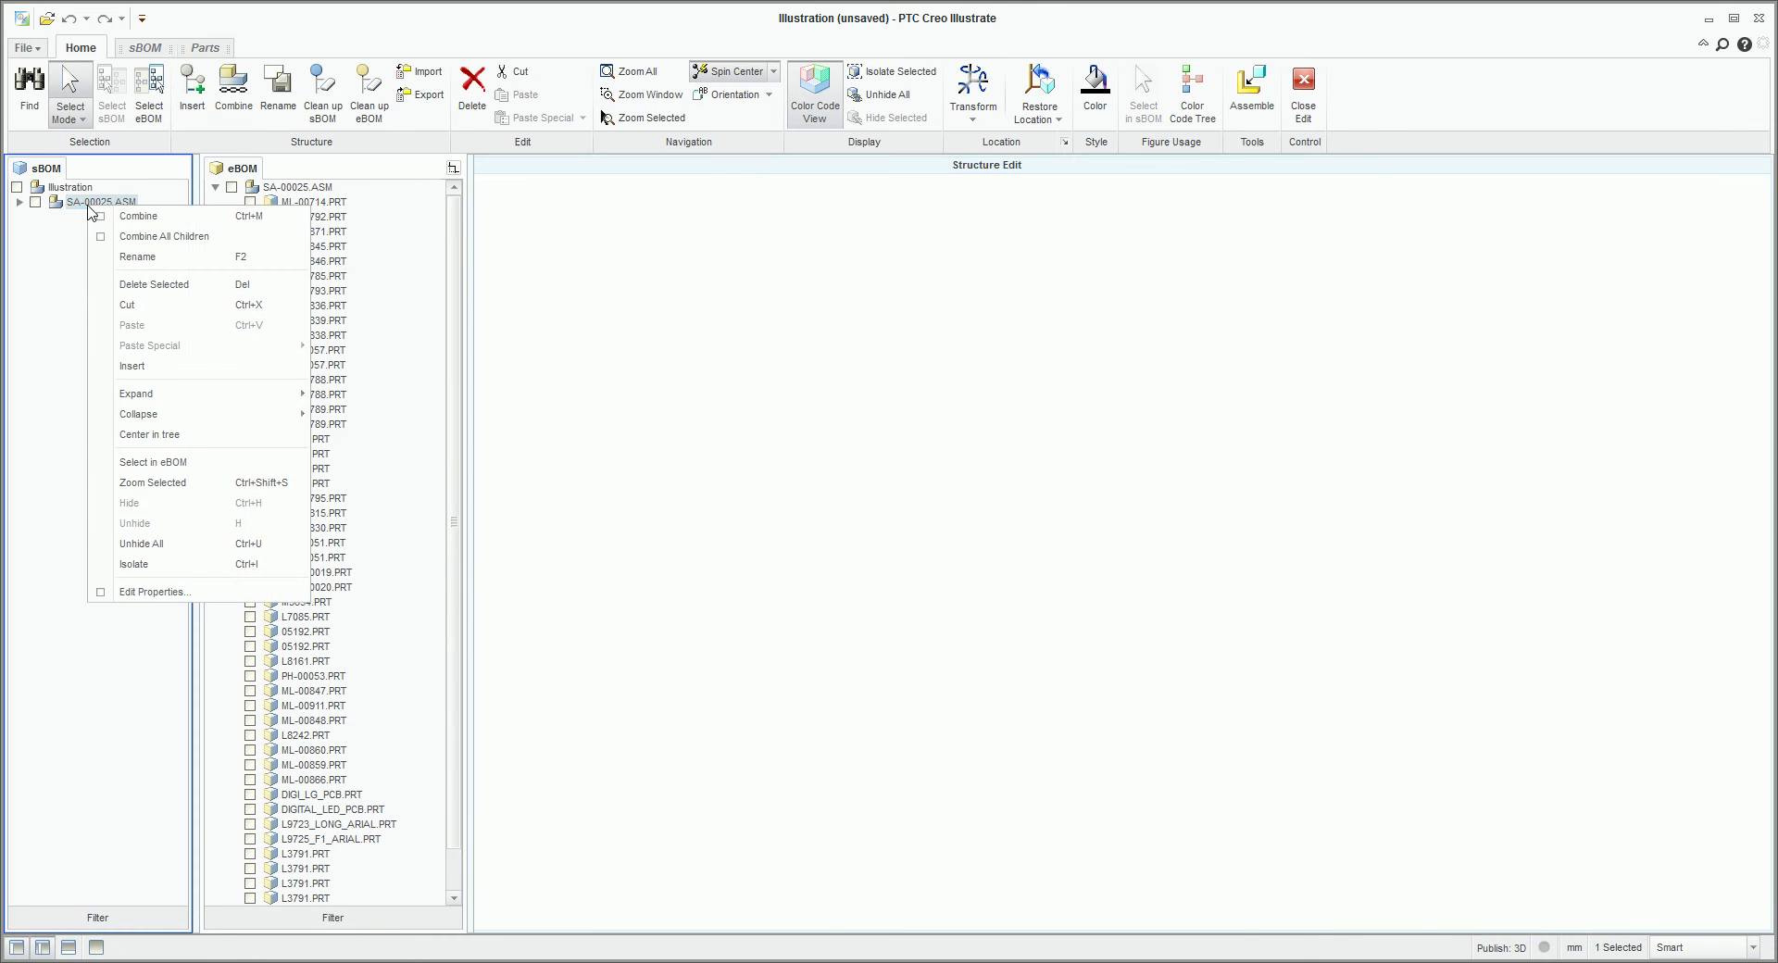
pyautogui.click(139, 288)
pyautogui.click(888, 523)
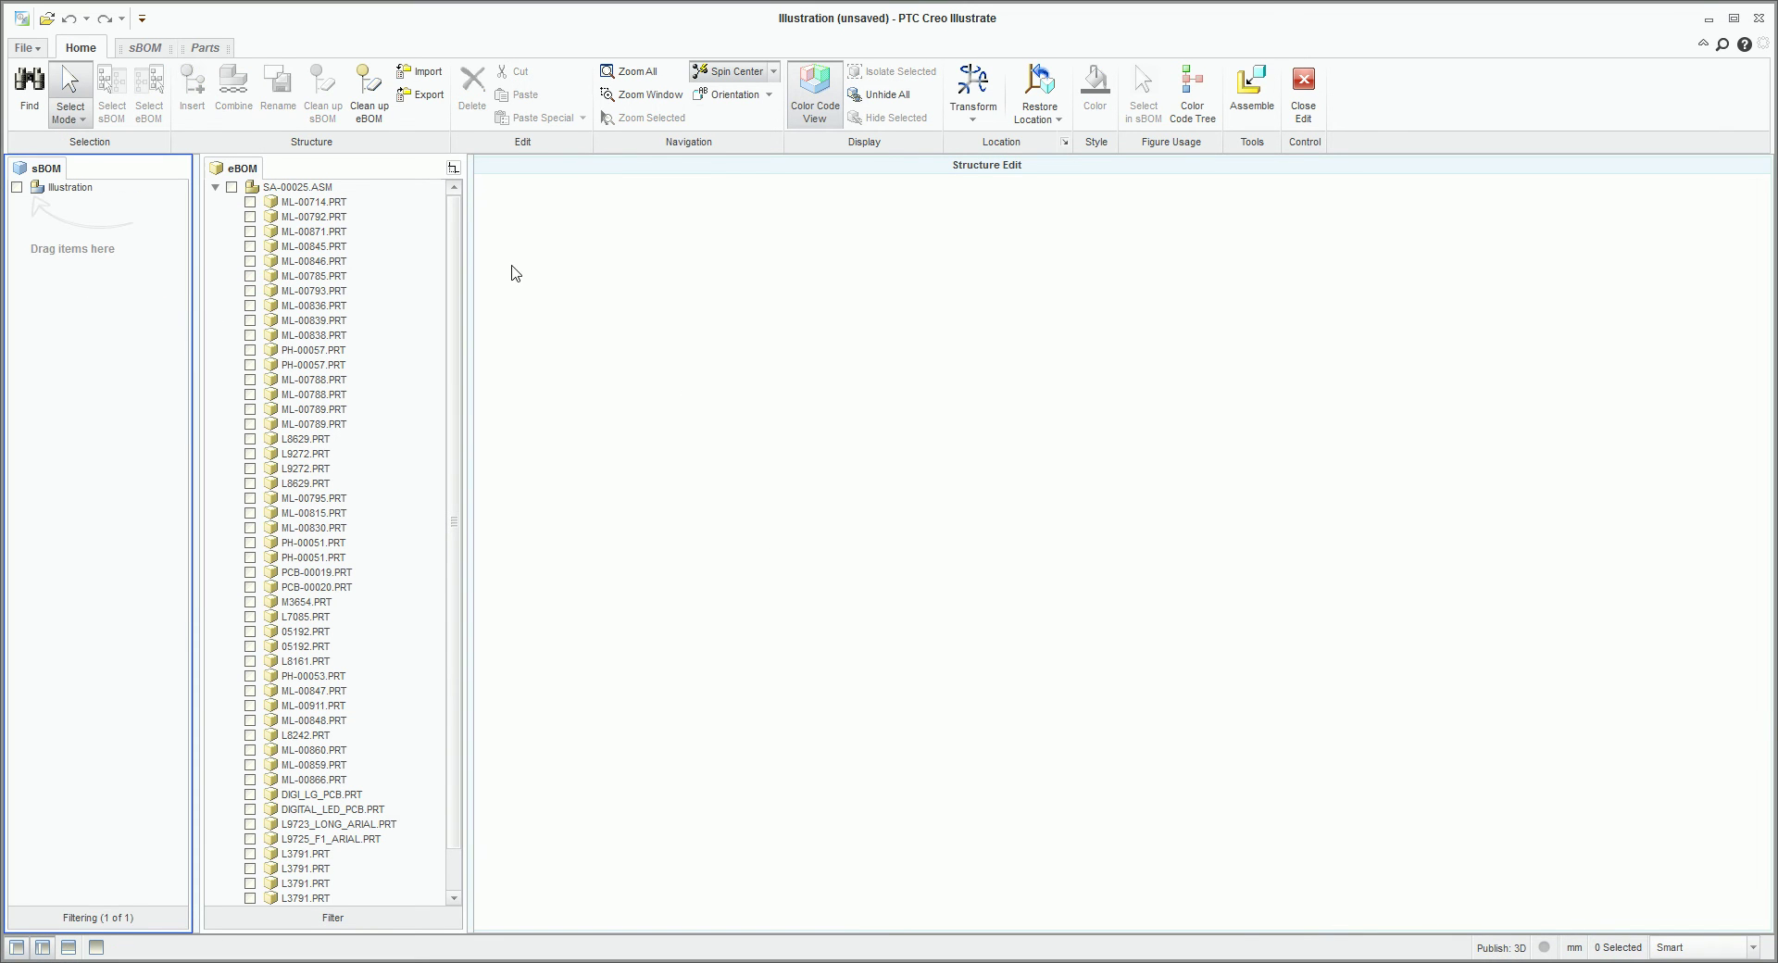
# Show all parts of the eBOM assembly SA-00025.ASM in the structure editing view.
pyautogui.click(232, 187)
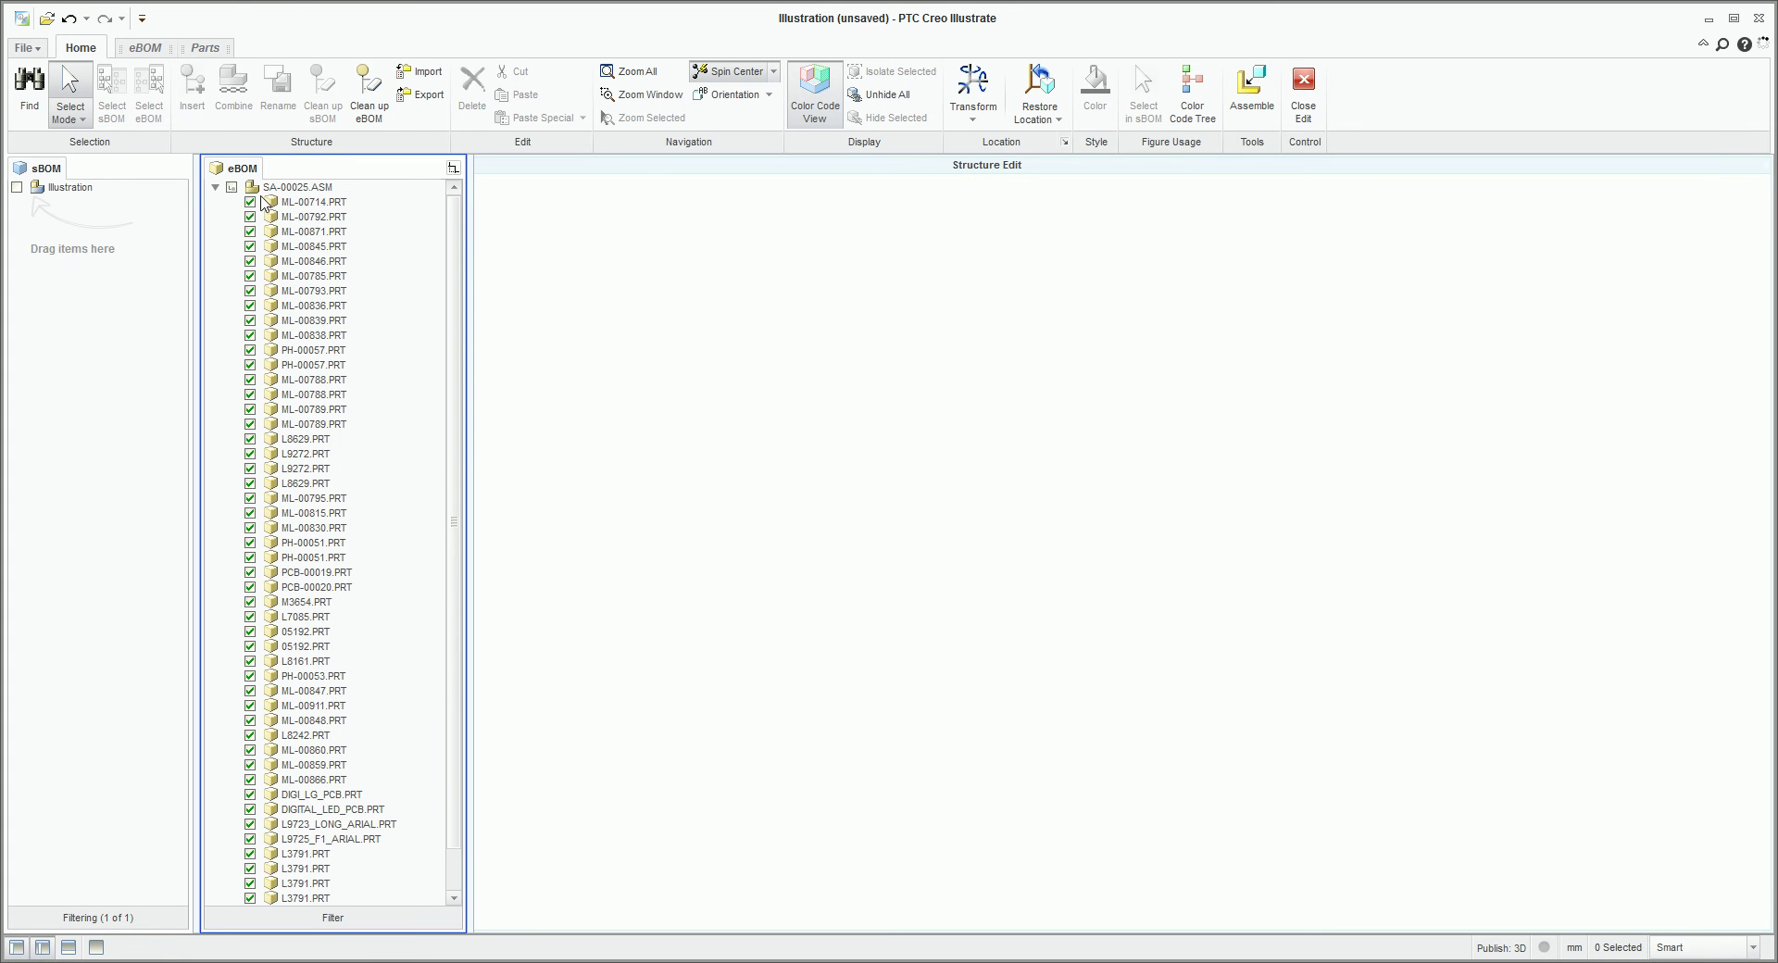
pyautogui.scroll(5, 948, 530)
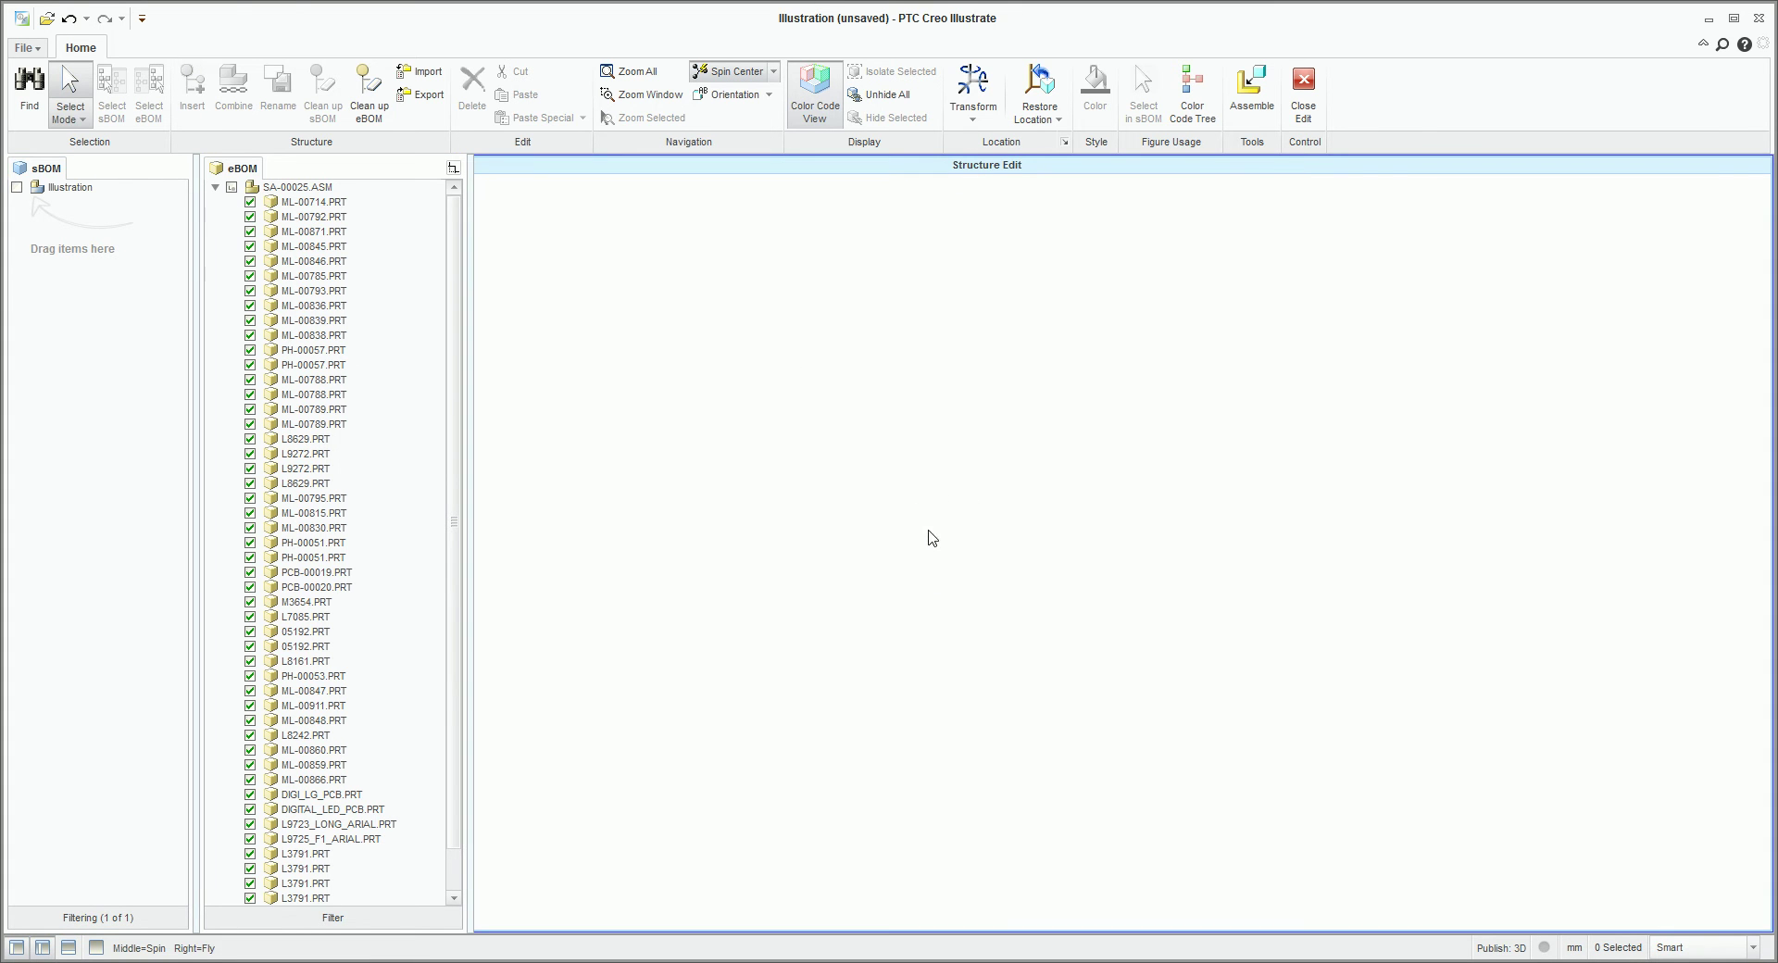
pyautogui.scroll(5, 972, 508)
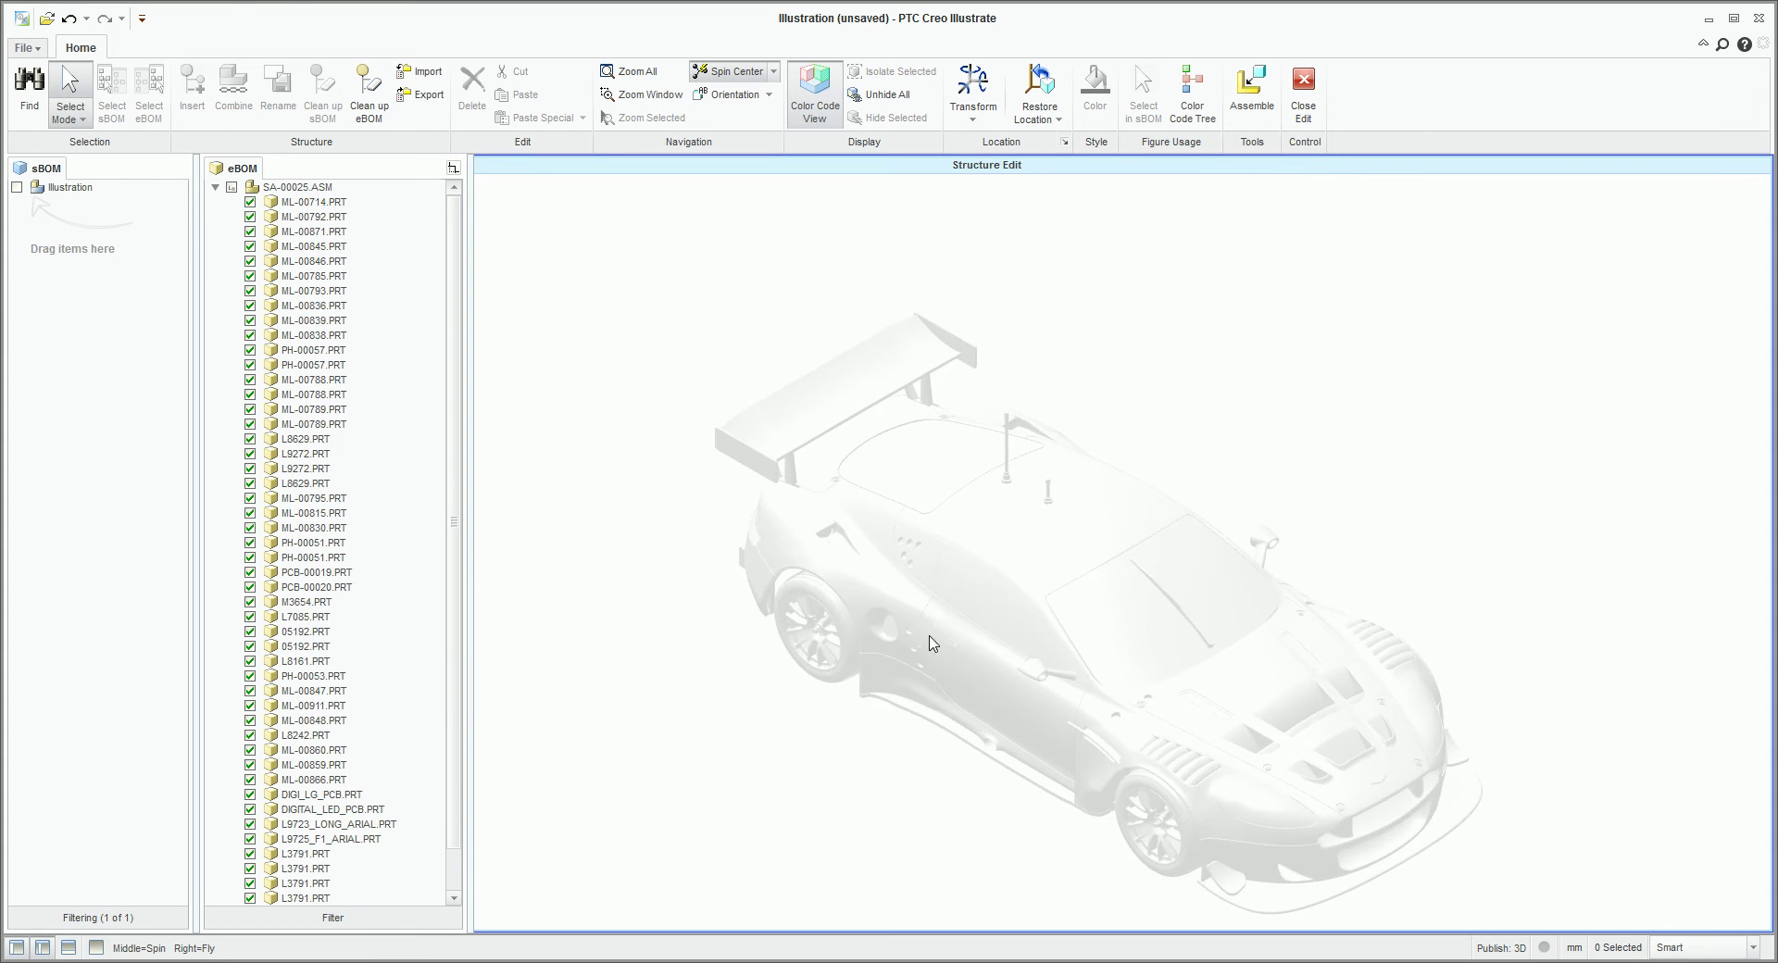
pyautogui.moveTo(969, 621); pyautogui.dragTo(1005, 629, button='middle')
pyautogui.scroll(1, 1005, 629)
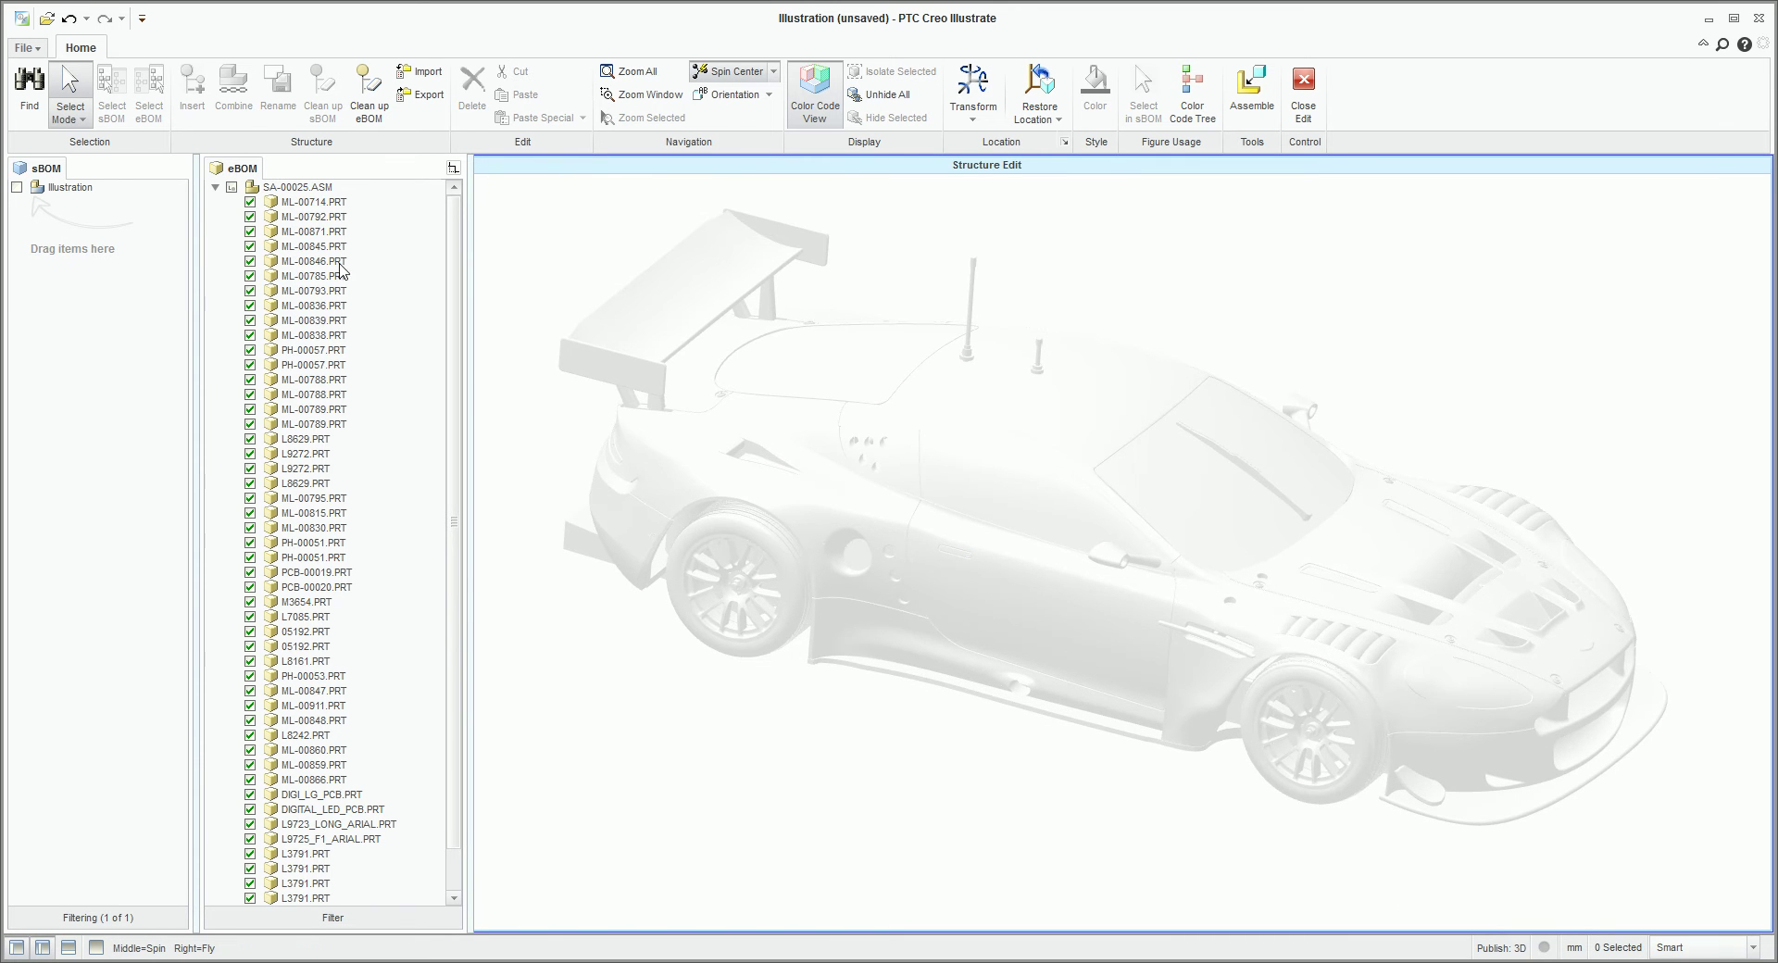
# Insert a part named "Sercive Items" under Illustration in the sBOM.
pyautogui.click(63, 189)
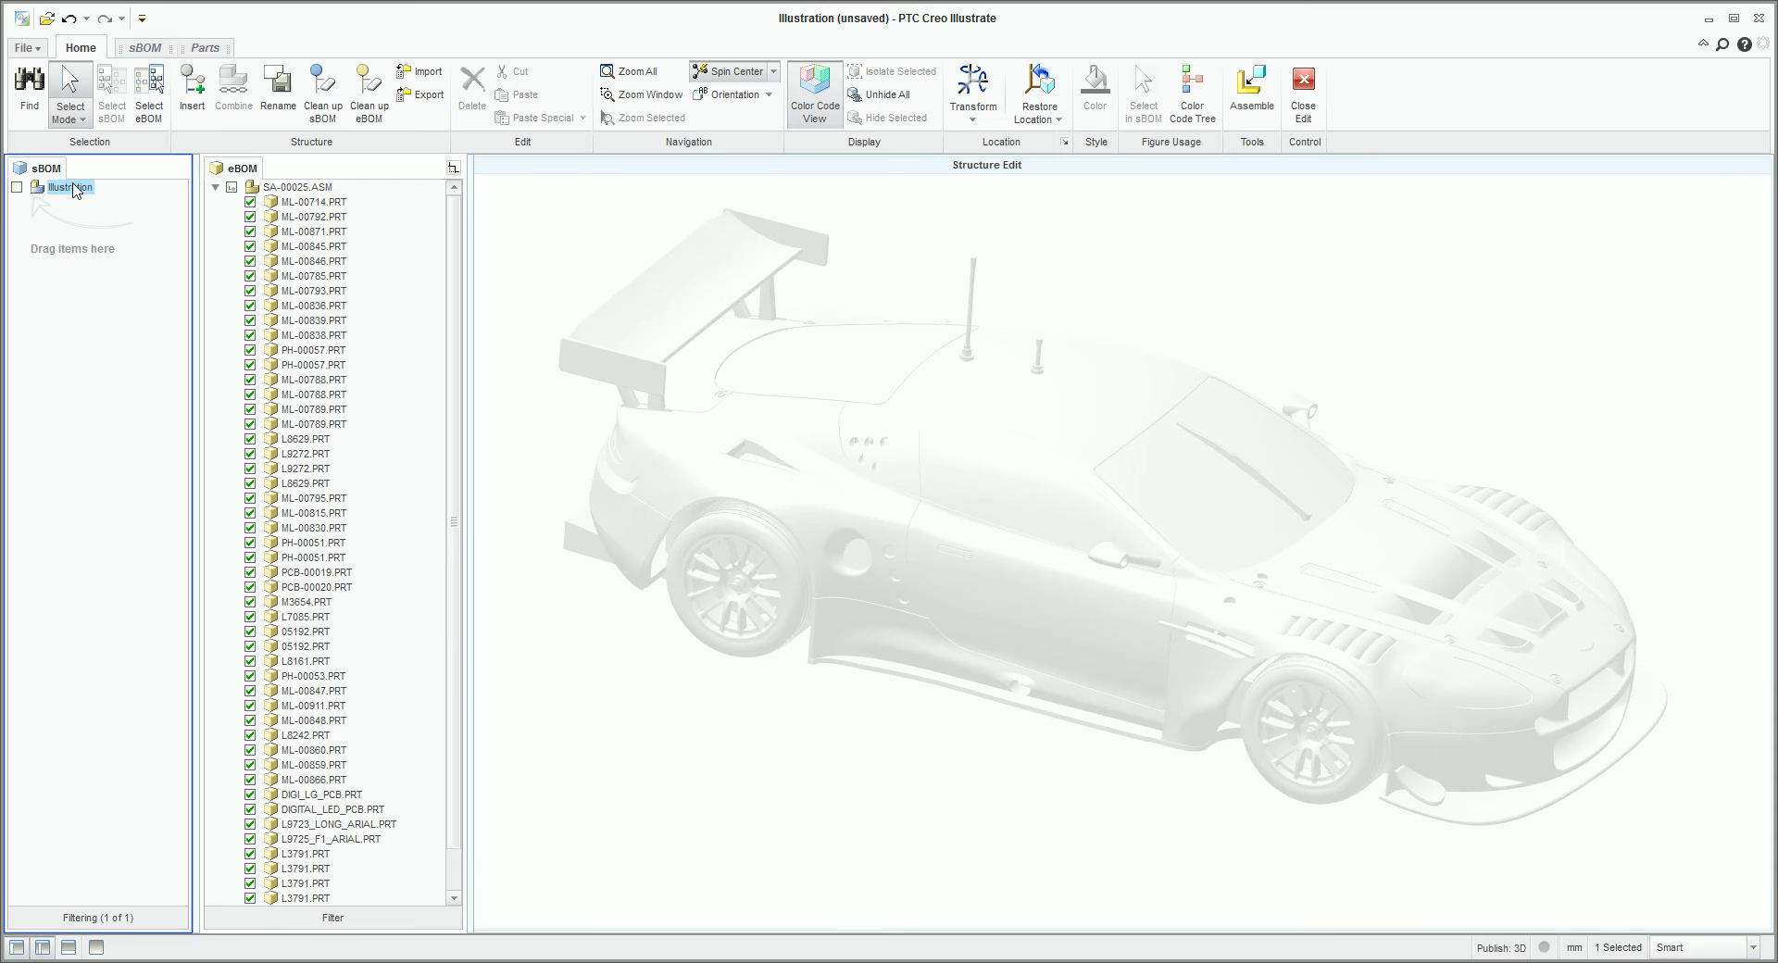
pyautogui.click(202, 113)
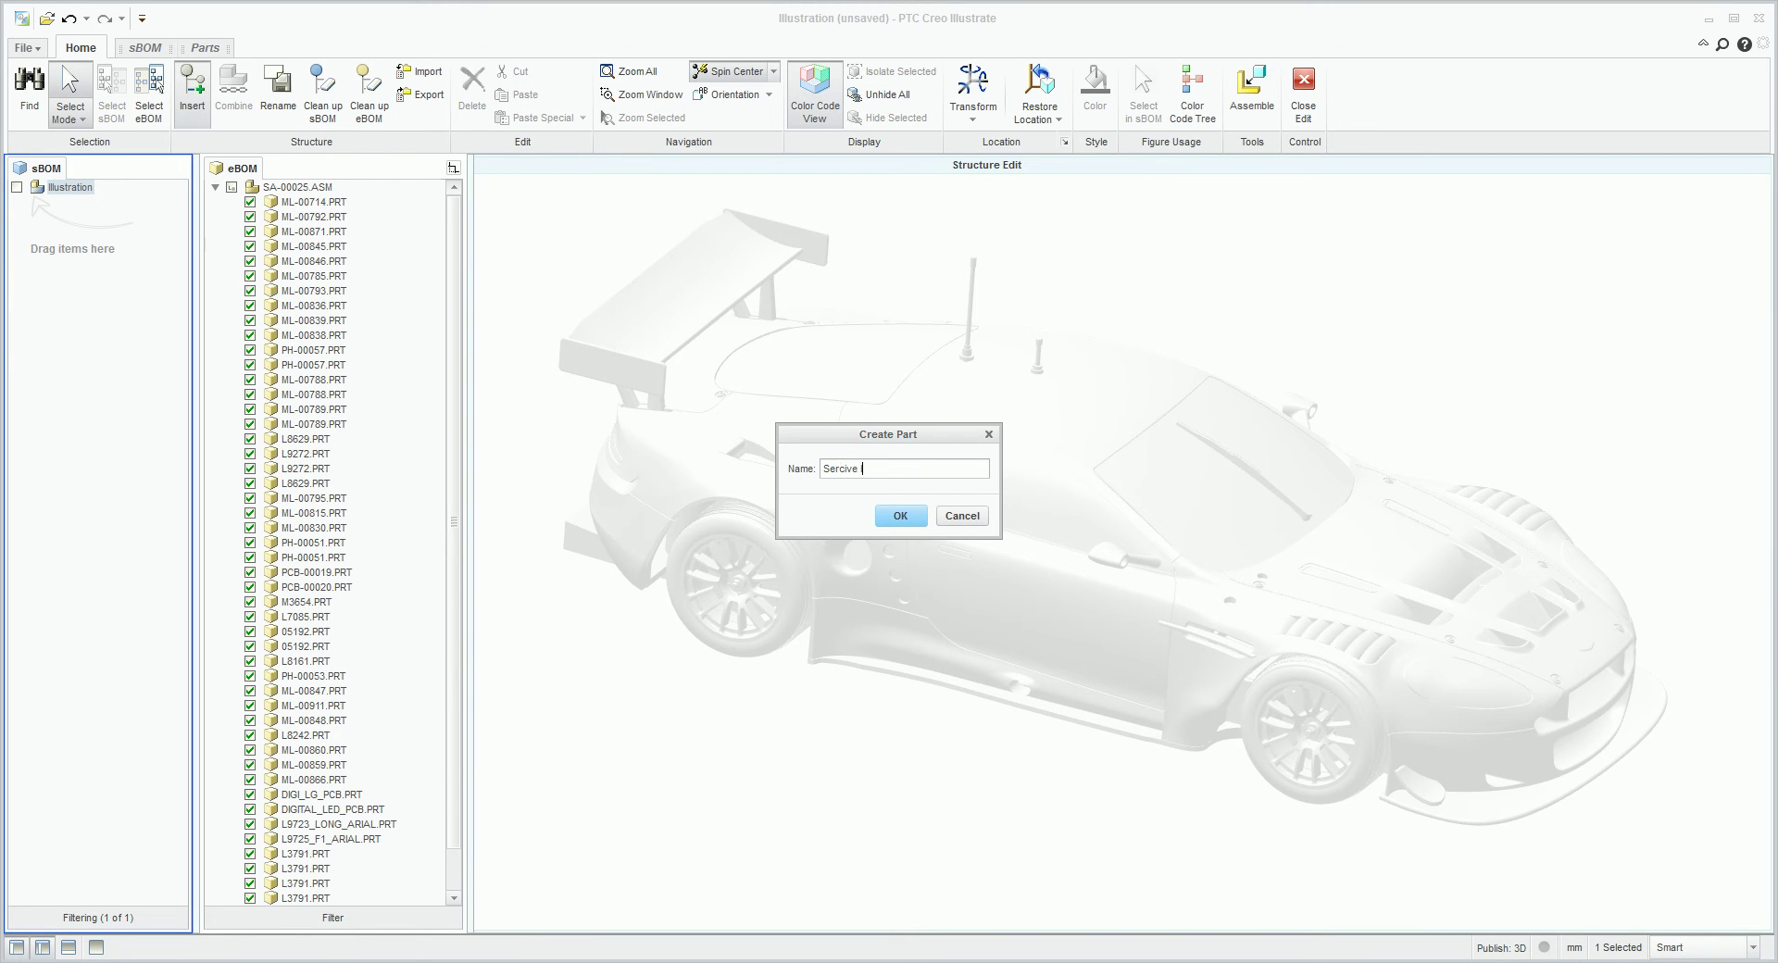
pyautogui.press('Return')
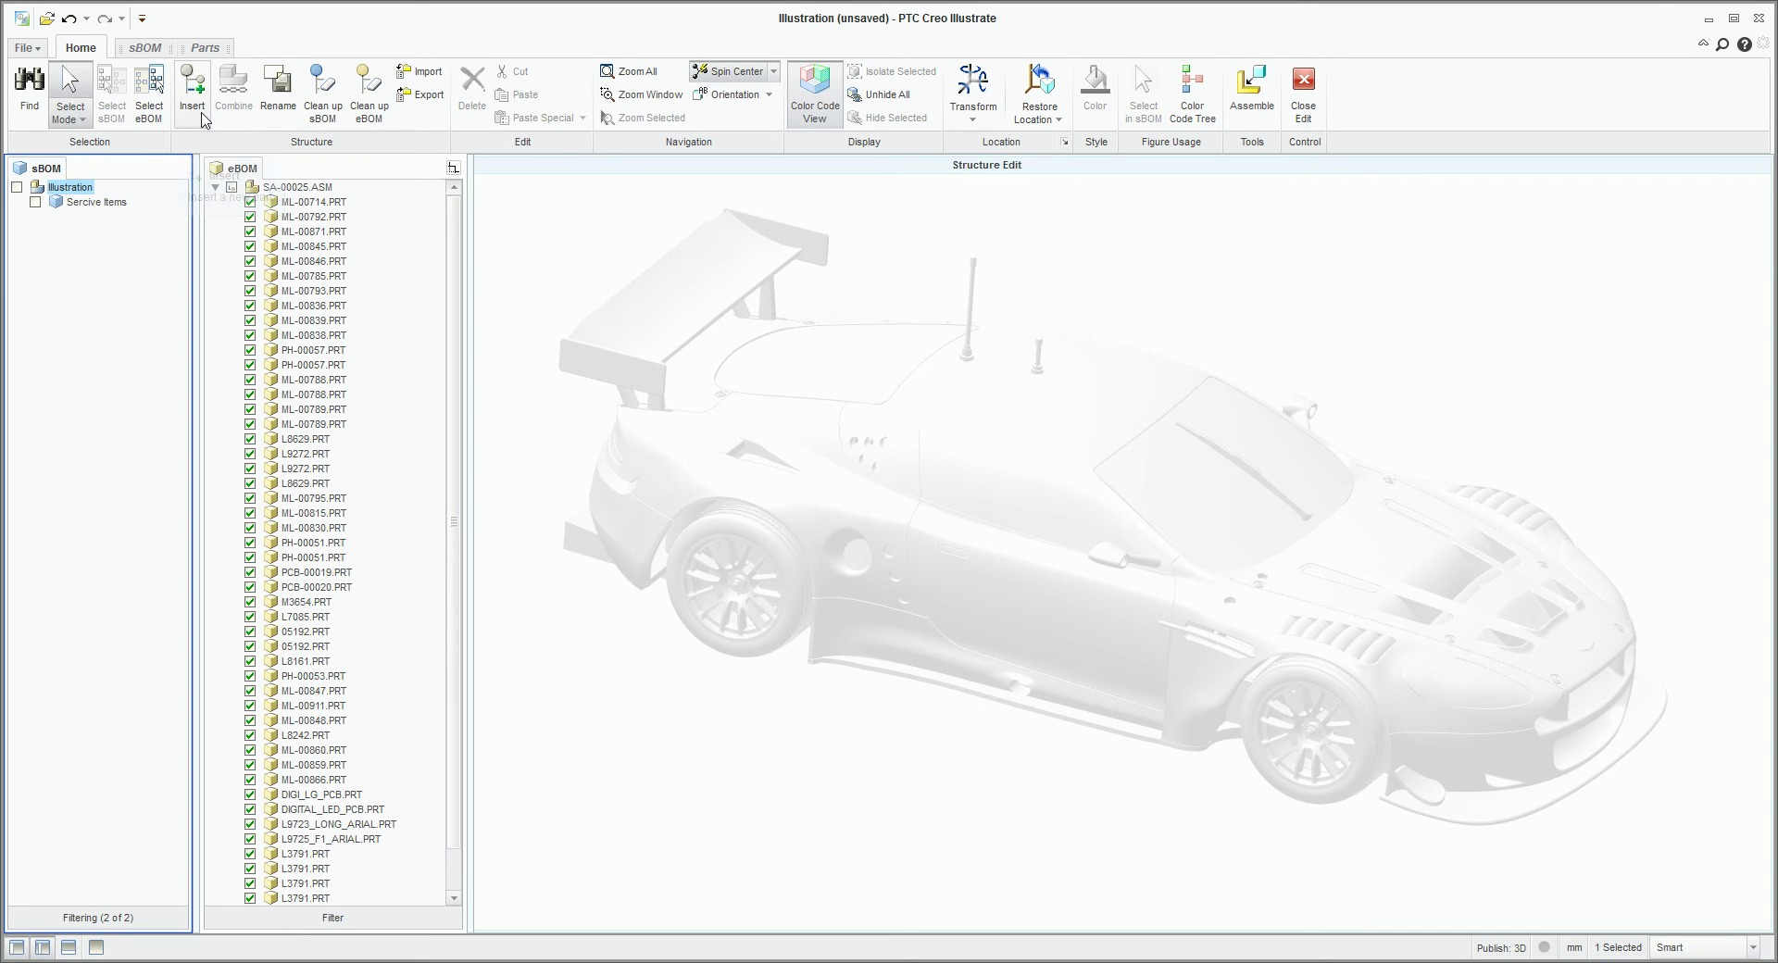
# Insert two child parts named "Top Shell" and "Interior" under Sercive Items.
pyautogui.click(81, 204)
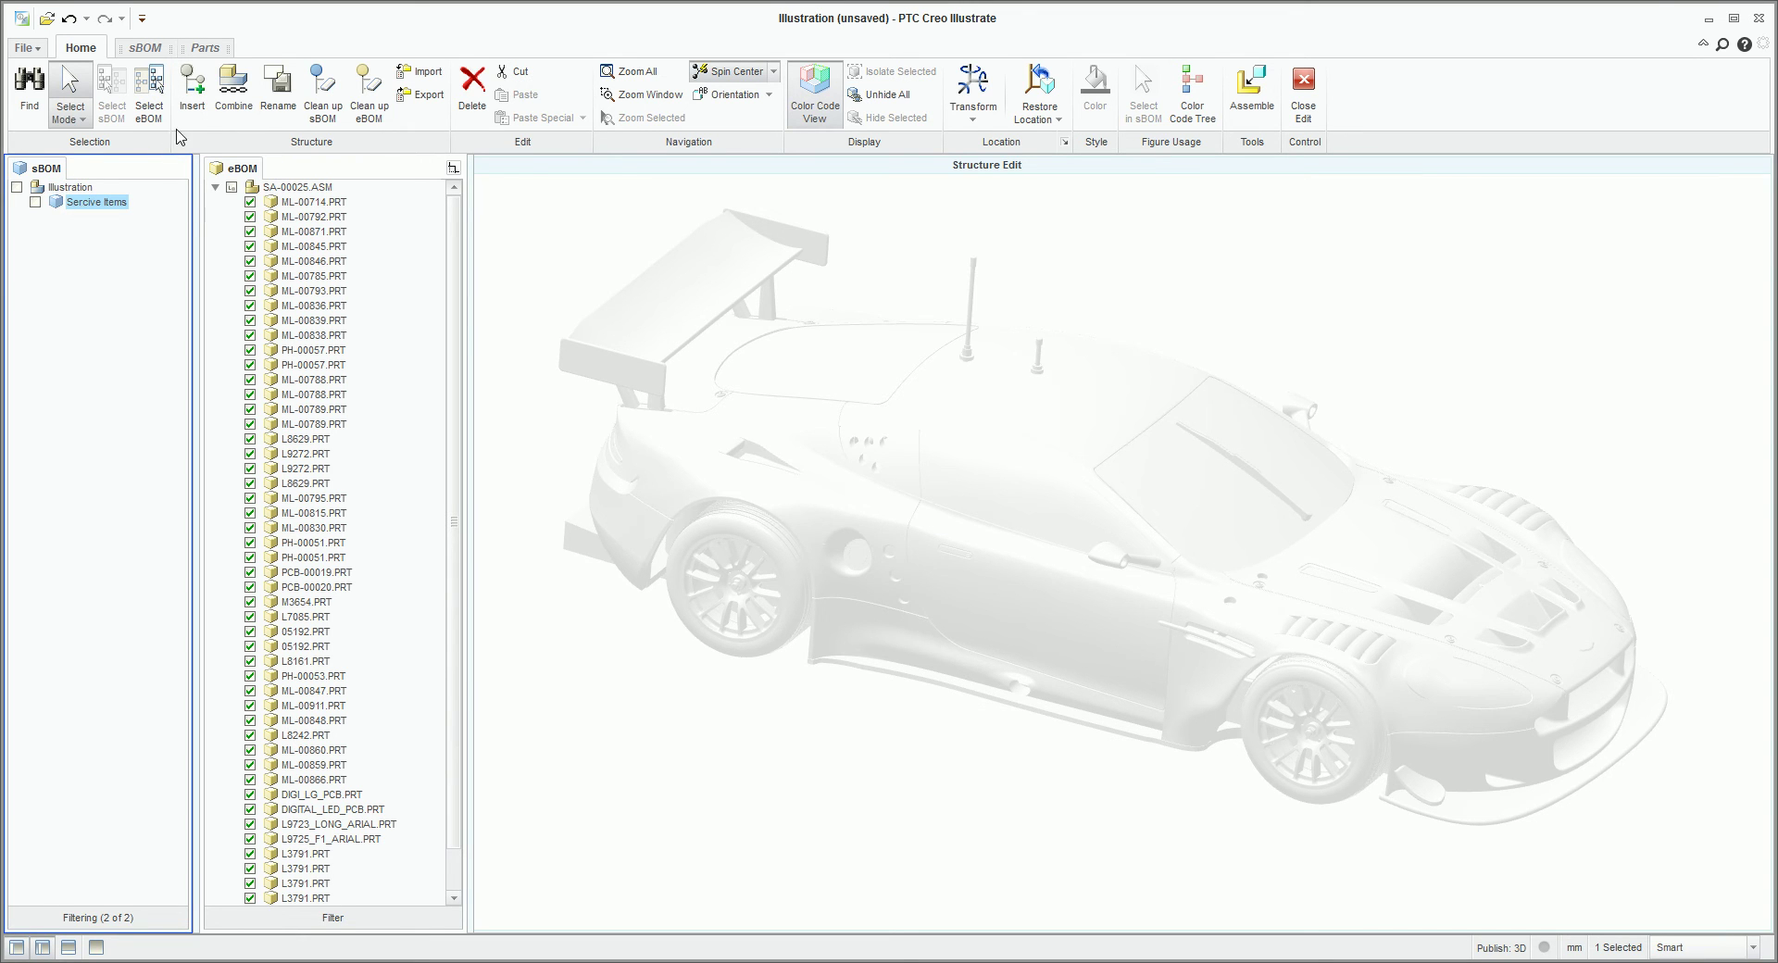
pyautogui.click(202, 113)
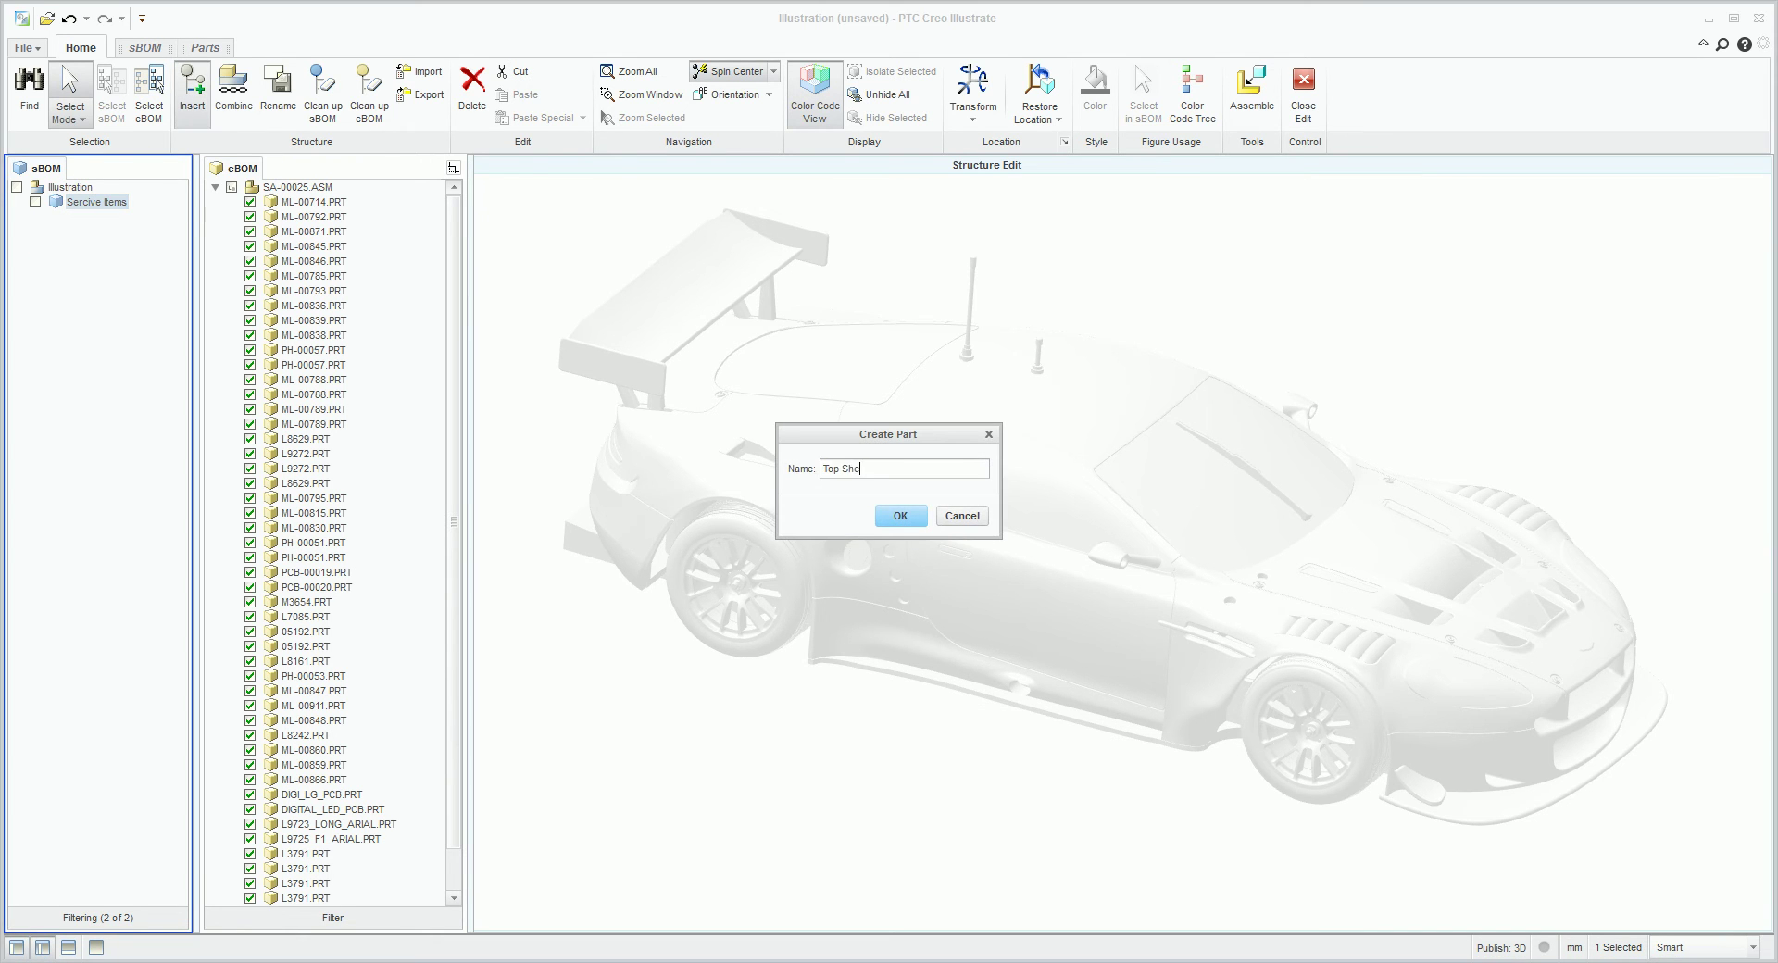
pyautogui.press('Return')
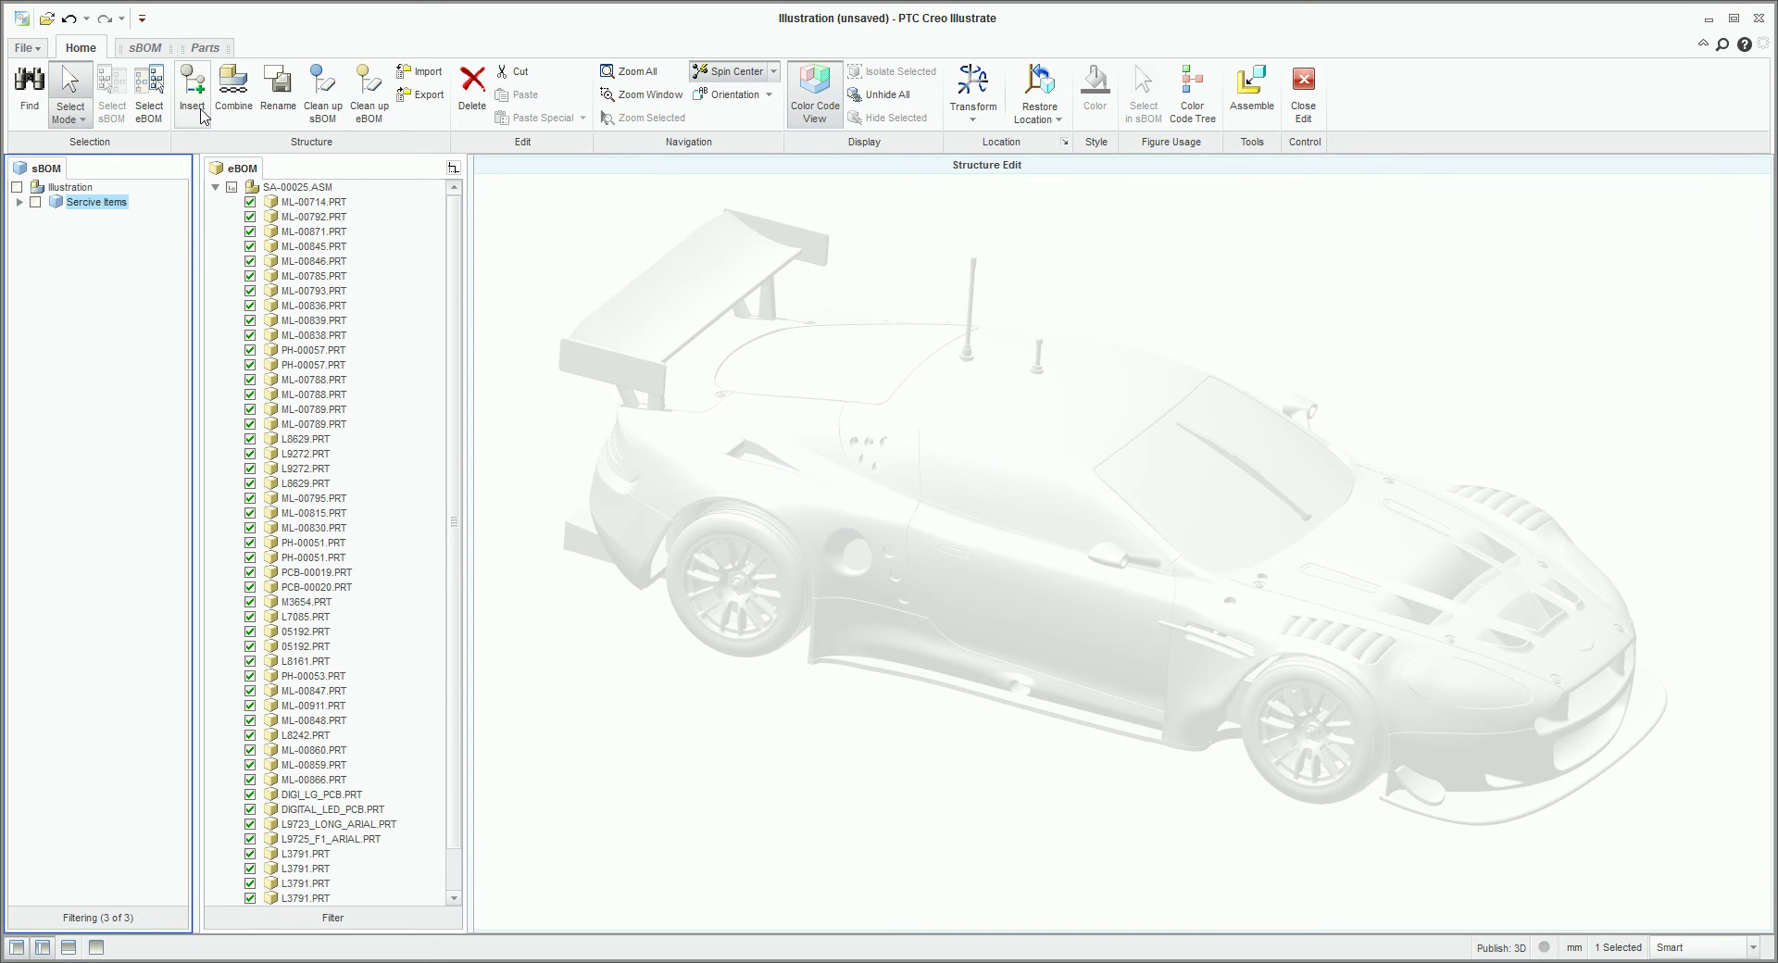
pyautogui.click(192, 99)
pyautogui.write('Interior')
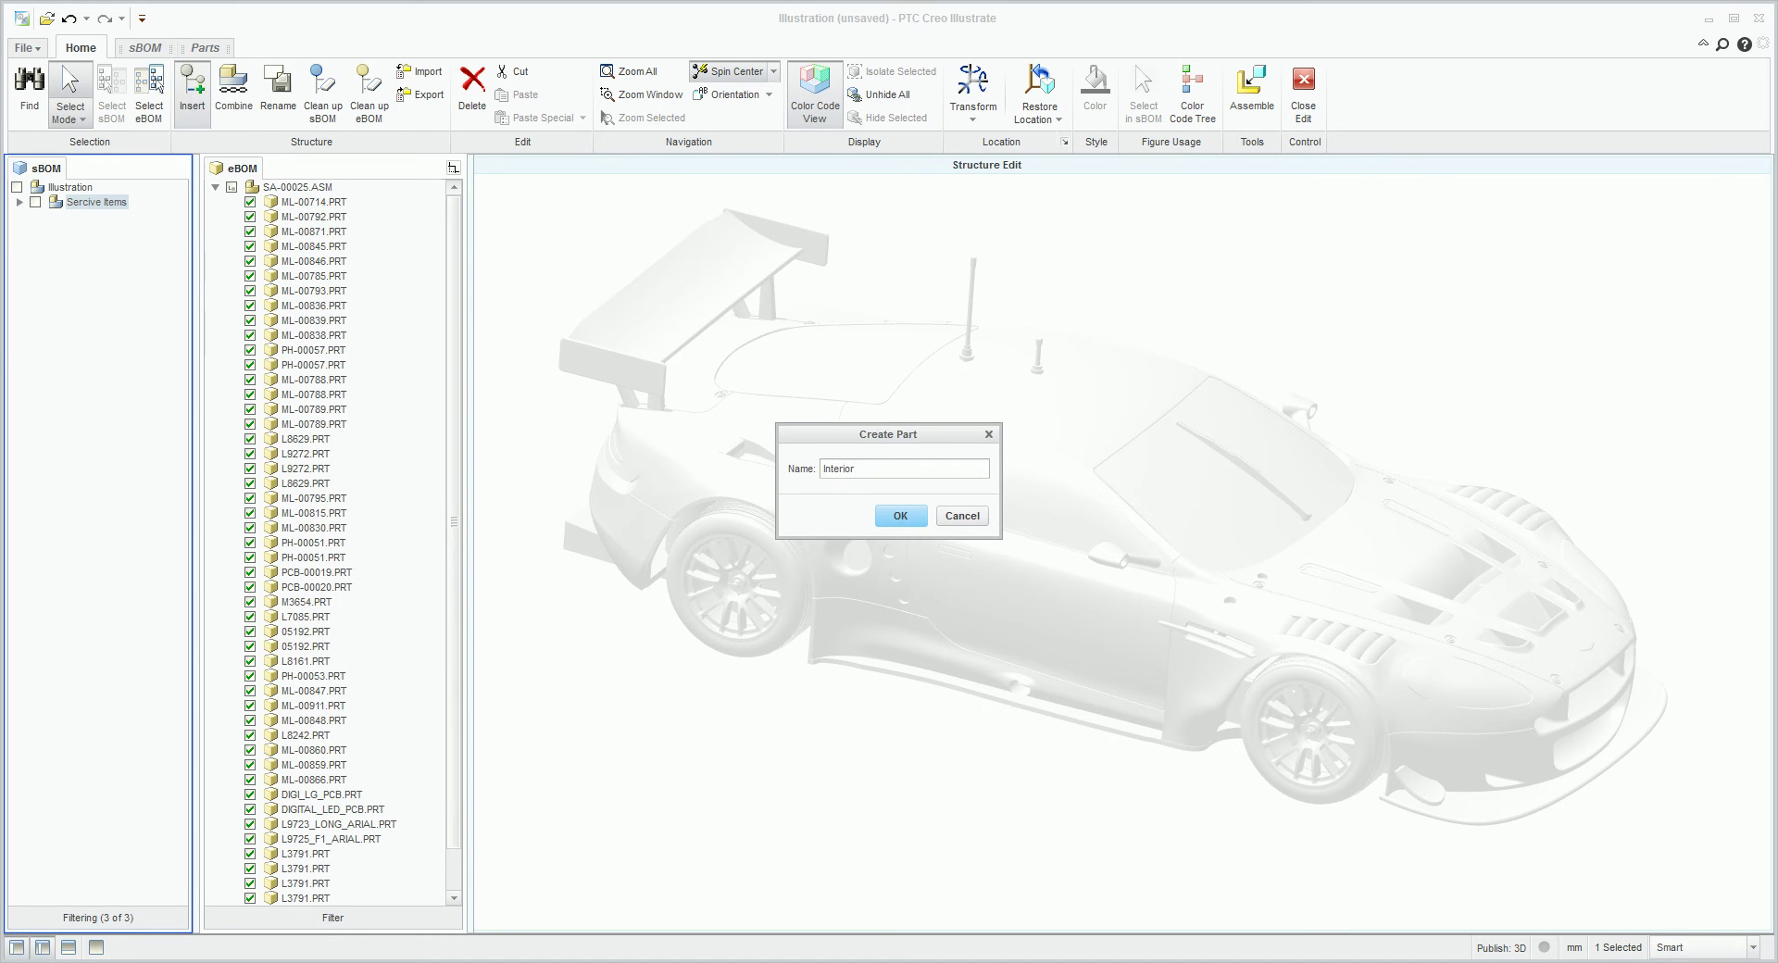
pyautogui.press('Return')
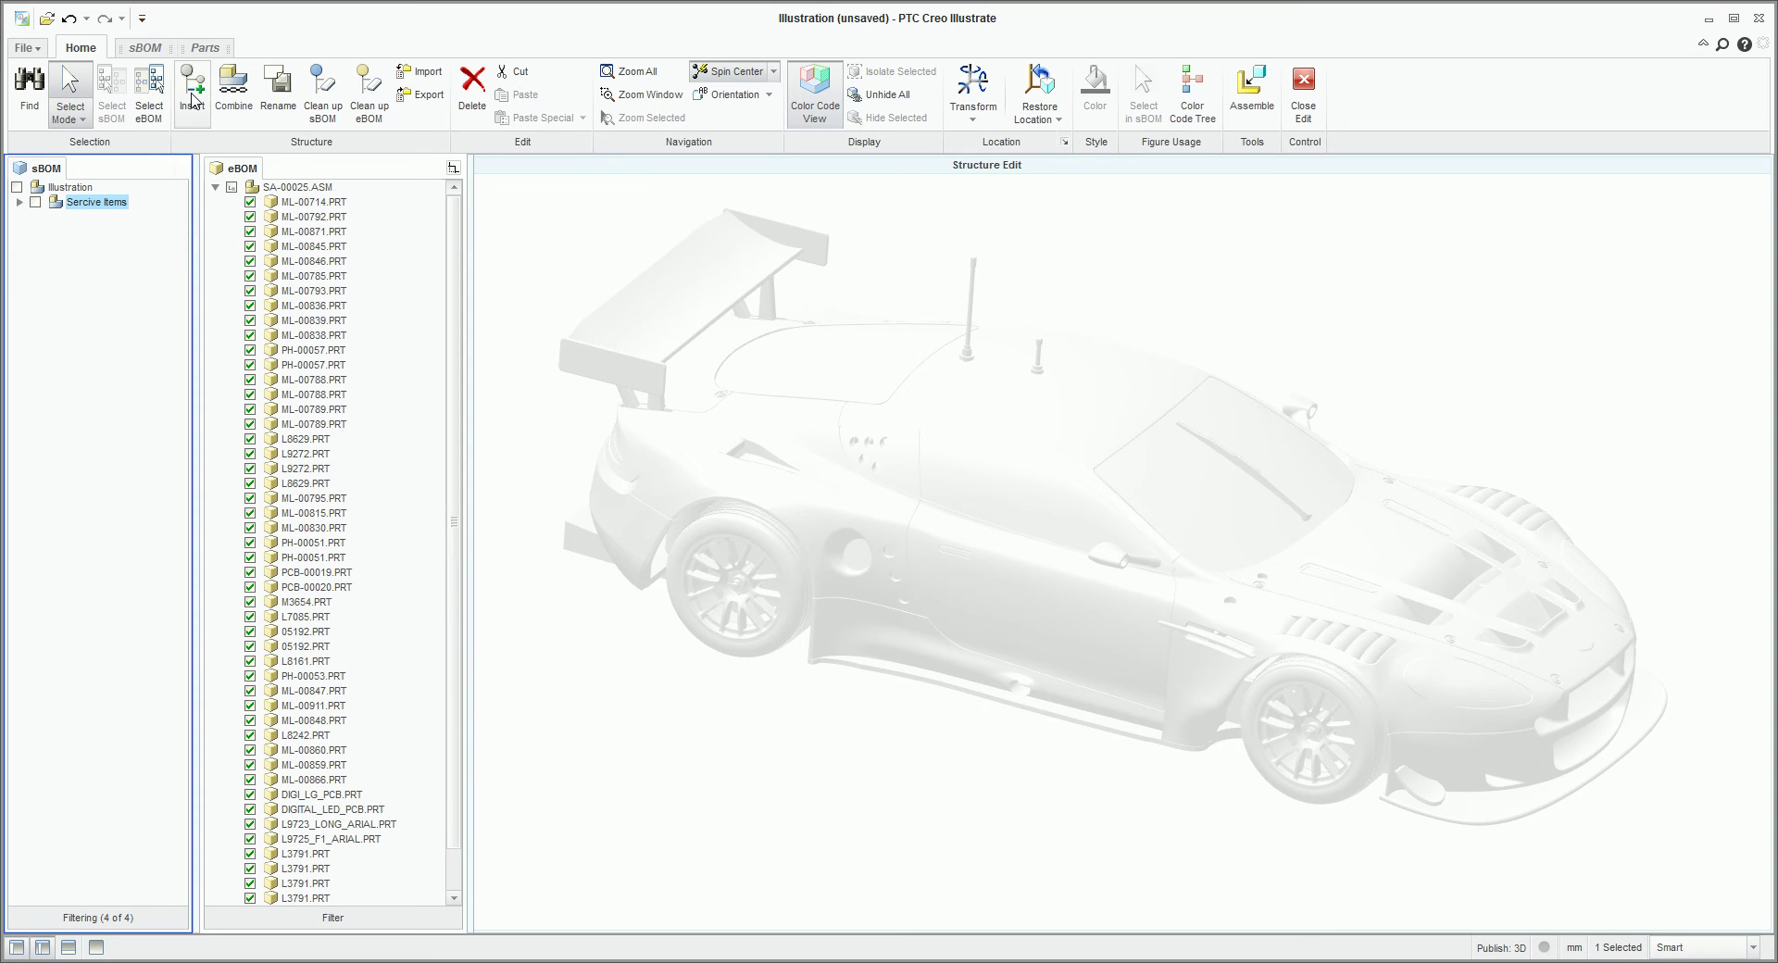
# Expand Sercive Items in the sBOM and insert a child part named "Front Axle Assembly".
pyautogui.click(19, 203)
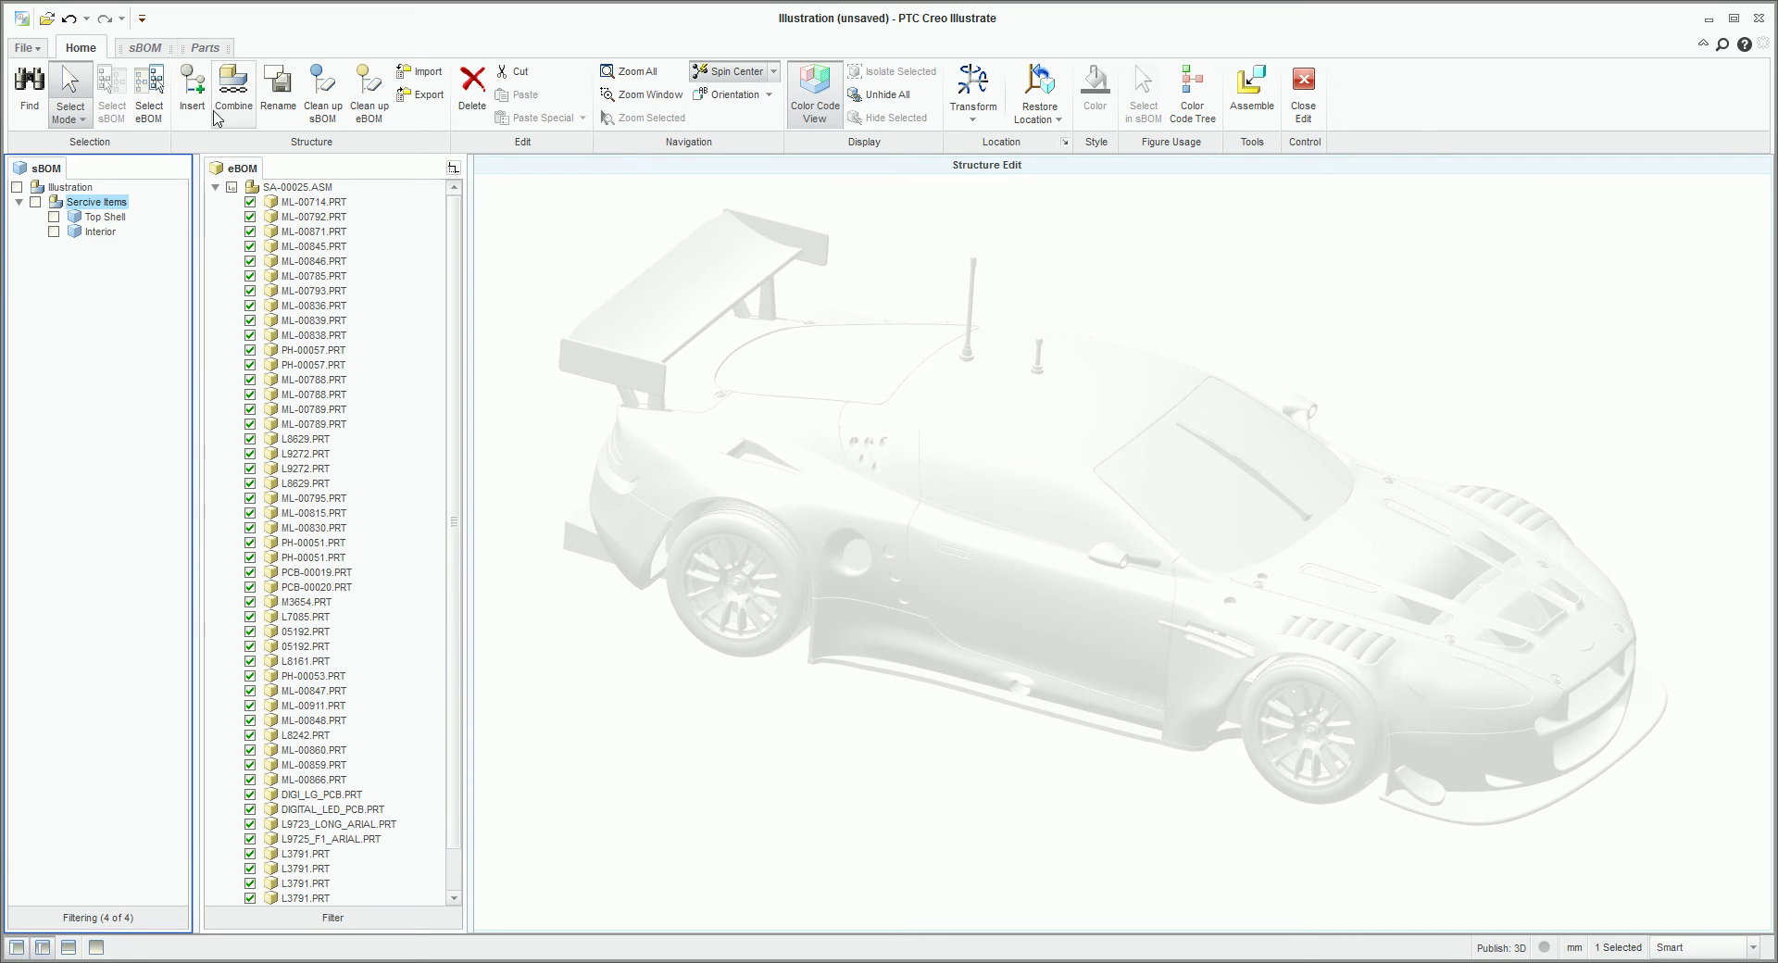
pyautogui.click(192, 92)
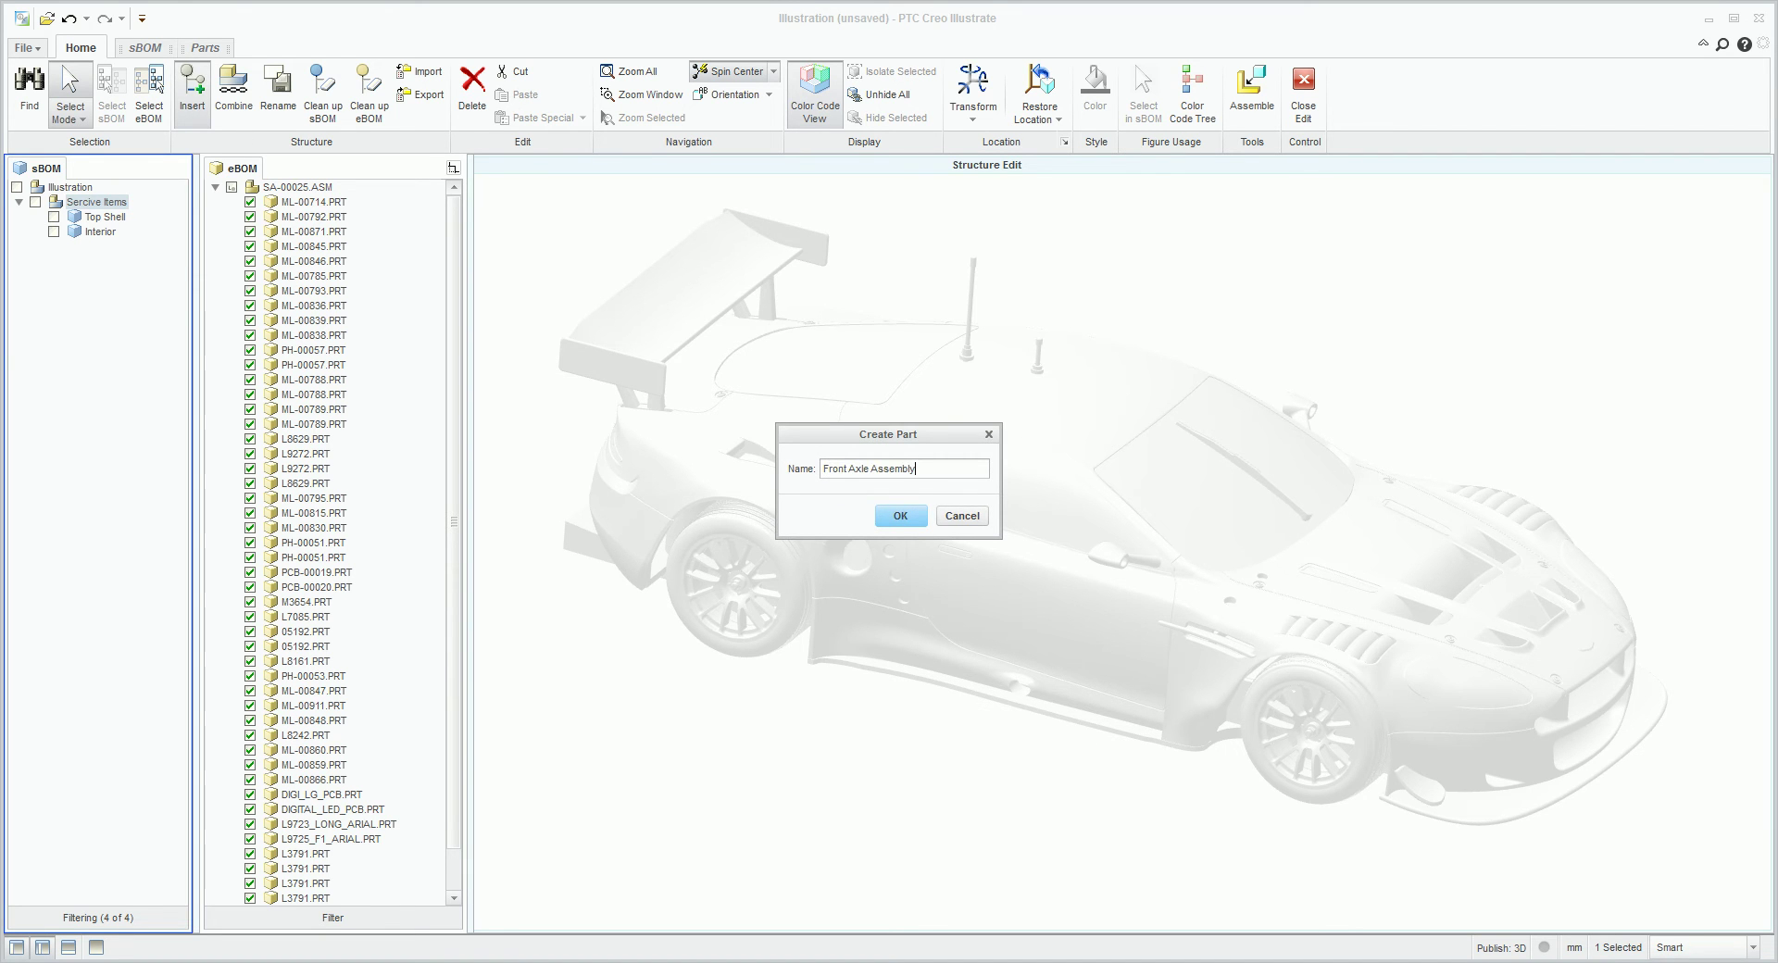
pyautogui.press('Return')
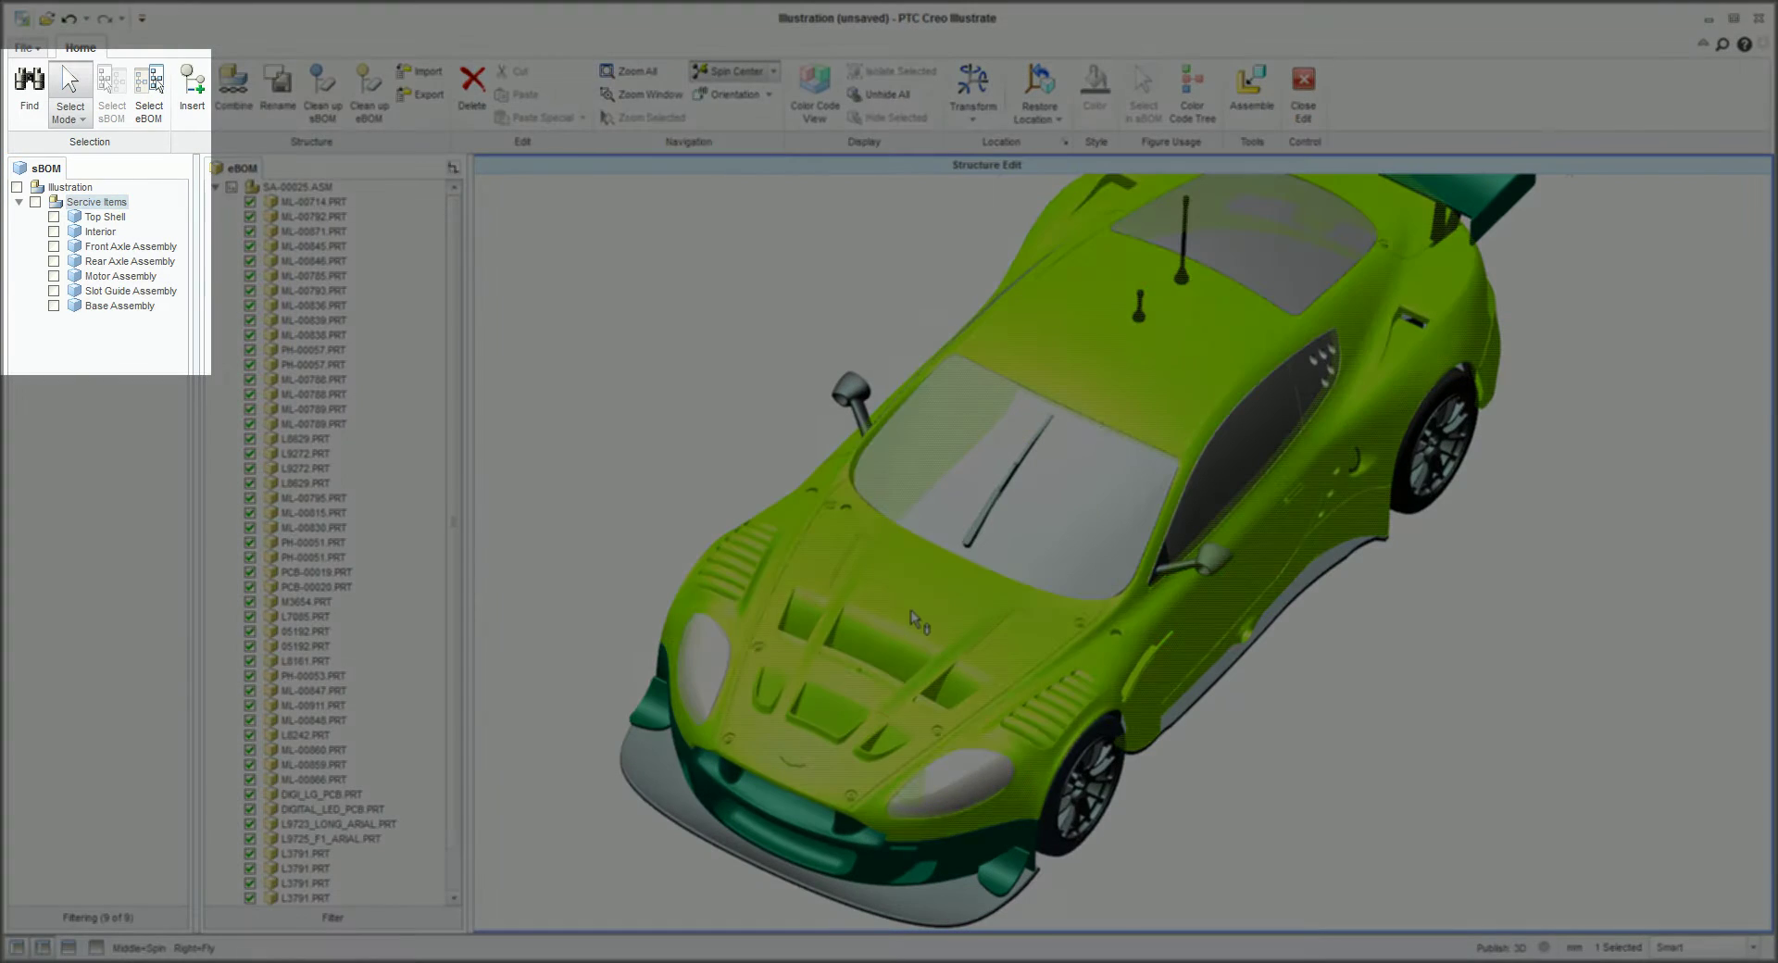
# Move the outer body parts, including windows, headlights, mirrors, wiper and antennas, from the eBOM into Top Shell and hide them.
pyautogui.click(917, 620)
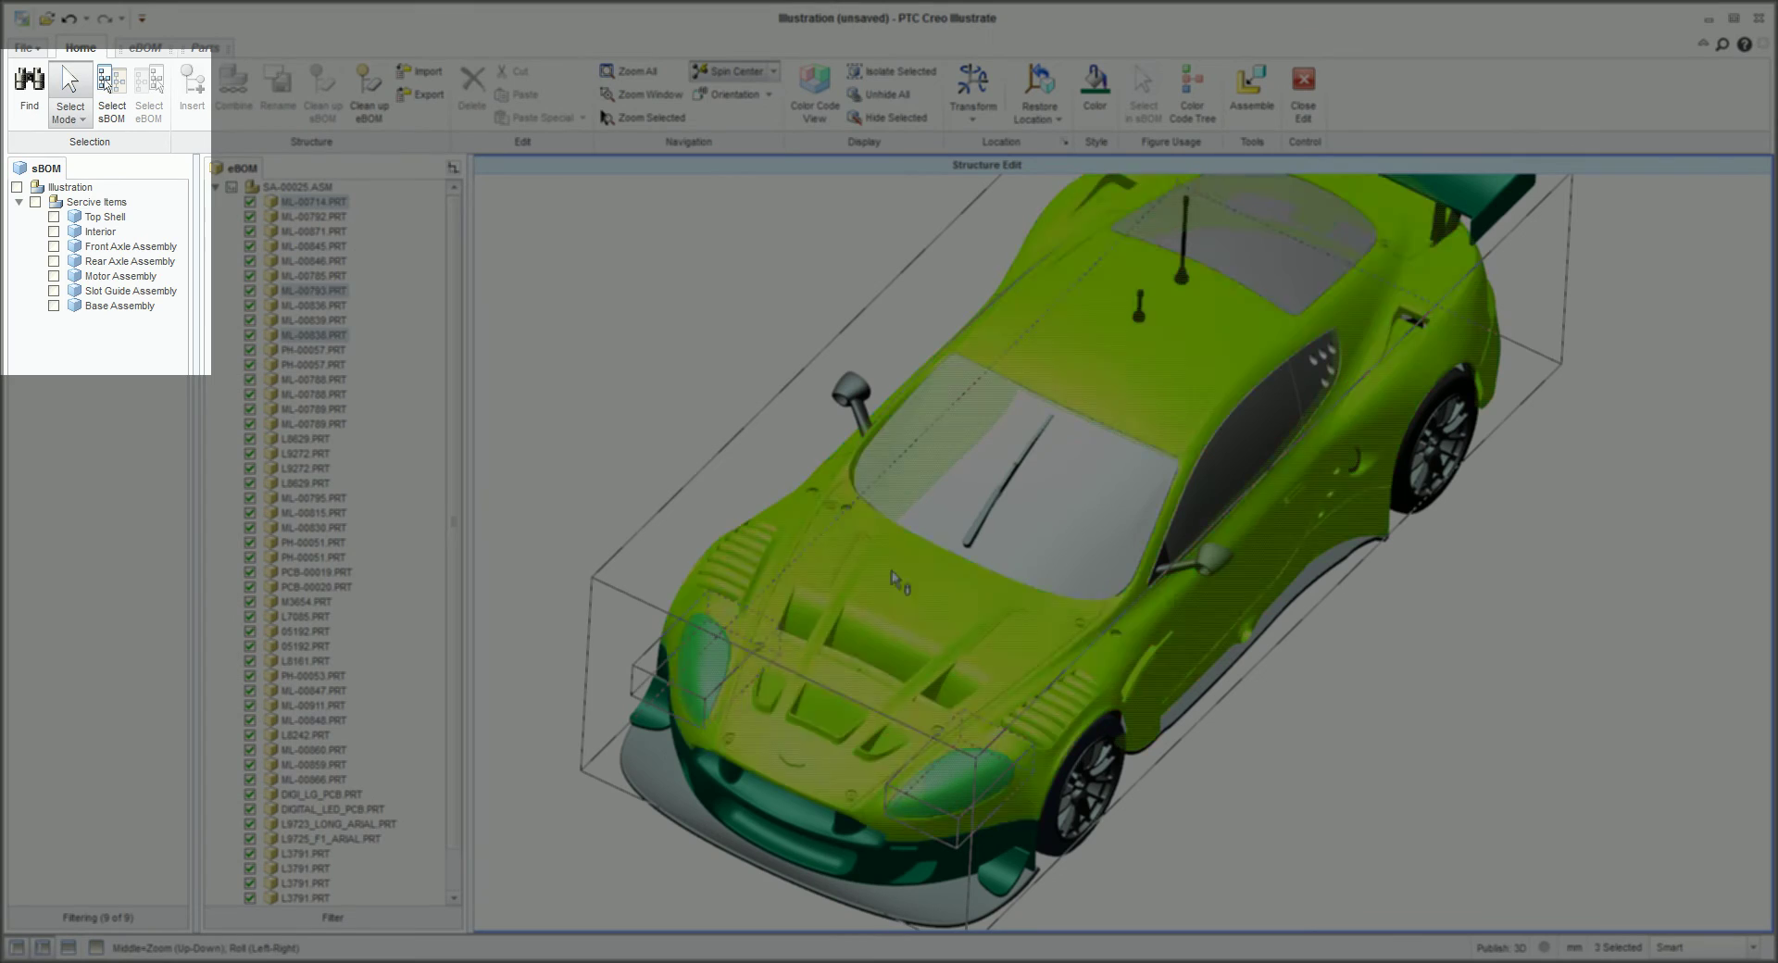
pyautogui.keyDown('ctrl'); pyautogui.click(979, 553); pyautogui.keyUp('ctrl')
pyautogui.keyDown('ctrl'); pyautogui.click(313, 246); pyautogui.keyUp('ctrl')
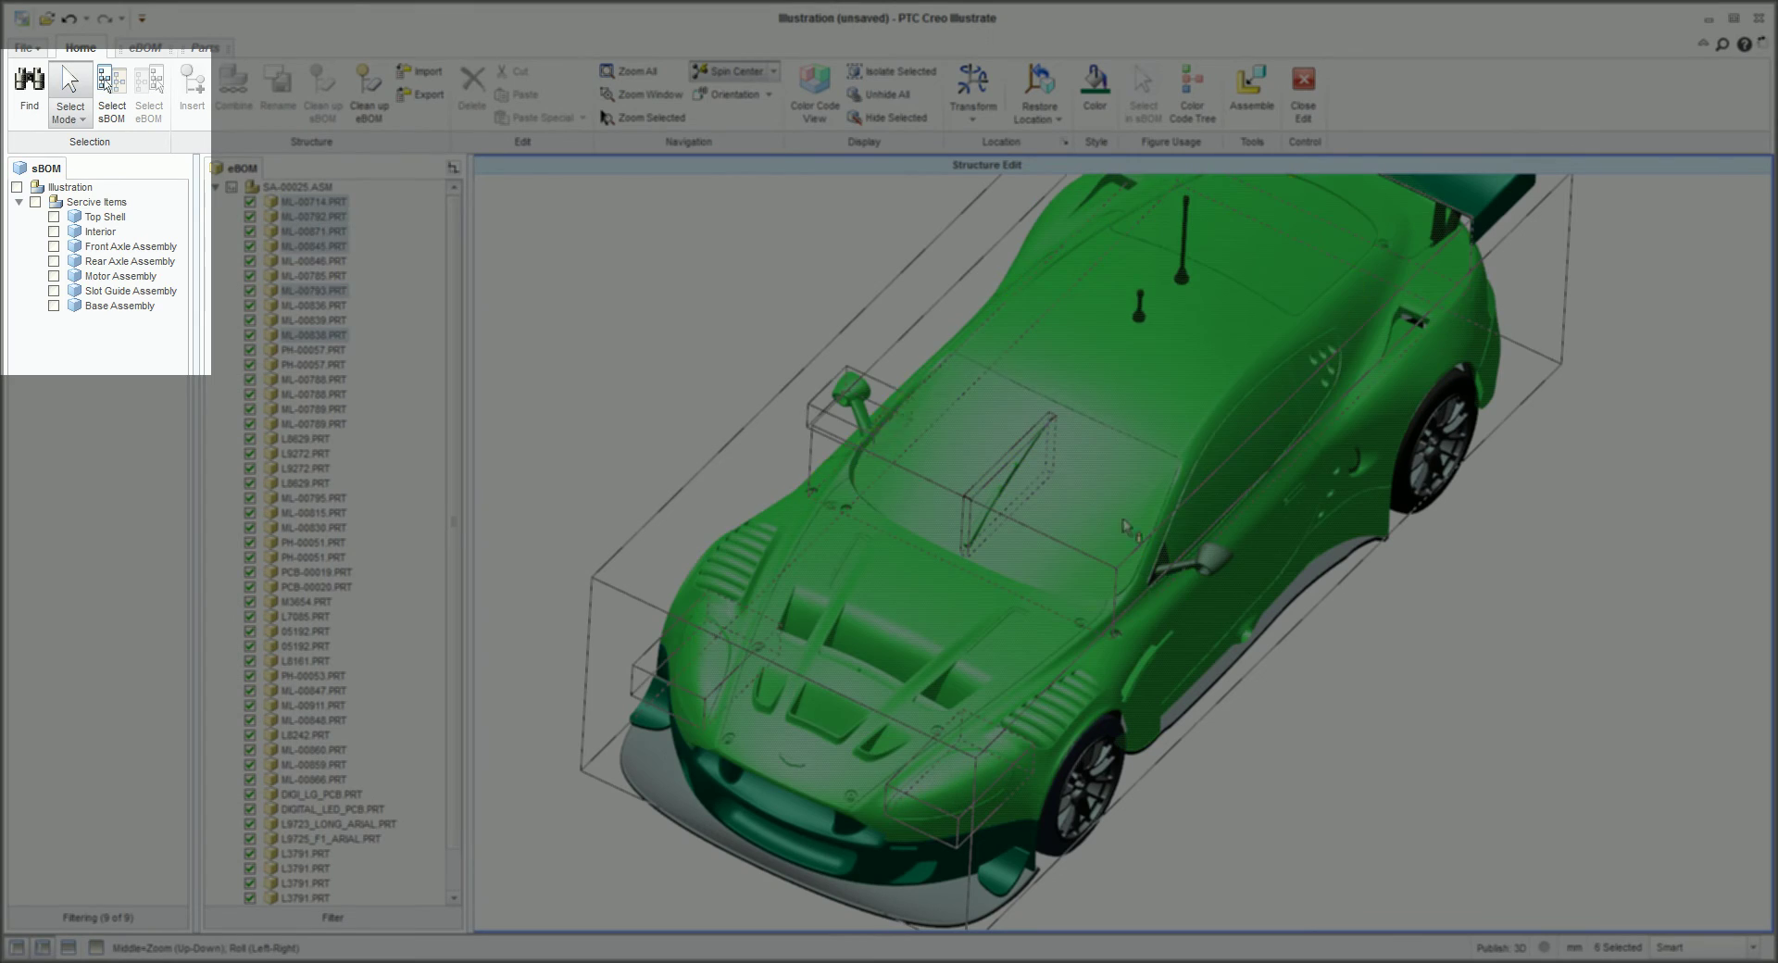
pyautogui.keyDown('ctrl'); pyautogui.click(313, 261); pyautogui.keyUp('ctrl')
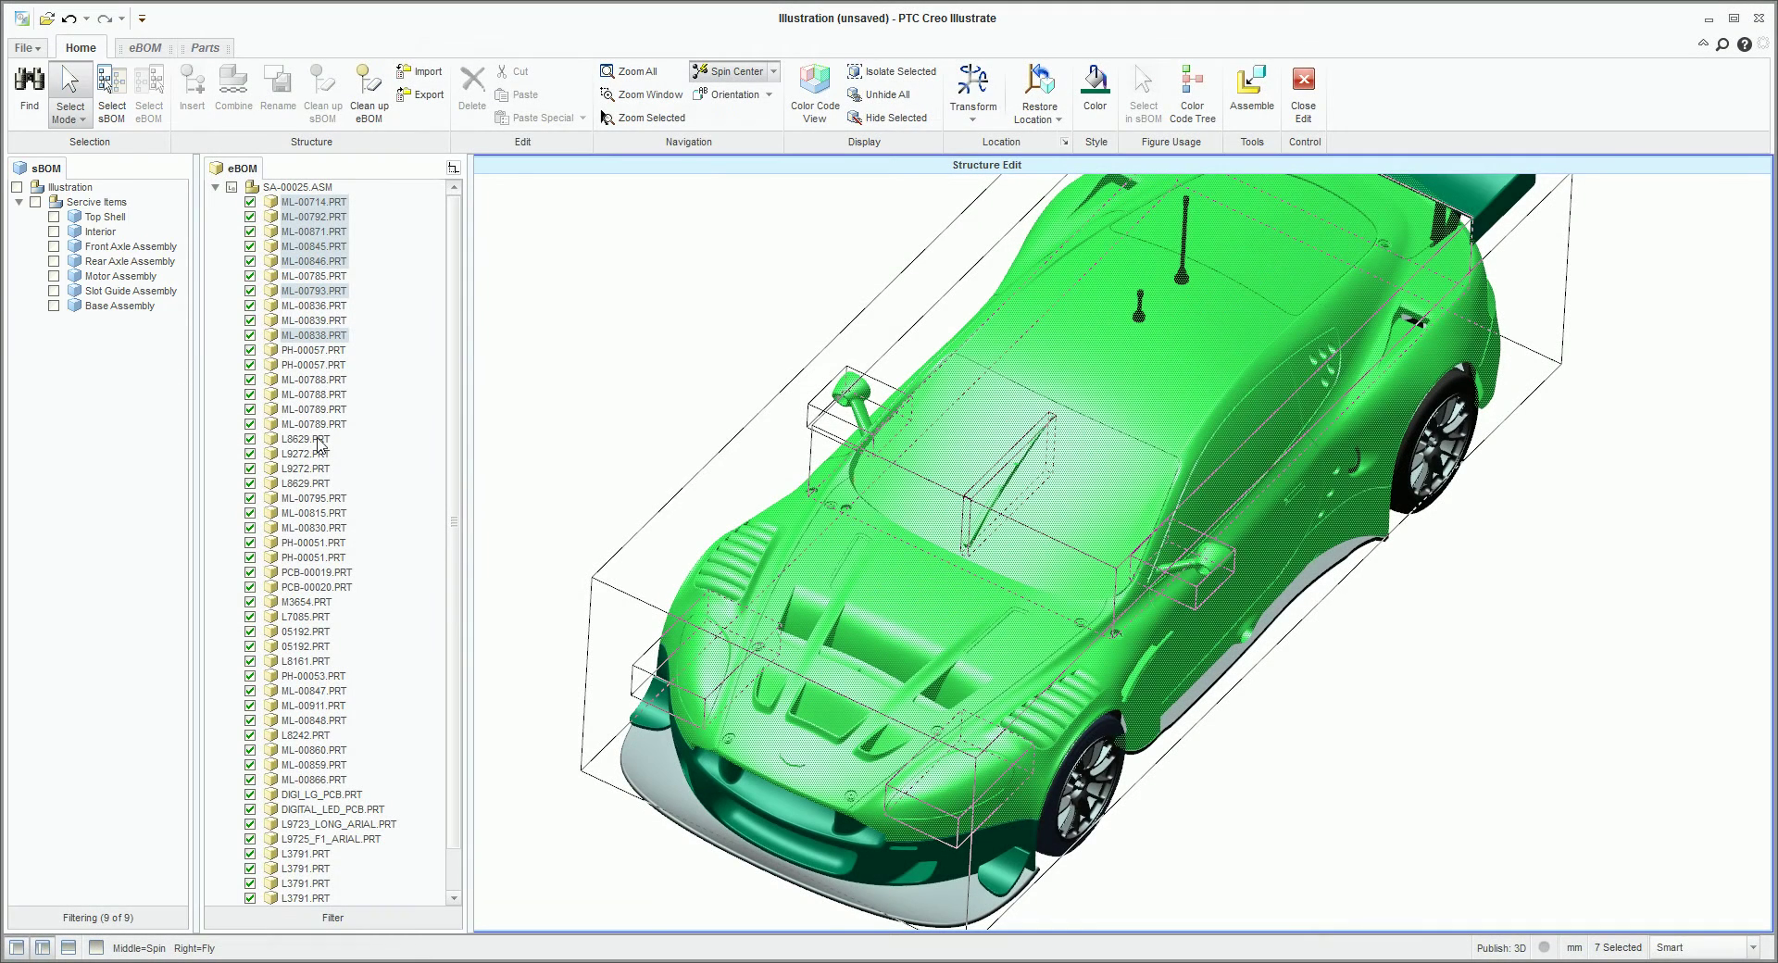
pyautogui.keyDown('ctrl'); pyautogui.click(1182, 269); pyautogui.keyUp('ctrl')
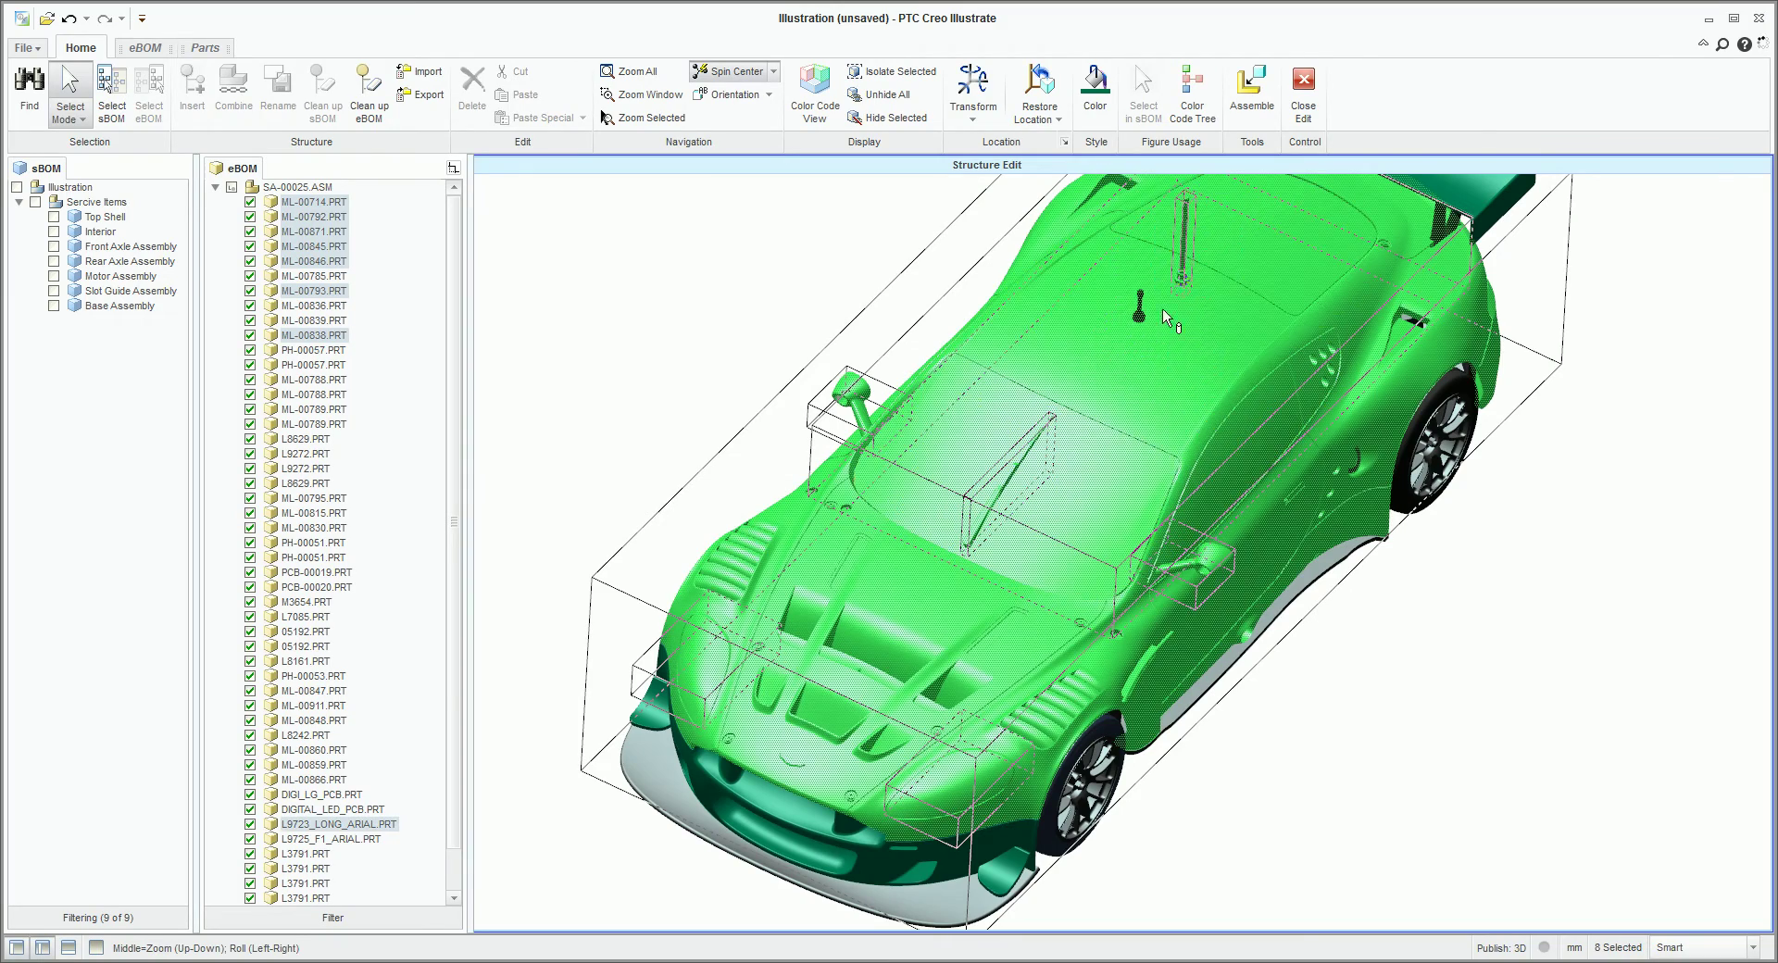
pyautogui.keyDown('ctrl'); pyautogui.click(1139, 306); pyautogui.keyUp('ctrl')
pyautogui.scroll(5, 1406, 440)
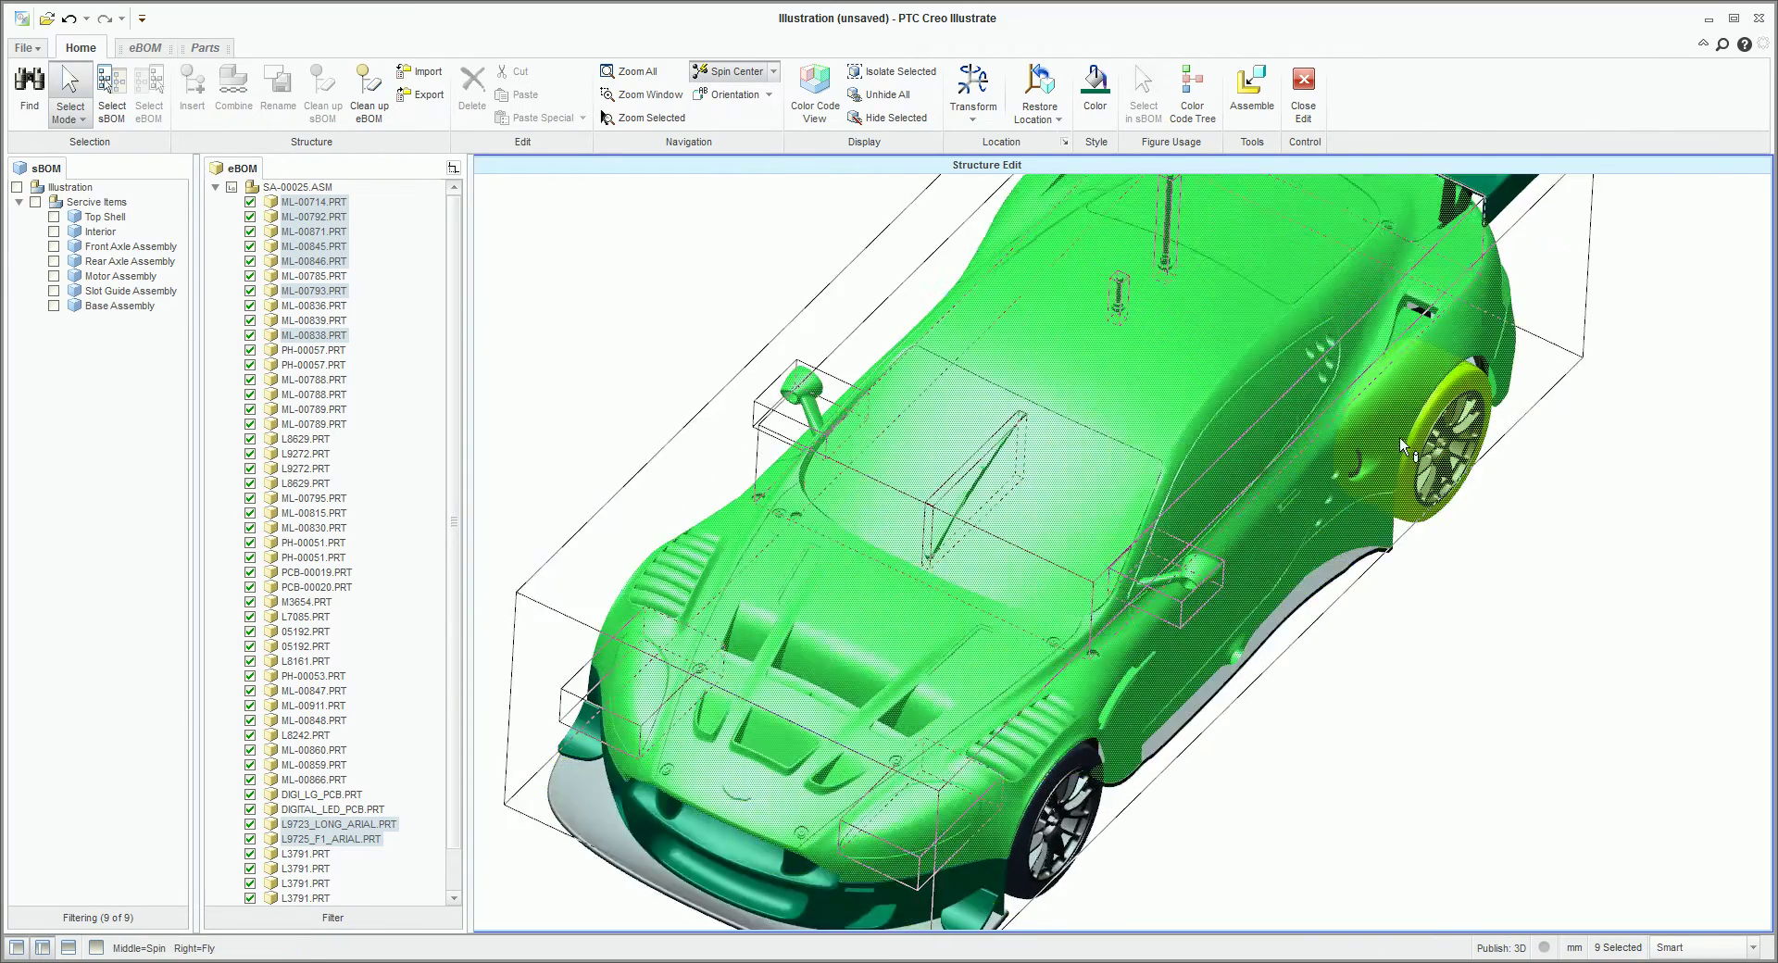
pyautogui.keyDown('ctrl'); pyautogui.click(1335, 487); pyautogui.keyUp('ctrl')
pyautogui.moveTo(1319, 518); pyautogui.dragTo(1047, 528, button='middle')
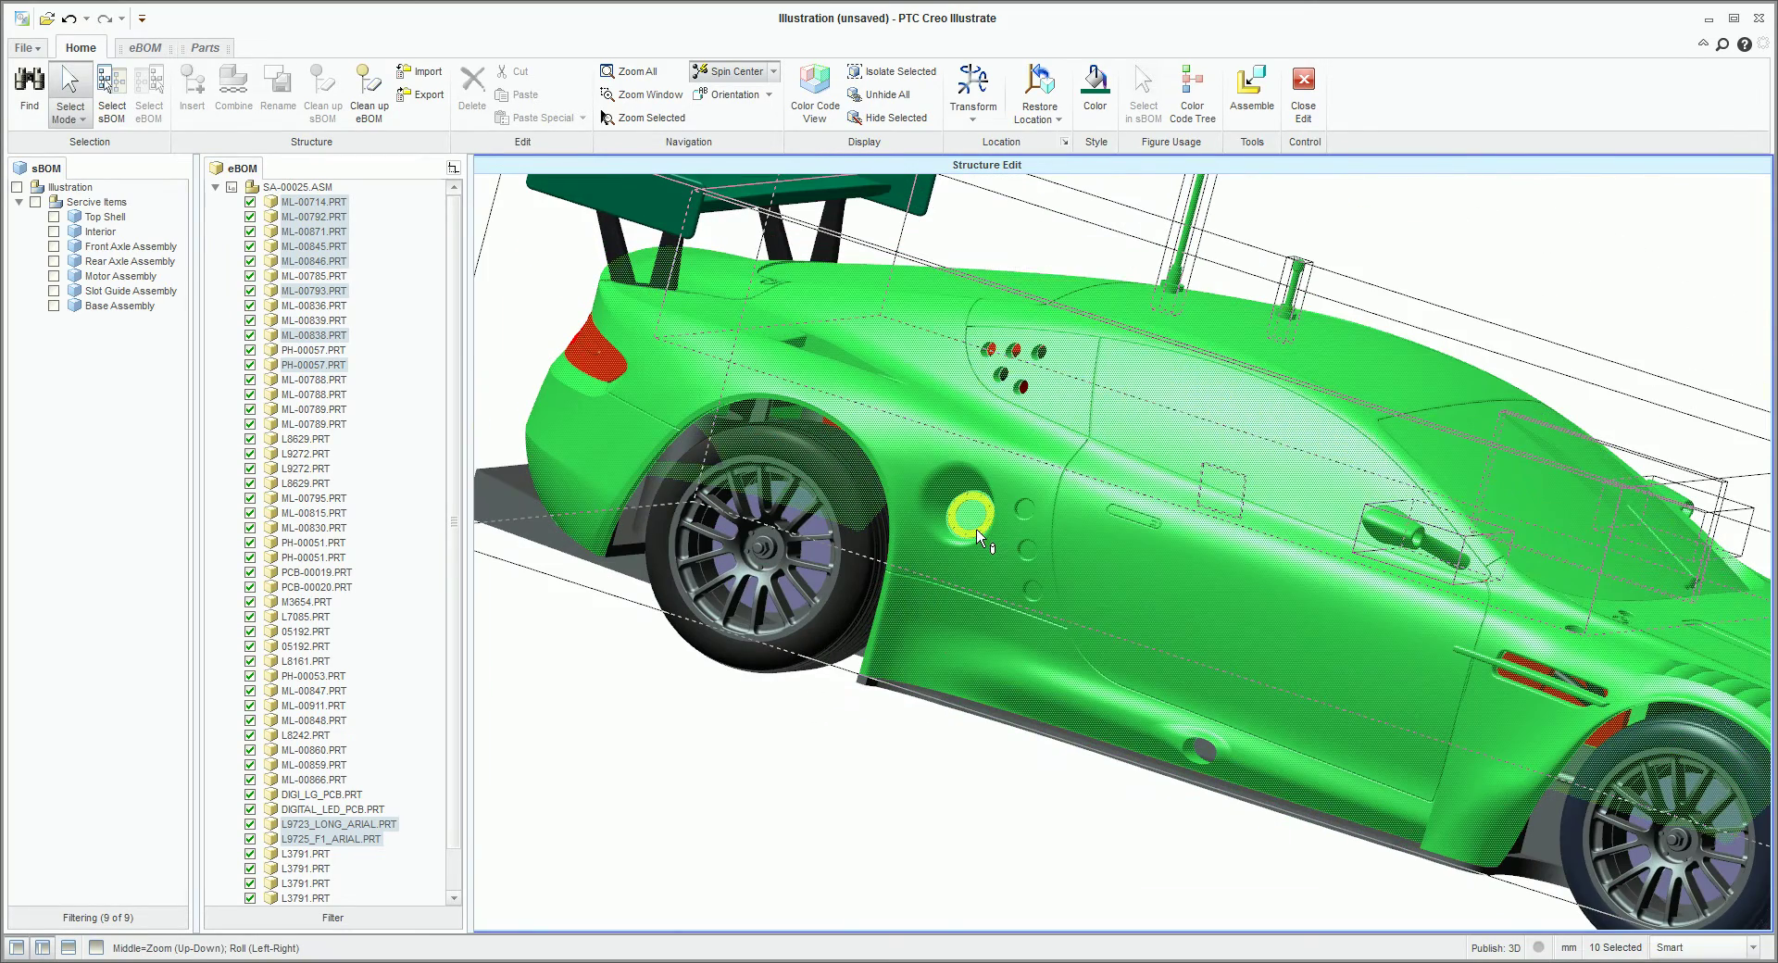
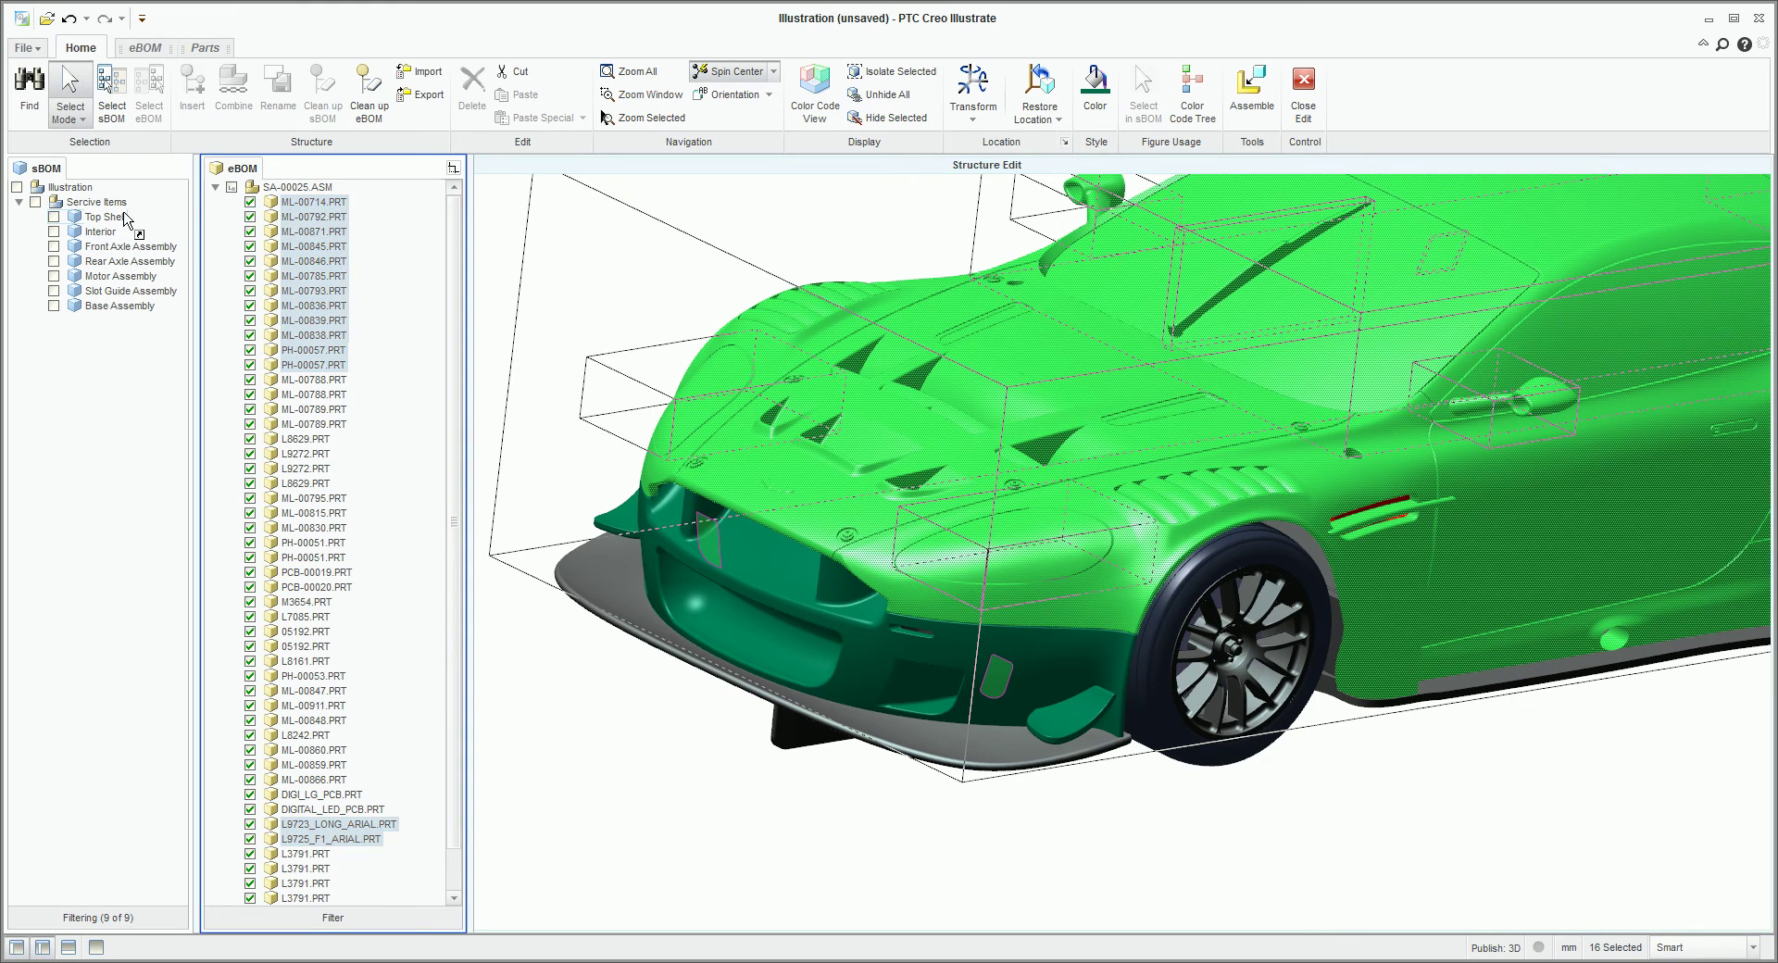
pyautogui.click(55, 217)
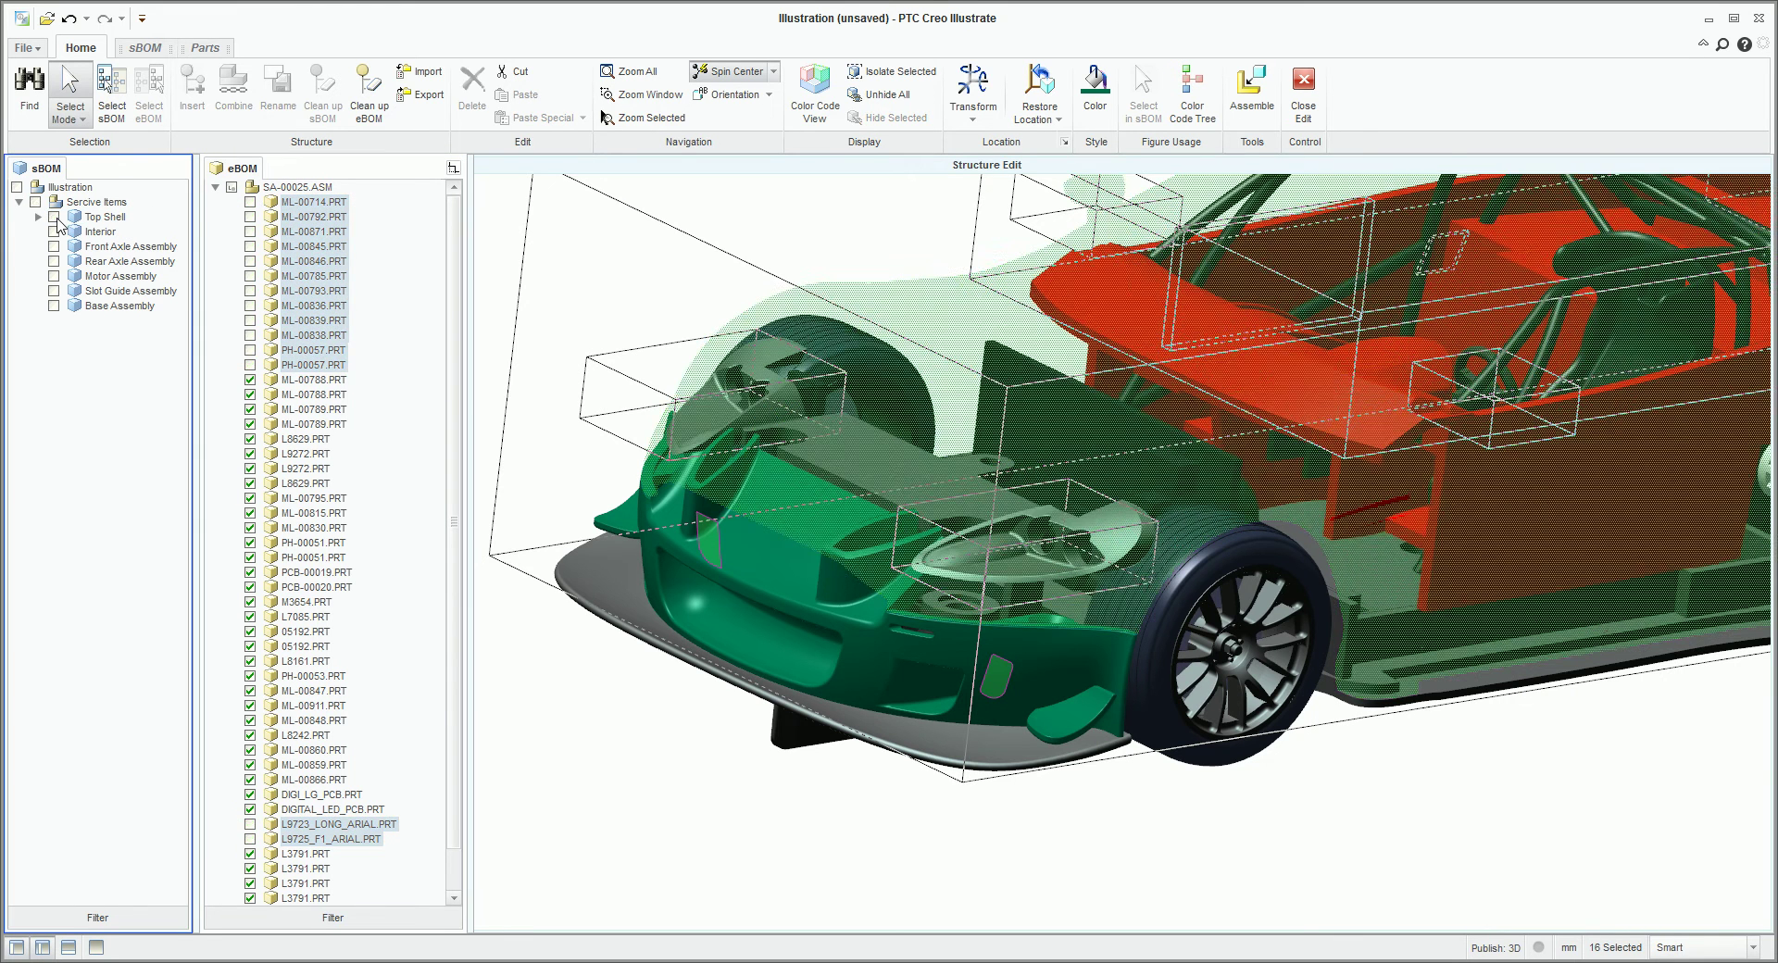
# Add the front bumper parts ML-00795.PRT and ML-00815.PRT to Top Shell and hide the whole Top Shell group.
pyautogui.click(837, 559)
pyautogui.keyDown('ctrl'); pyautogui.click(817, 565); pyautogui.keyUp('ctrl')
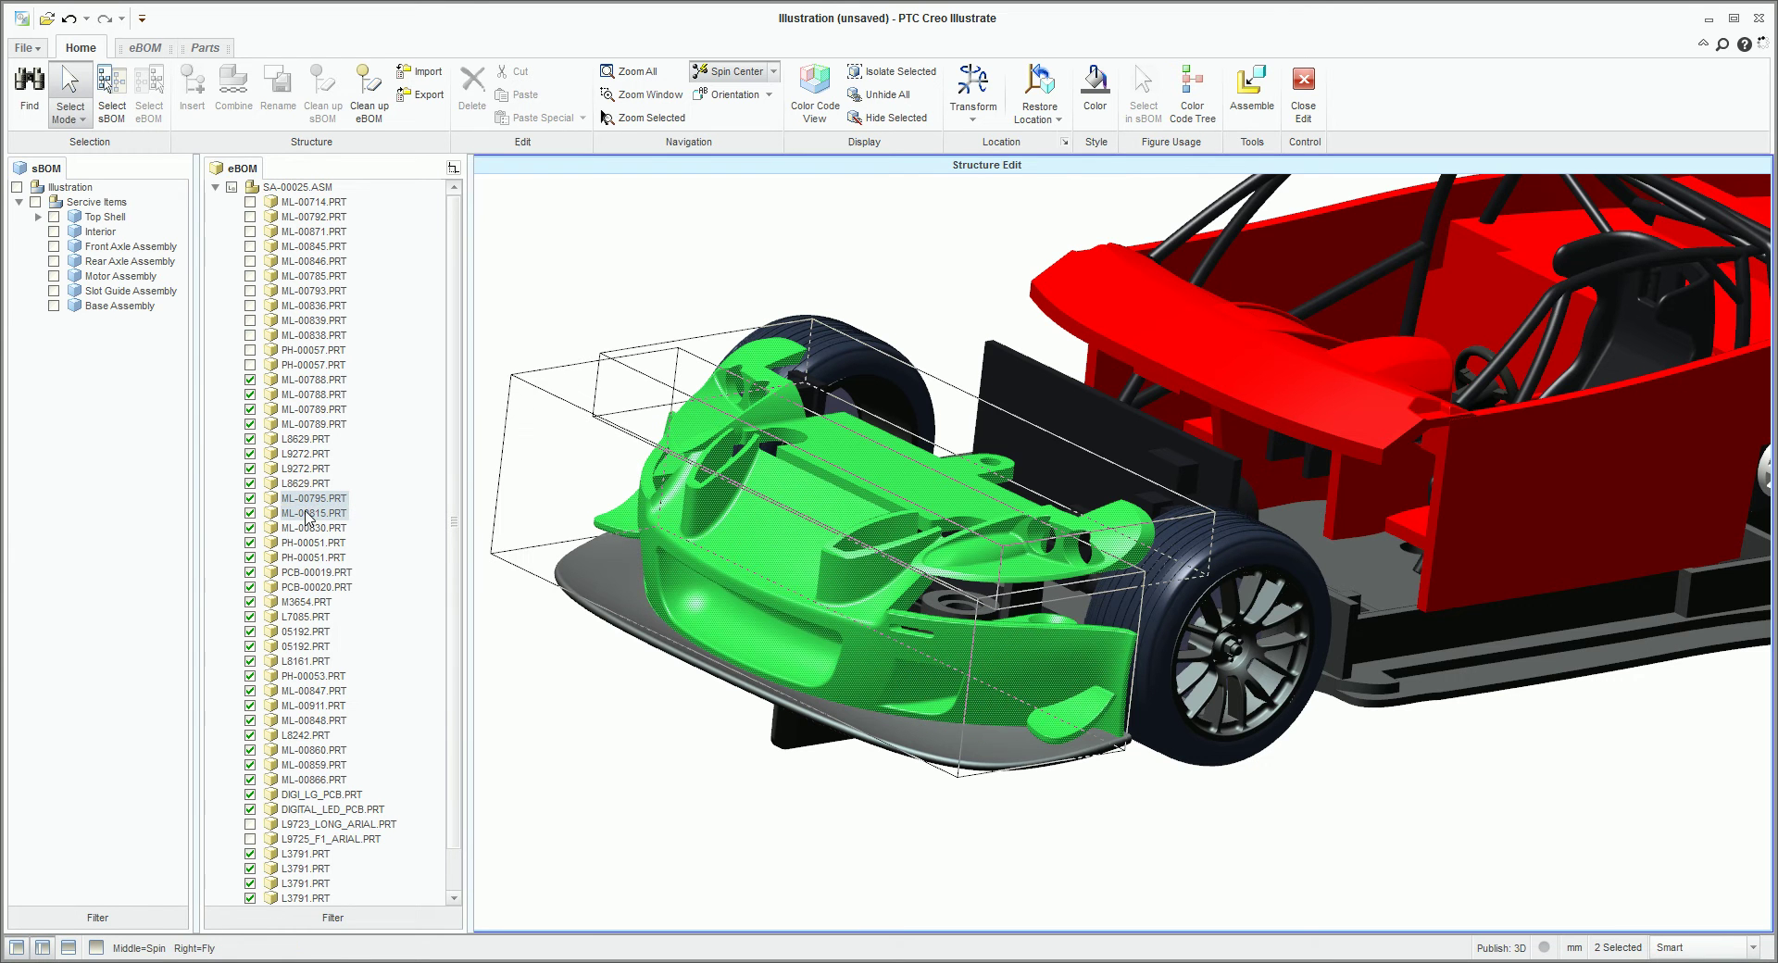
pyautogui.moveTo(118, 220); pyautogui.dragTo(120, 223)
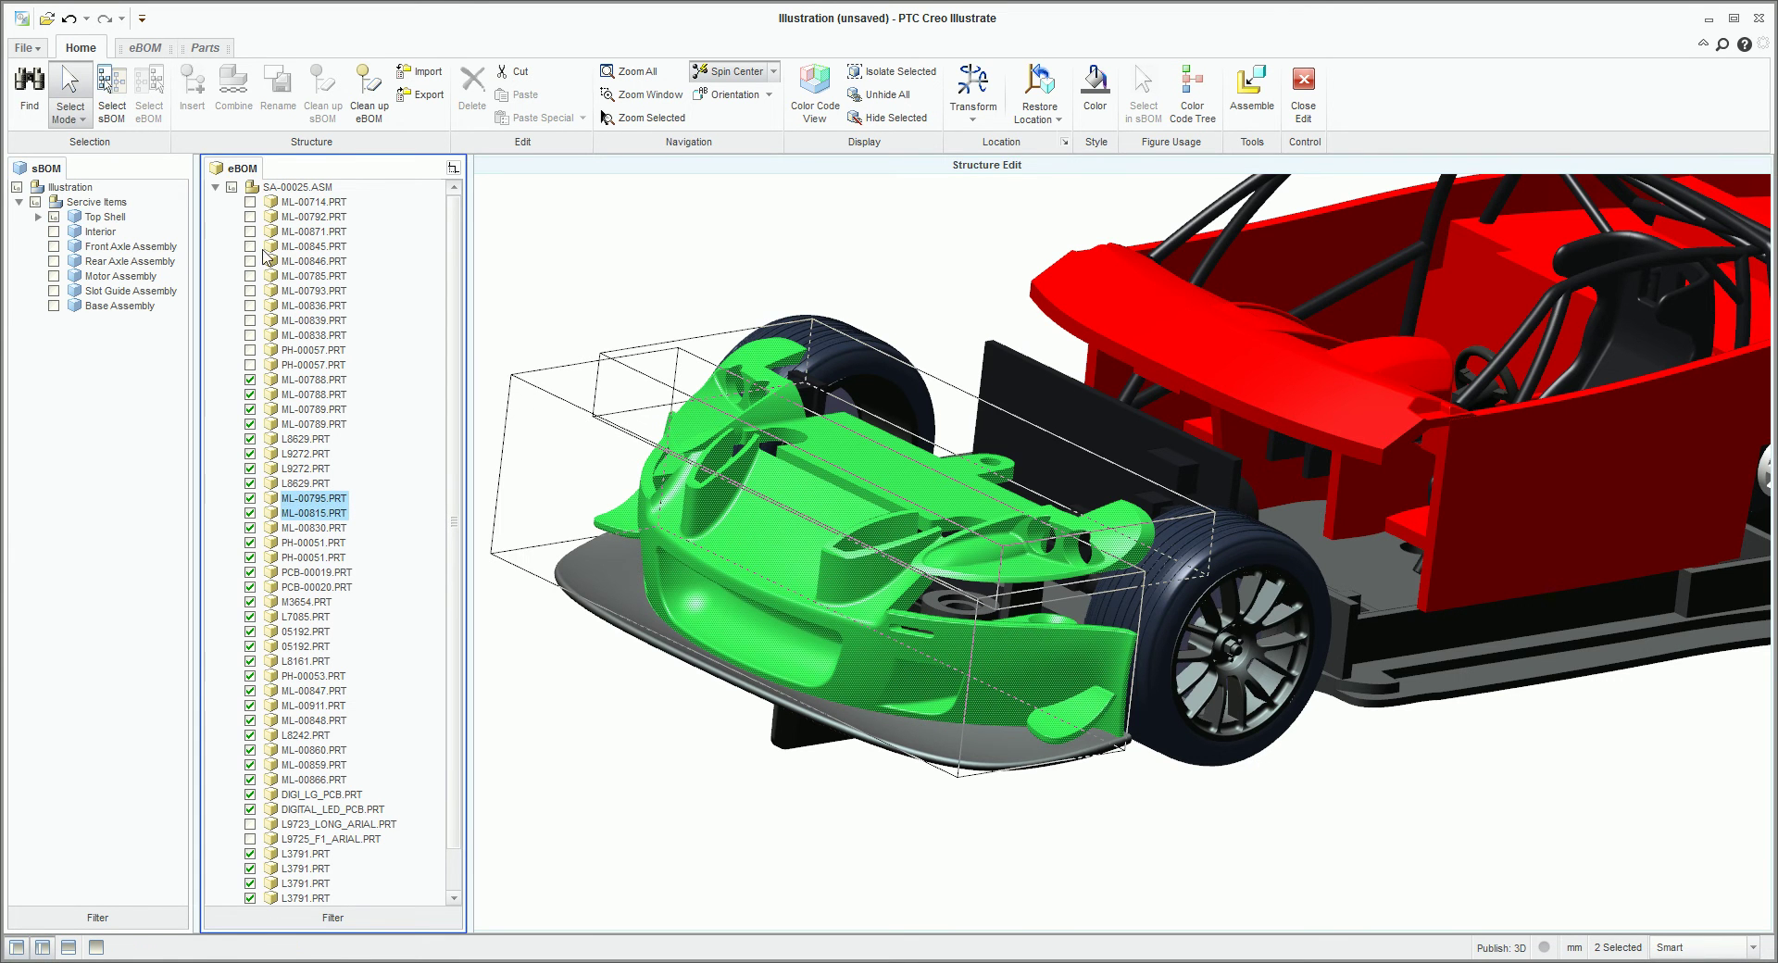
pyautogui.moveTo(1292, 753); pyautogui.dragTo(1175, 766, button='middle')
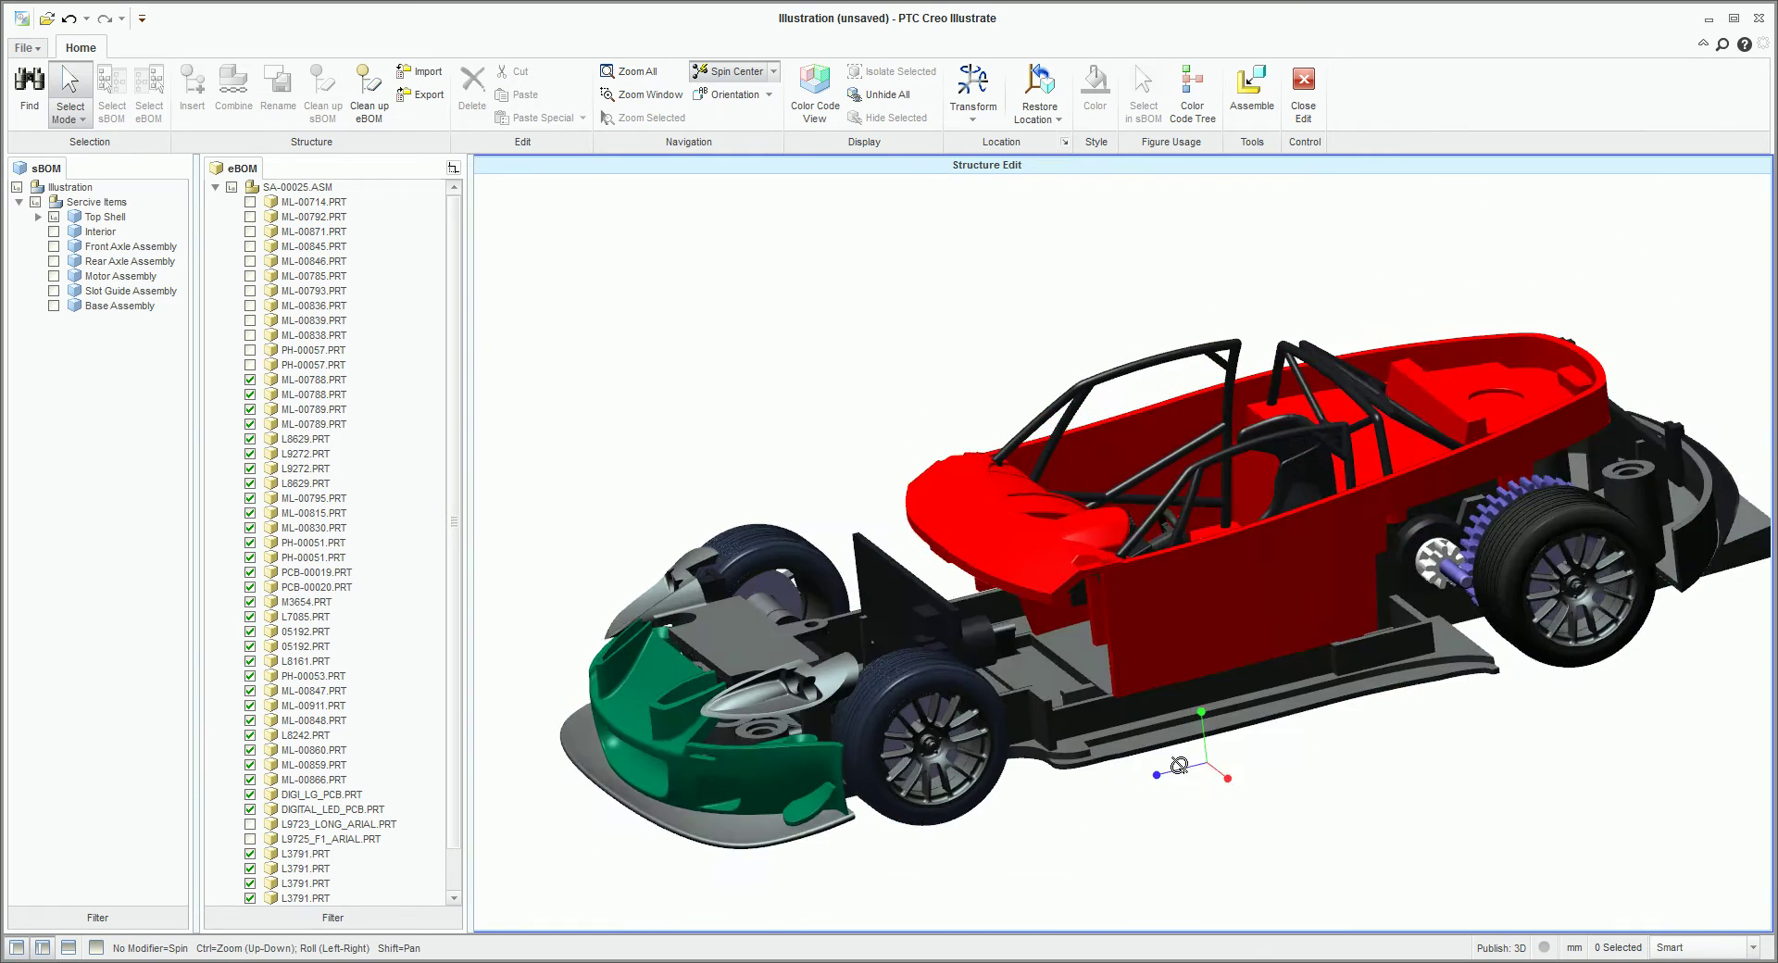
pyautogui.click(56, 218)
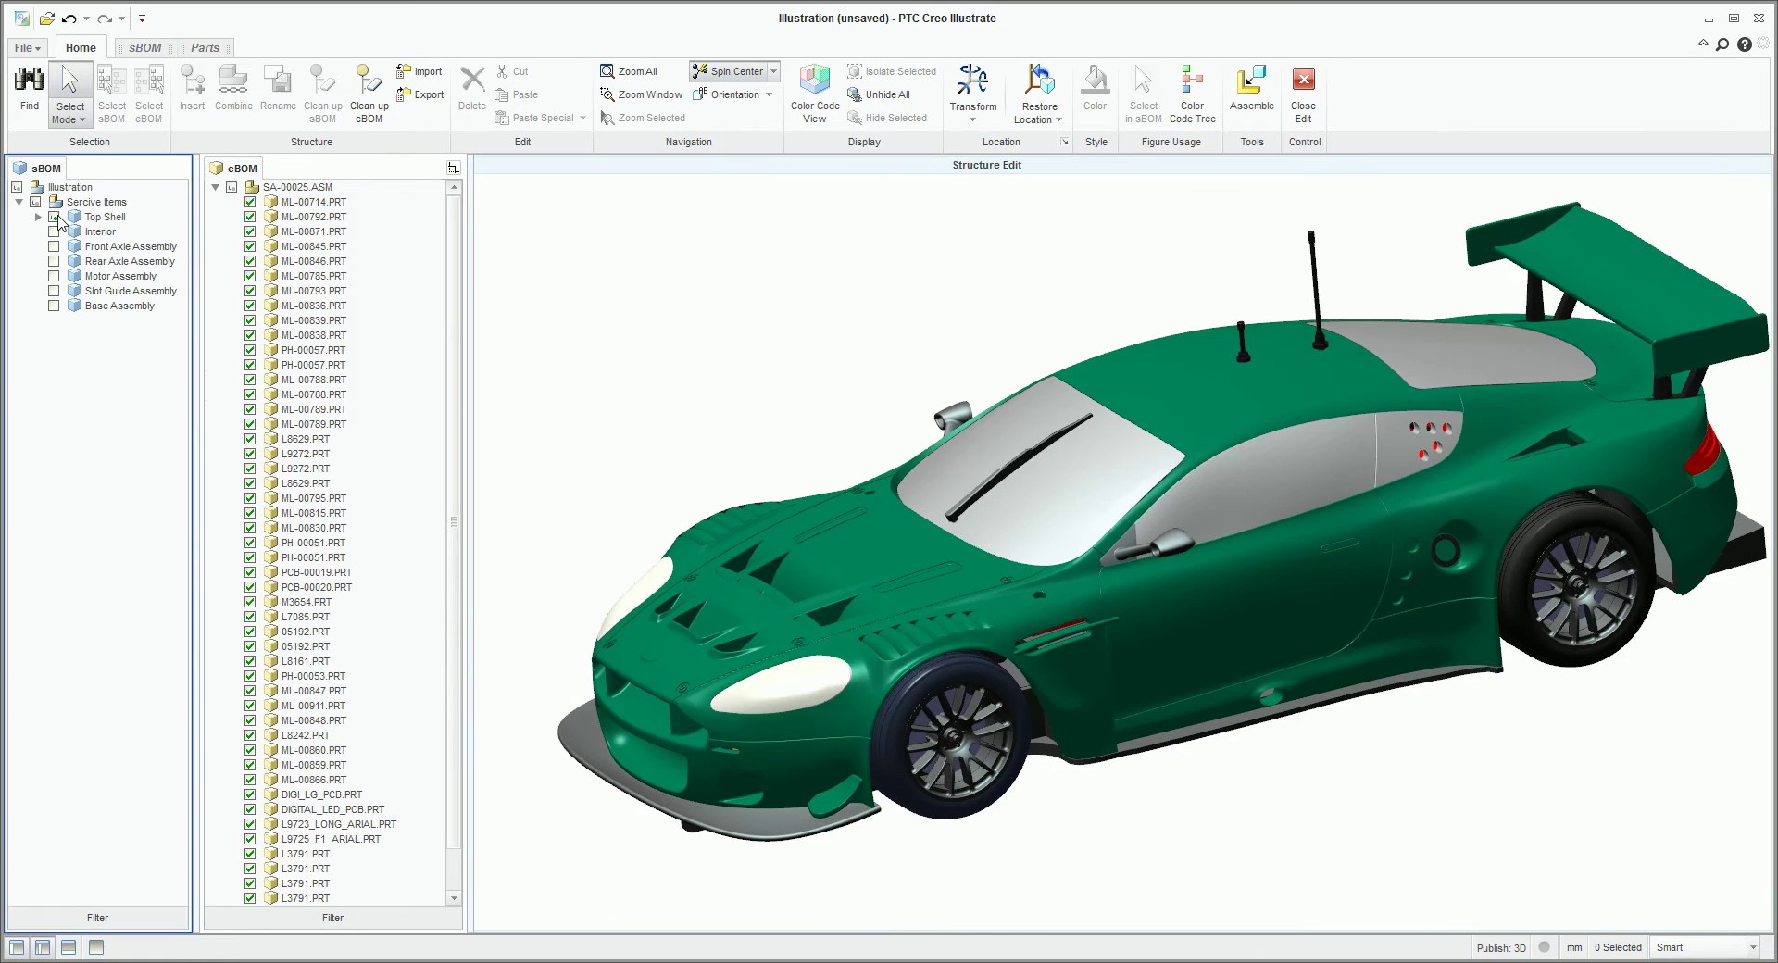
pyautogui.click(53, 219)
pyautogui.click(887, 313)
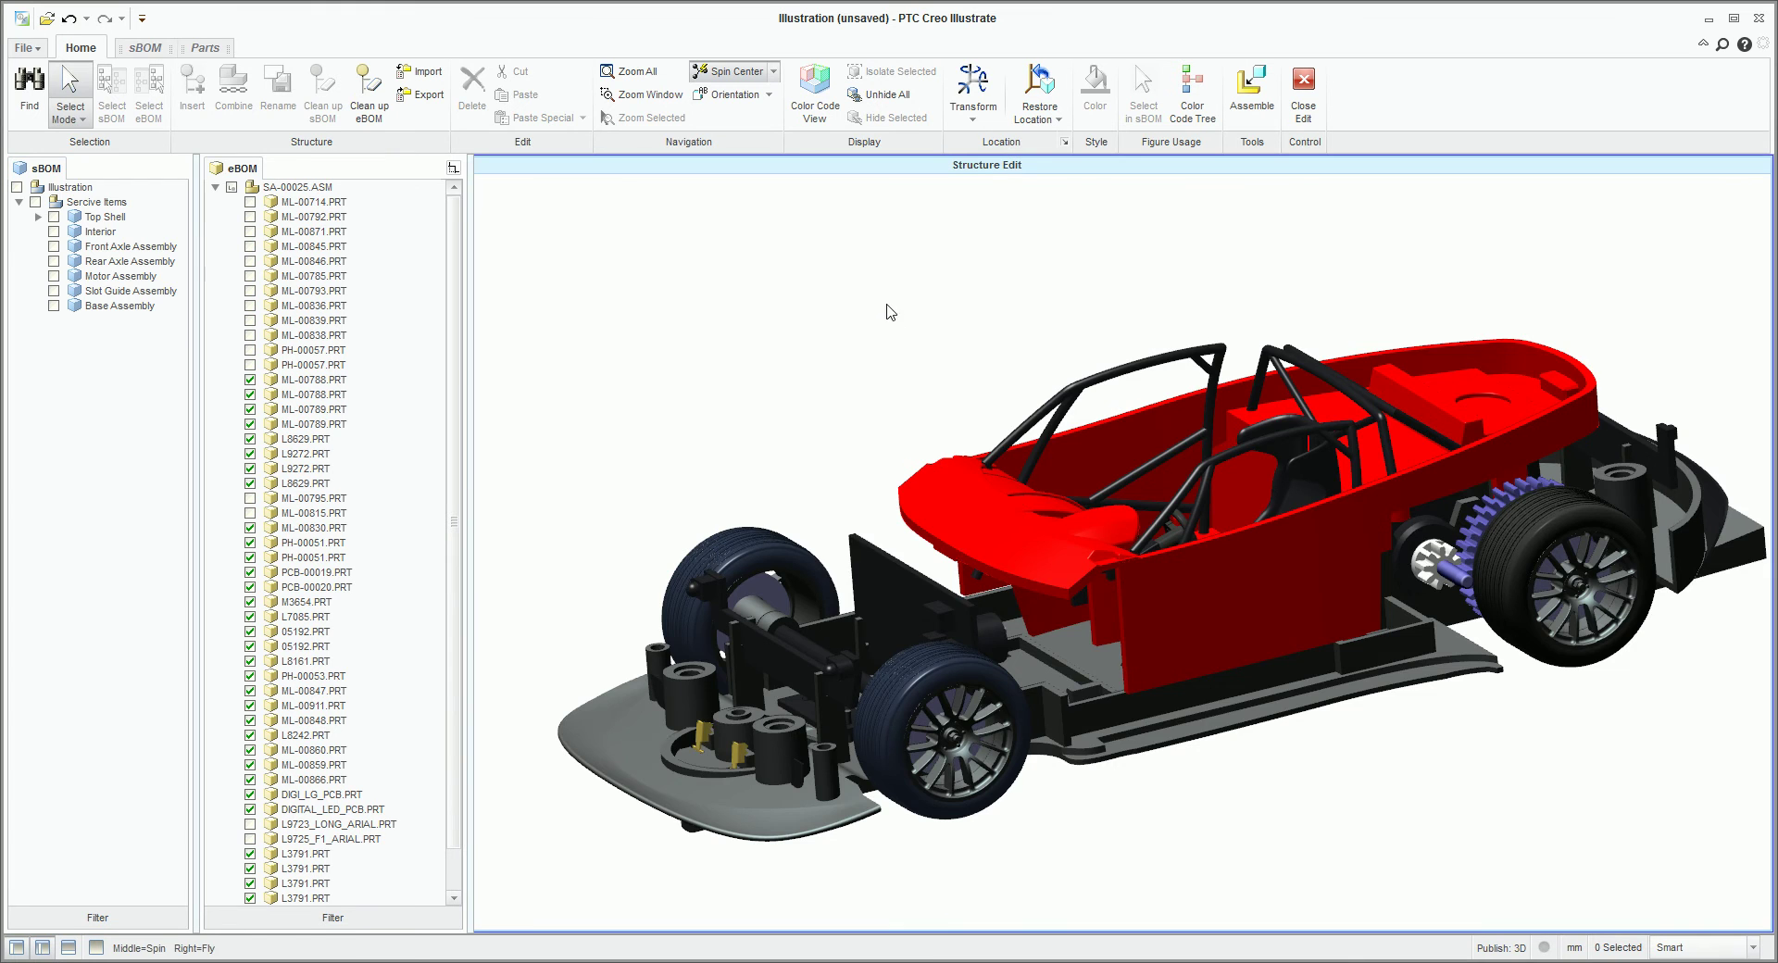
# Move the red cockpit tub, roll cage, seat and other cabin parts, ML-00847.PRT through ML-00866.PRT, into Interior and hide that group.
pyautogui.moveTo(880, 611)
pyautogui.mouseDown(button='middle')
pyautogui.moveTo(890, 664)
pyautogui.moveTo(903, 637)
pyautogui.mouseUp(button='middle')
pyautogui.moveTo(1524, 475); pyautogui.dragTo(1202, 641)
pyautogui.moveTo(1203, 640); pyautogui.dragTo(1260, 741, button='middle')
pyautogui.keyDown('ctrl'); pyautogui.click(276, 719); pyautogui.keyUp('ctrl')
pyautogui.moveTo(299, 699); pyautogui.dragTo(159, 366)
pyautogui.moveTo(107, 239); pyautogui.dragTo(101, 234)
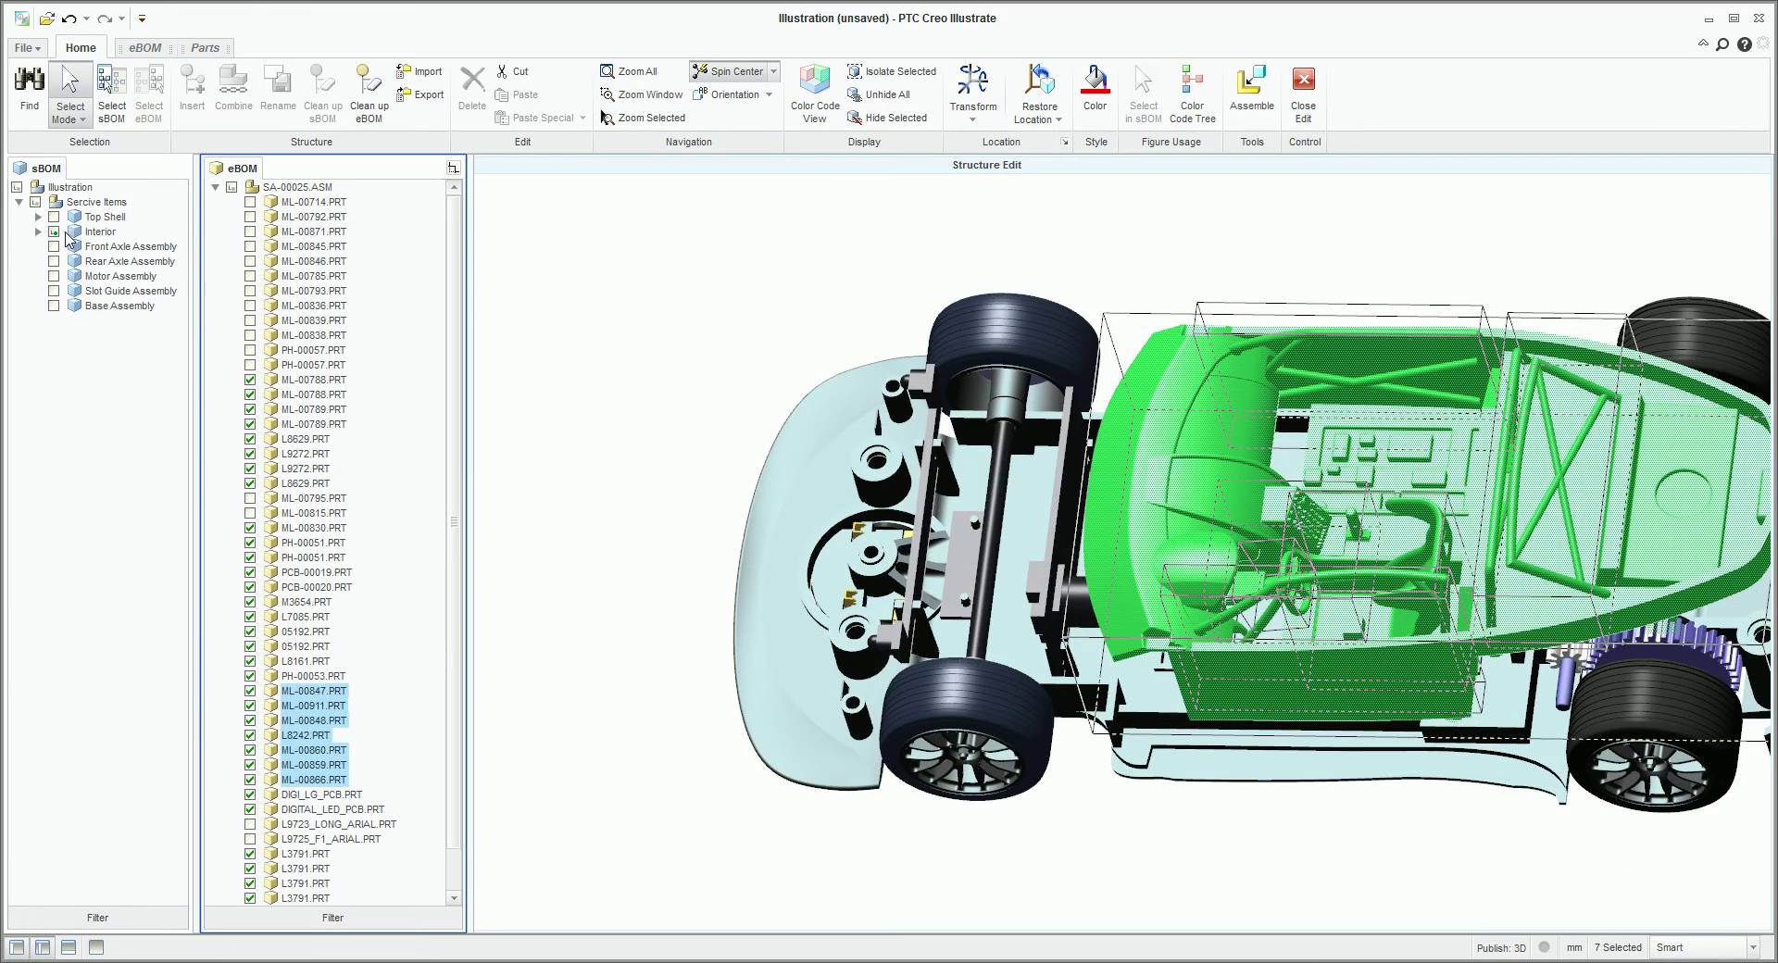
pyautogui.click(54, 232)
# Show the car's floor pan ML-00830.PRT and move it from the eBOM into Base Assembly.
pyautogui.click(608, 392)
pyautogui.moveTo(608, 392); pyautogui.dragTo(893, 343, button='middle')
pyautogui.moveTo(980, 250); pyautogui.dragTo(861, 356)
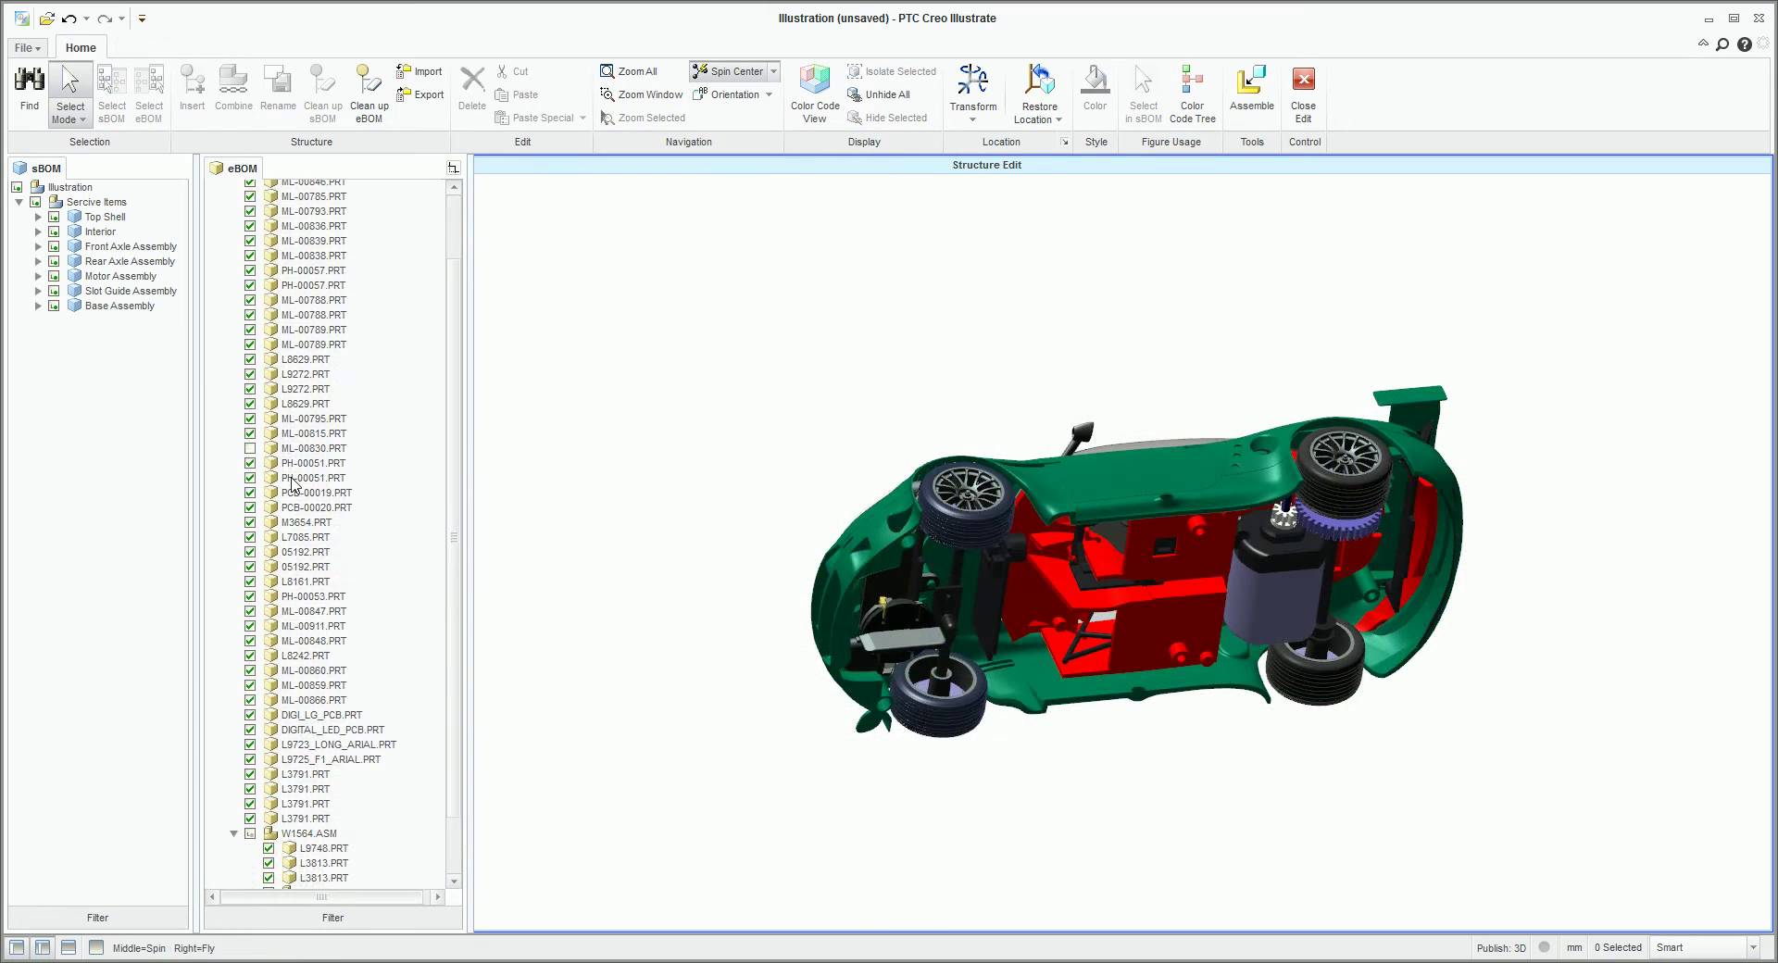
pyautogui.click(250, 448)
pyautogui.click(313, 448)
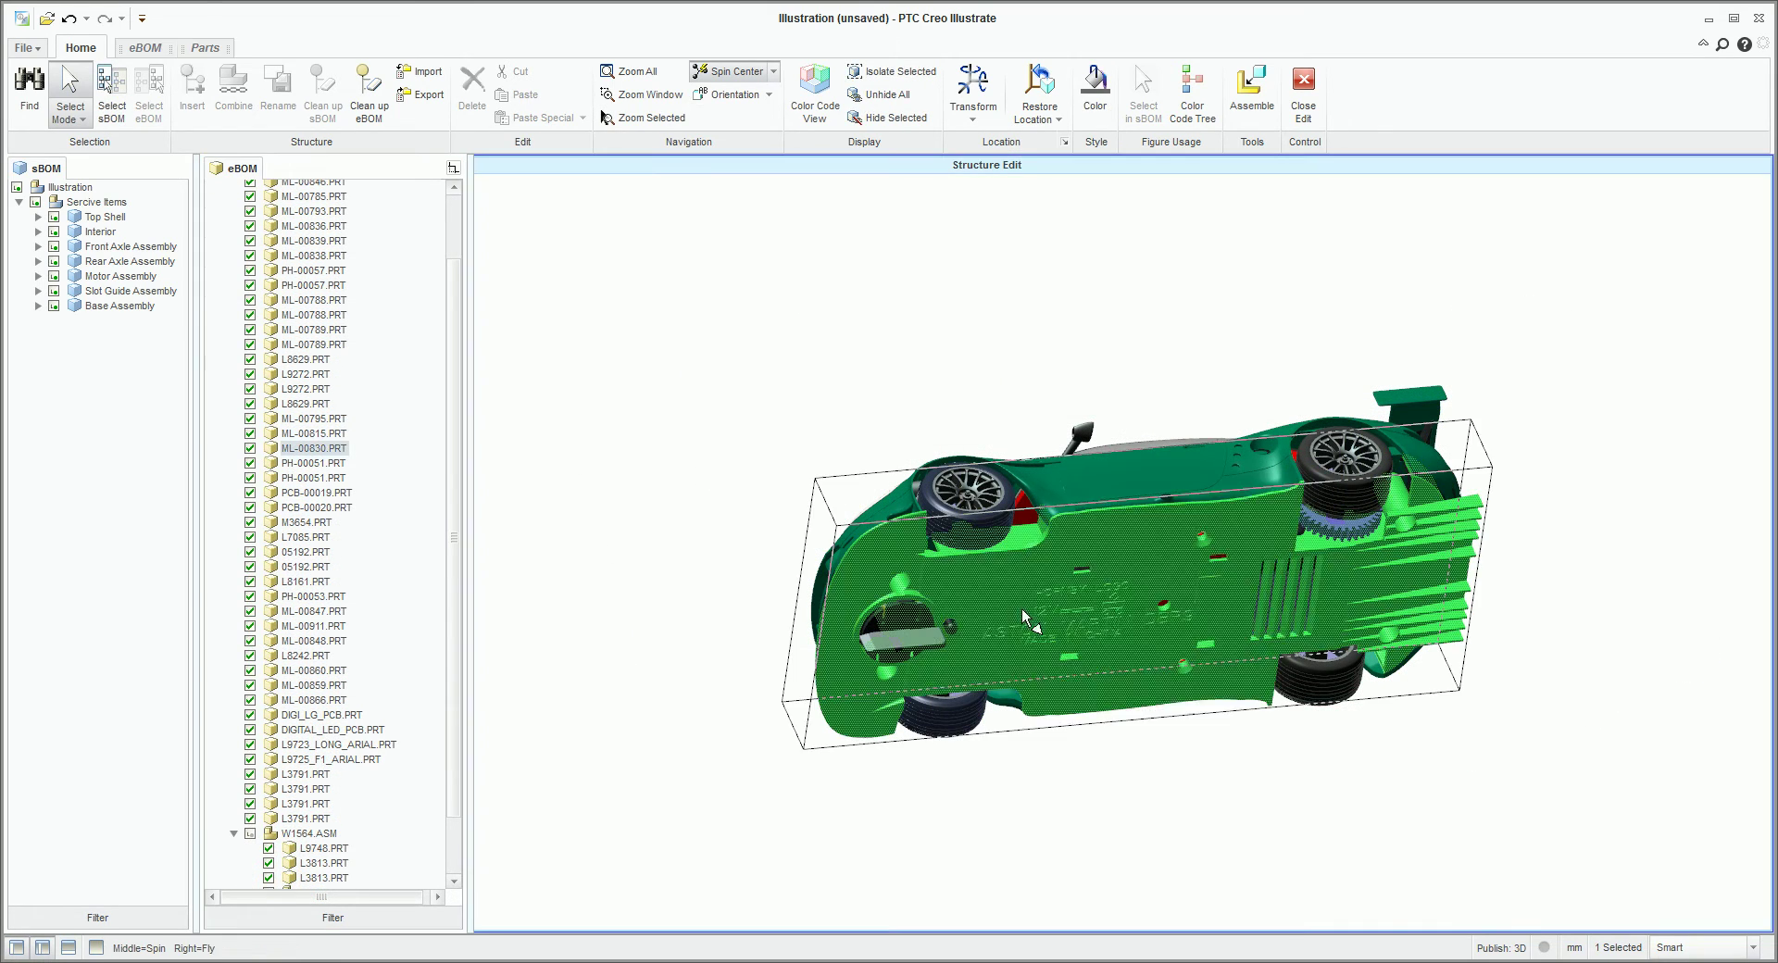
pyautogui.moveTo(318, 451); pyautogui.dragTo(127, 317)
pyautogui.click(756, 393)
pyautogui.moveTo(1064, 564); pyautogui.dragTo(1131, 635, button='middle')
pyautogui.moveTo(987, 248); pyautogui.dragTo(980, 252, button='middle')
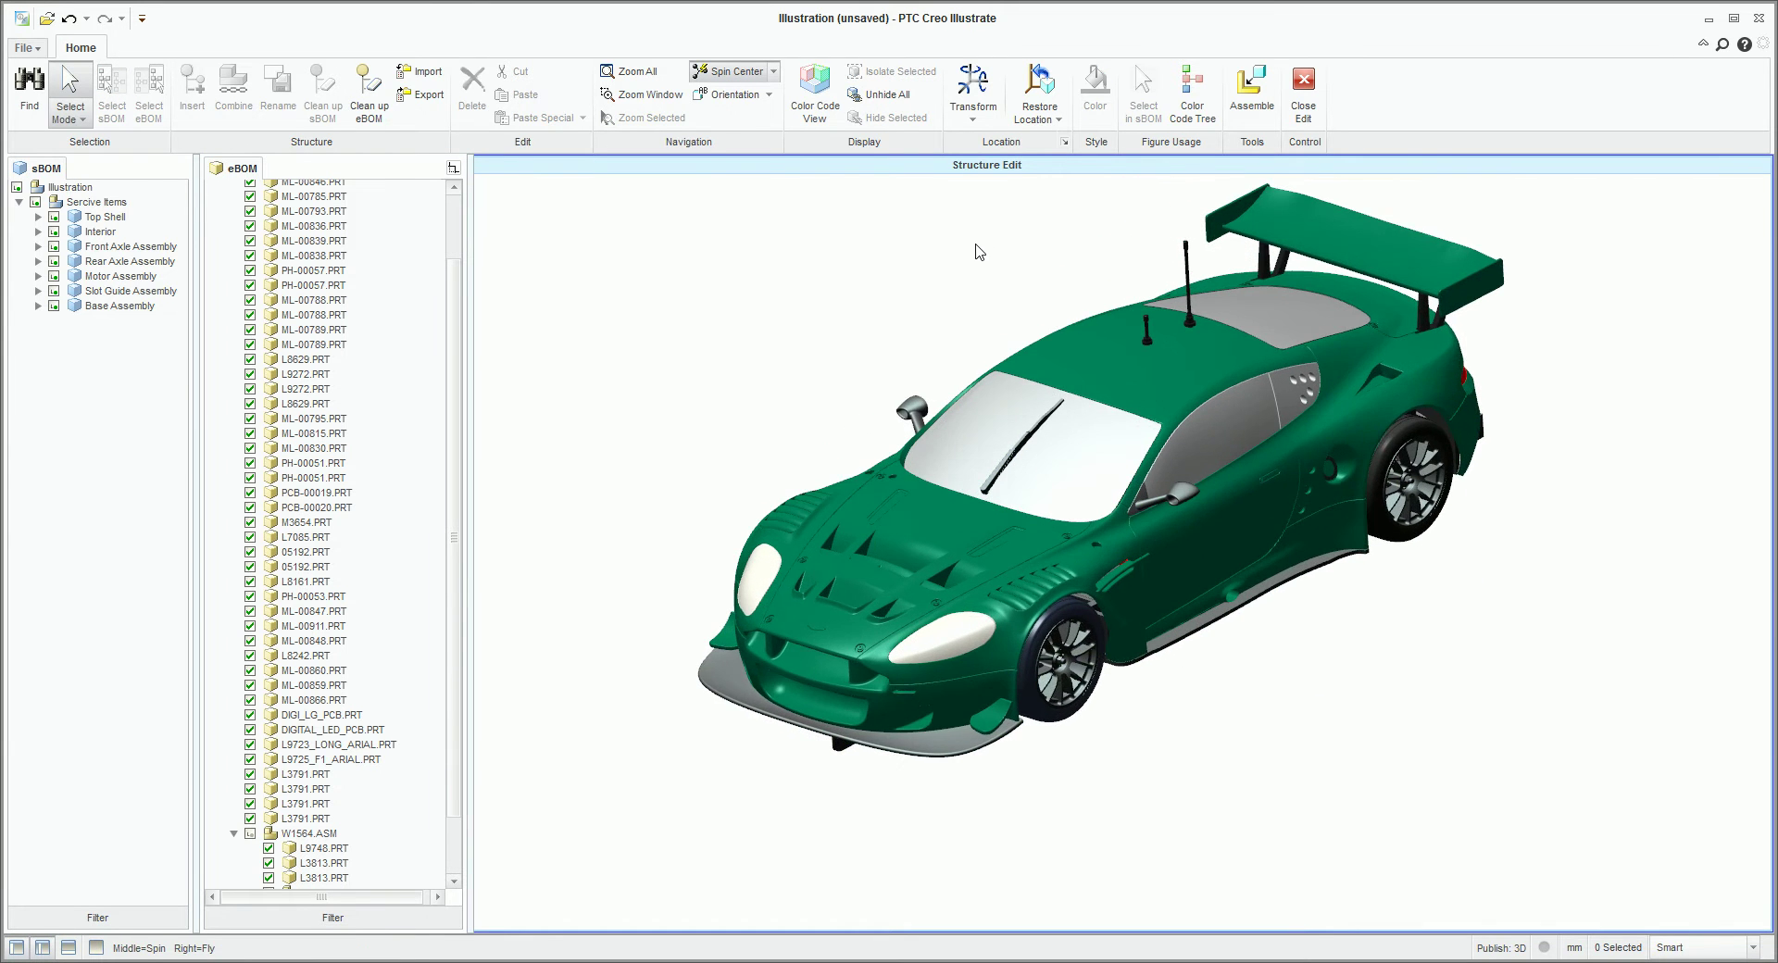
# Highlight each service group of the sBOM in turn, from Top Shell to Base Assembly, to check its parts on the car.
pyautogui.click(97, 219)
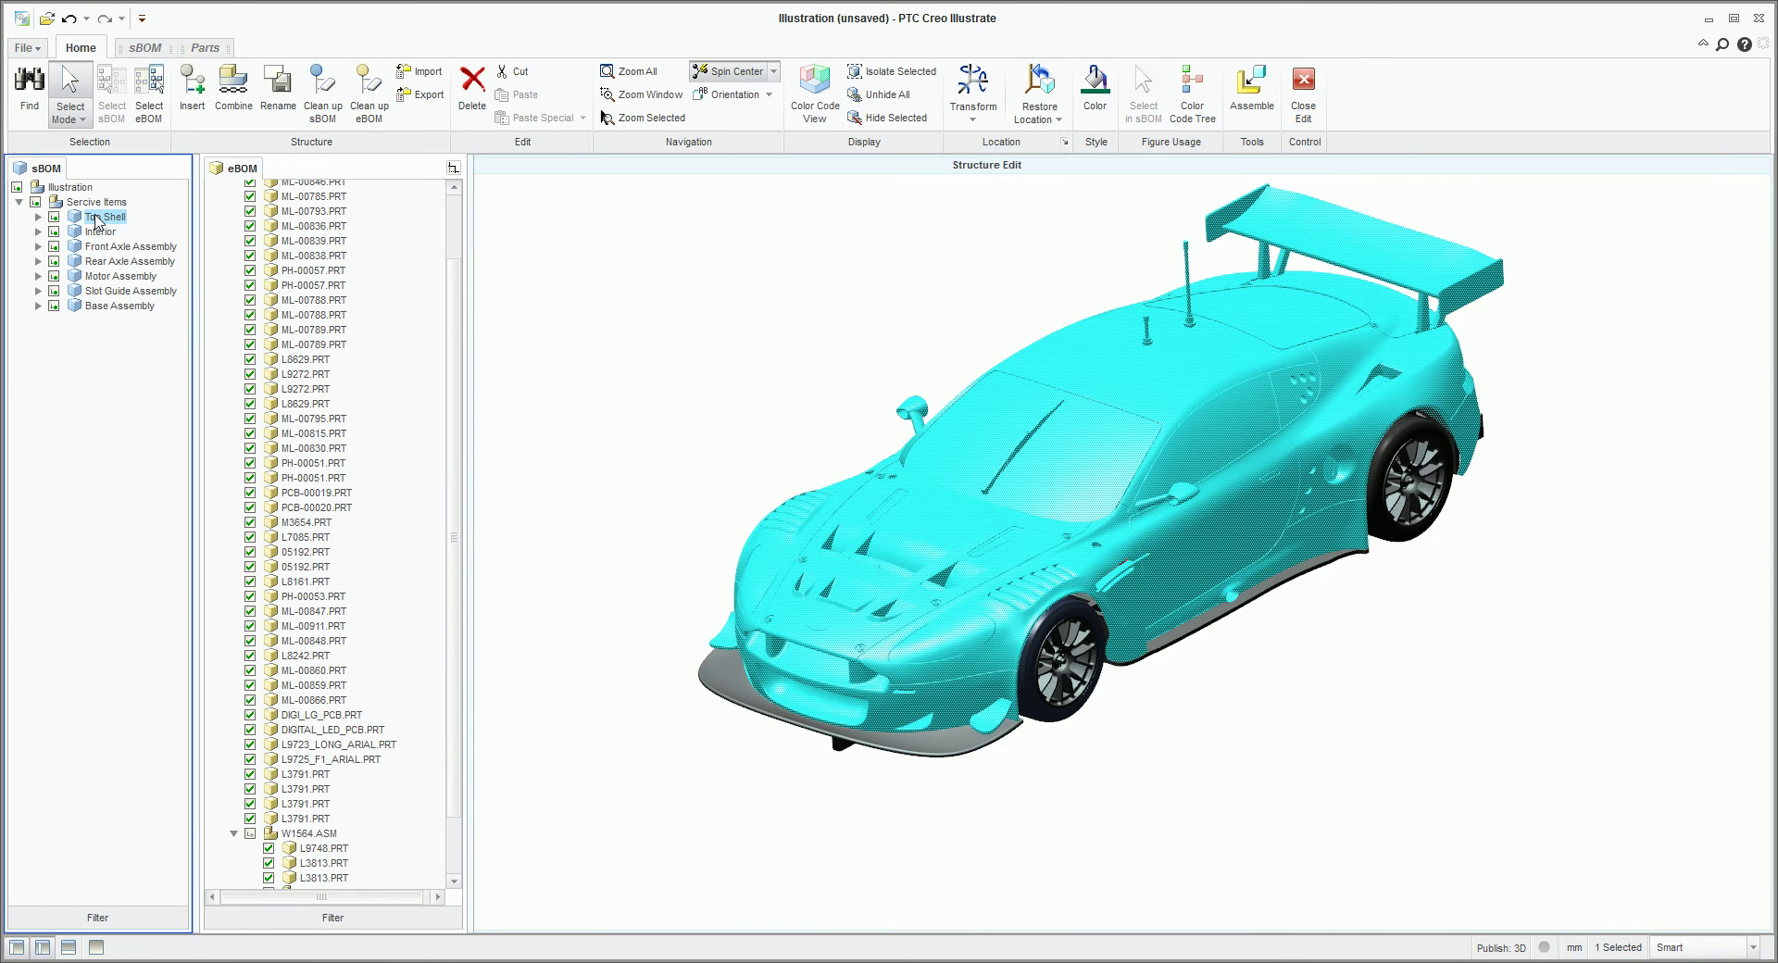
pyautogui.click(100, 234)
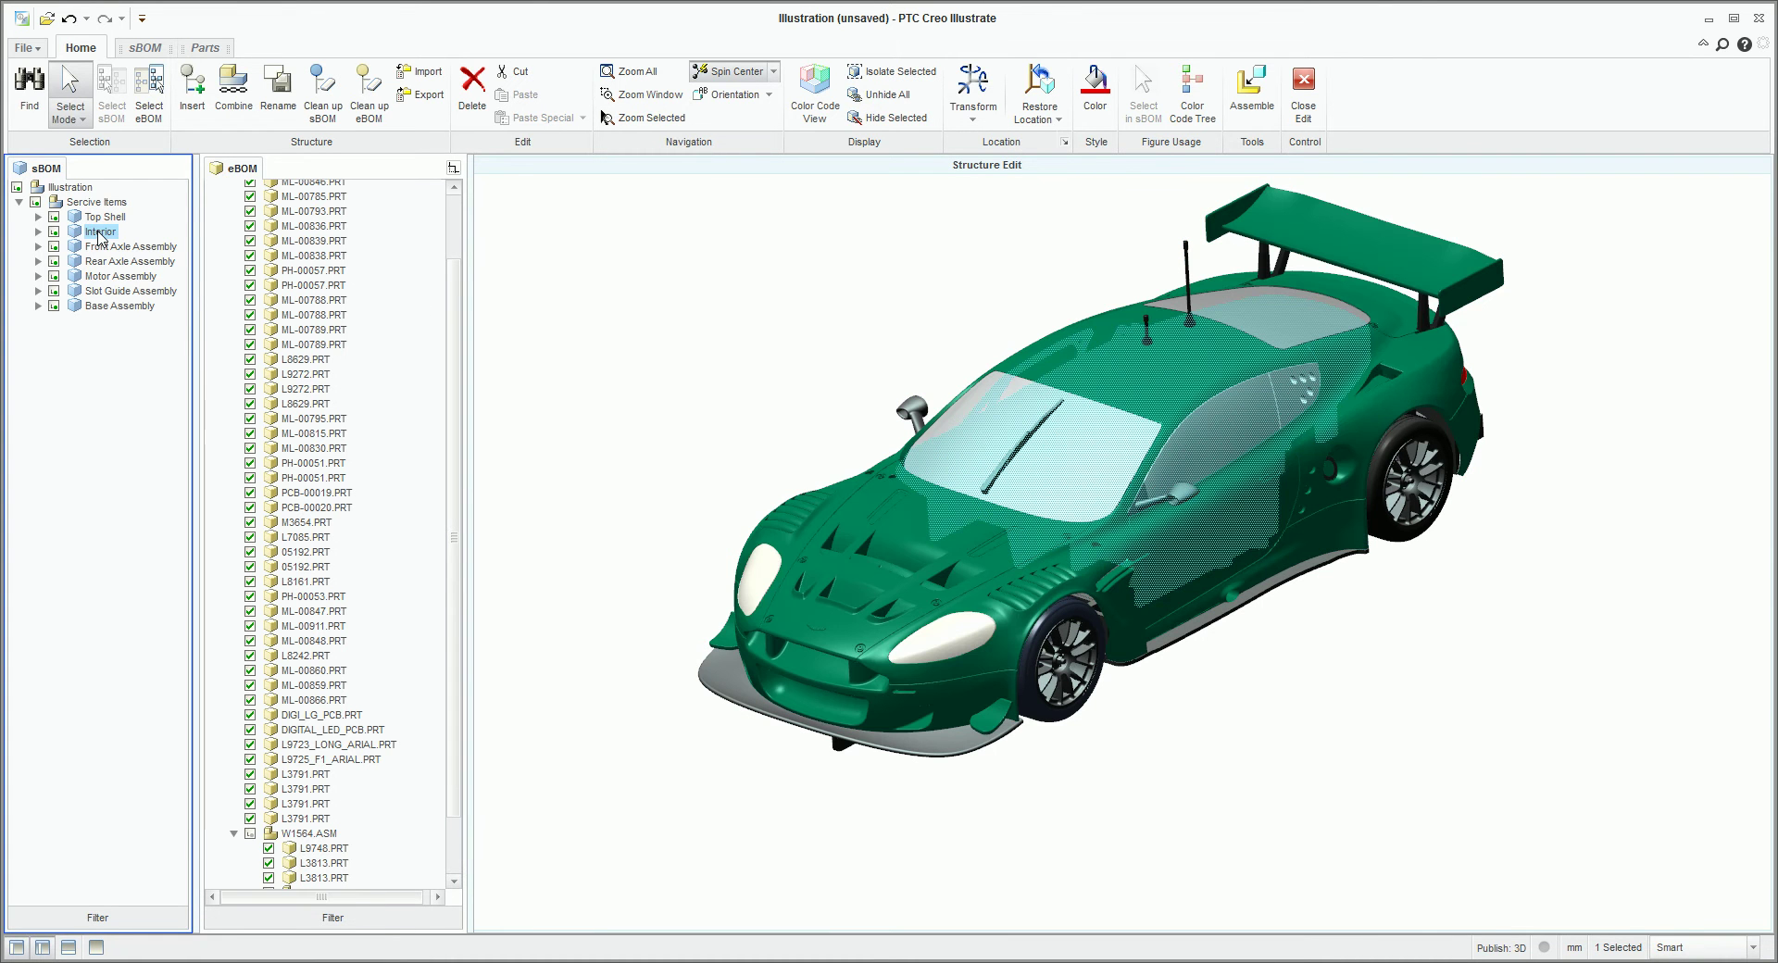
pyautogui.click(101, 247)
pyautogui.click(102, 262)
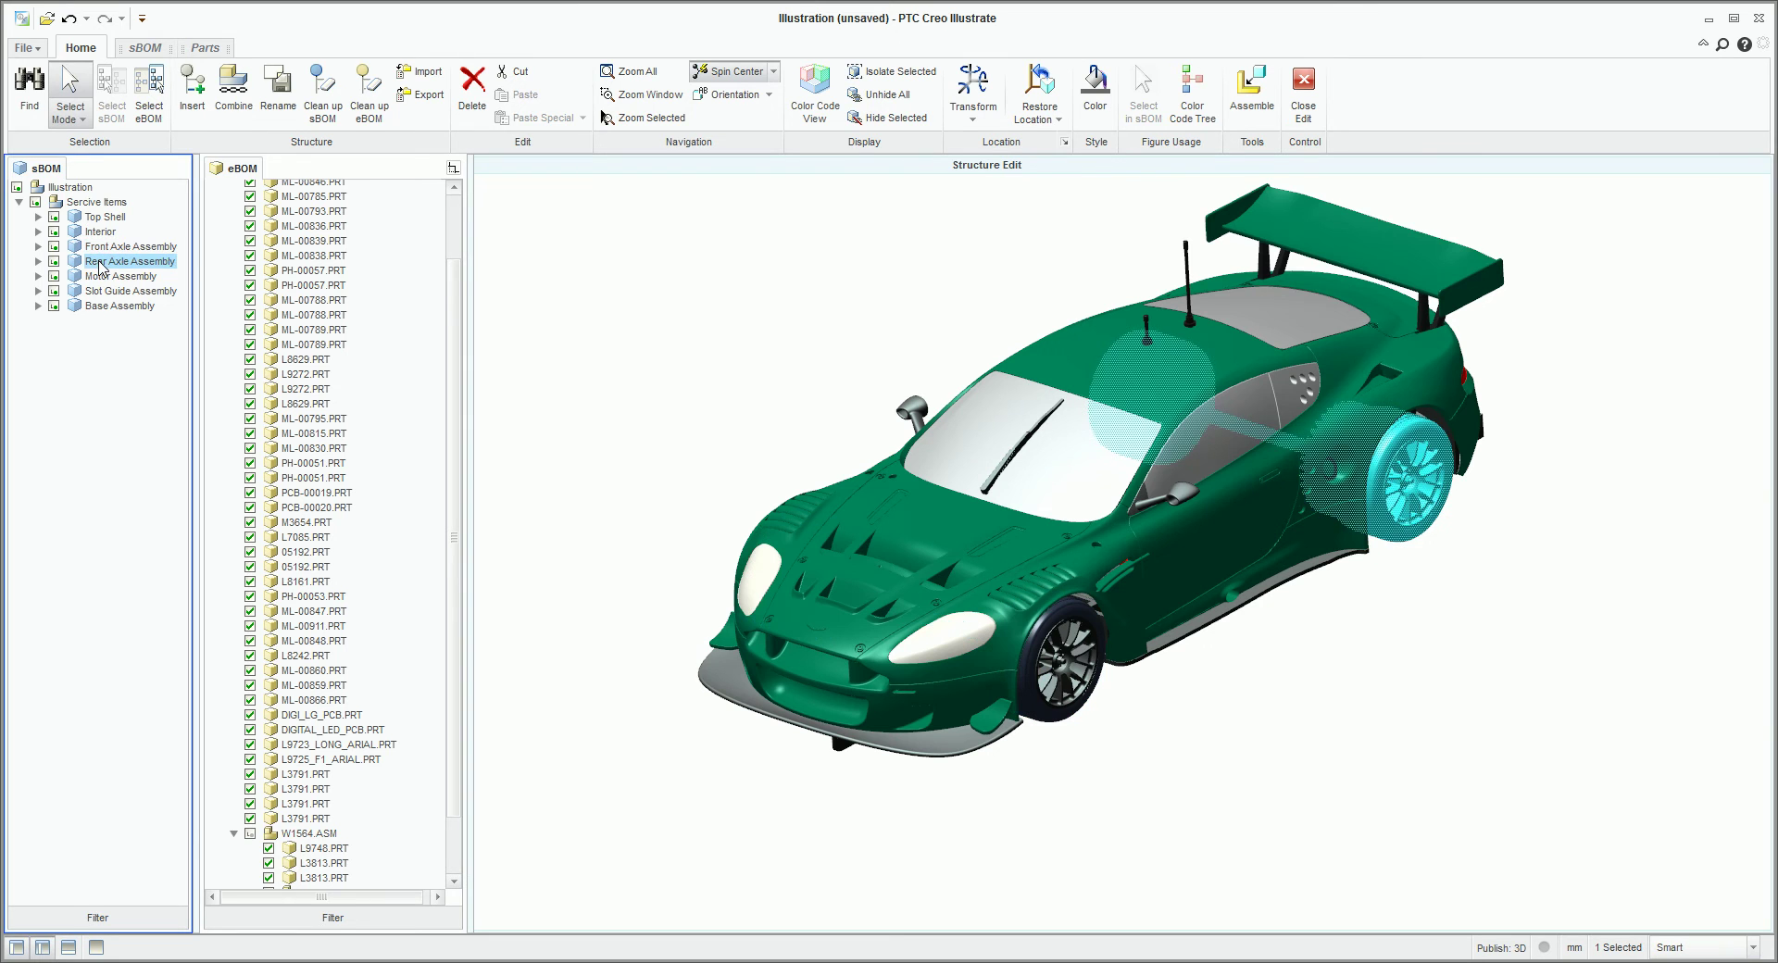
pyautogui.click(103, 276)
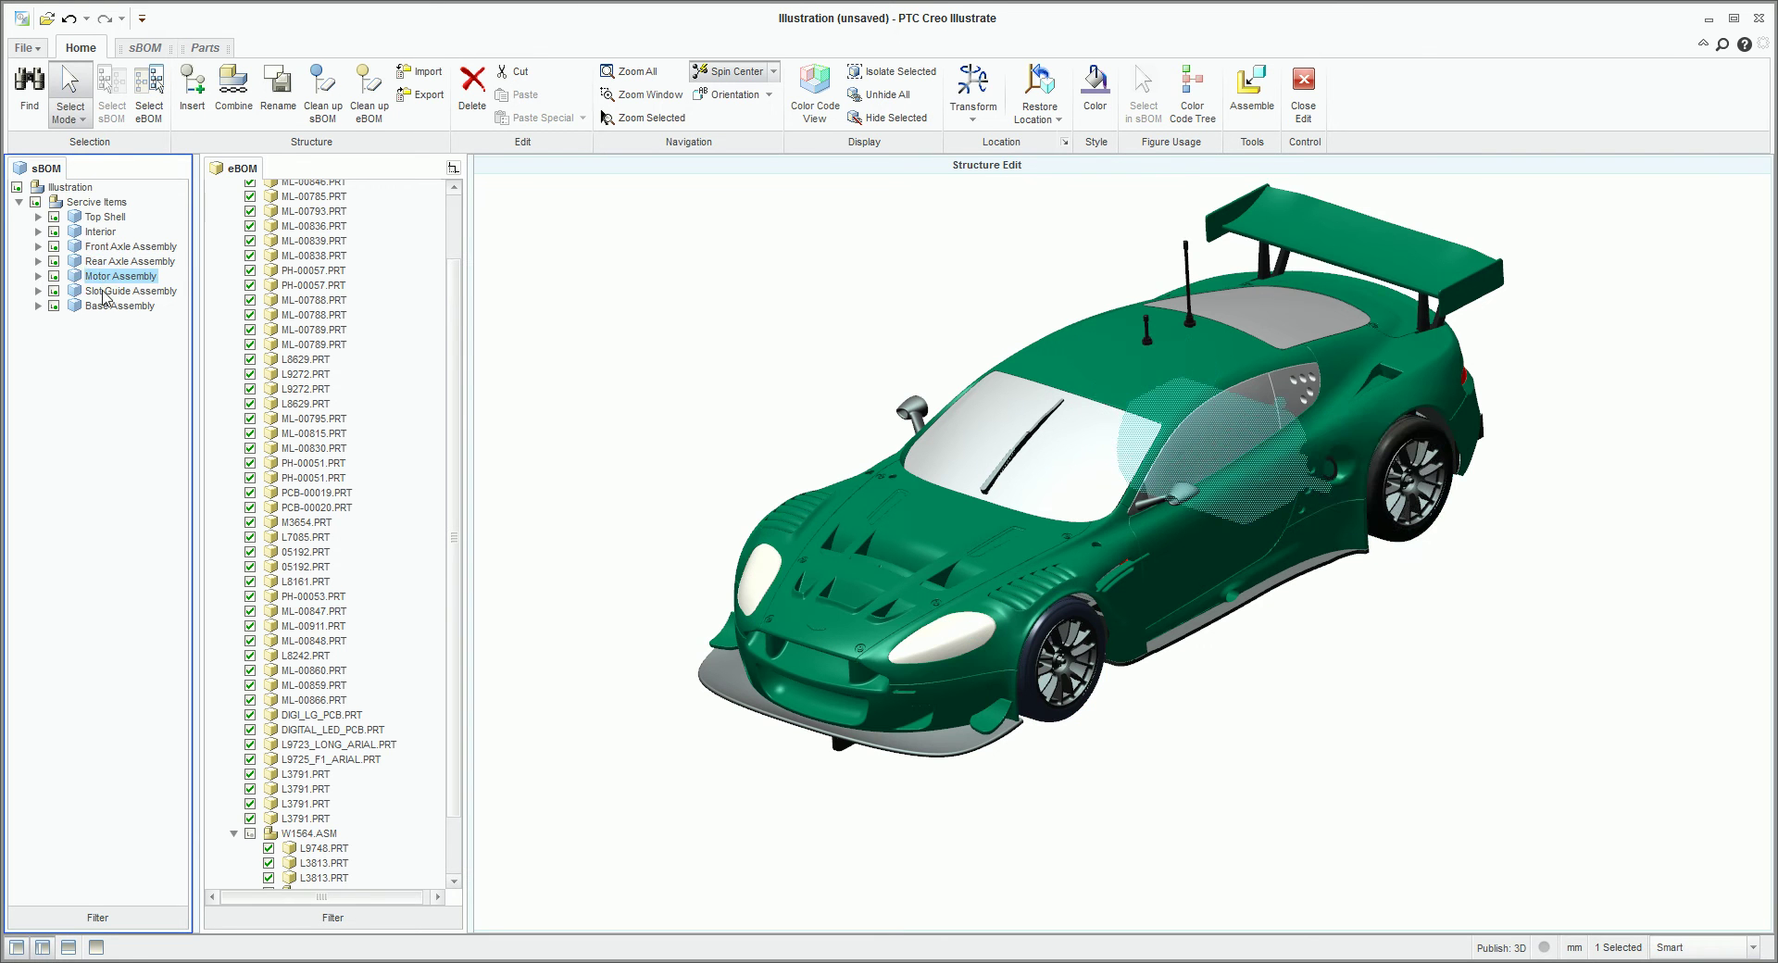
pyautogui.click(104, 292)
pyautogui.click(104, 307)
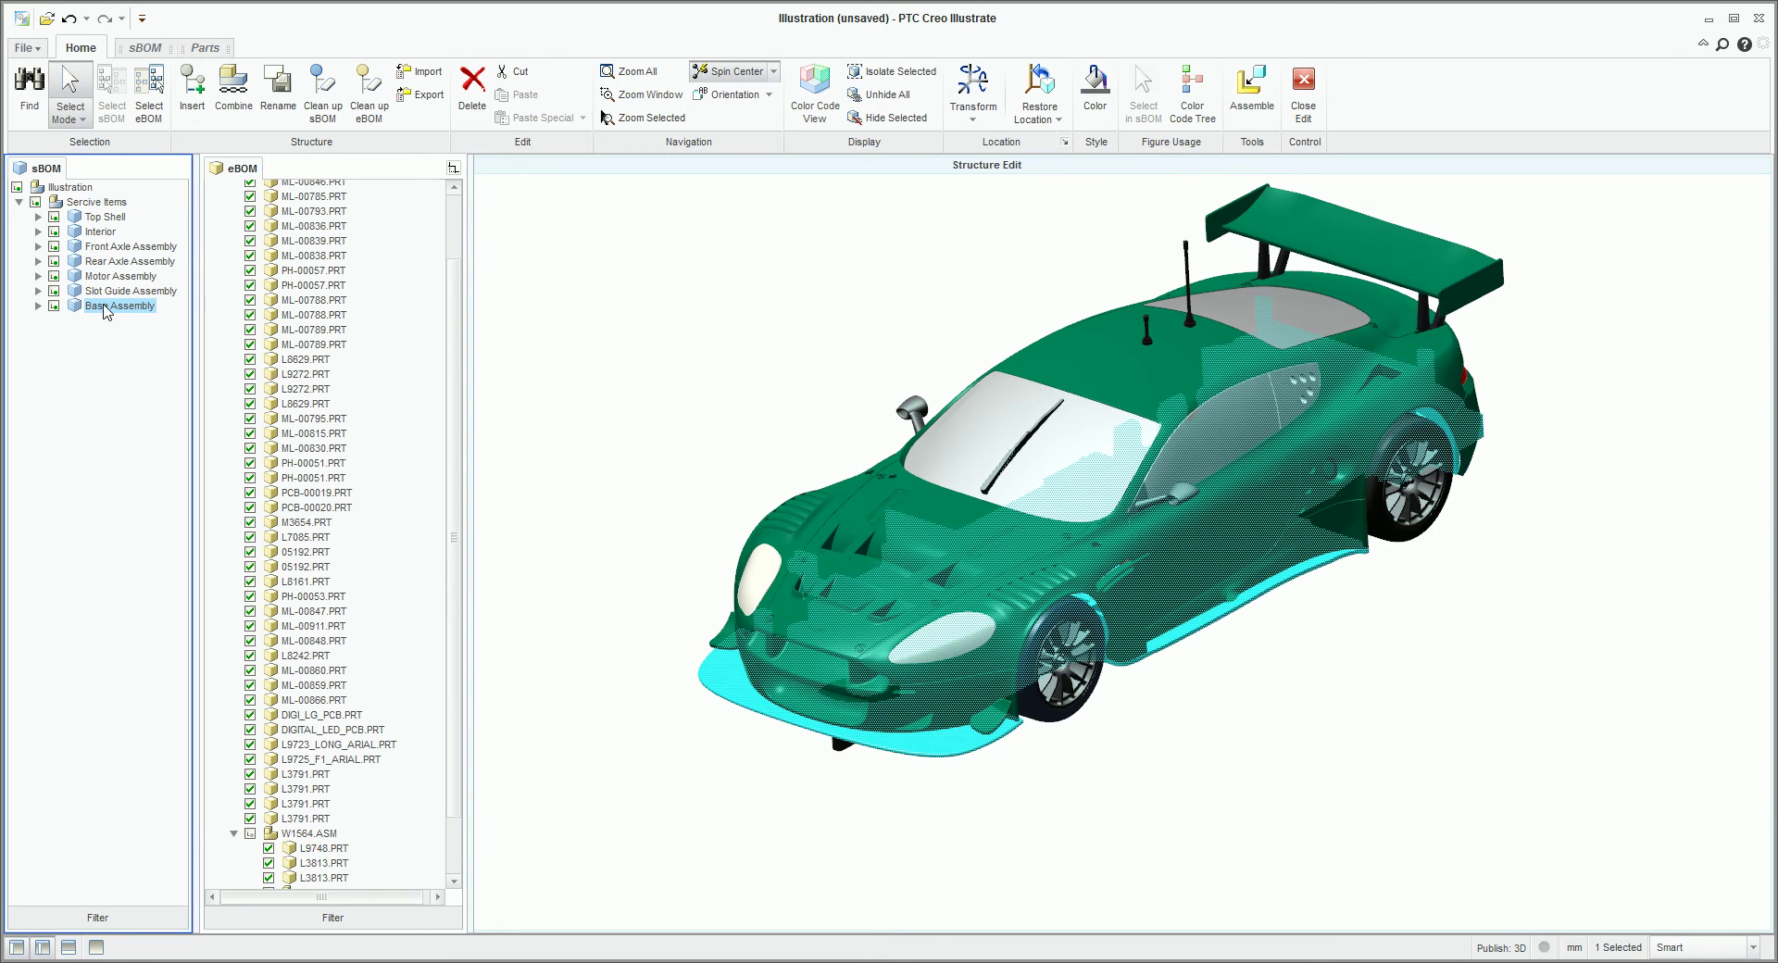
pyautogui.click(635, 371)
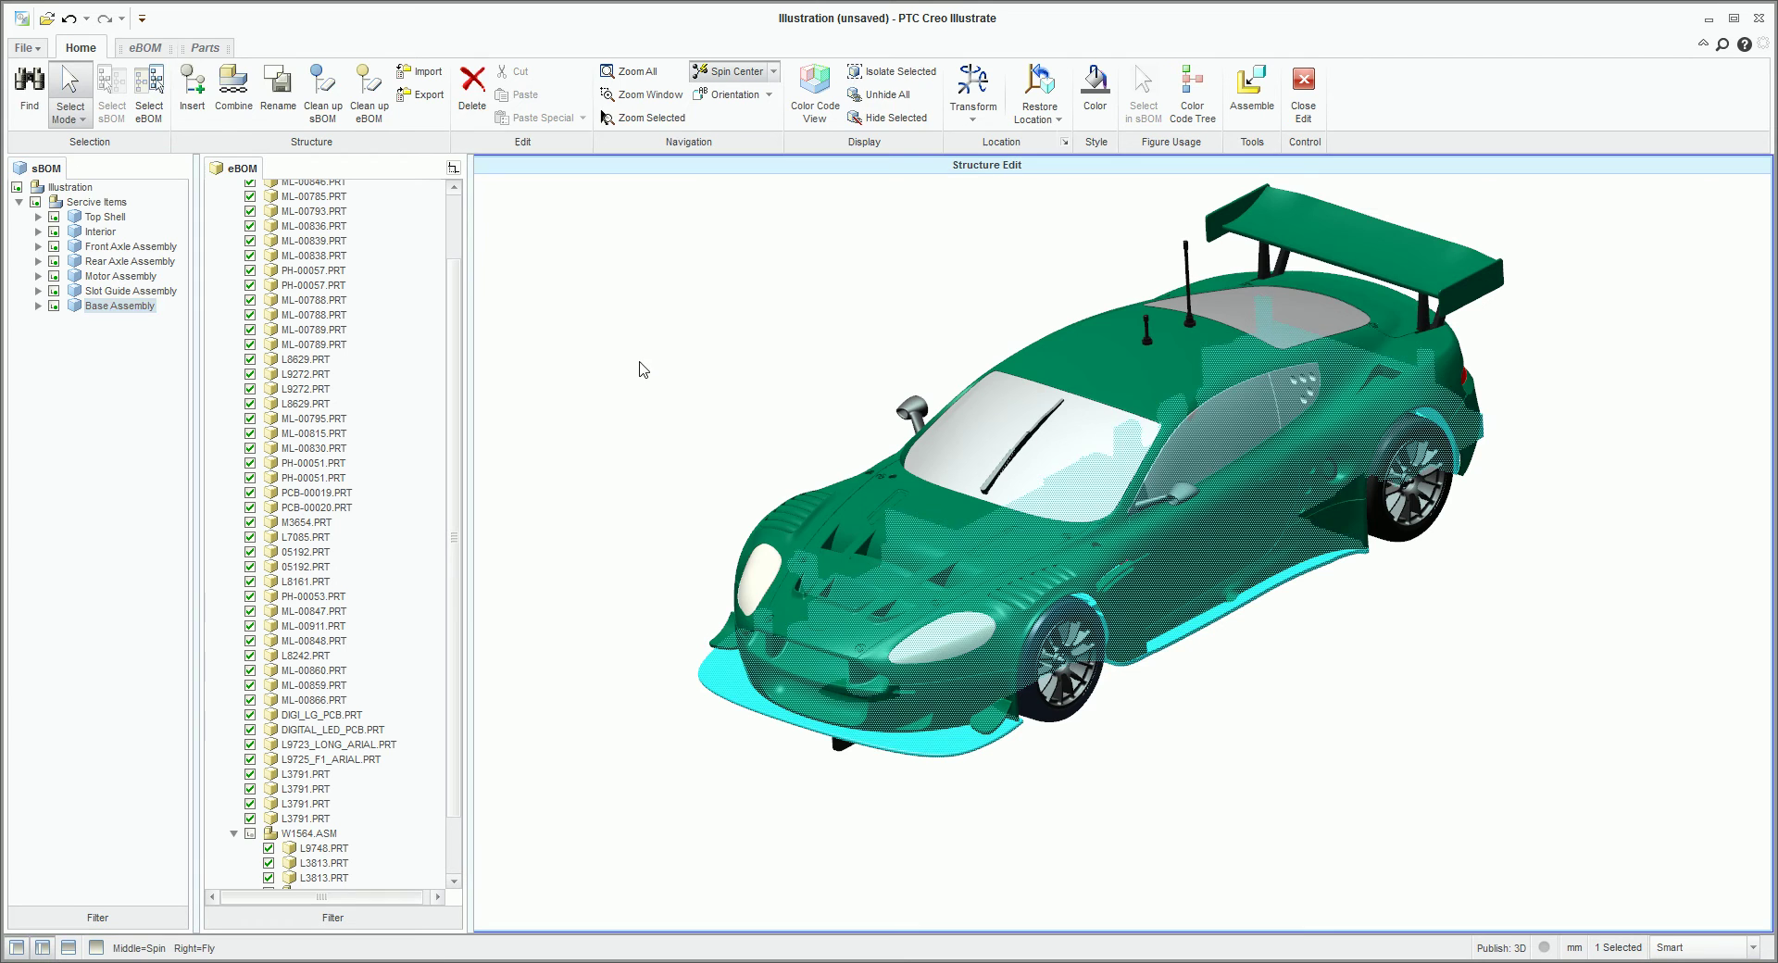
# Finish structure editing and show all Illustration parts in Figure 1 with the View Content pane hidden.
pyautogui.click(1304, 111)
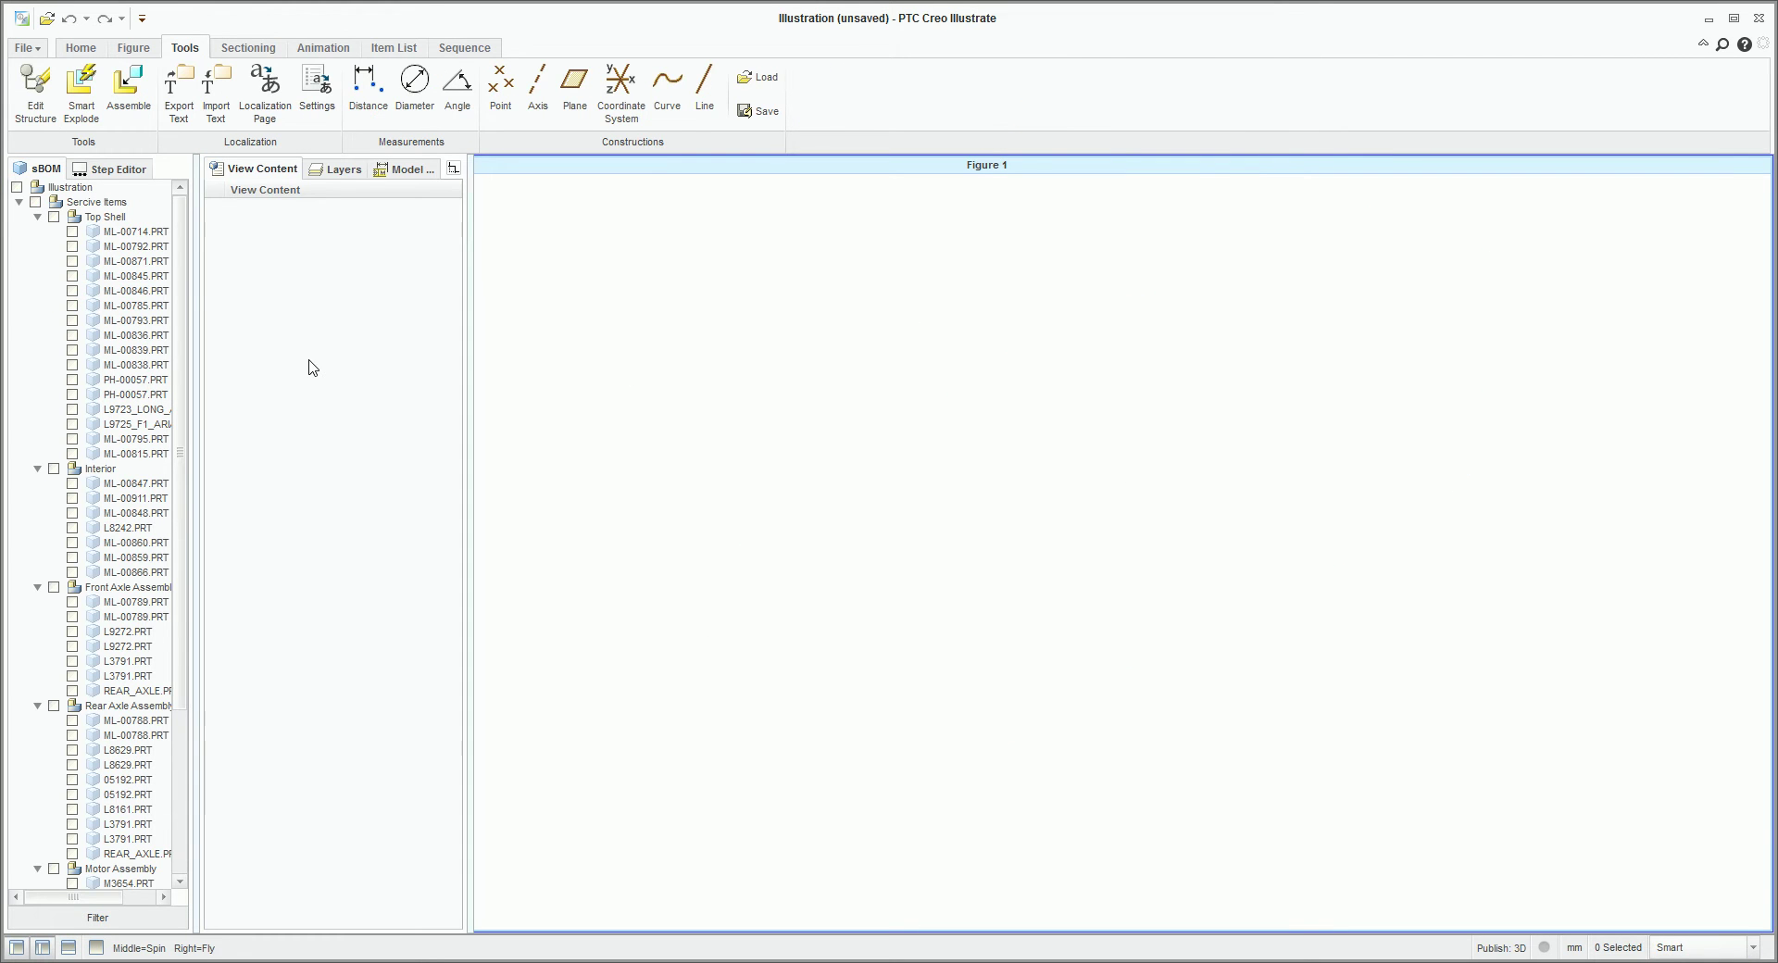
pyautogui.click(17, 187)
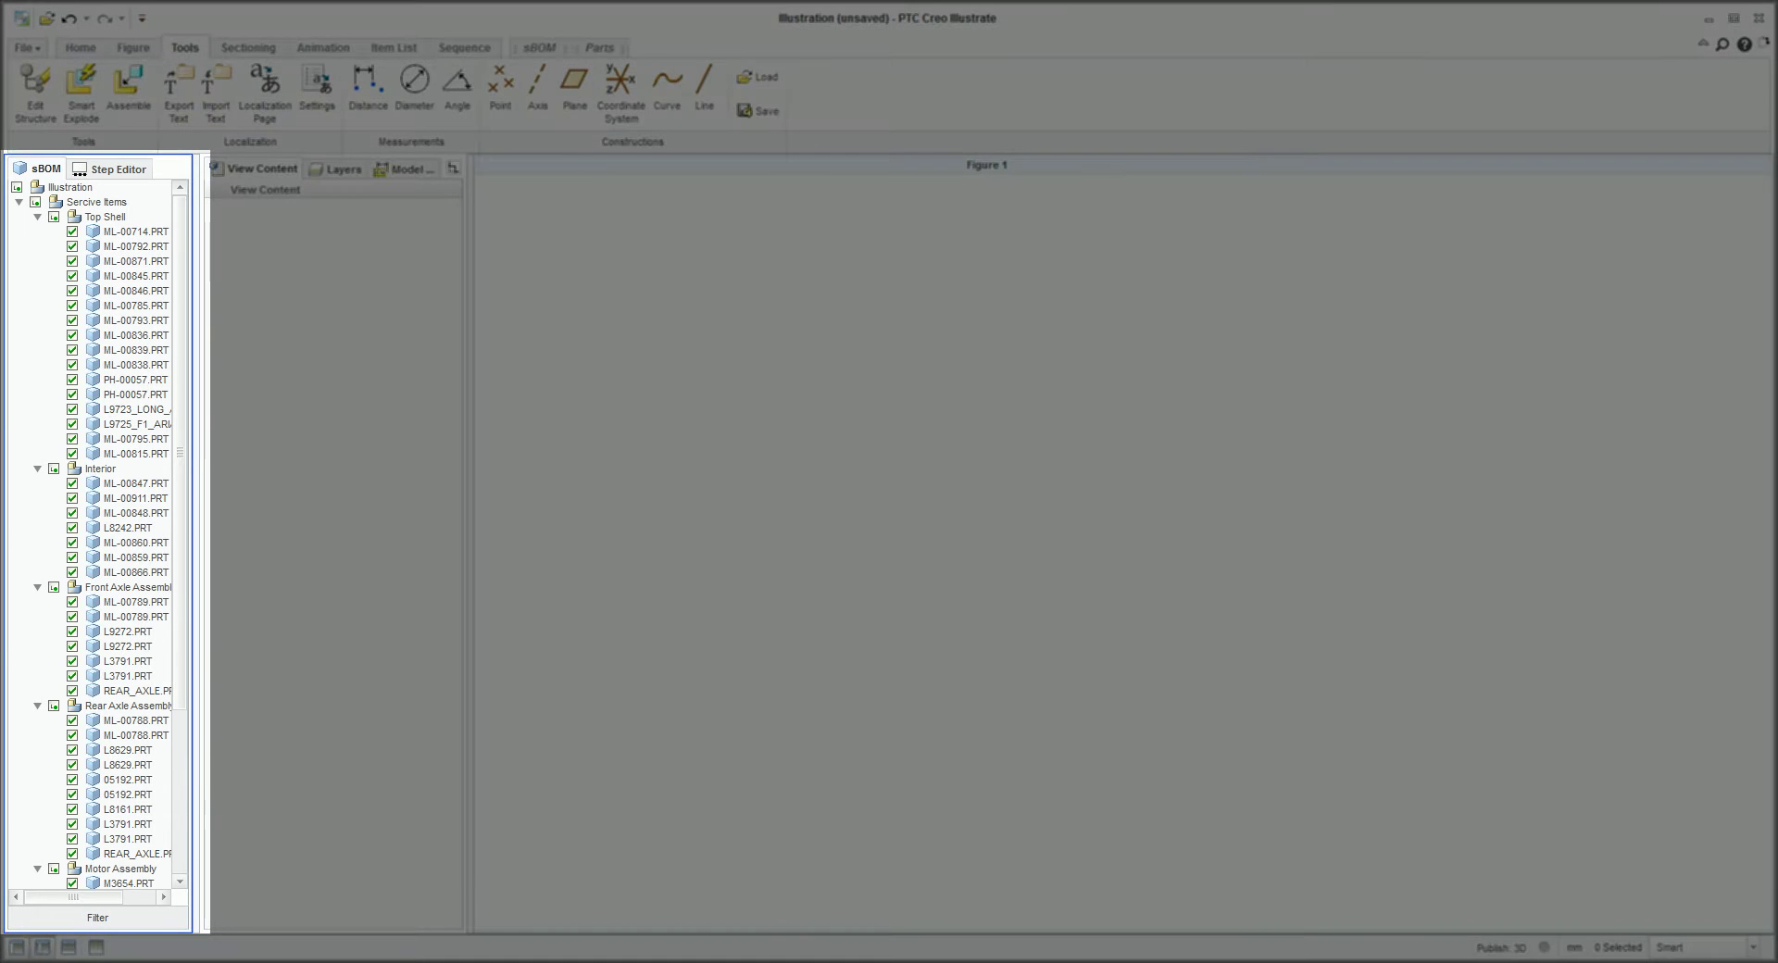
pyautogui.click(43, 946)
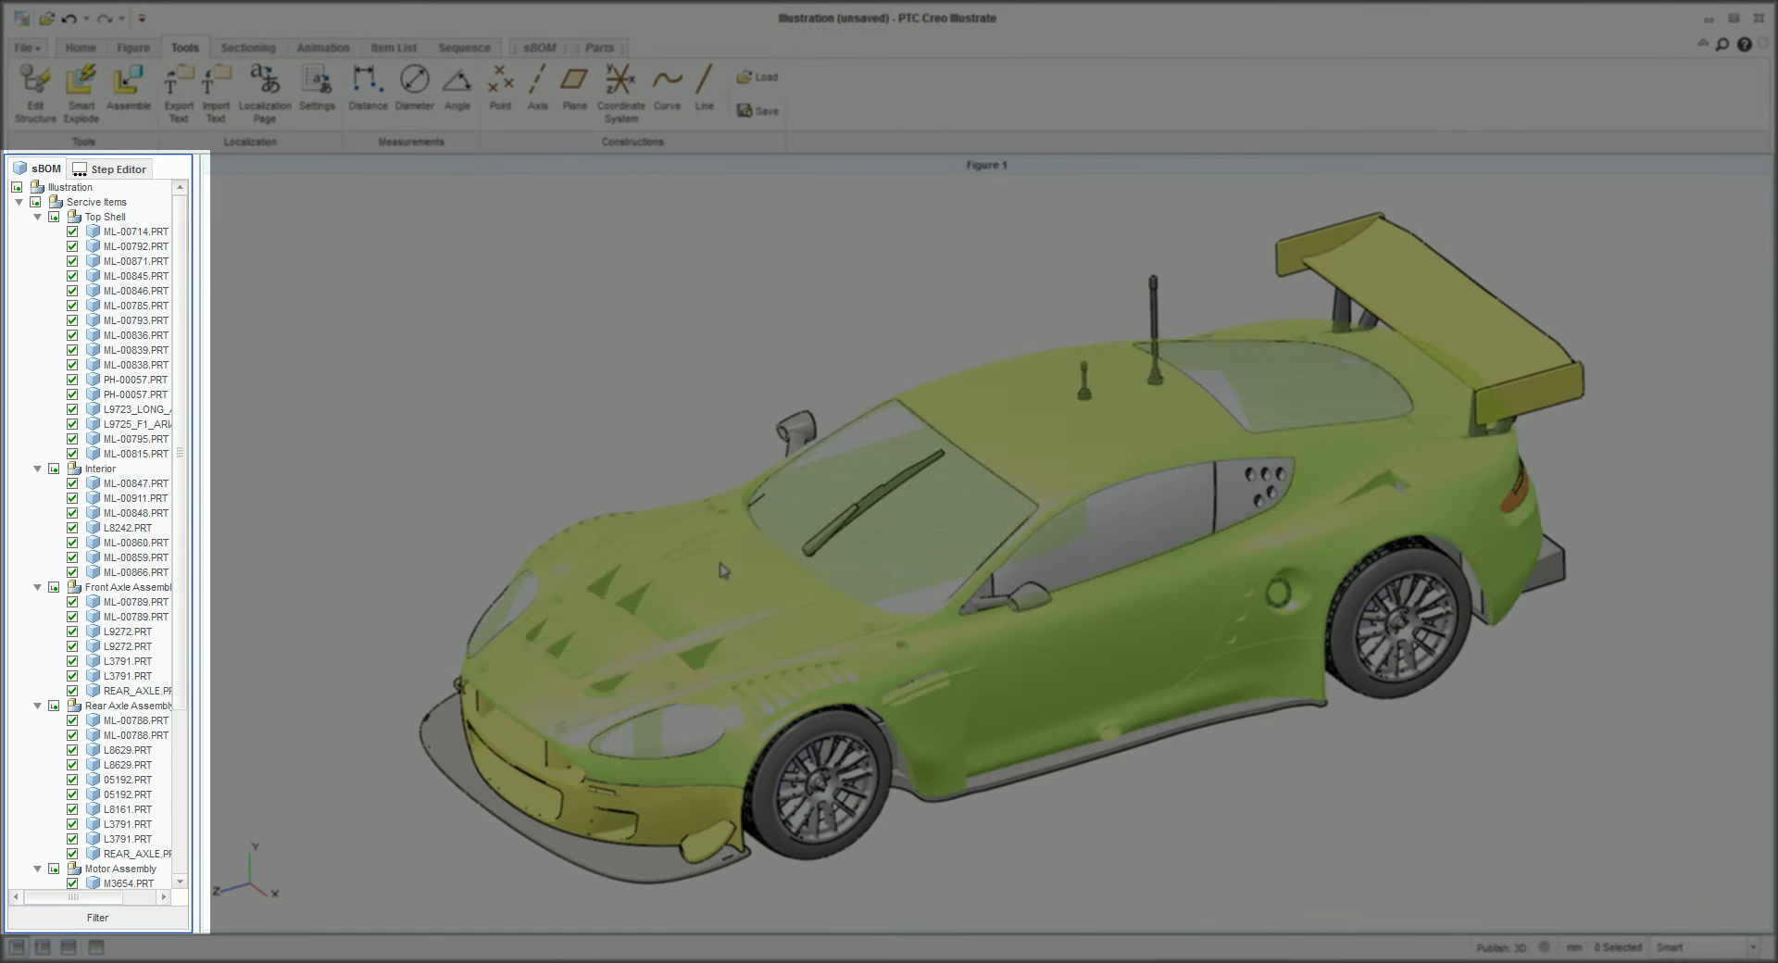
# Collapse every service group in the sBOM tree, from Top Shell to Base Assembly.
pyautogui.click(38, 217)
pyautogui.click(37, 232)
pyautogui.click(37, 246)
pyautogui.click(37, 262)
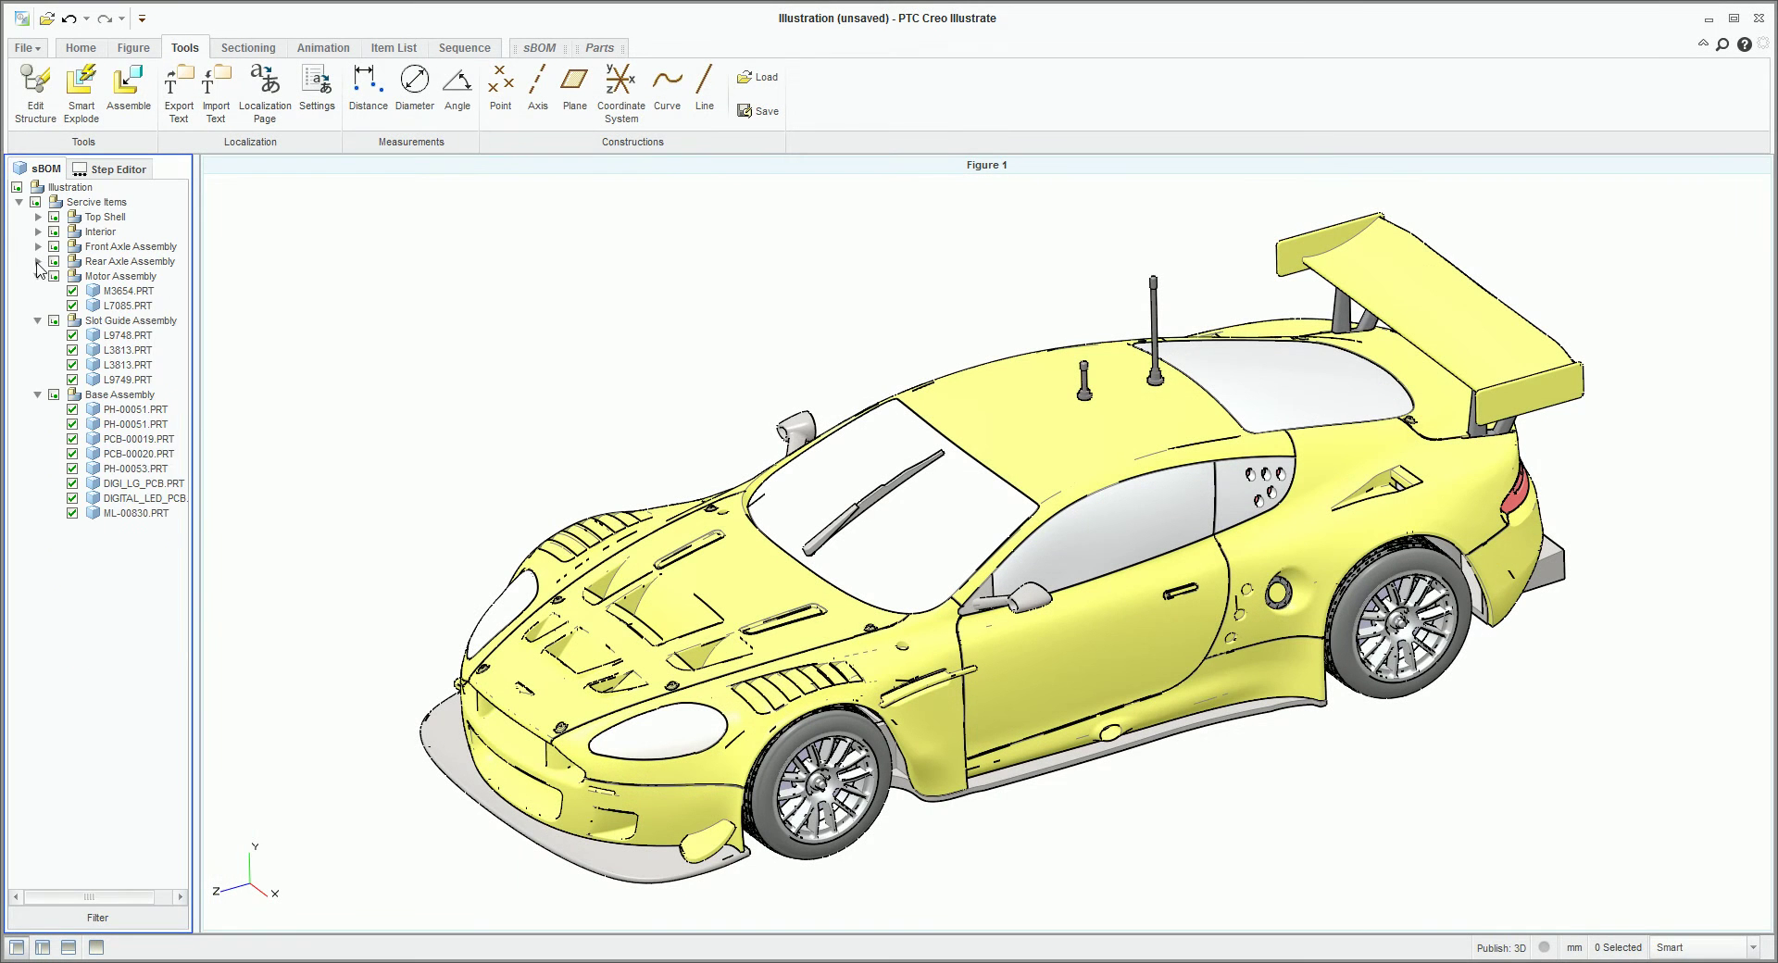
pyautogui.click(37, 276)
pyautogui.click(37, 291)
pyautogui.click(37, 306)
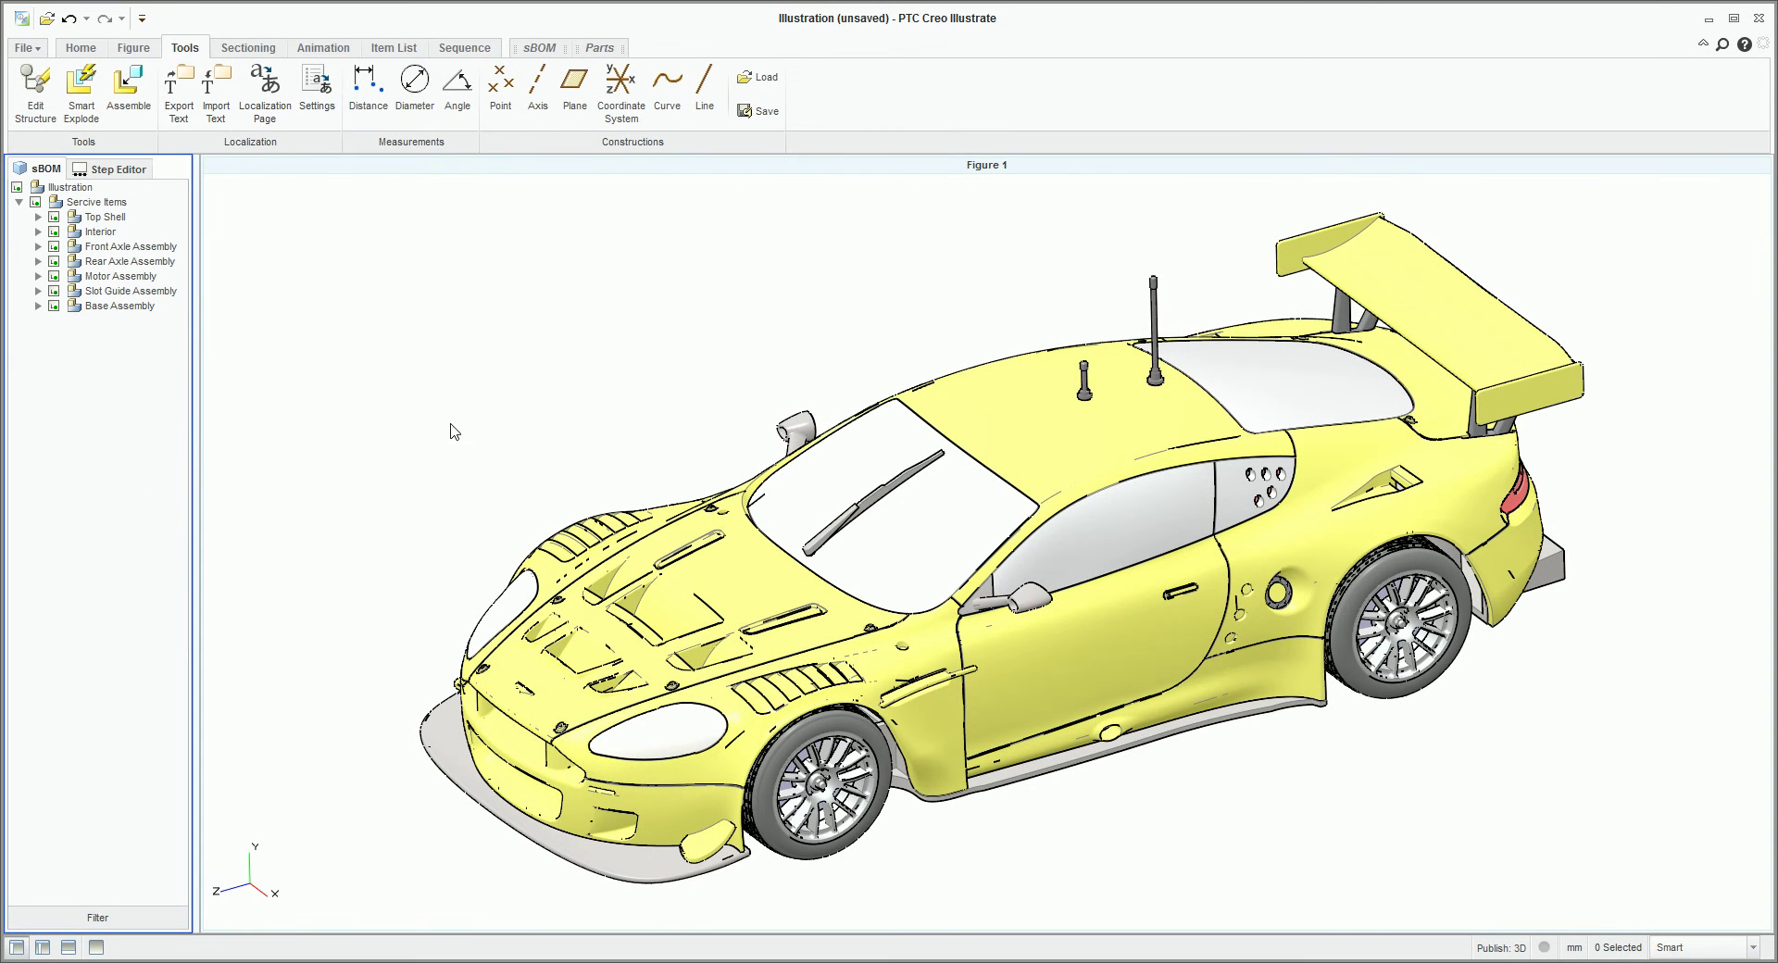
pyautogui.click(105, 217)
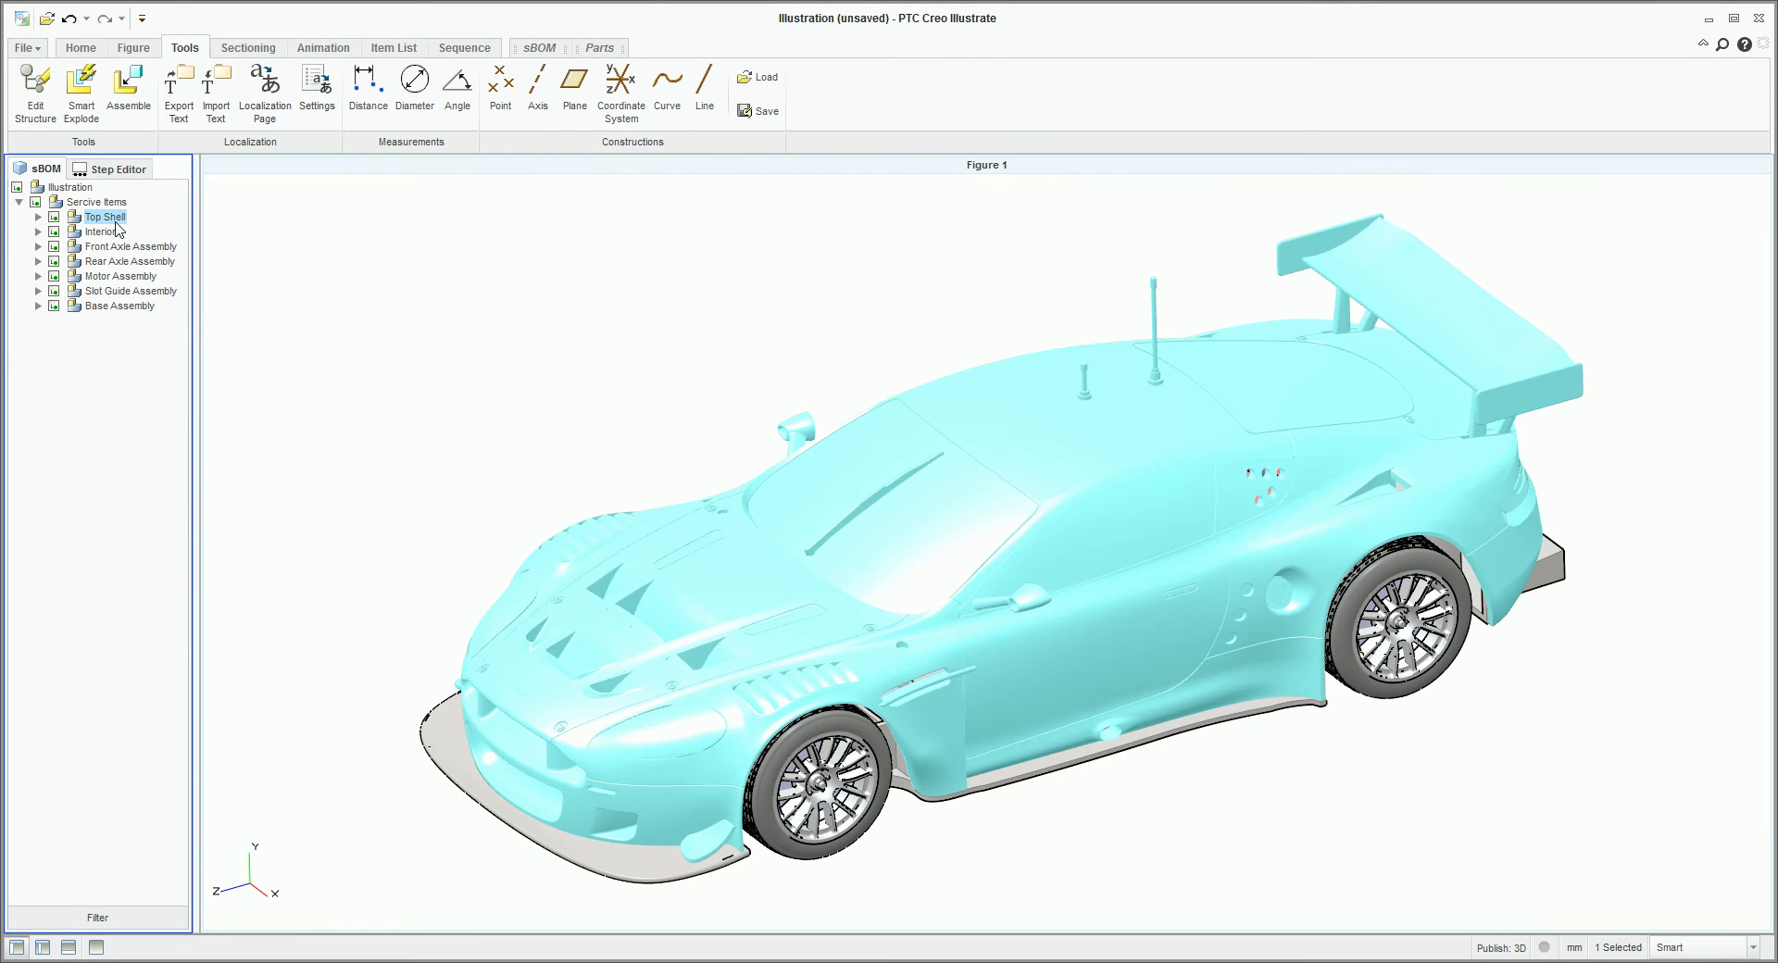
pyautogui.click(133, 51)
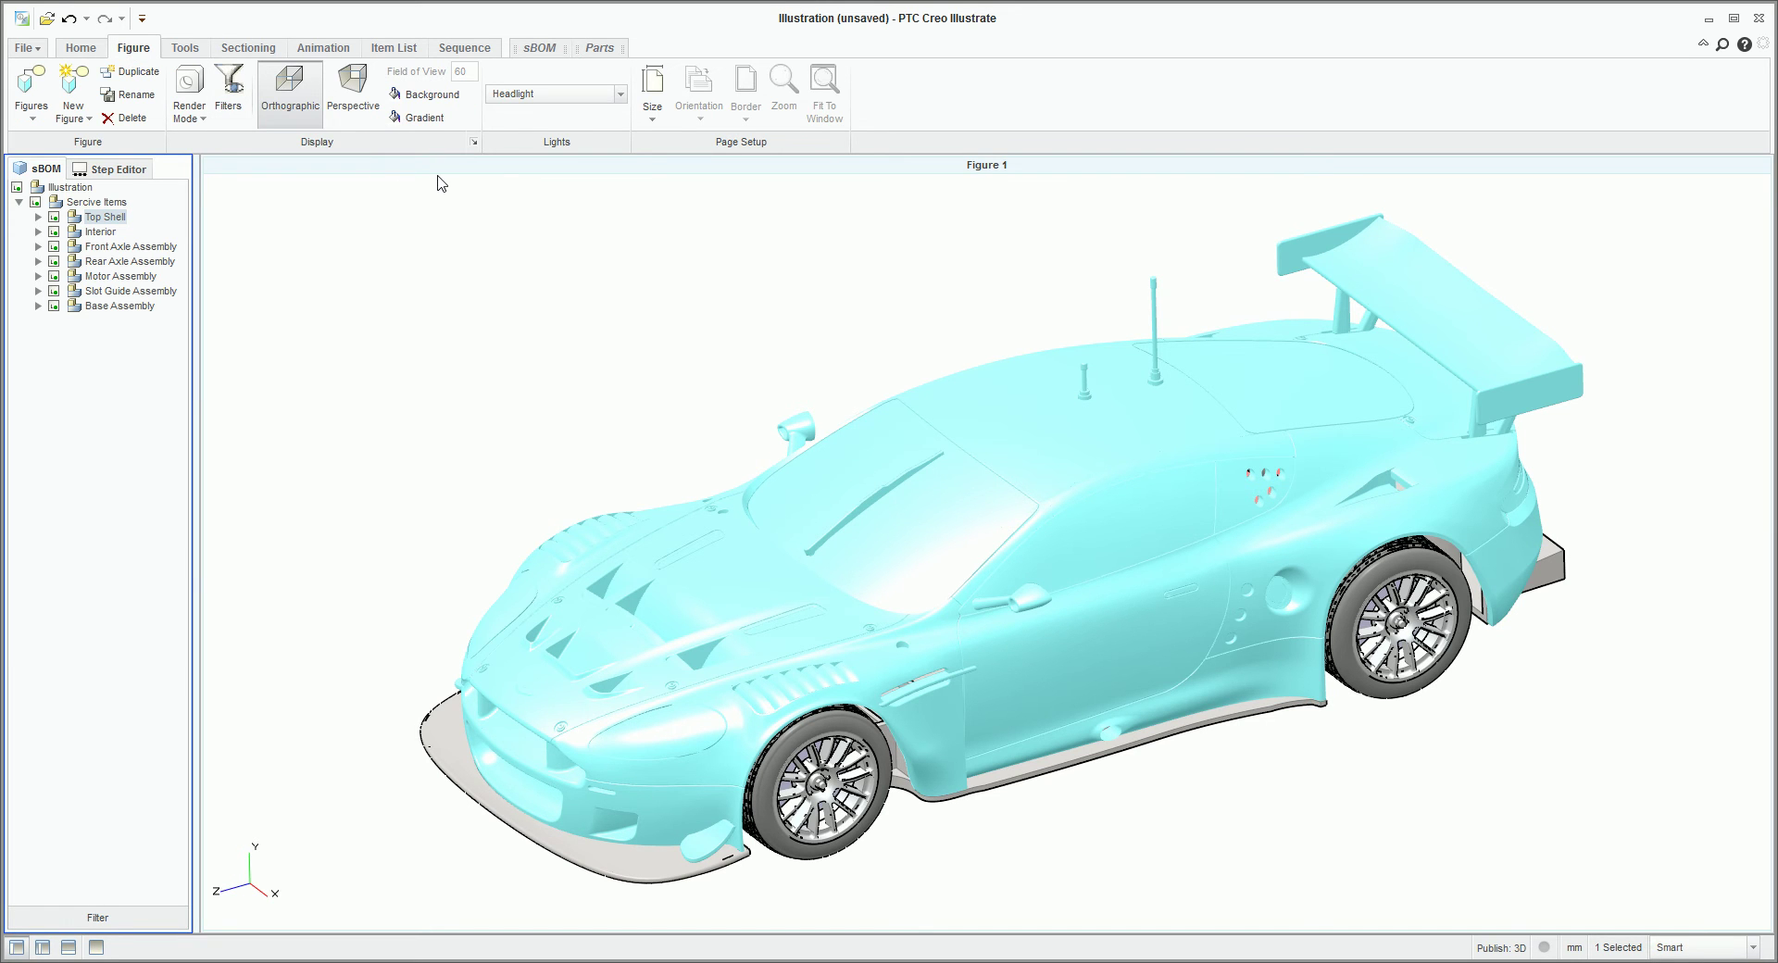
pyautogui.click(199, 117)
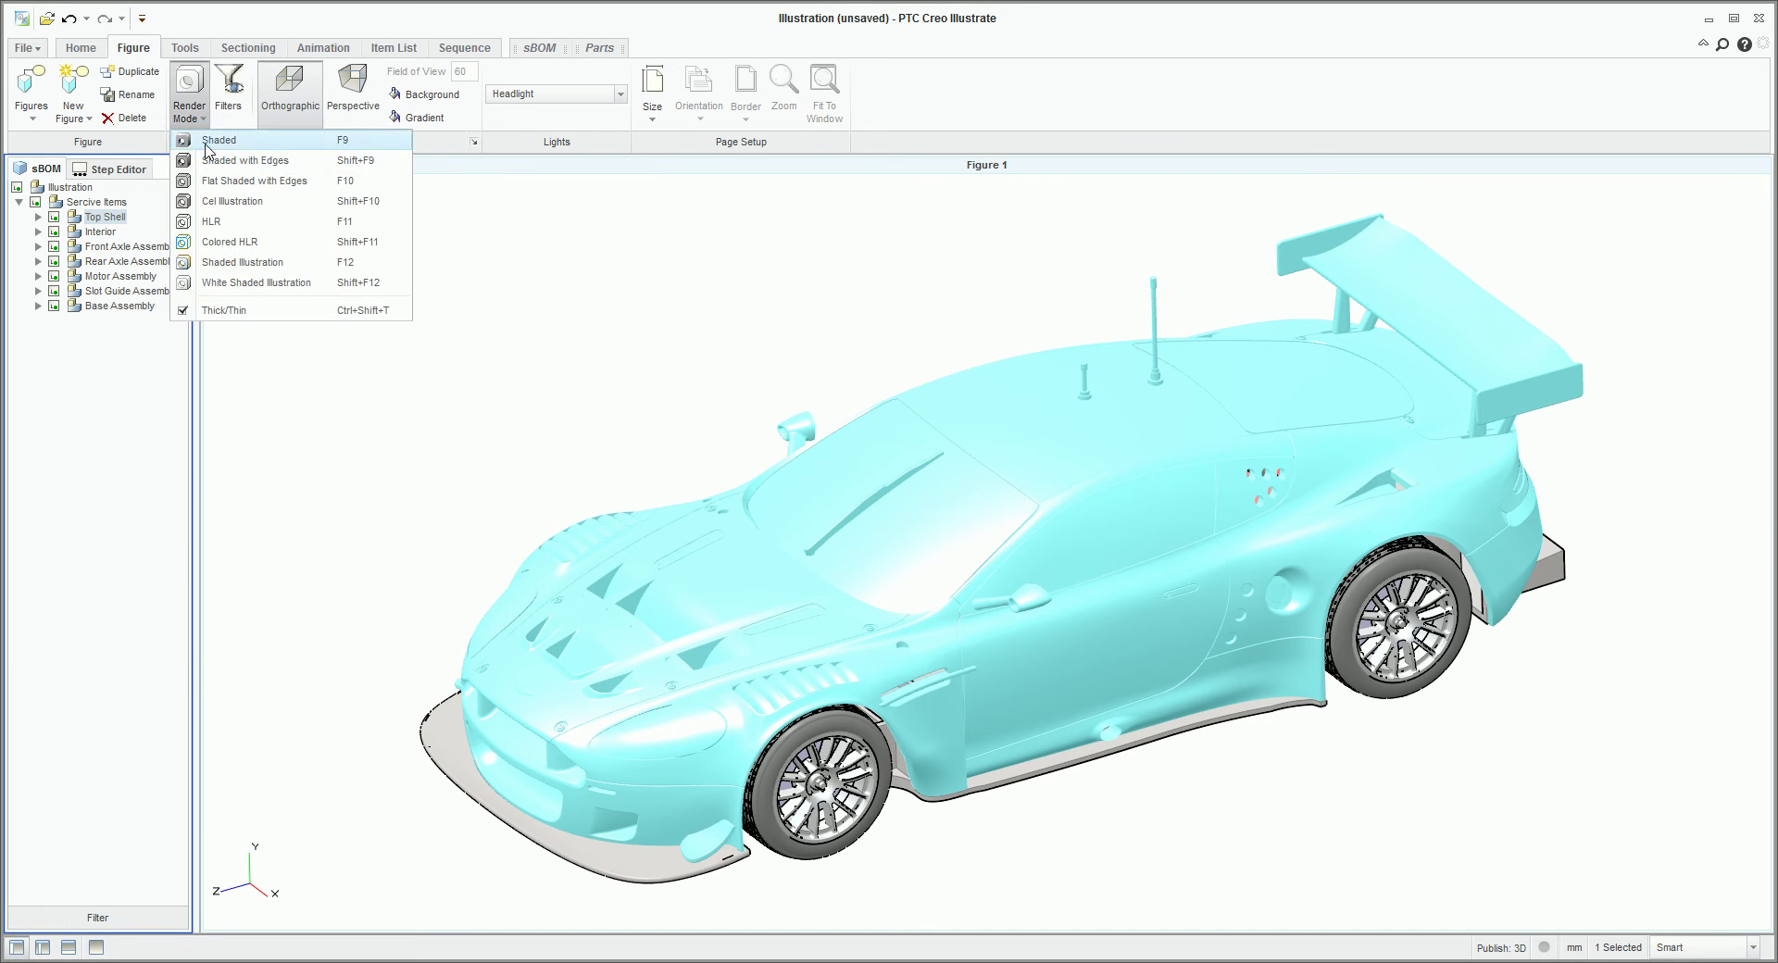
pyautogui.click(534, 313)
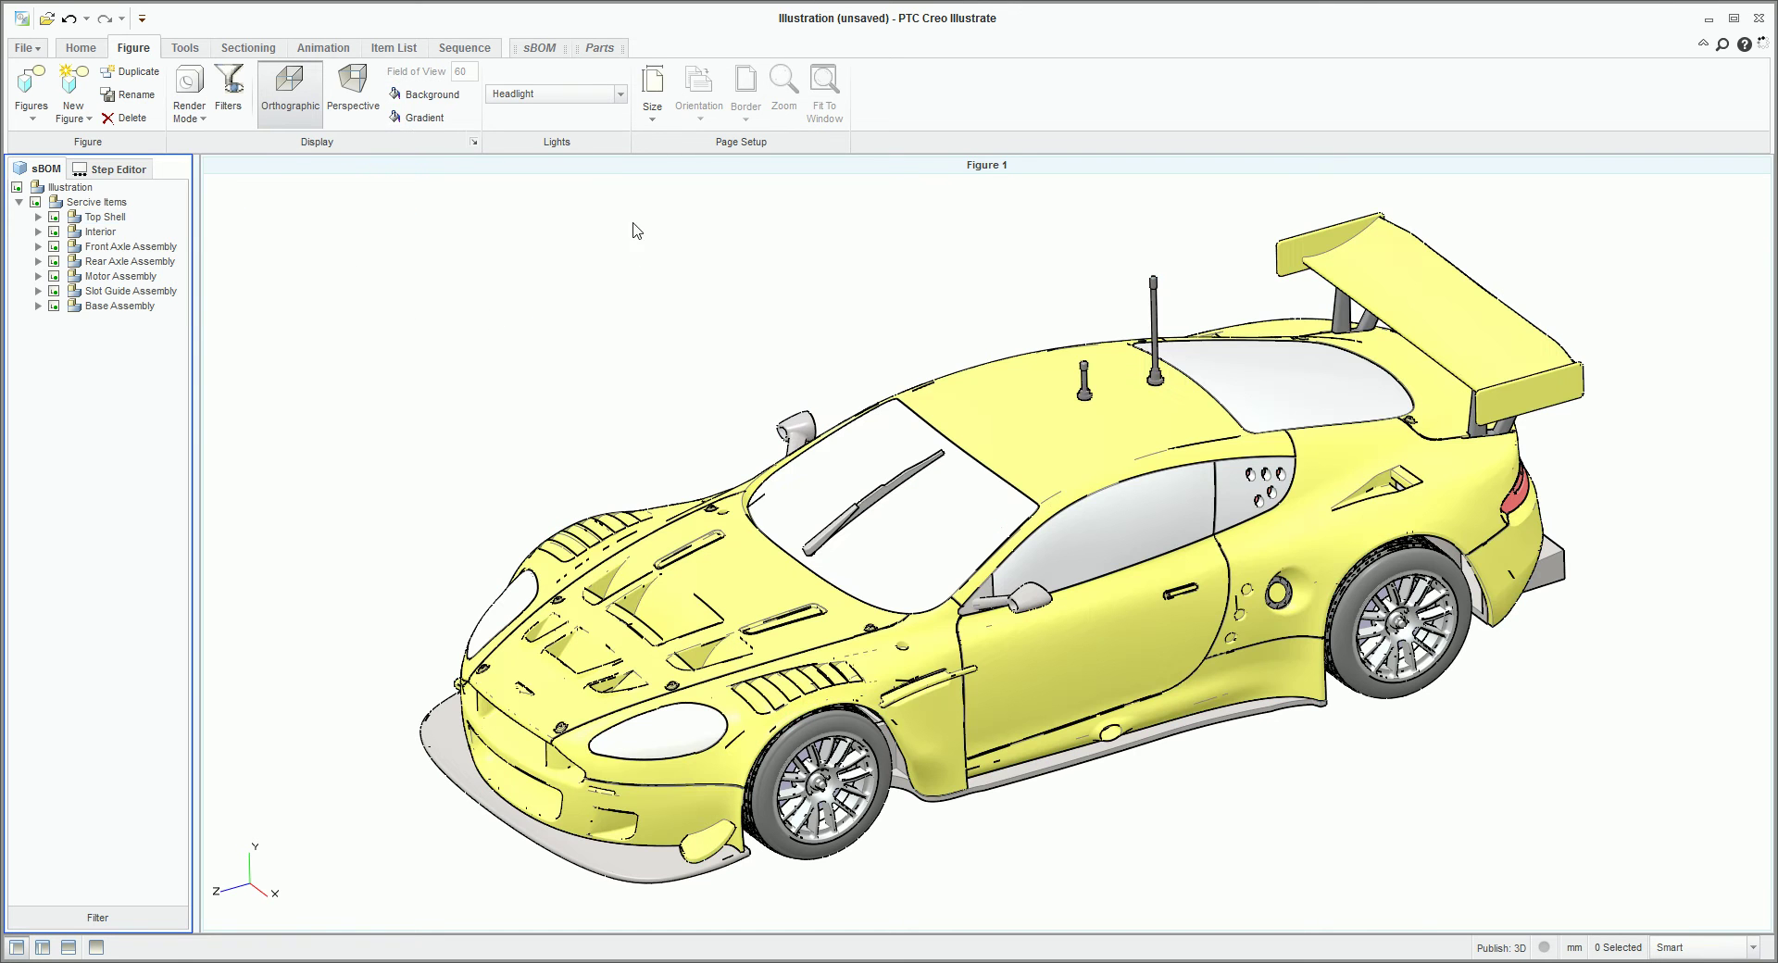
# Apply the Phantom style to the Top Shell group so the interior and chassis can be seen through it.
pyautogui.click(599, 51)
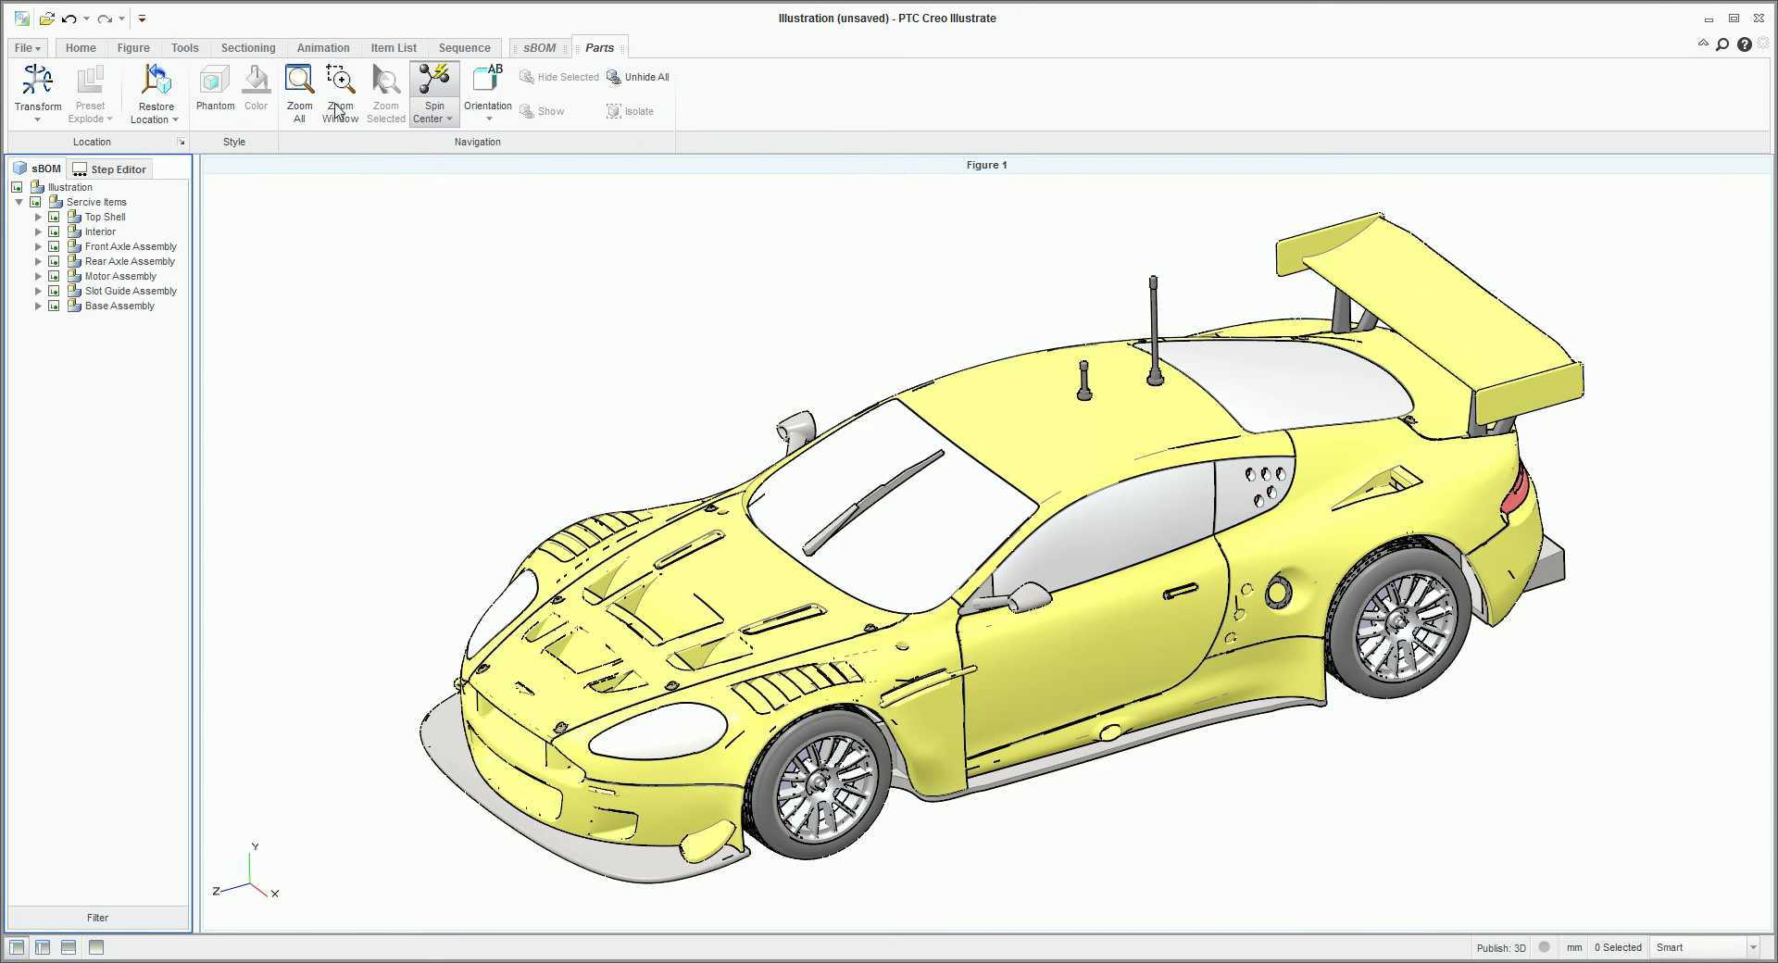
pyautogui.click(91, 218)
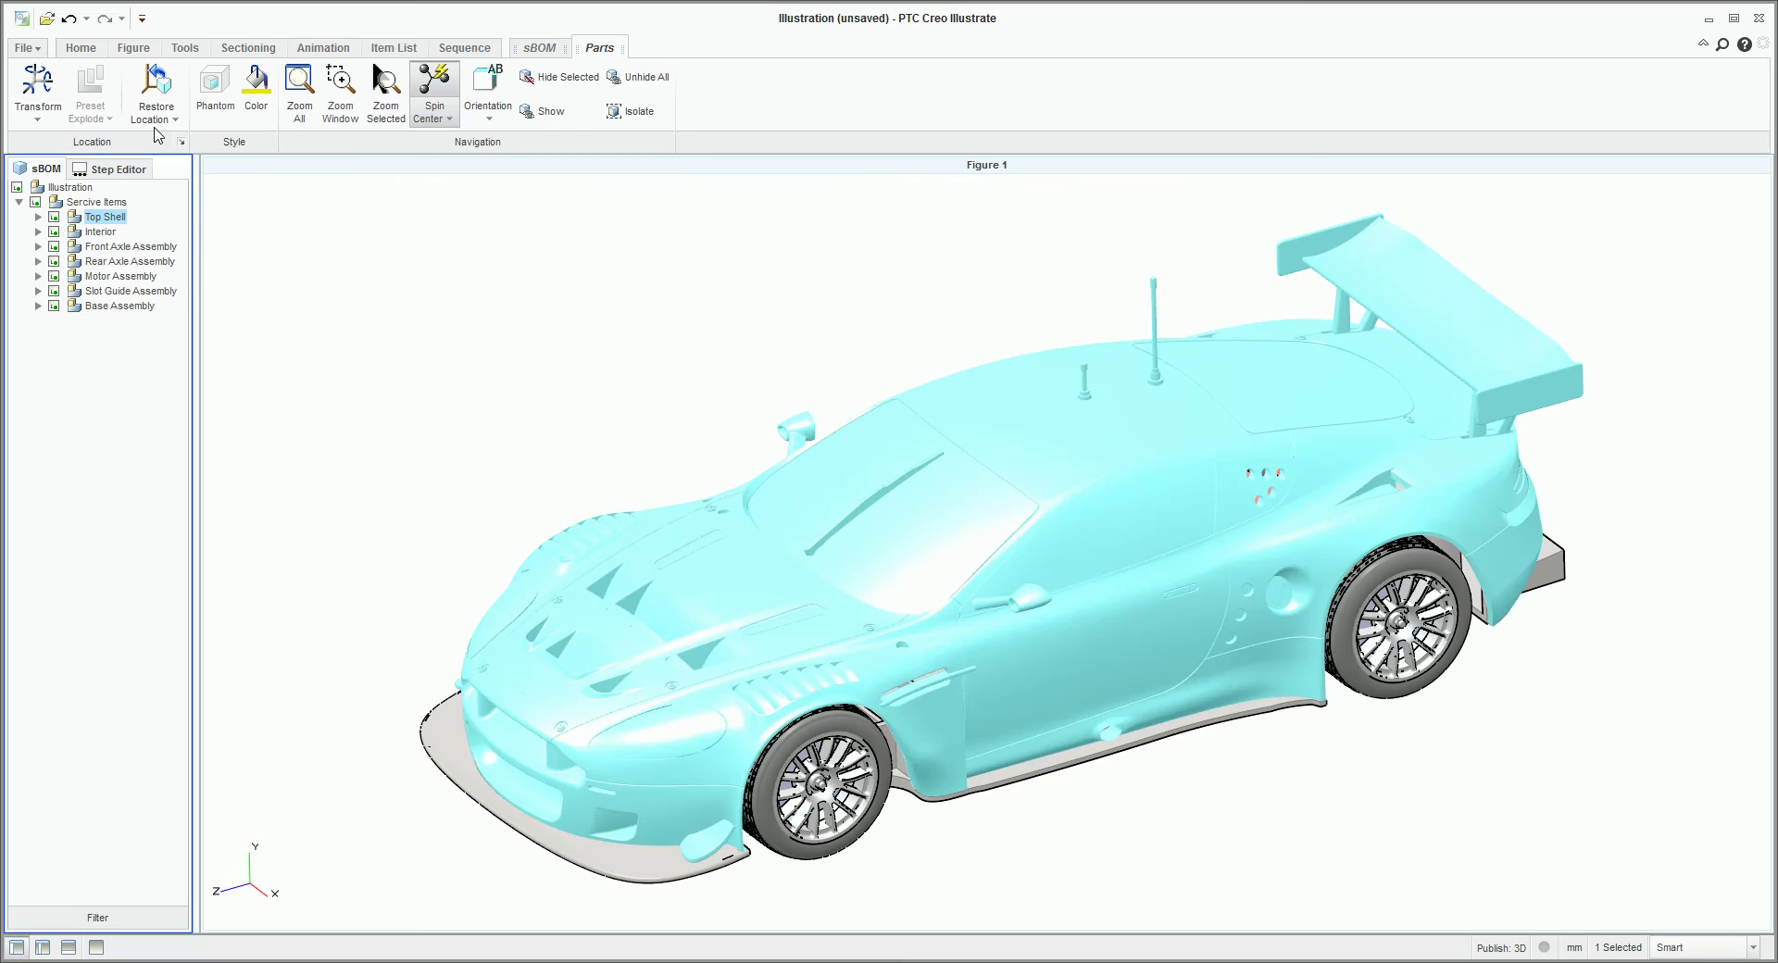
pyautogui.click(215, 93)
pyautogui.click(493, 372)
pyautogui.moveTo(491, 375); pyautogui.dragTo(520, 413, button='middle')
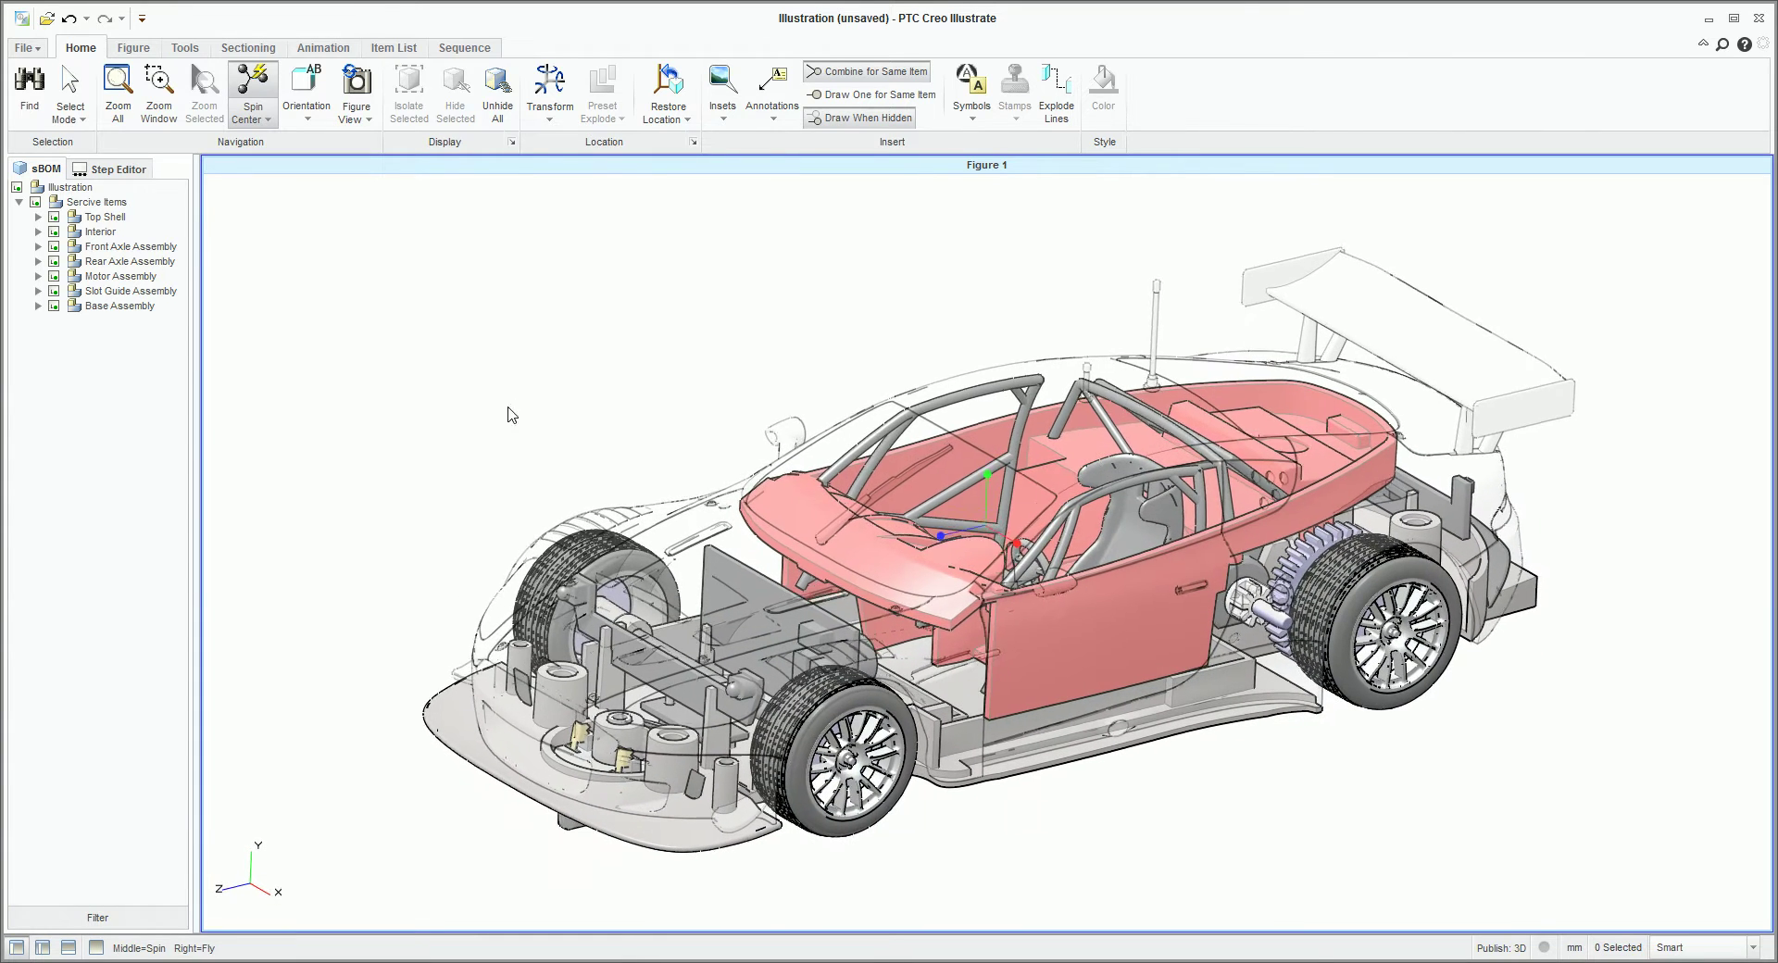
# Apply the Phantom style to the Interior group to expose the motor and chassis beneath it.
pyautogui.click(110, 233)
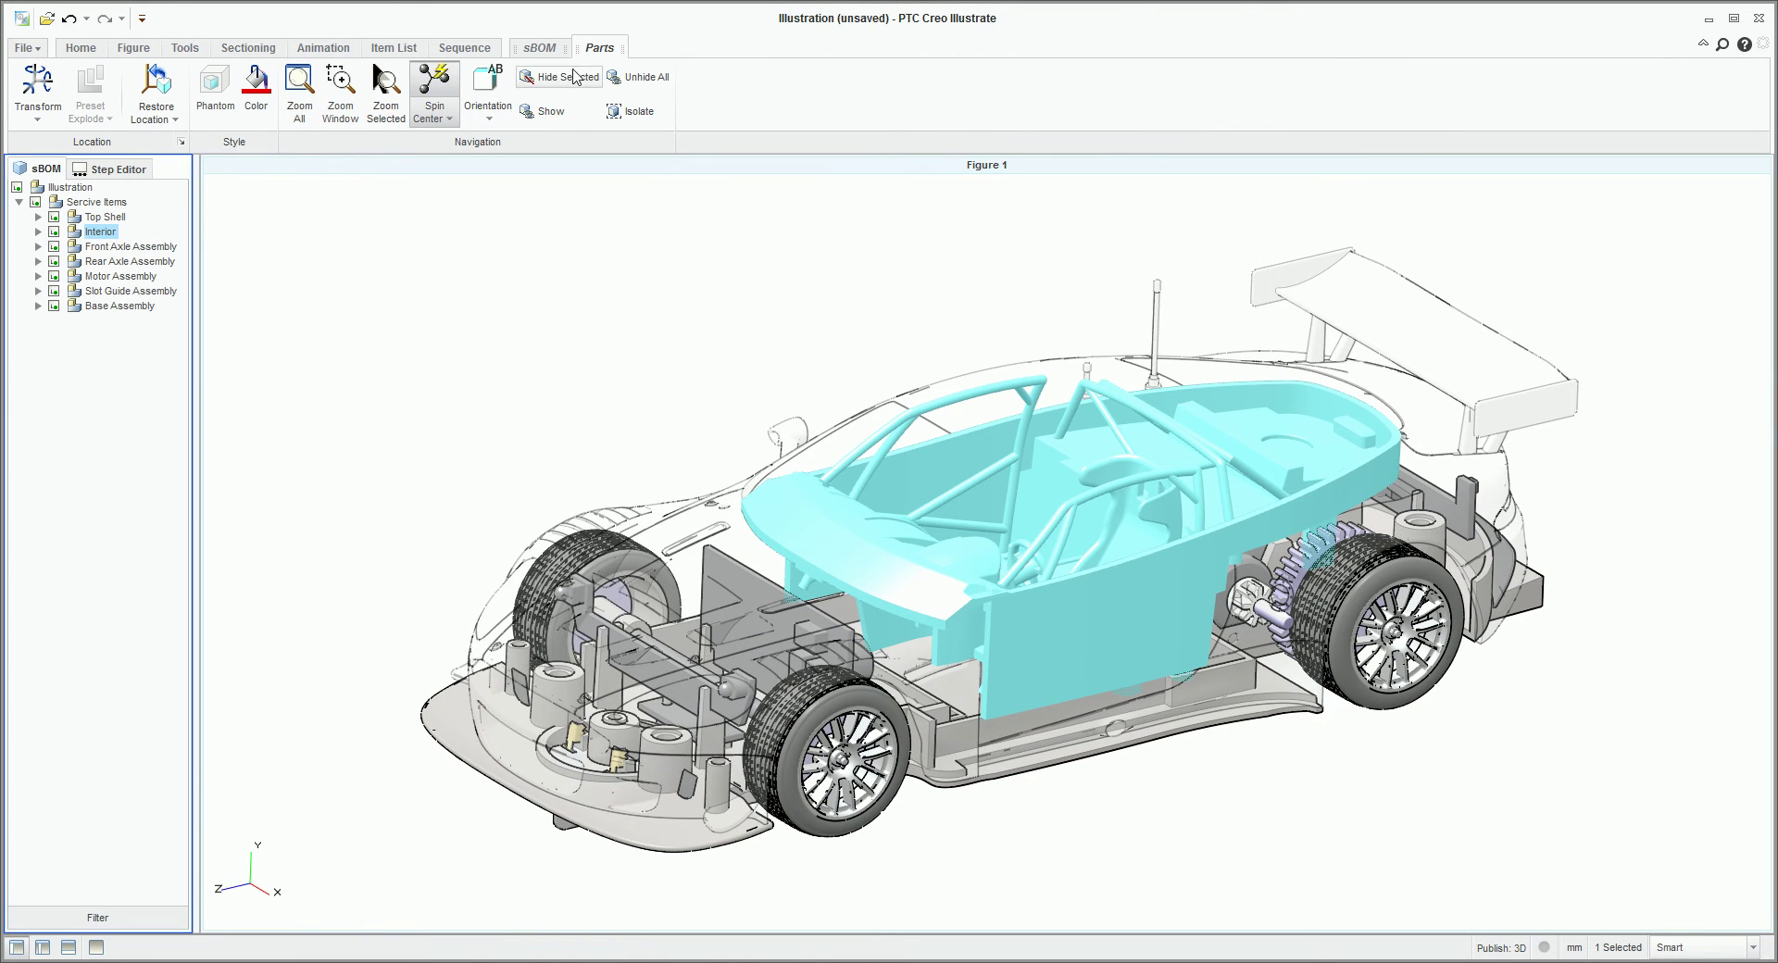
pyautogui.click(215, 93)
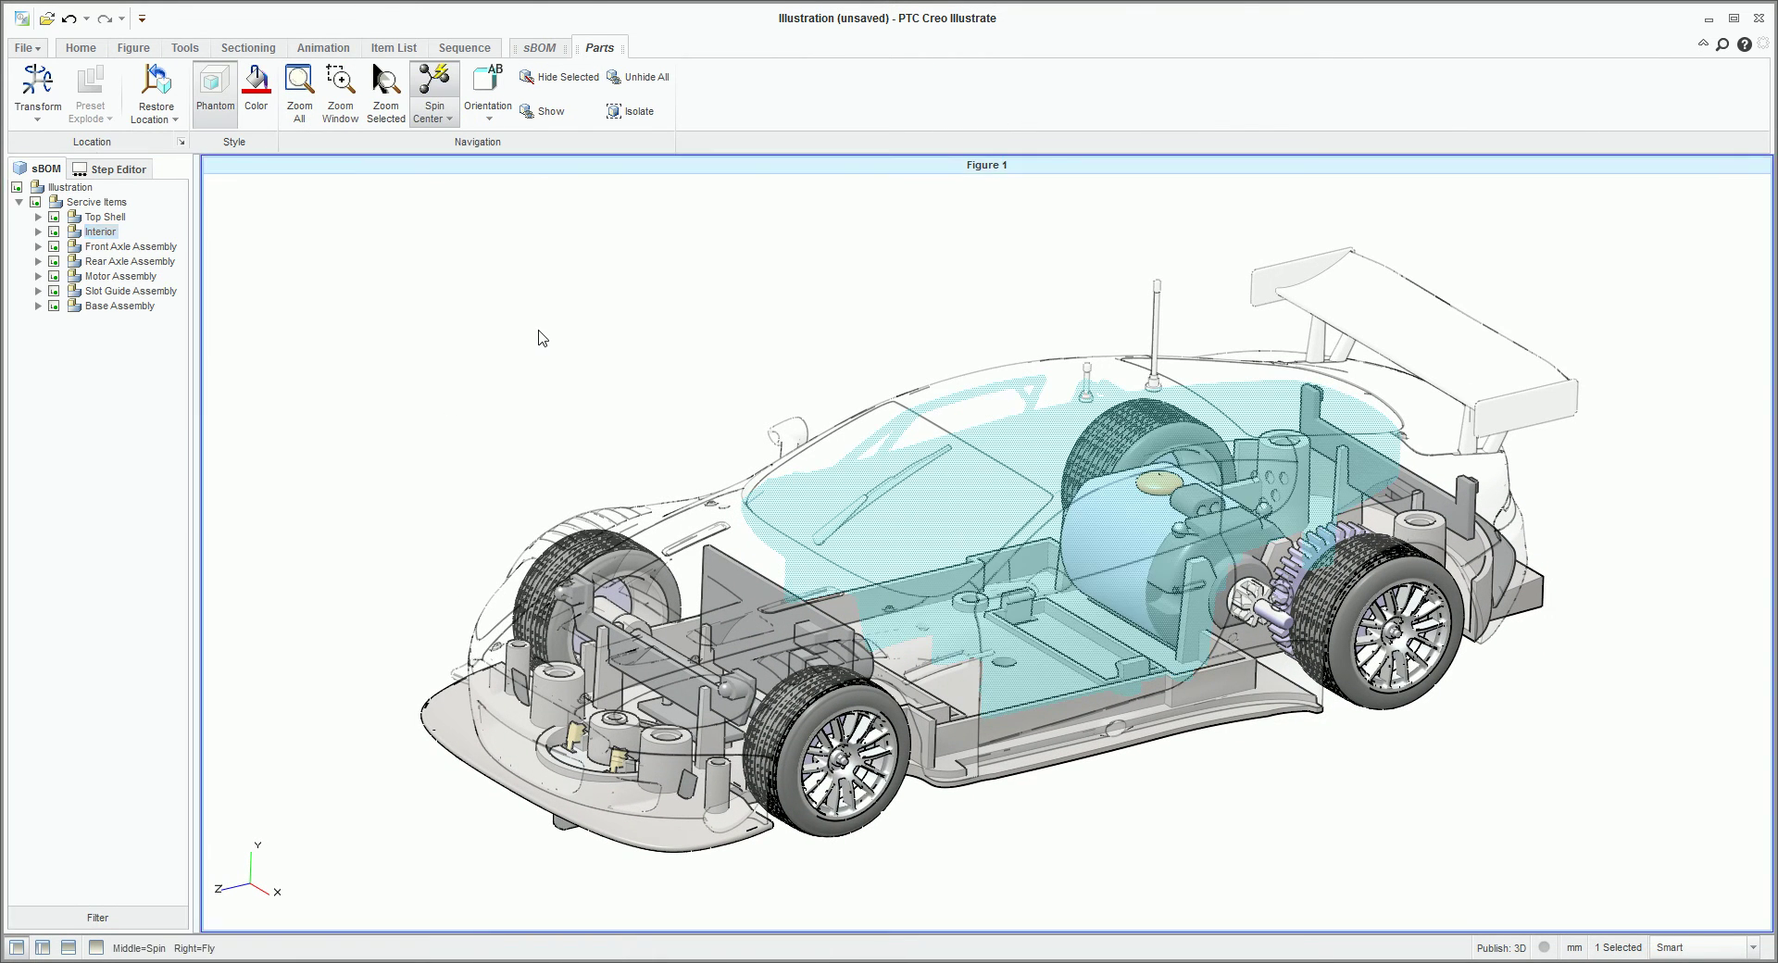
pyautogui.click(541, 338)
# Transform the tire of the gear-side rear wheel about 18 mm outward along the axle, off its rim.
pyautogui.moveTo(889, 648); pyautogui.dragTo(917, 593, button='middle')
pyautogui.click(815, 560)
pyautogui.moveTo(815, 560); pyautogui.dragTo(1071, 604, button='middle')
pyautogui.scroll(3, 1466, 544)
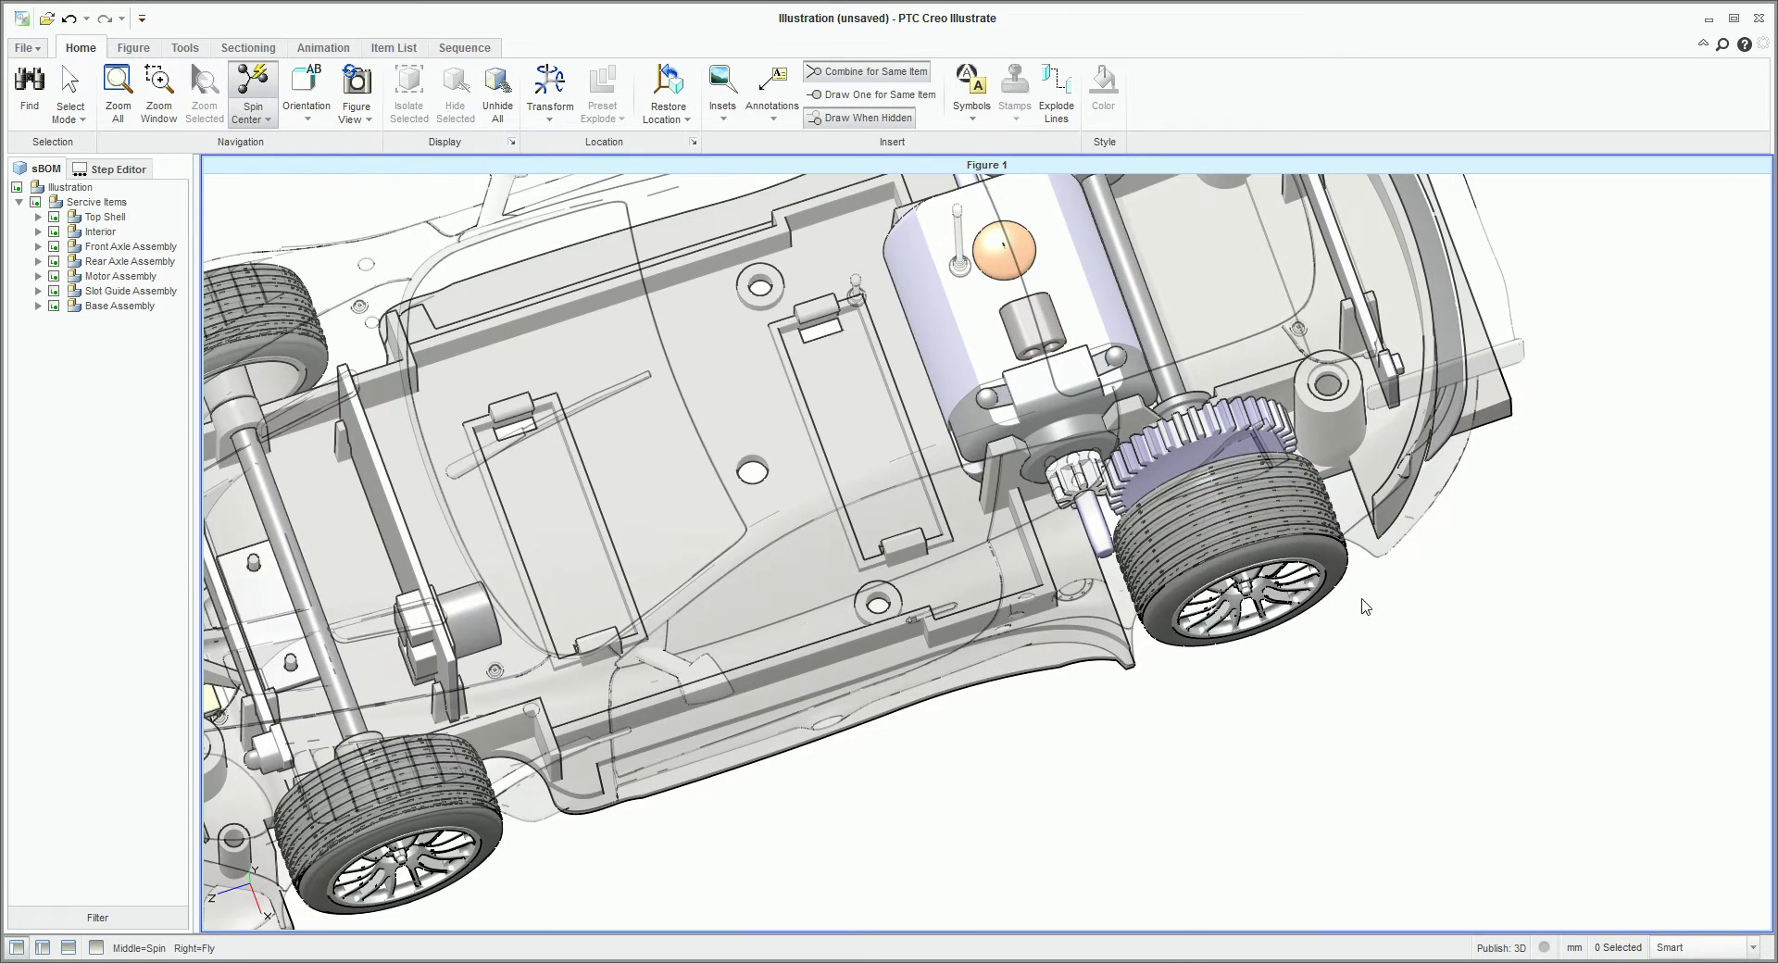
pyautogui.click(1319, 556)
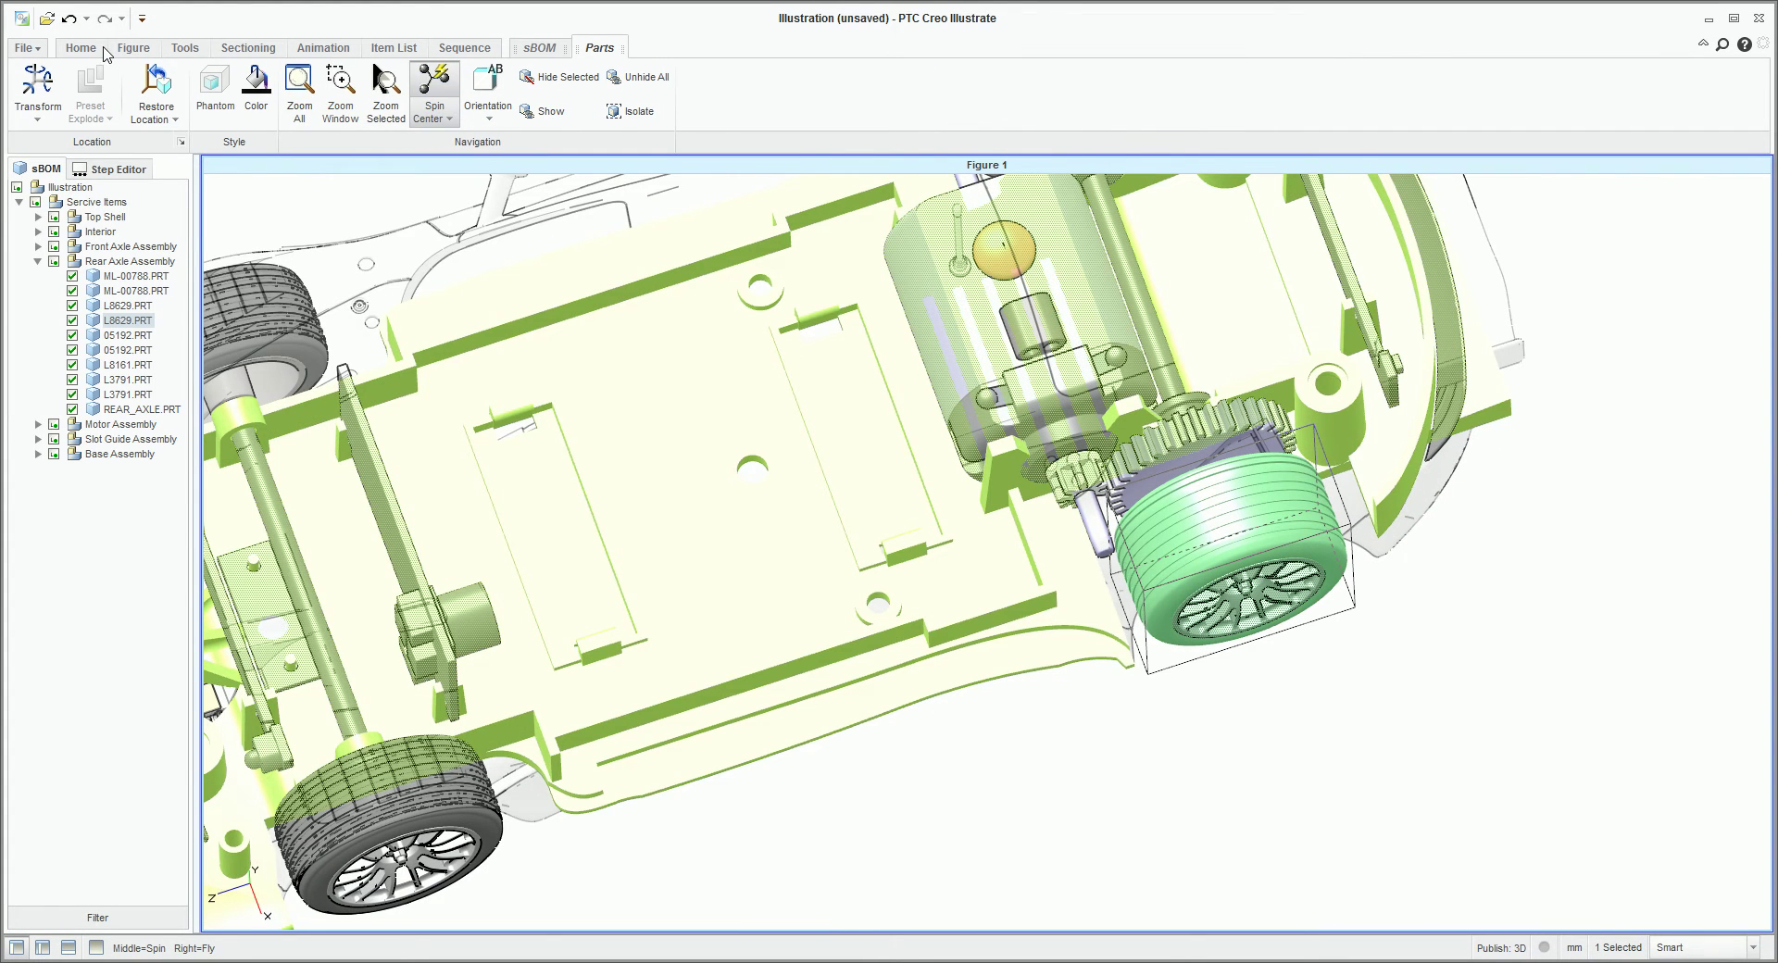
pyautogui.click(104, 51)
pyautogui.click(549, 88)
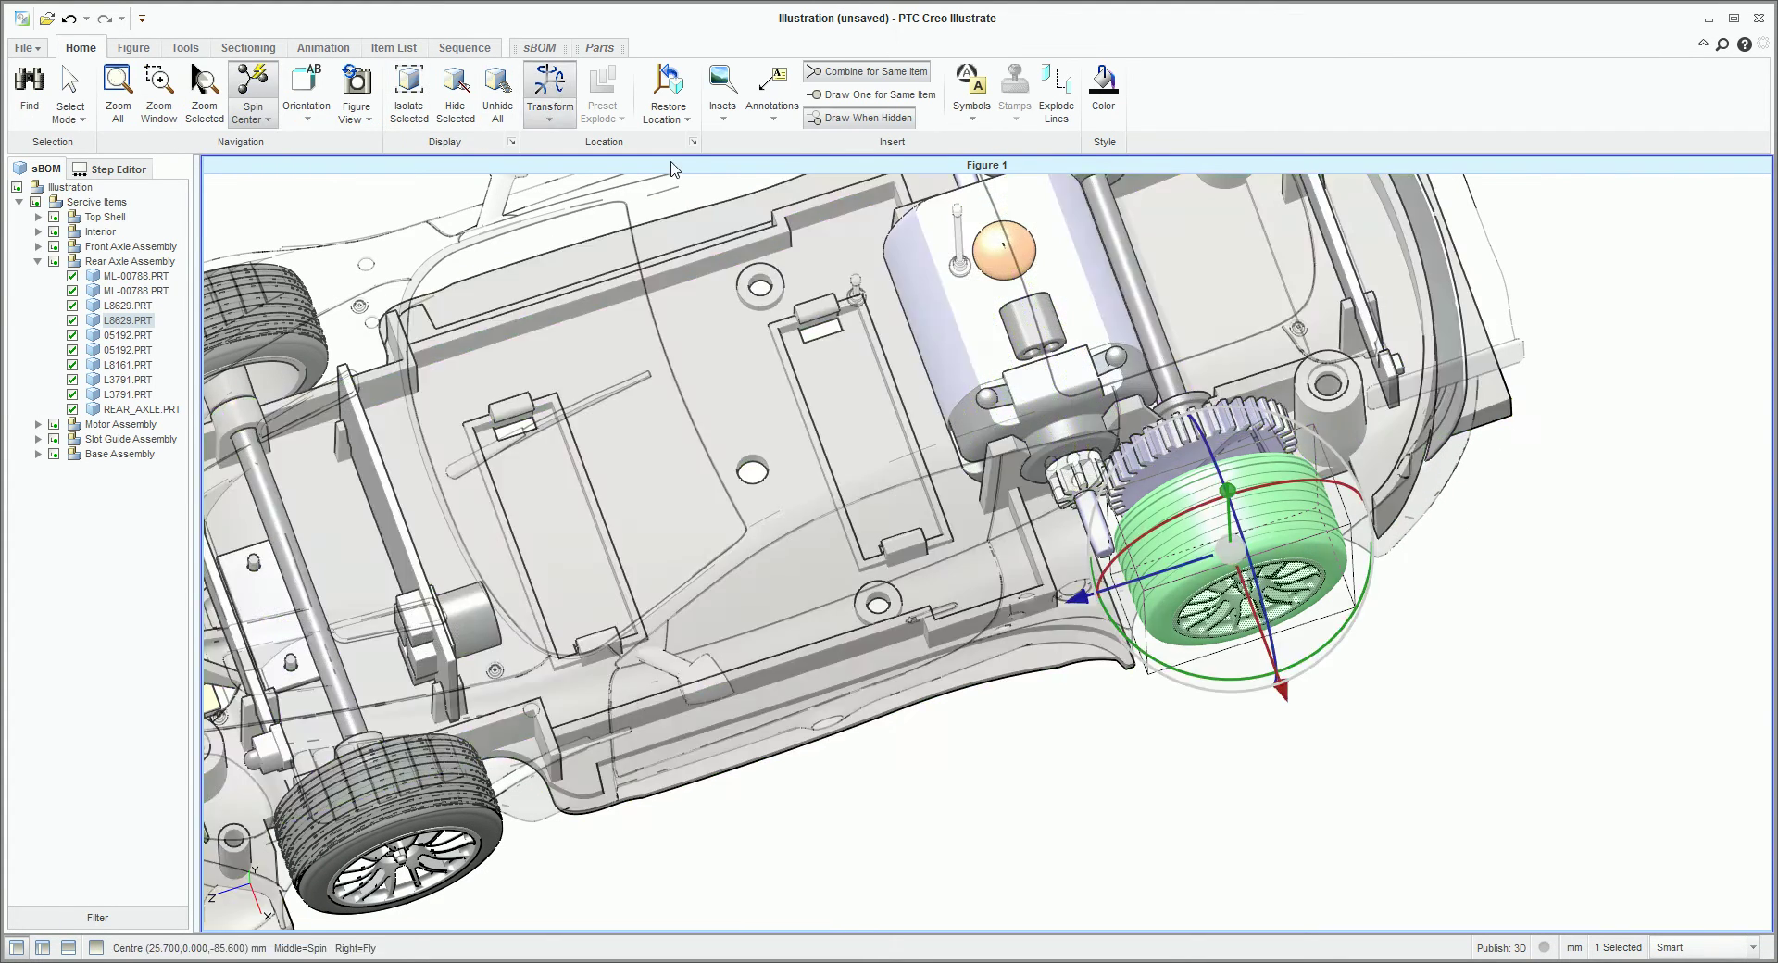
pyautogui.moveTo(1284, 689); pyautogui.dragTo(1336, 847)
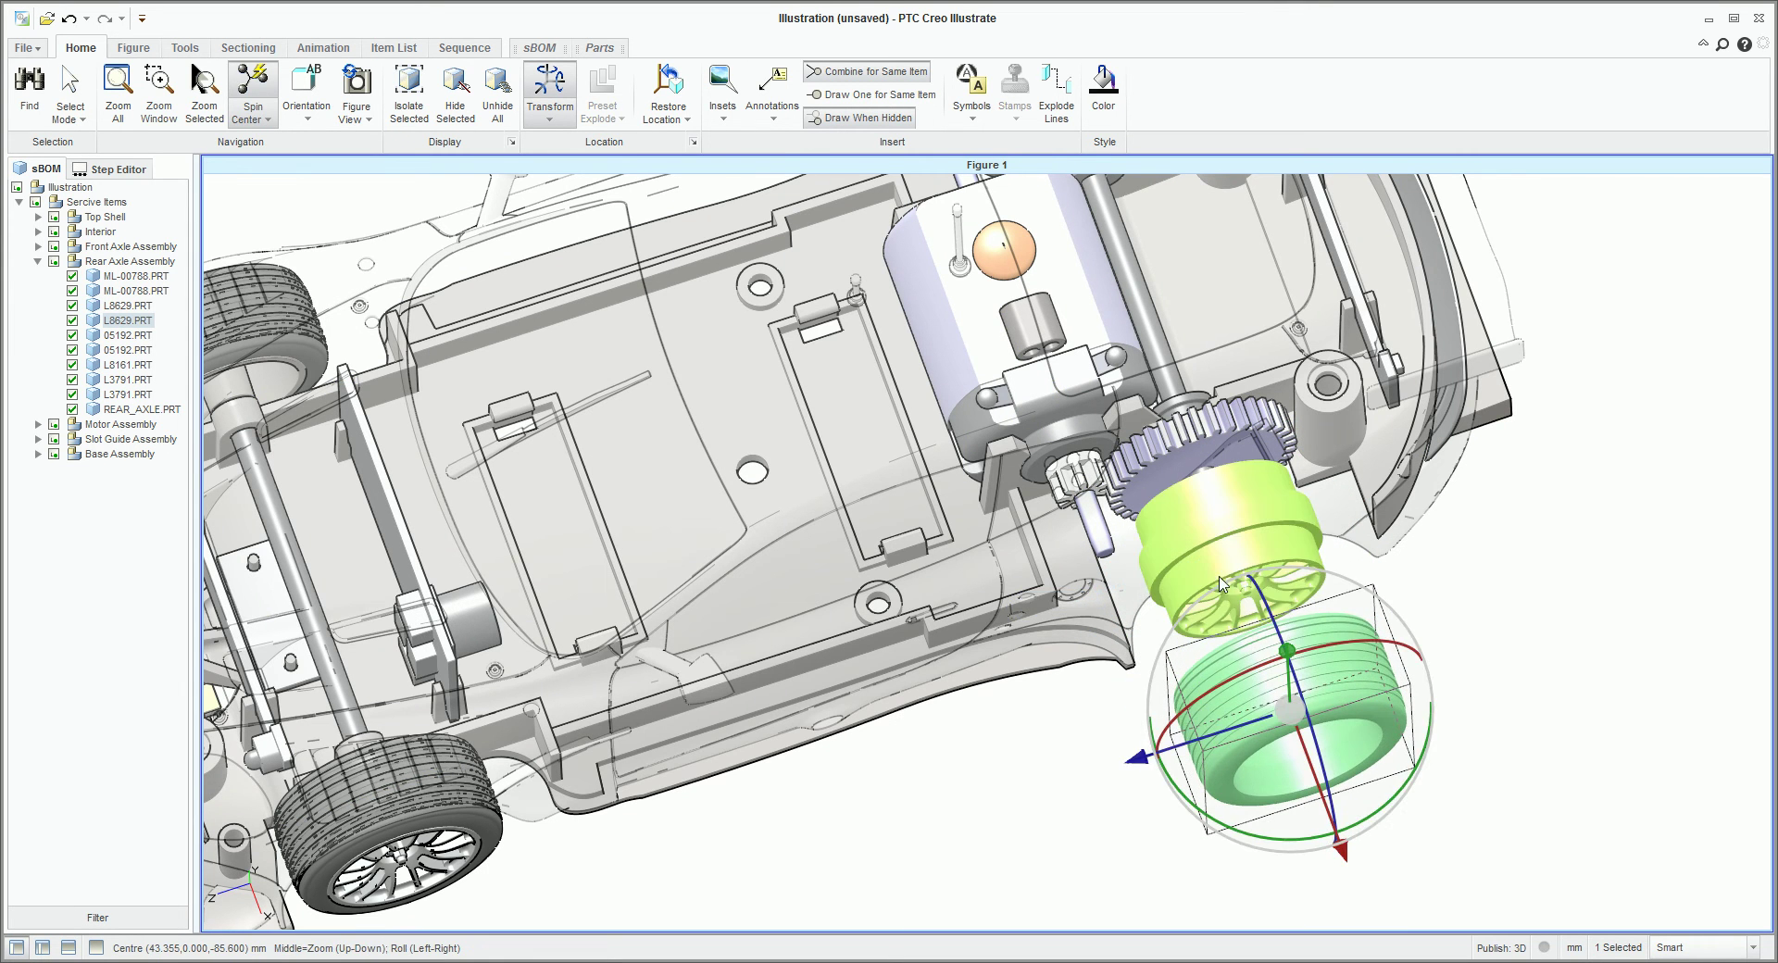
# Add the rear wheel's rim and washer to the selection one after the other, pulling each outward along the axle together with the tire.
pyautogui.keyDown('ctrl'); pyautogui.click(1226, 593); pyautogui.keyUp('ctrl')
pyautogui.moveTo(1277, 679); pyautogui.dragTo(1291, 746)
pyautogui.moveTo(1291, 746); pyautogui.dragTo(1269, 676, button='middle')
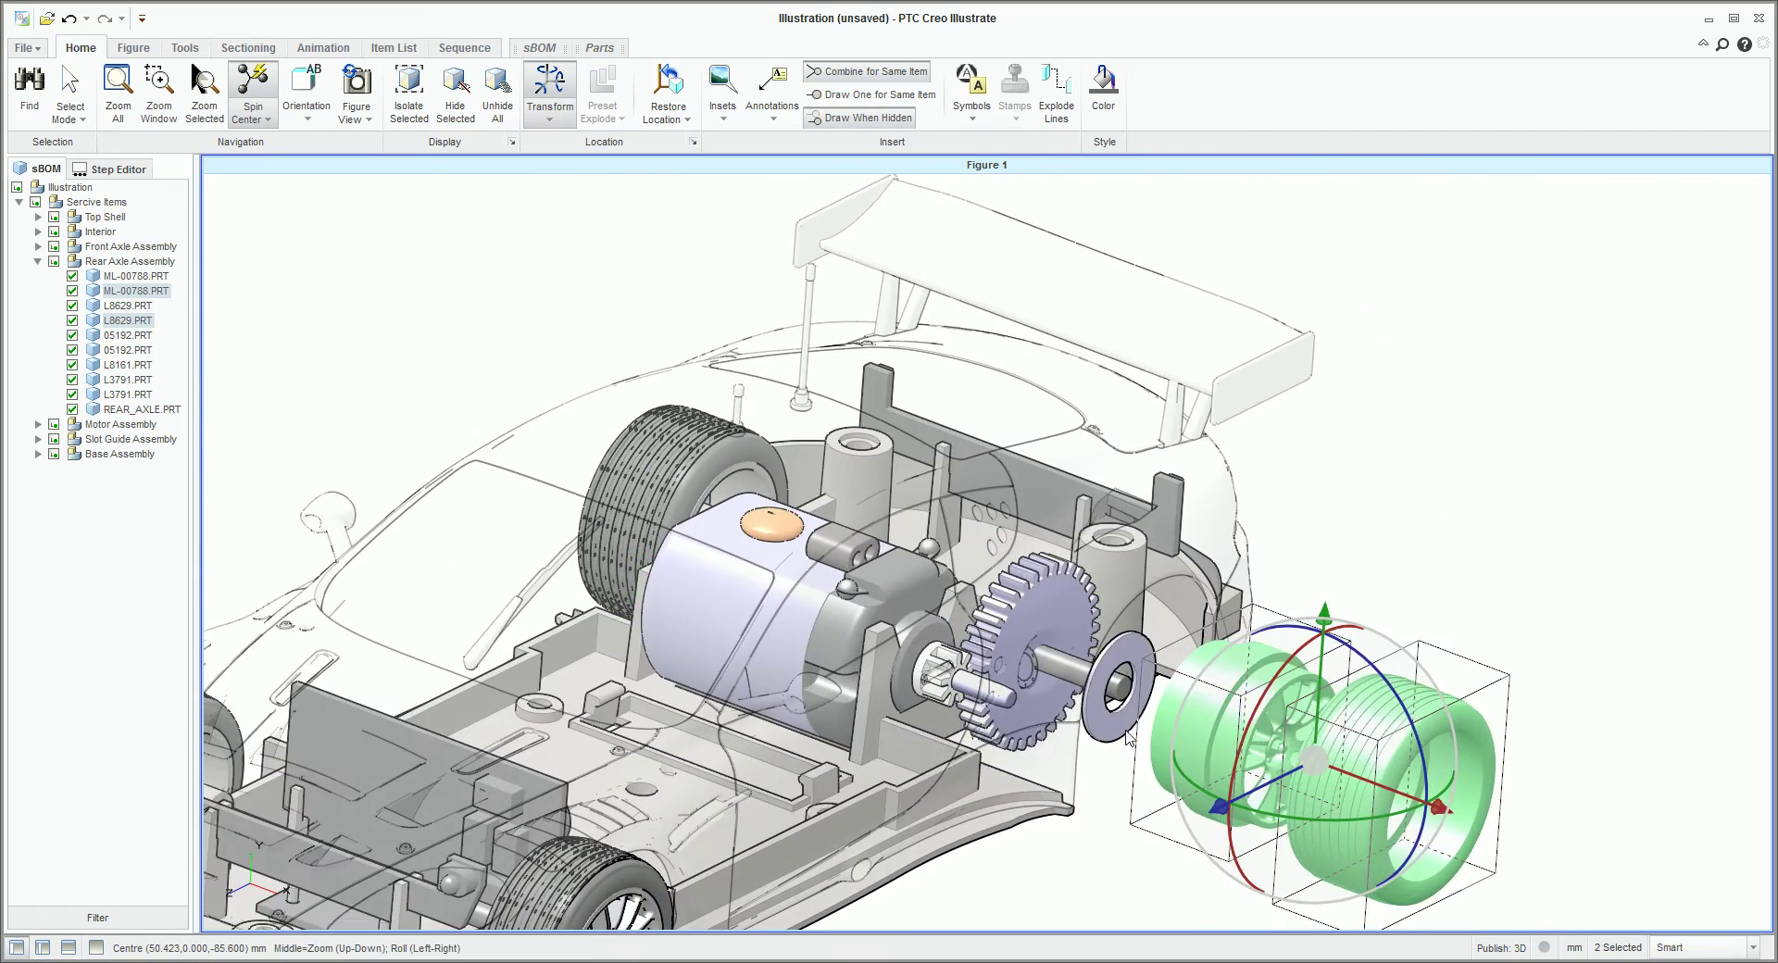
pyautogui.keyDown('ctrl'); pyautogui.click(1104, 704); pyautogui.keyUp('ctrl')
pyautogui.moveTo(1317, 758); pyautogui.dragTo(1407, 781)
# Add the large axle gear to the selection and pull all four parts outward along the axle until the gear clears the shaft.
pyautogui.keyDown('ctrl'); pyautogui.click(1051, 732); pyautogui.keyUp('ctrl')
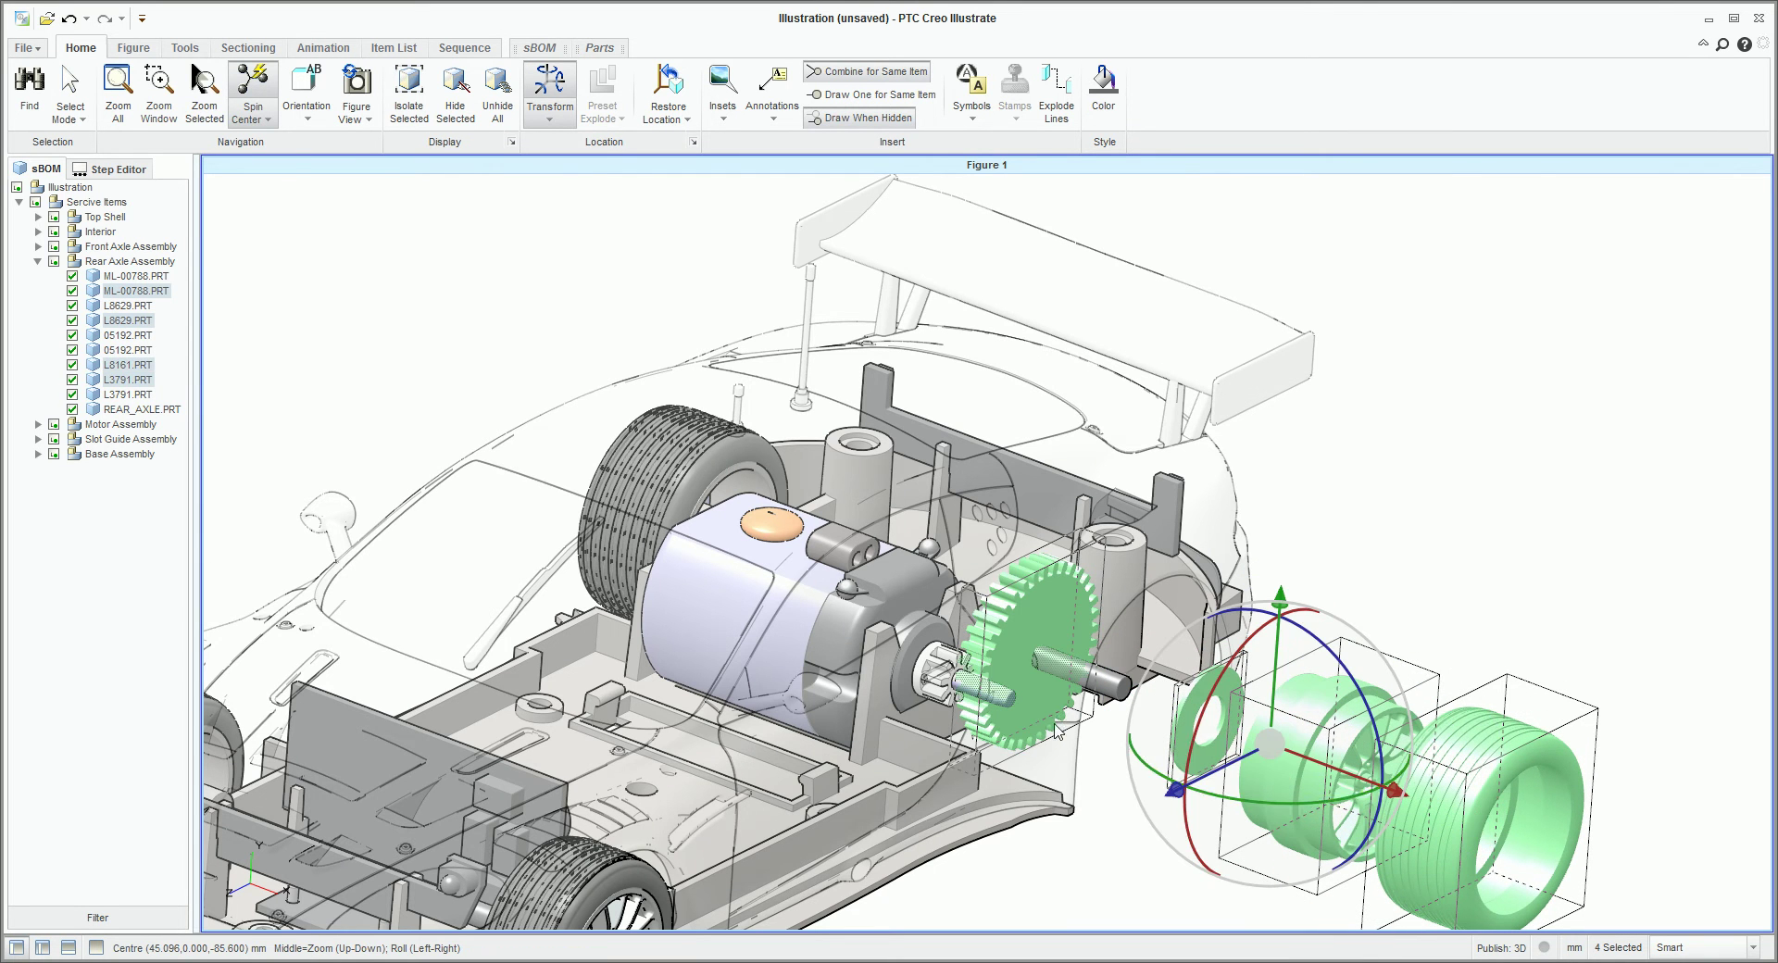
pyautogui.moveTo(1302, 758); pyautogui.dragTo(1265, 604)
pyautogui.moveTo(1265, 604); pyautogui.dragTo(1362, 809, button='middle')
pyautogui.scroll(2, 1419, 870)
# Move only the tire farther outward along the axle to a centre X of about 101 mm and end the transform.
pyautogui.click(1380, 819)
pyautogui.moveTo(1508, 702); pyautogui.dragTo(1582, 736)
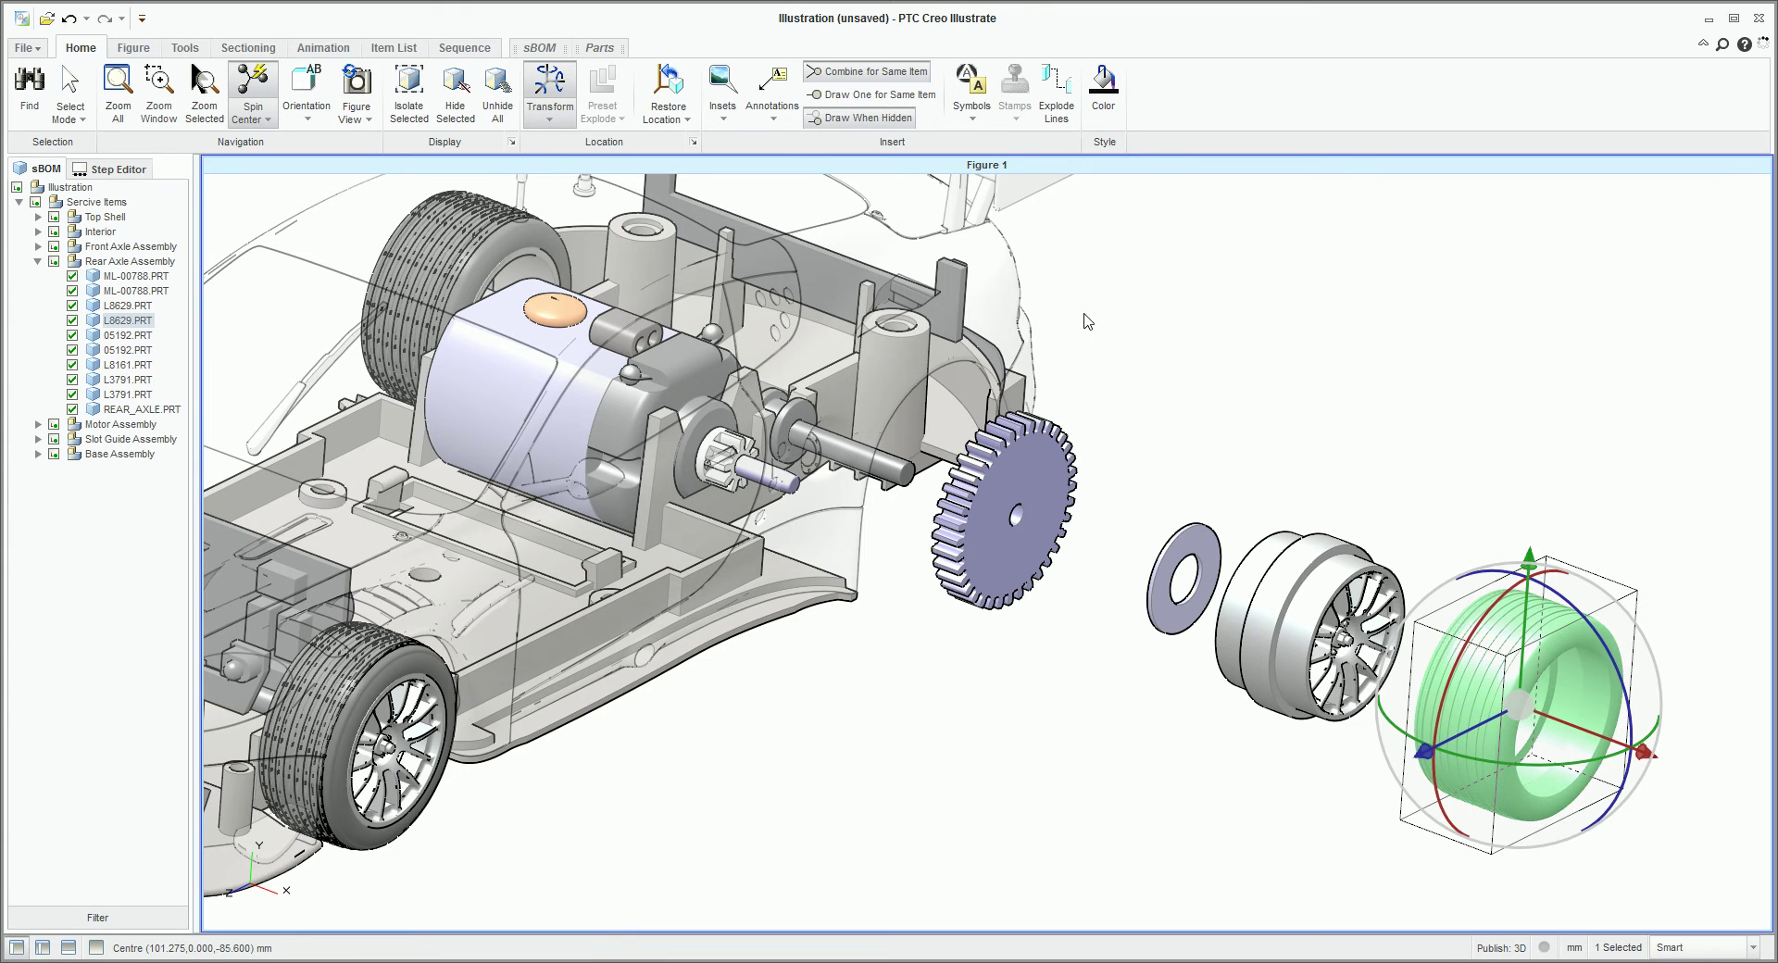
pyautogui.press('Escape')
pyautogui.click(1383, 437)
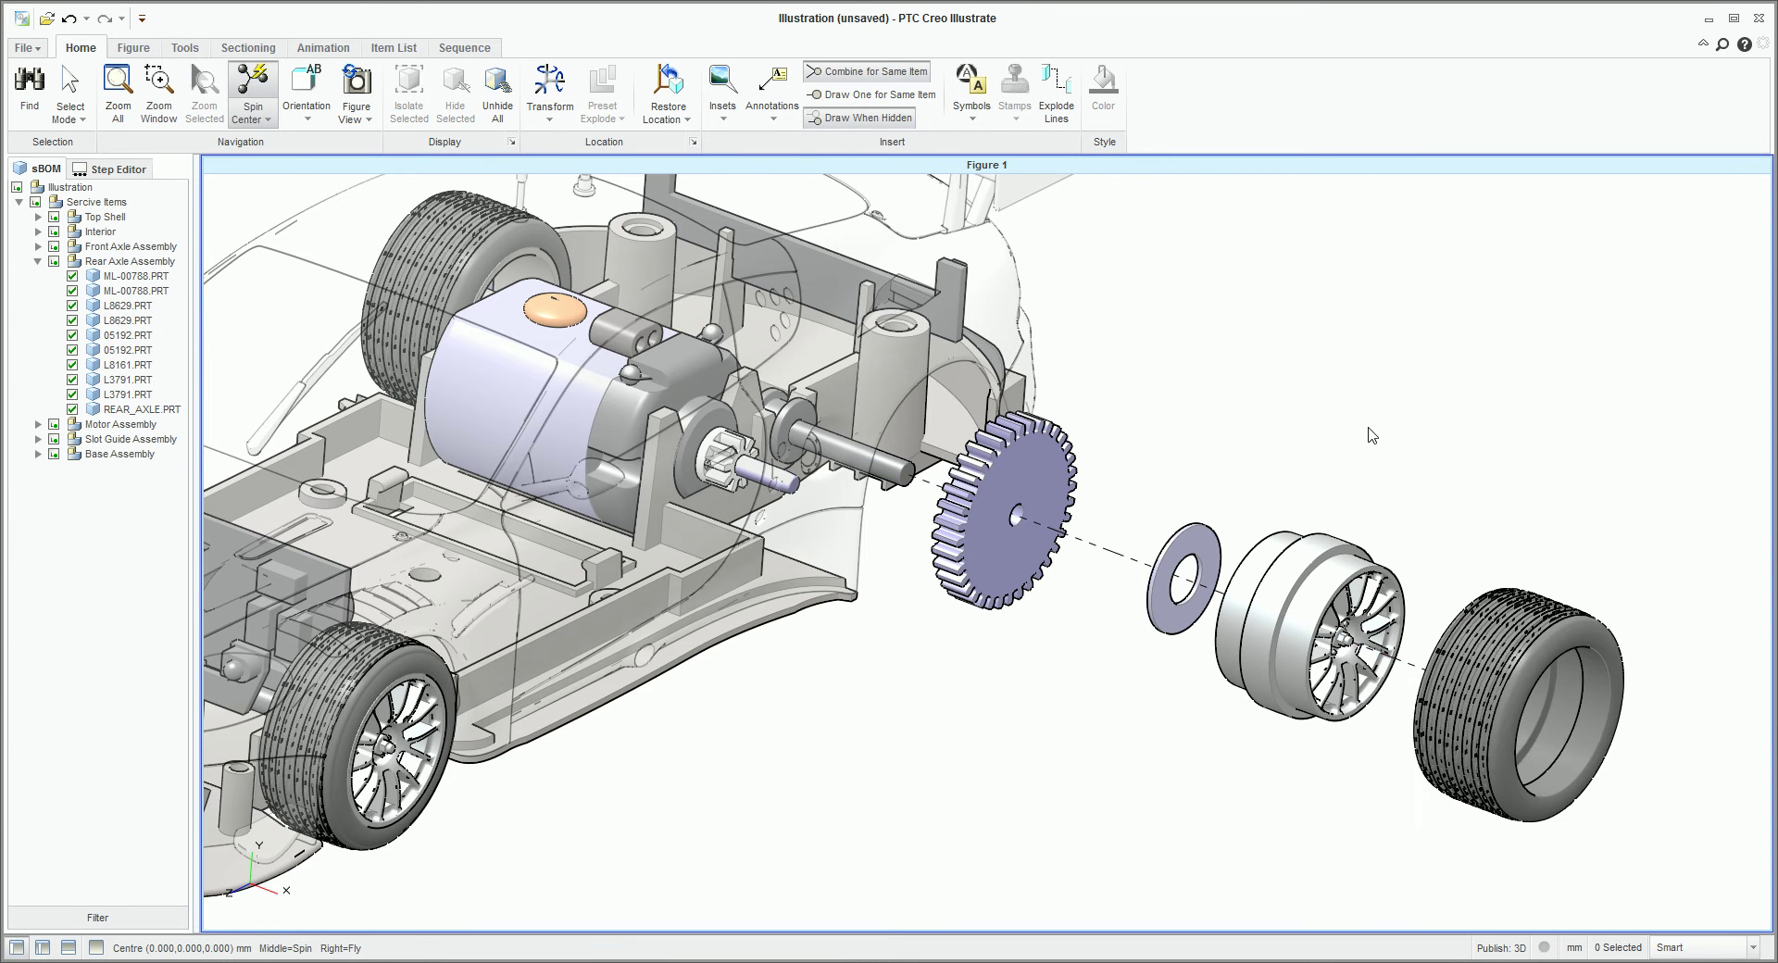
# Even out the exploded spacing by moving the washer to a centre X of about 57 mm and the tire to about 106 mm.
pyautogui.moveTo(1032, 711); pyautogui.dragTo(919, 627, button='middle')
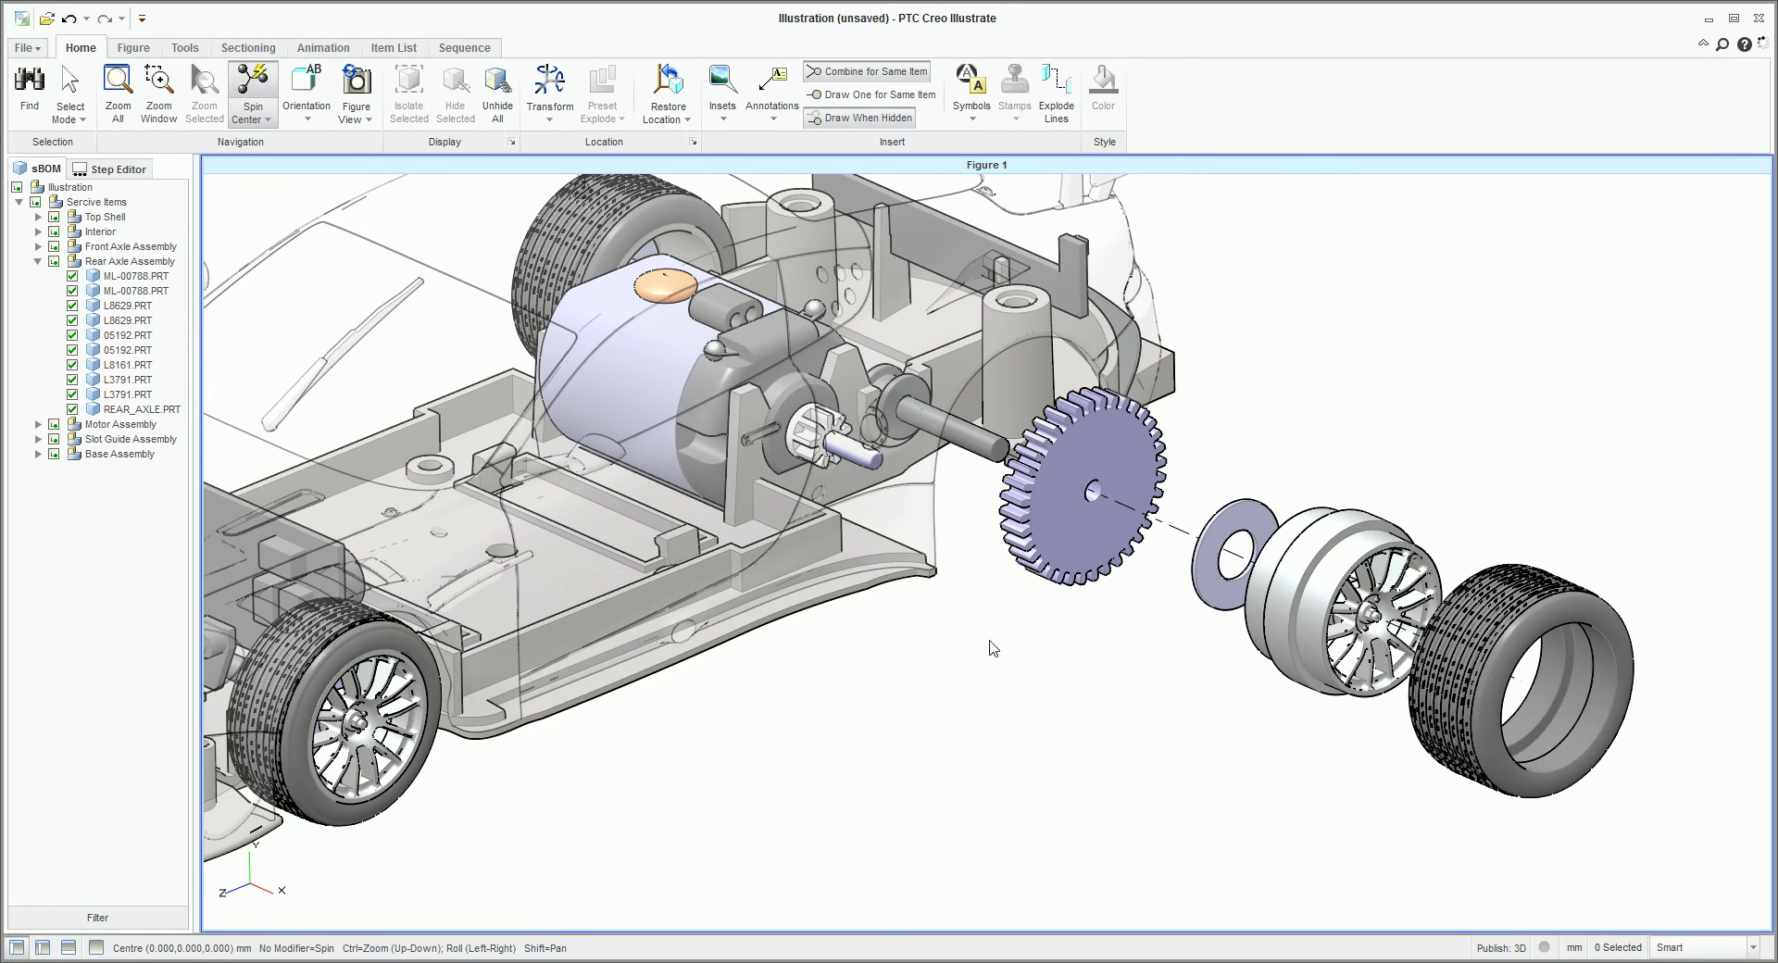
pyautogui.click(1261, 562)
pyautogui.moveTo(1261, 562); pyautogui.dragTo(1237, 560)
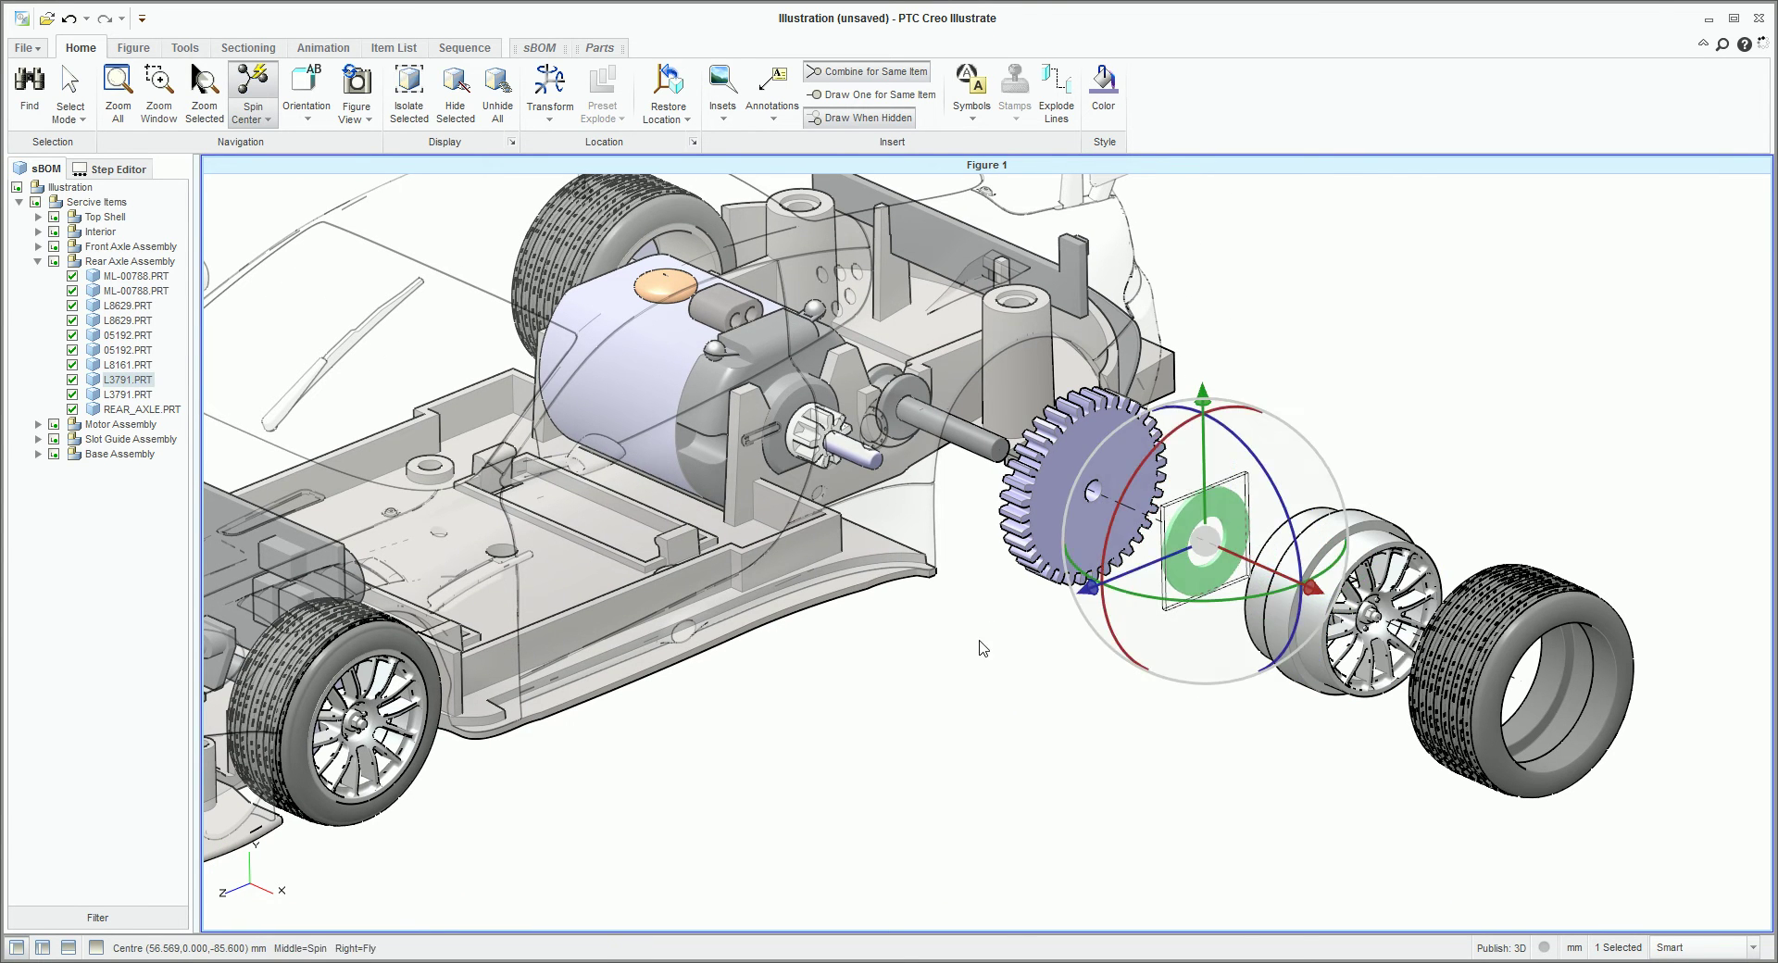
pyautogui.click(986, 651)
pyautogui.click(1556, 697)
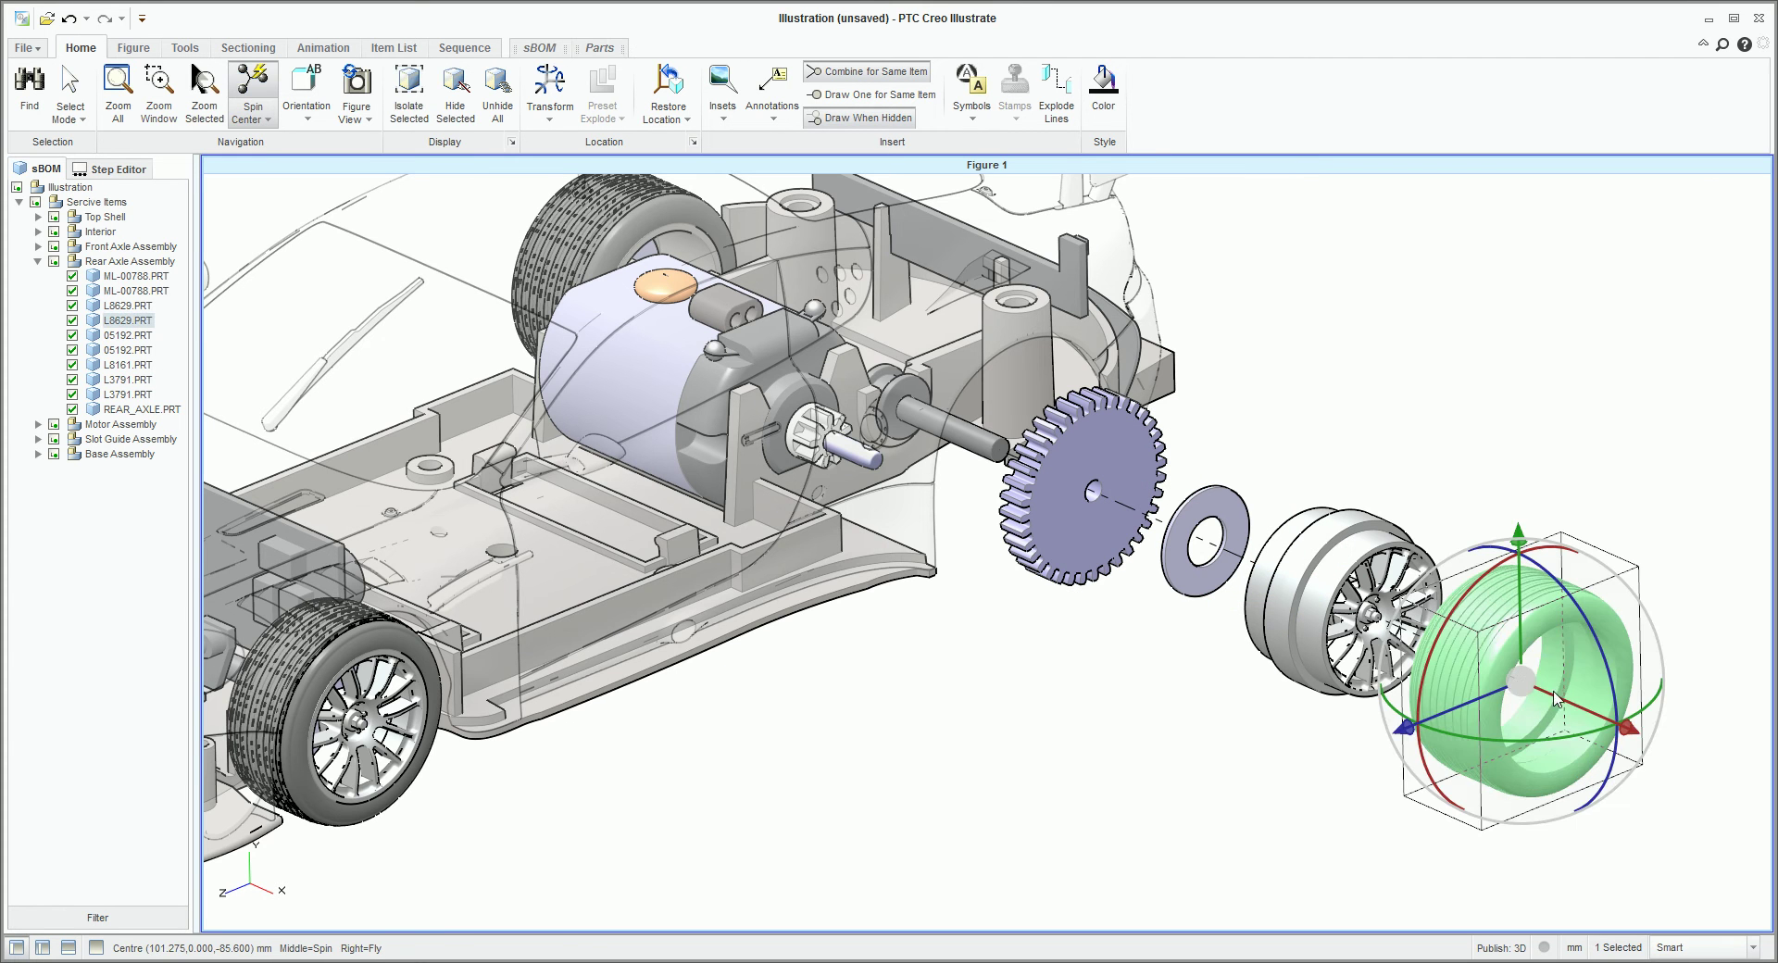
pyautogui.moveTo(1554, 695); pyautogui.dragTo(1585, 706)
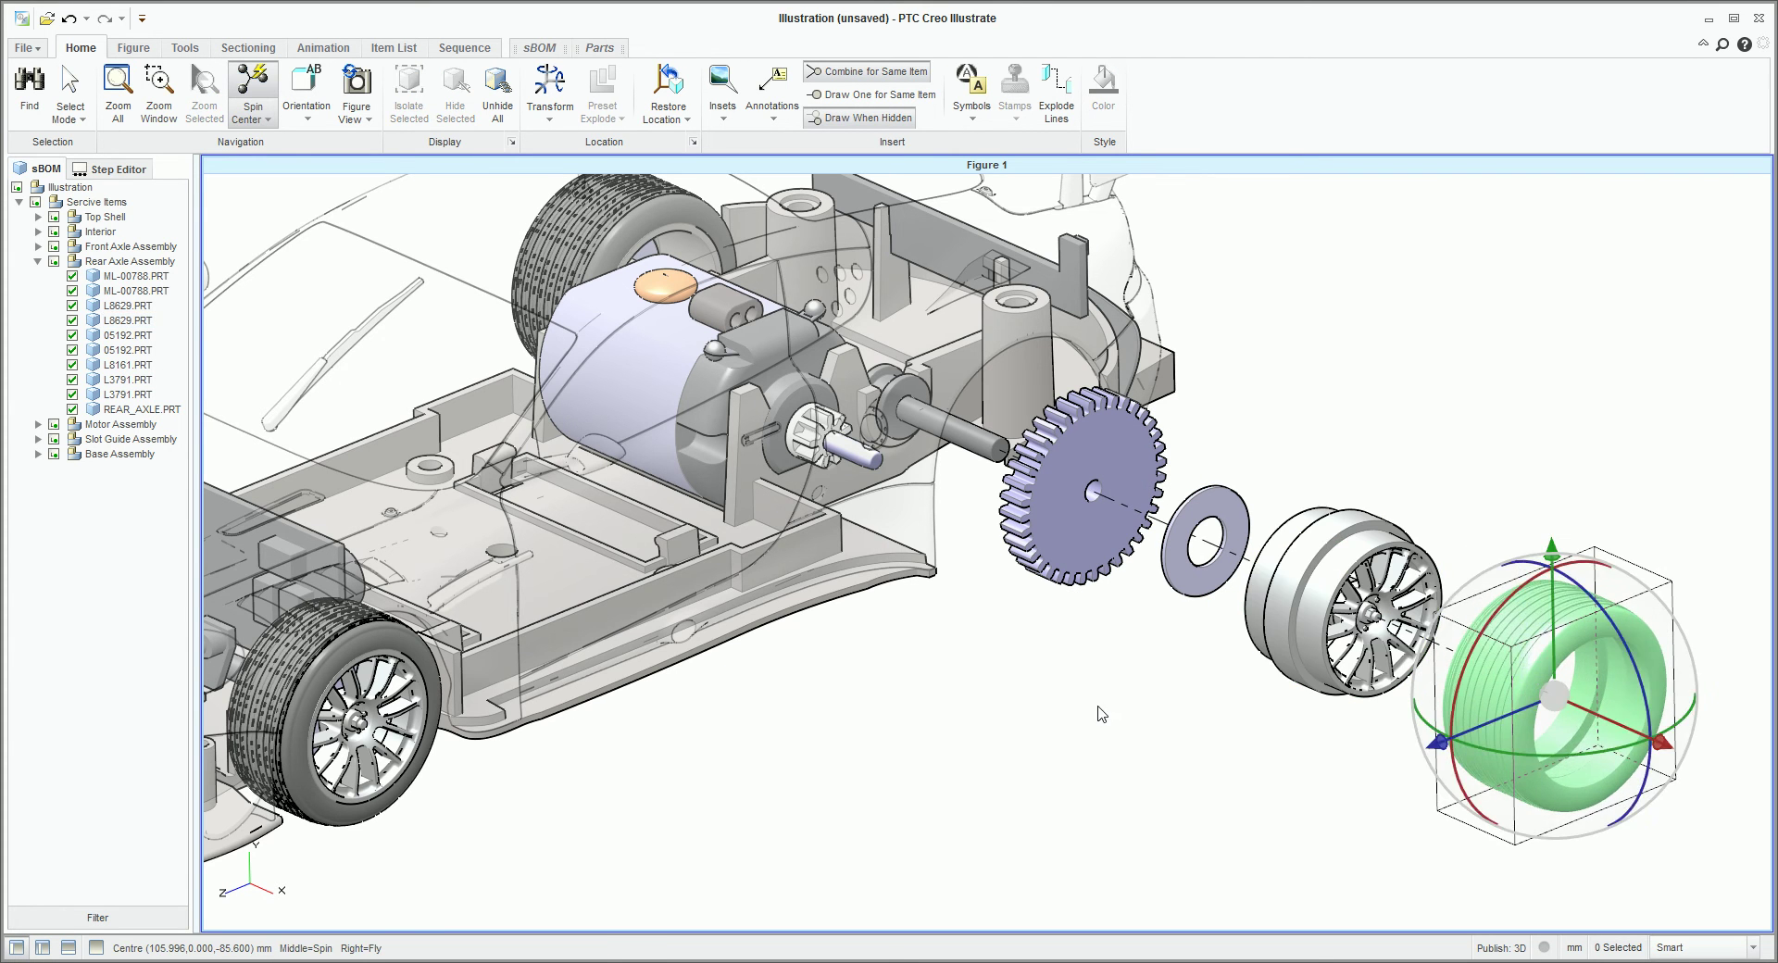
pyautogui.click(1092, 701)
# Attach item number callouts 1 to 4 to the gear, washer, rim and tire, placing the labels above the parts, and return to select mode.
pyautogui.click(774, 109)
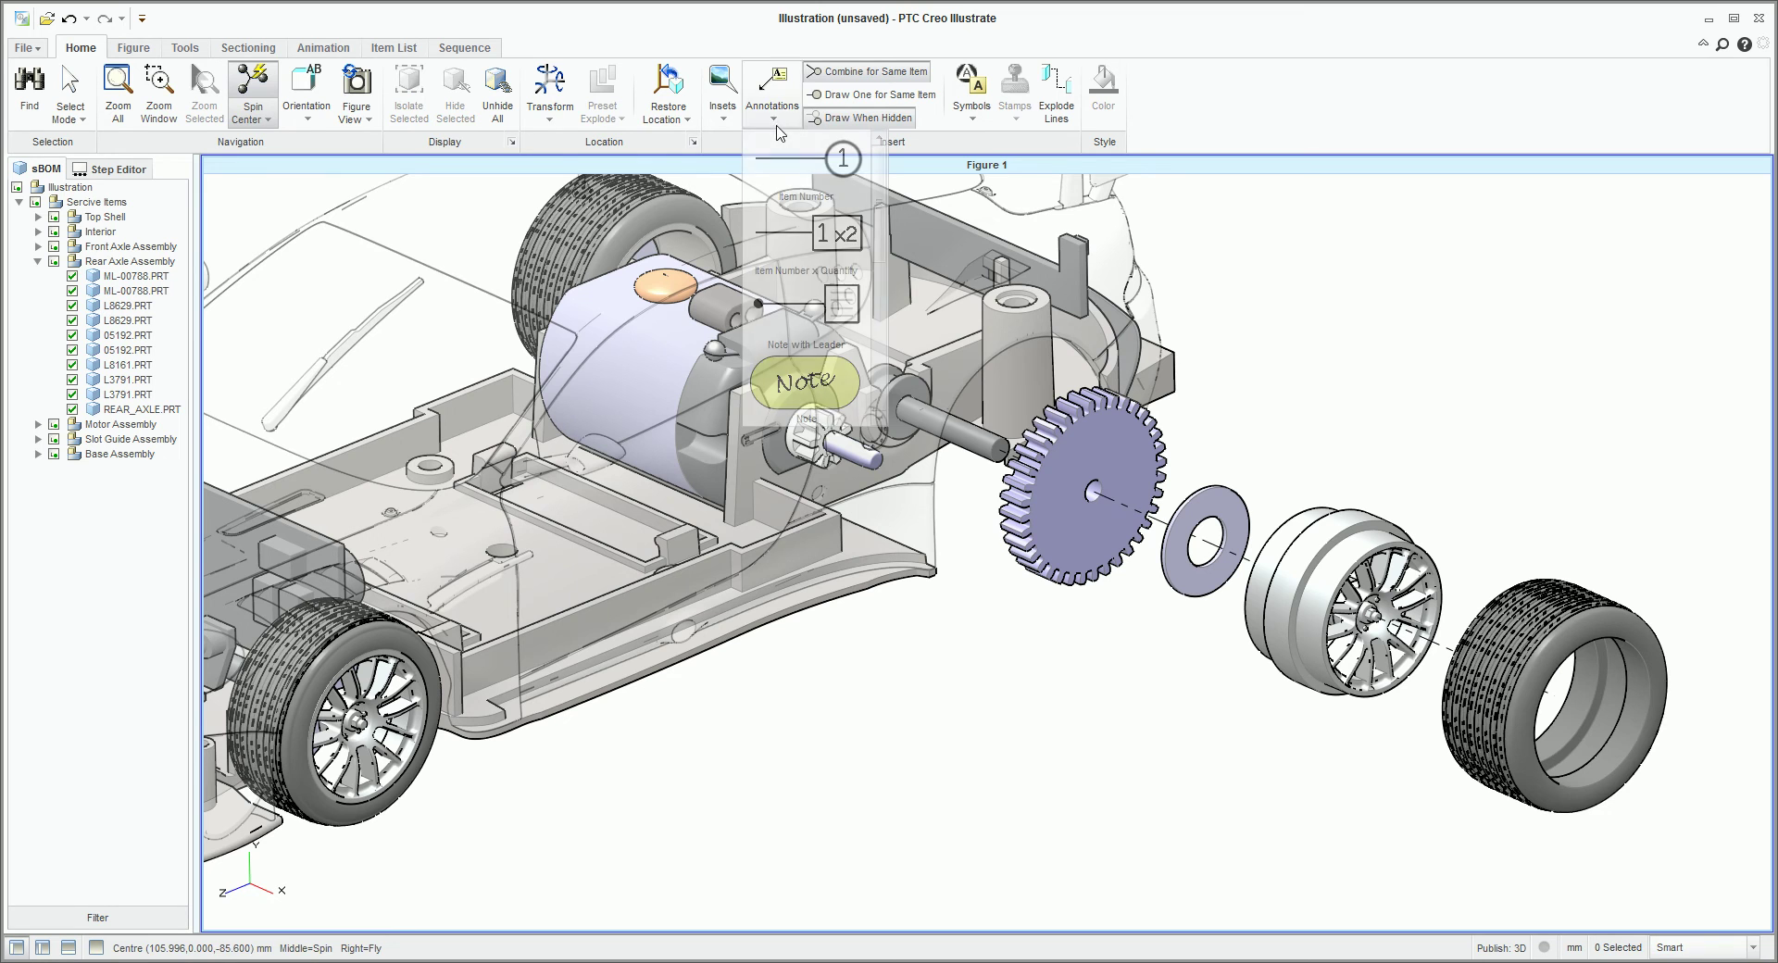
pyautogui.click(786, 150)
pyautogui.click(1132, 451)
pyautogui.click(1302, 362)
pyautogui.click(1232, 494)
pyautogui.click(1369, 414)
pyautogui.click(1378, 535)
pyautogui.click(1469, 468)
pyautogui.click(1612, 597)
pyautogui.click(1669, 561)
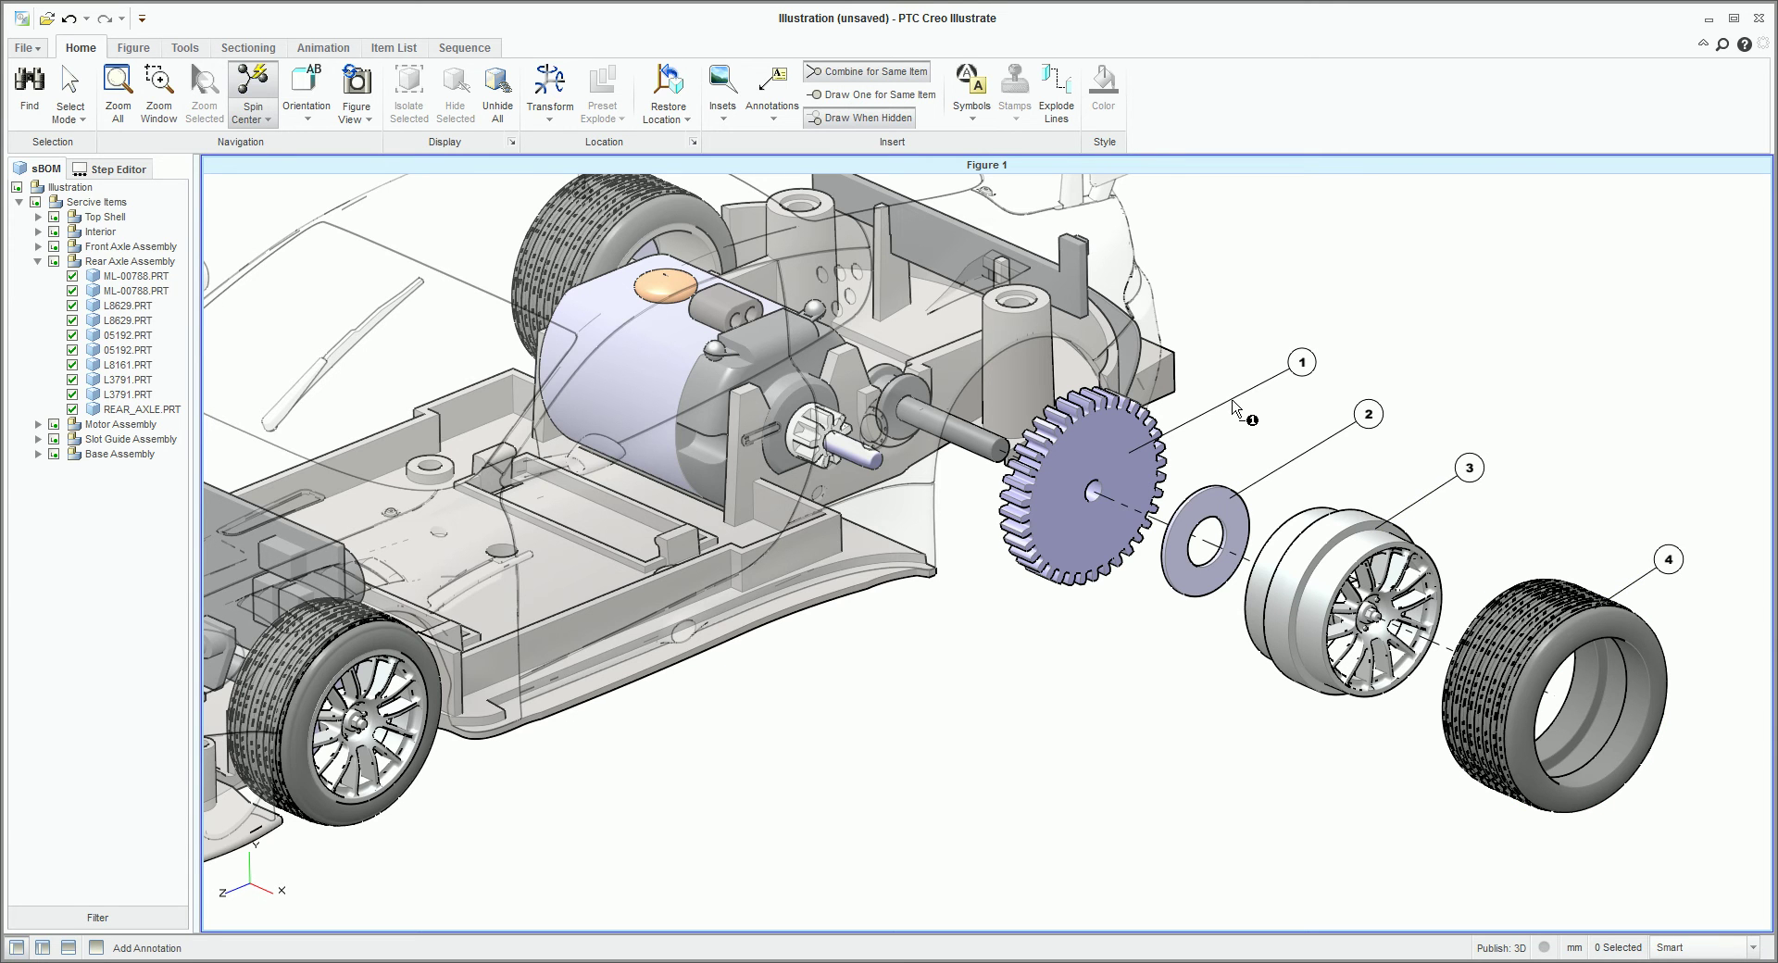
pyautogui.click(70, 113)
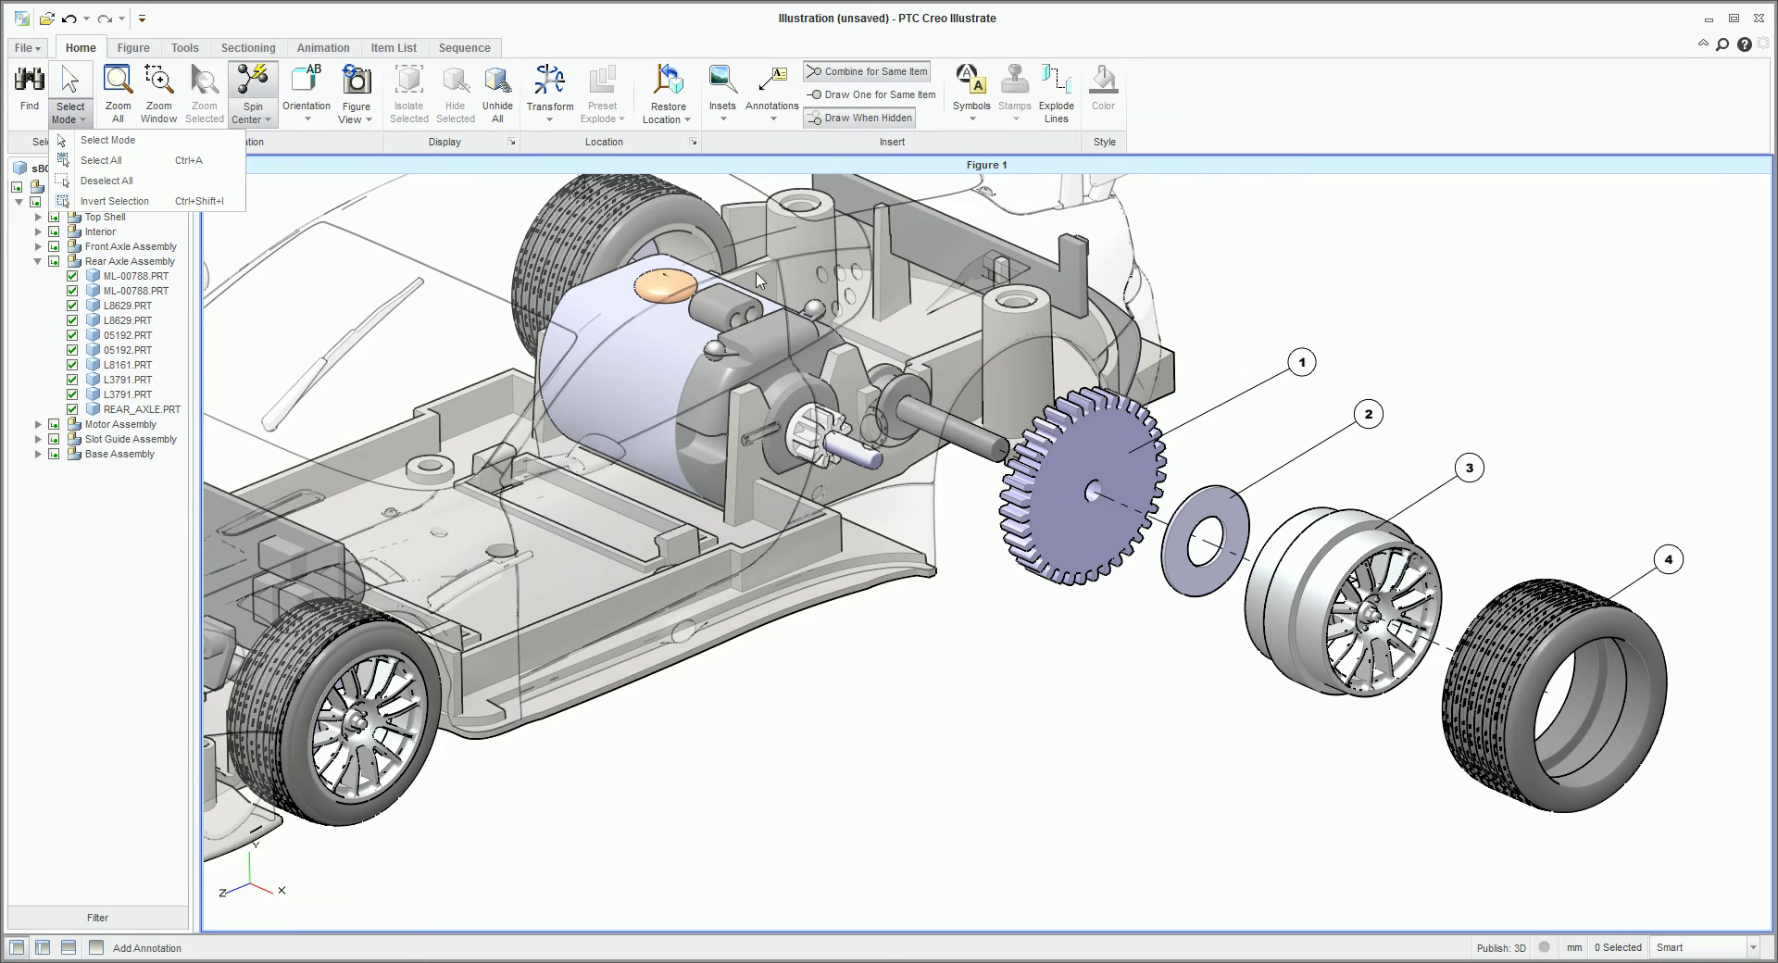
pyautogui.click(107, 140)
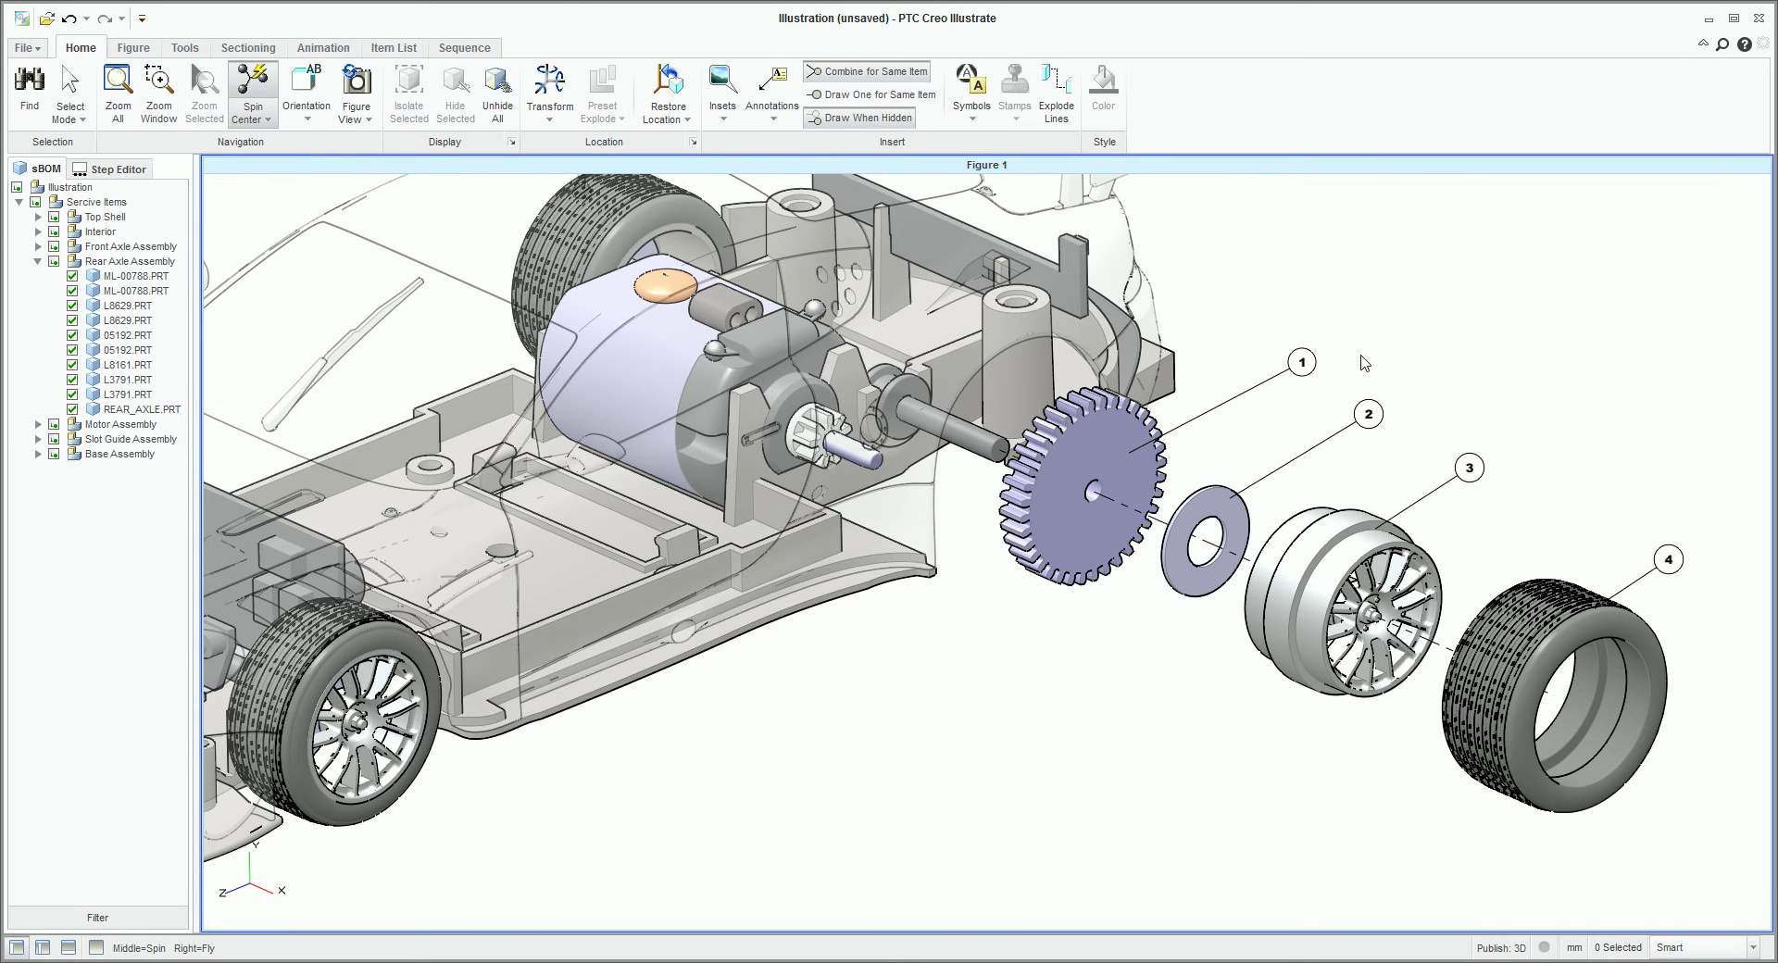
# Select all four item number callouts together and open their shared annotation settings, keeping the callouts in view.
pyautogui.click(1312, 367)
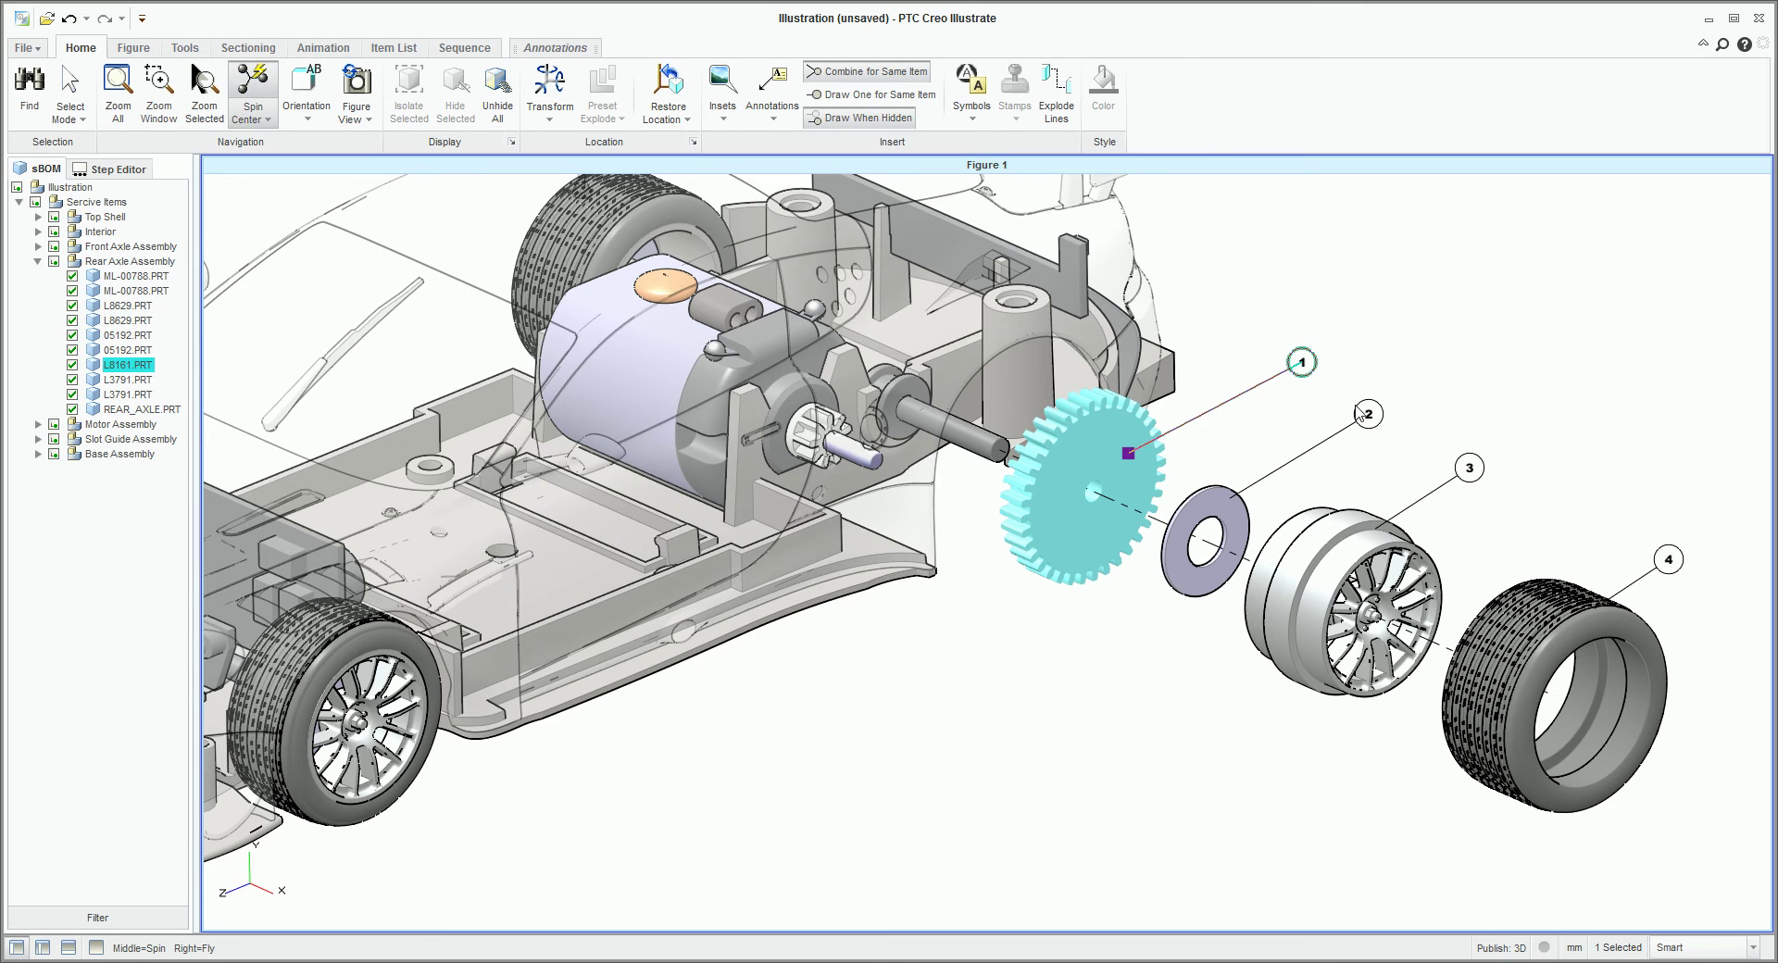
pyautogui.click(1368, 415)
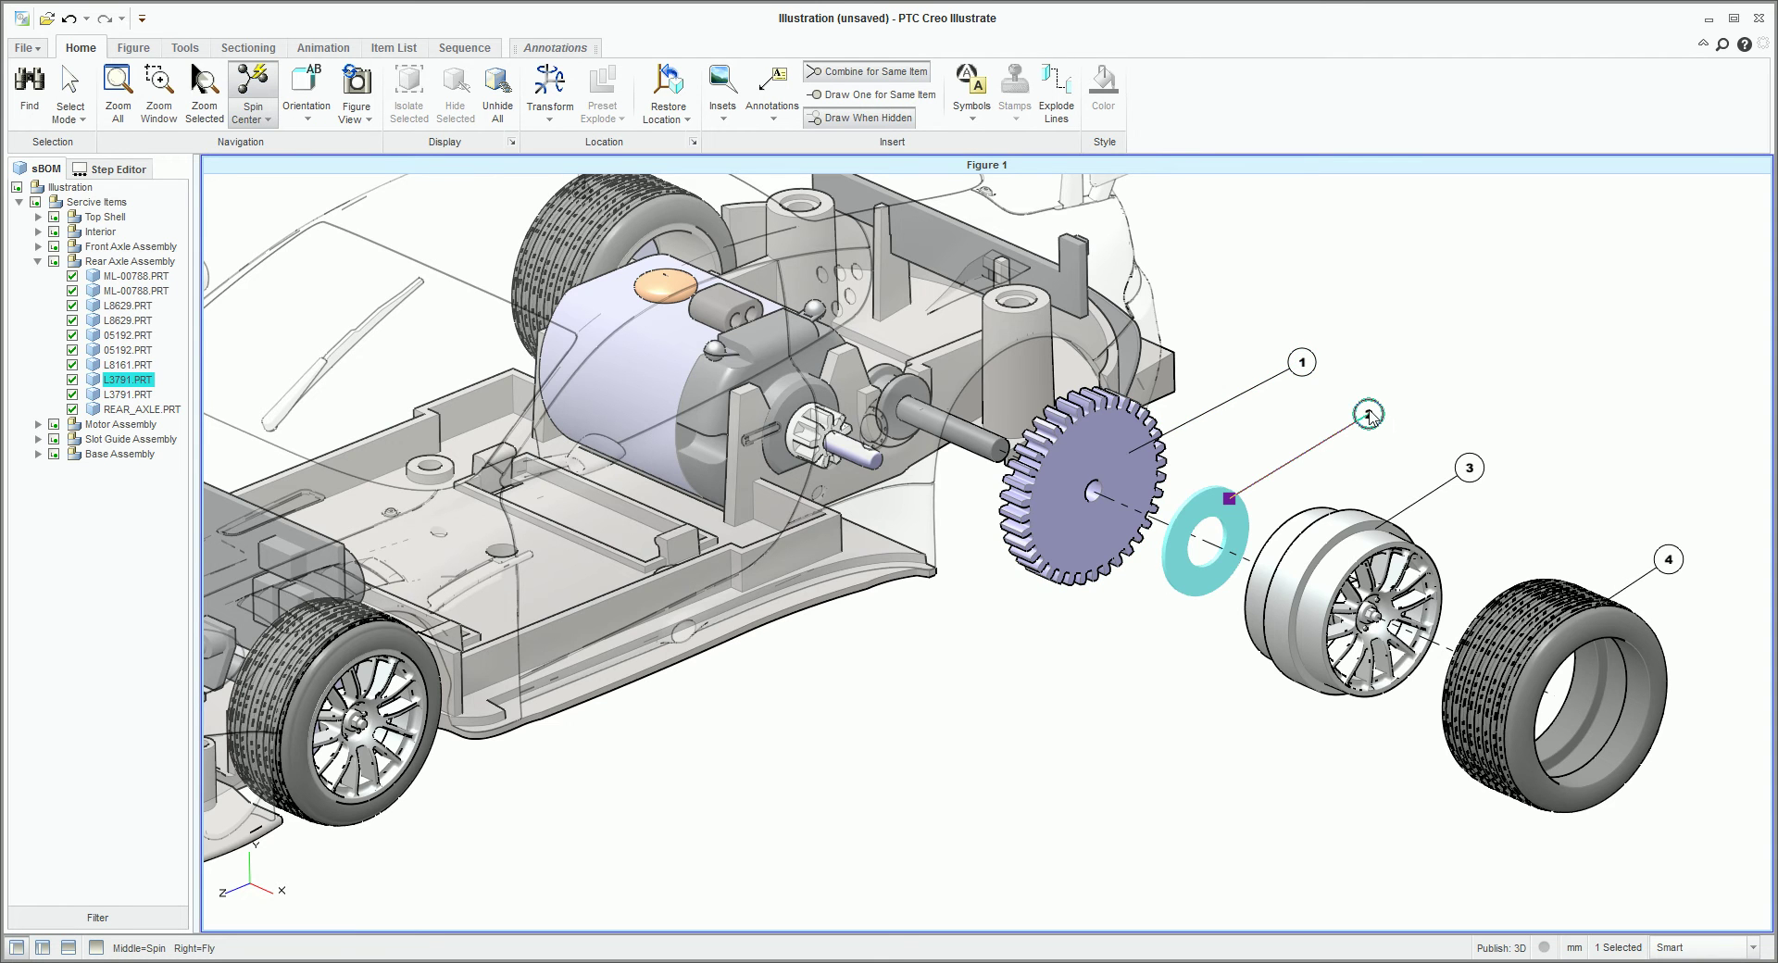
pyautogui.click(1302, 364)
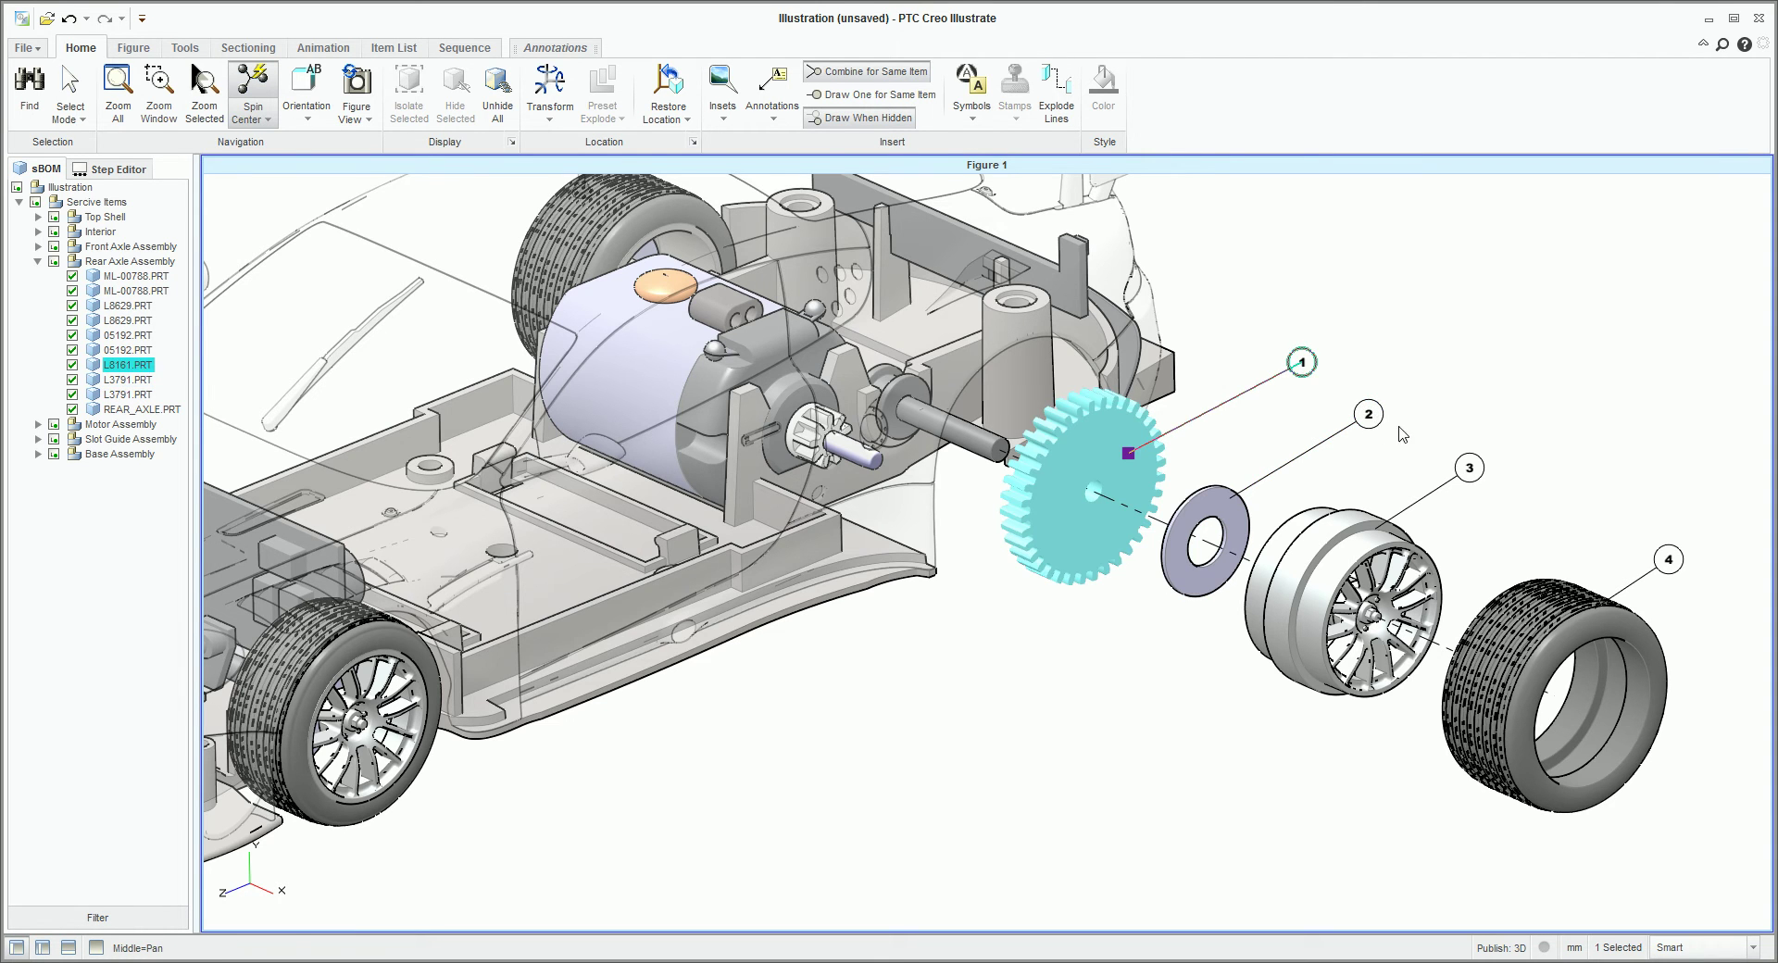
pyautogui.keyDown('ctrl'); pyautogui.click(1370, 419); pyautogui.keyUp('ctrl')
pyautogui.keyDown('ctrl'); pyautogui.click(1471, 471); pyautogui.keyUp('ctrl')
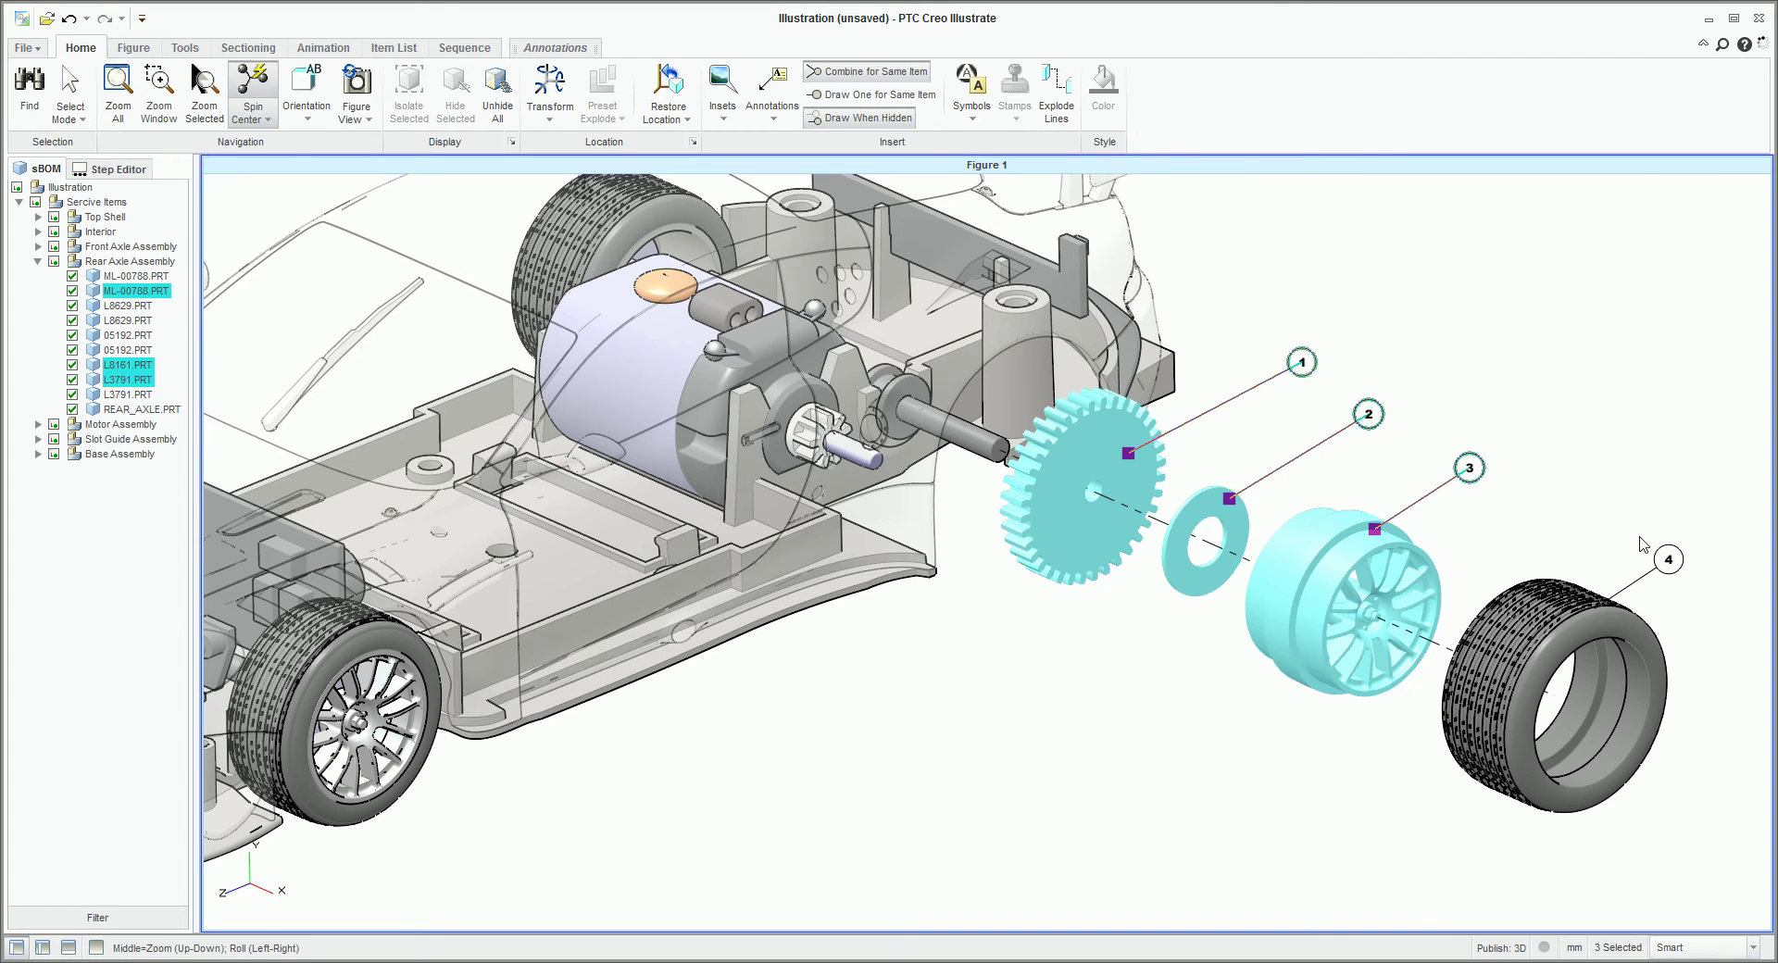
pyautogui.keyDown('ctrl'); pyautogui.click(1667, 561); pyautogui.keyUp('ctrl')
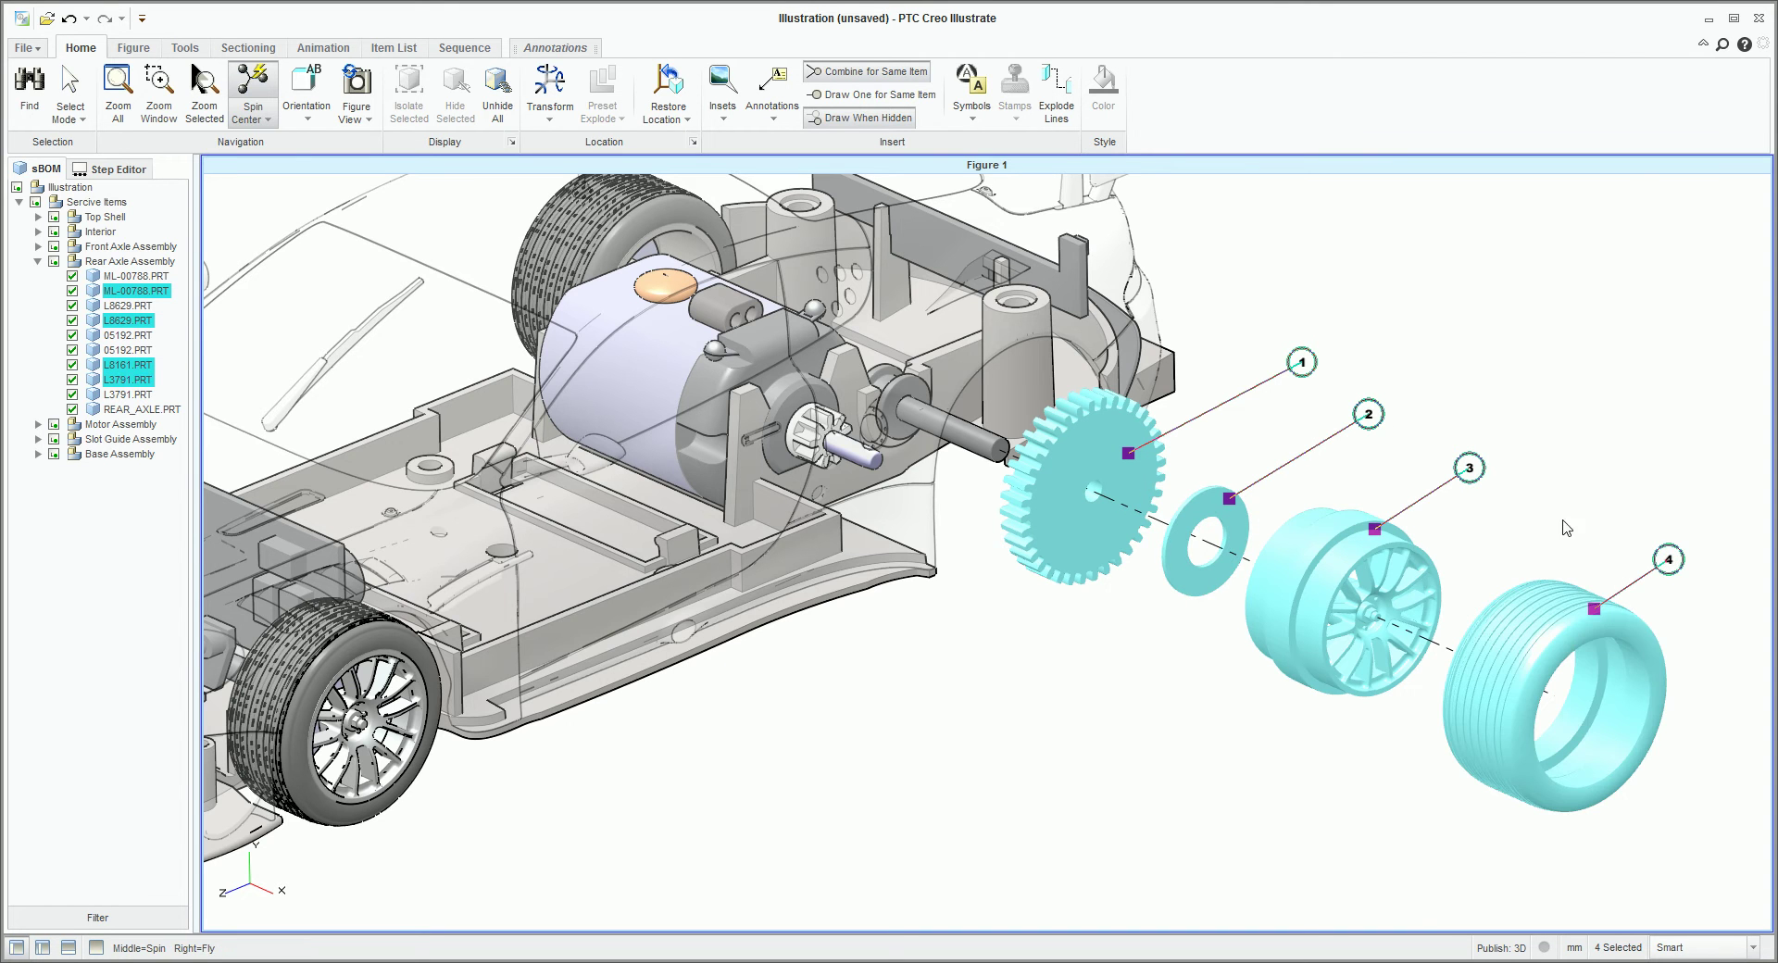
pyautogui.rightClick(1471, 476)
pyautogui.click(1533, 720)
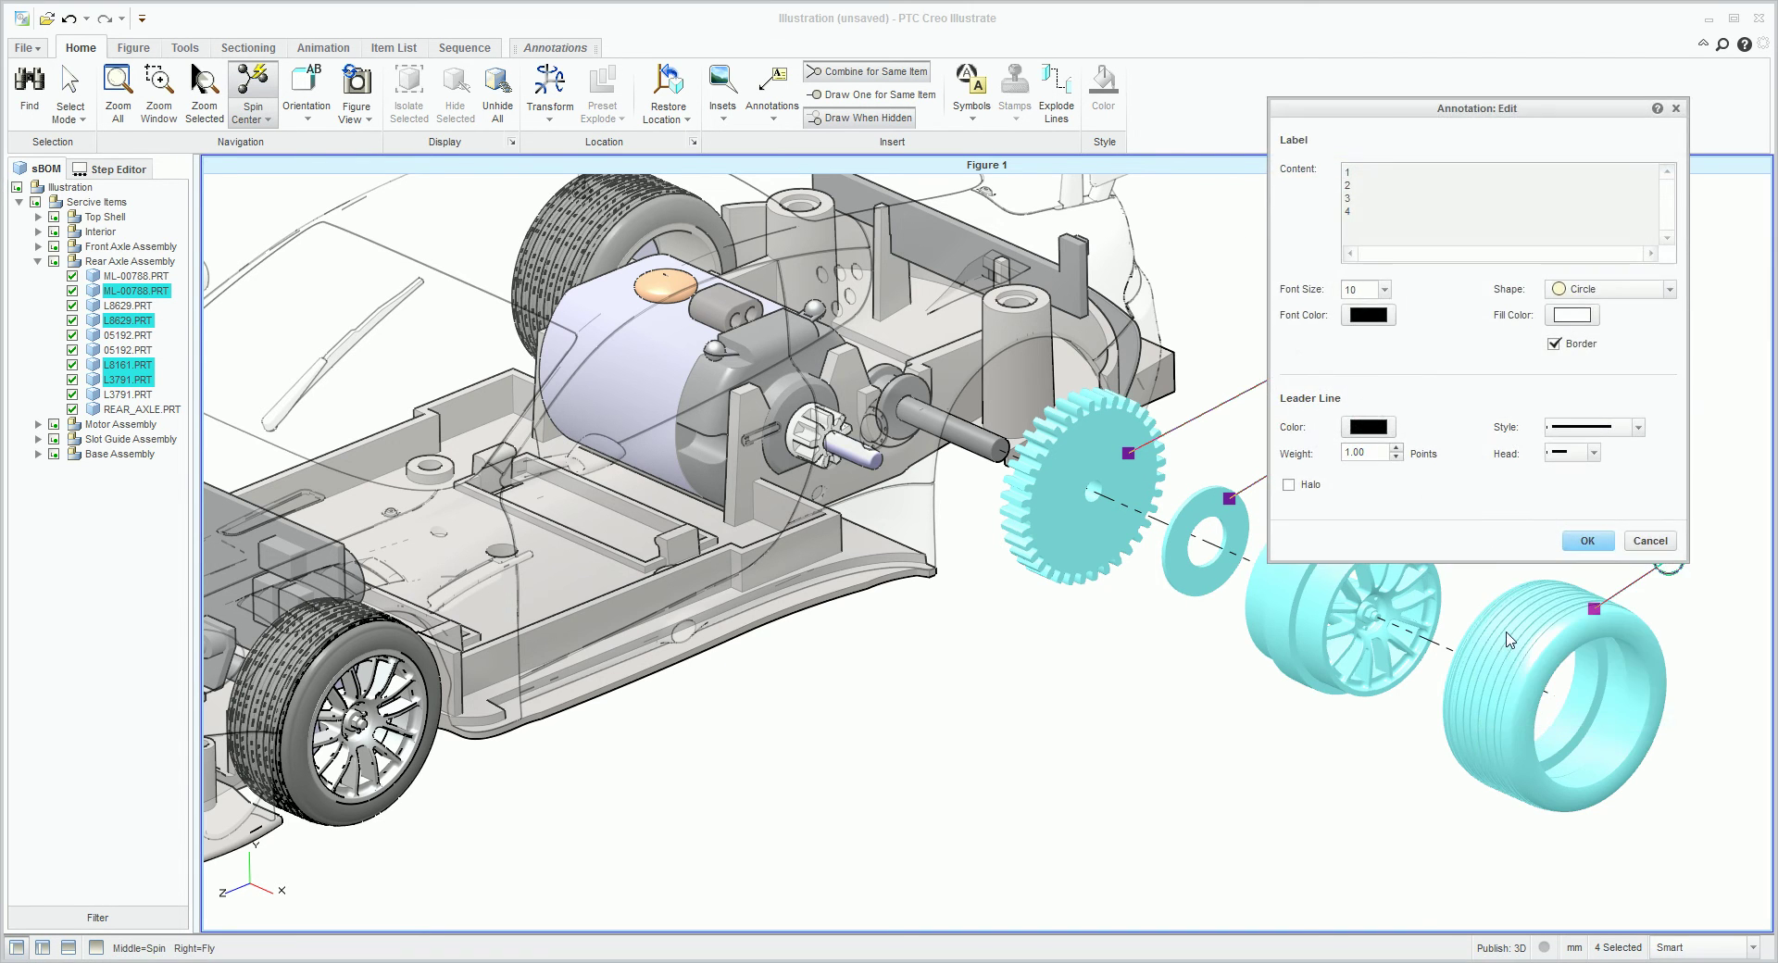
pyautogui.moveTo(1452, 108)
pyautogui.mouseDown()
pyautogui.moveTo(1044, 296)
pyautogui.moveTo(750, 326)
pyautogui.mouseUp()
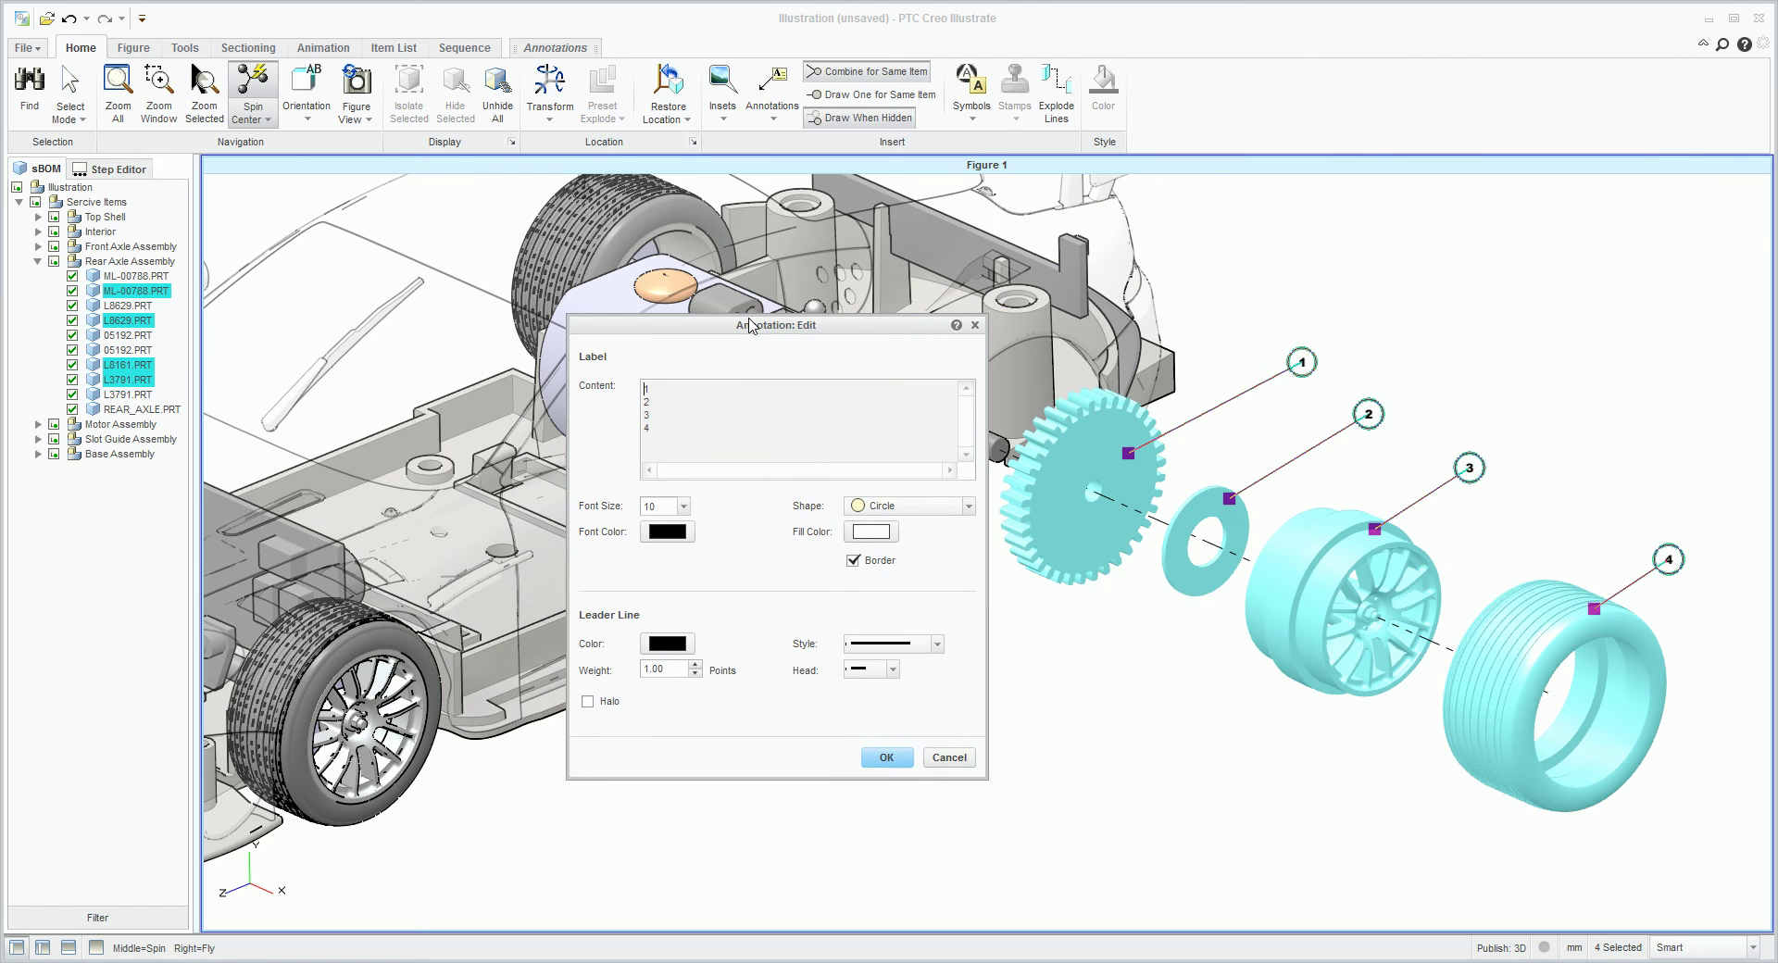
# Set the four callout labels to No Shape, after trying Rectangle, with a font size of 16.
pyautogui.click(903, 508)
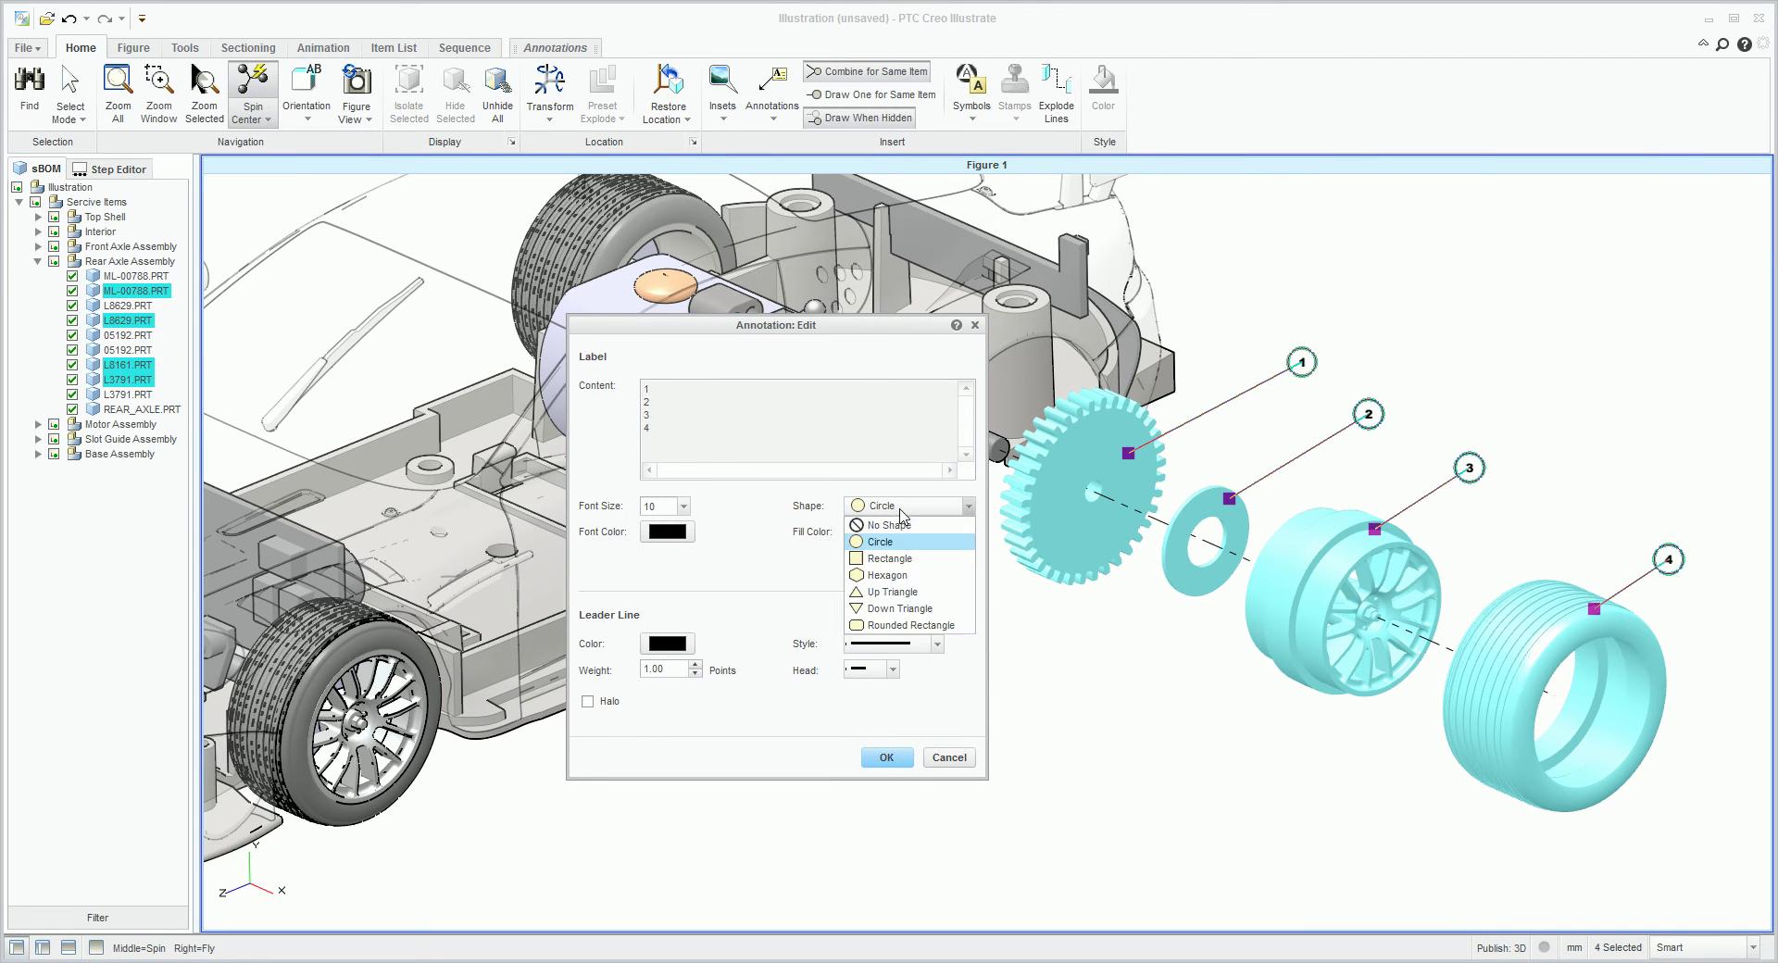
pyautogui.click(886, 558)
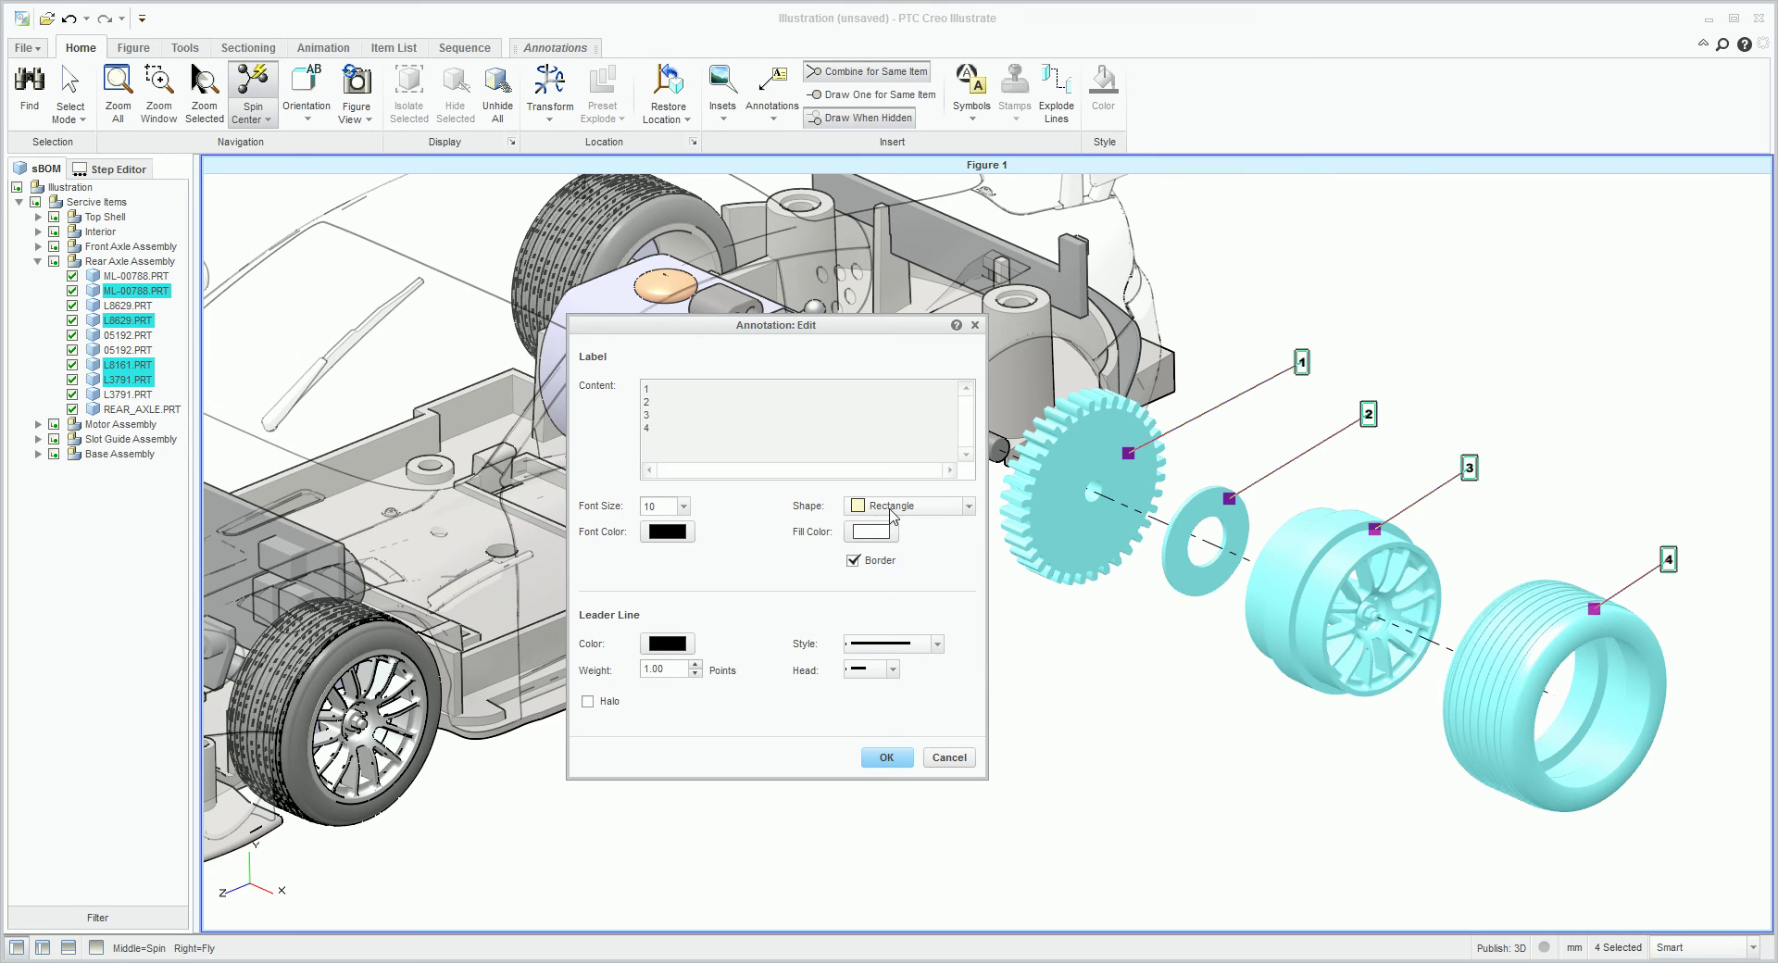
pyautogui.click(893, 507)
pyautogui.click(889, 531)
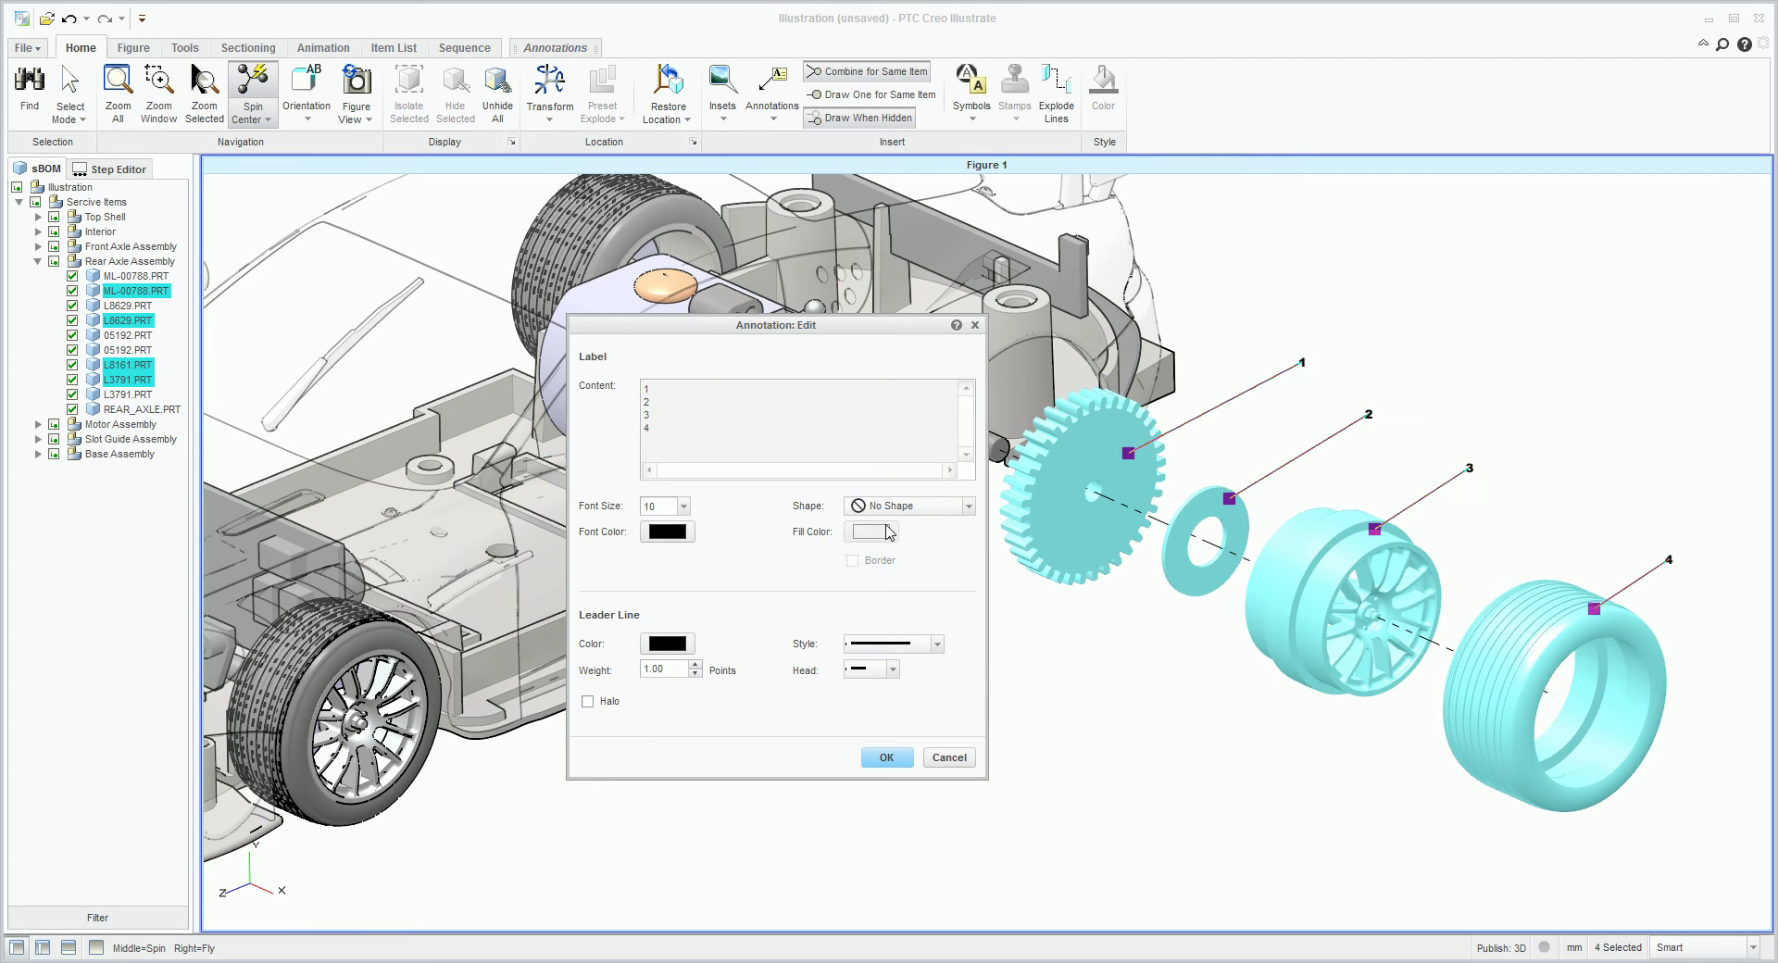
pyautogui.click(683, 508)
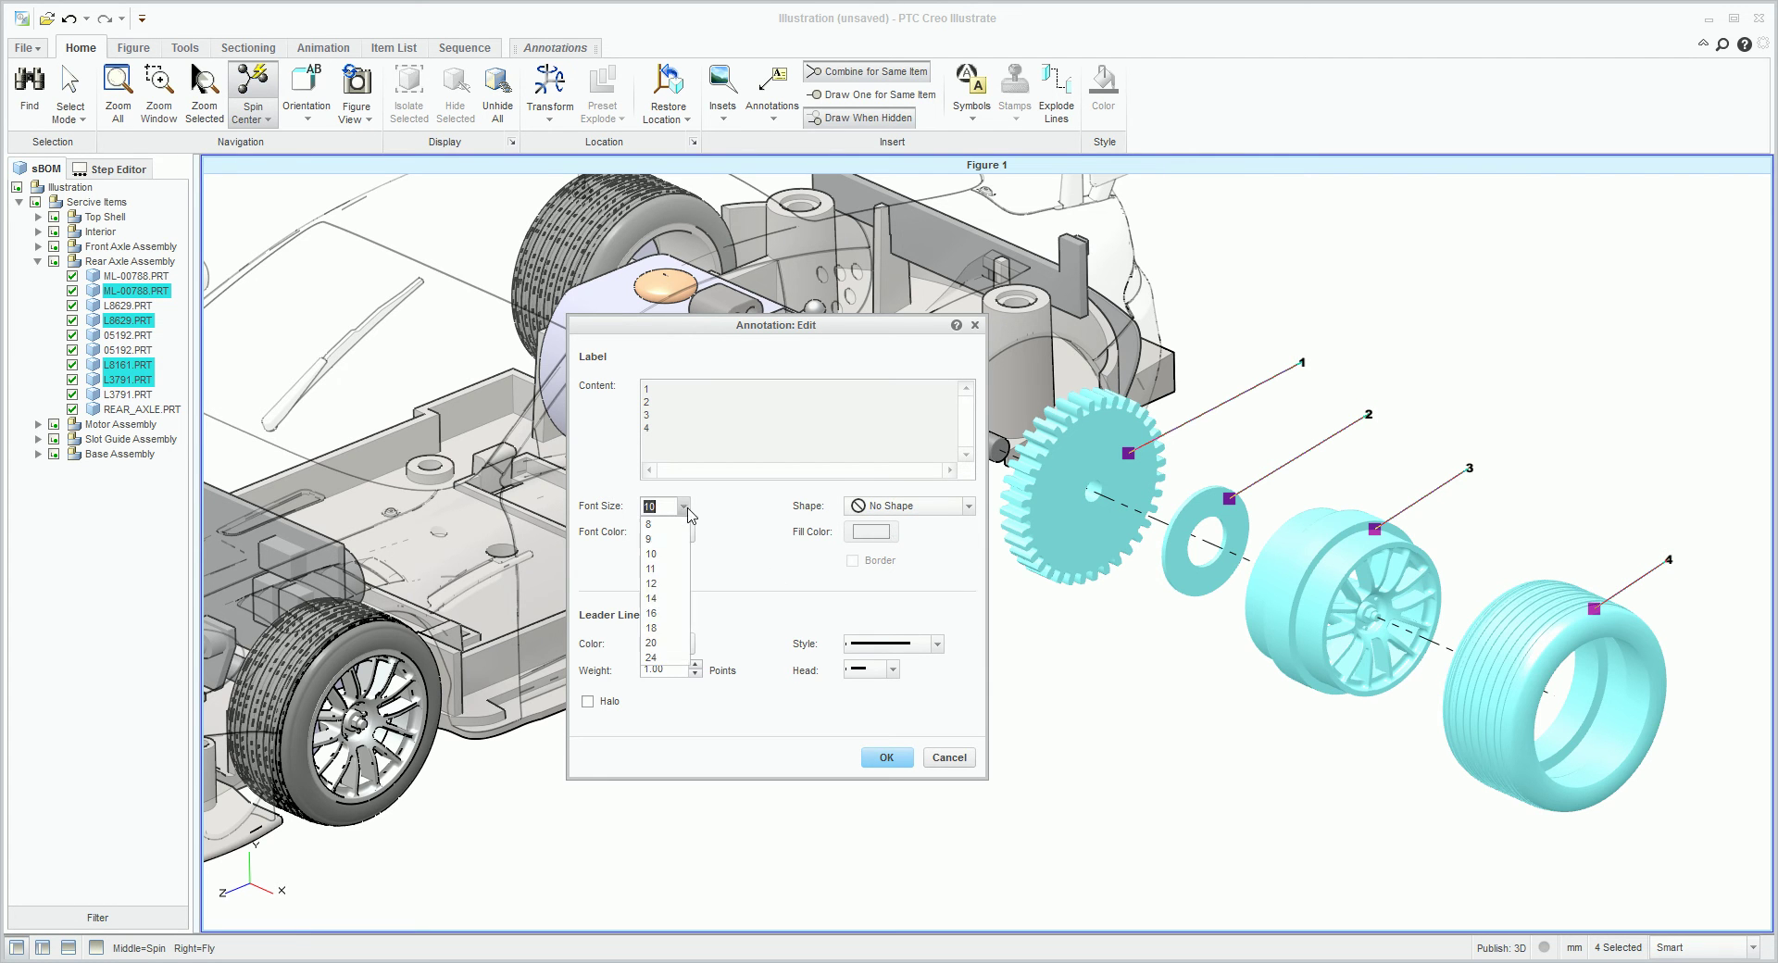
pyautogui.click(662, 625)
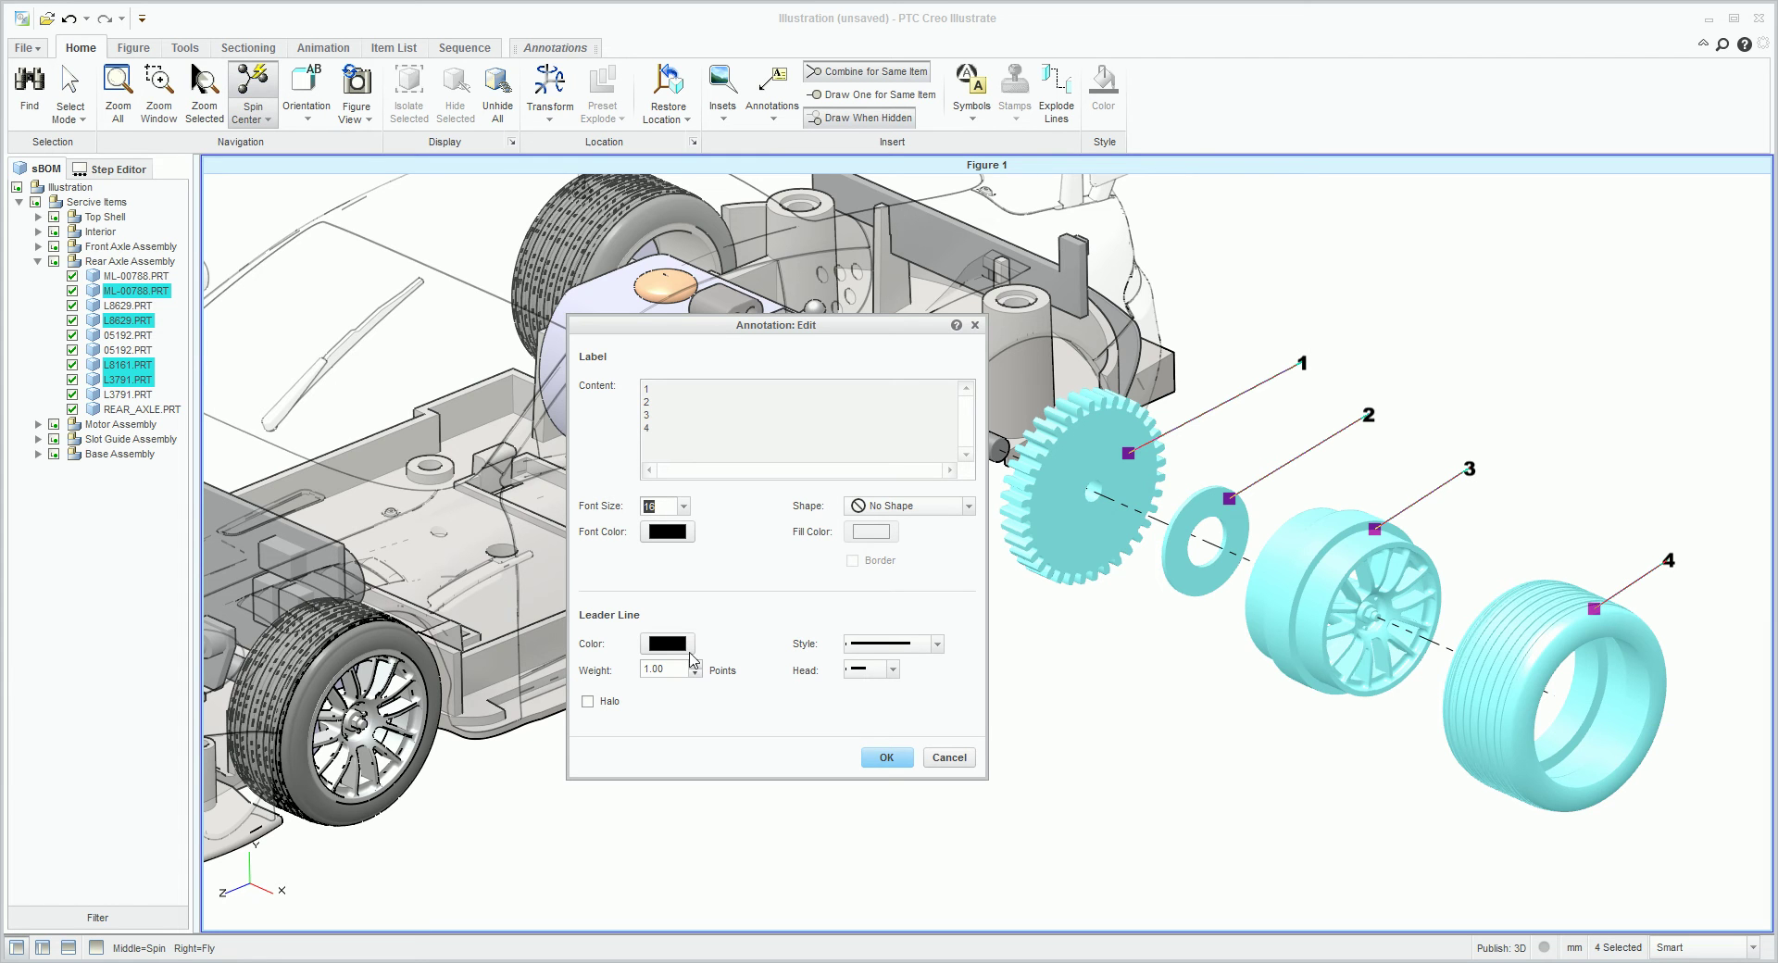
# Turn on the halo for the callout leader lines, give them a dot head, and apply the annotation changes.
pyautogui.click(588, 703)
pyautogui.click(933, 648)
pyautogui.click(935, 648)
pyautogui.click(894, 670)
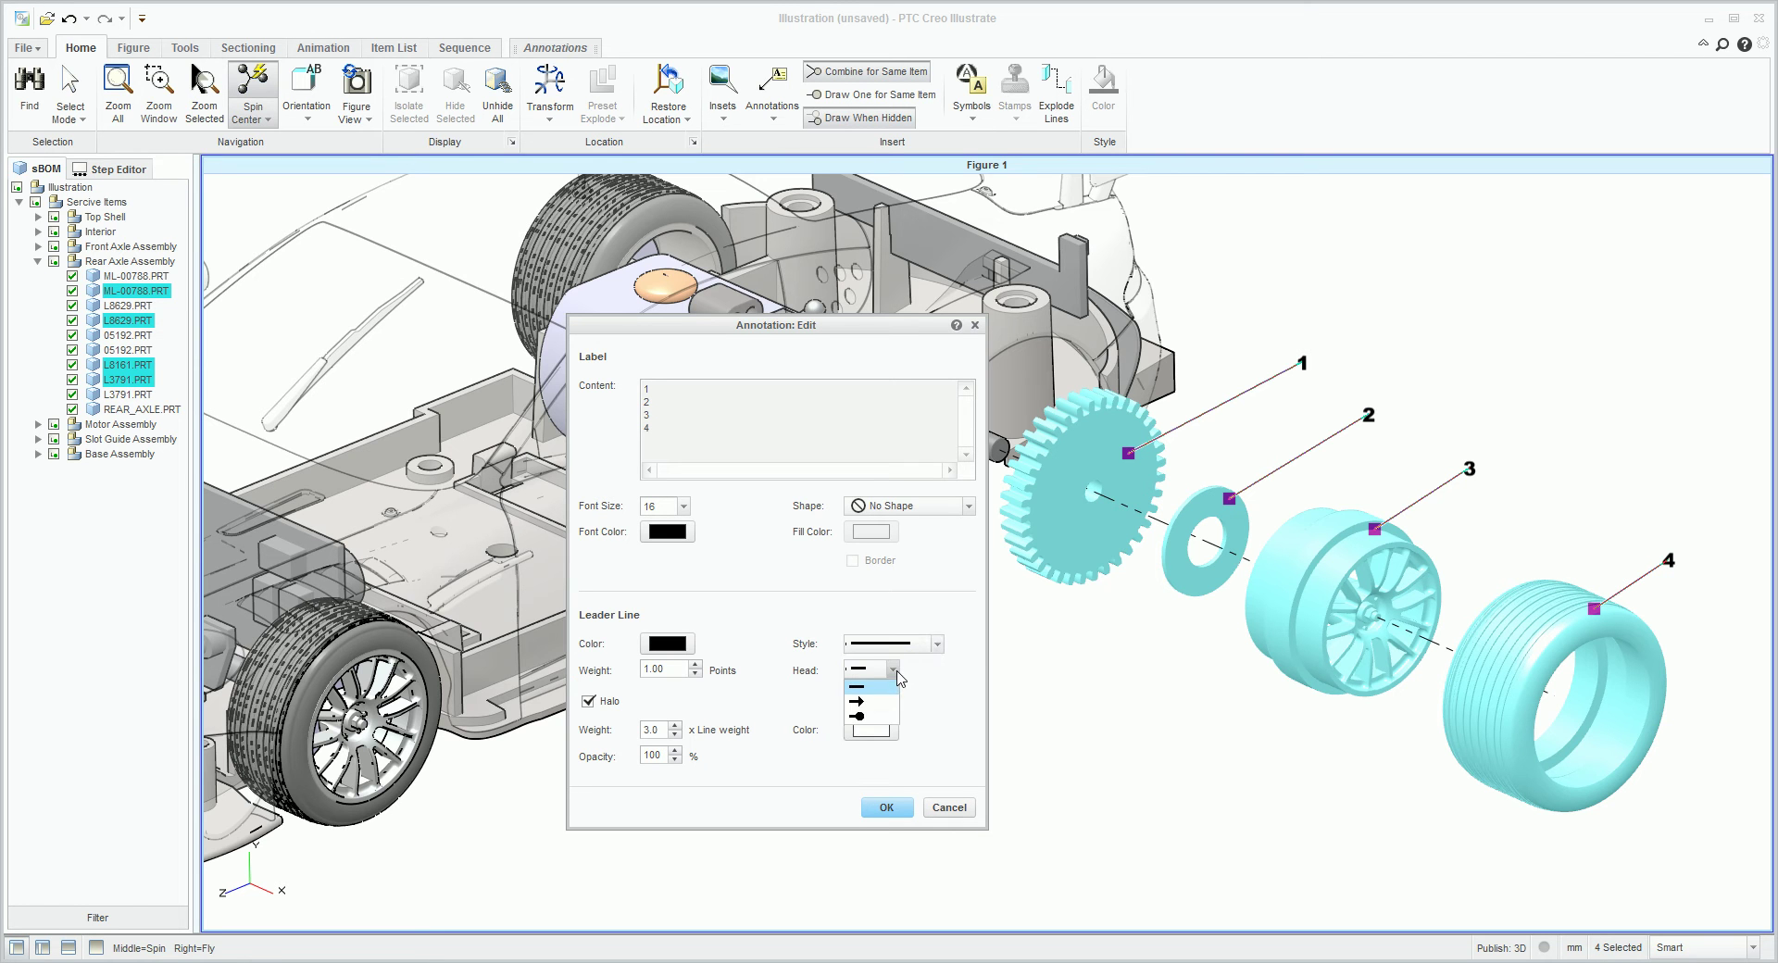
pyautogui.click(884, 724)
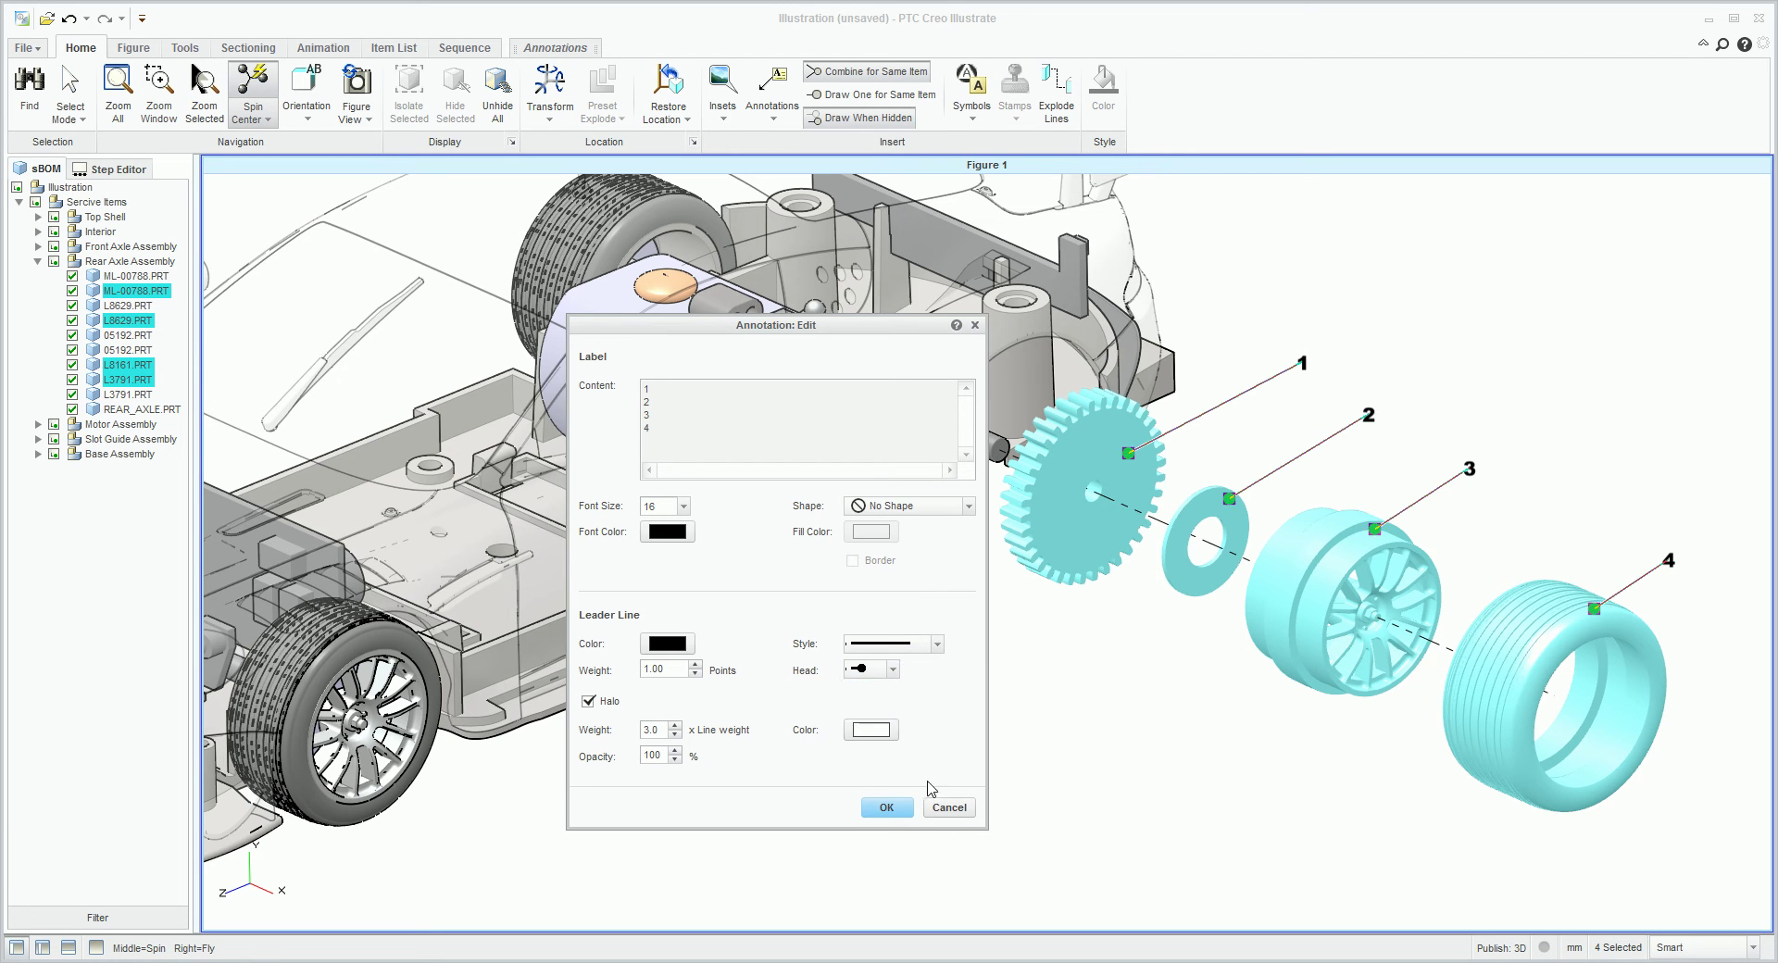
pyautogui.click(886, 808)
pyautogui.click(993, 709)
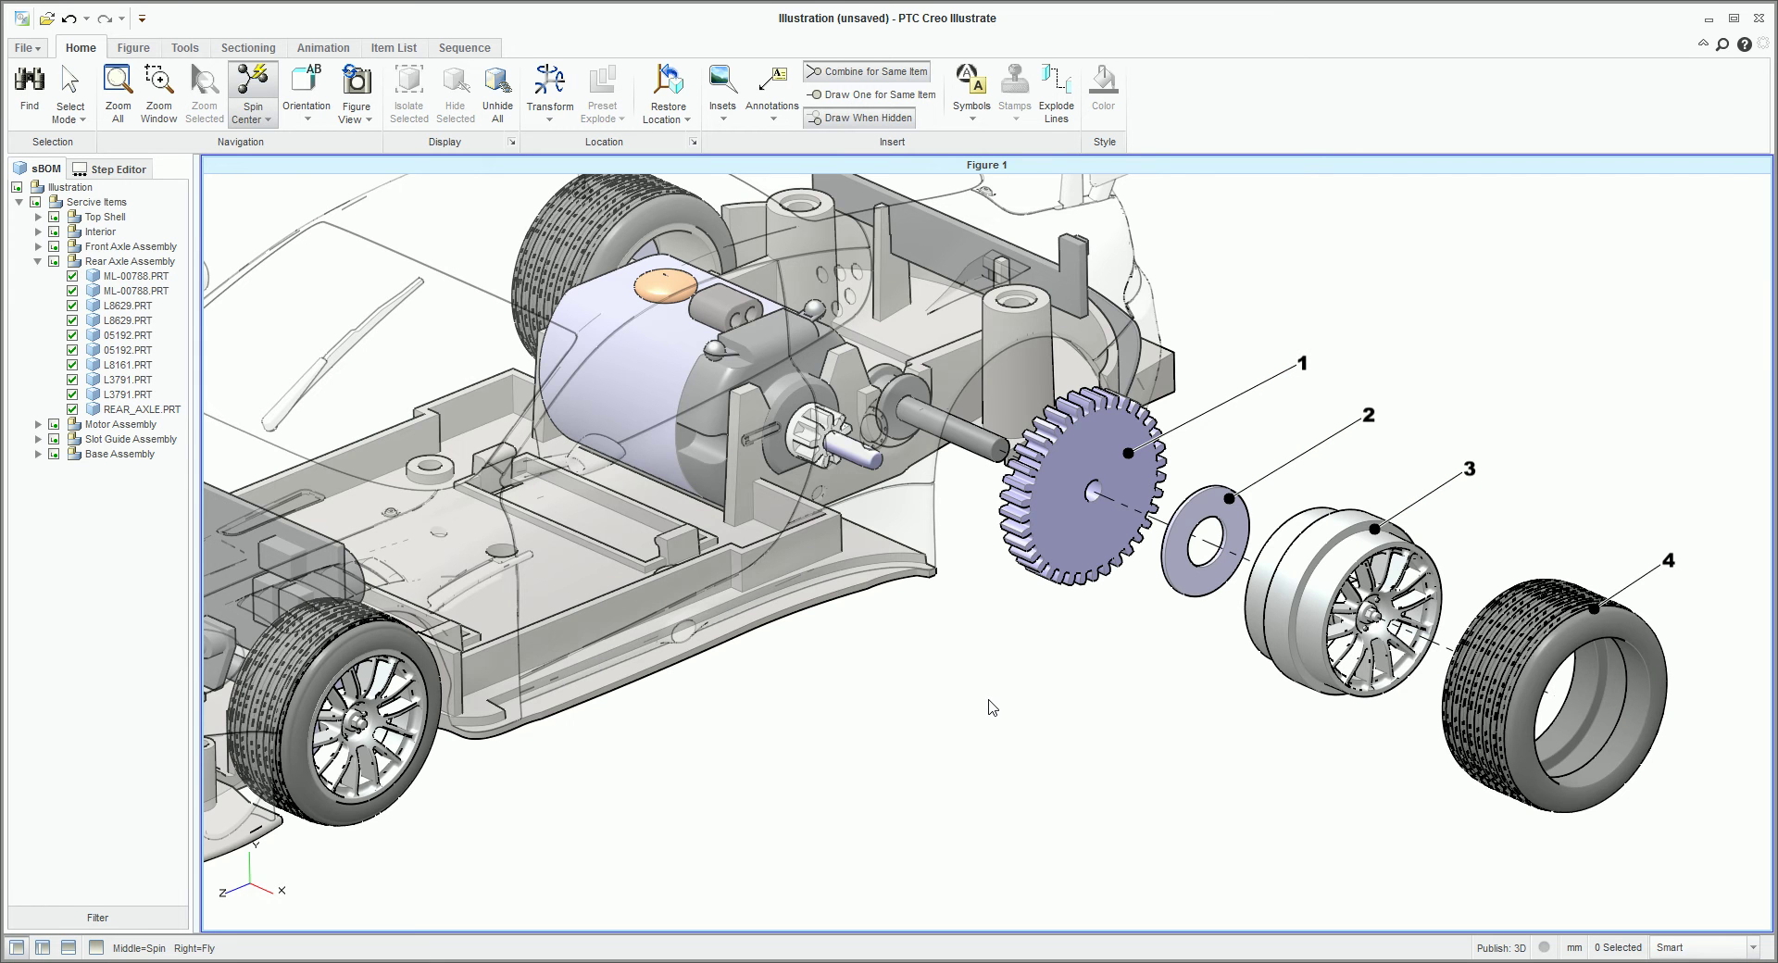
# Duplicate Figure 1 to get a second figure for editing.
pyautogui.scroll(-2, 989, 704)
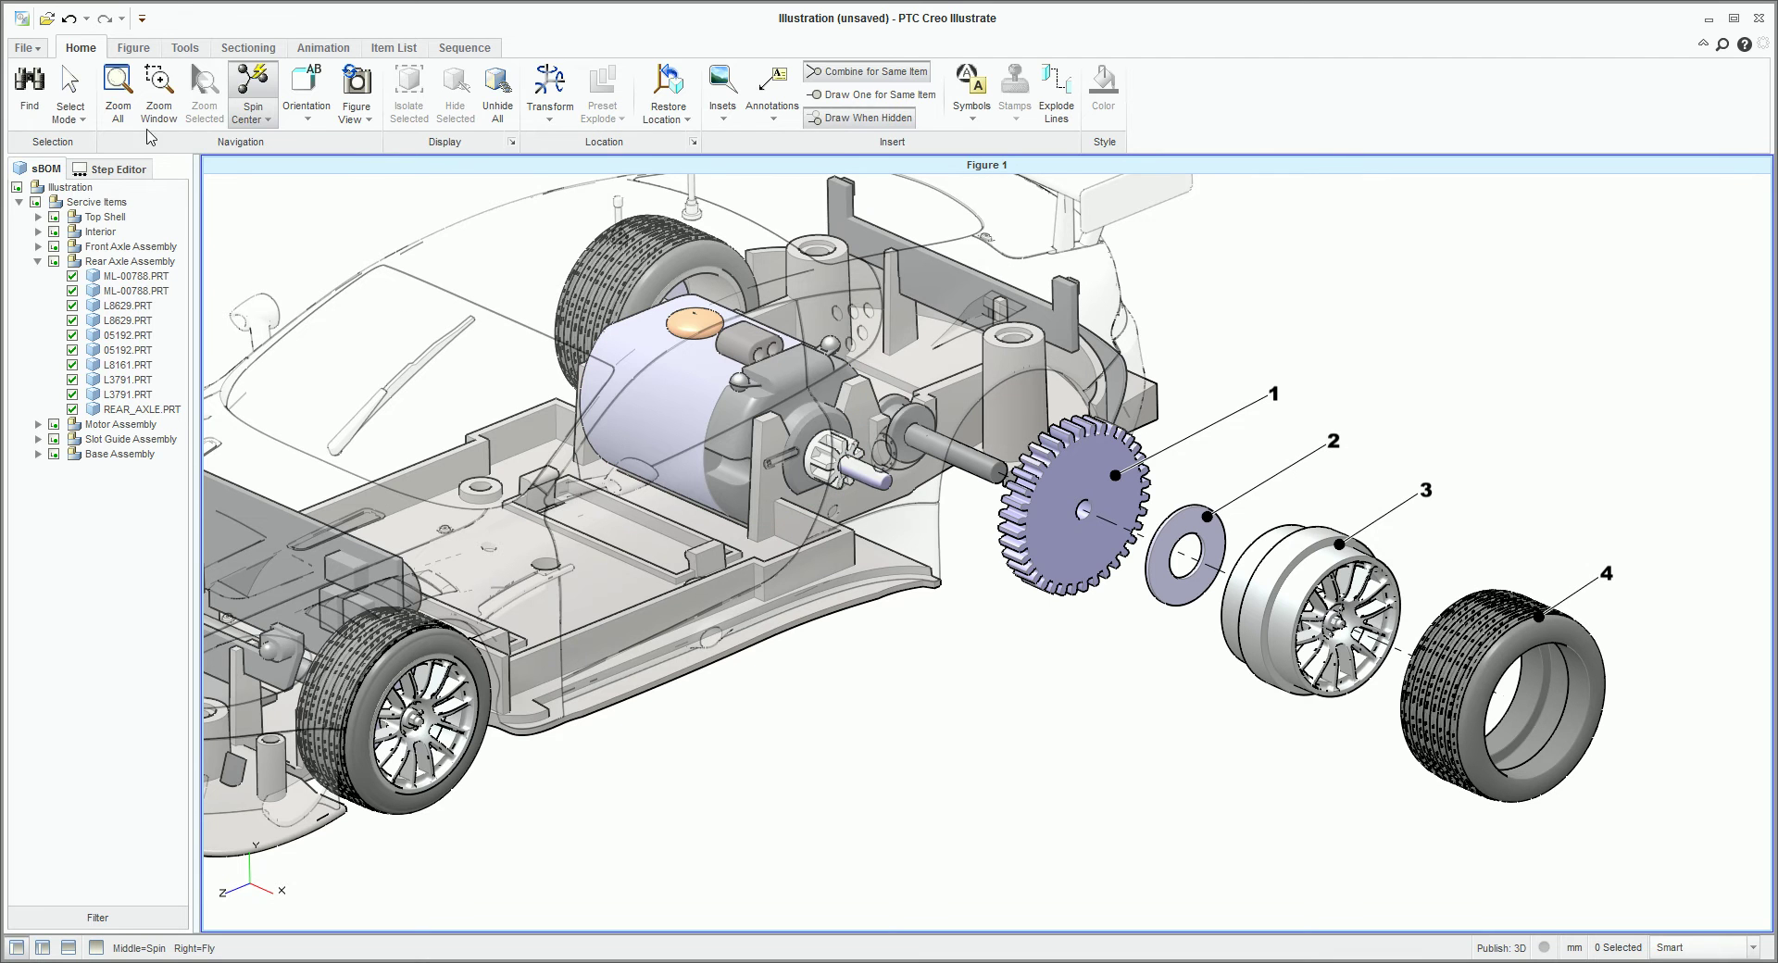
pyautogui.click(135, 48)
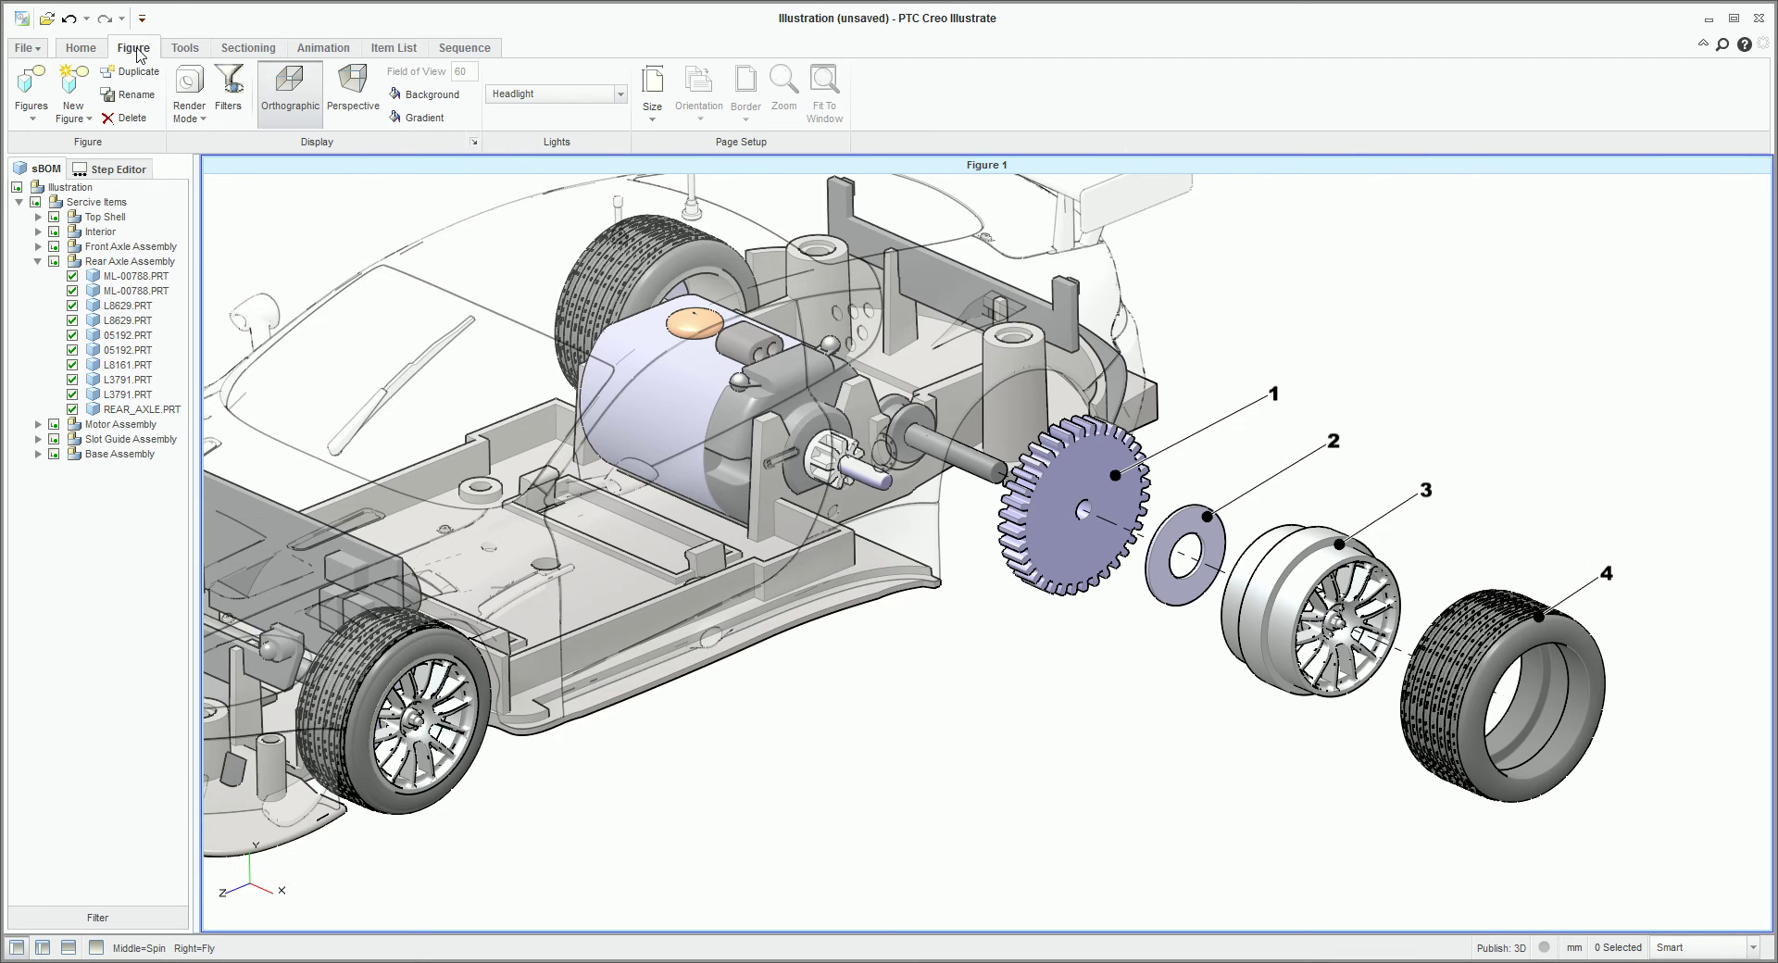
pyautogui.click(37, 116)
pyautogui.rightClick(56, 199)
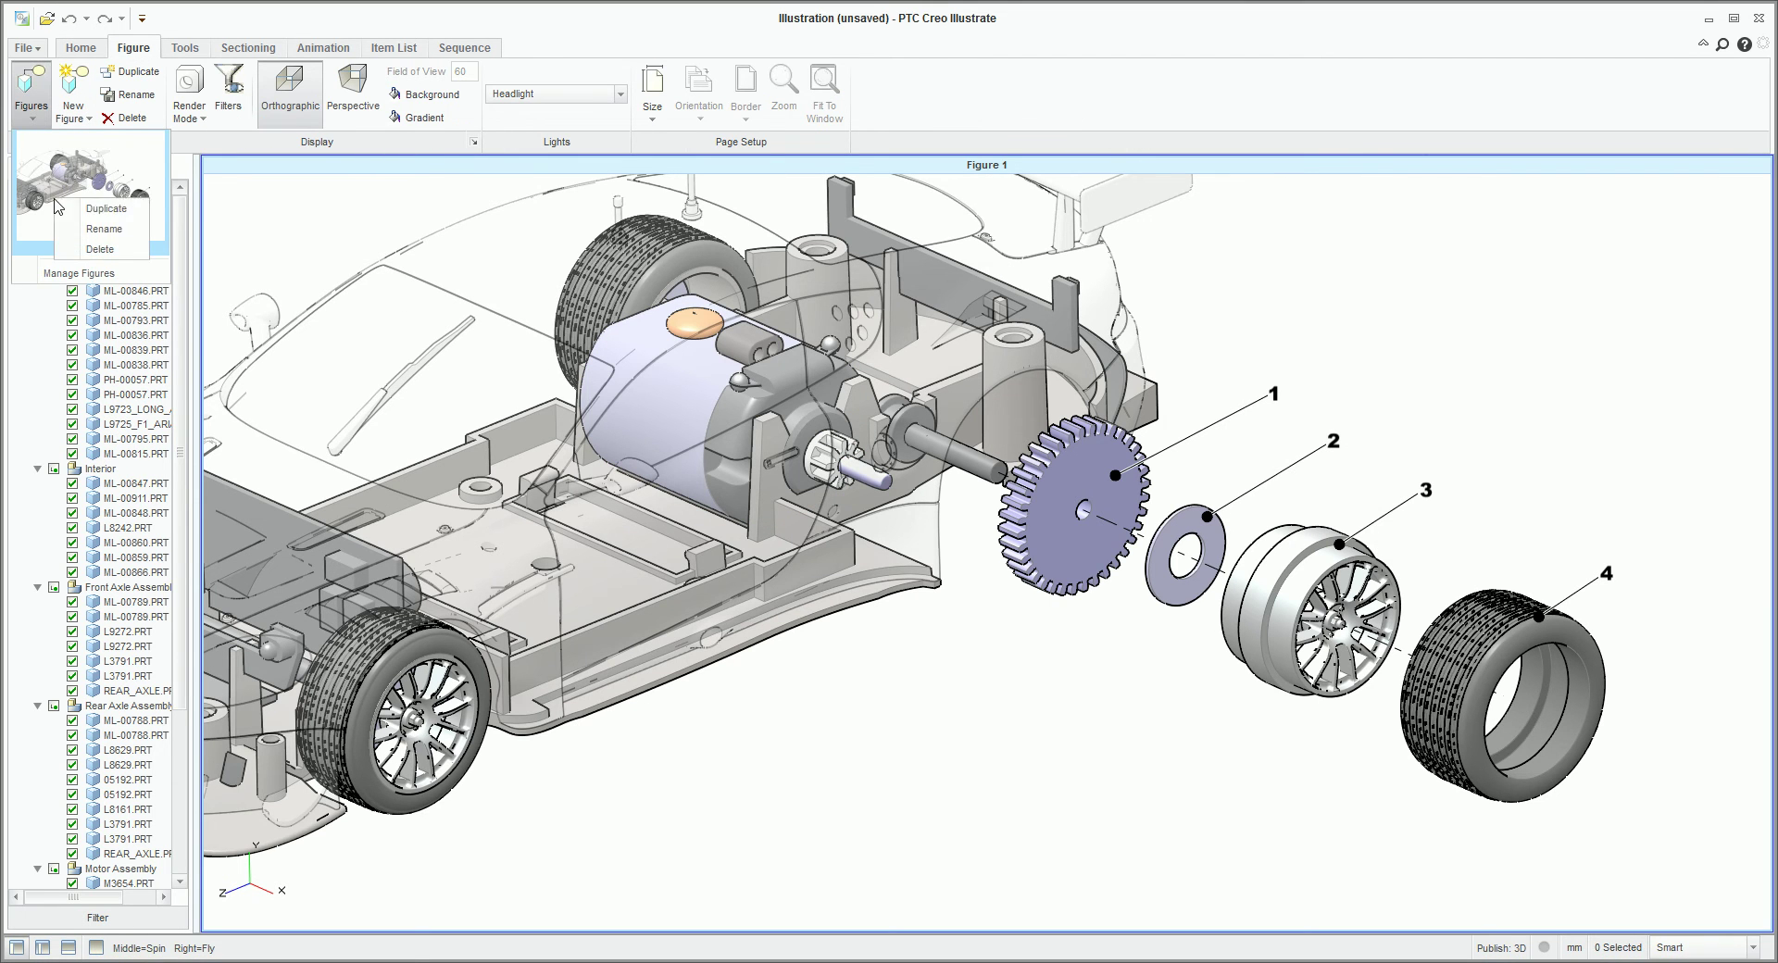
pyautogui.click(106, 209)
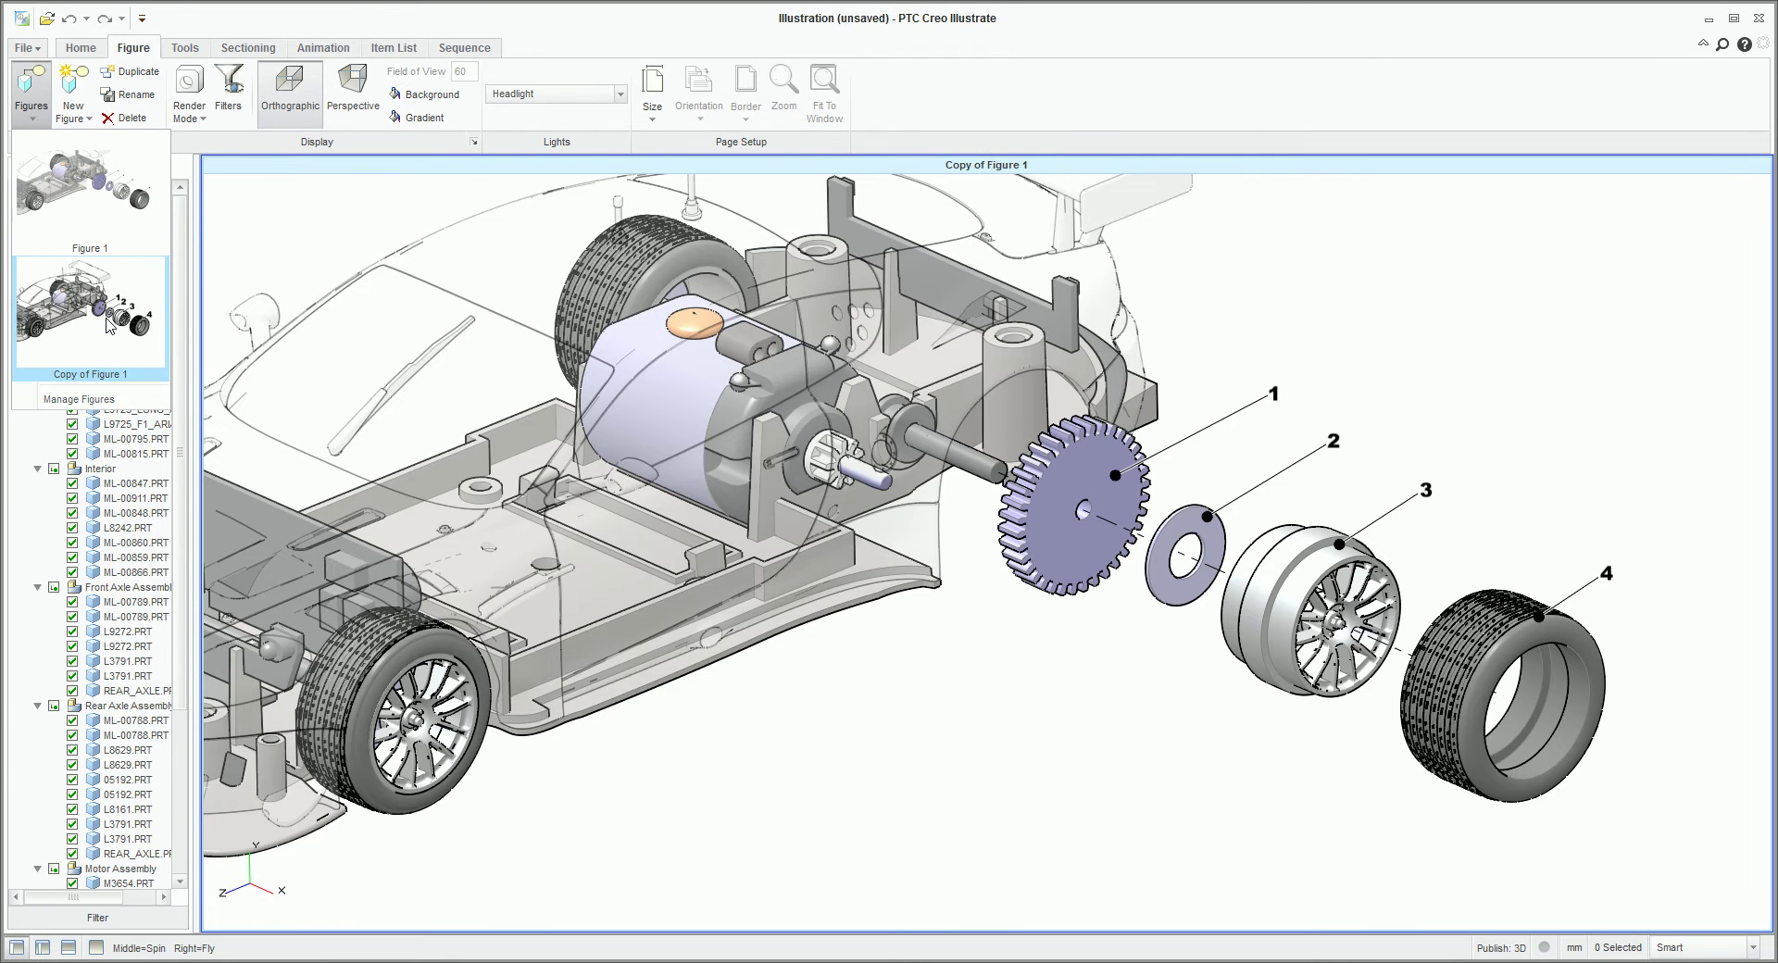
# Delete callouts 1 to 4 and the L8629.PRT explode line from the copied figure's view content, keeping the Explode entry.
pyautogui.click(42, 947)
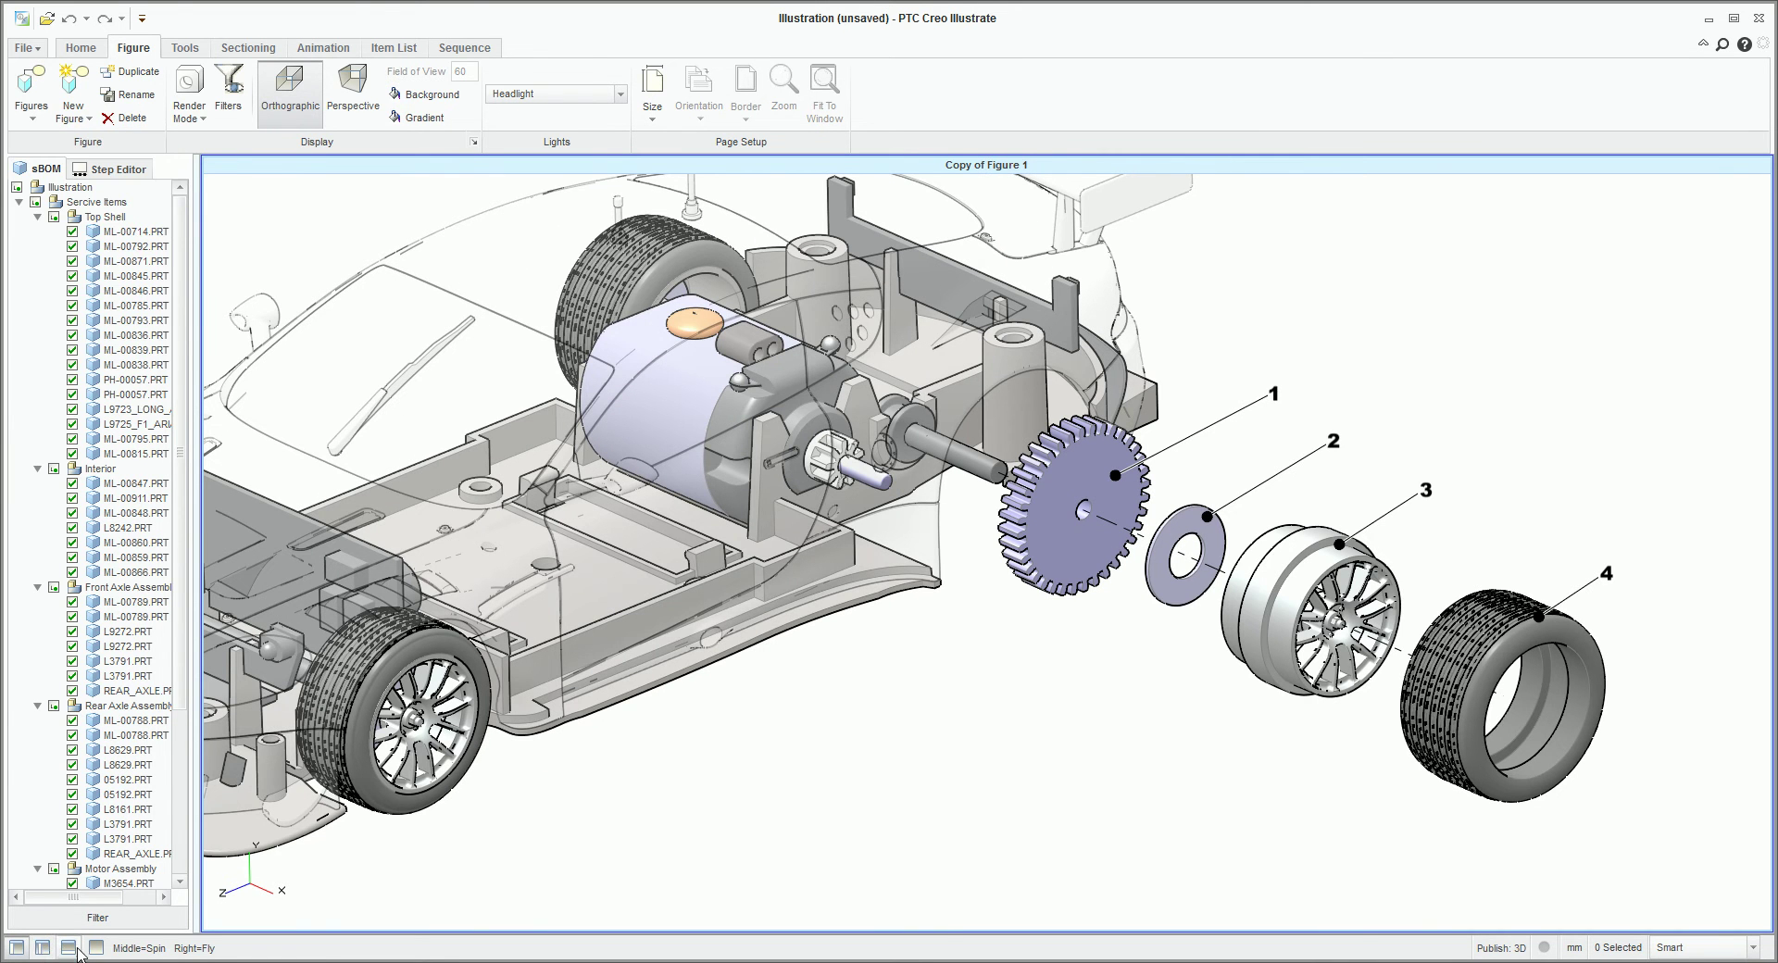
pyautogui.click(43, 947)
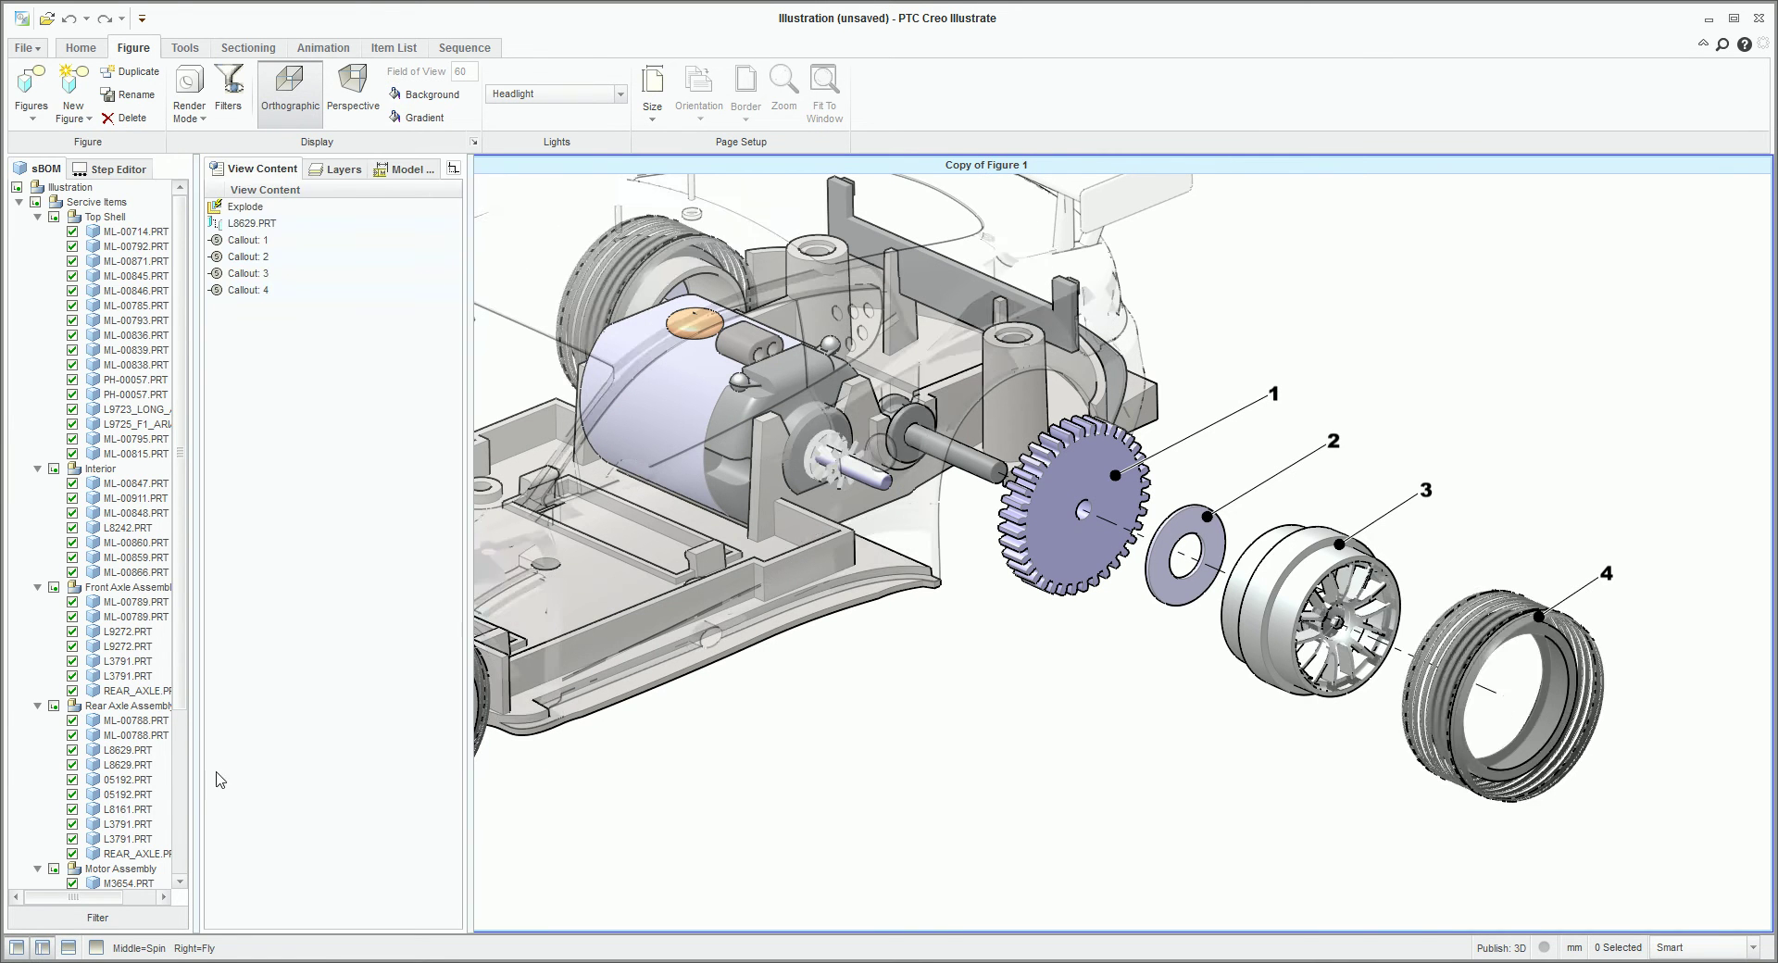
pyautogui.click(246, 240)
pyautogui.keyDown('shift'); pyautogui.click(257, 290); pyautogui.keyUp('shift')
pyautogui.rightClick(258, 291)
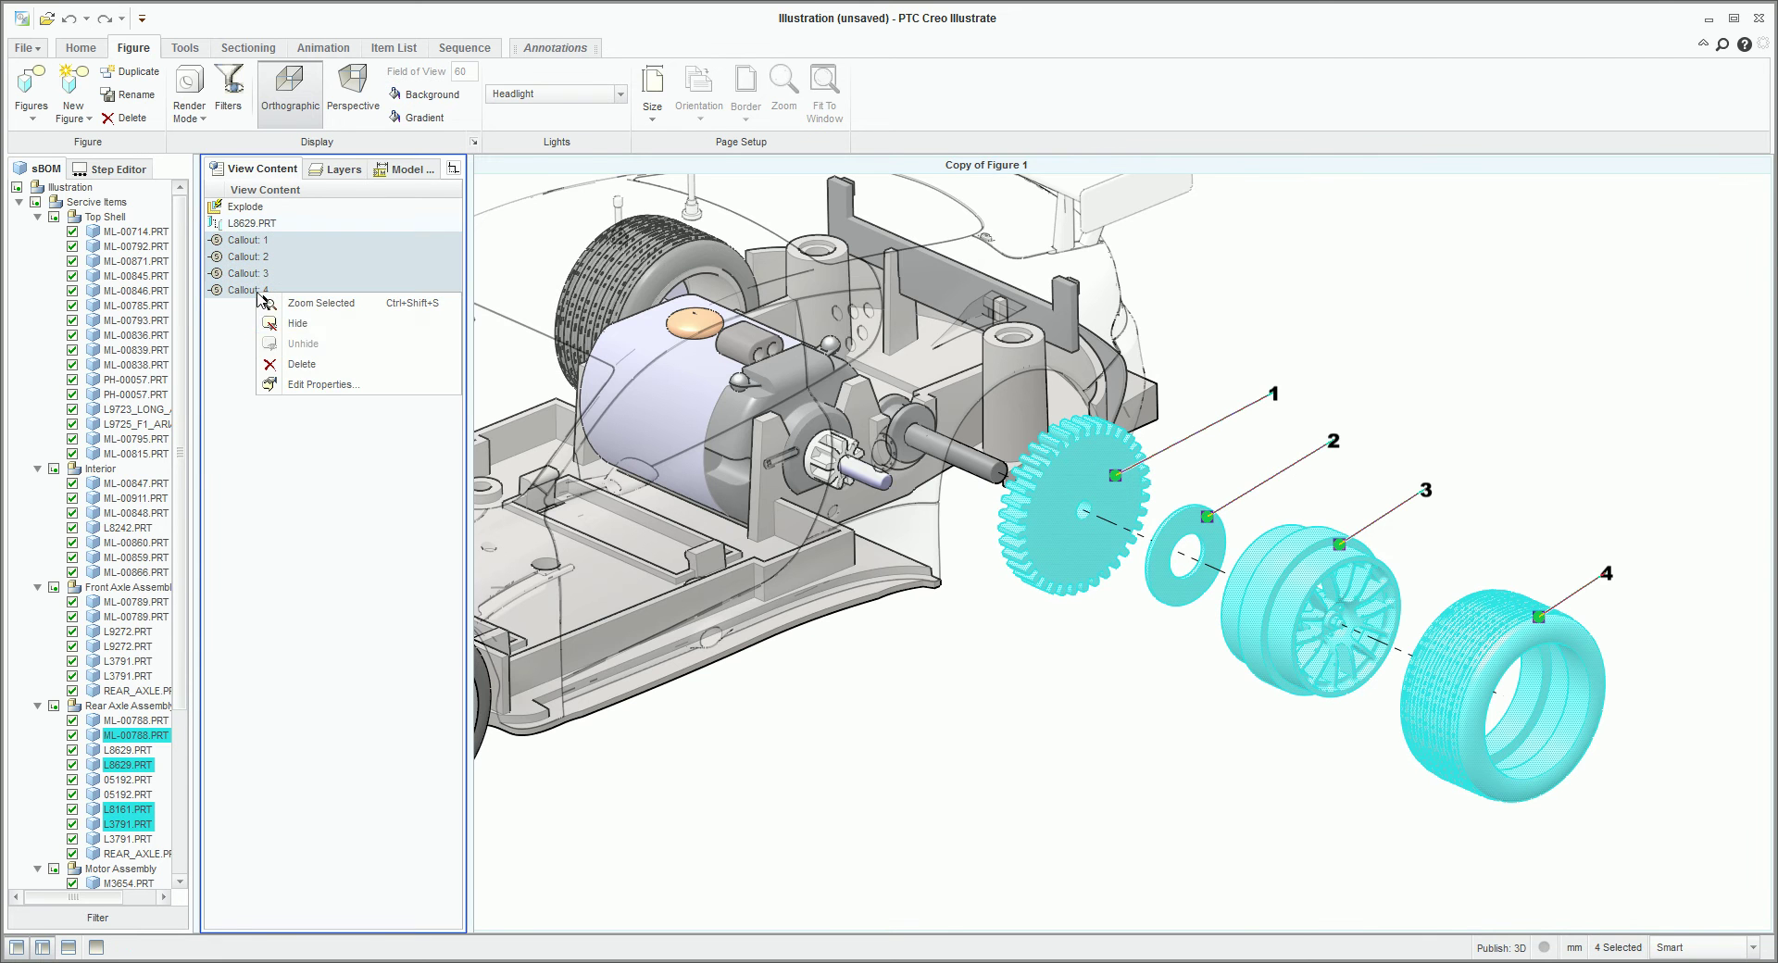
pyautogui.click(308, 366)
pyautogui.click(260, 224)
pyautogui.rightClick(260, 224)
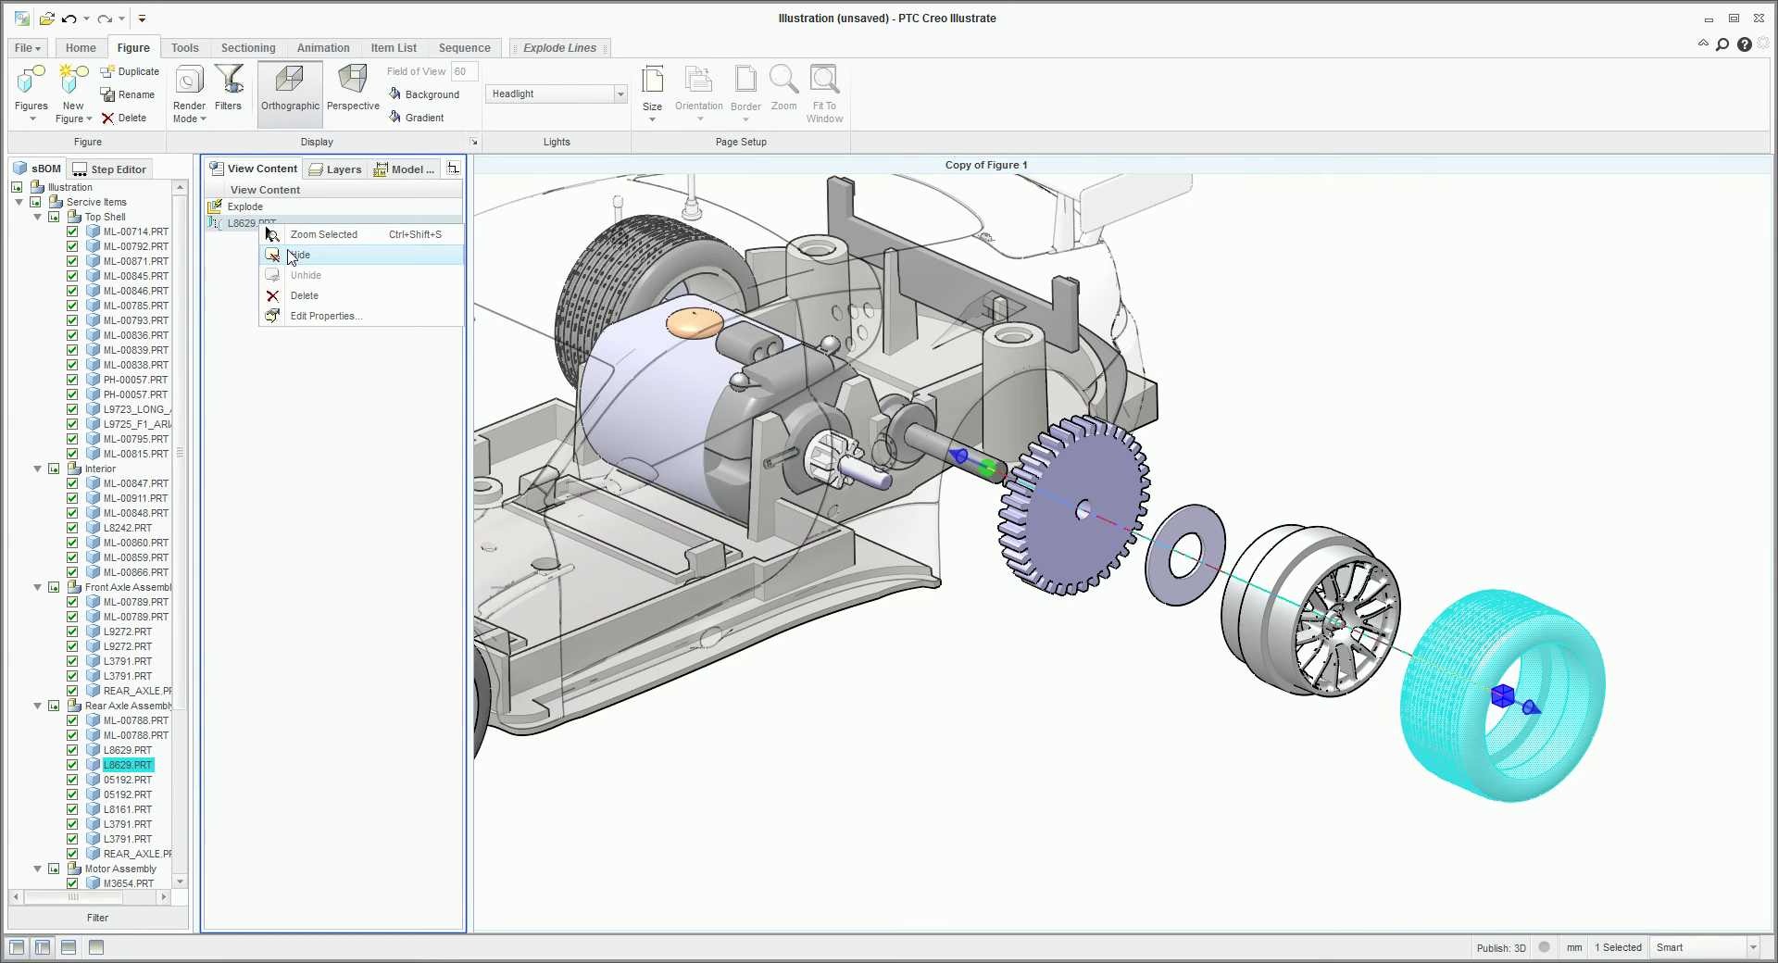
pyautogui.click(305, 295)
pyautogui.click(973, 681)
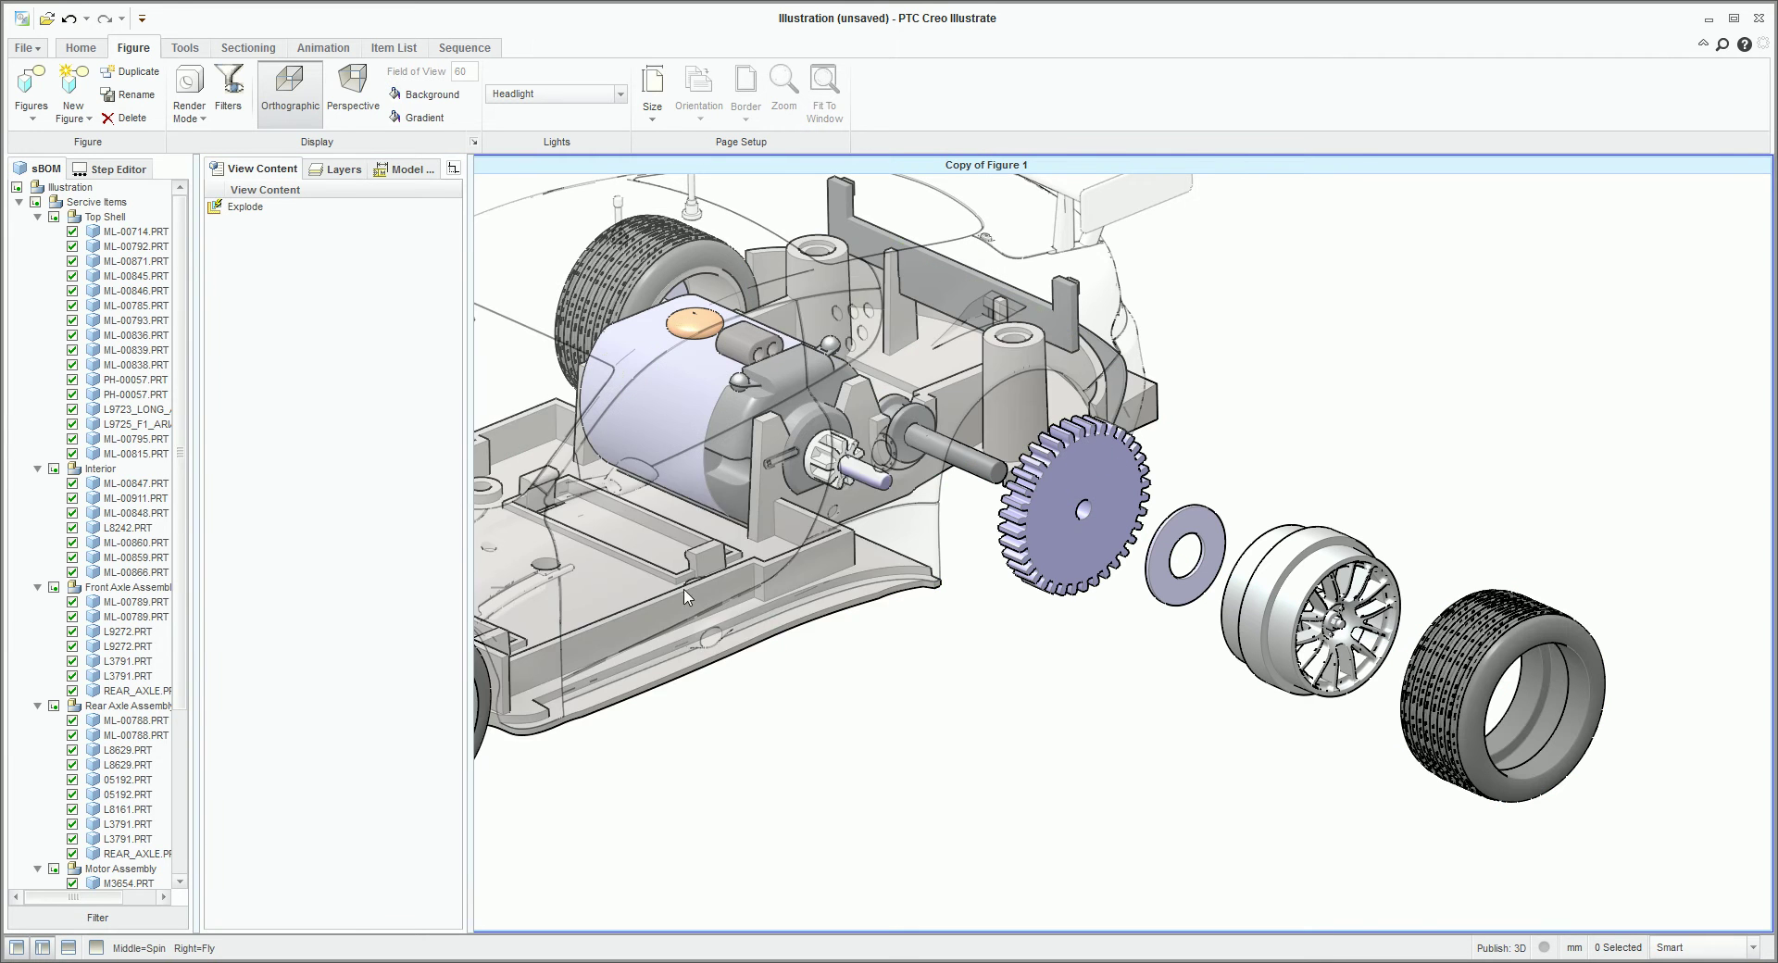
pyautogui.click(51, 945)
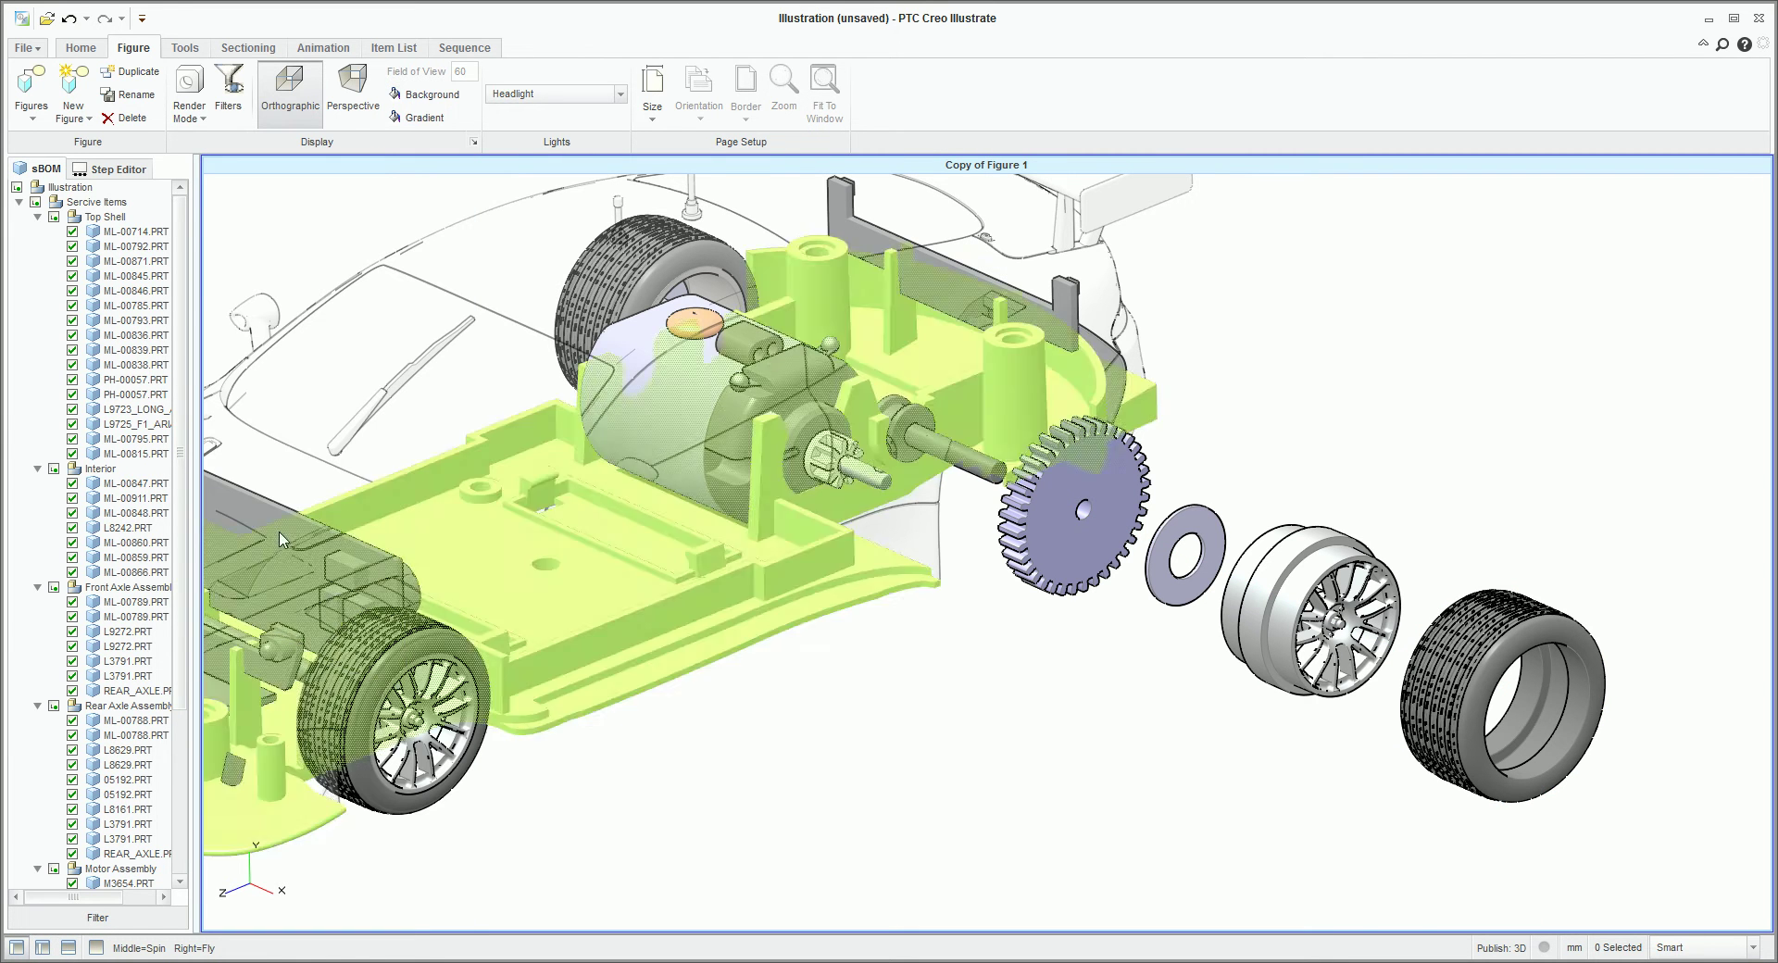
# Restore the exploded rear wheel parts to their original location on the car.
pyautogui.click(81, 48)
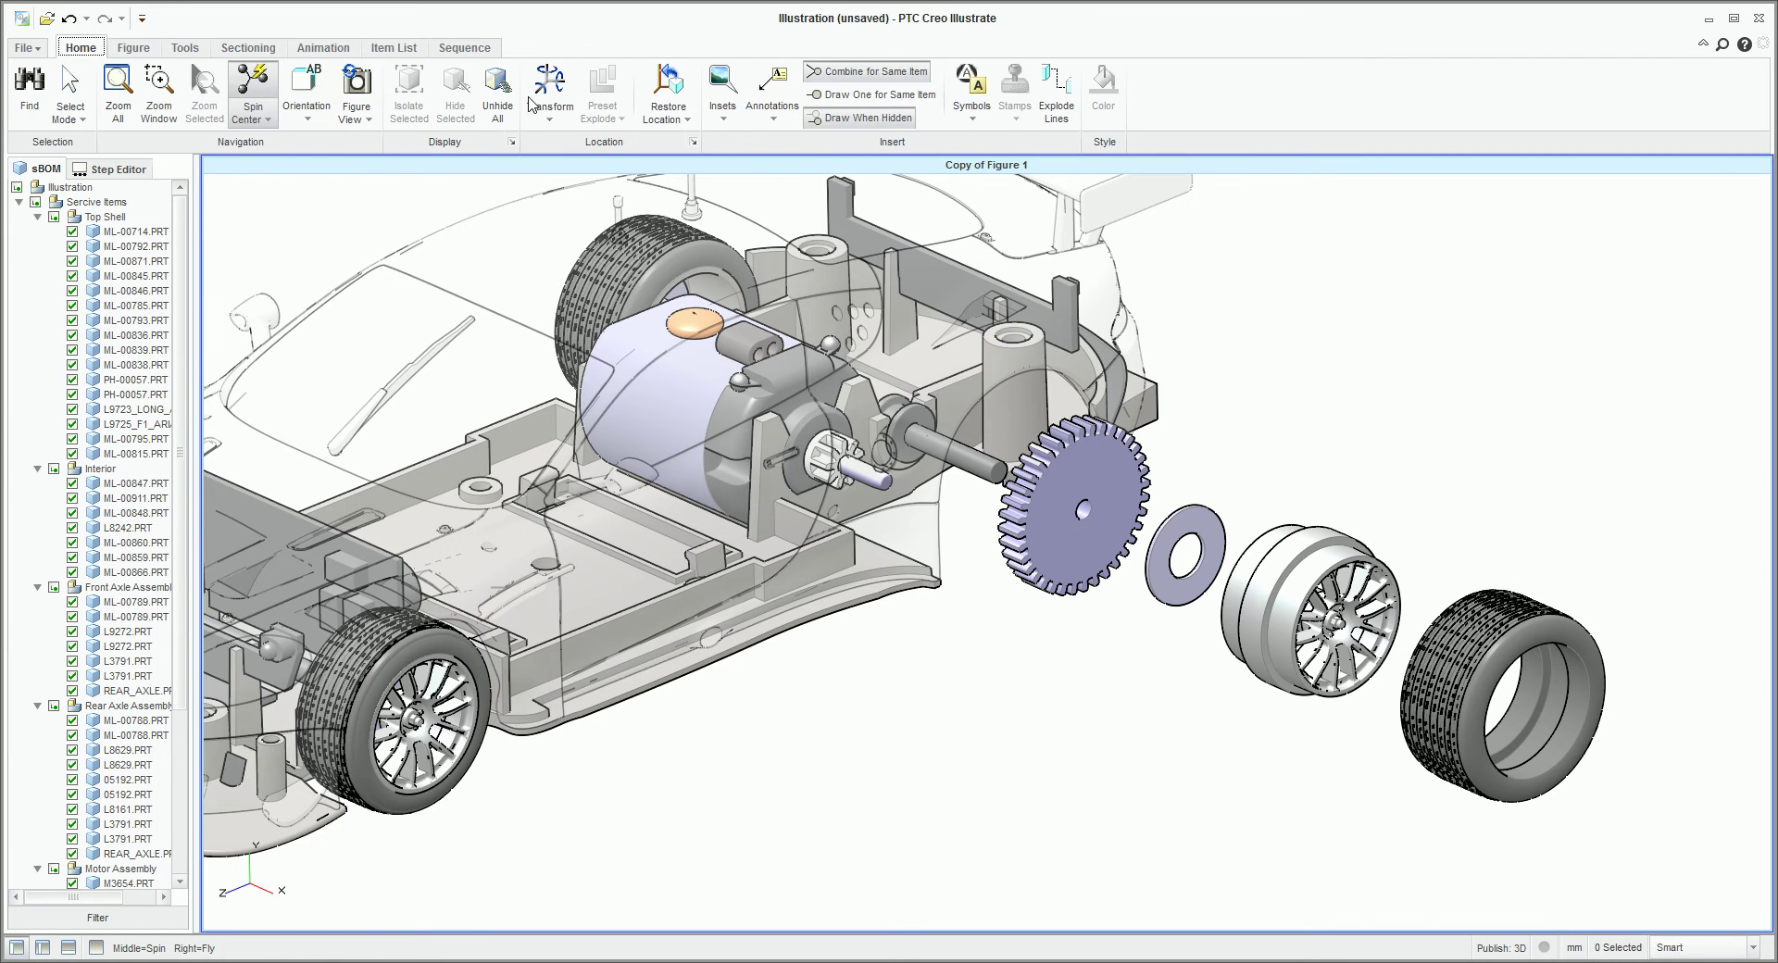
pyautogui.click(673, 93)
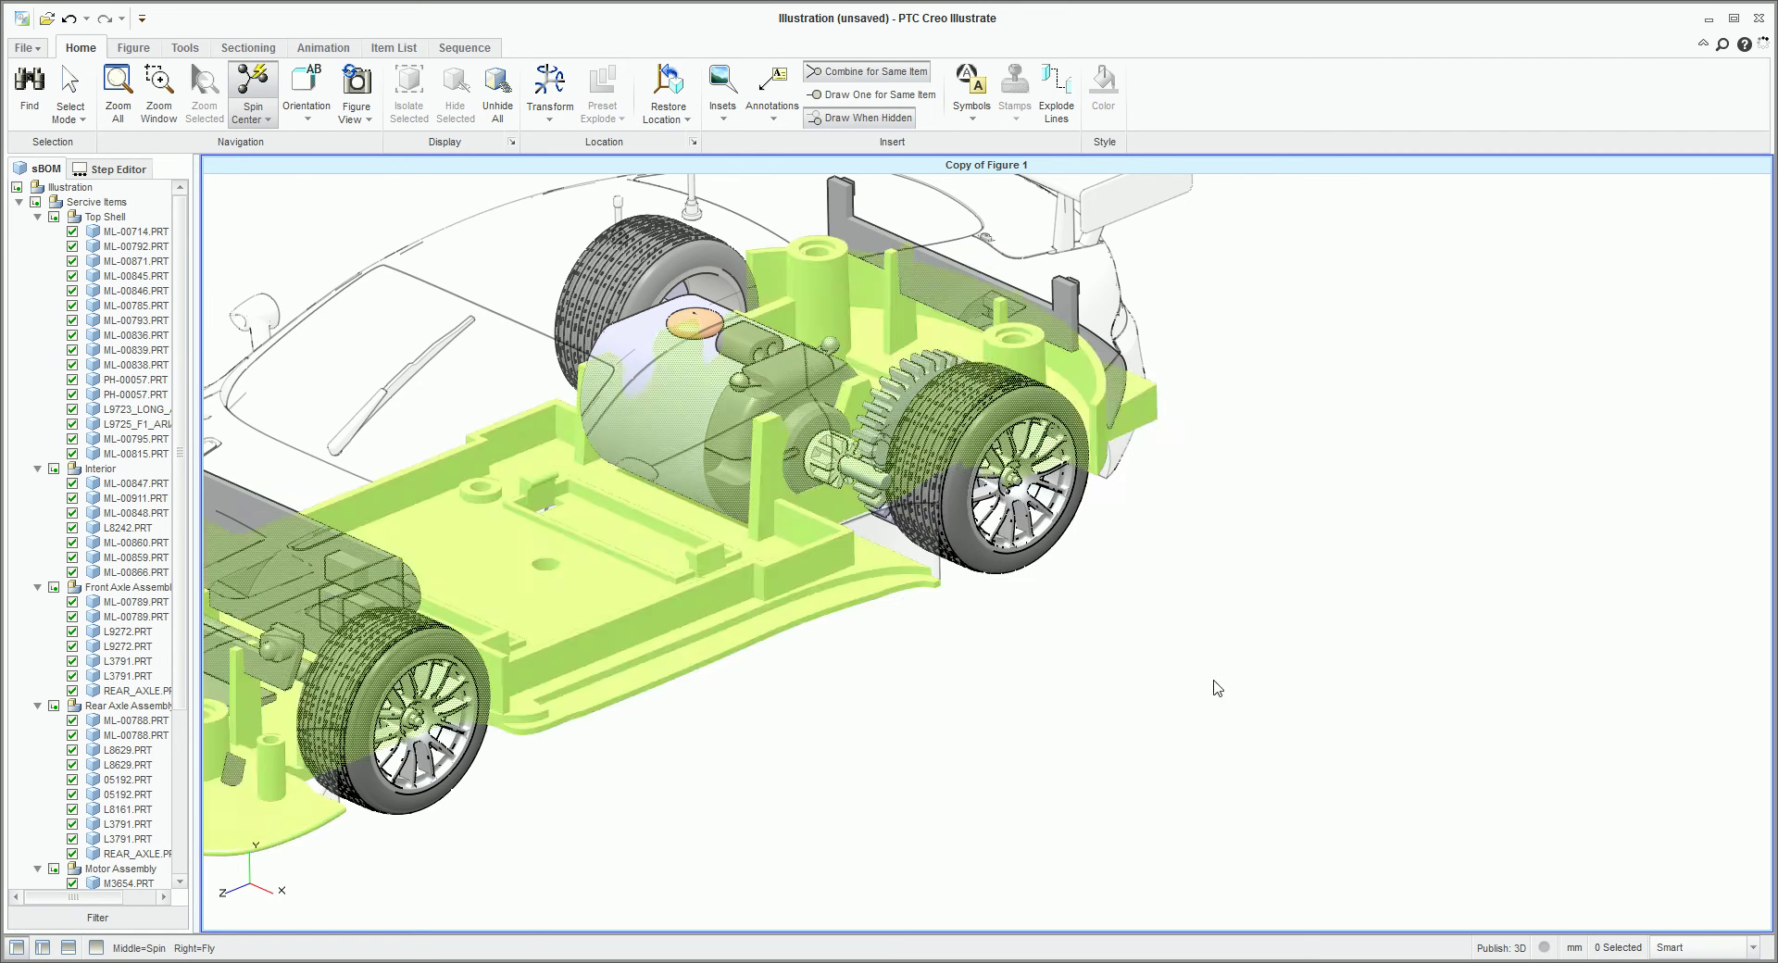
pyautogui.scroll(-3, 1204, 669)
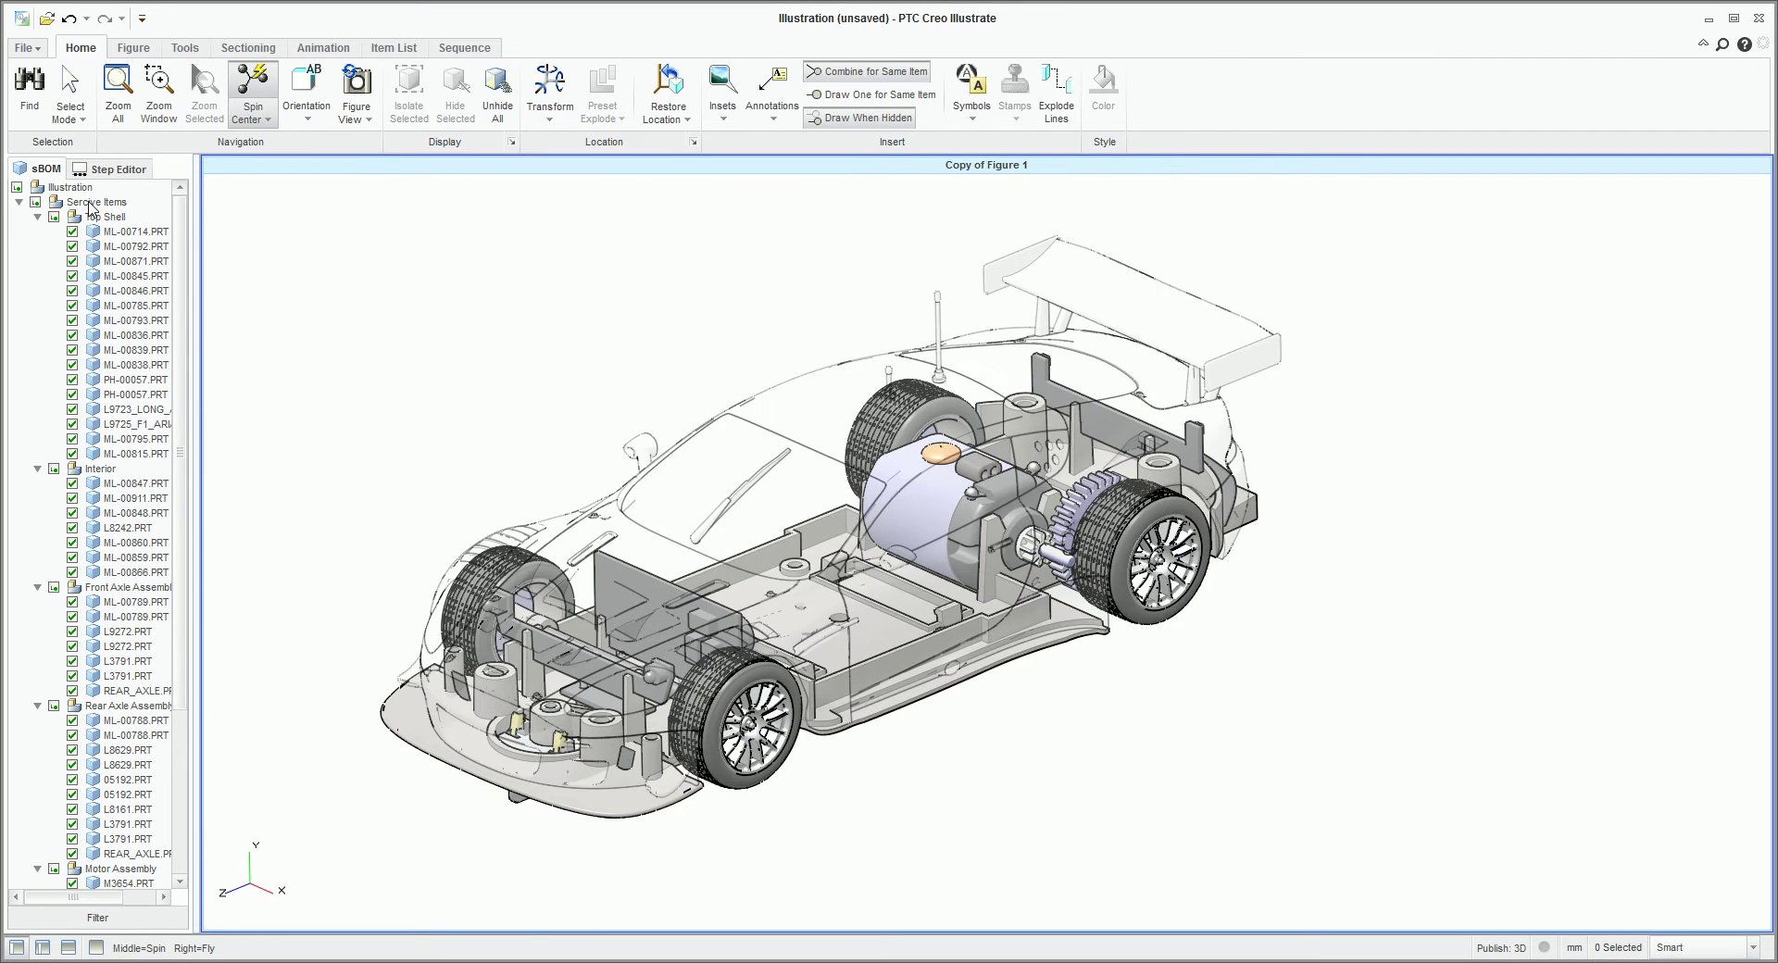
# Remove the phantom style from the whole Sercive Items group so the complete car displays in its solid colors.
pyautogui.click(90, 206)
pyautogui.click(600, 48)
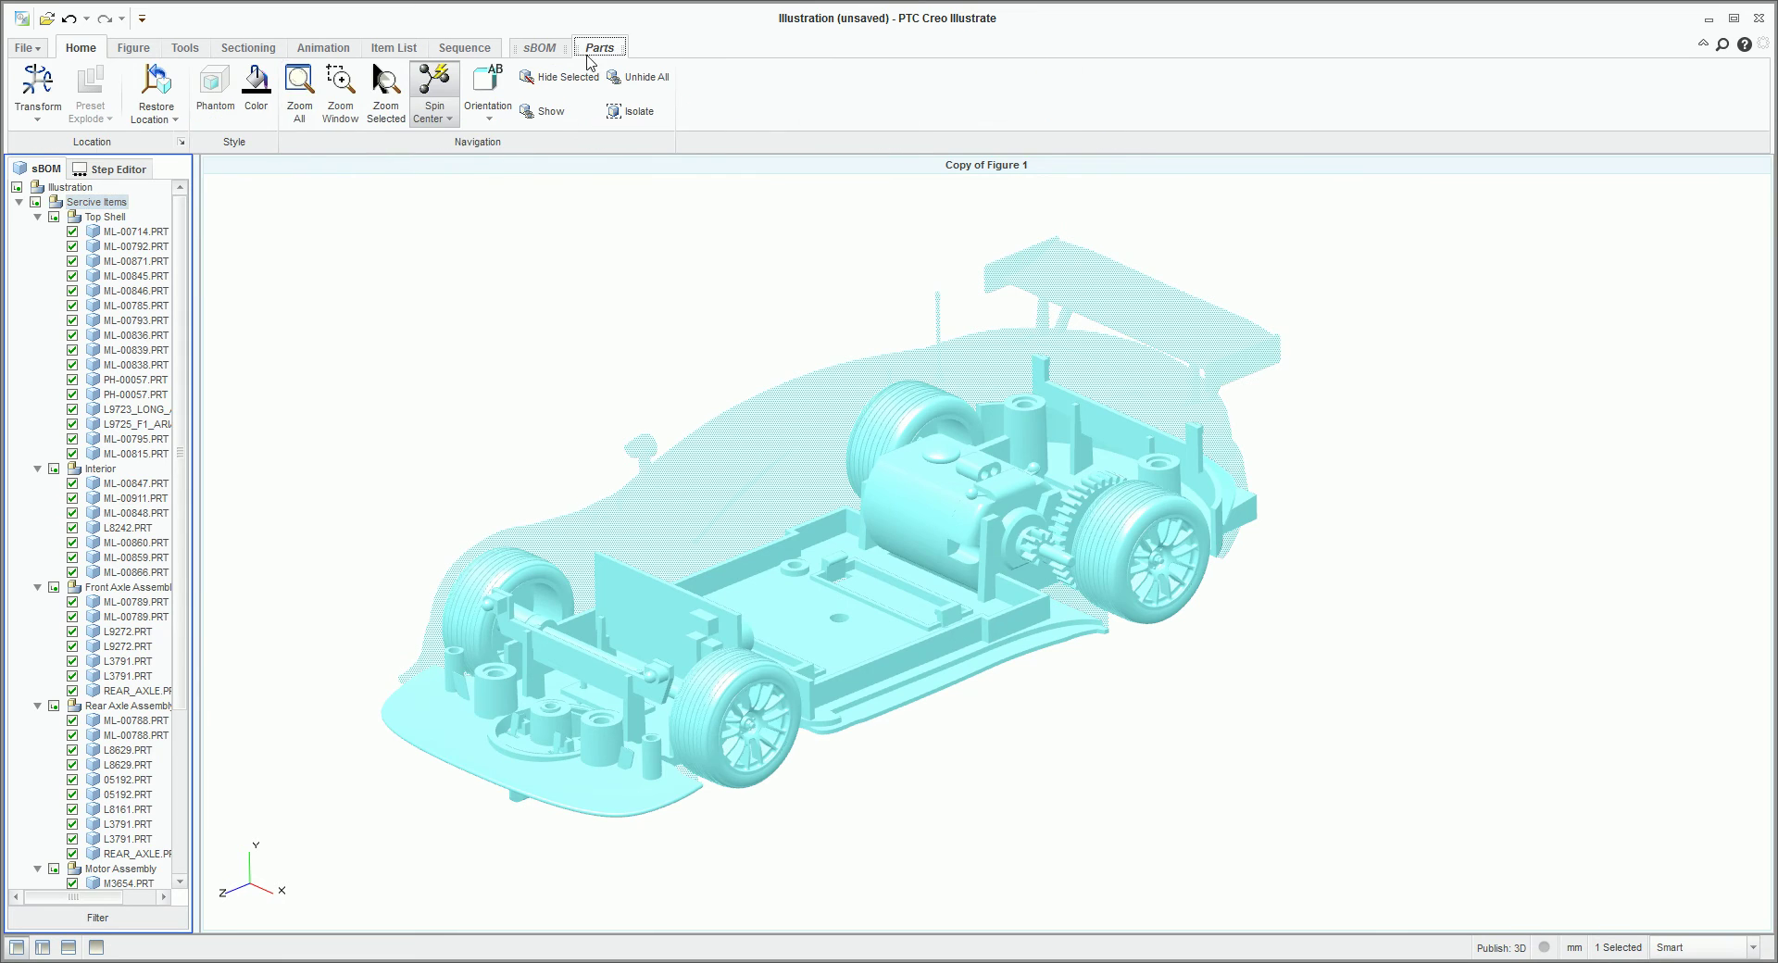
pyautogui.click(215, 93)
pyautogui.click(431, 451)
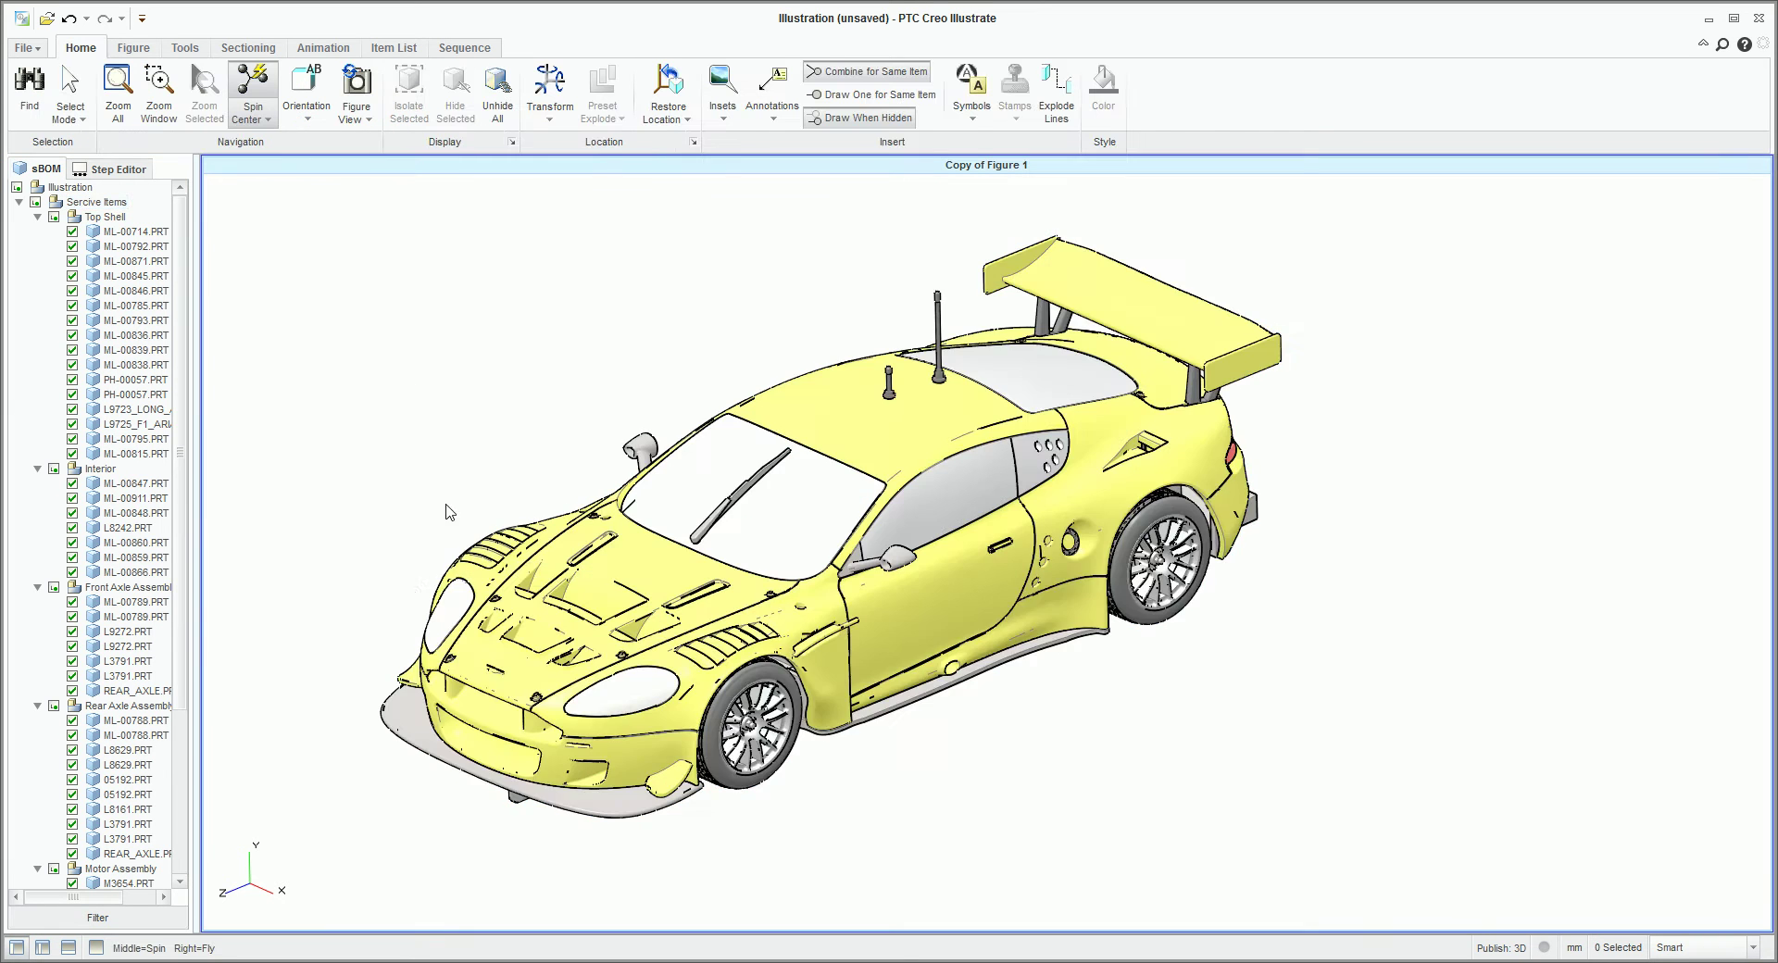
pyautogui.moveTo(346, 559)
pyautogui.mouseDown(button='middle')
pyautogui.moveTo(518, 611)
pyautogui.moveTo(819, 581)
pyautogui.moveTo(787, 555)
pyautogui.moveTo(768, 621)
pyautogui.mouseUp(button='middle')
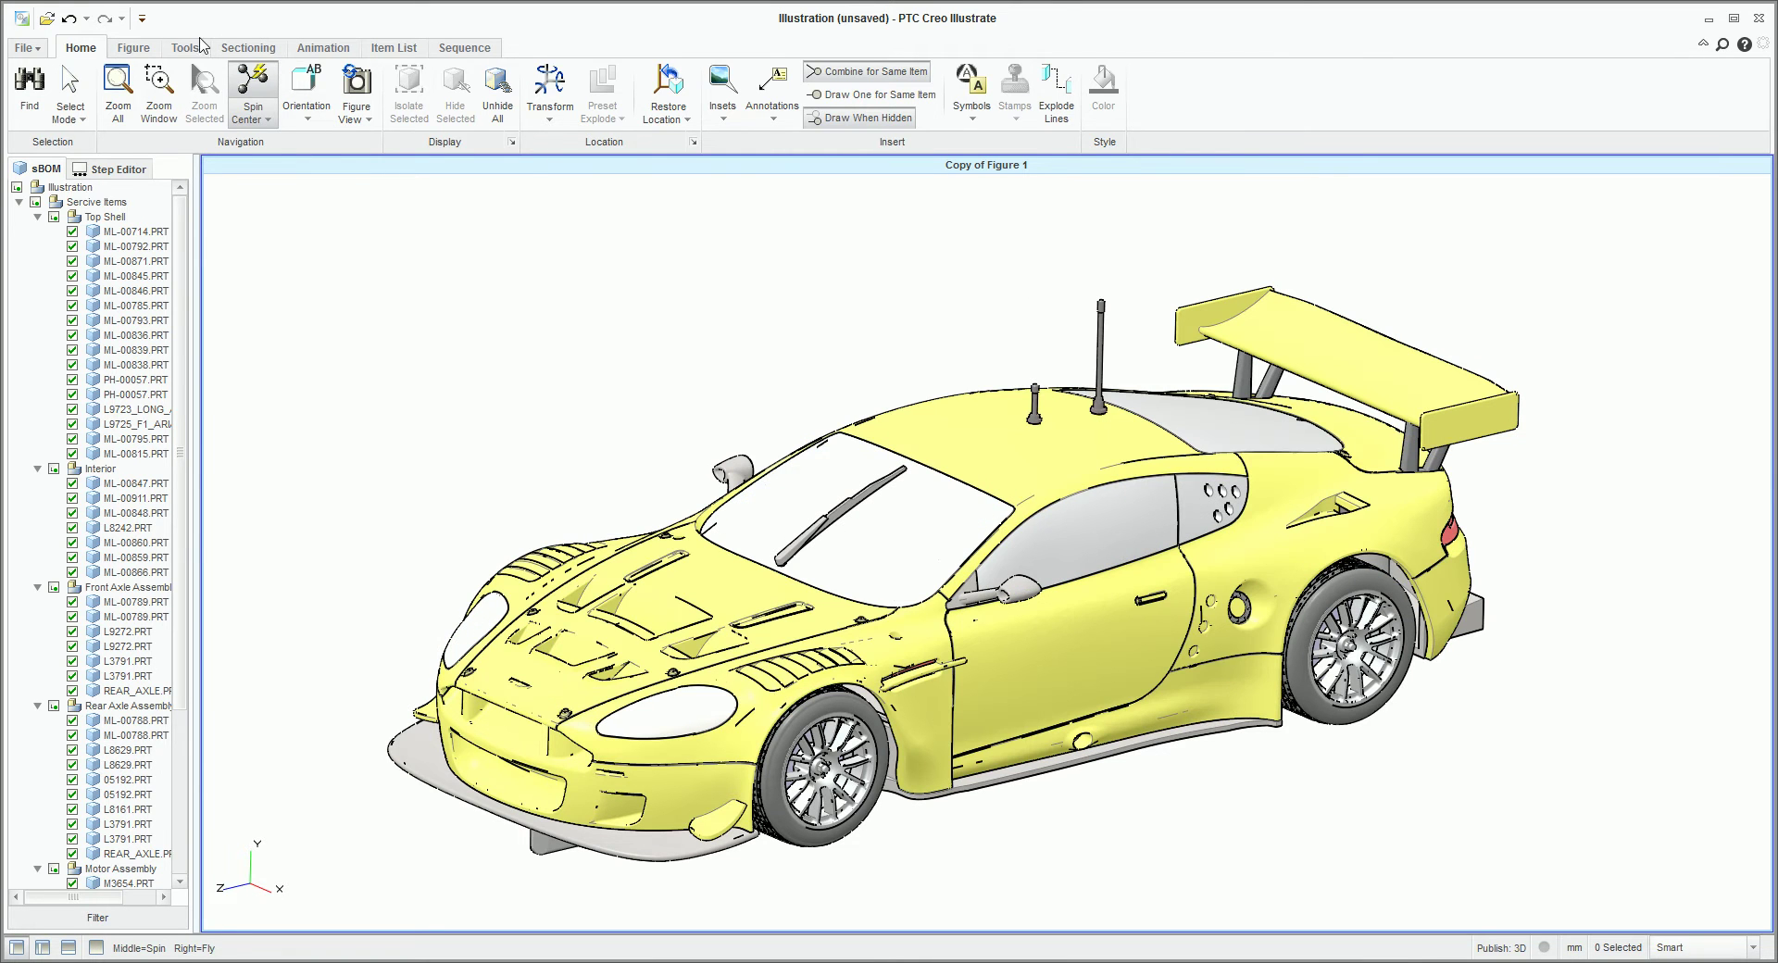
# Change the copied figure's render mode to smooth shading without the black outlines.
pyautogui.click(139, 50)
pyautogui.click(189, 109)
pyautogui.click(192, 138)
pyautogui.click(189, 109)
pyautogui.click(217, 142)
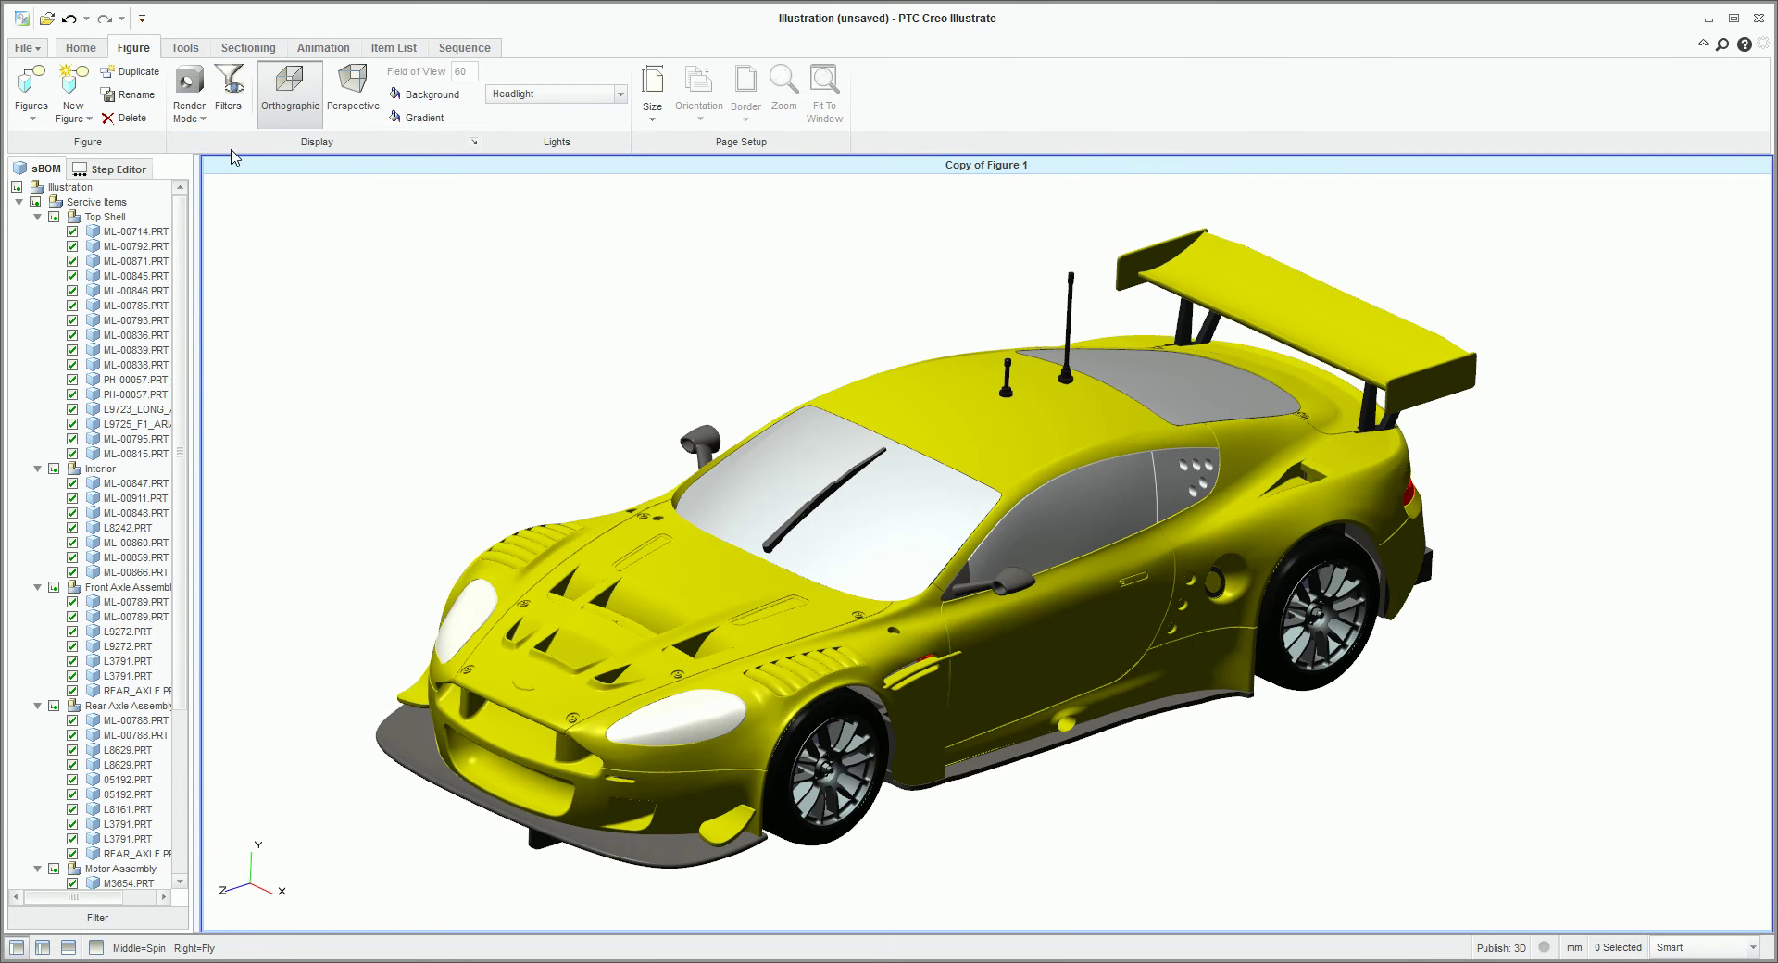
# Recolor the whole Sercive Items group gray with red, green and blue each set to 157.
pyautogui.click(120, 203)
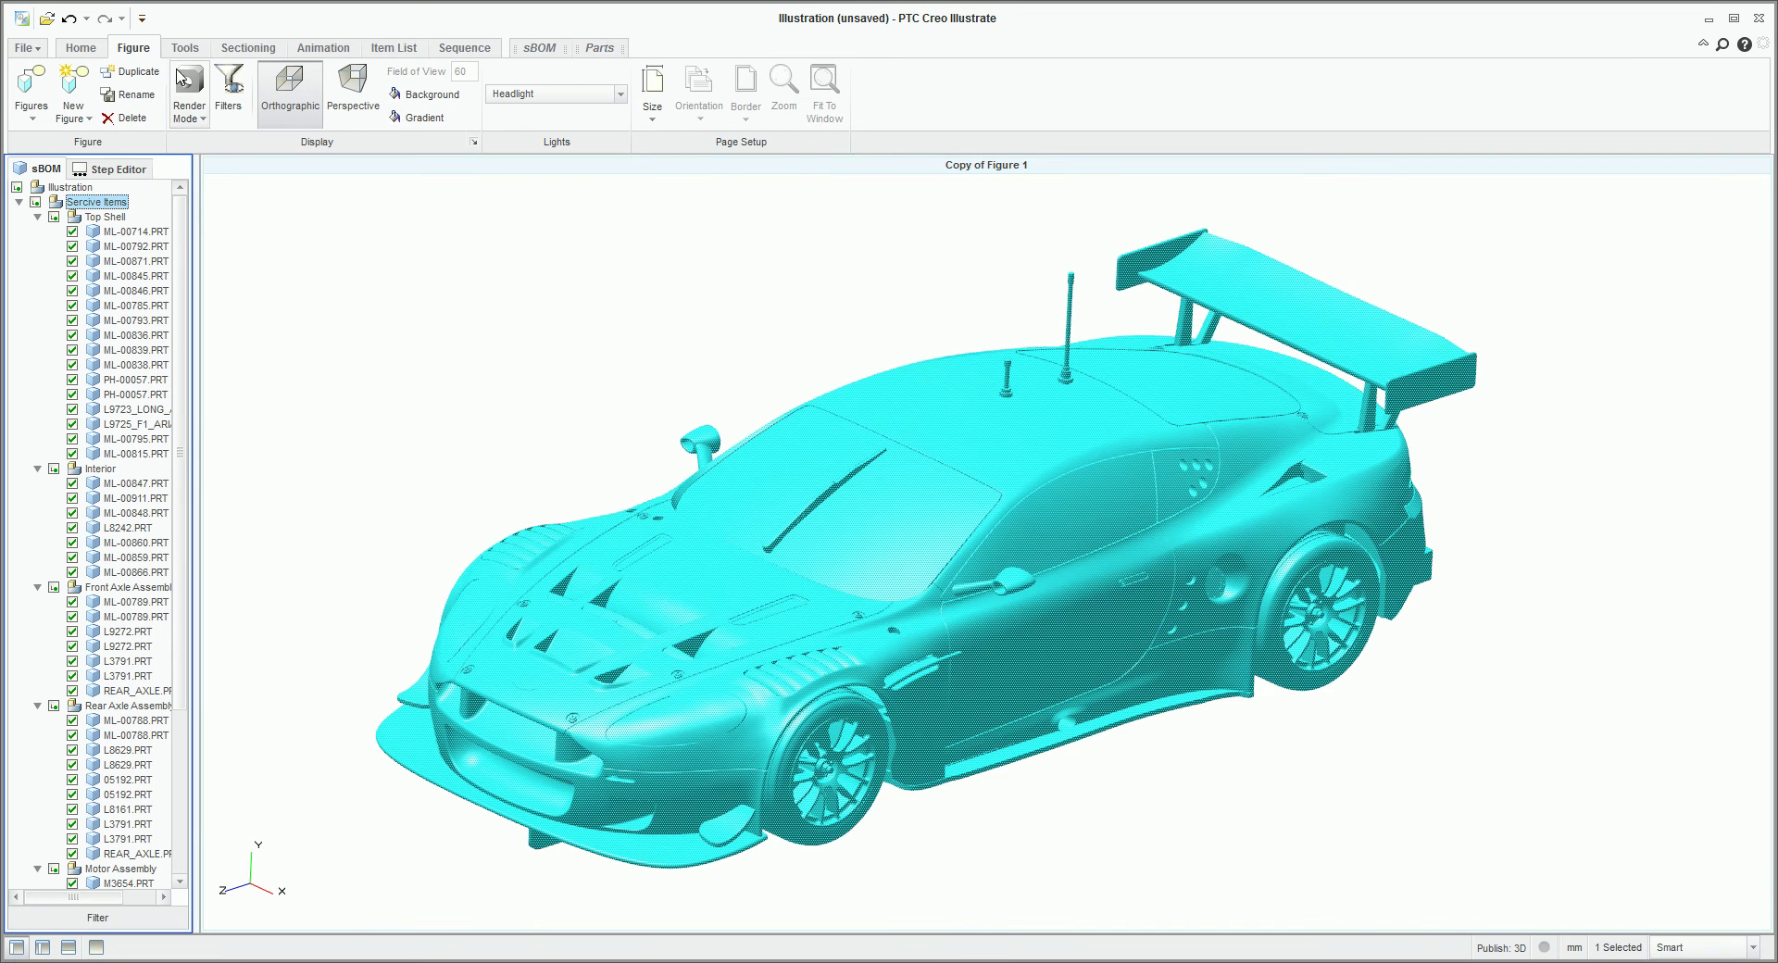
pyautogui.click(602, 49)
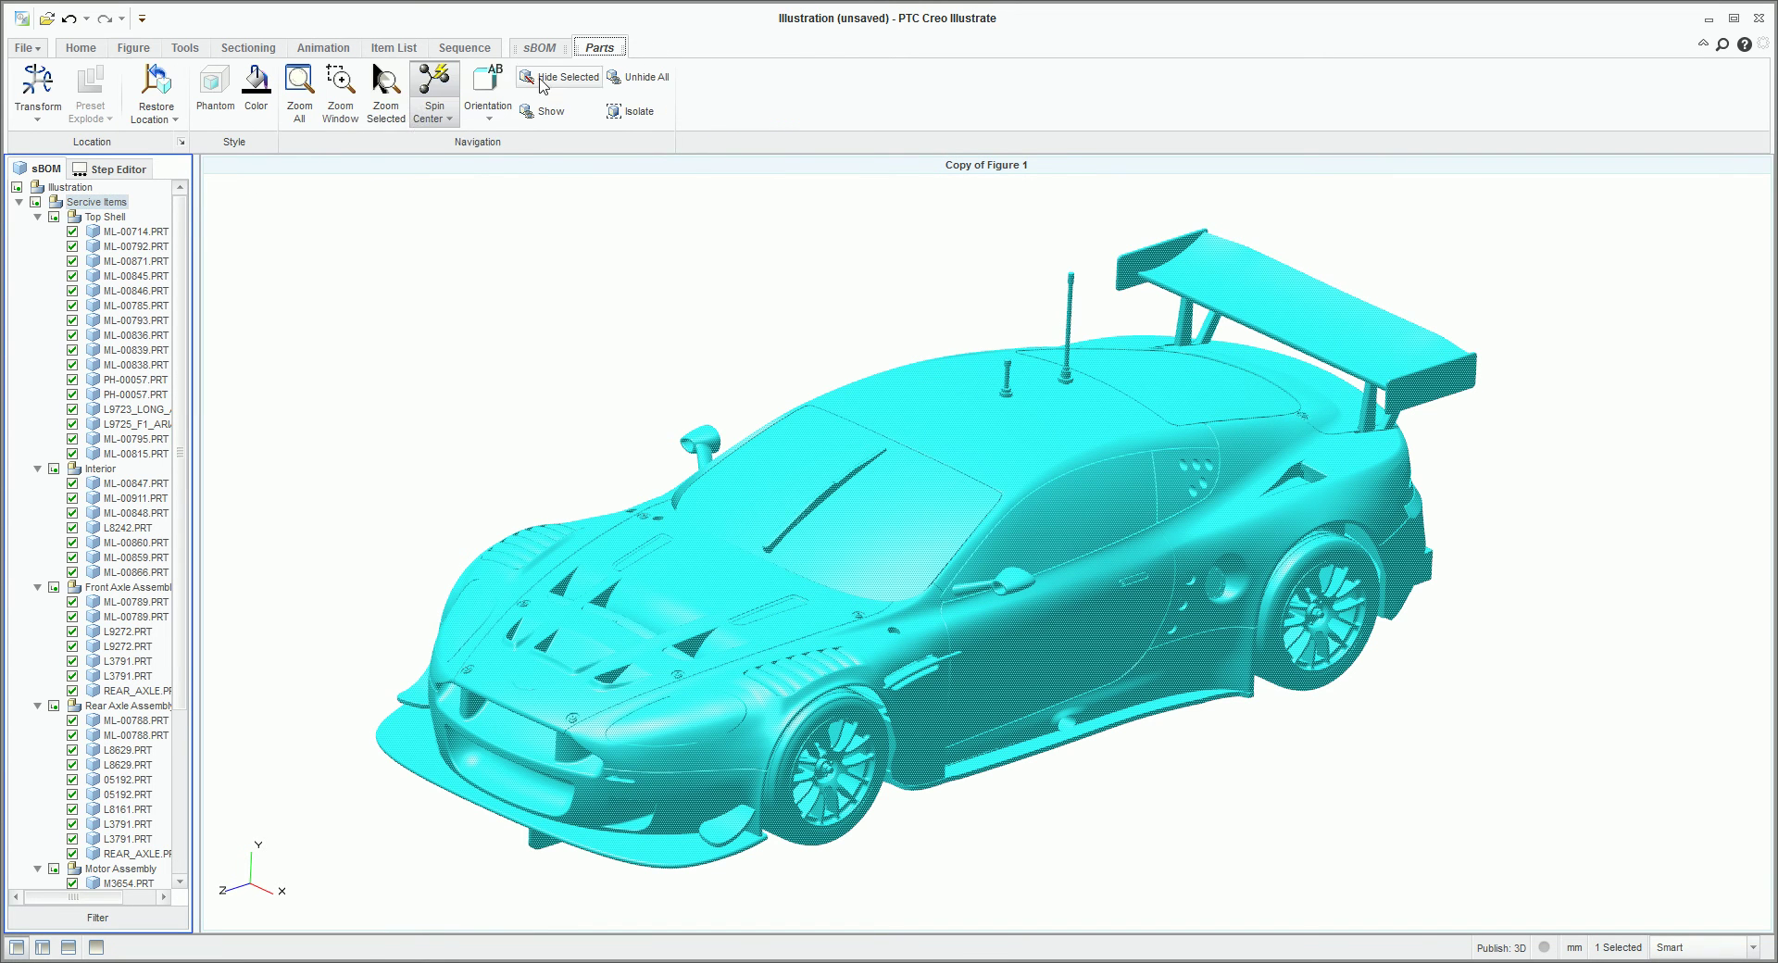
pyautogui.click(263, 104)
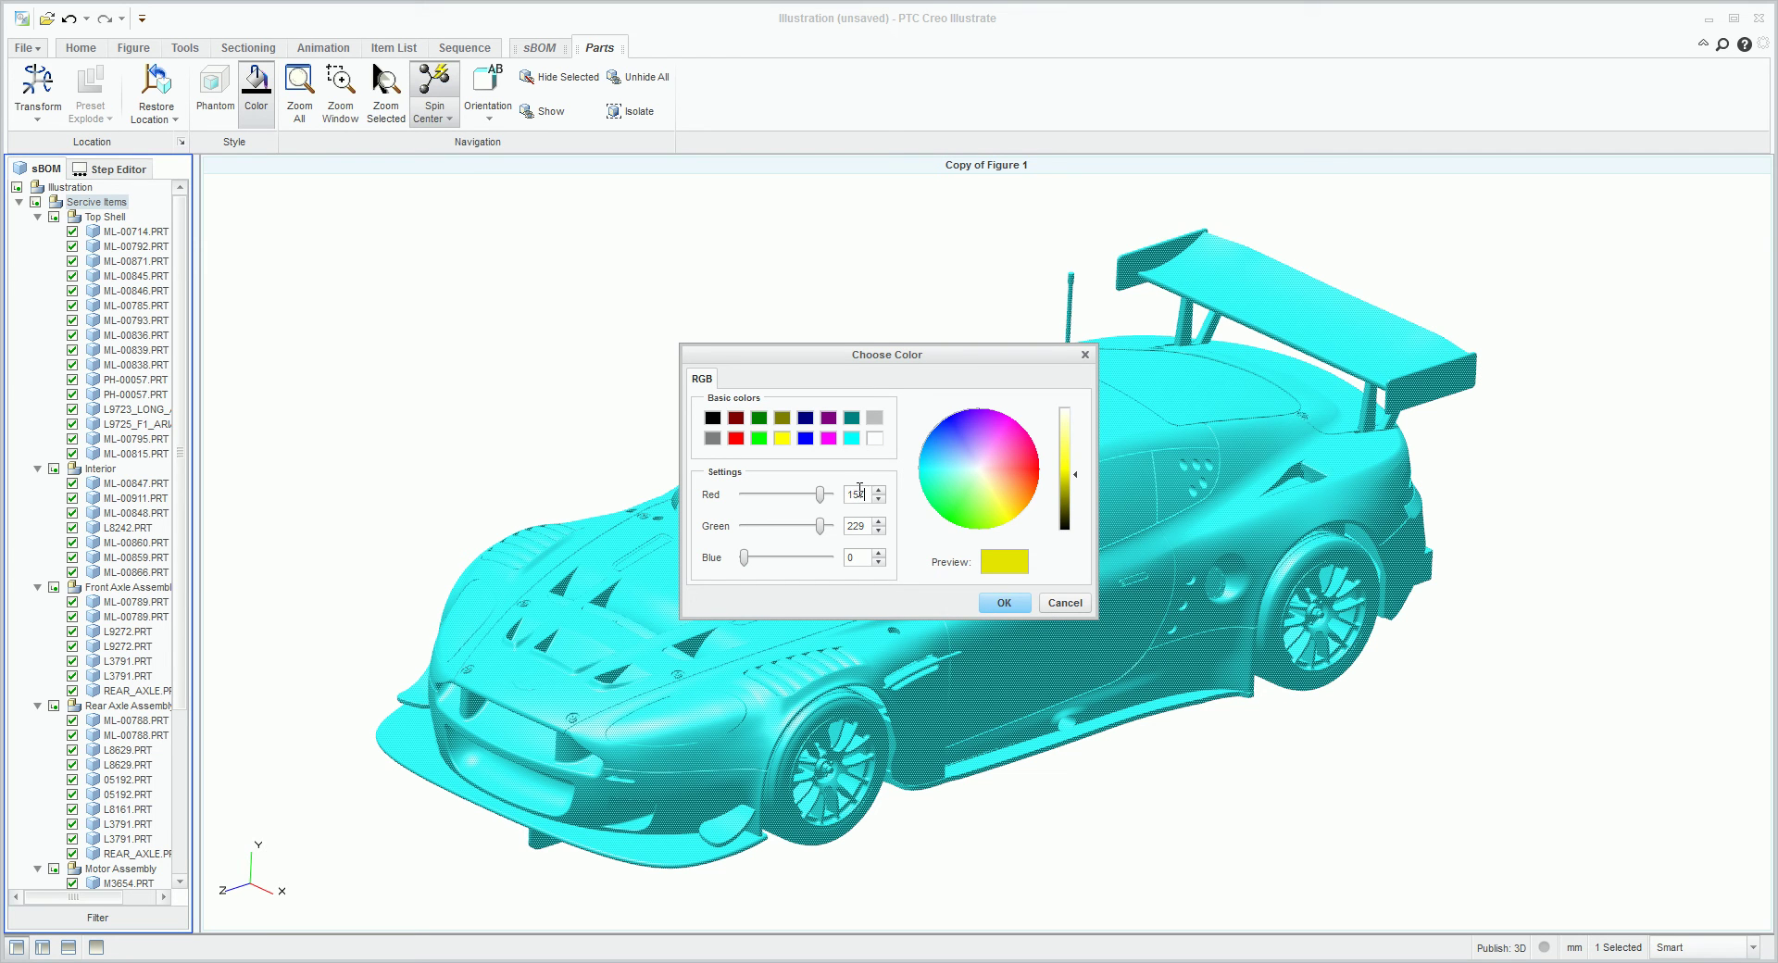
pyautogui.doubleClick(866, 525)
pyautogui.doubleClick(862, 556)
pyautogui.press('Return')
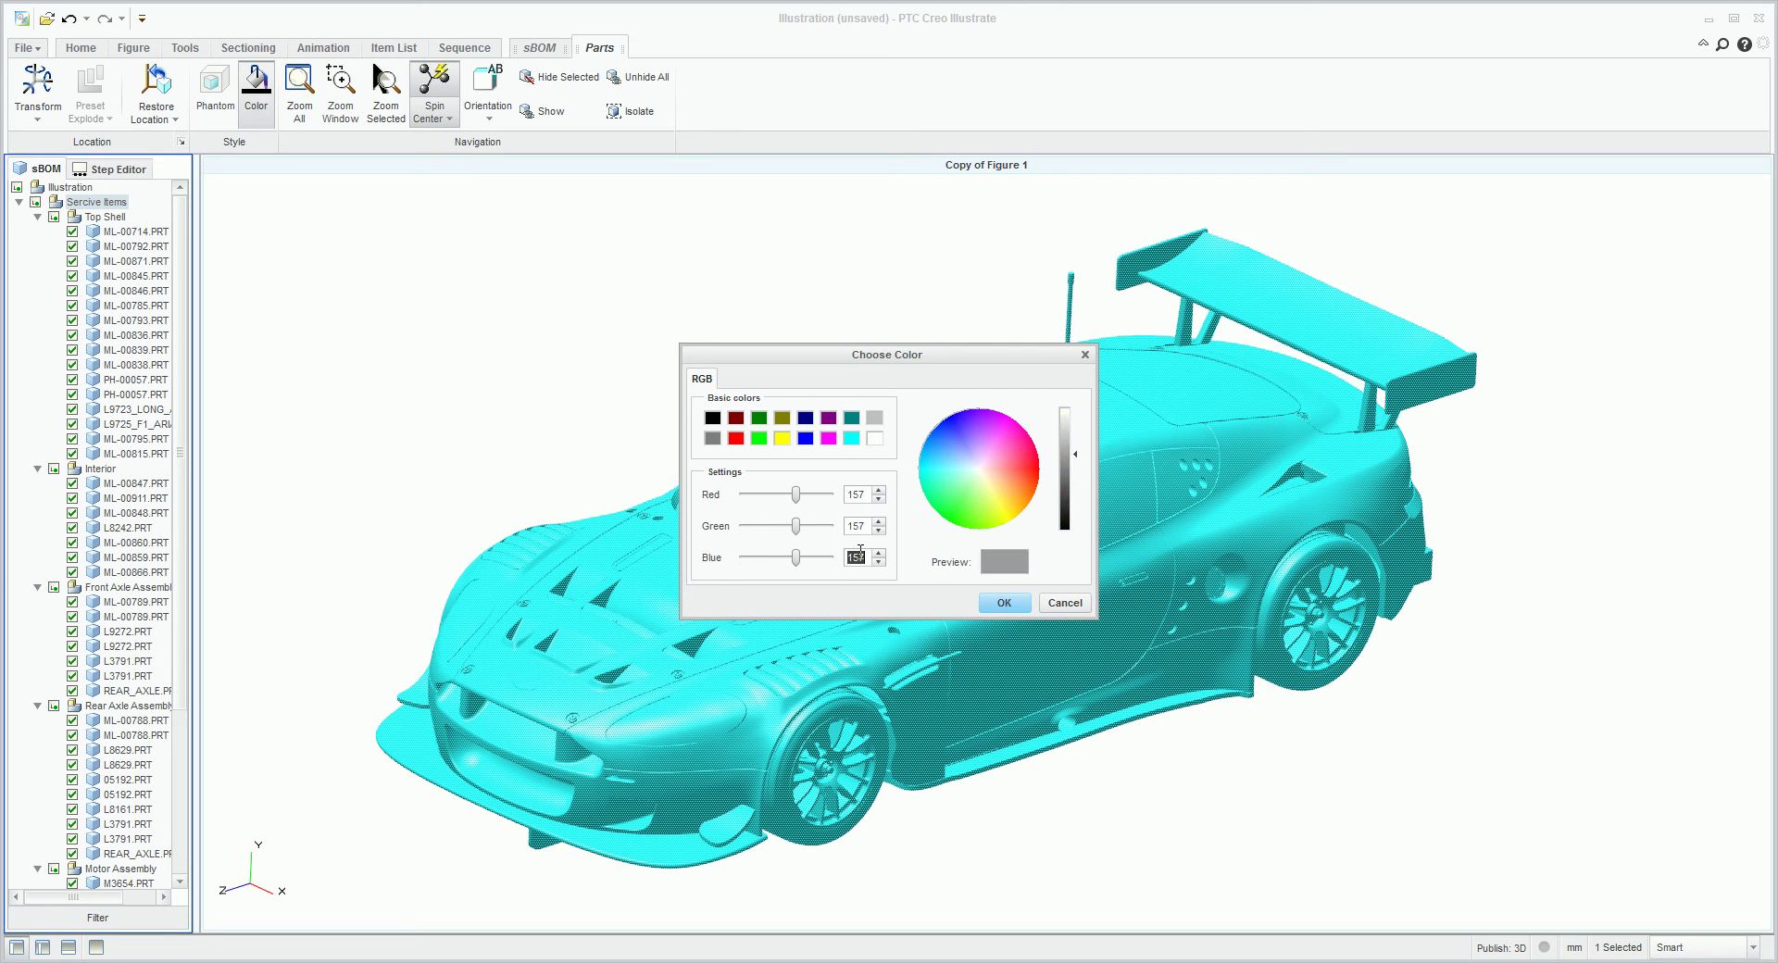
pyautogui.click(1004, 603)
pyautogui.click(707, 355)
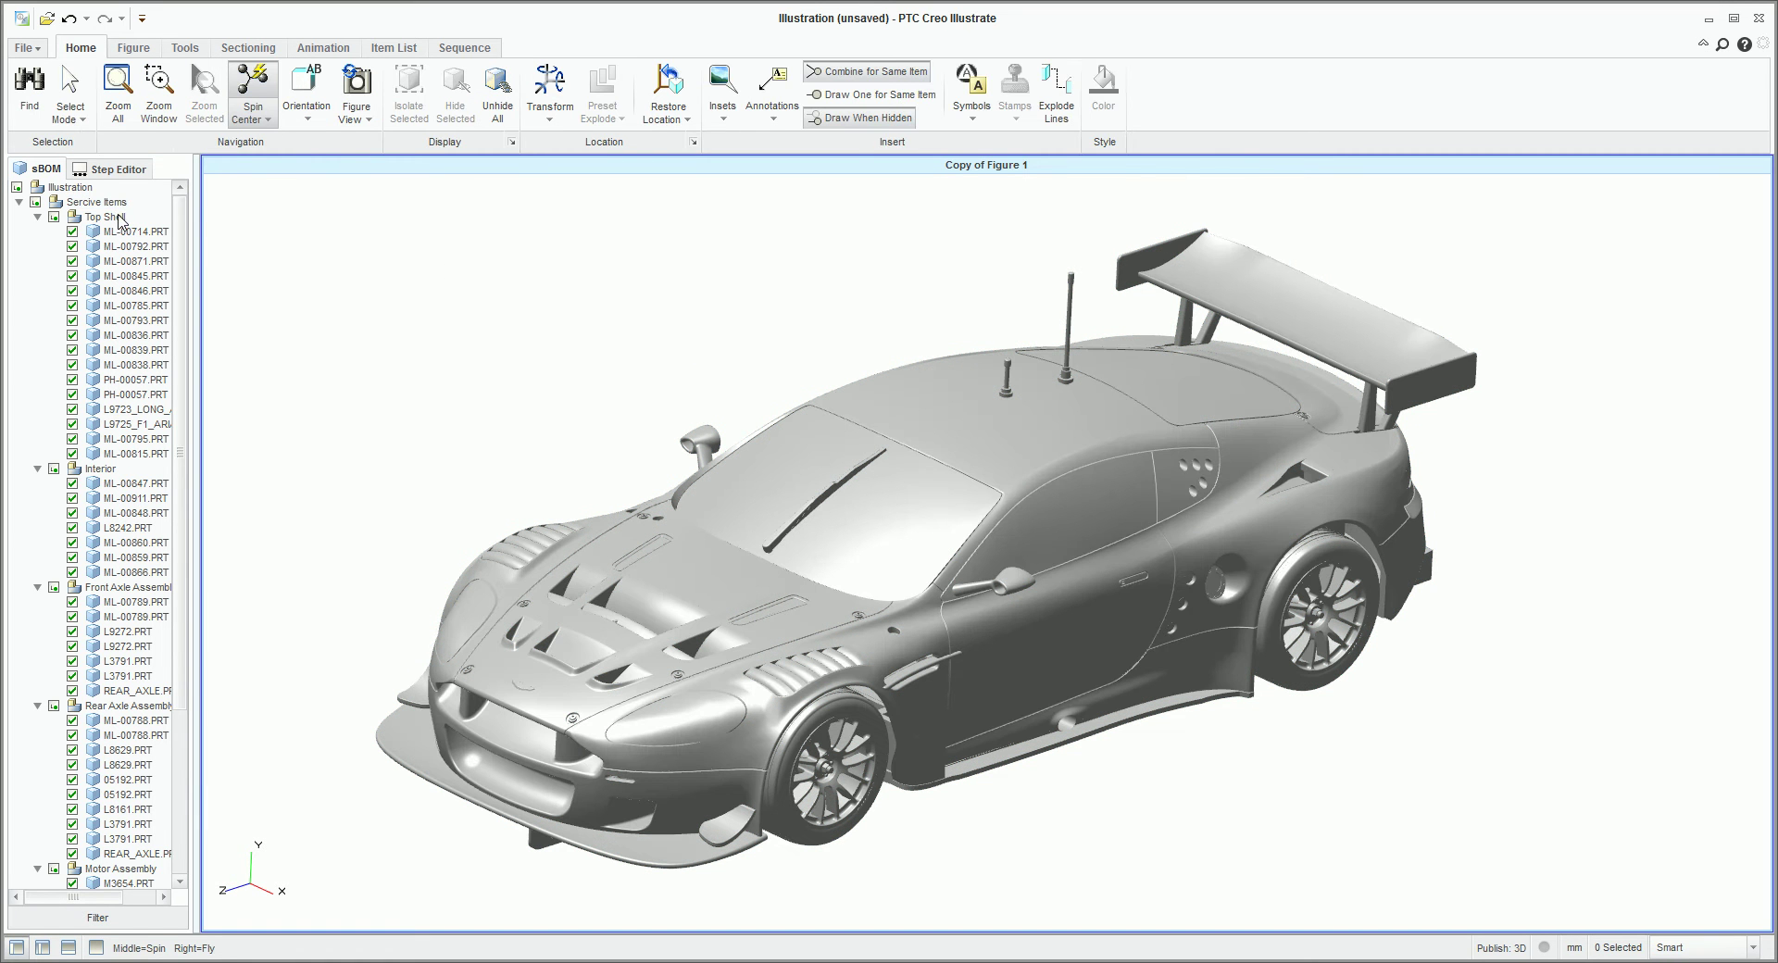
# Add a planar view section across the car and move its plane toward the front, to a Z position of about -29.8 mm.
pyautogui.click(248, 48)
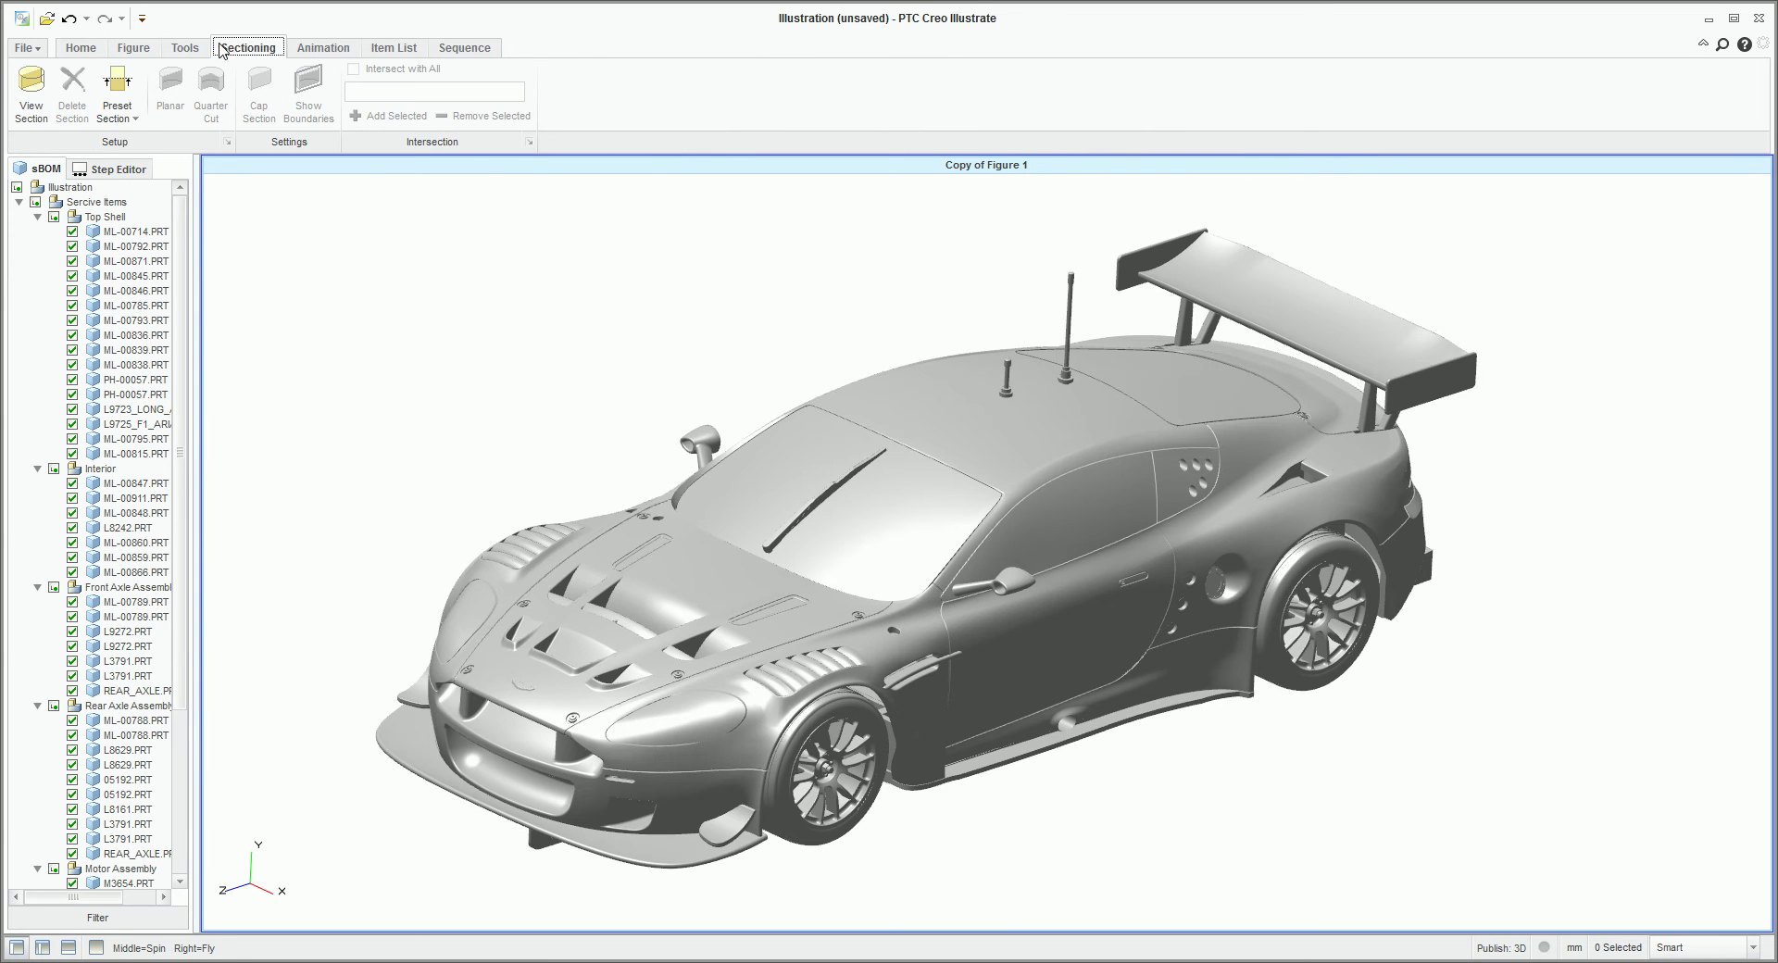
pyautogui.click(41, 93)
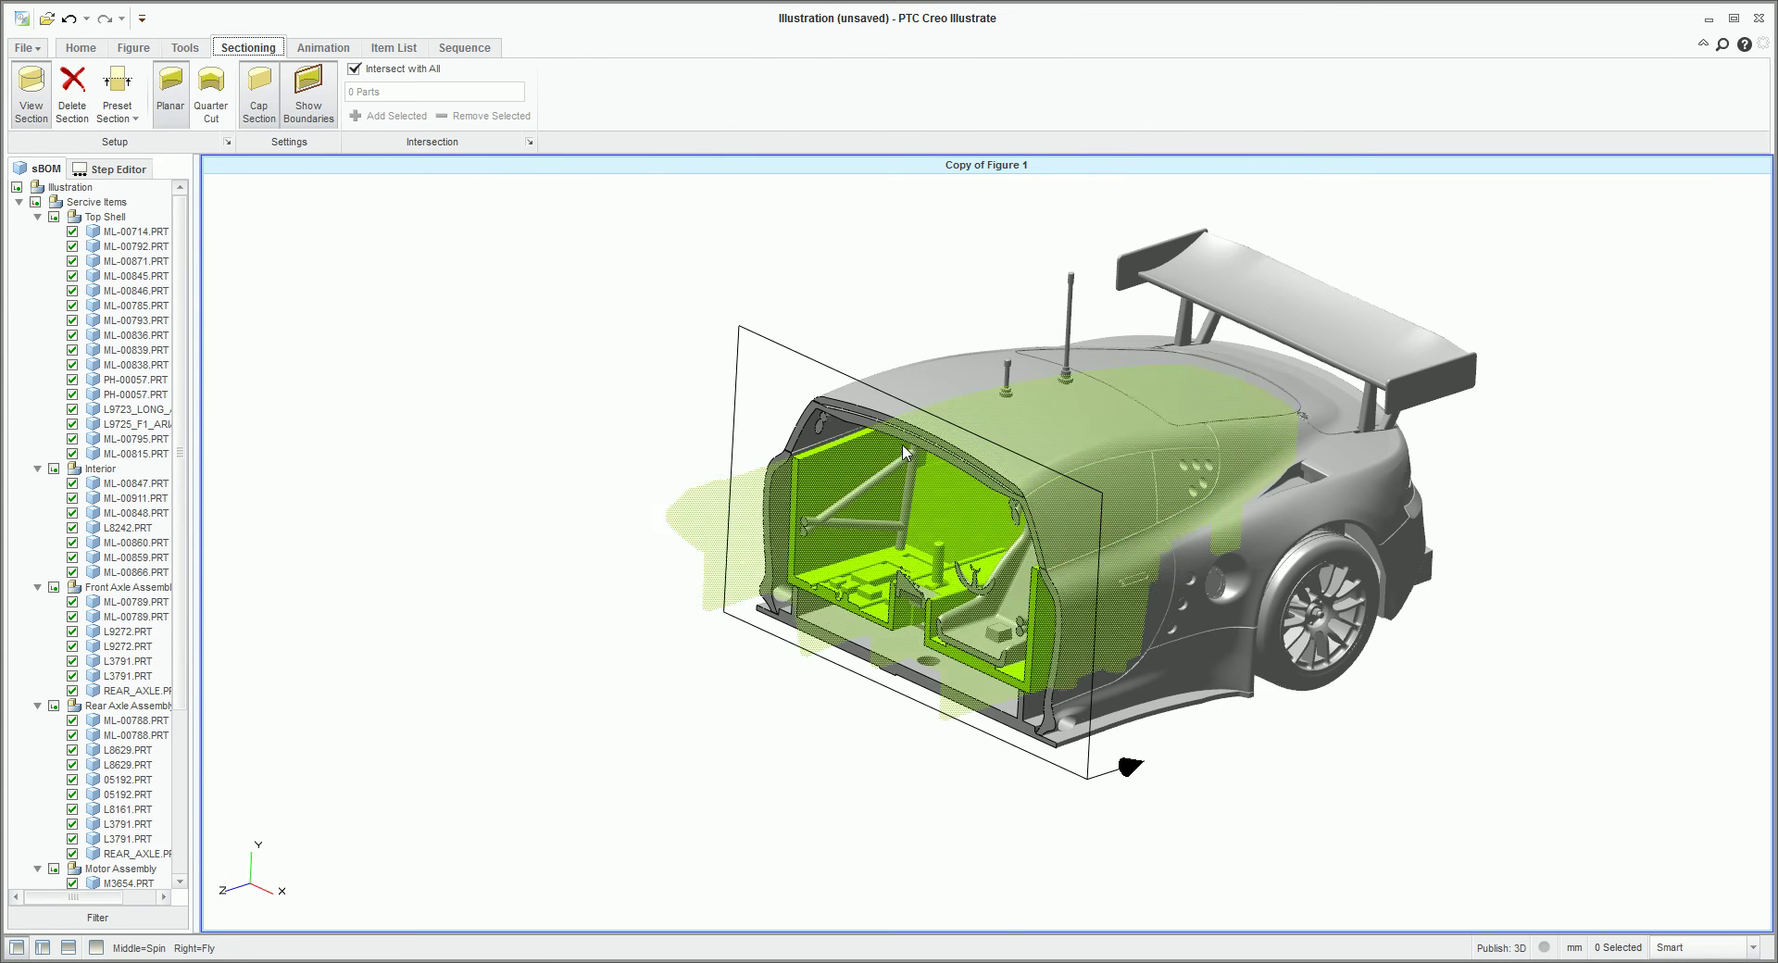
pyautogui.click(805, 356)
pyautogui.moveTo(821, 553); pyautogui.dragTo(719, 583)
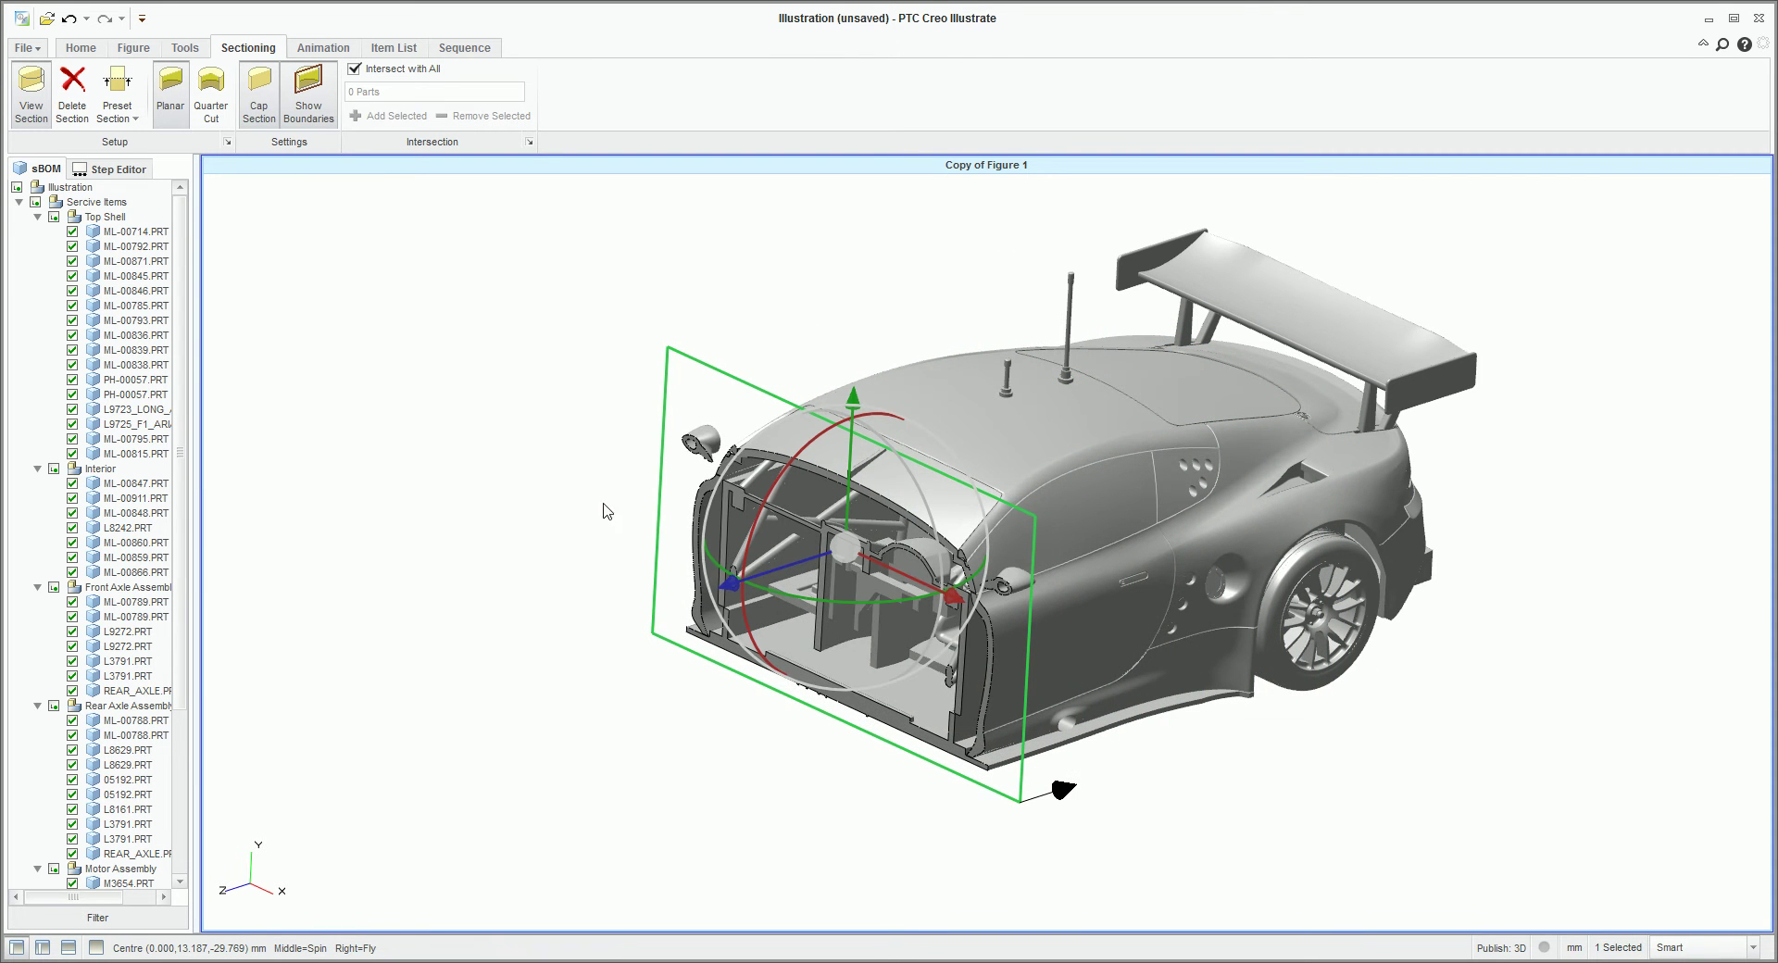
# Make the section a quarter cut, moving the vertical plane rearward to about Z -89 mm and the horizontal plane down to about Y -0.5 mm.
pyautogui.click(212, 96)
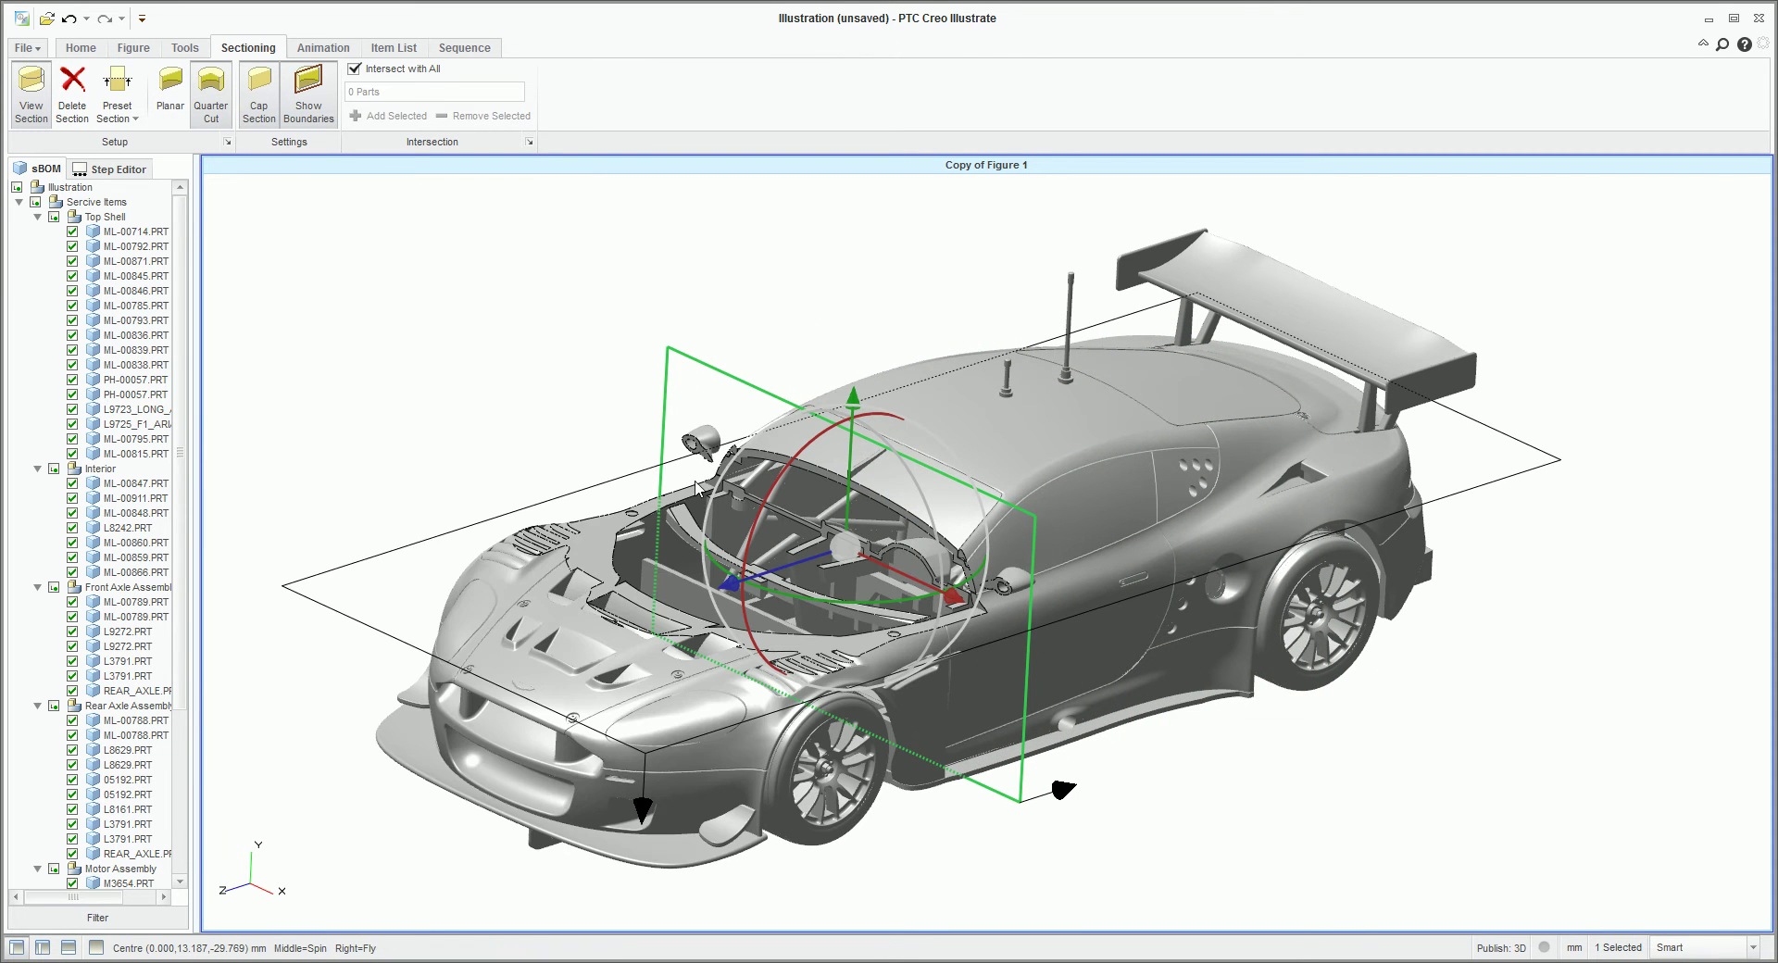
pyautogui.moveTo(736, 583); pyautogui.dragTo(1076, 461)
pyautogui.click(363, 626)
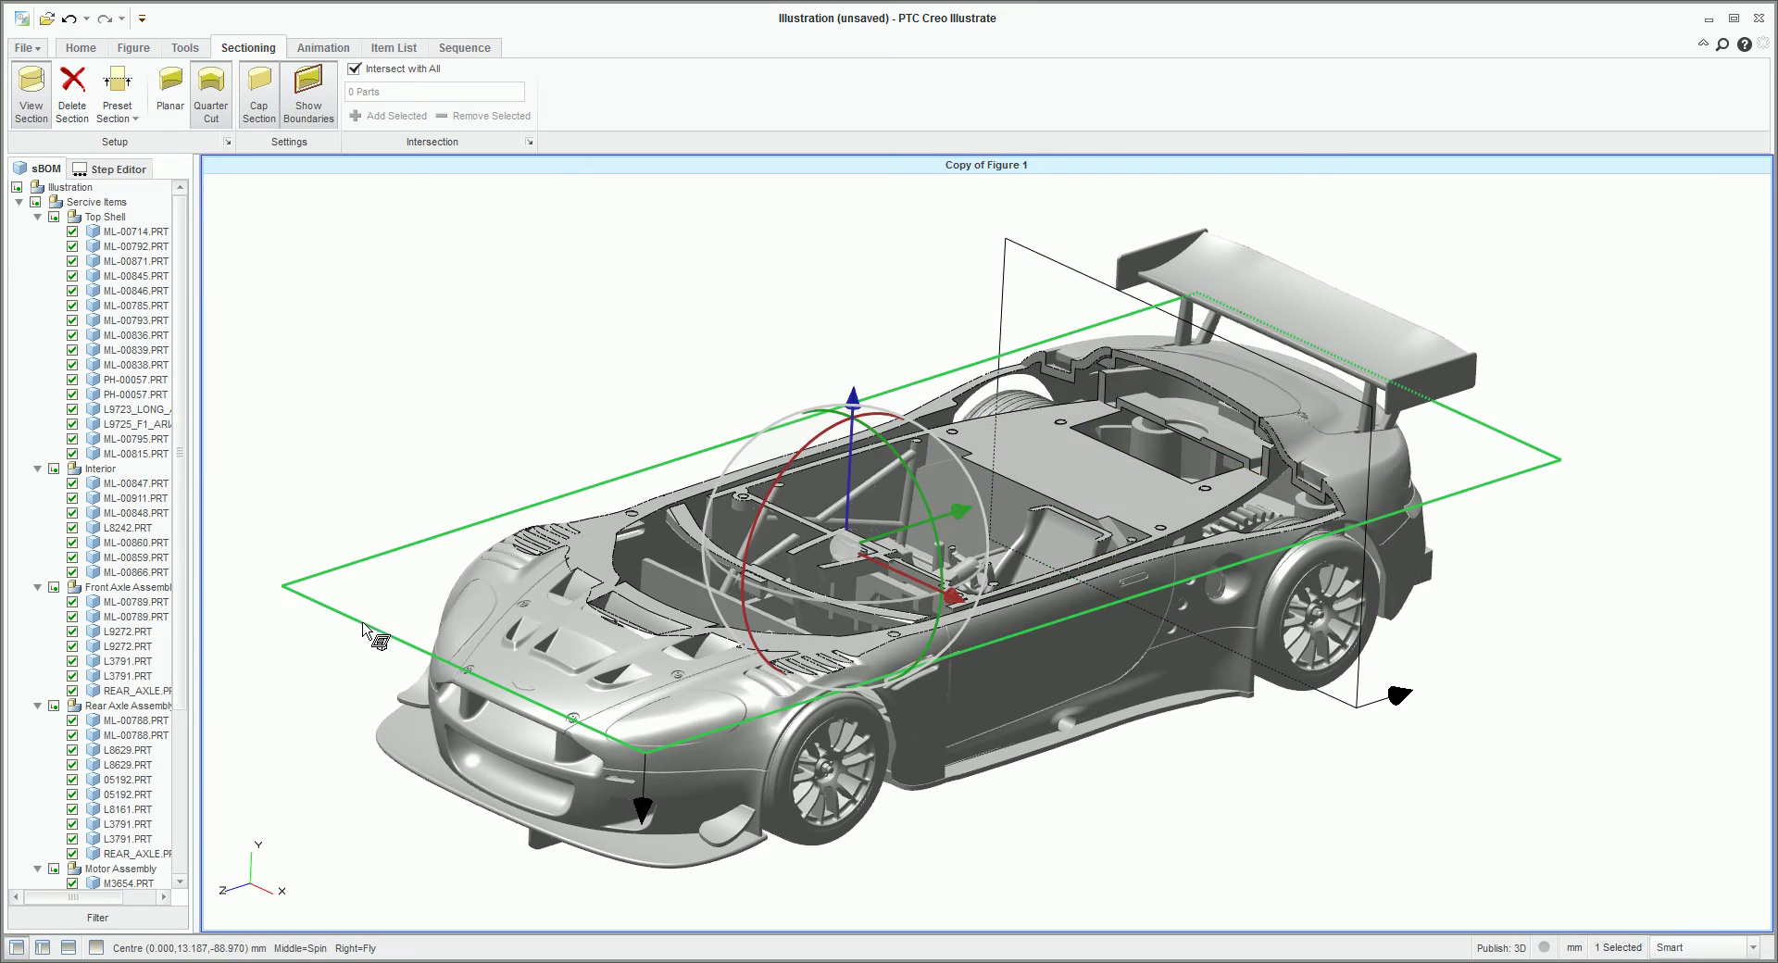
pyautogui.moveTo(854, 395); pyautogui.dragTo(842, 495)
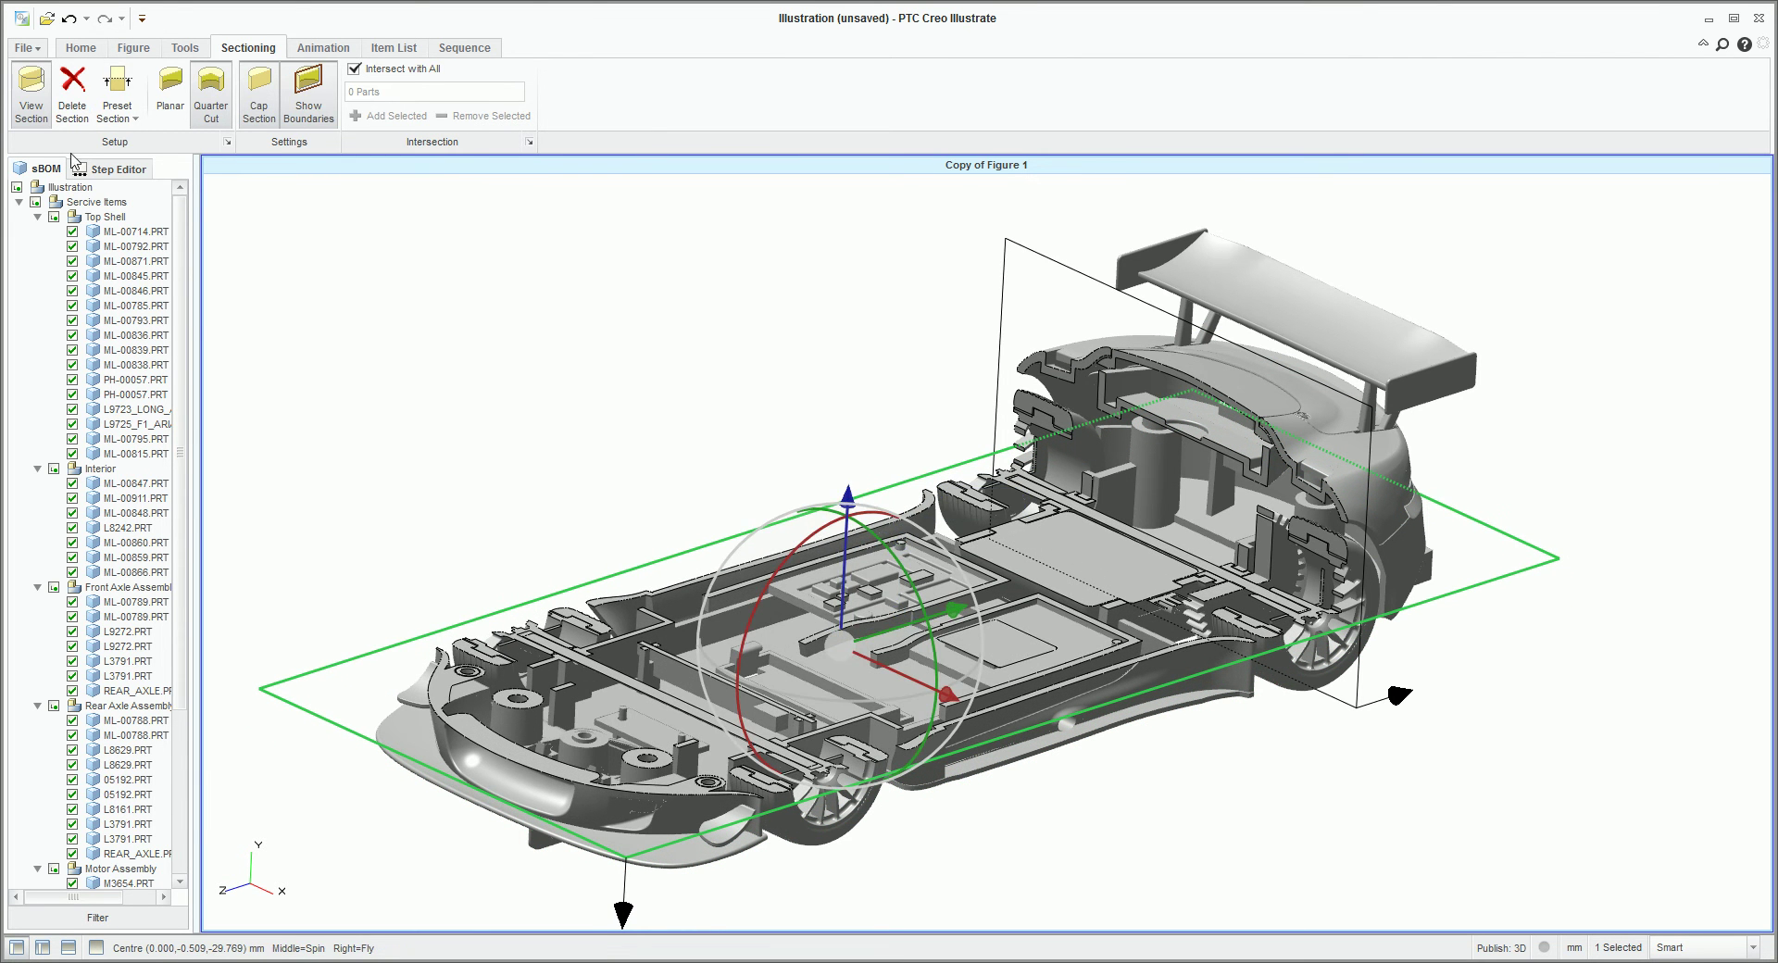
# In the section properties, rotate the Cut2 plane clockwise about Z and flip it to cut the car lengthwise, then deselect the plane.
pyautogui.click(227, 142)
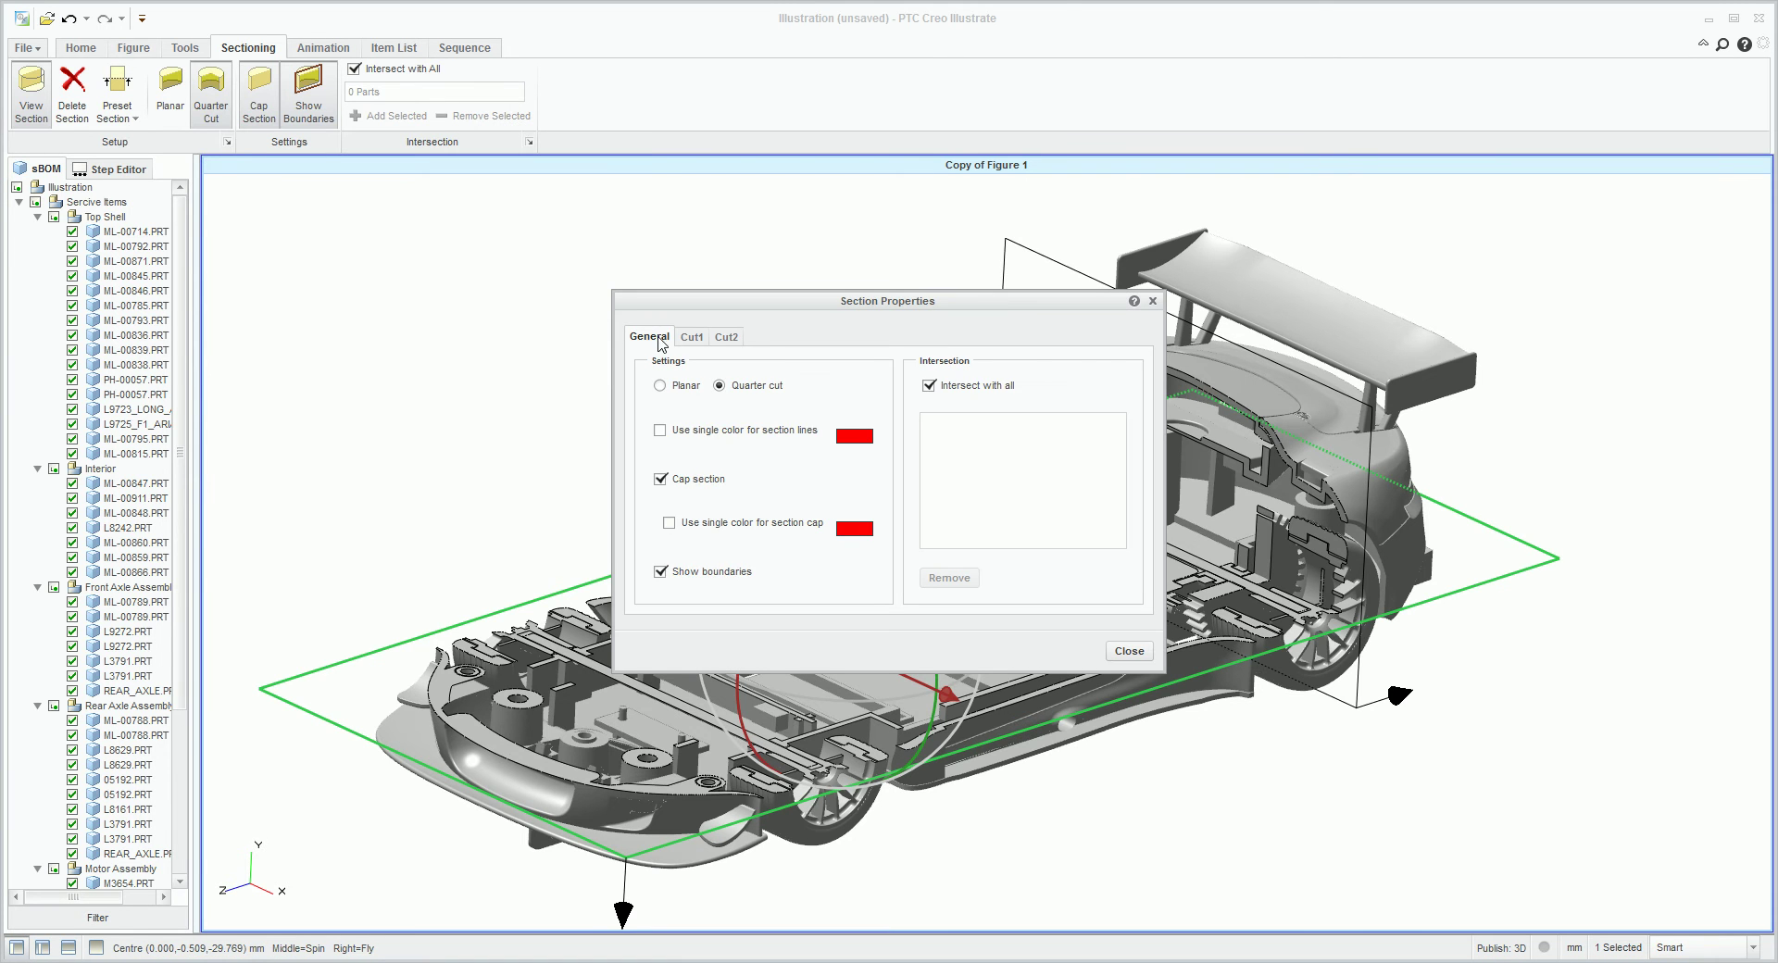
pyautogui.click(691, 339)
pyautogui.moveTo(852, 310); pyautogui.dragTo(1393, 482)
pyautogui.click(1268, 511)
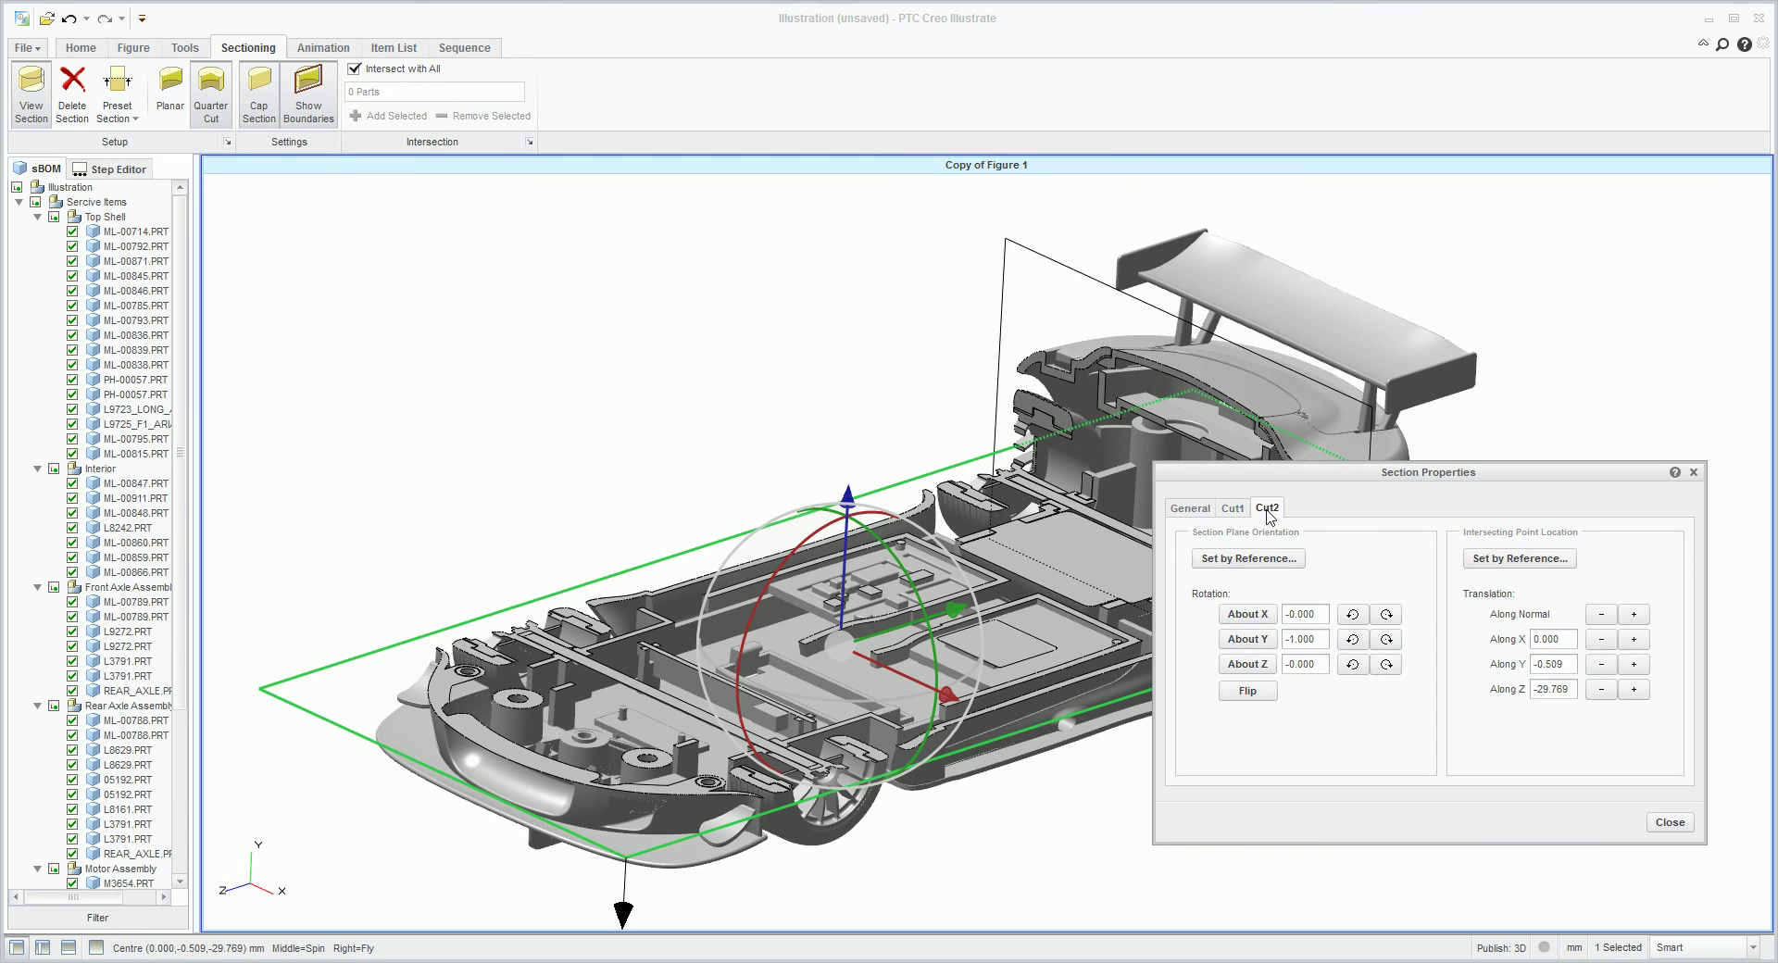
pyautogui.click(1387, 665)
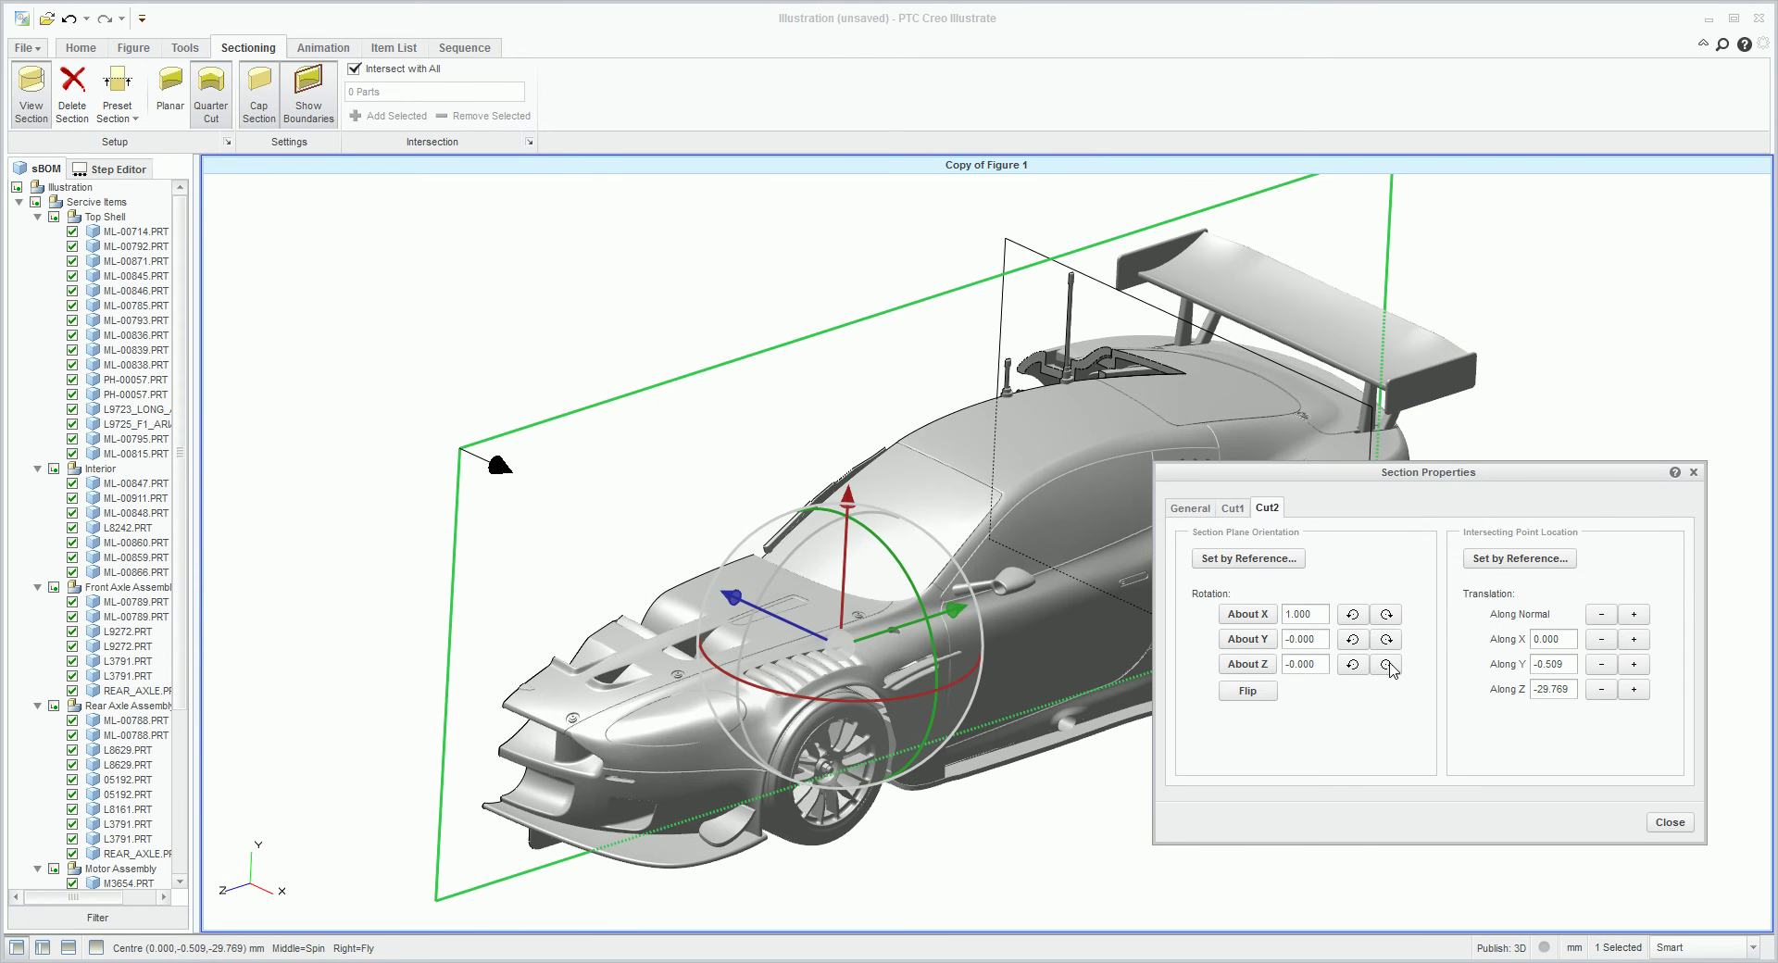
pyautogui.click(1246, 692)
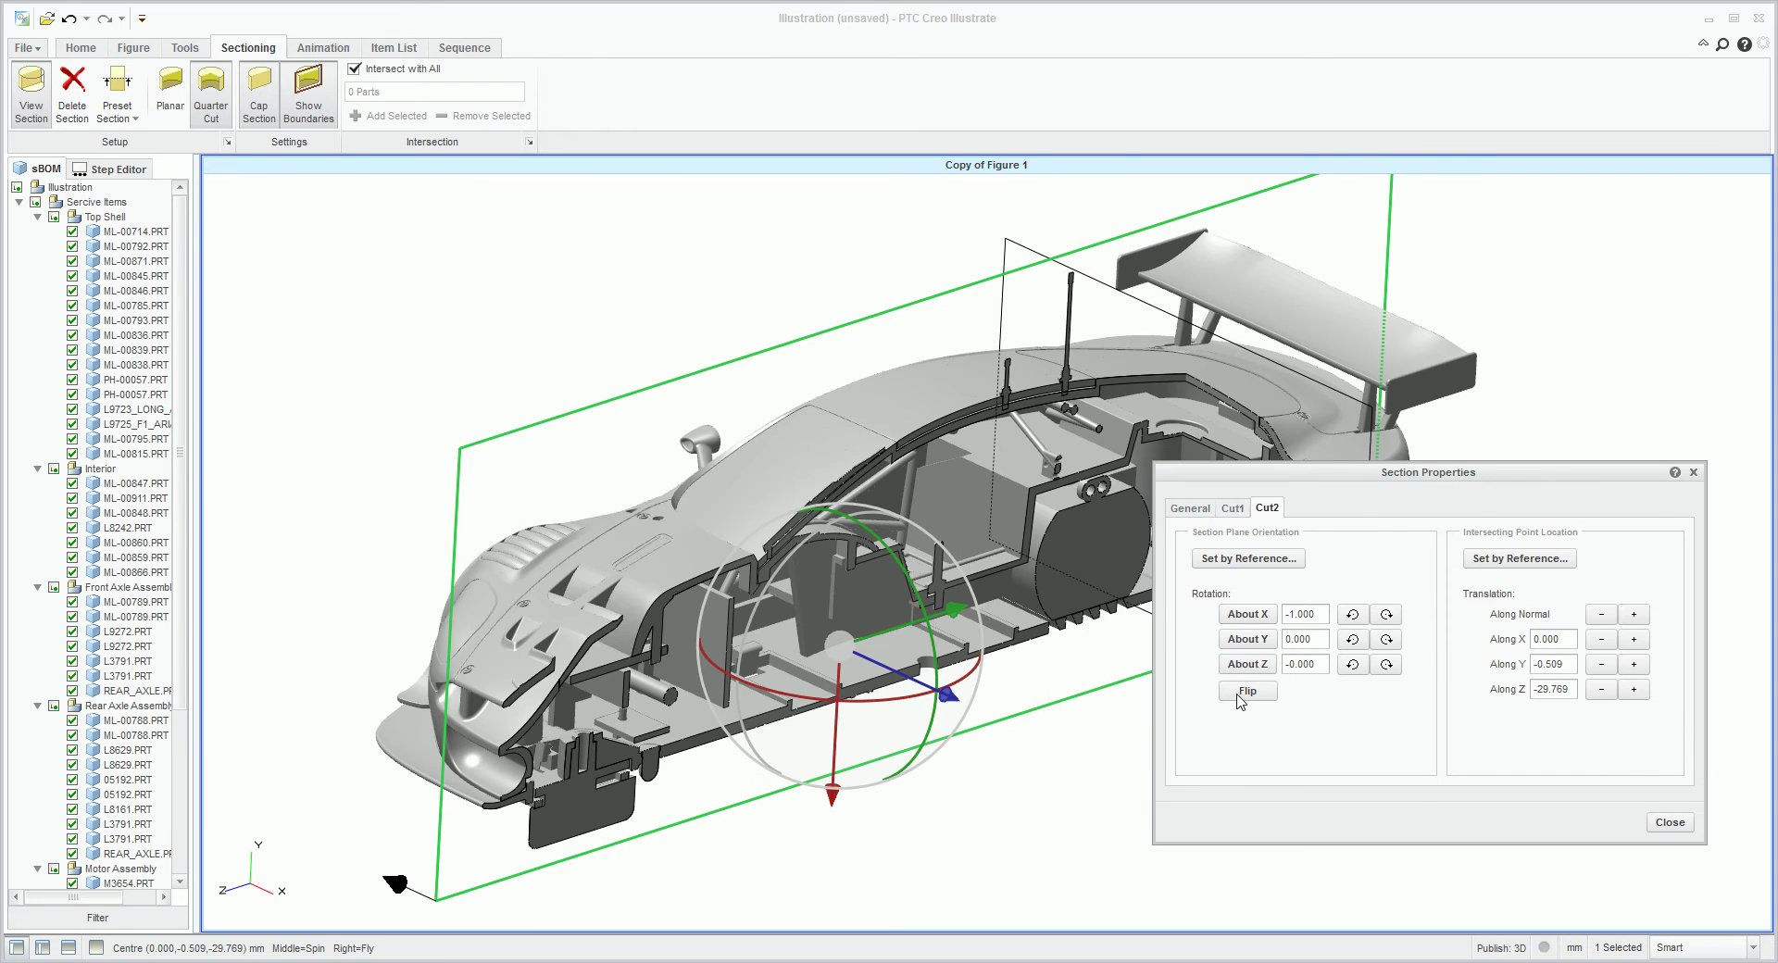
pyautogui.click(1670, 822)
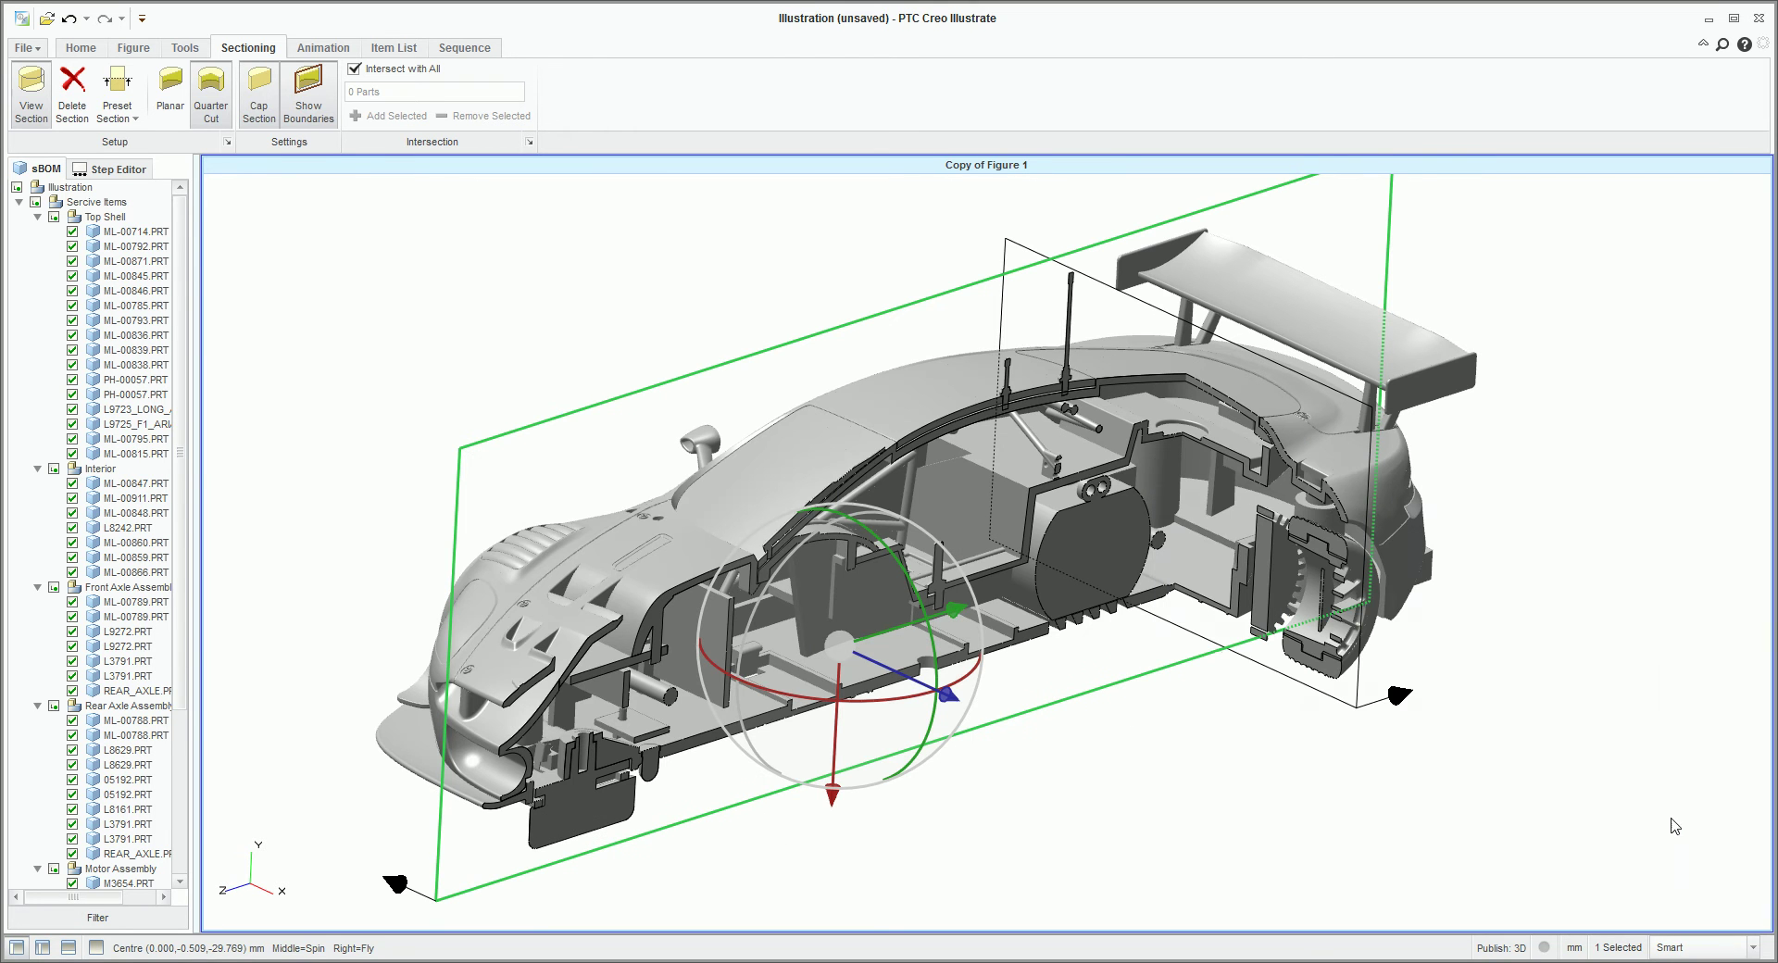
pyautogui.click(1196, 765)
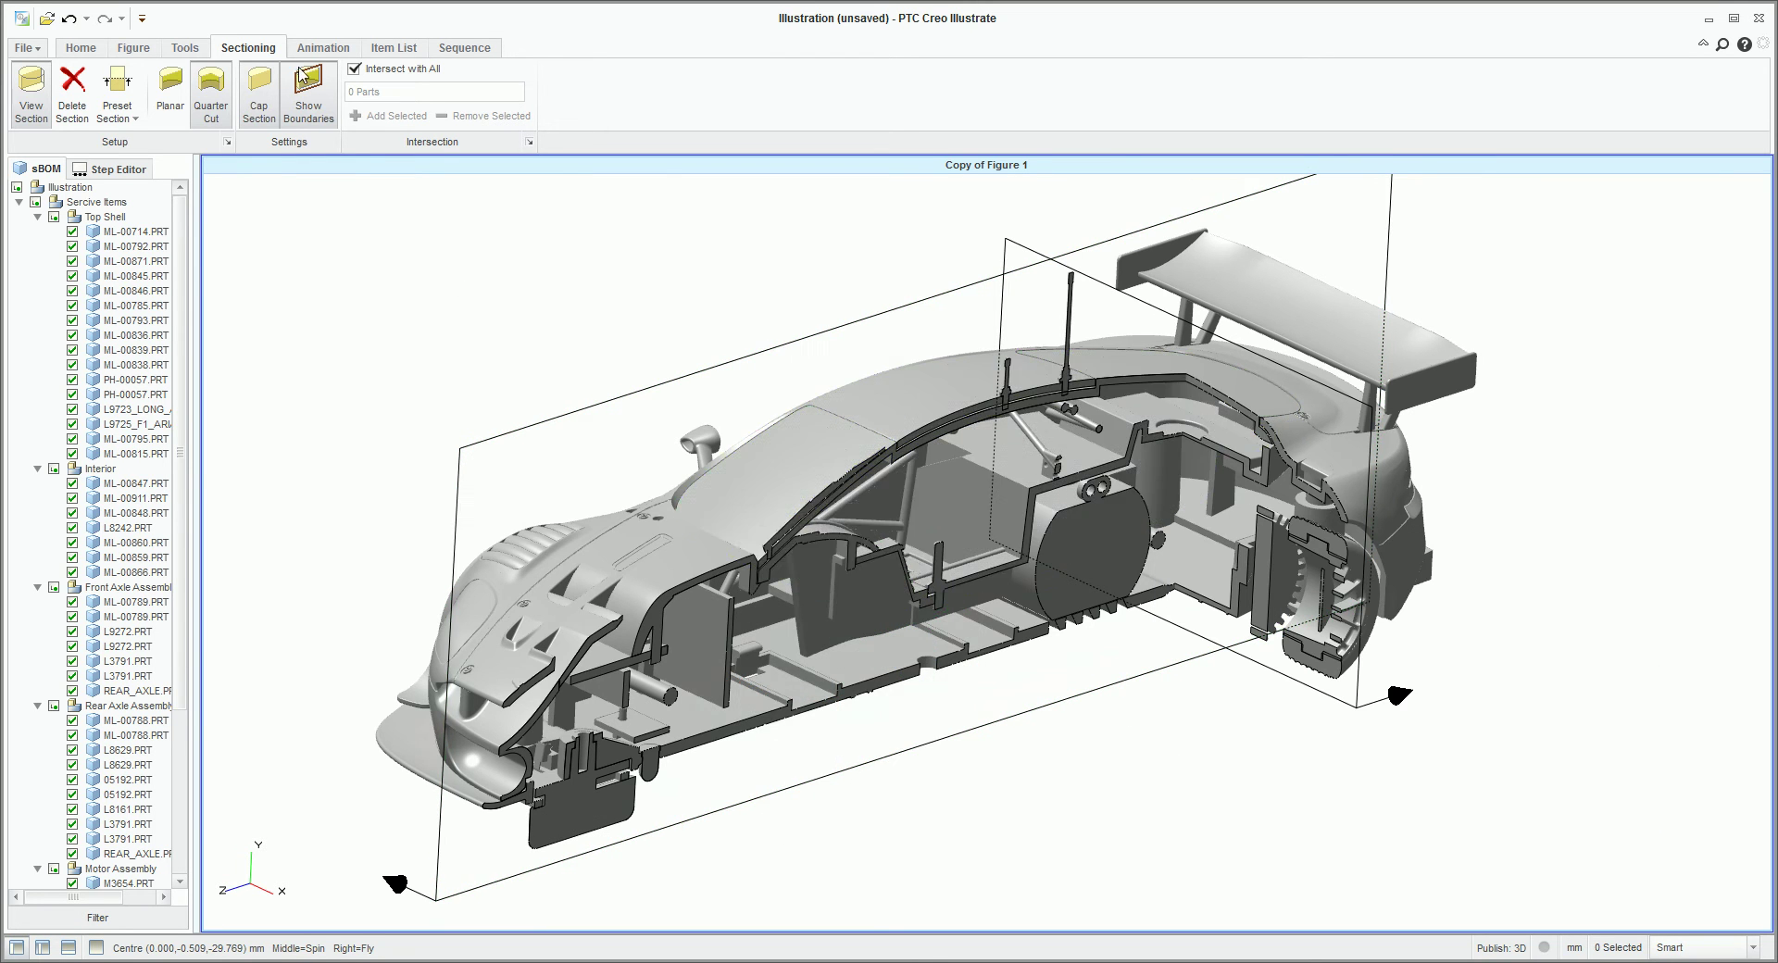
# Turn off intersecting with all parts and limit the section cut to the Top Shell and Interior groups.
pyautogui.click(354, 69)
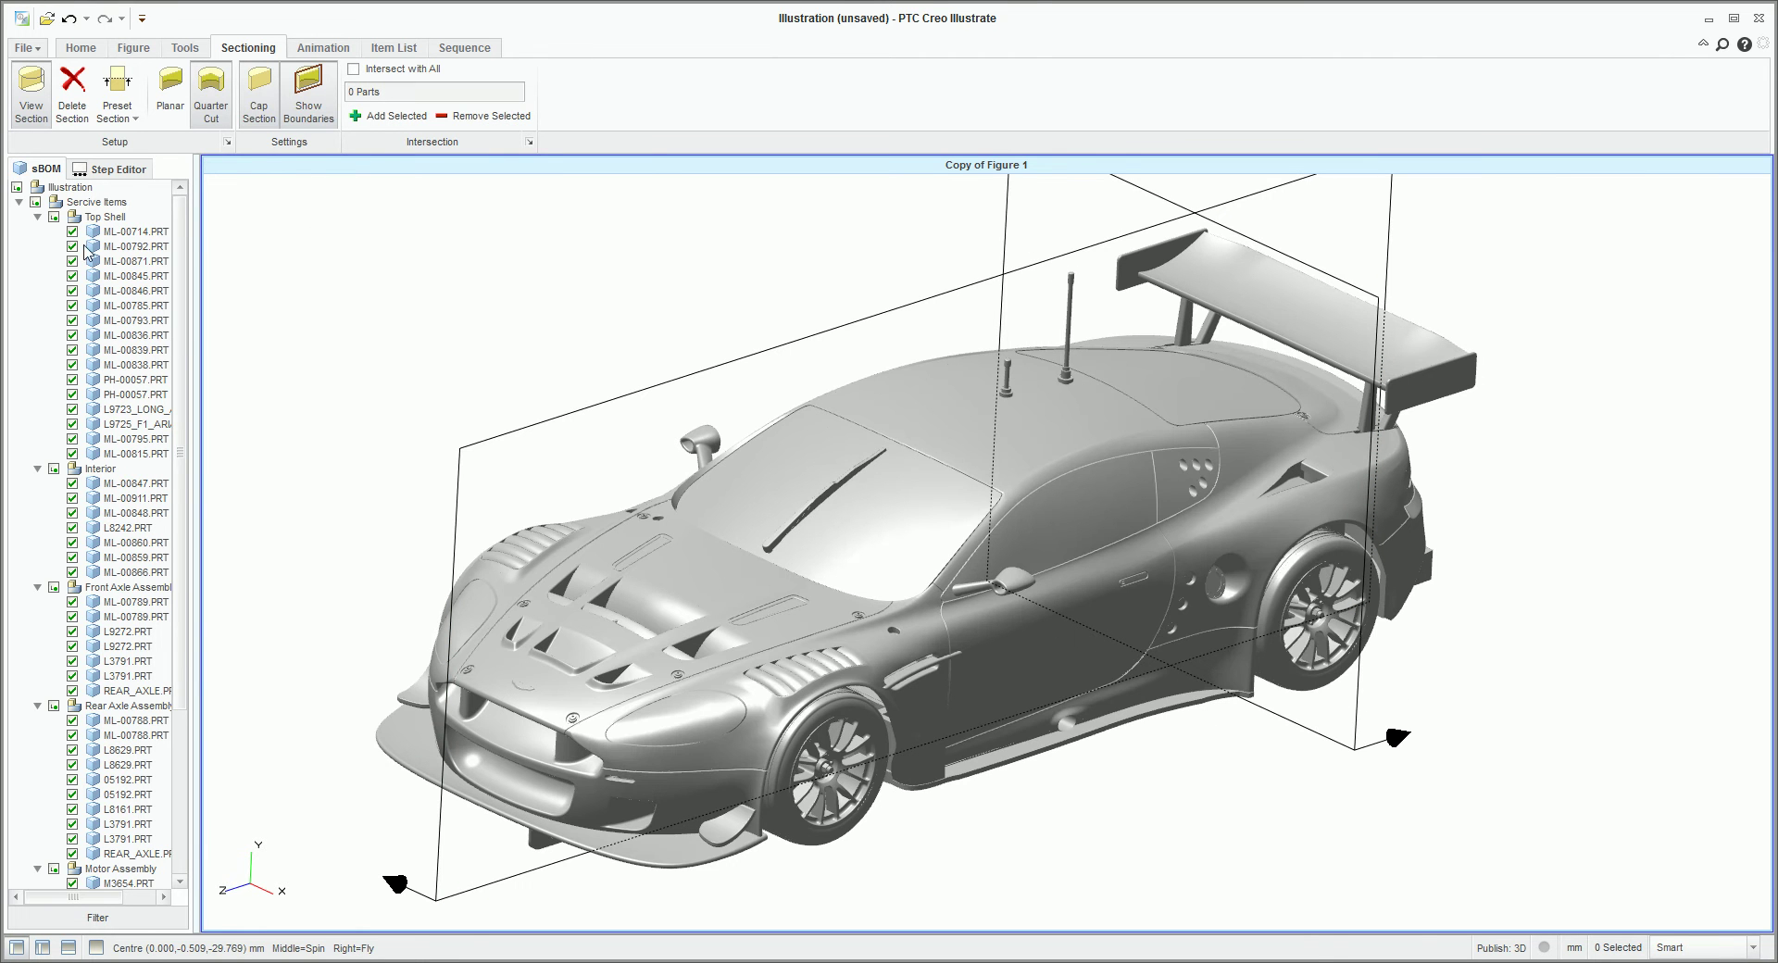
pyautogui.click(102, 217)
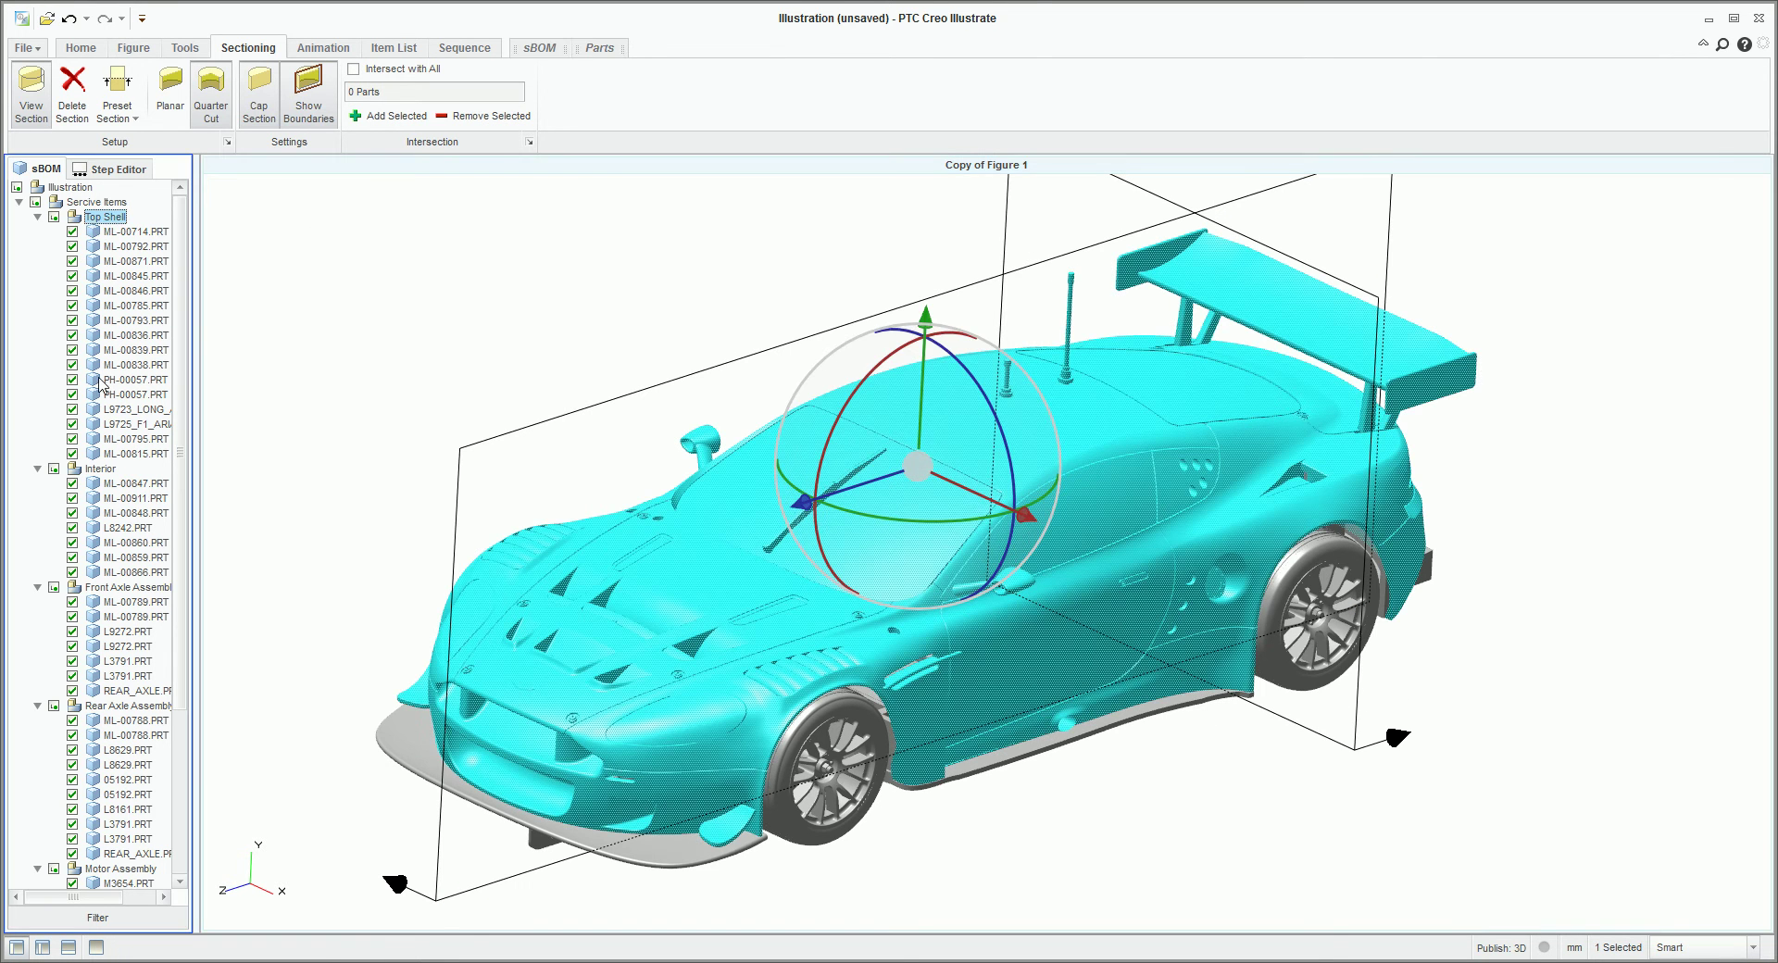
pyautogui.keyDown('ctrl'); pyautogui.click(102, 469); pyautogui.keyUp('ctrl')
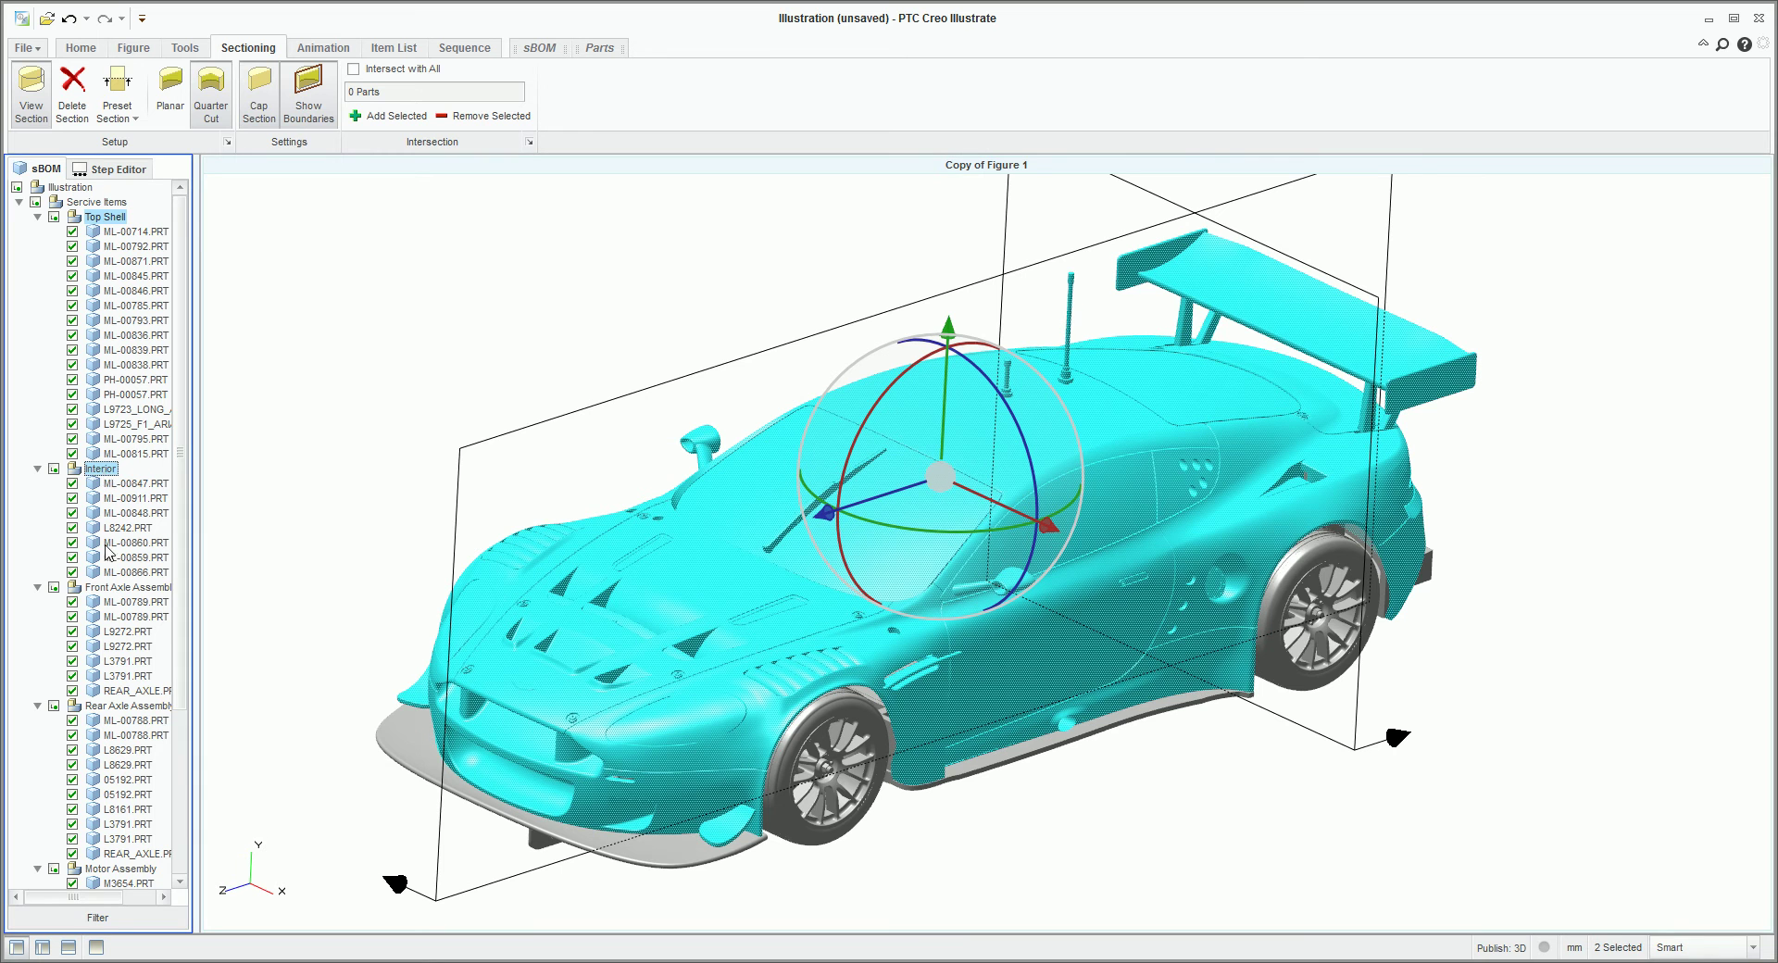
pyautogui.click(387, 109)
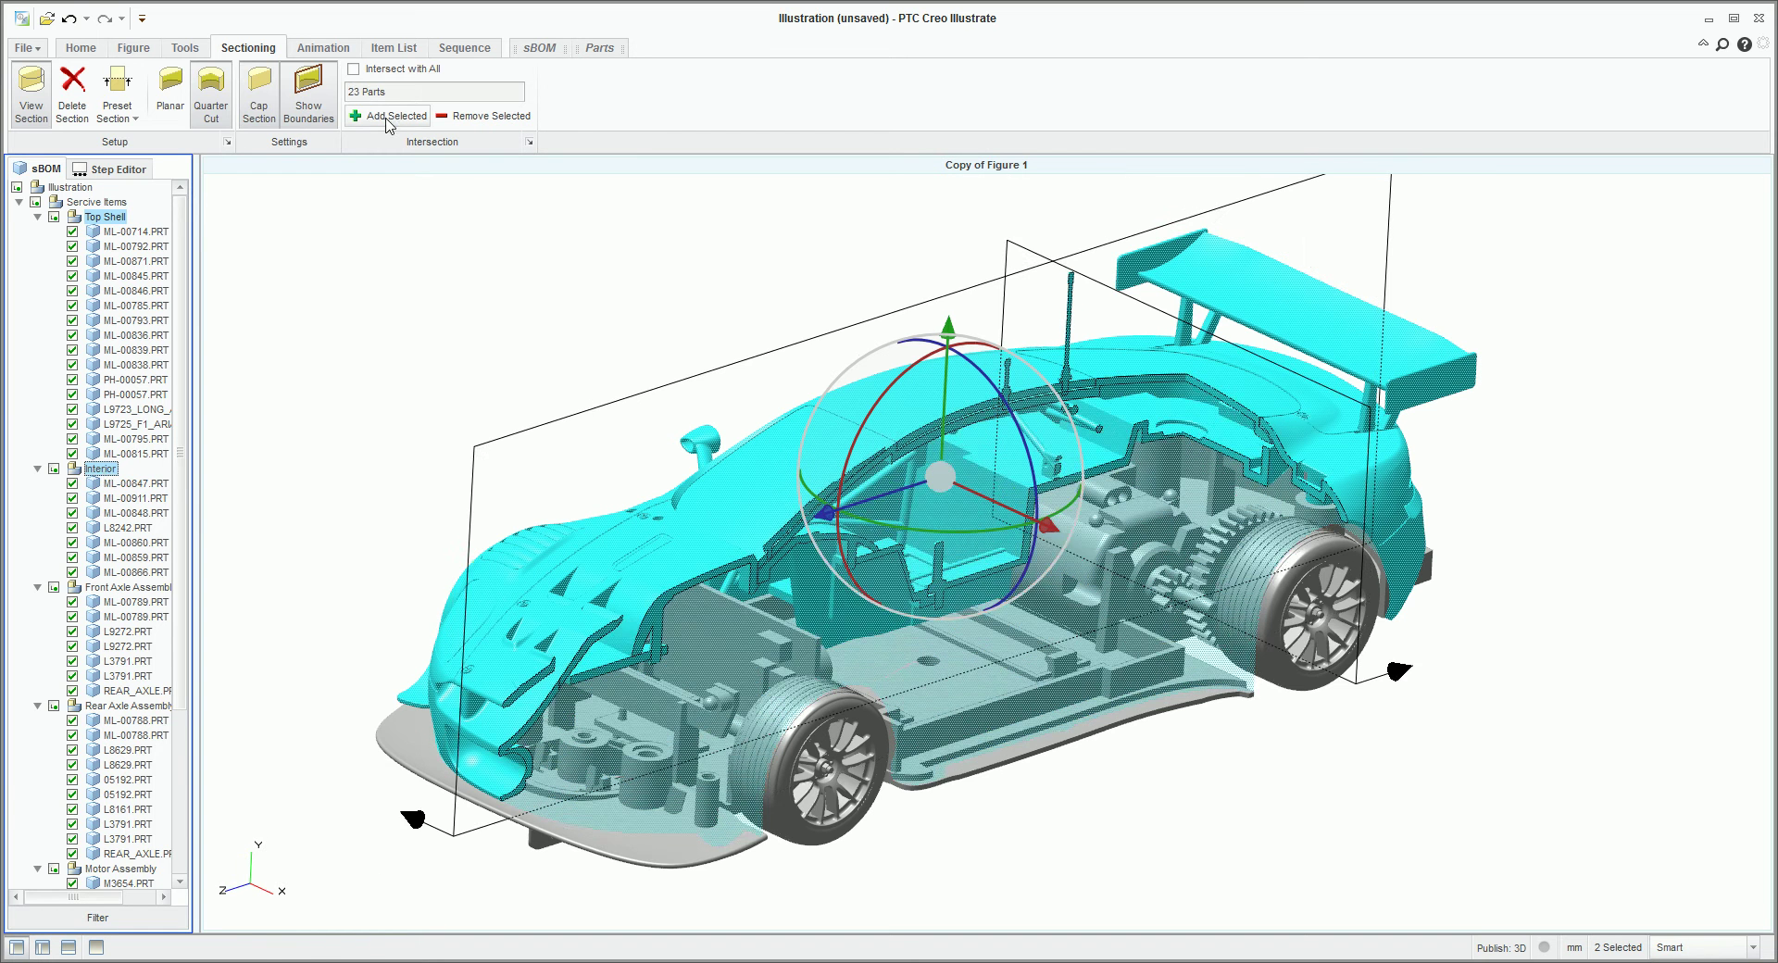
pyautogui.click(500, 286)
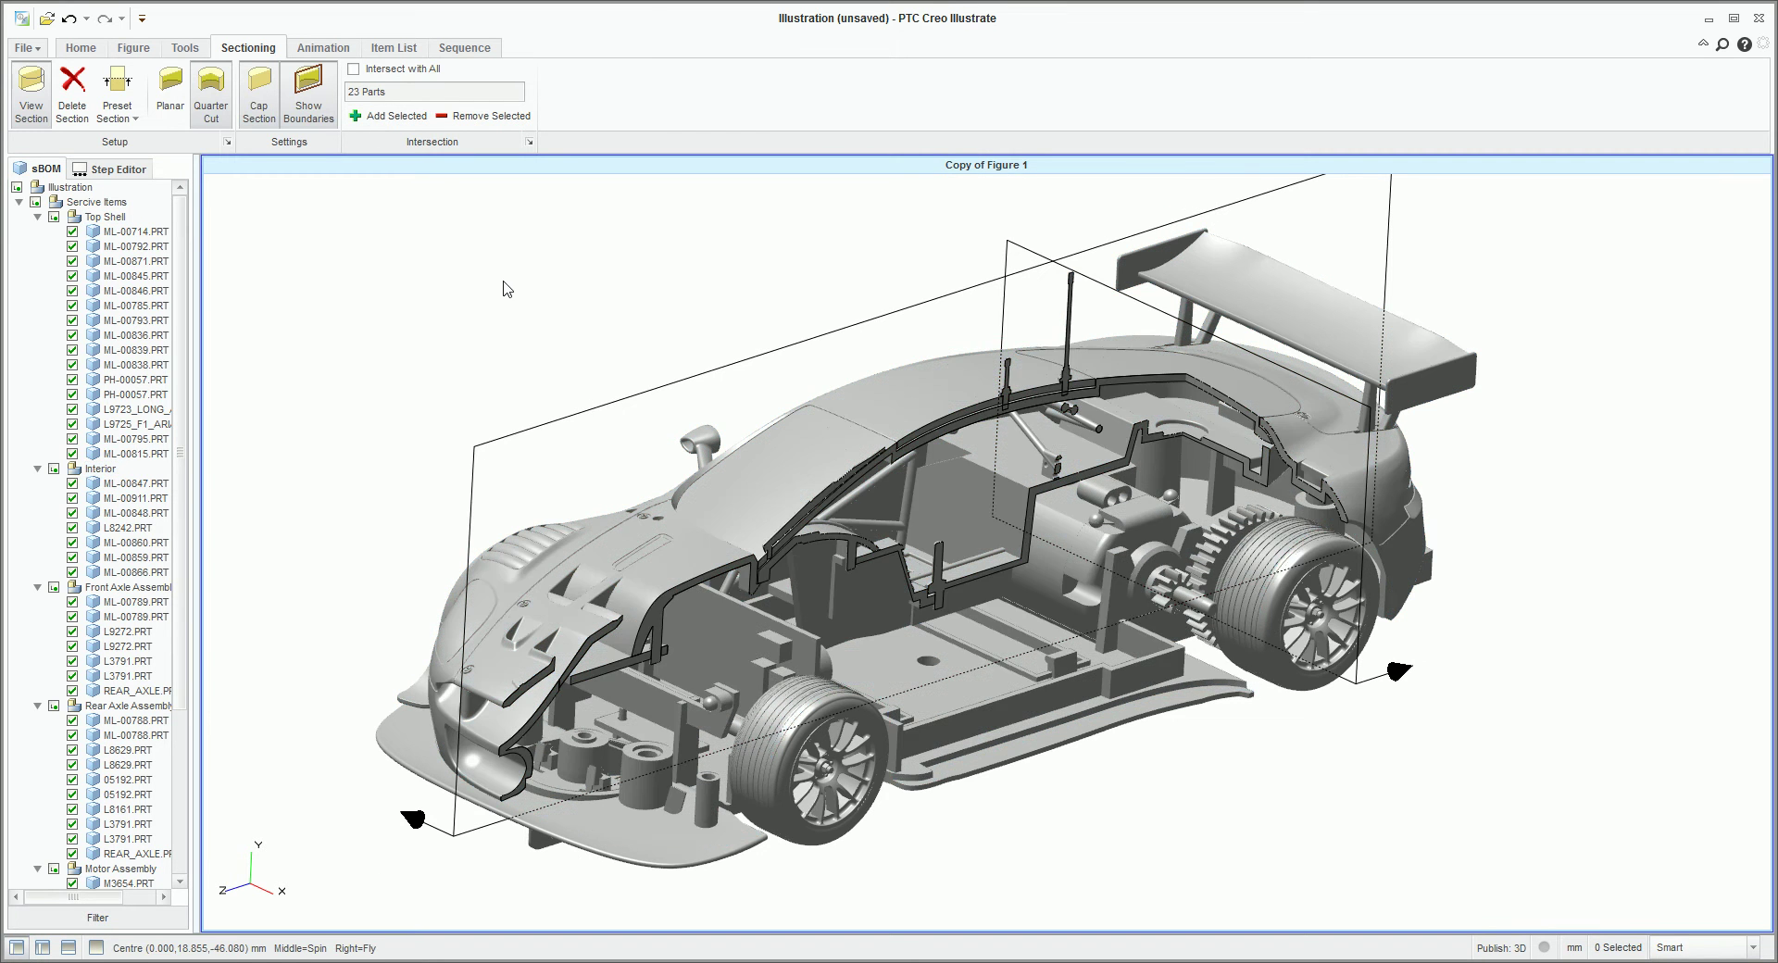
# Add the Base Assembly group to the parts intersected by the section and clear the selection.
pyautogui.click(1132, 633)
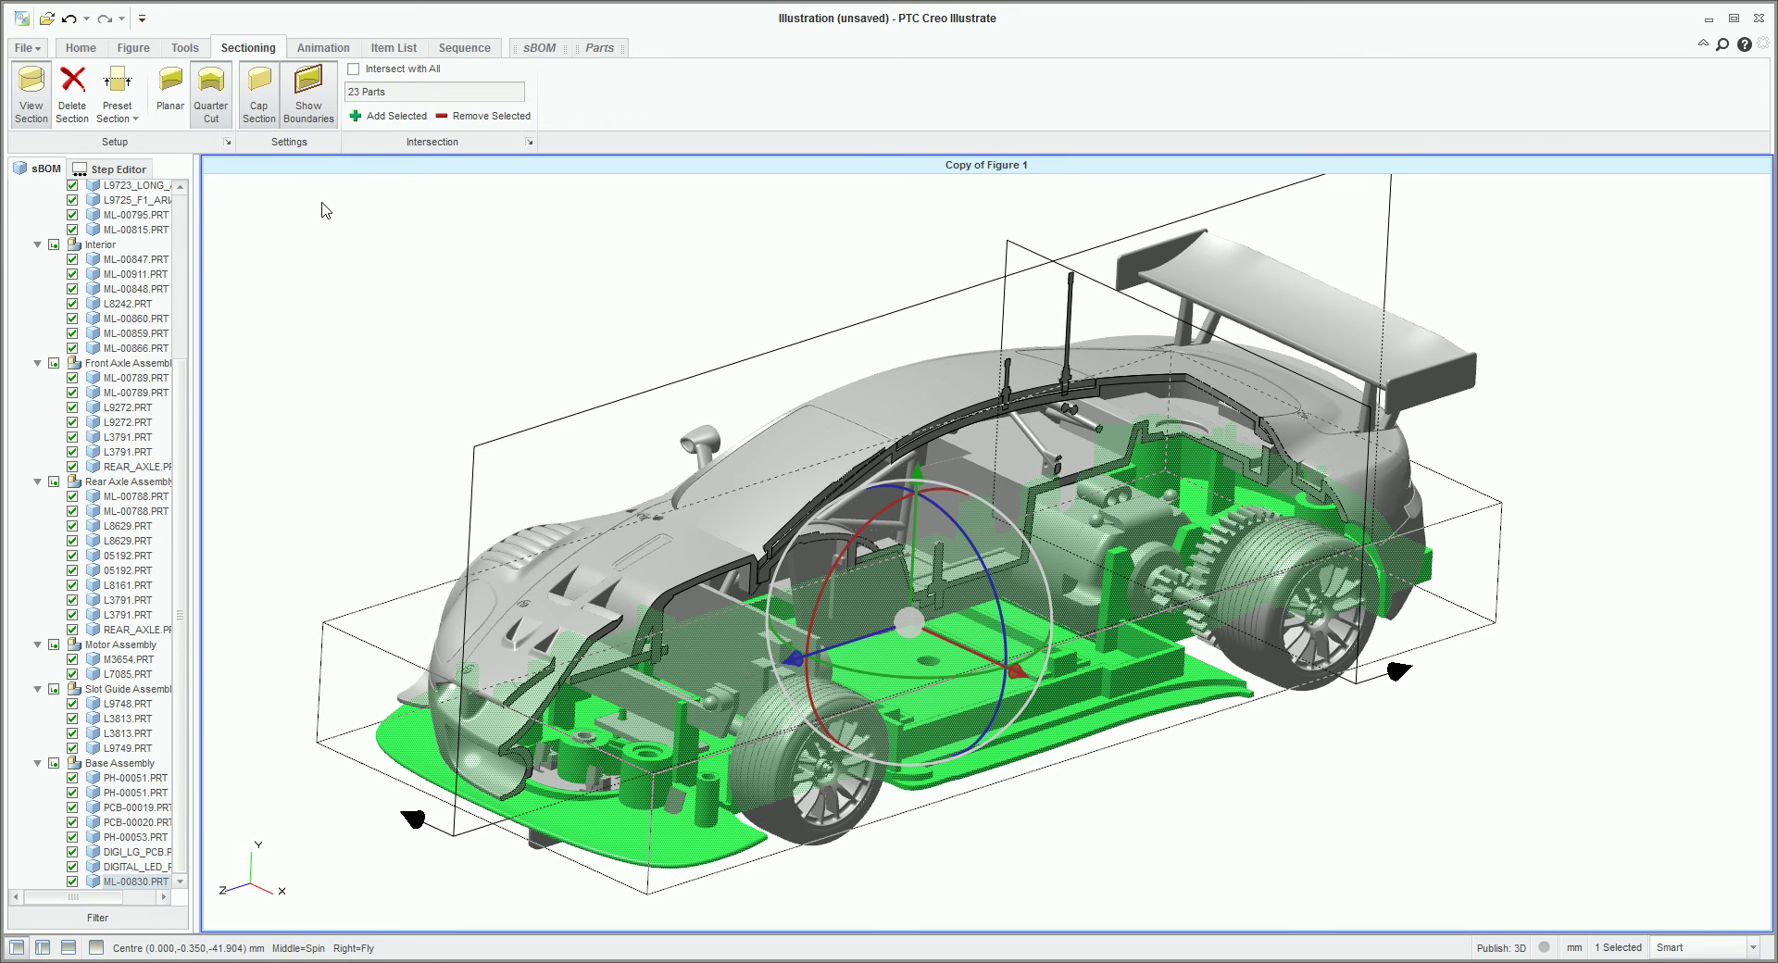
pyautogui.click(125, 765)
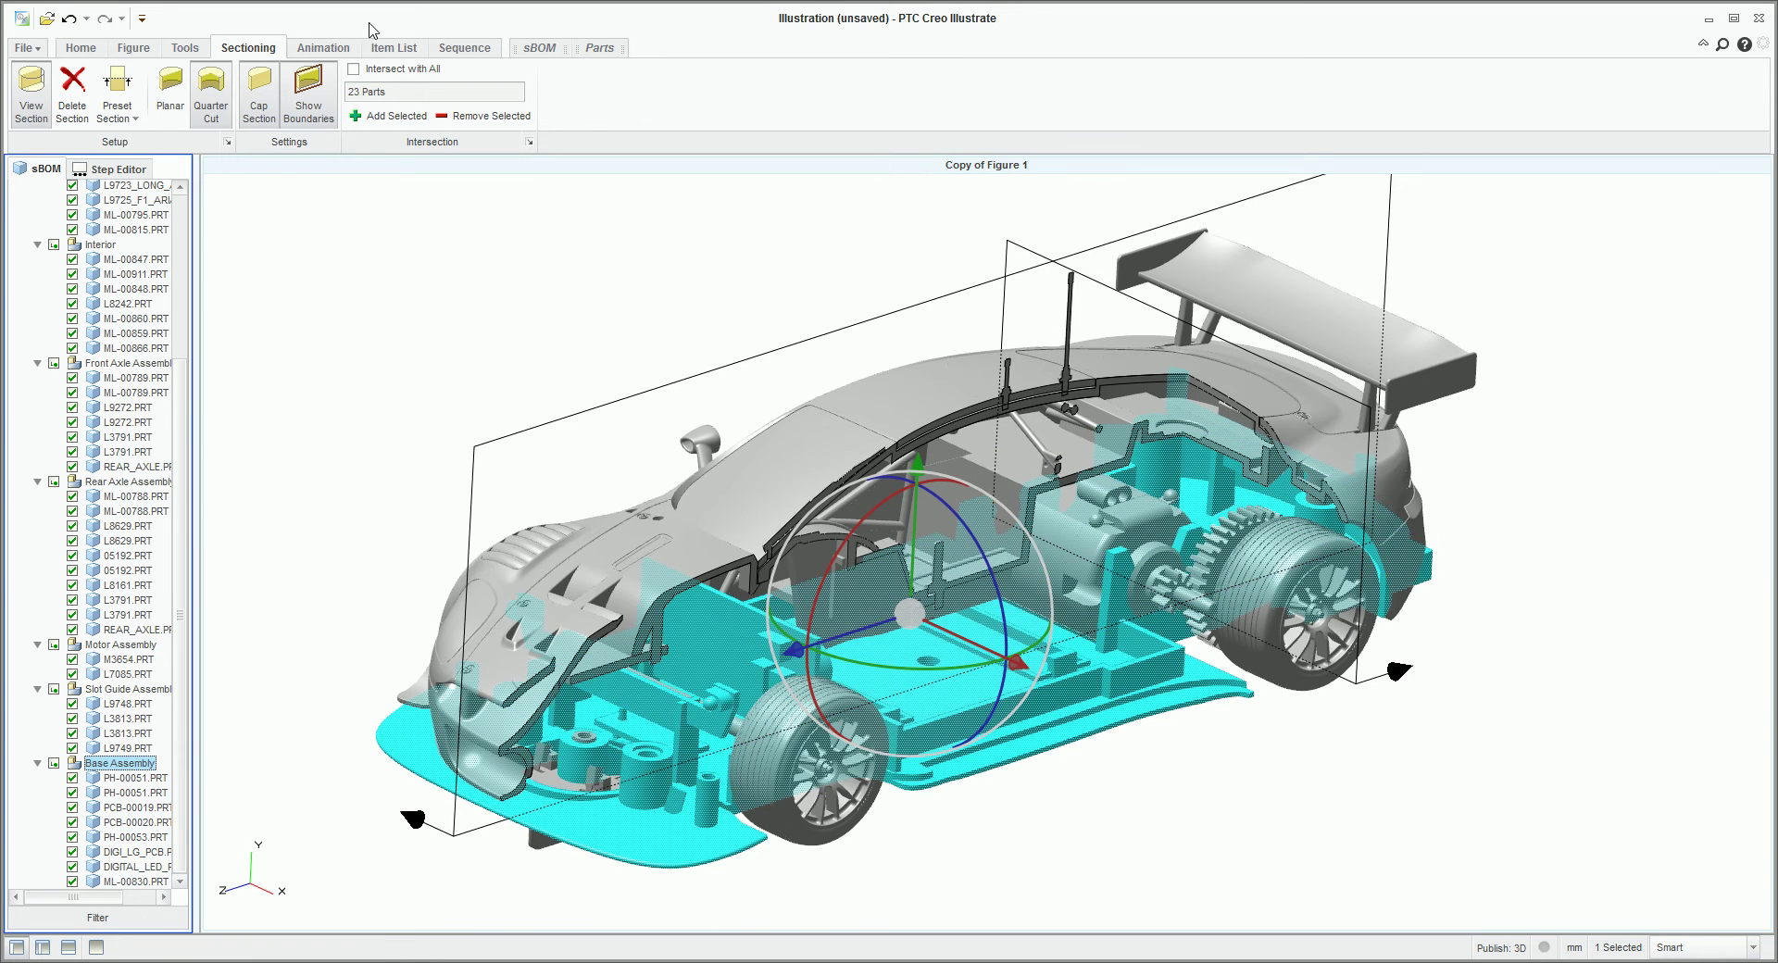
pyautogui.click(389, 115)
pyautogui.click(534, 290)
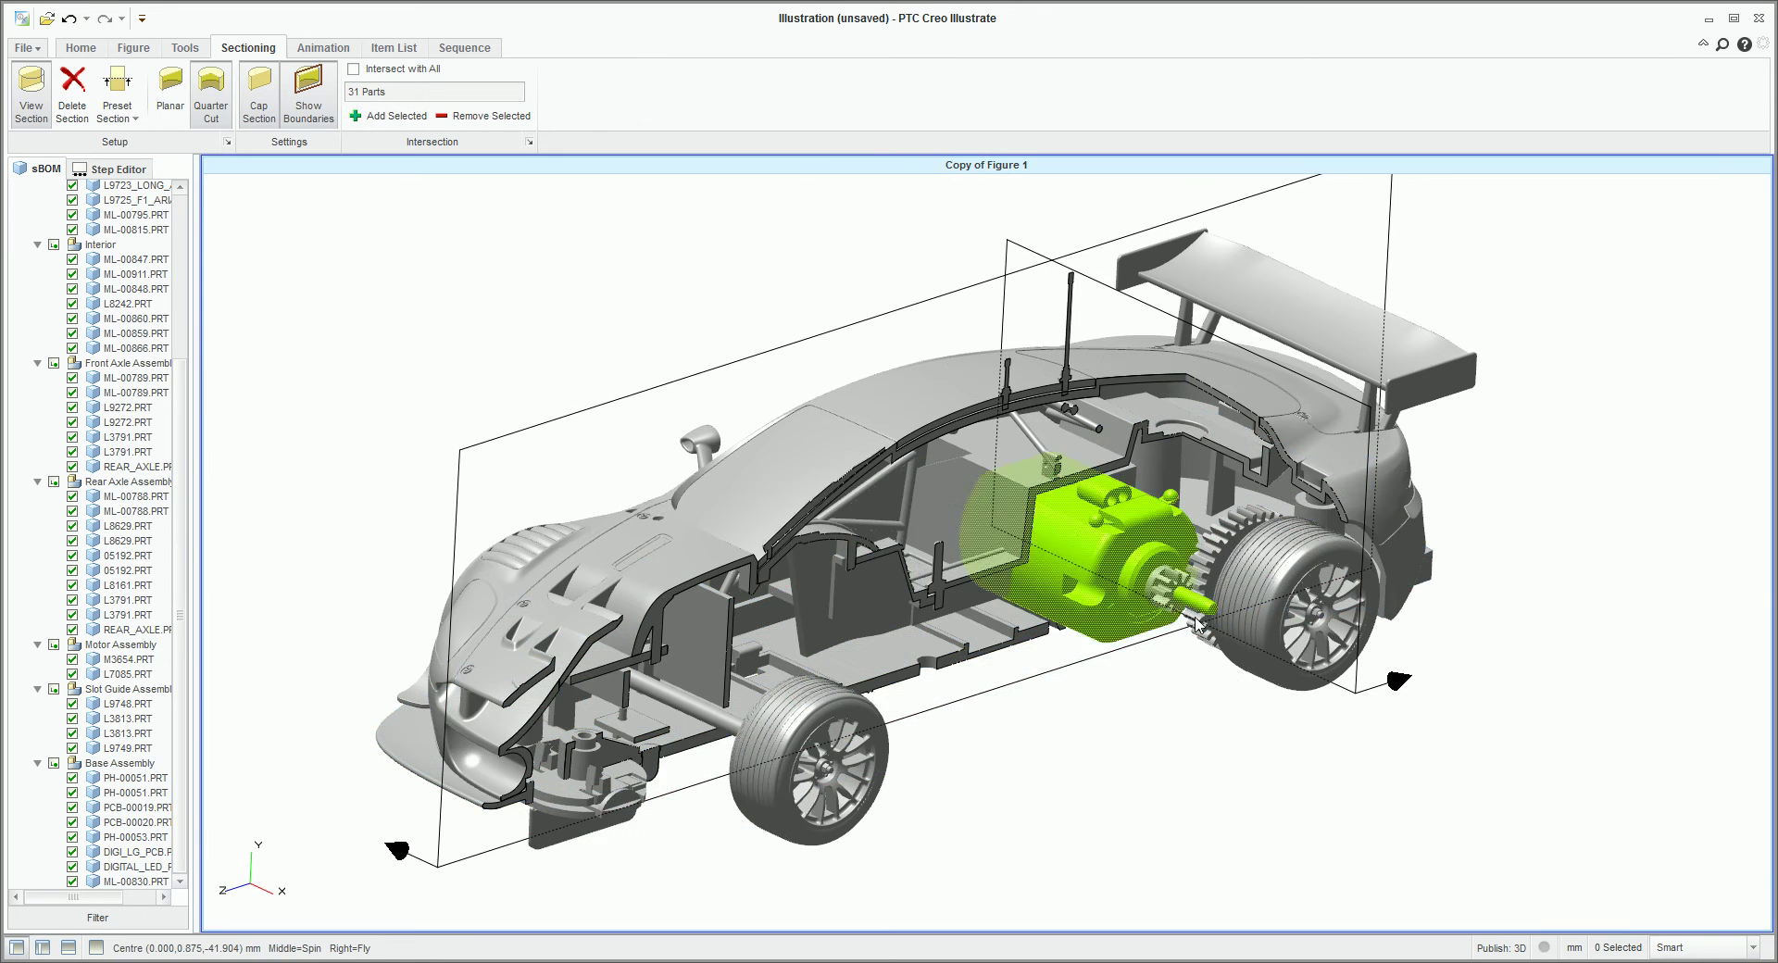
# Turn off the display of the section boundaries.
pyautogui.moveTo(1132, 593); pyautogui.dragTo(1112, 633, button='middle')
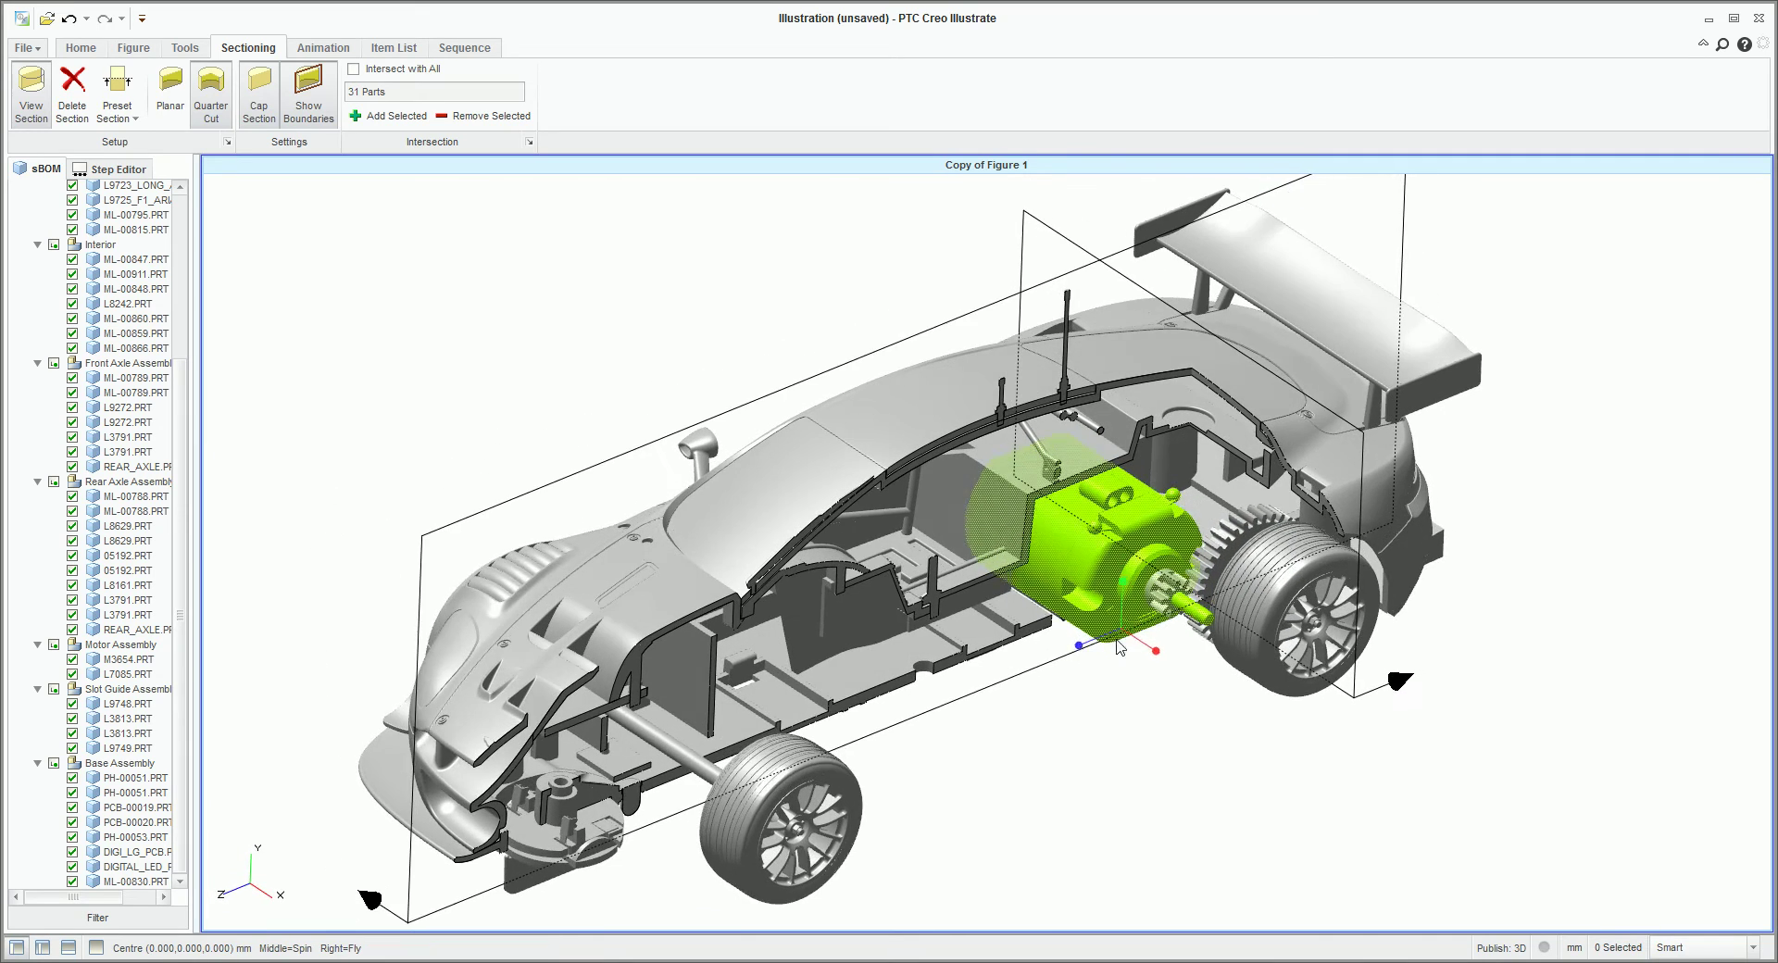
pyautogui.scroll(3, 1247, 713)
pyautogui.click(308, 93)
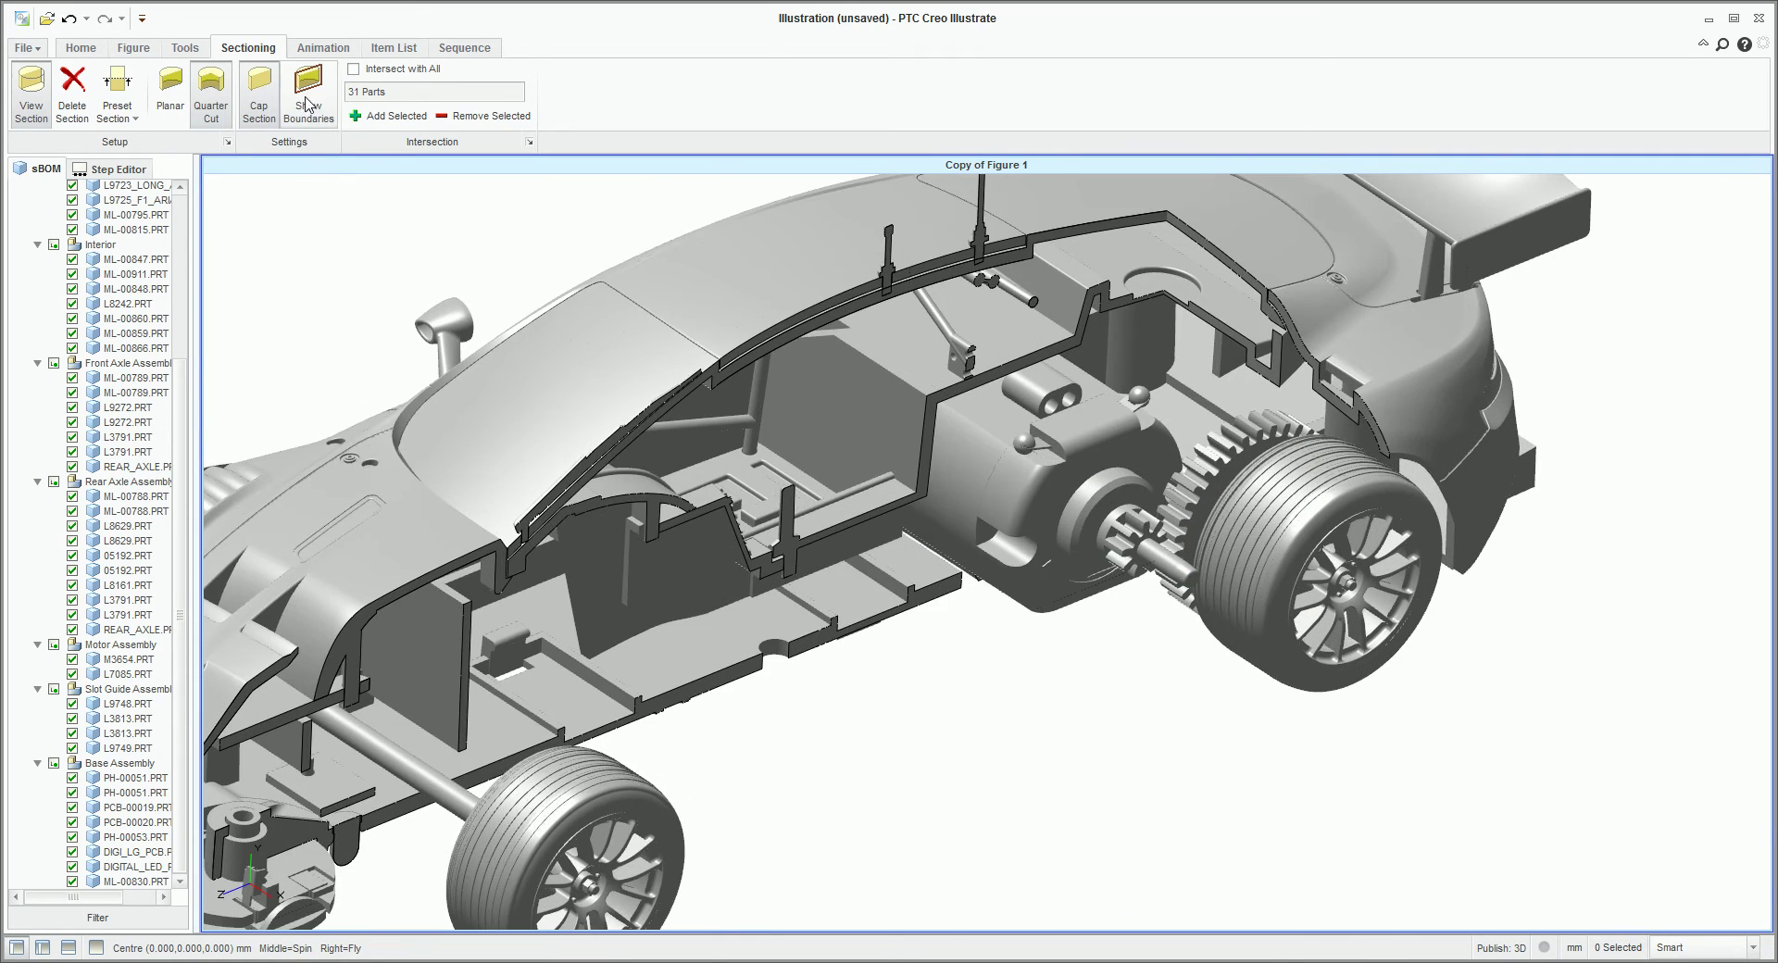
# Focus on the motor and rear wheel area and switch the figure's render mode to a hidden-line drawing.
pyautogui.moveTo(559, 350); pyautogui.dragTo(198, 407, button='middle')
pyautogui.scroll(3, 972, 535)
pyautogui.moveTo(972, 536); pyautogui.dragTo(982, 571, button='middle')
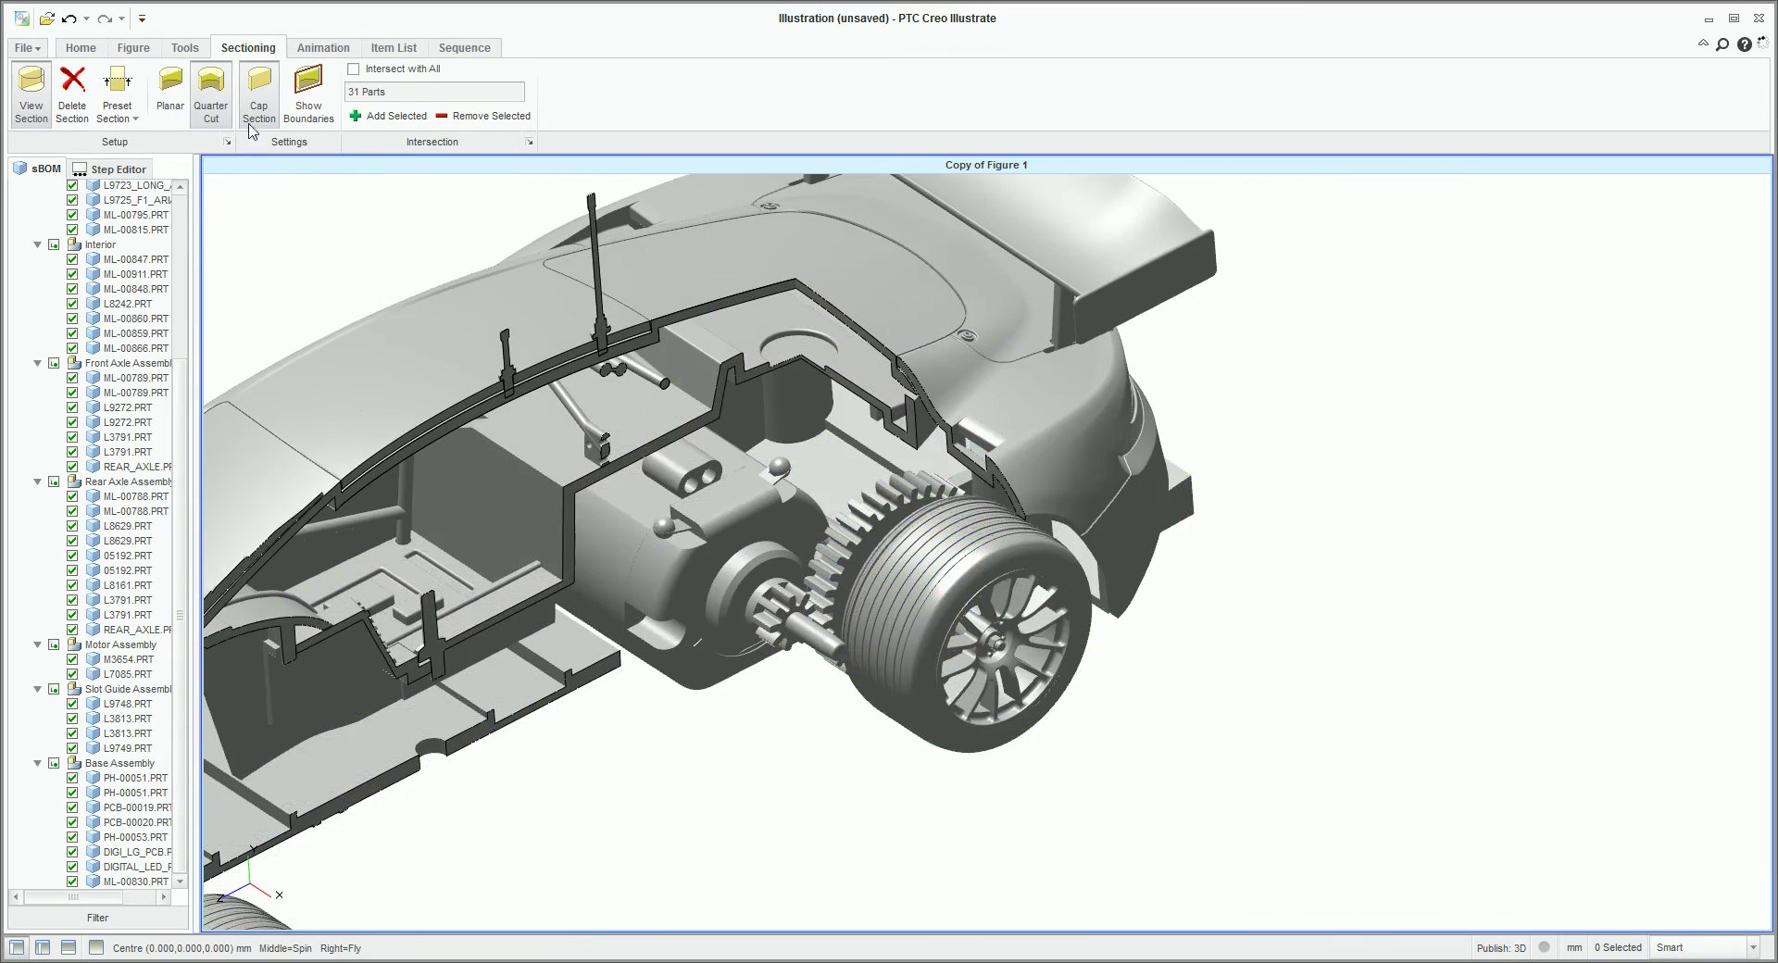
pyautogui.click(132, 50)
pyautogui.click(193, 112)
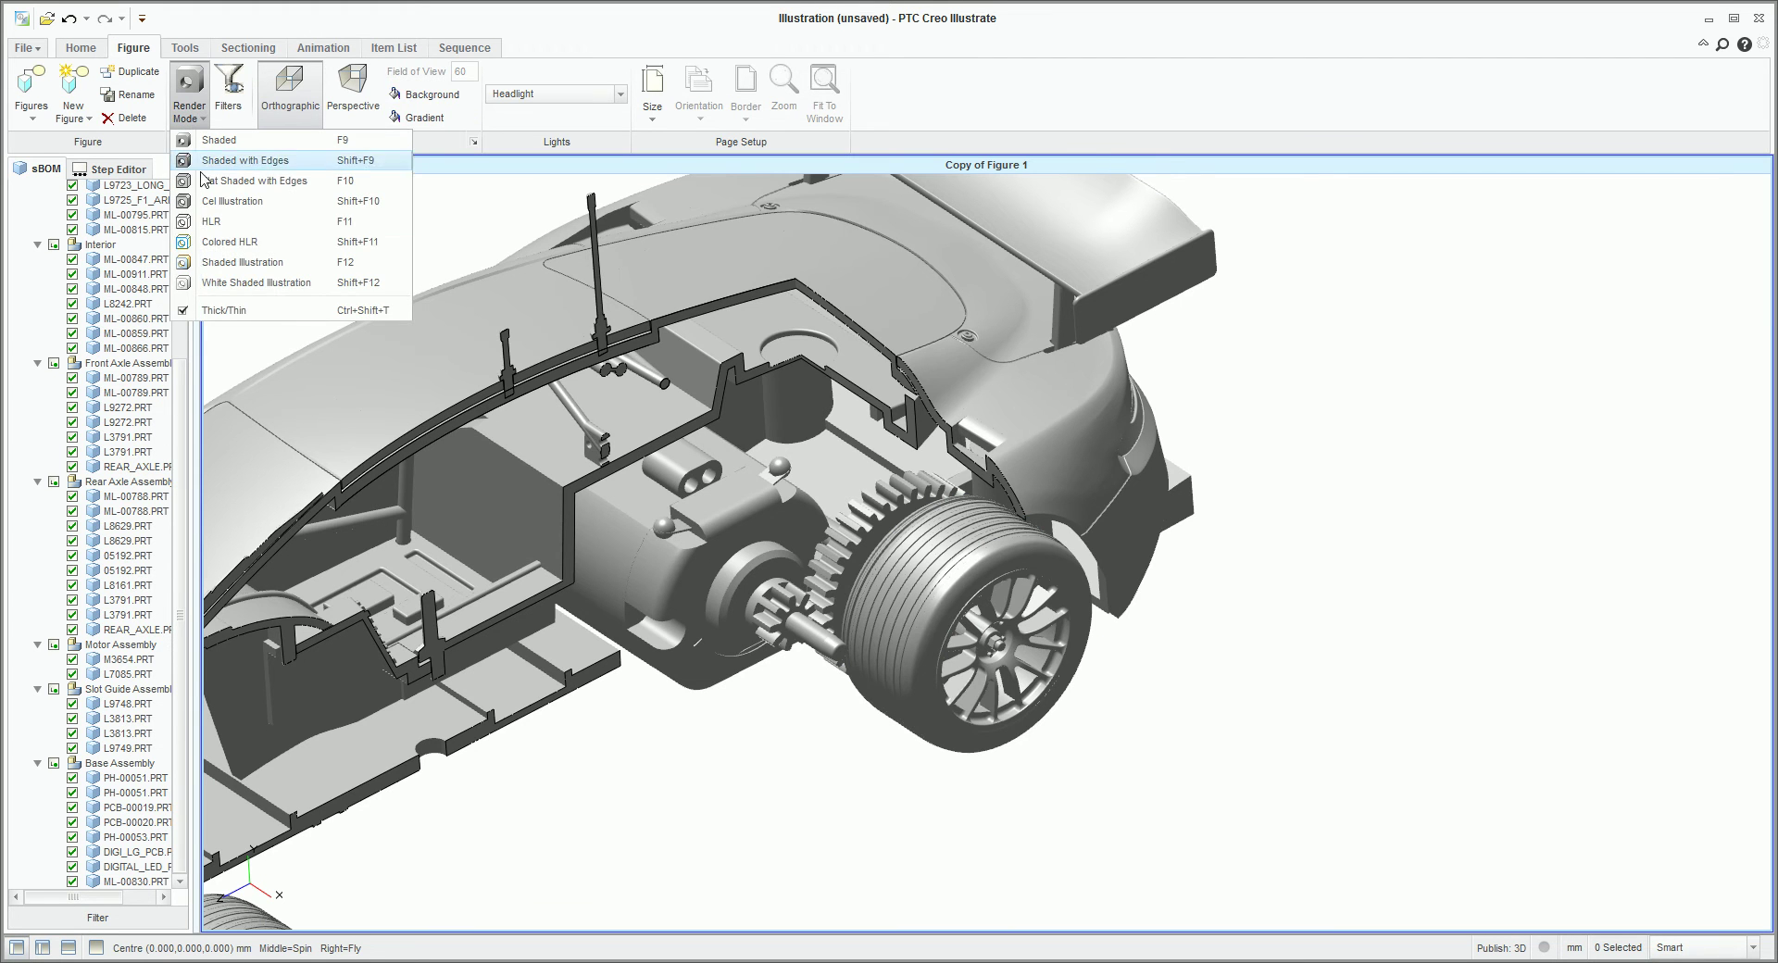
pyautogui.click(243, 236)
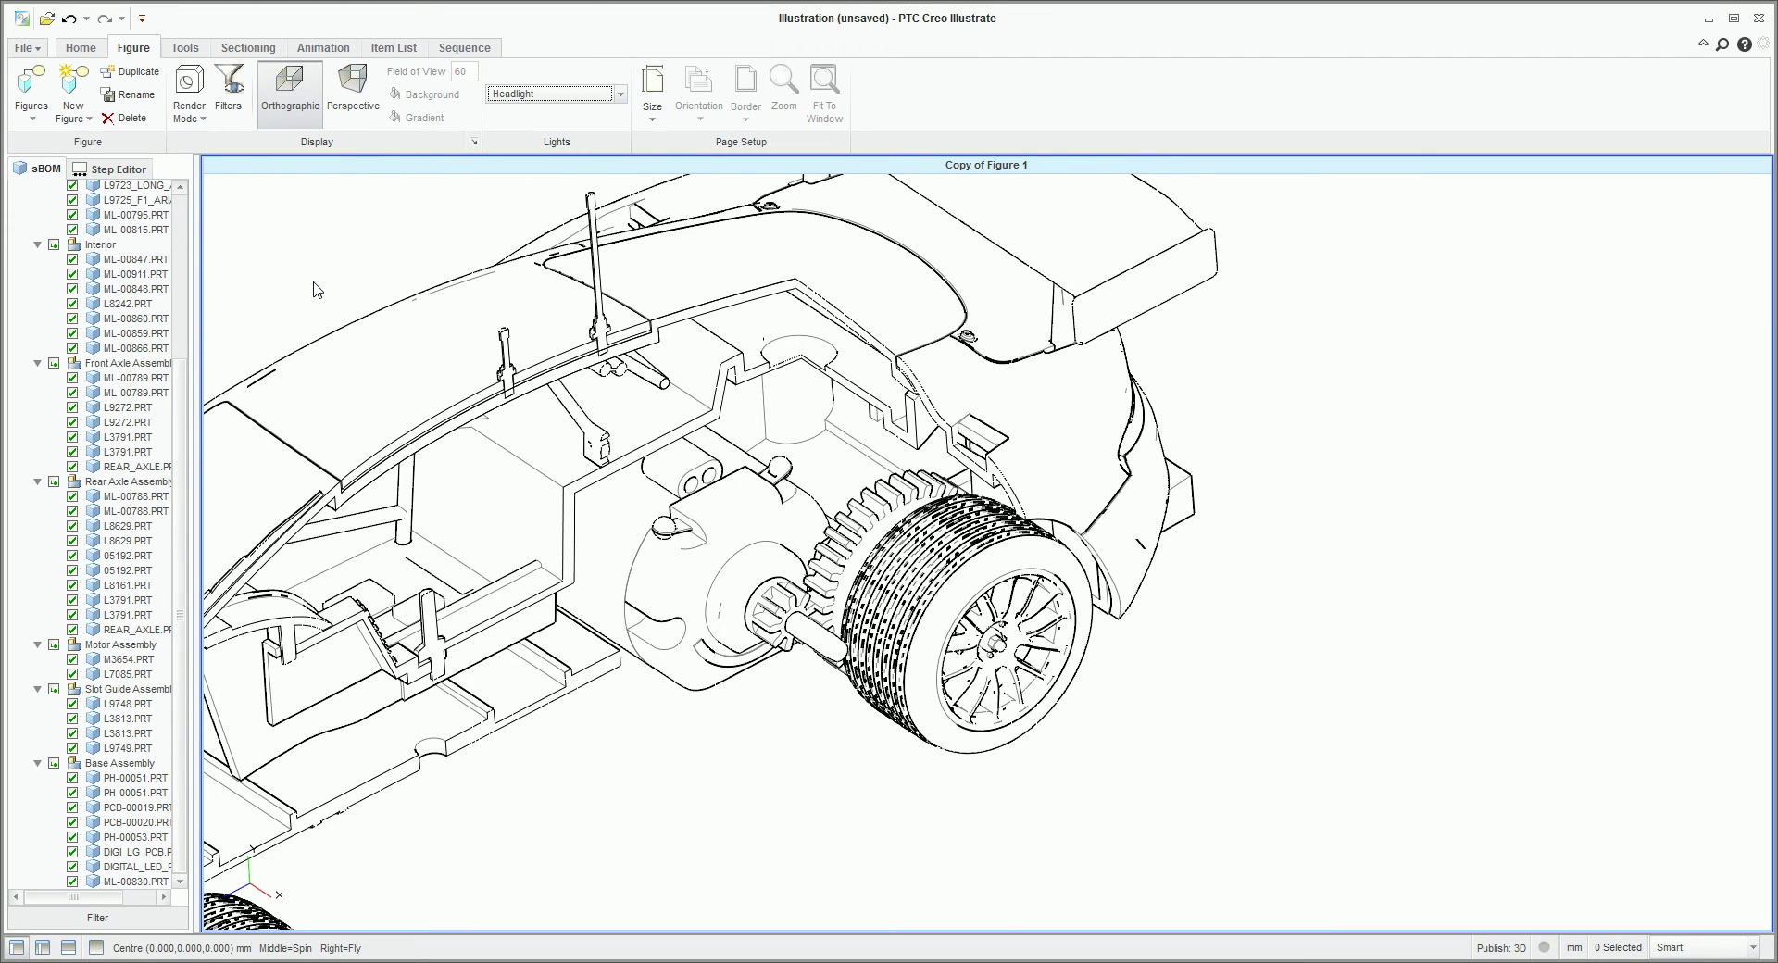
# Insert a circular Inset B of the motor's pinion gear and place it in the empty space beside the rear wheel.
pyautogui.click(81, 47)
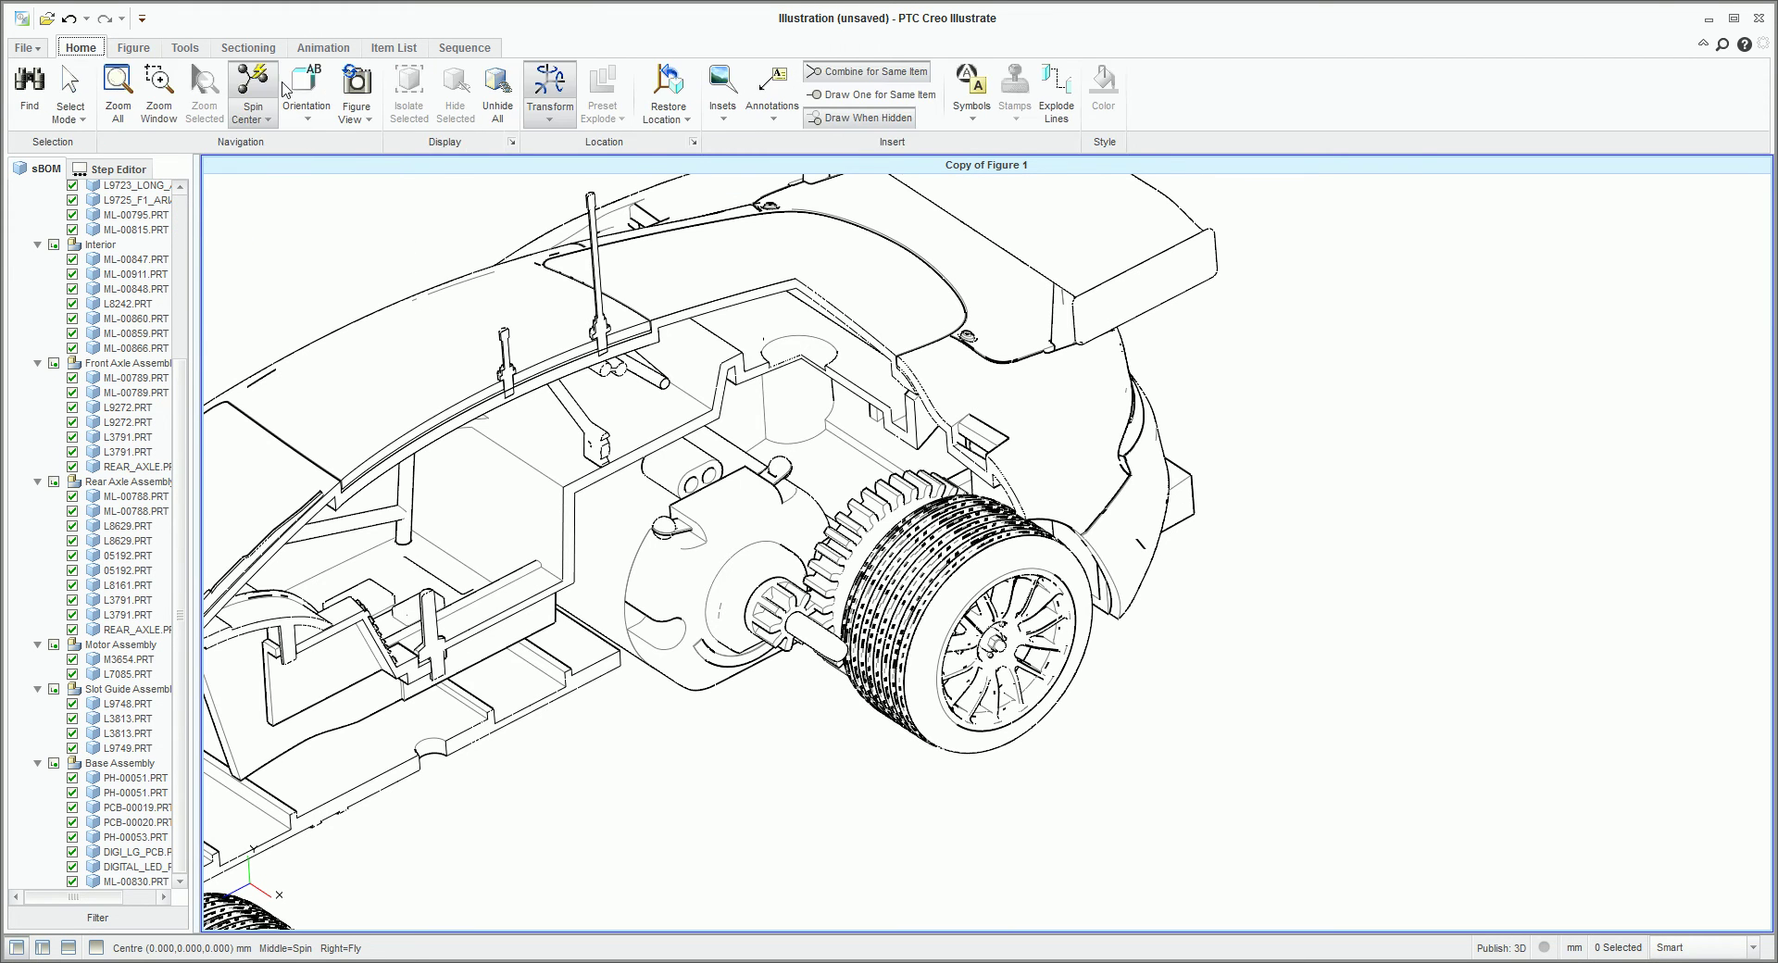
pyautogui.click(722, 88)
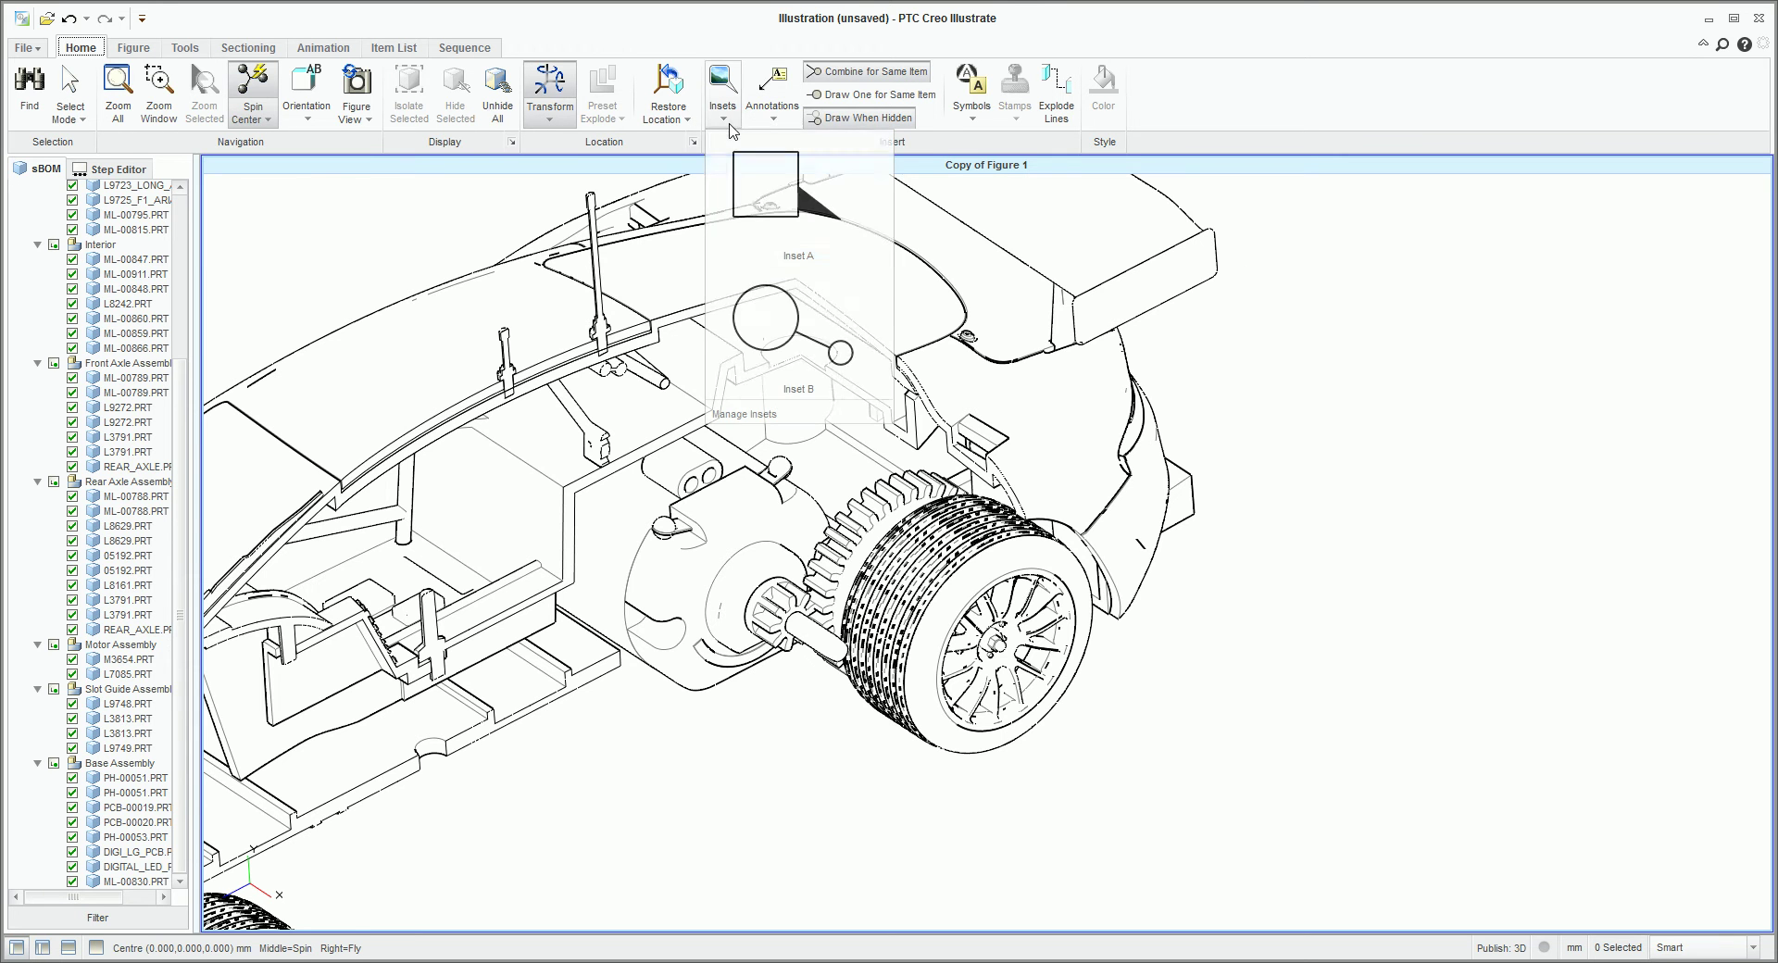
pyautogui.click(783, 355)
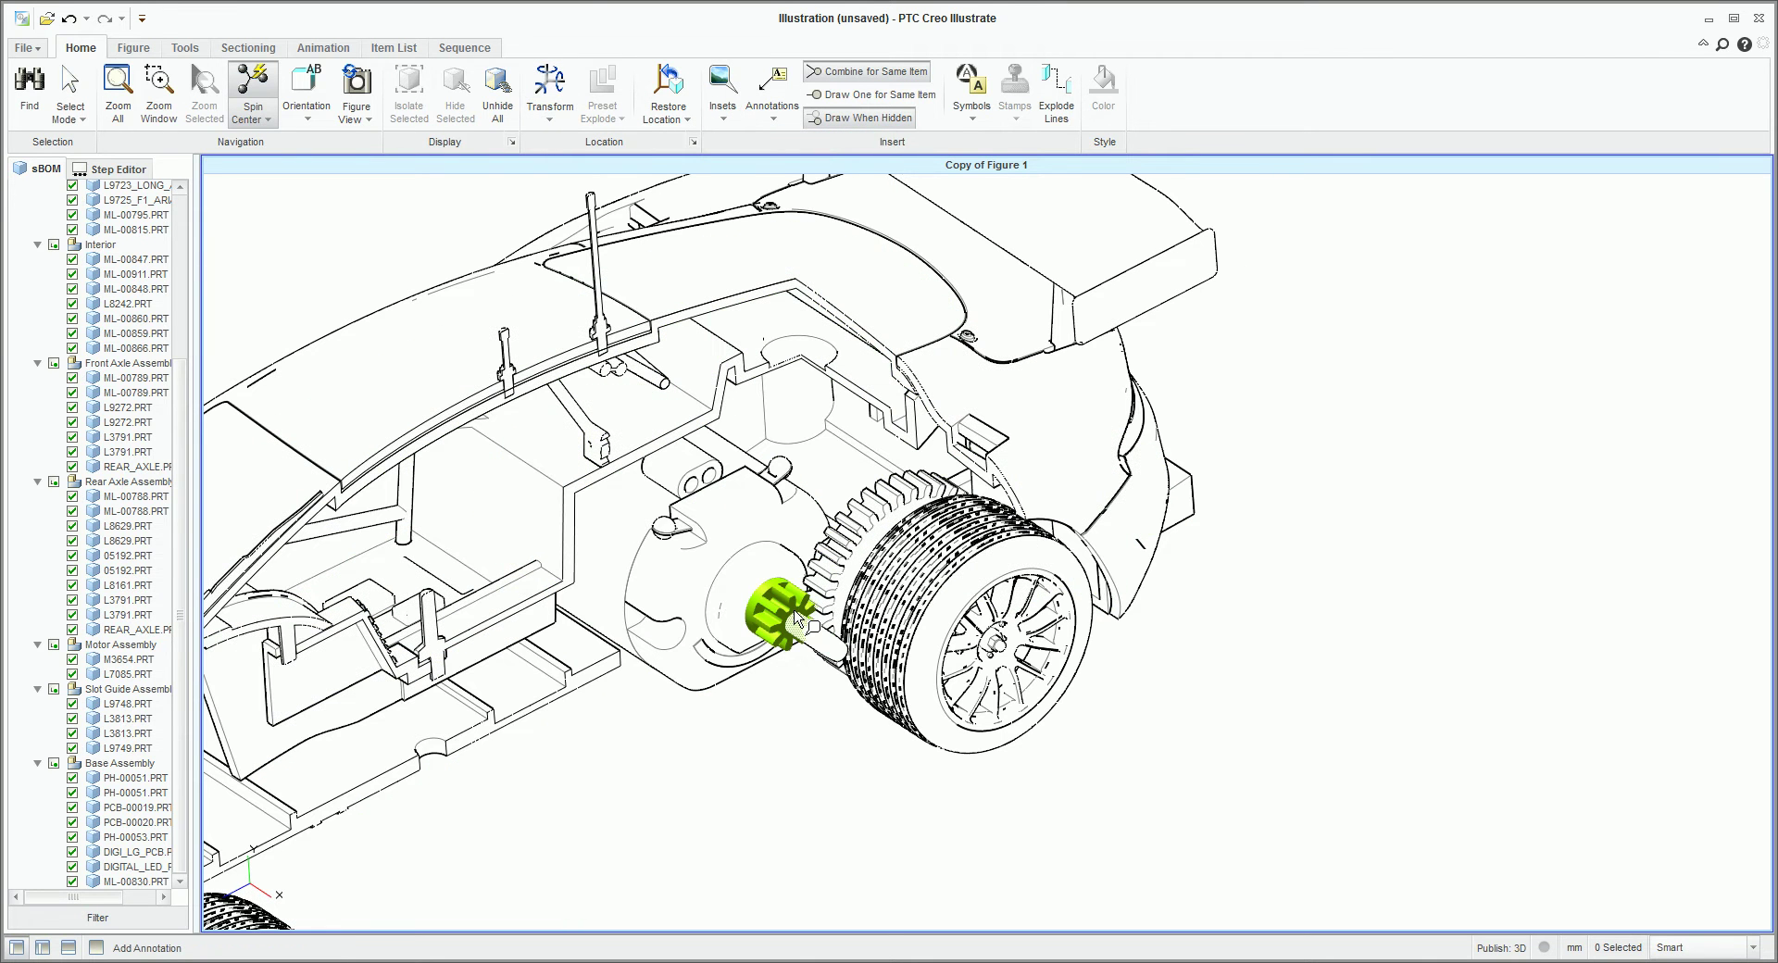
pyautogui.click(838, 615)
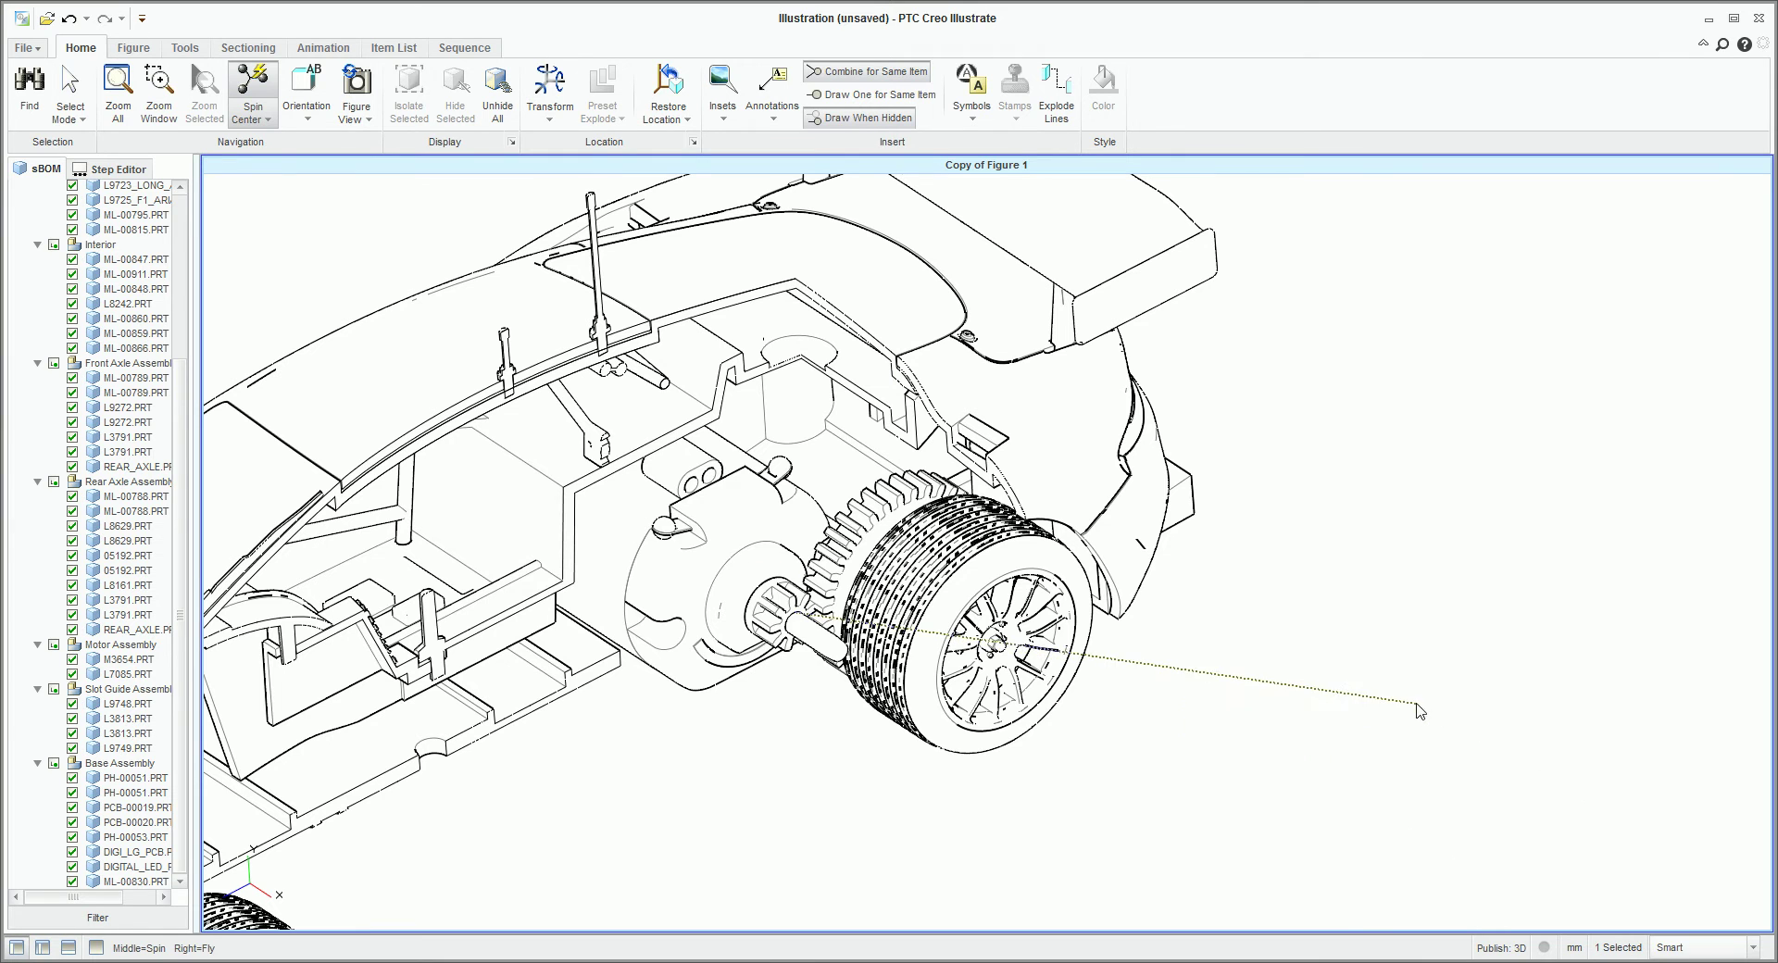
pyautogui.click(1427, 711)
# Enlarge the inset circle and widen its source area to take in the pinion, its shaft and the large gear's teeth.
pyautogui.moveTo(1543, 474); pyautogui.dragTo(1569, 403)
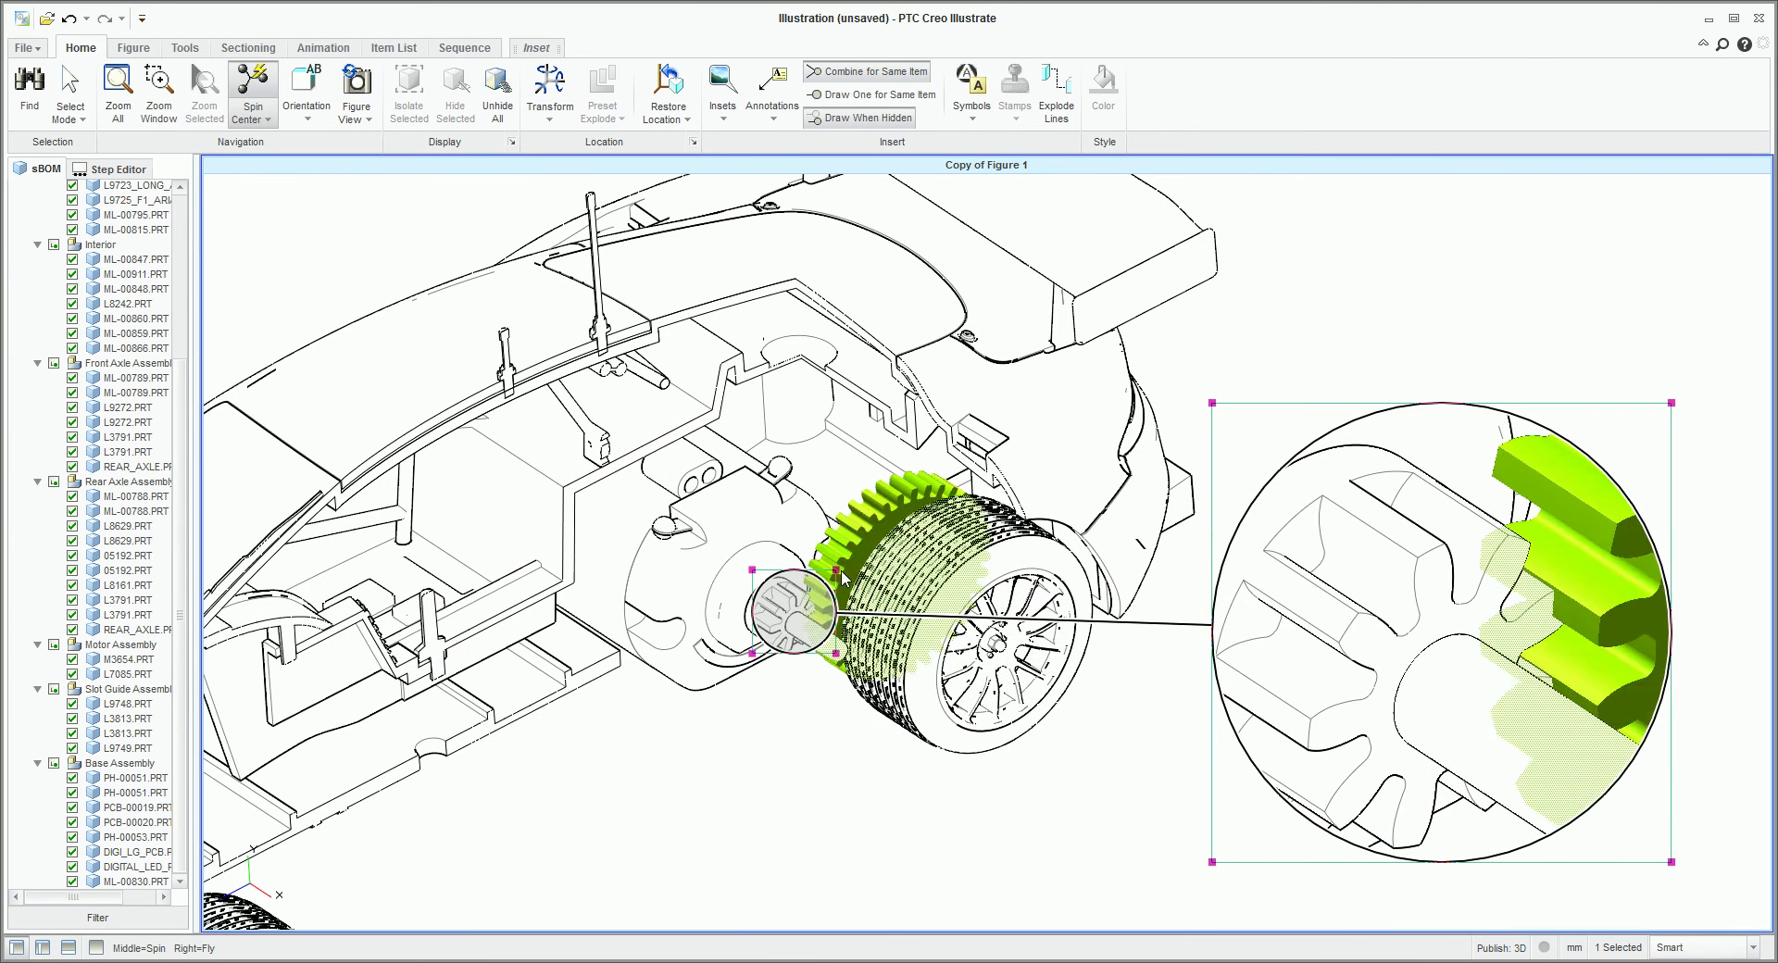
pyautogui.moveTo(836, 653); pyautogui.dragTo(867, 683)
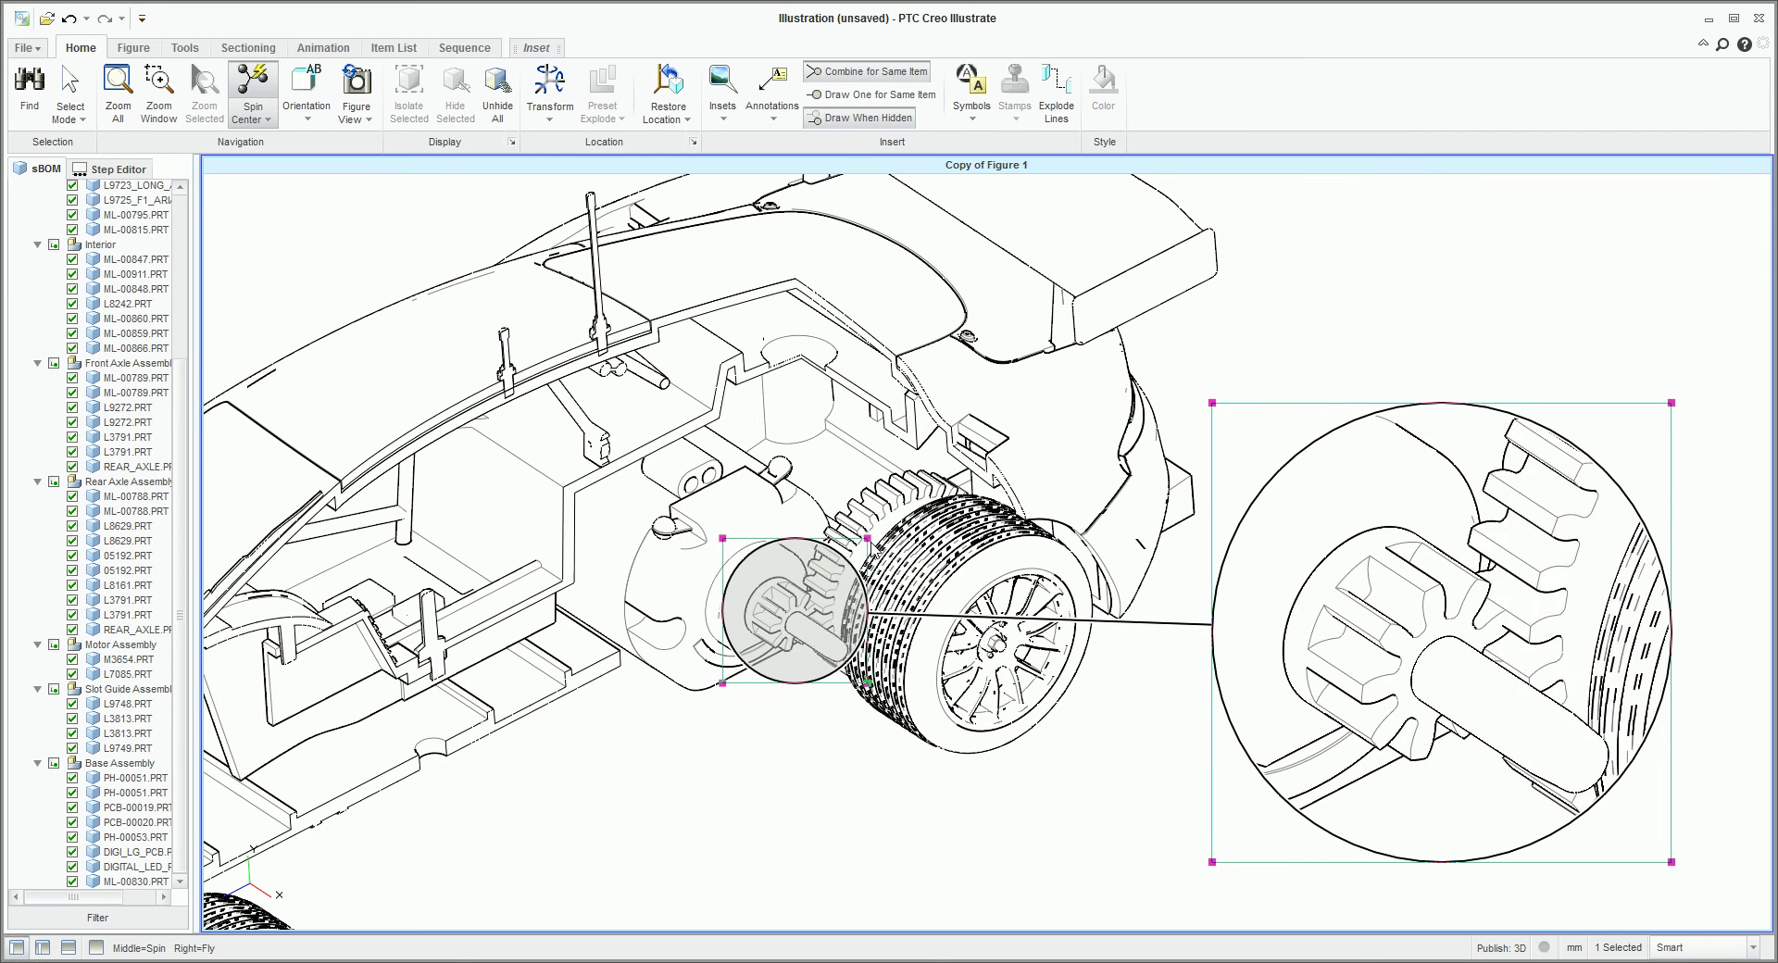
pyautogui.press('Escape')
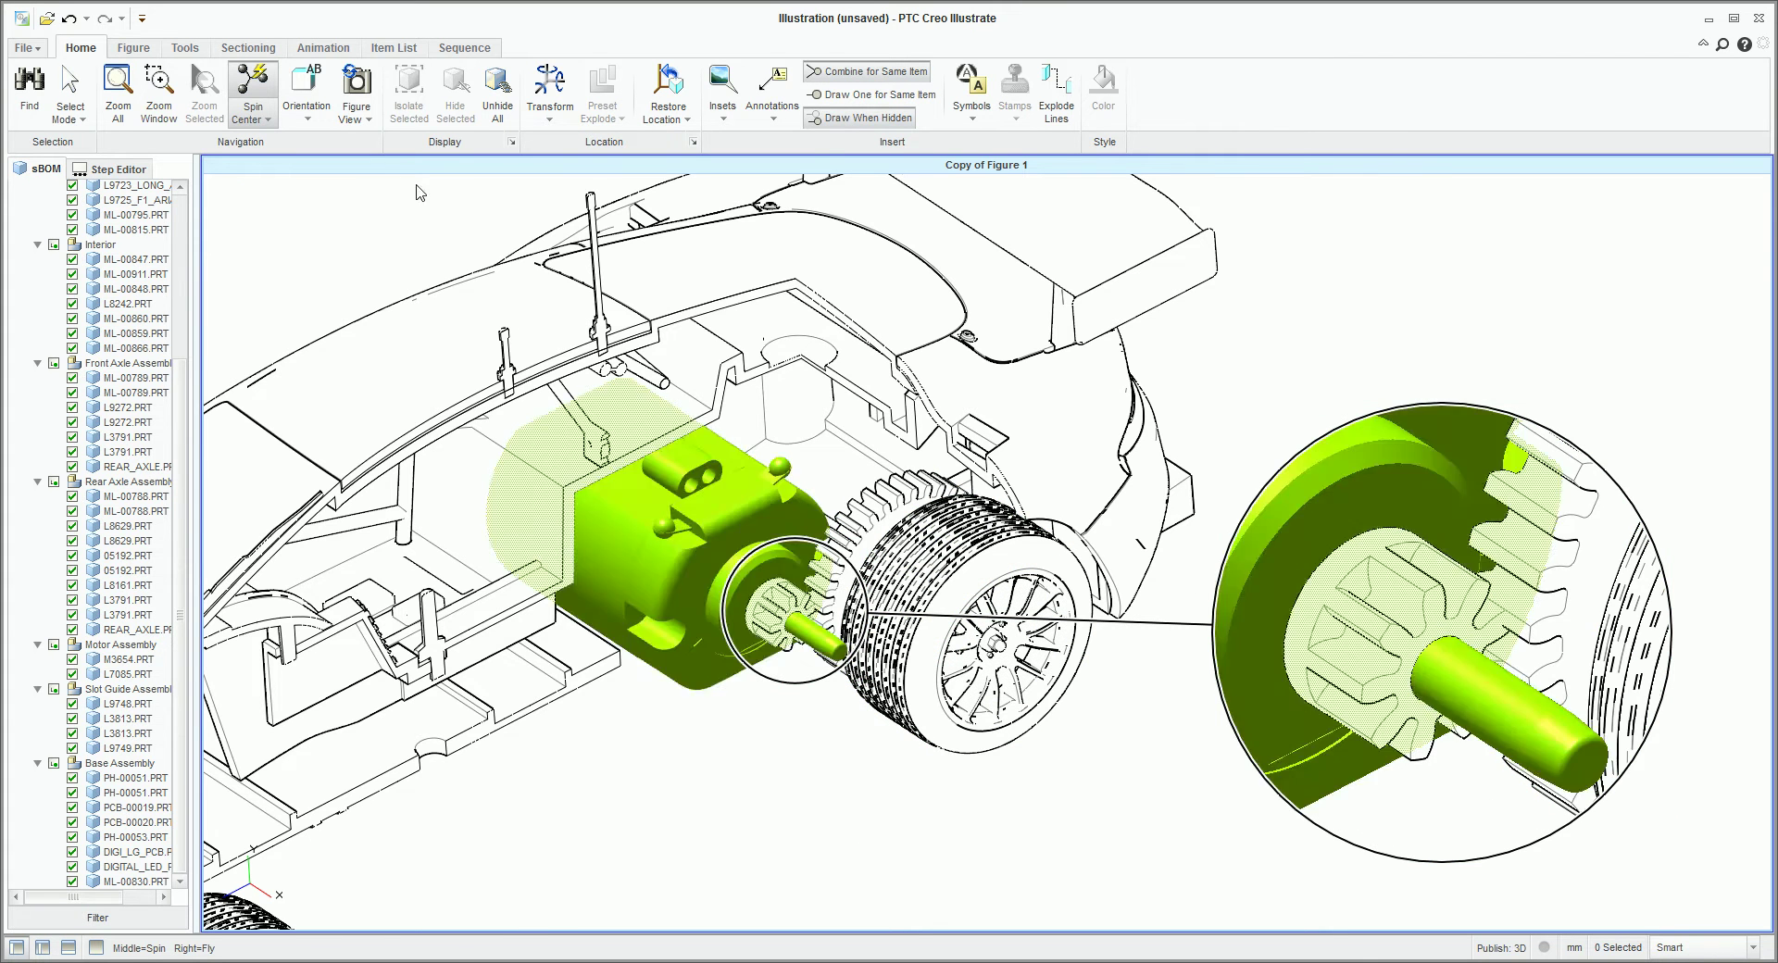
# Switch the main figure's render mode to Shaded.
pyautogui.click(149, 51)
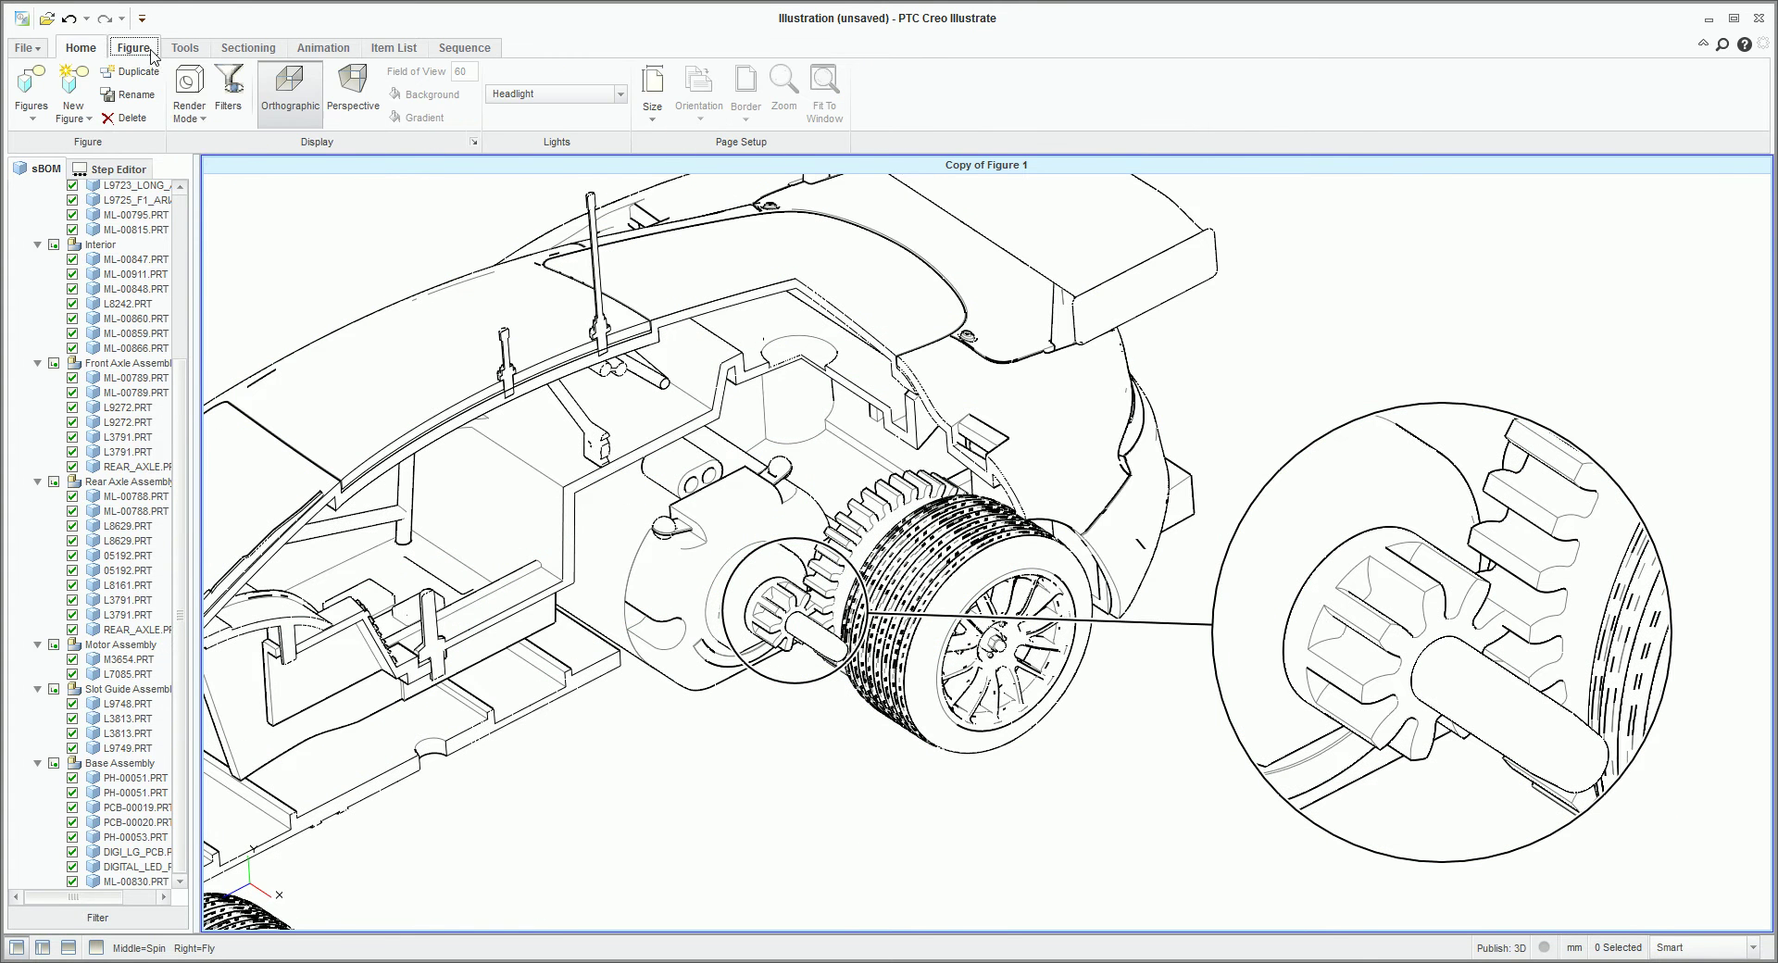
pyautogui.click(189, 106)
pyautogui.click(219, 140)
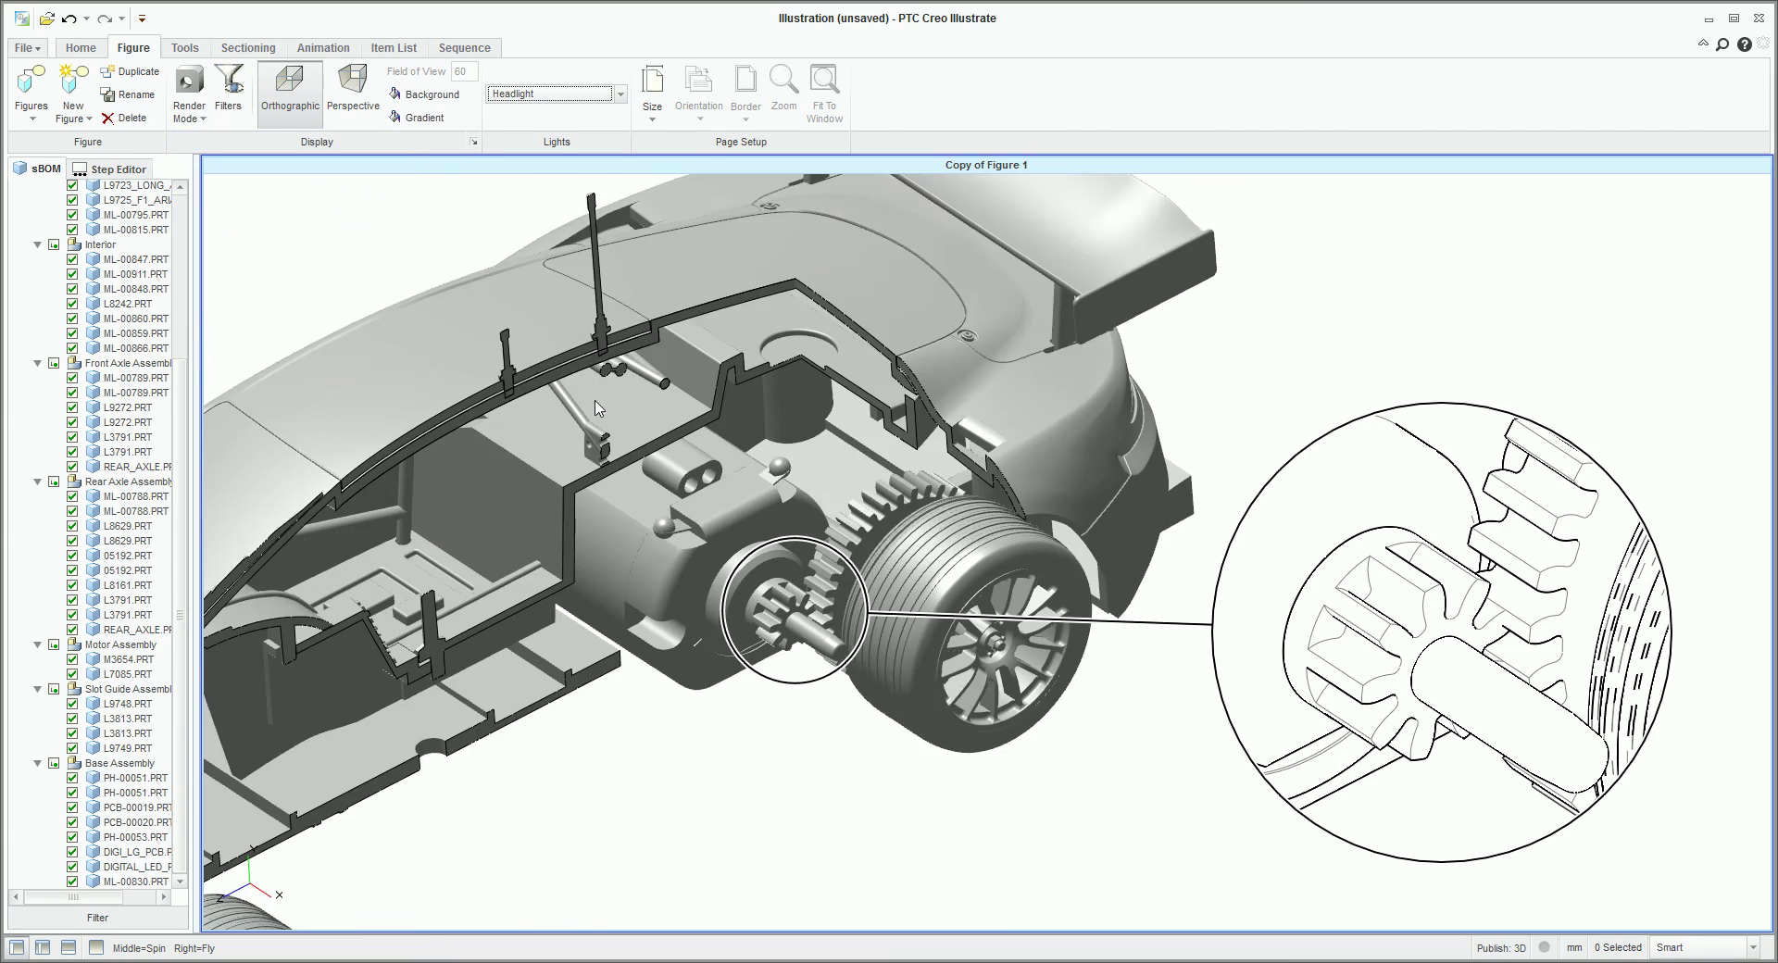
# Rotate the large rear axle gear L8161.PRT slightly about its axle where it meshes with the pinion, then deselect it.
pyautogui.moveTo(1112, 589); pyautogui.dragTo(1002, 595, button='middle')
pyautogui.scroll(3, 836, 633)
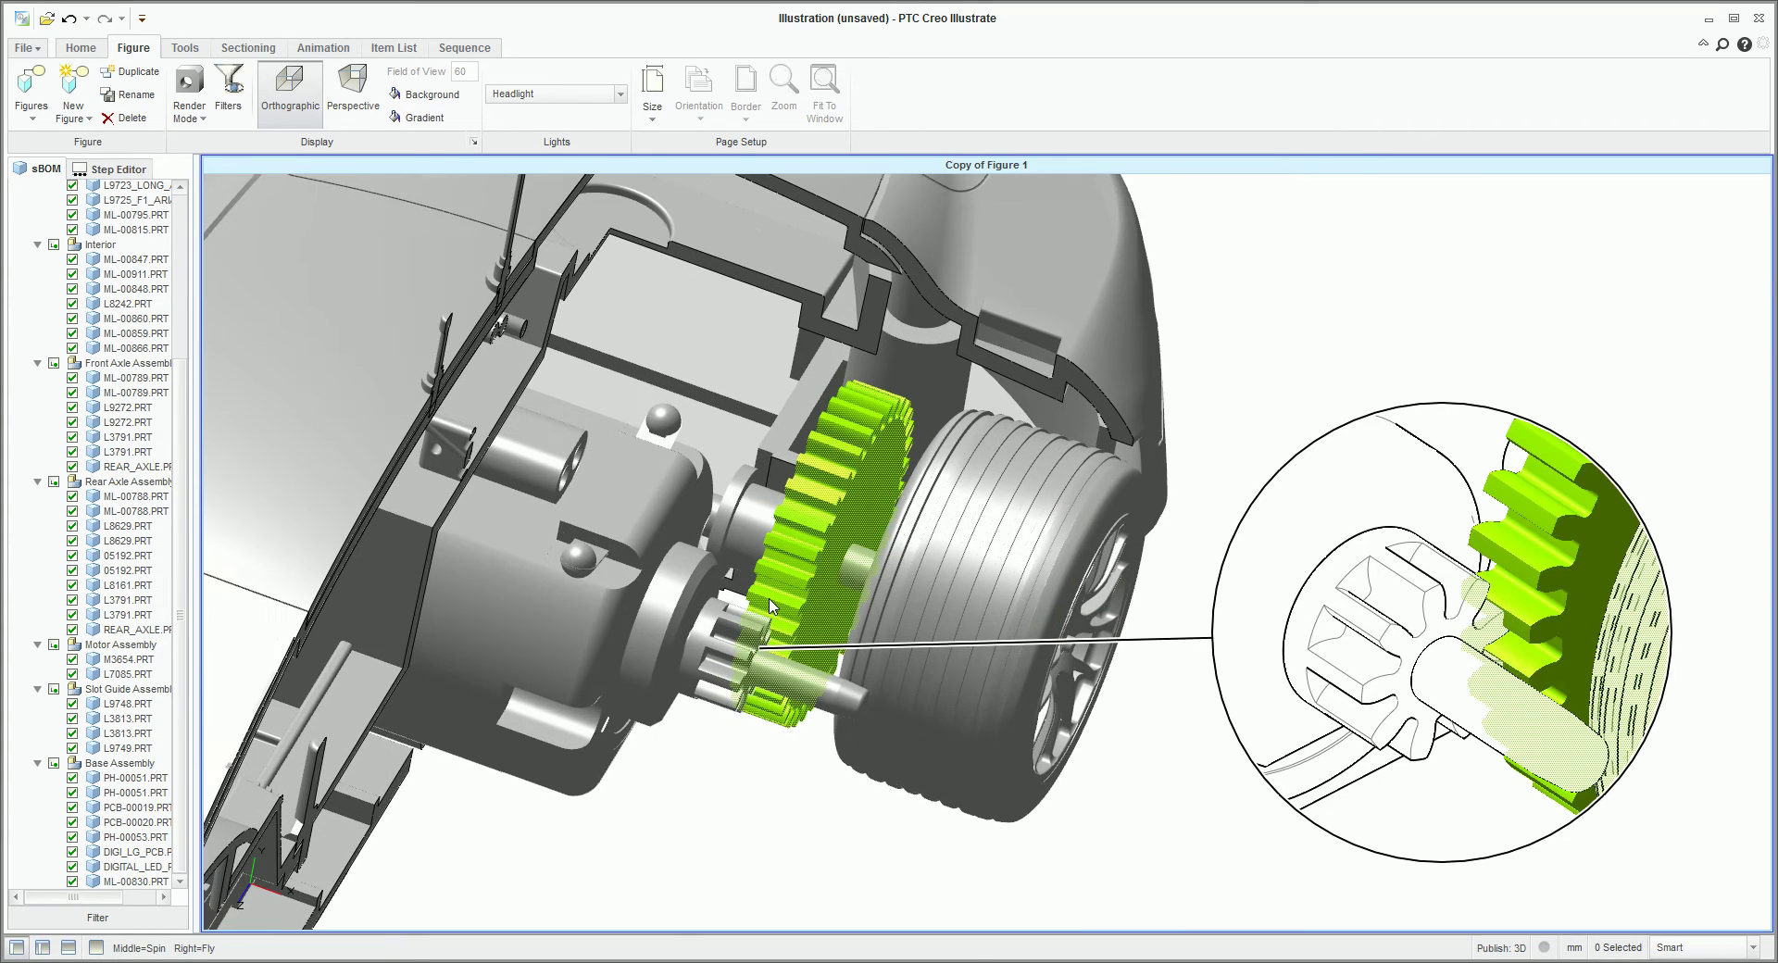
pyautogui.moveTo(774, 621); pyautogui.dragTo(746, 607, button='middle')
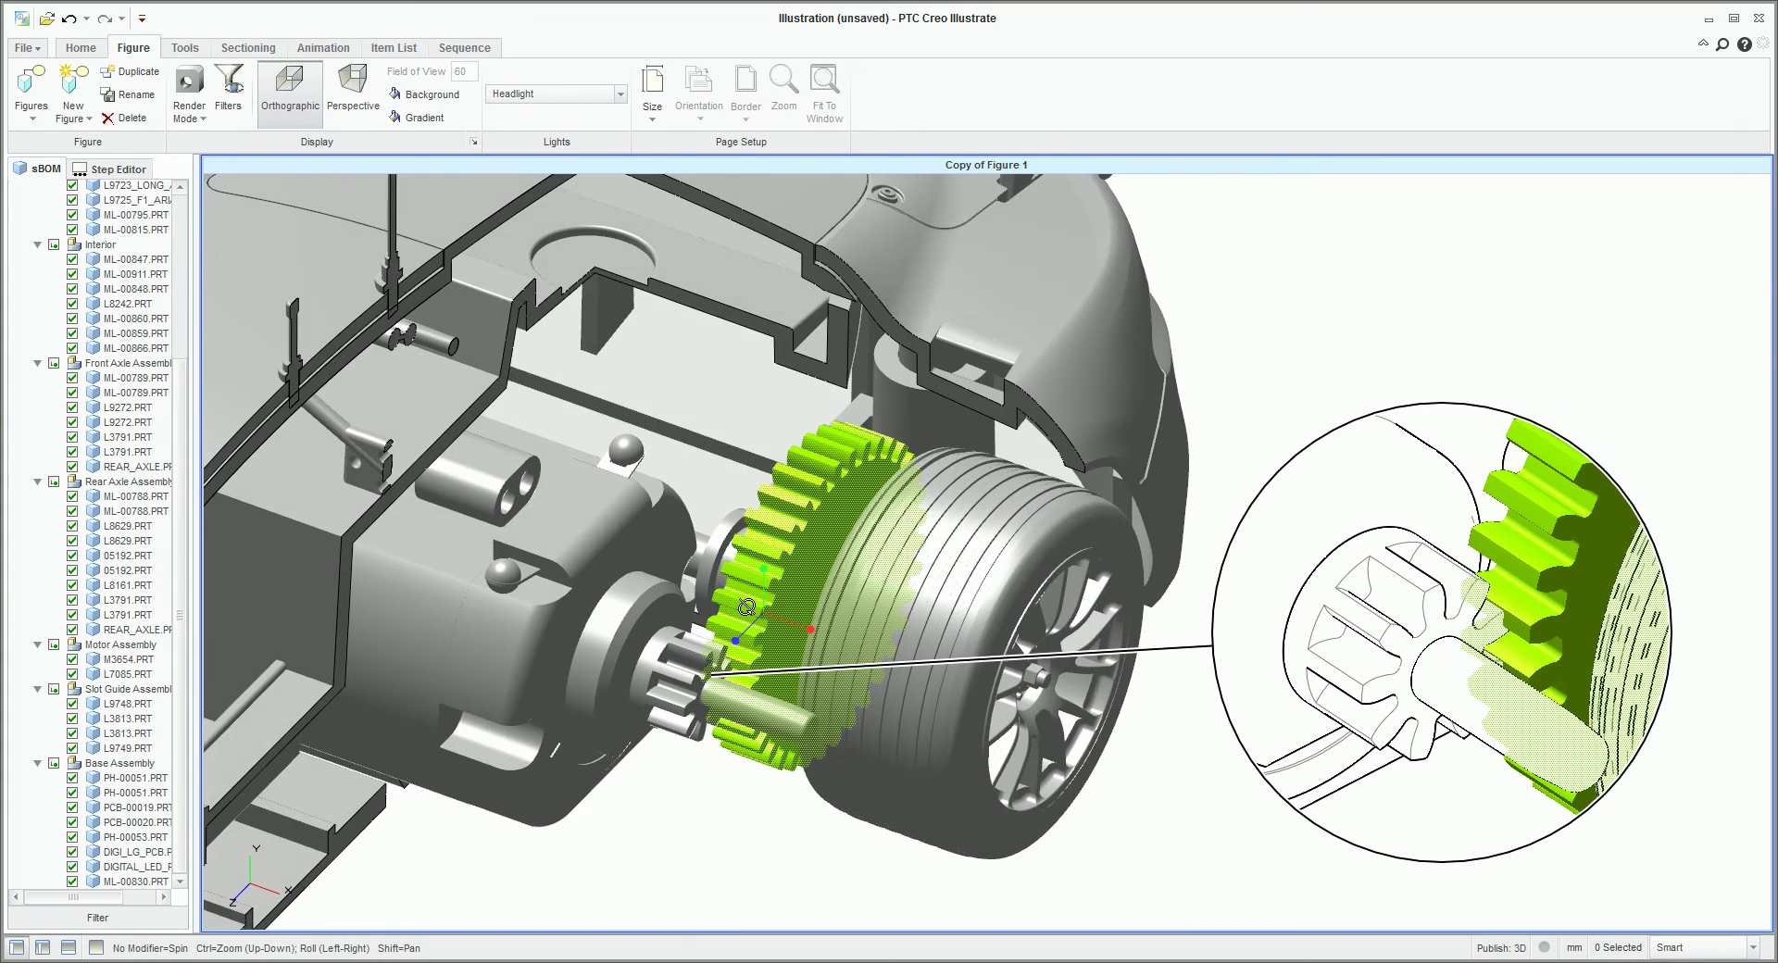
pyautogui.click(803, 590)
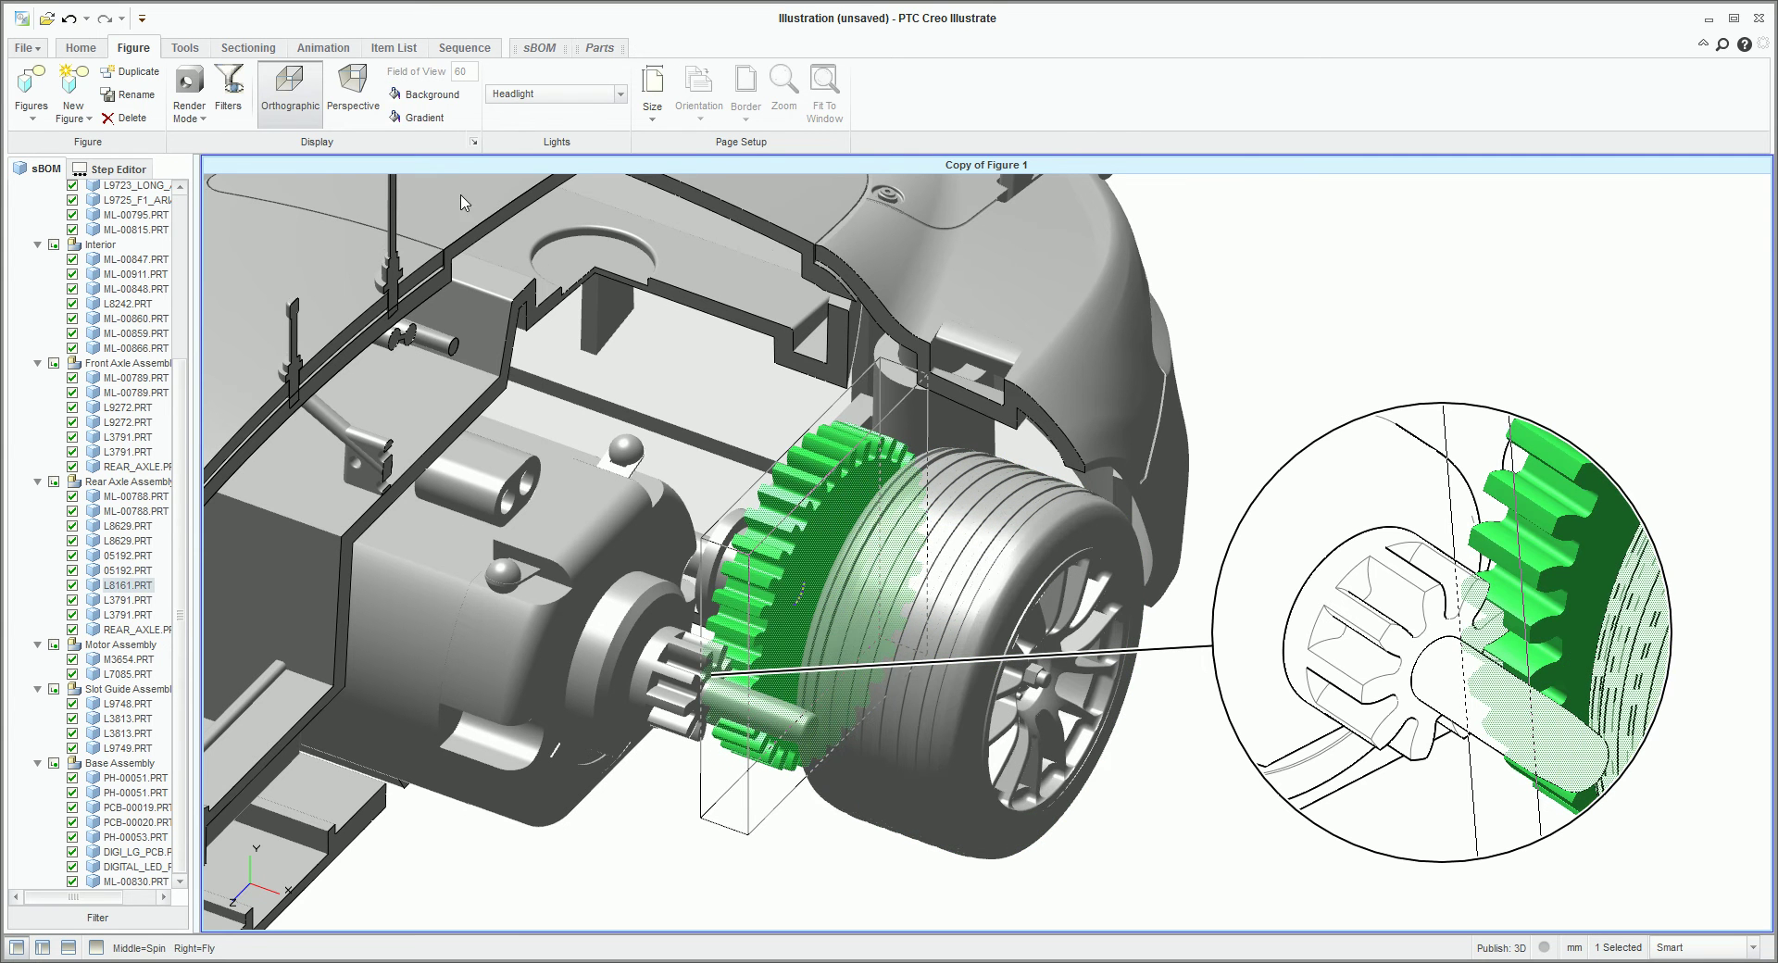
pyautogui.click(81, 48)
pyautogui.click(551, 86)
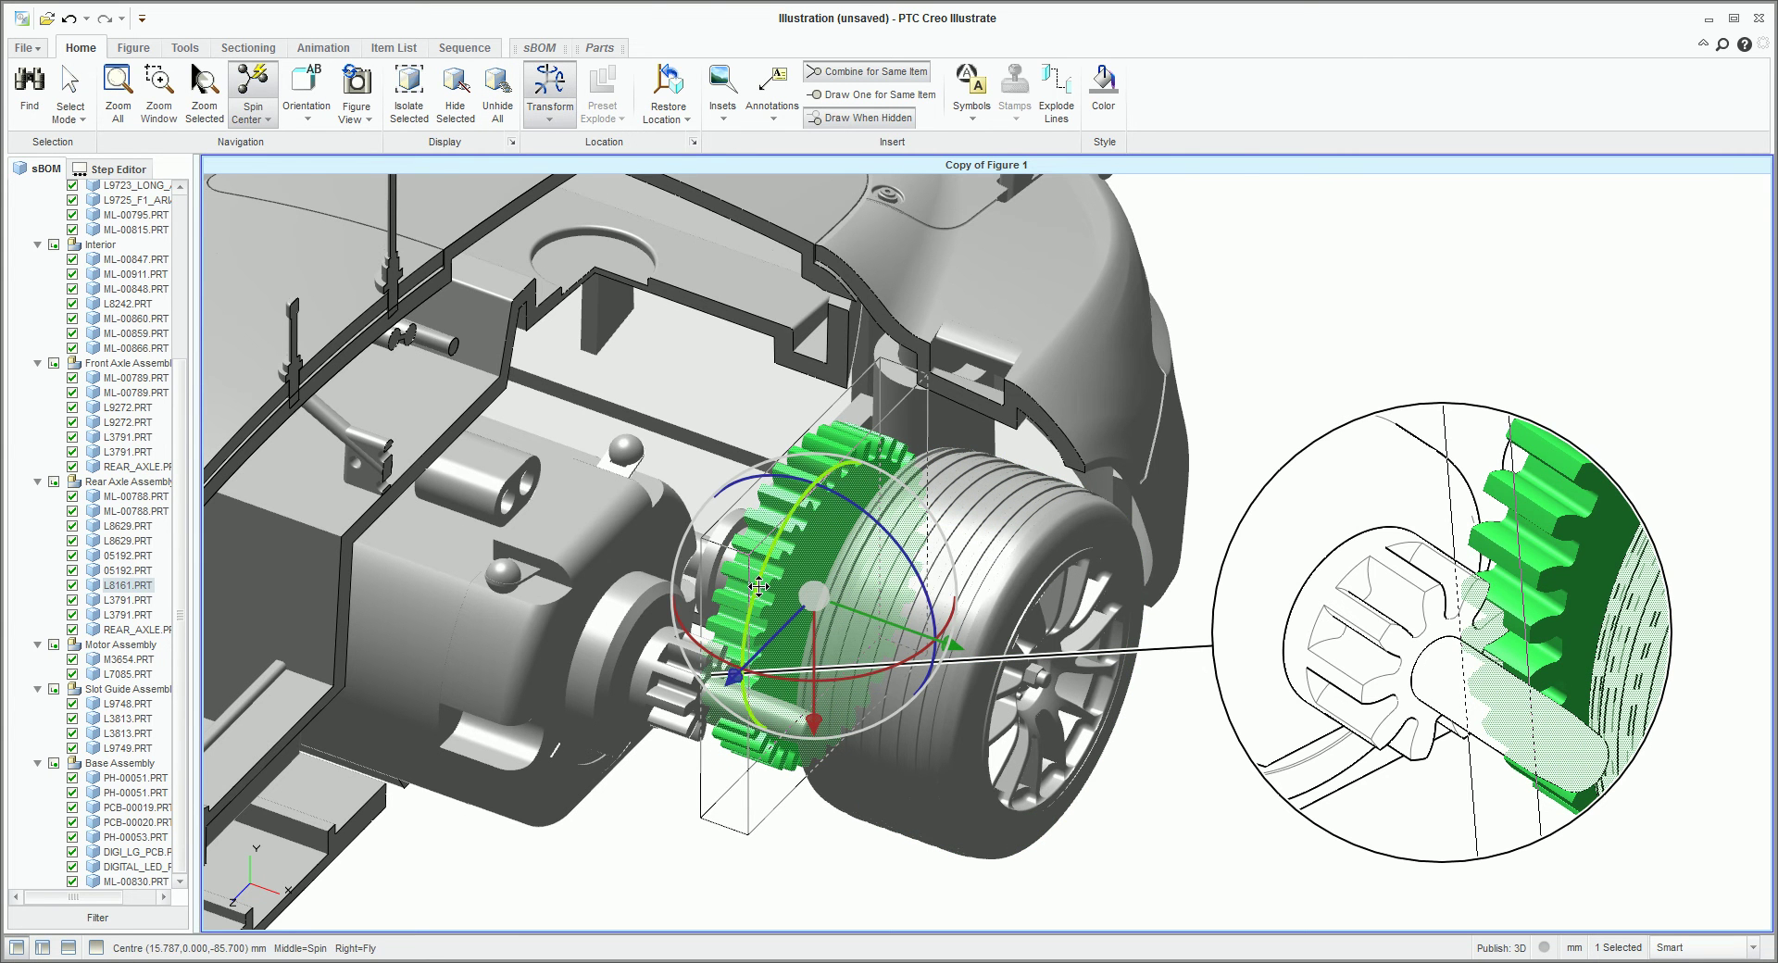
pyautogui.moveTo(761, 585); pyautogui.dragTo(769, 582)
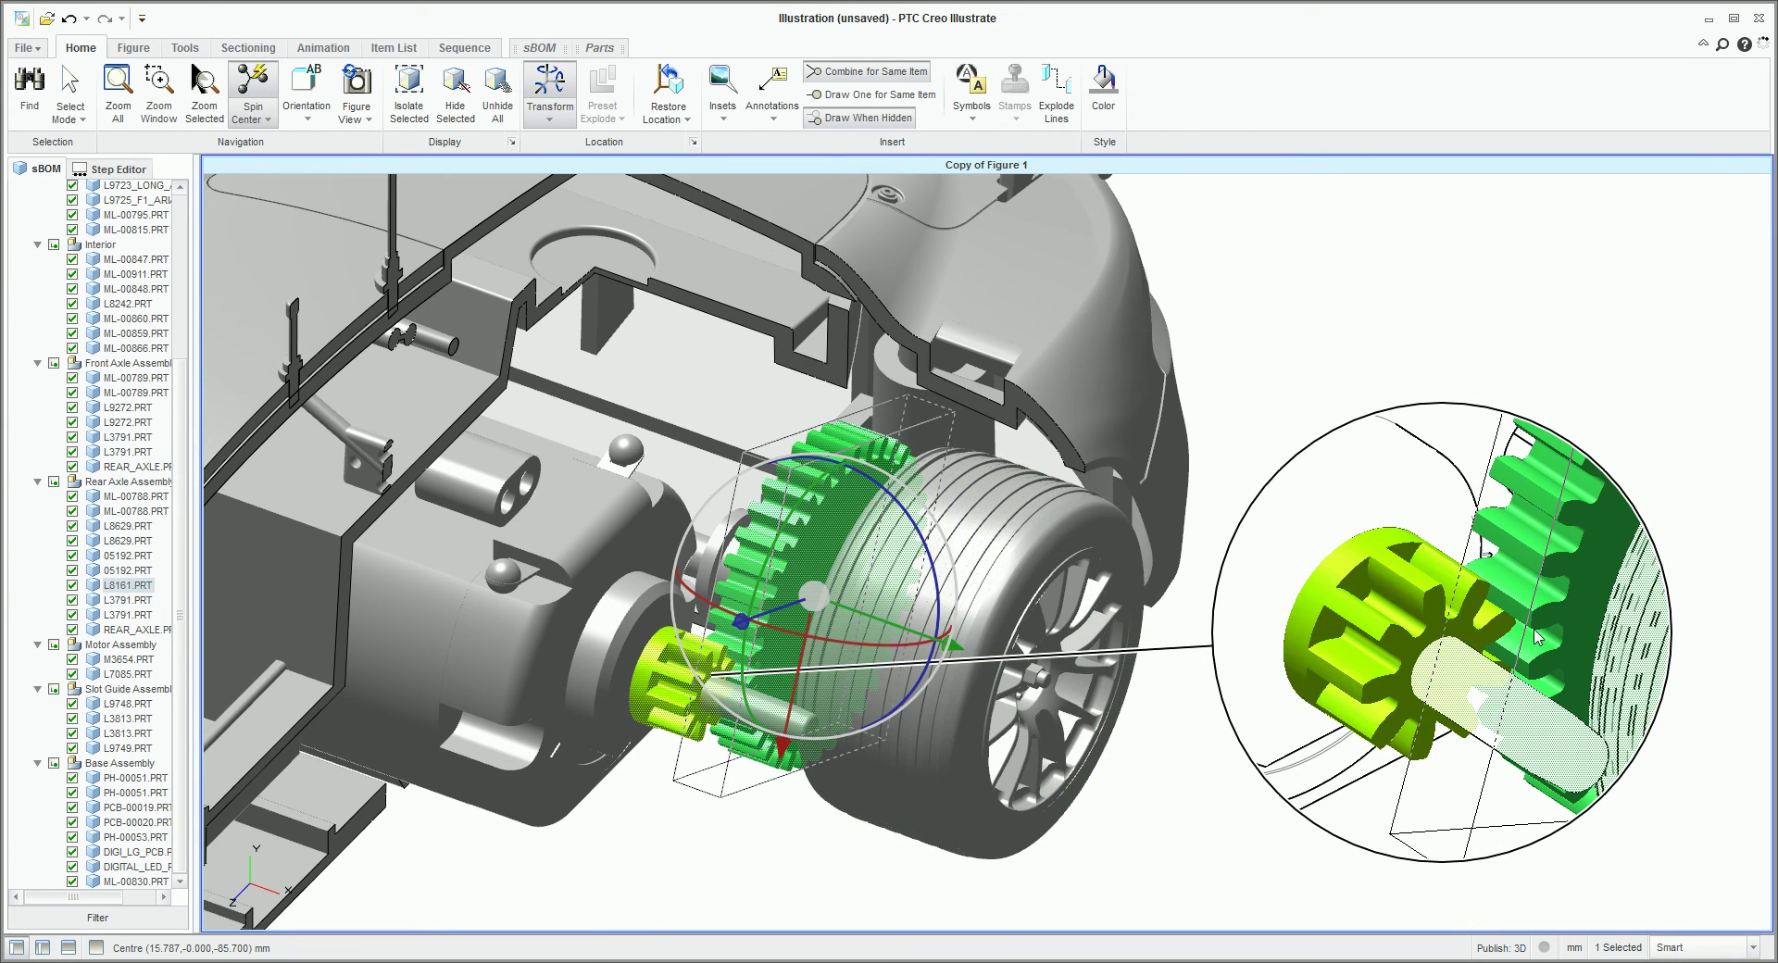
pyautogui.click(1241, 339)
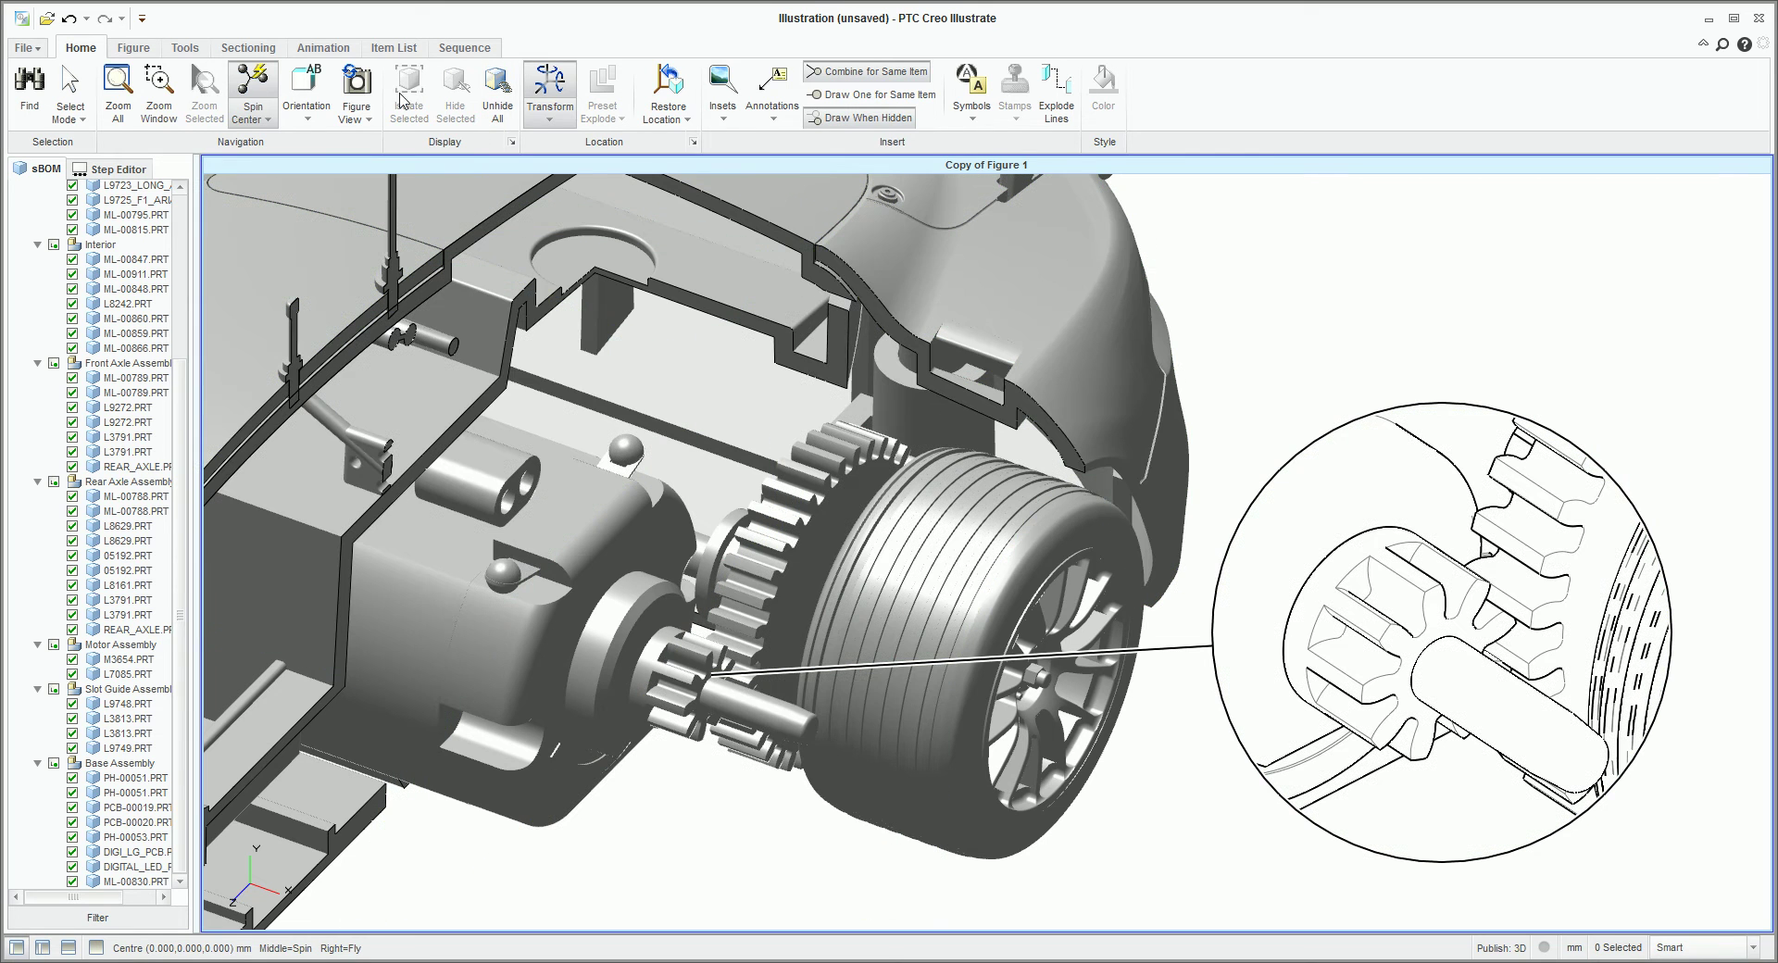
# Place a Note annotation without a leader in the empty space above the gear inset.
pyautogui.click(777, 118)
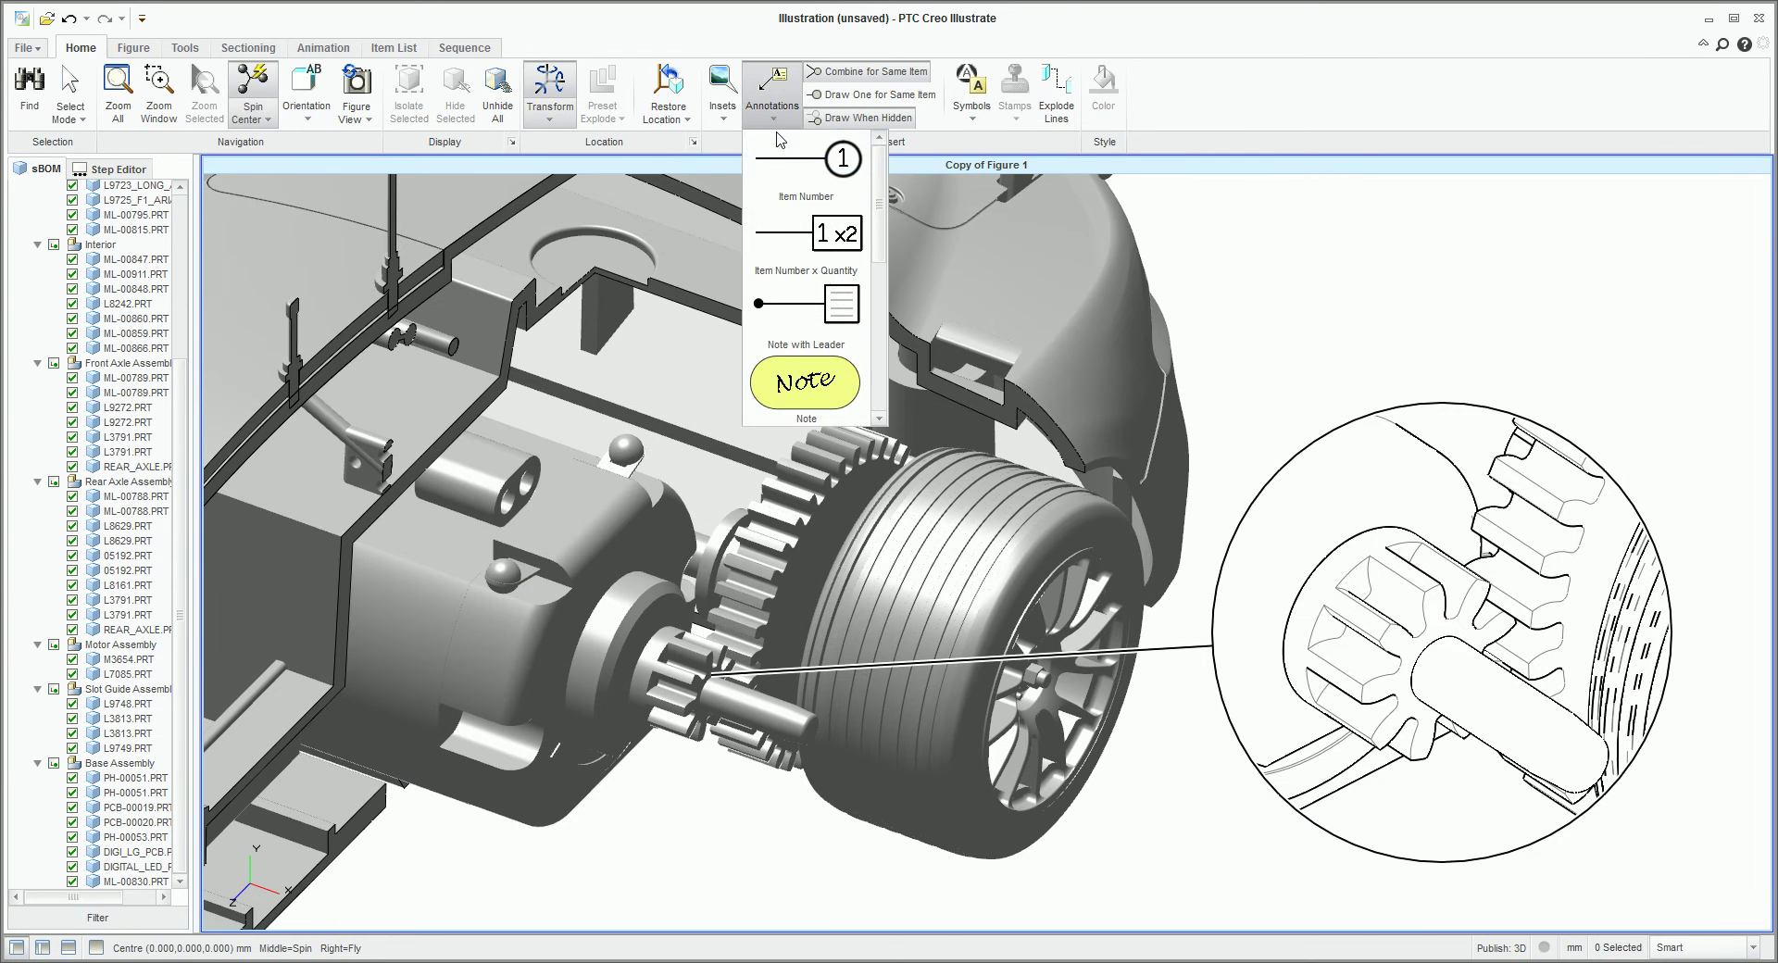
pyautogui.scroll(-3, 800, 387)
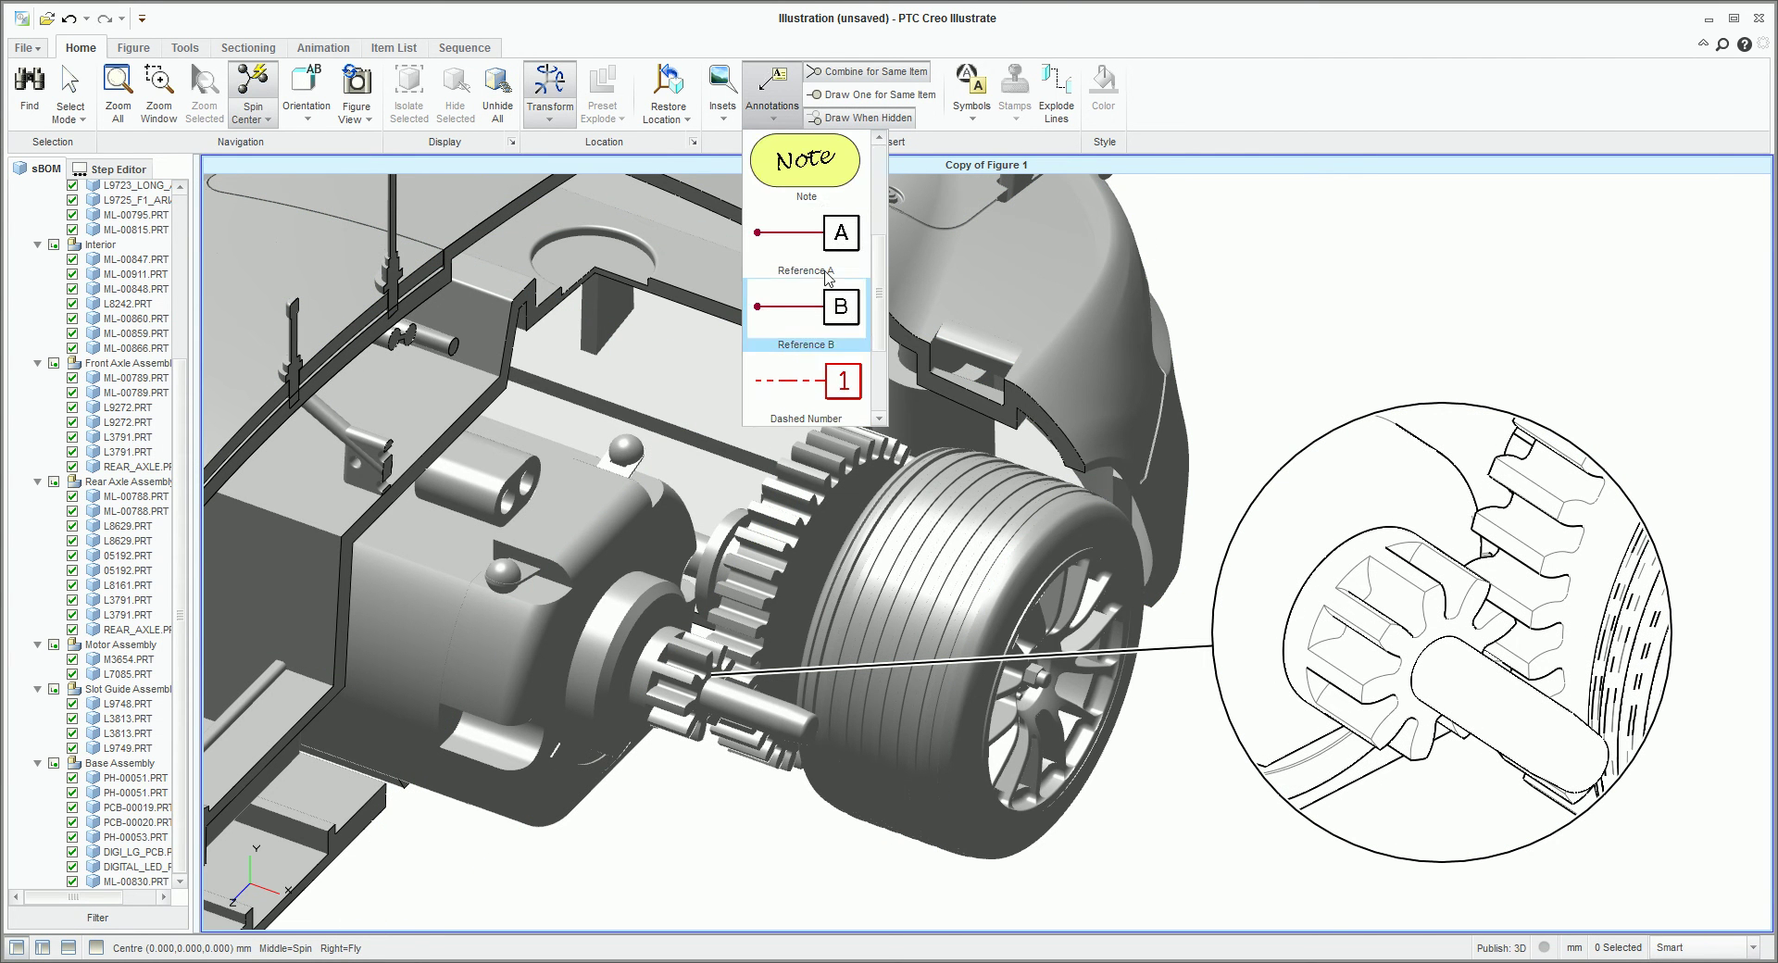
pyautogui.moveTo(882, 266); pyautogui.dragTo(891, 329)
pyautogui.scroll(4, 882, 317)
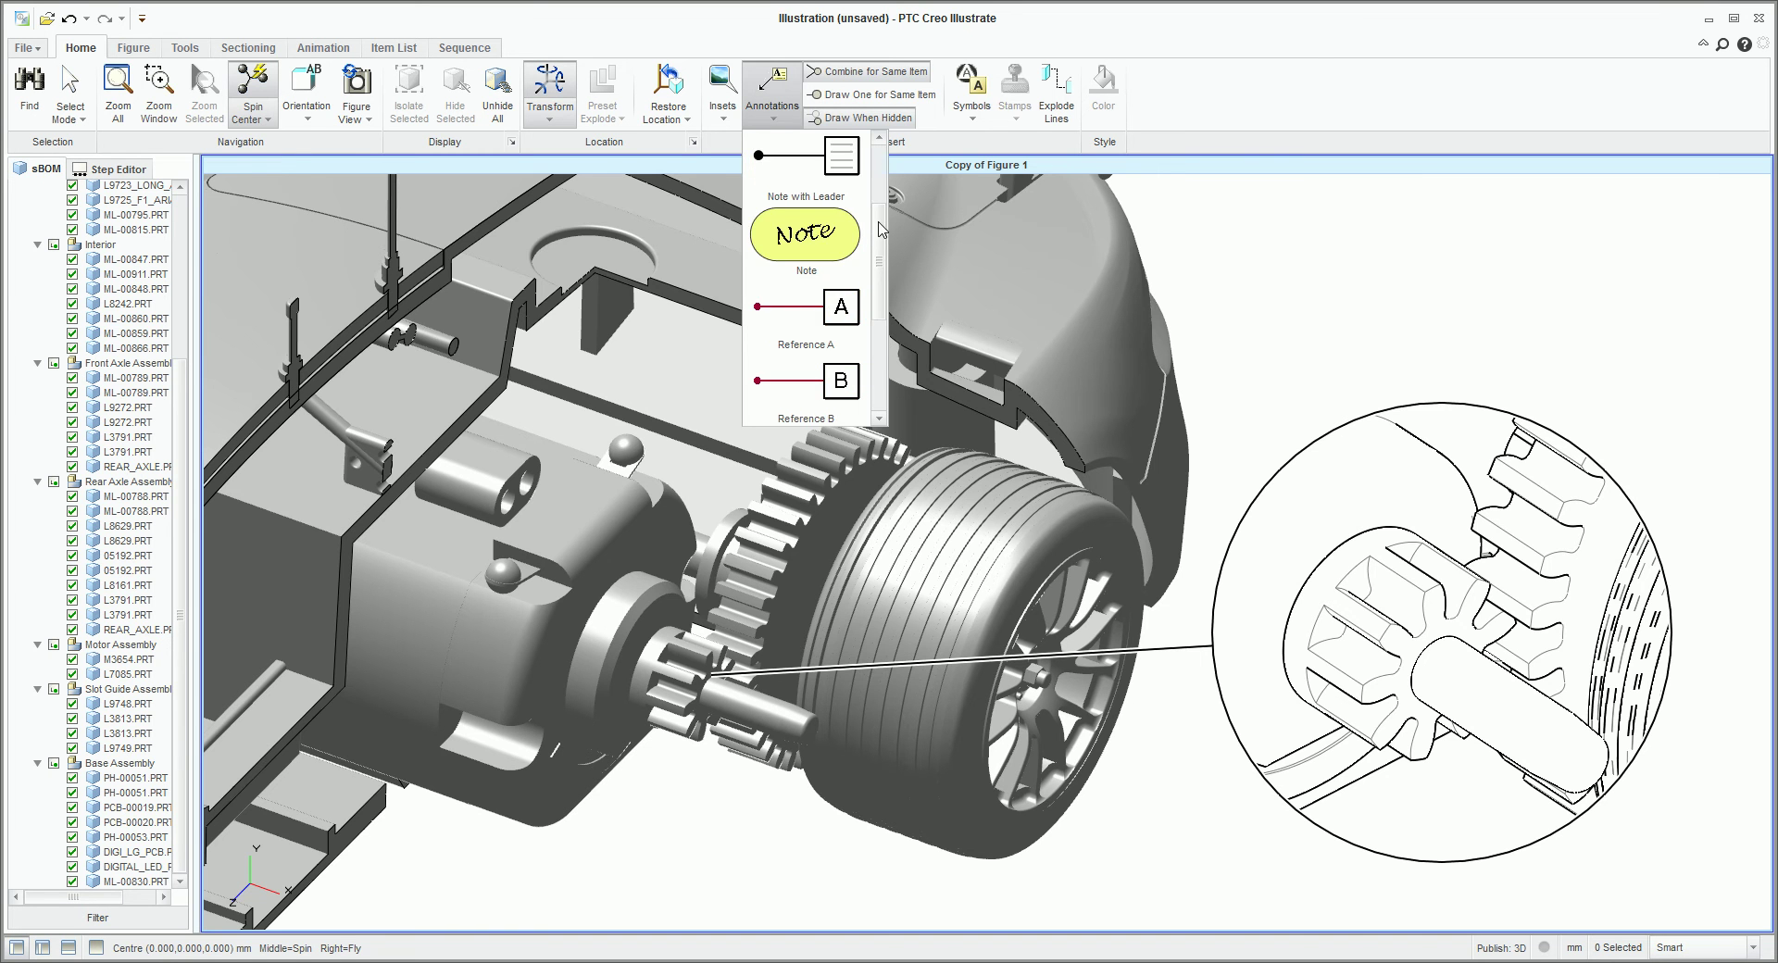
pyautogui.click(790, 293)
pyautogui.click(1341, 321)
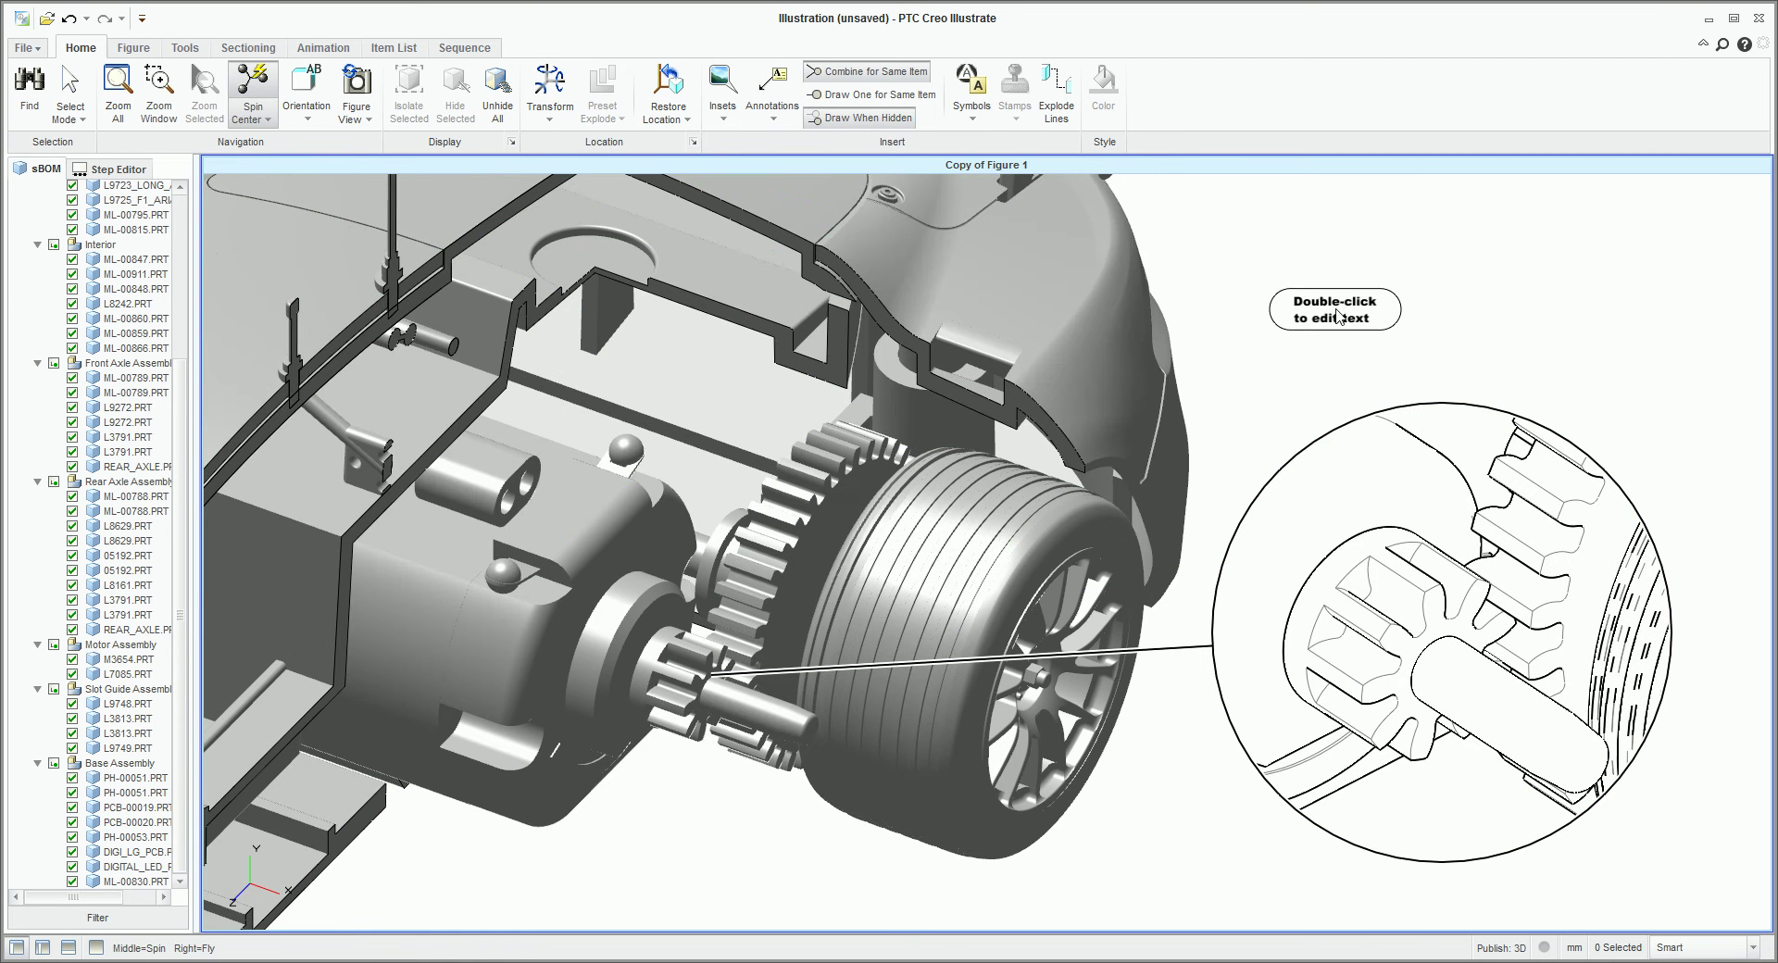
# Change the note's text to "Check for Clash" with a Rectangle shape and a larger font size.
pyautogui.doubleClick(1345, 319)
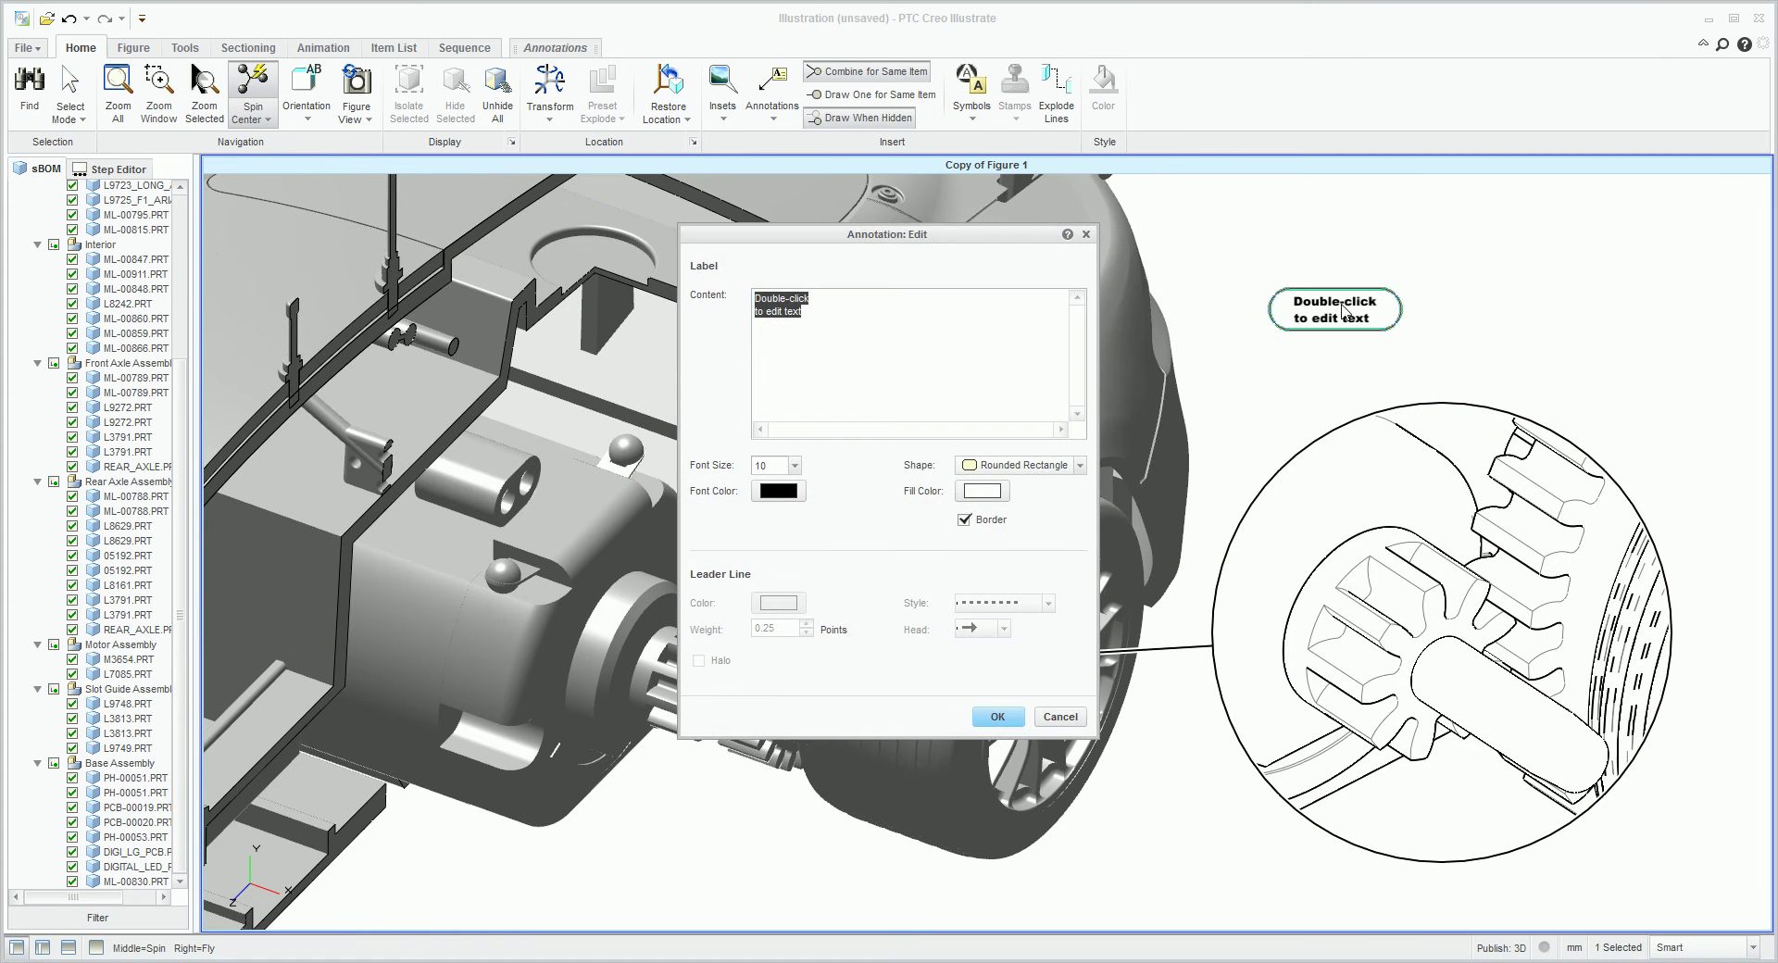
pyautogui.write('Check')
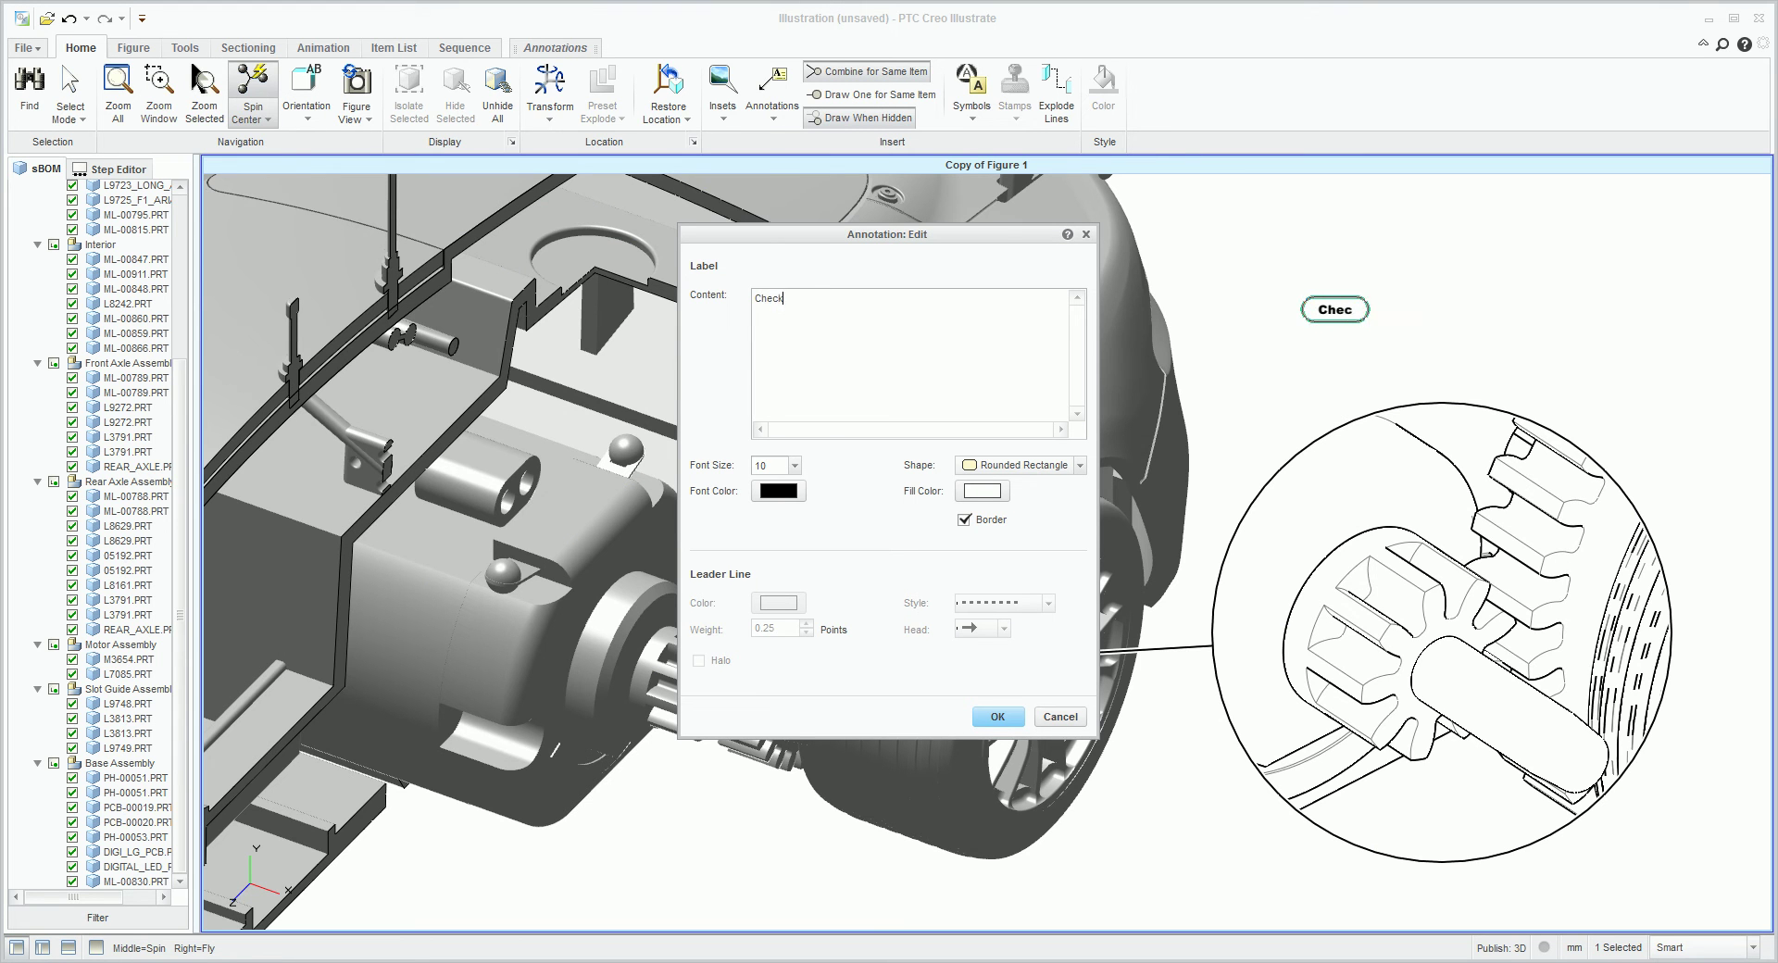
pyautogui.write(' for Clash')
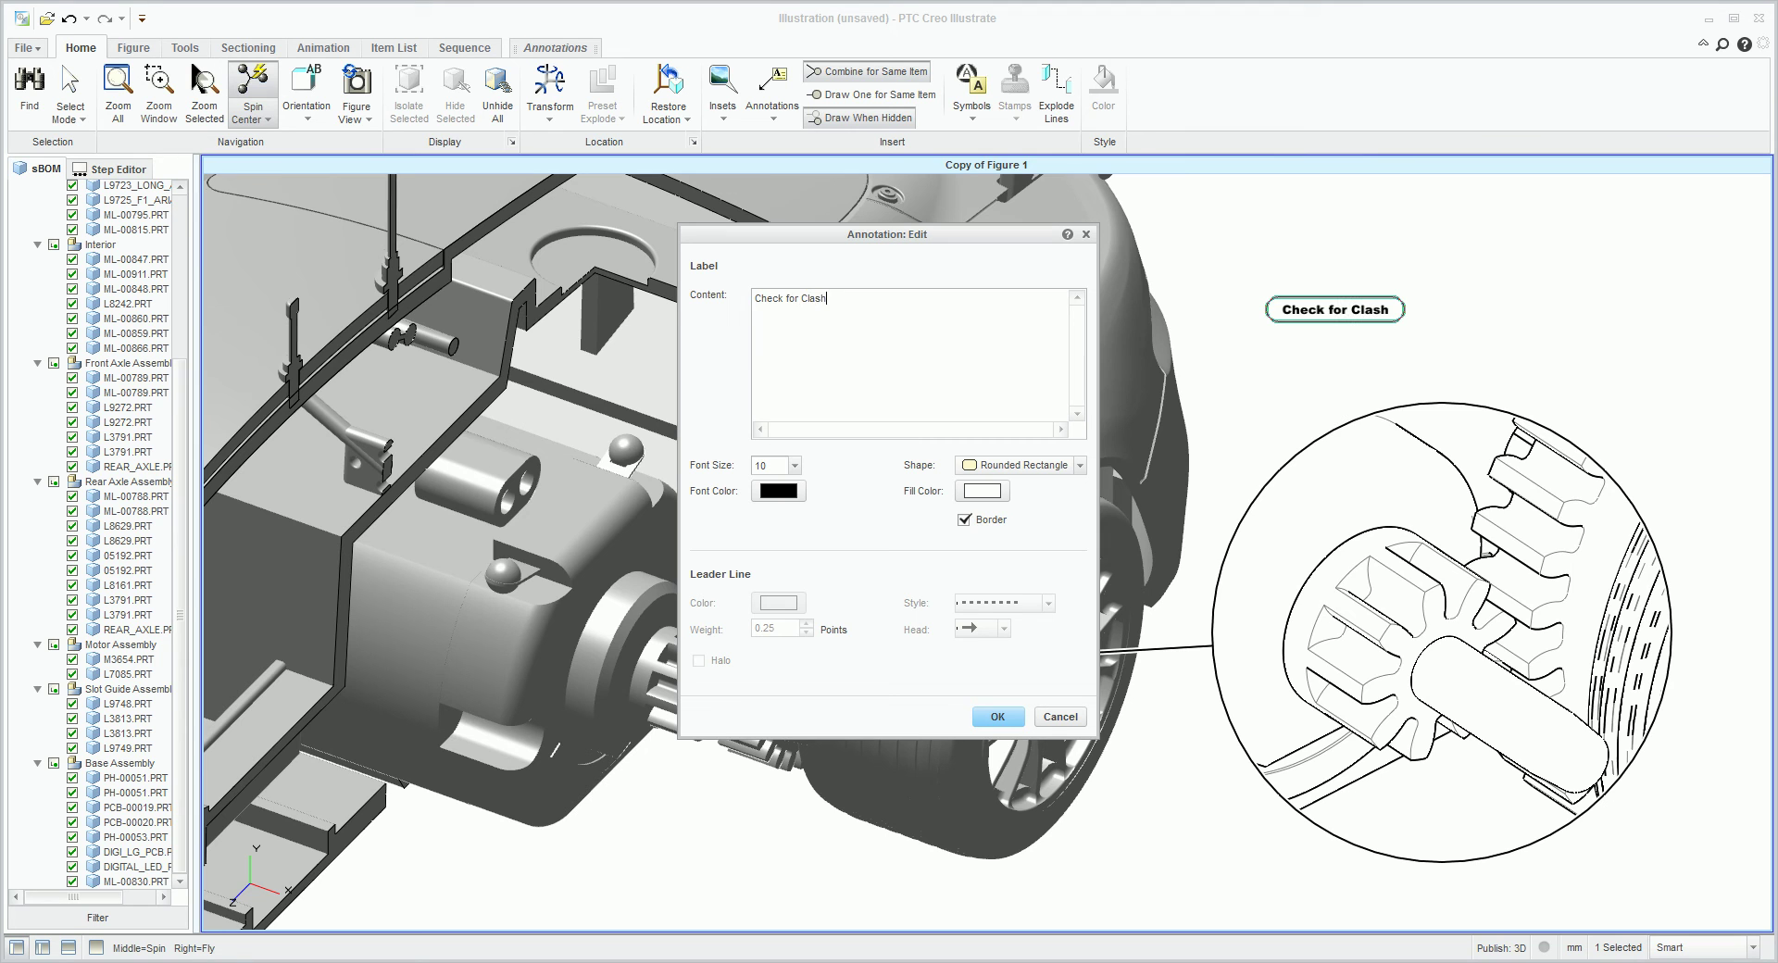
pyautogui.click(1045, 467)
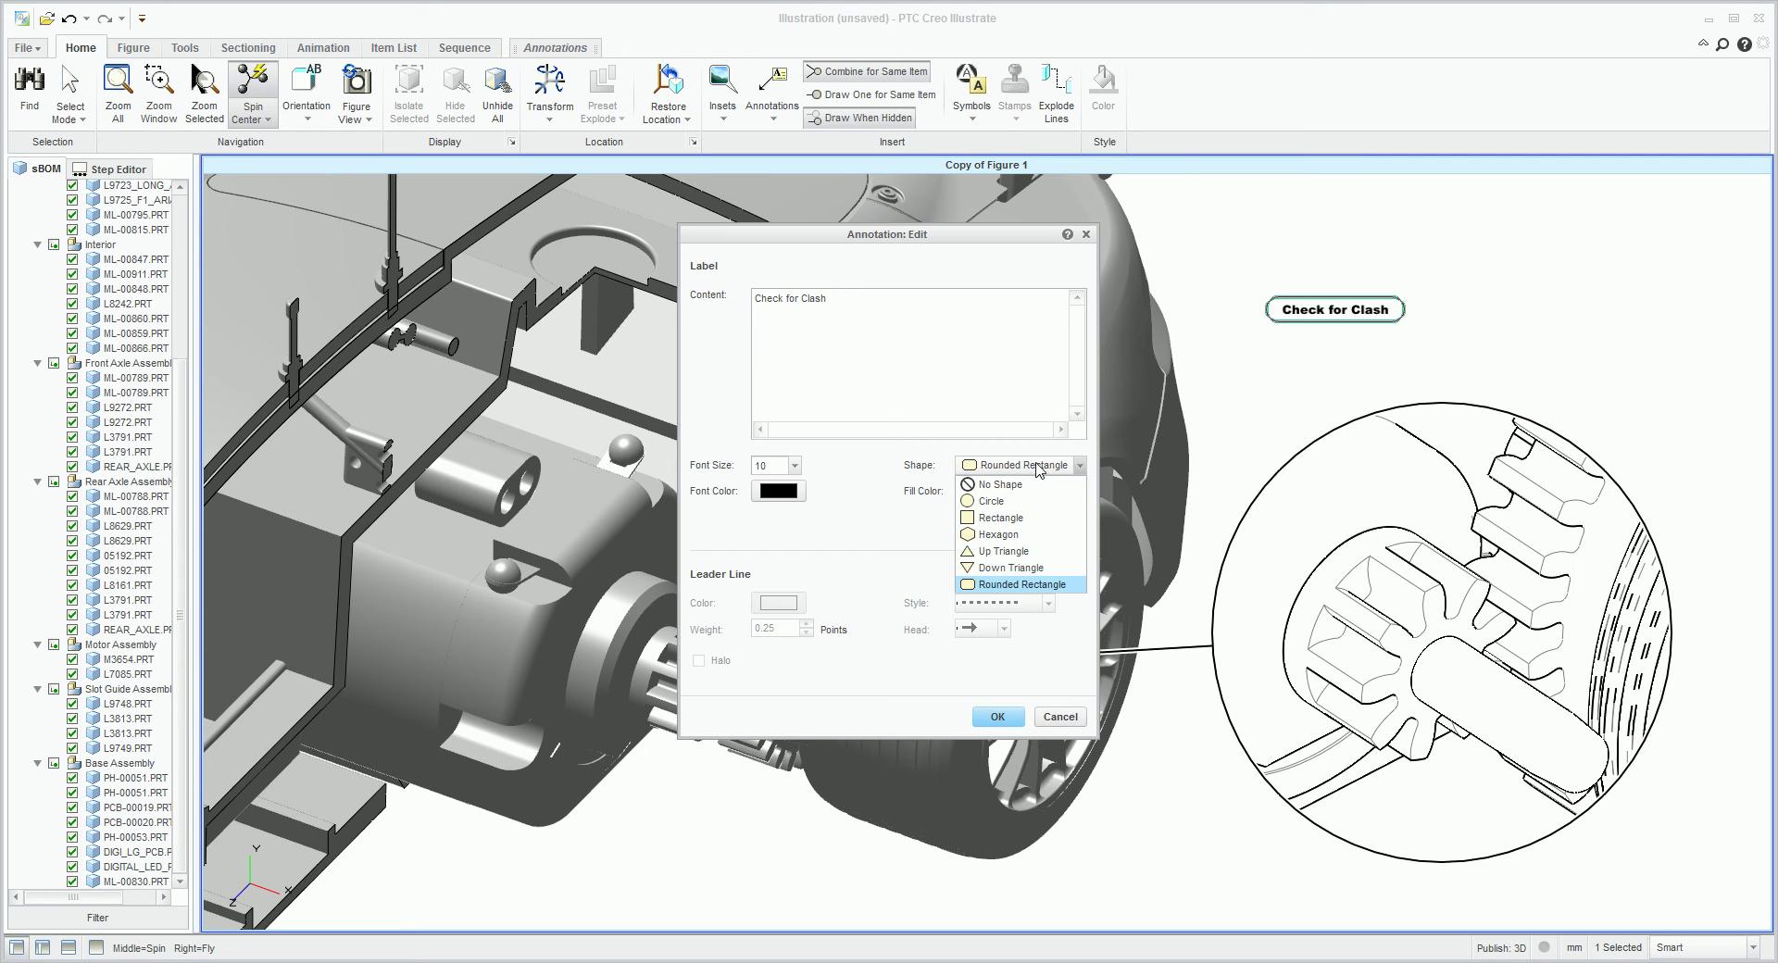
pyautogui.click(1028, 520)
pyautogui.click(795, 466)
pyautogui.click(779, 594)
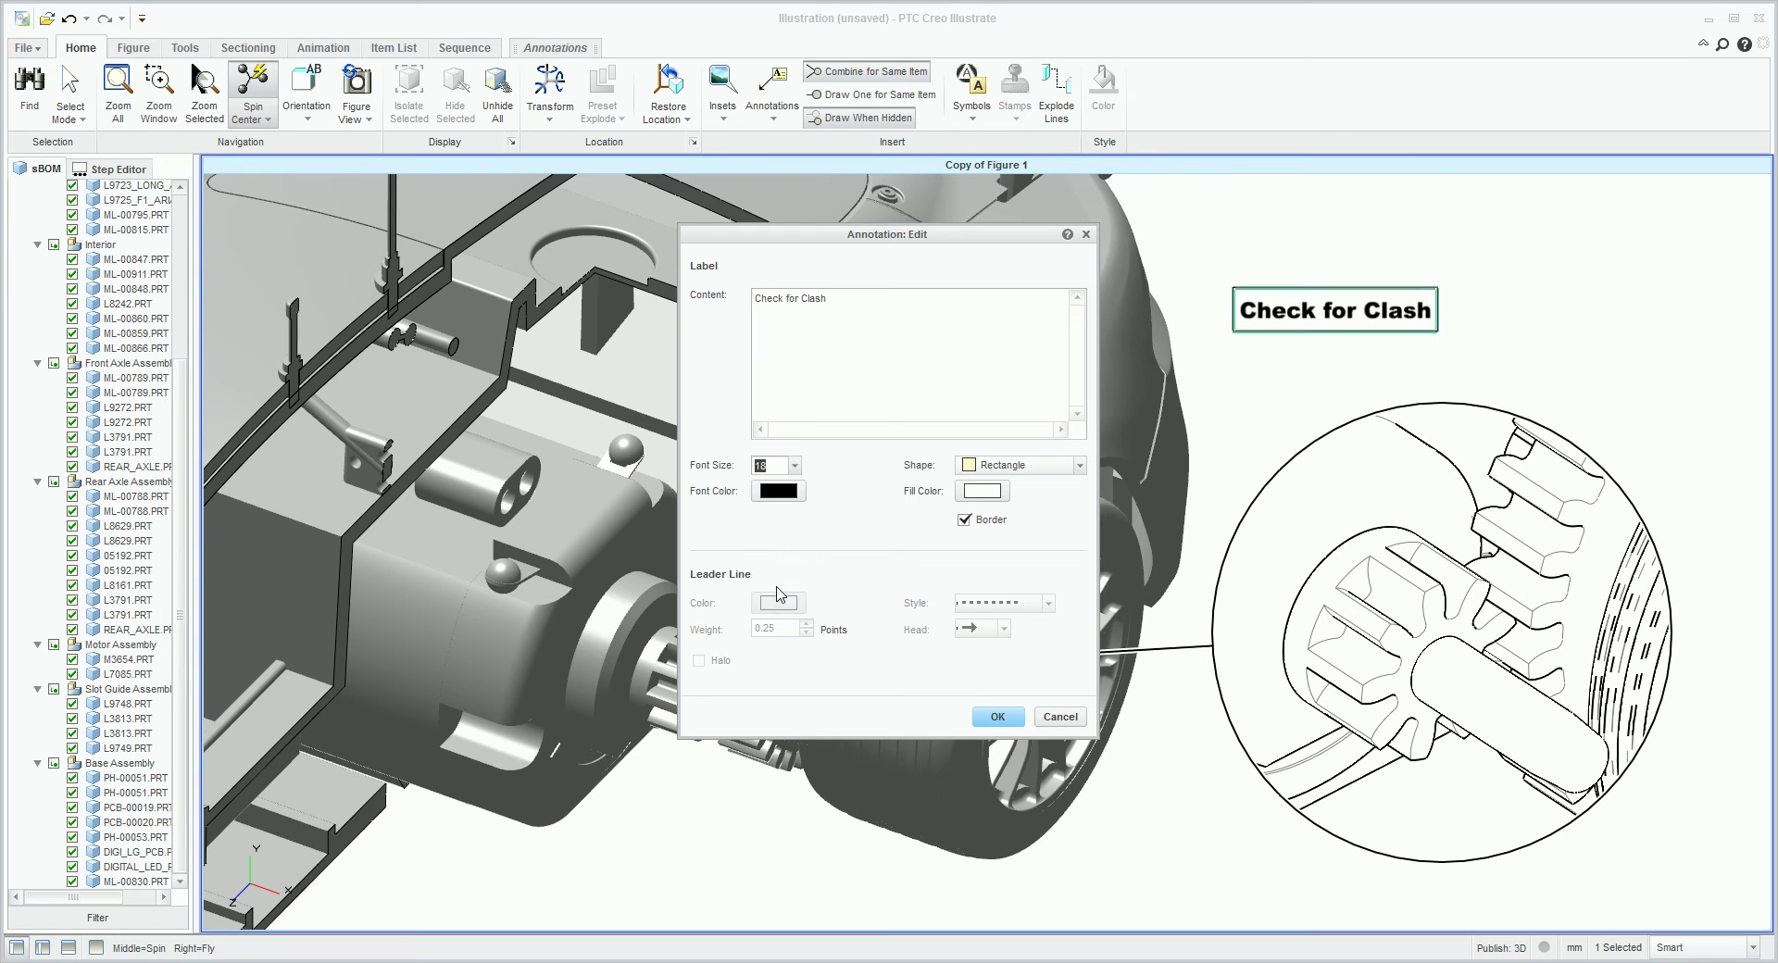
# Fill the Check for Clash note with yellow and place it just above the gear inset.
pyautogui.click(982, 489)
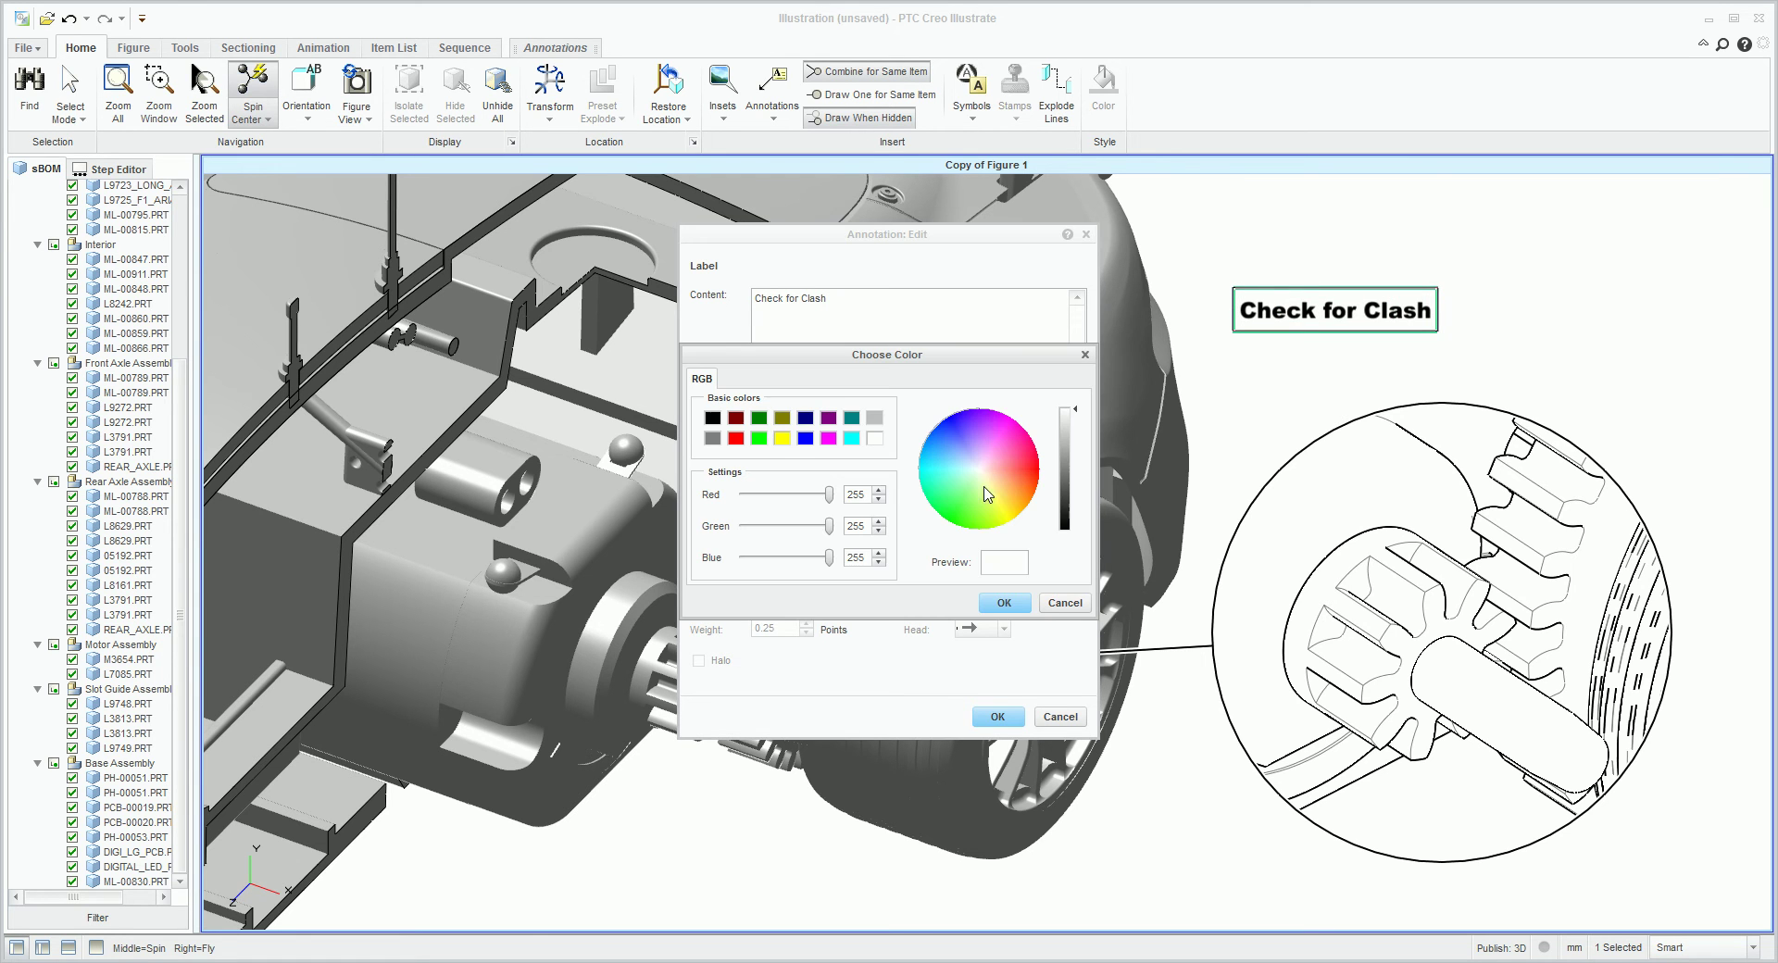
pyautogui.click(784, 440)
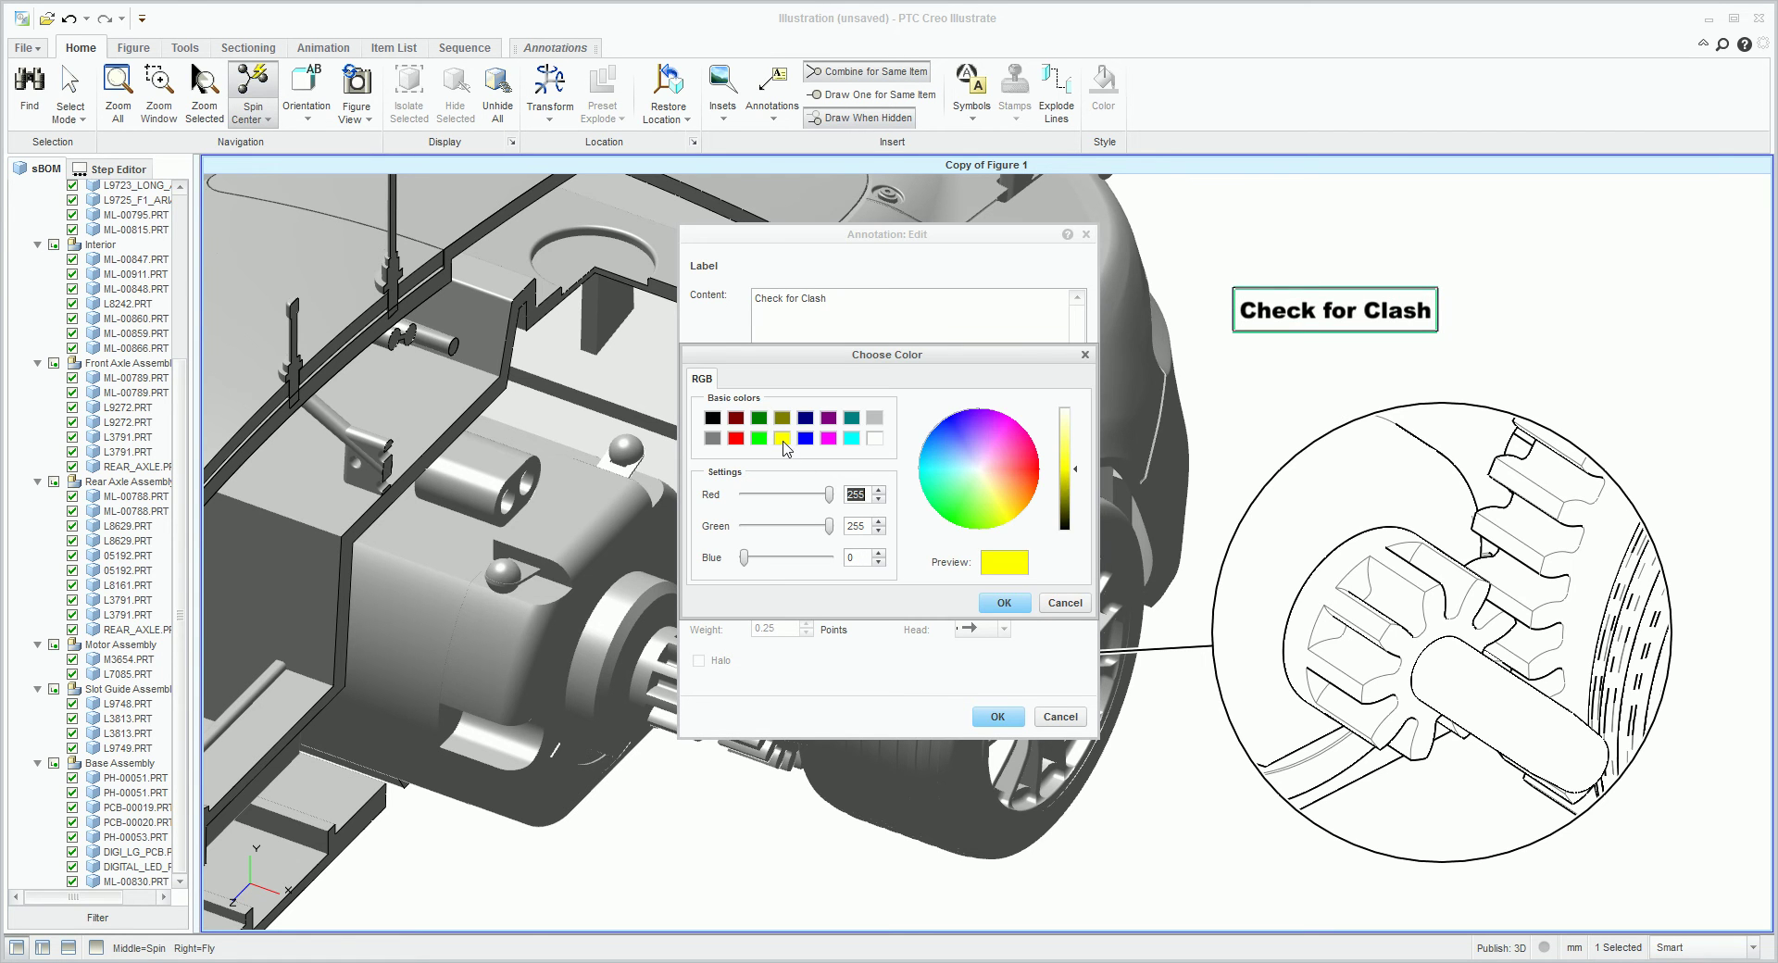
pyautogui.click(1001, 607)
pyautogui.click(998, 716)
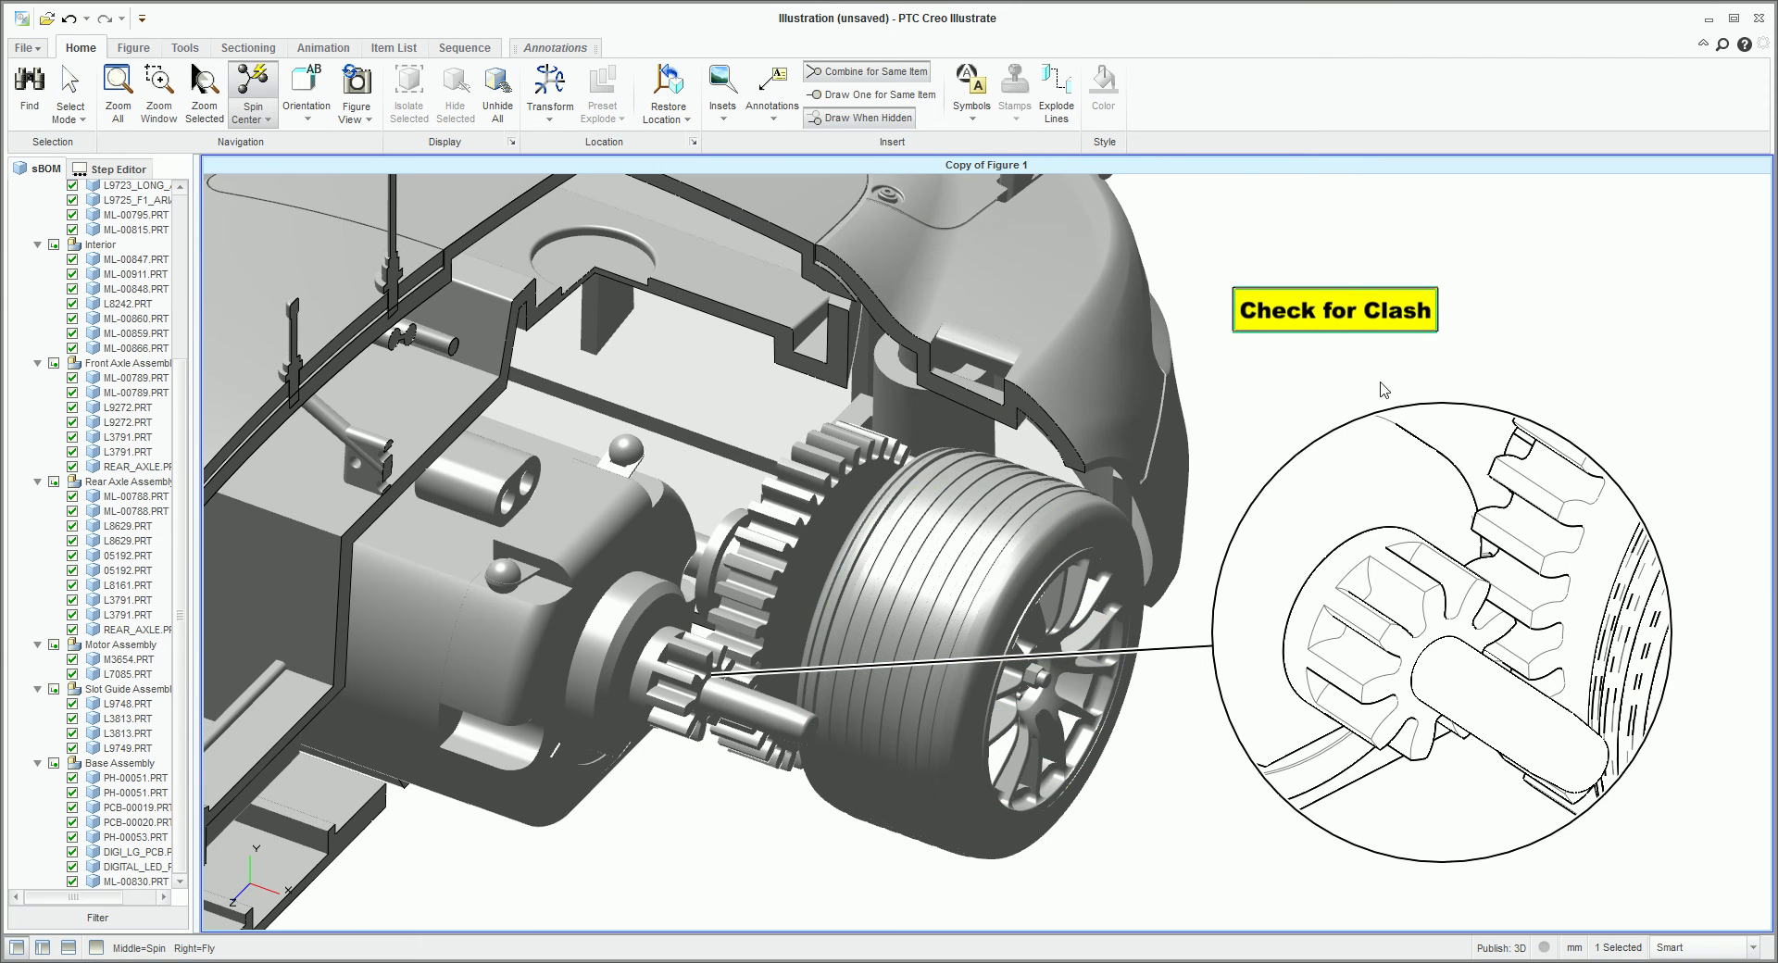
pyautogui.moveTo(1333, 315); pyautogui.dragTo(1419, 347)
pyautogui.click(1343, 284)
# Insert the Warning sign symbol above the Check for Clash note and resize it to fit there.
pyautogui.click(979, 127)
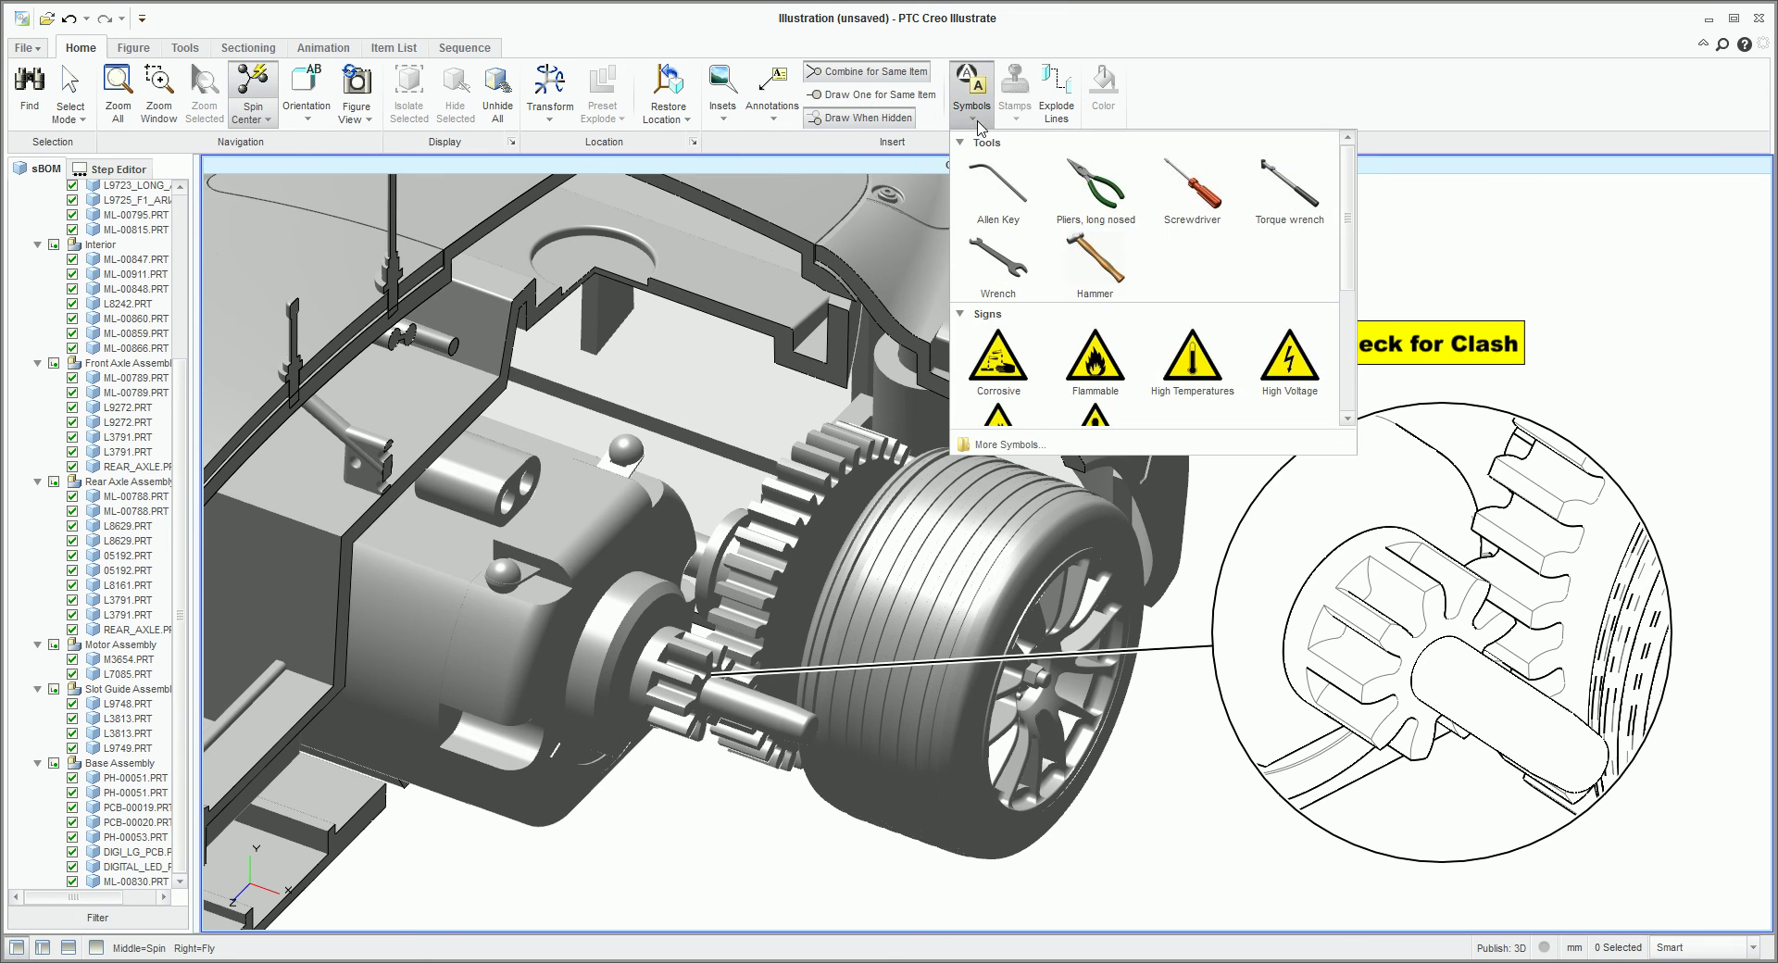
pyautogui.scroll(-3, 1200, 387)
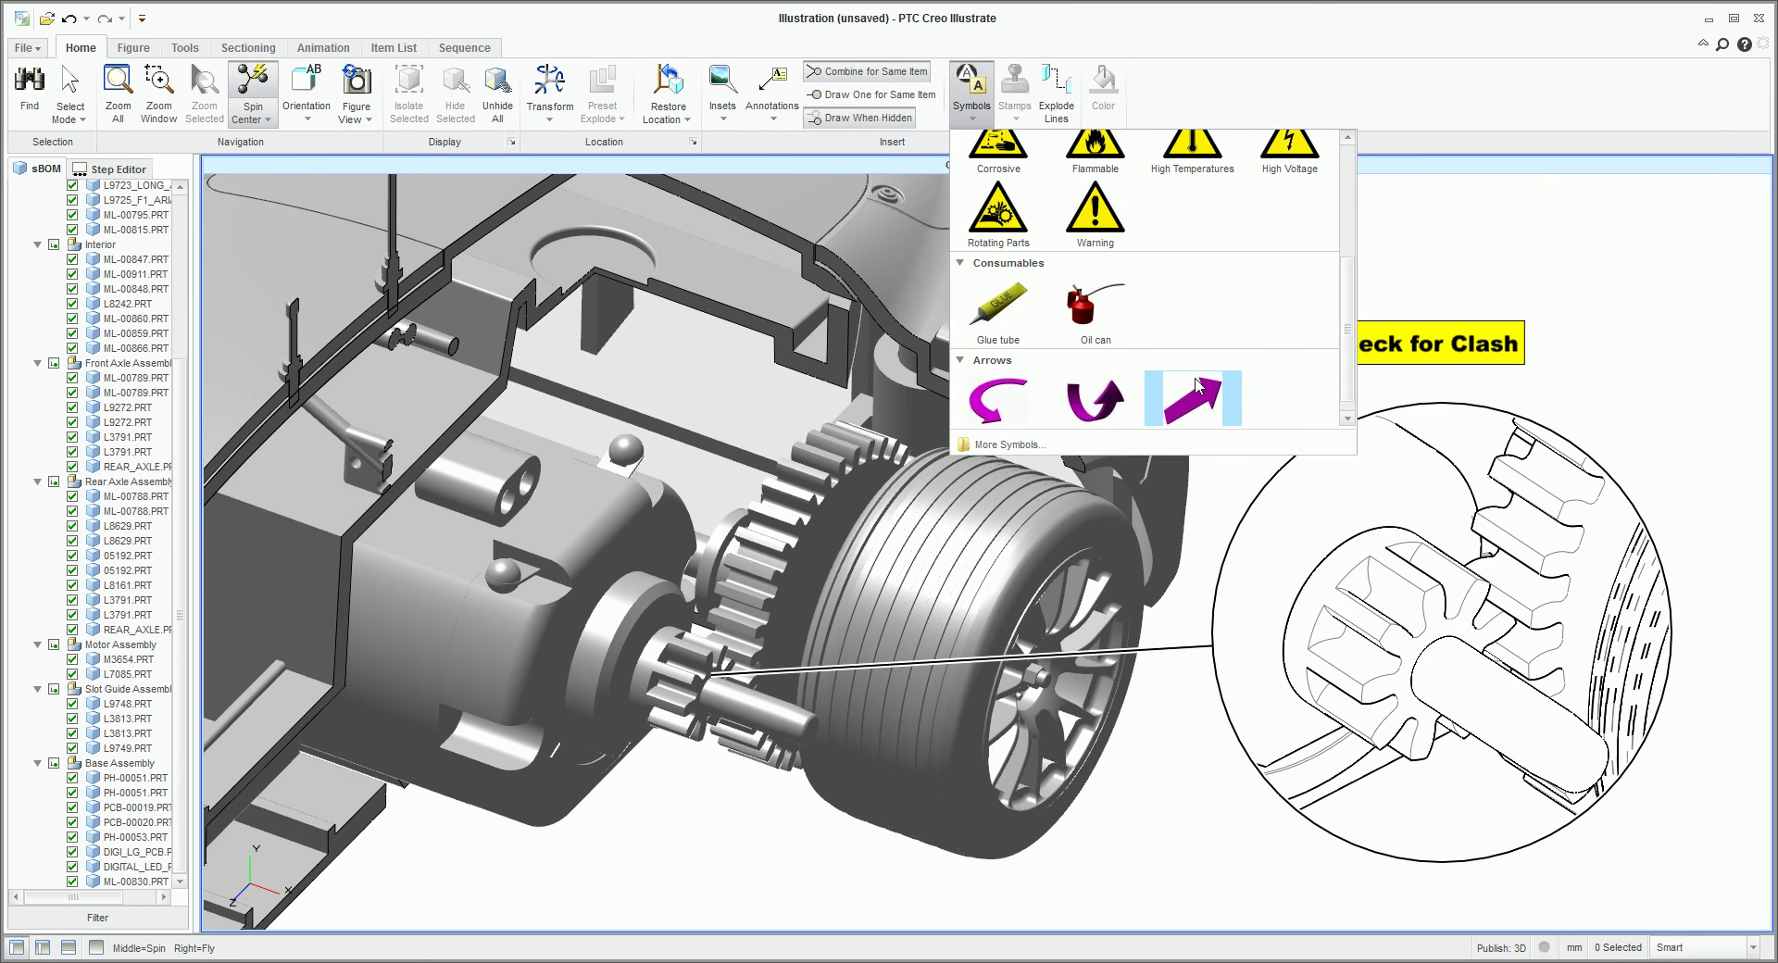
pyautogui.click(1095, 212)
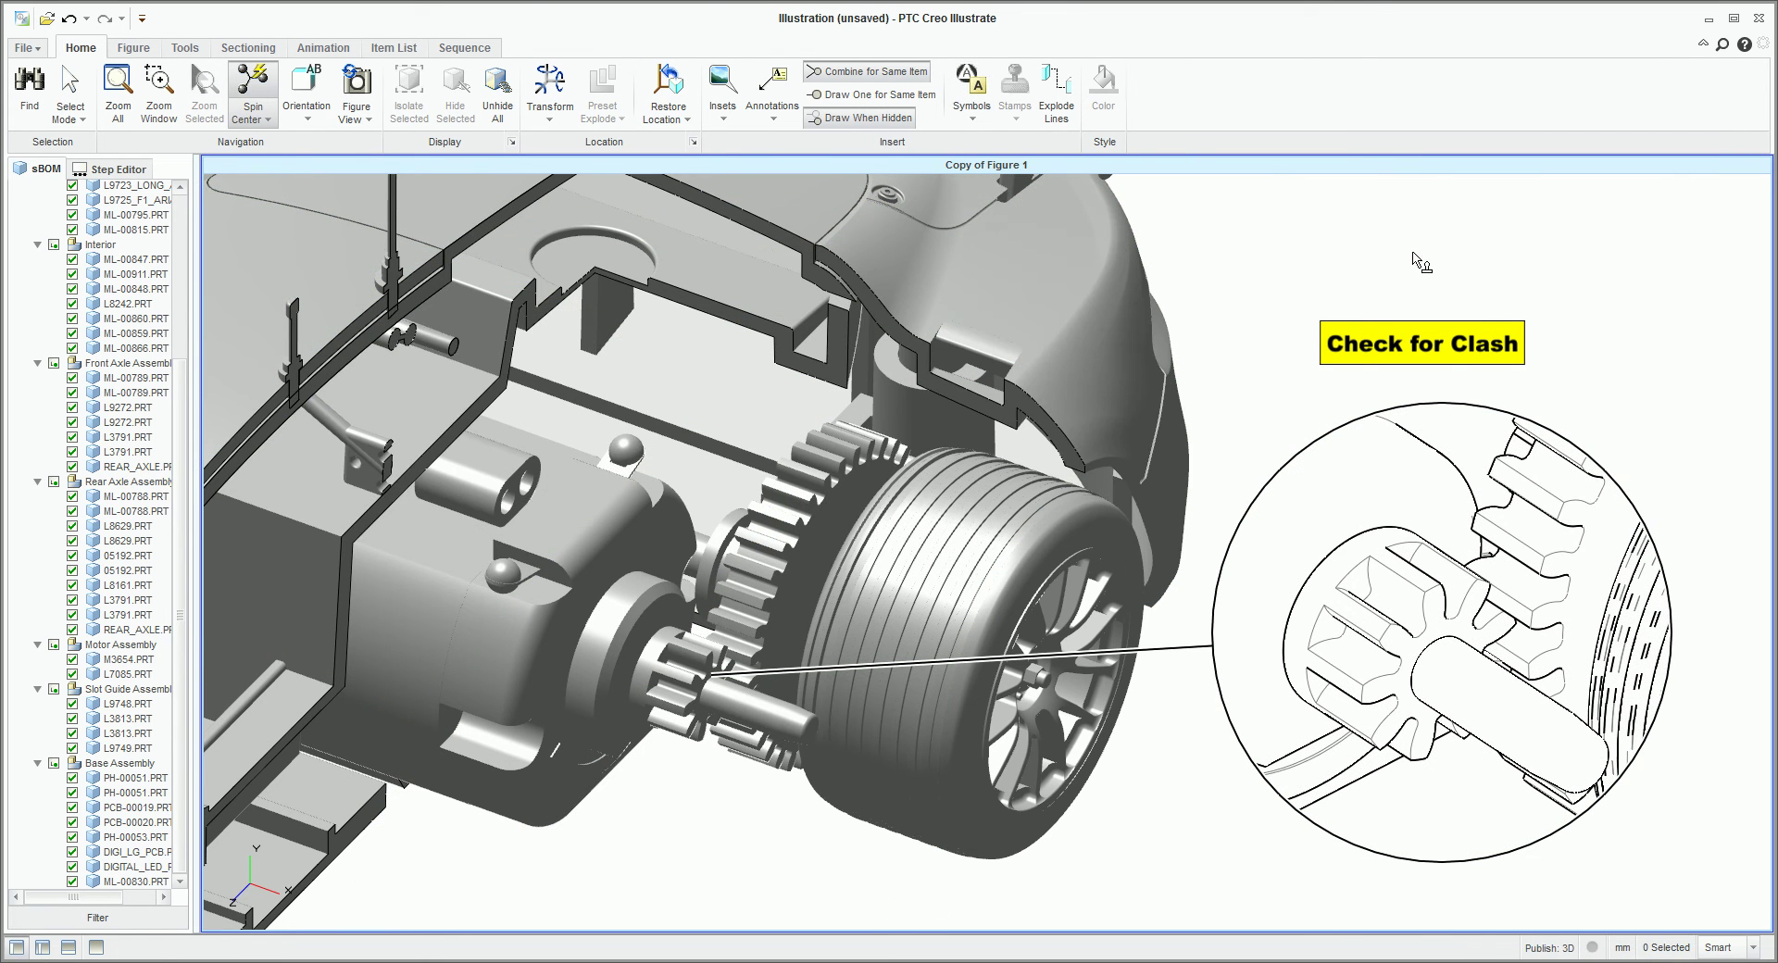
pyautogui.click(1417, 257)
pyautogui.moveTo(1275, 390); pyautogui.dragTo(1381, 285)
pyautogui.moveTo(1467, 200); pyautogui.dragTo(1425, 230)
pyautogui.moveTo(1345, 311); pyautogui.dragTo(1384, 270)
pyautogui.moveTo(1448, 210); pyautogui.dragTo(1423, 244)
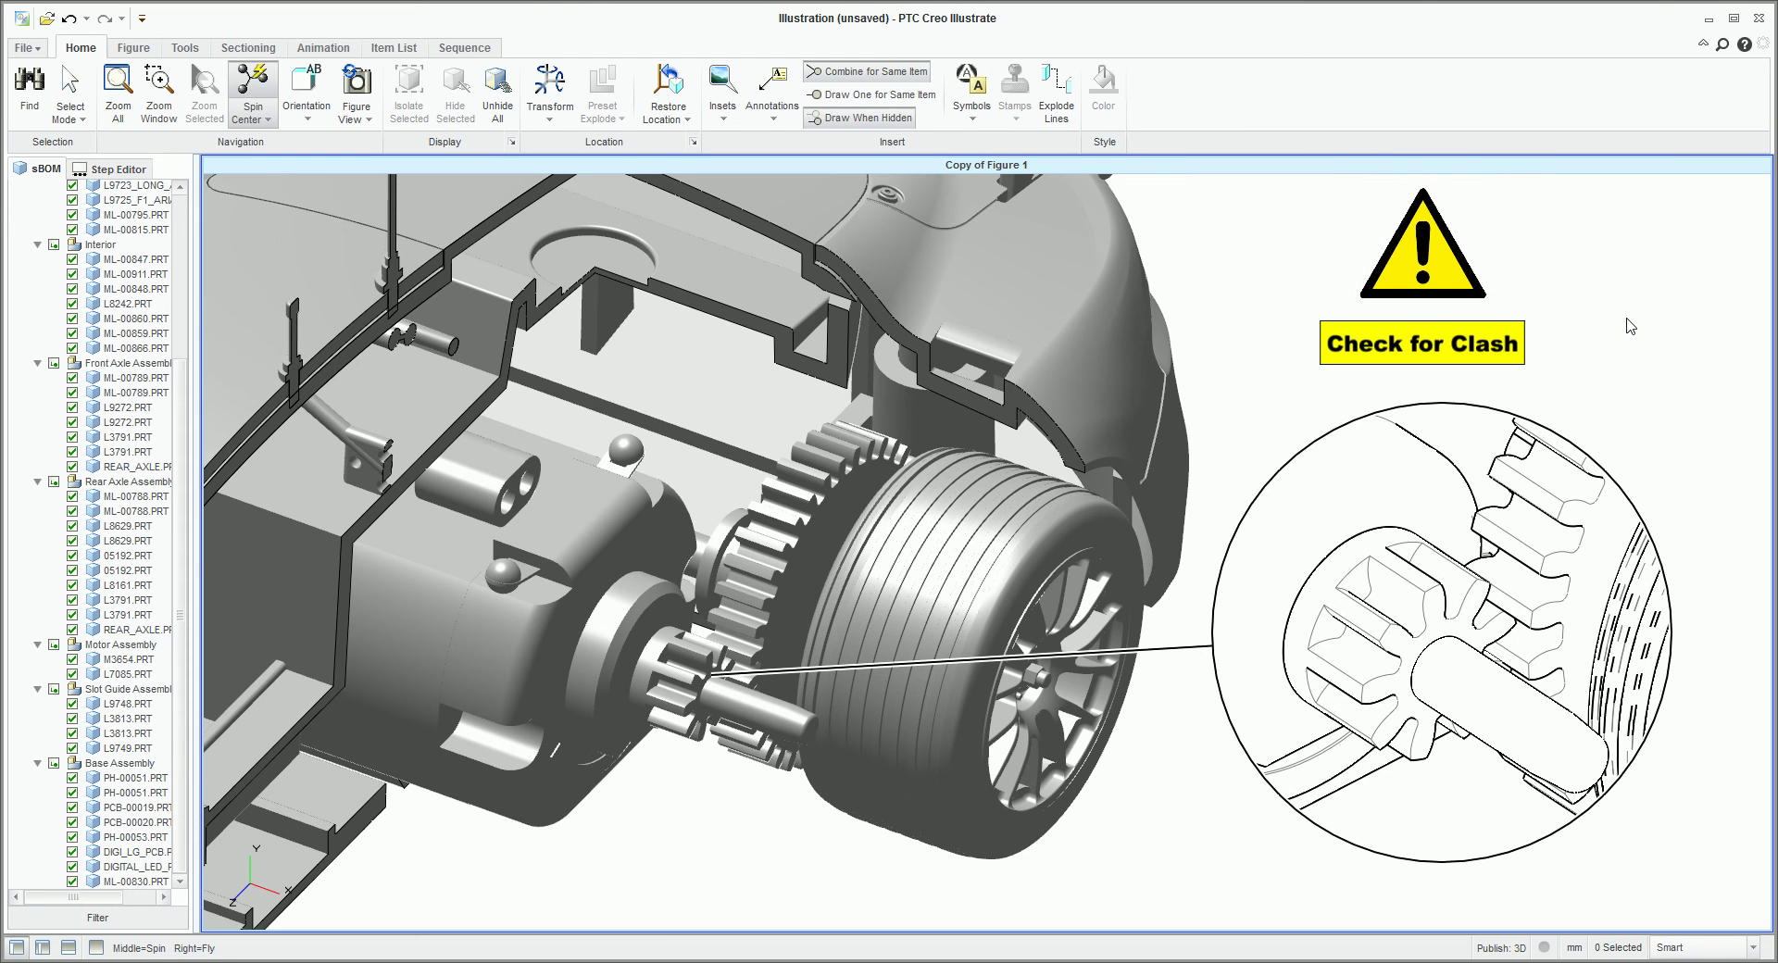
# Review the exploded wheel in Figure 1, then return to Copy of Figure 1.
pyautogui.click(133, 47)
pyautogui.click(30, 92)
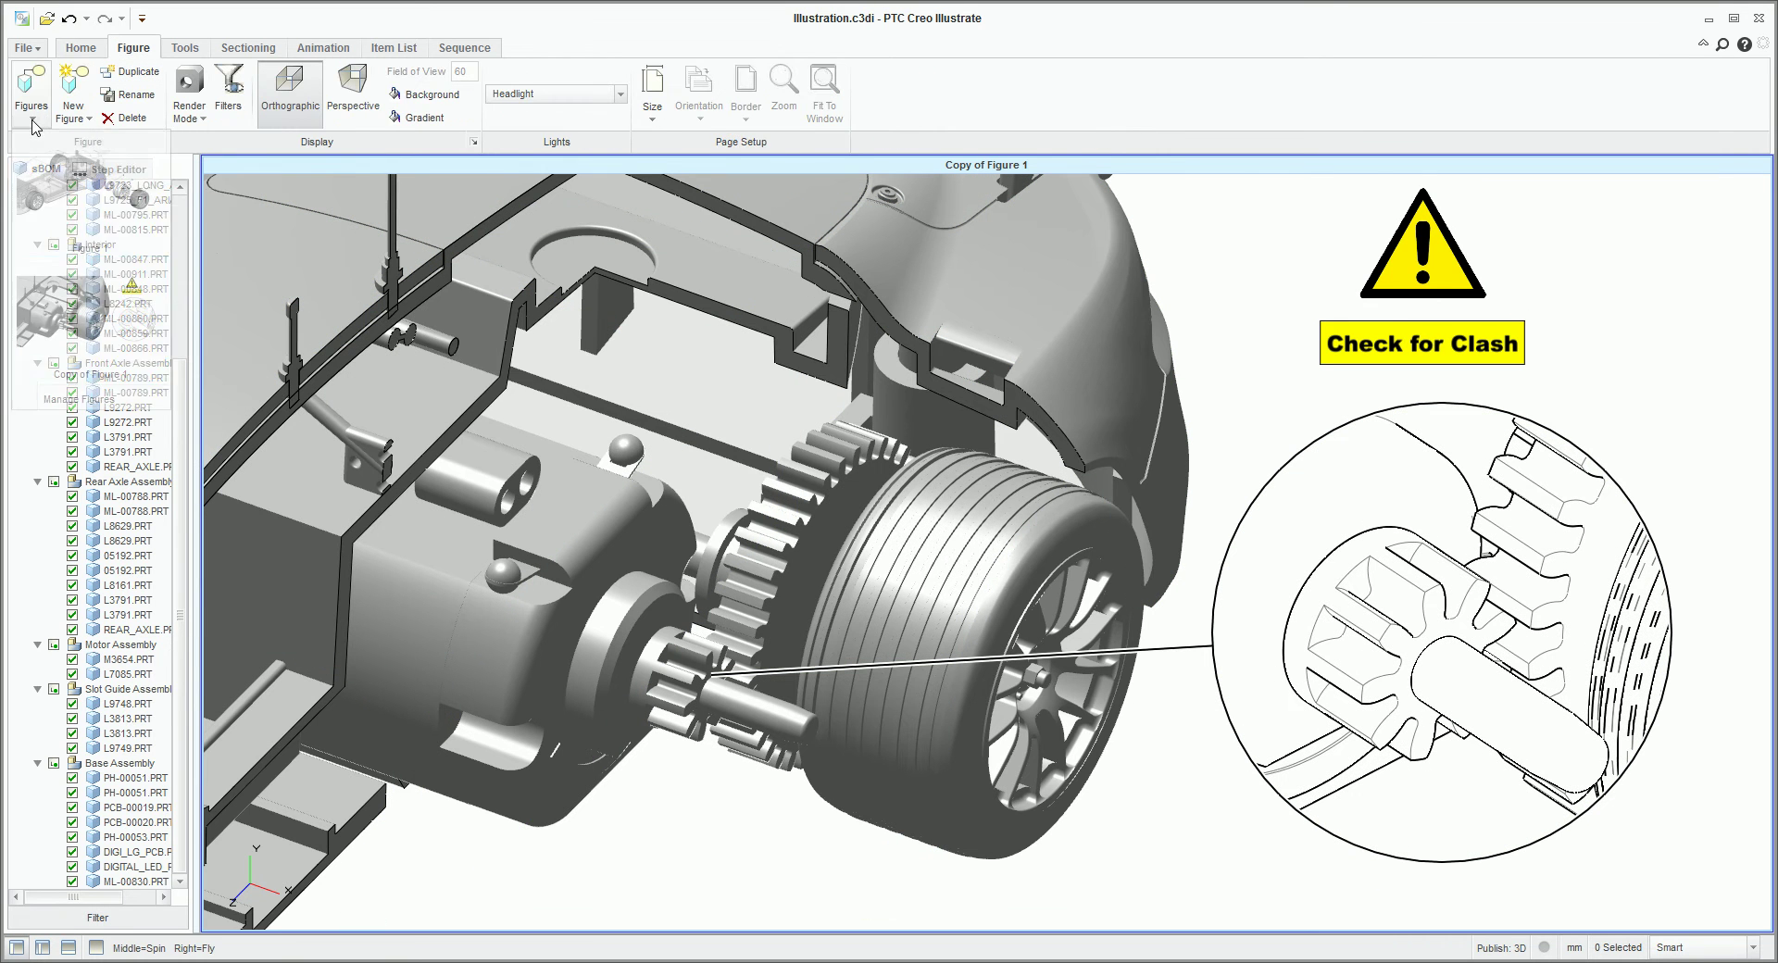
pyautogui.click(59, 196)
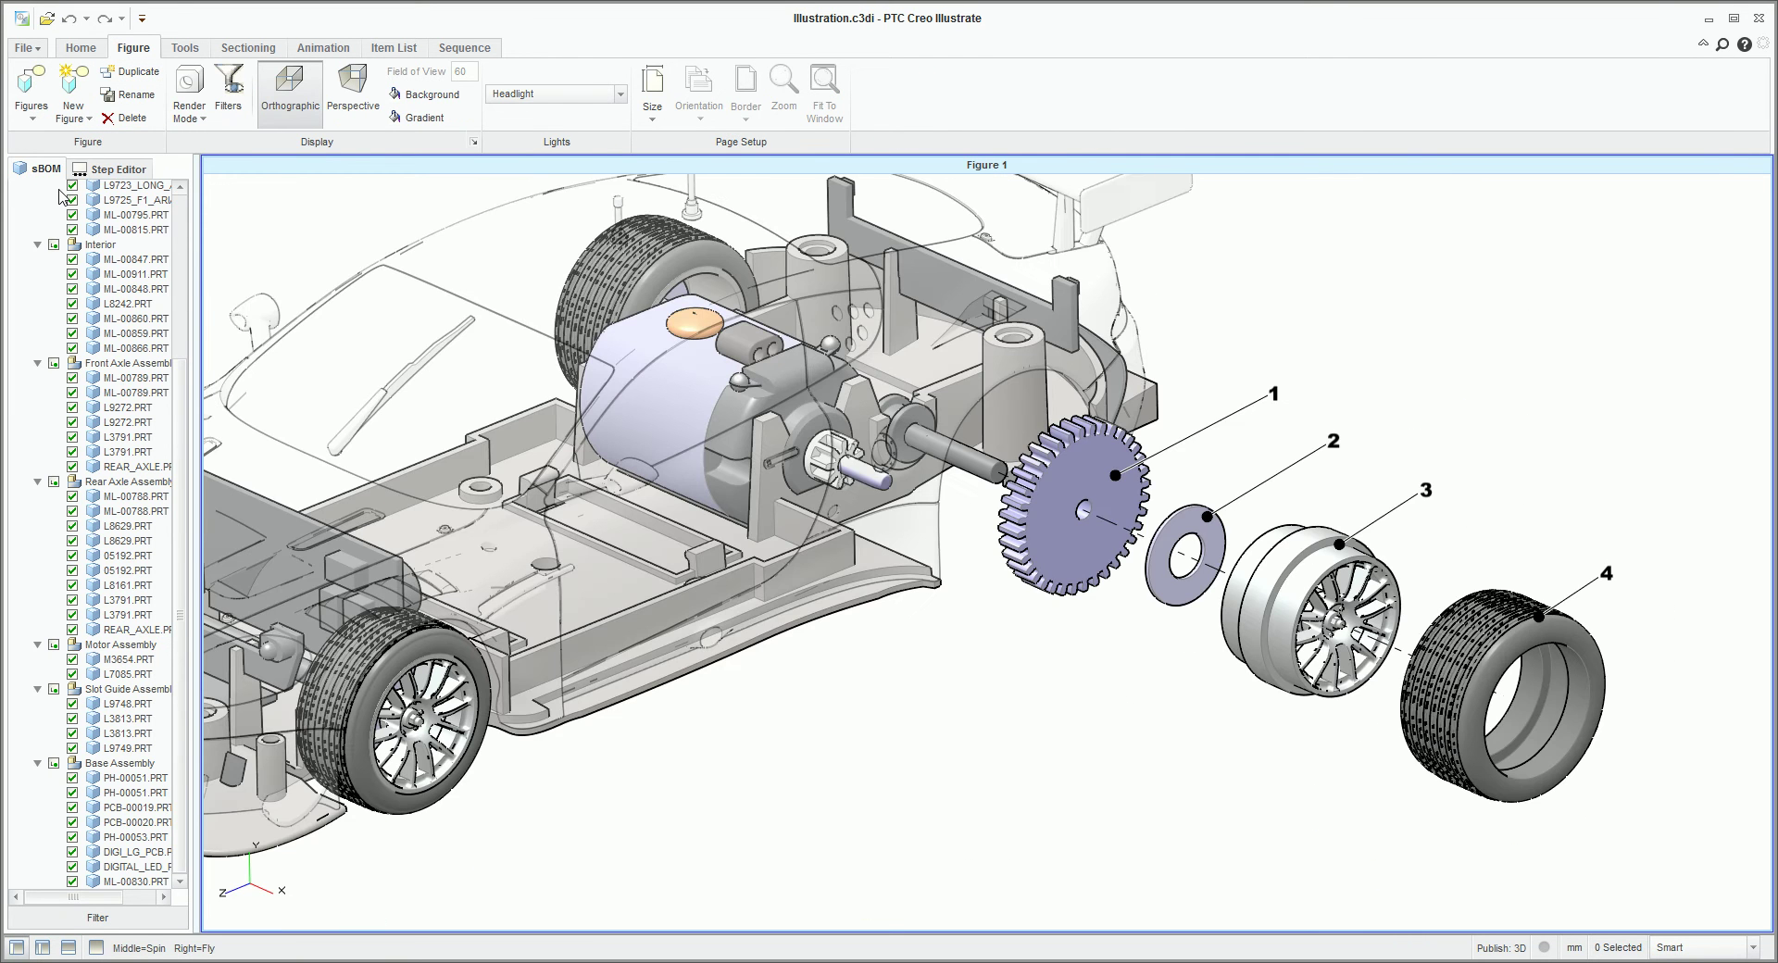
pyautogui.click(32, 120)
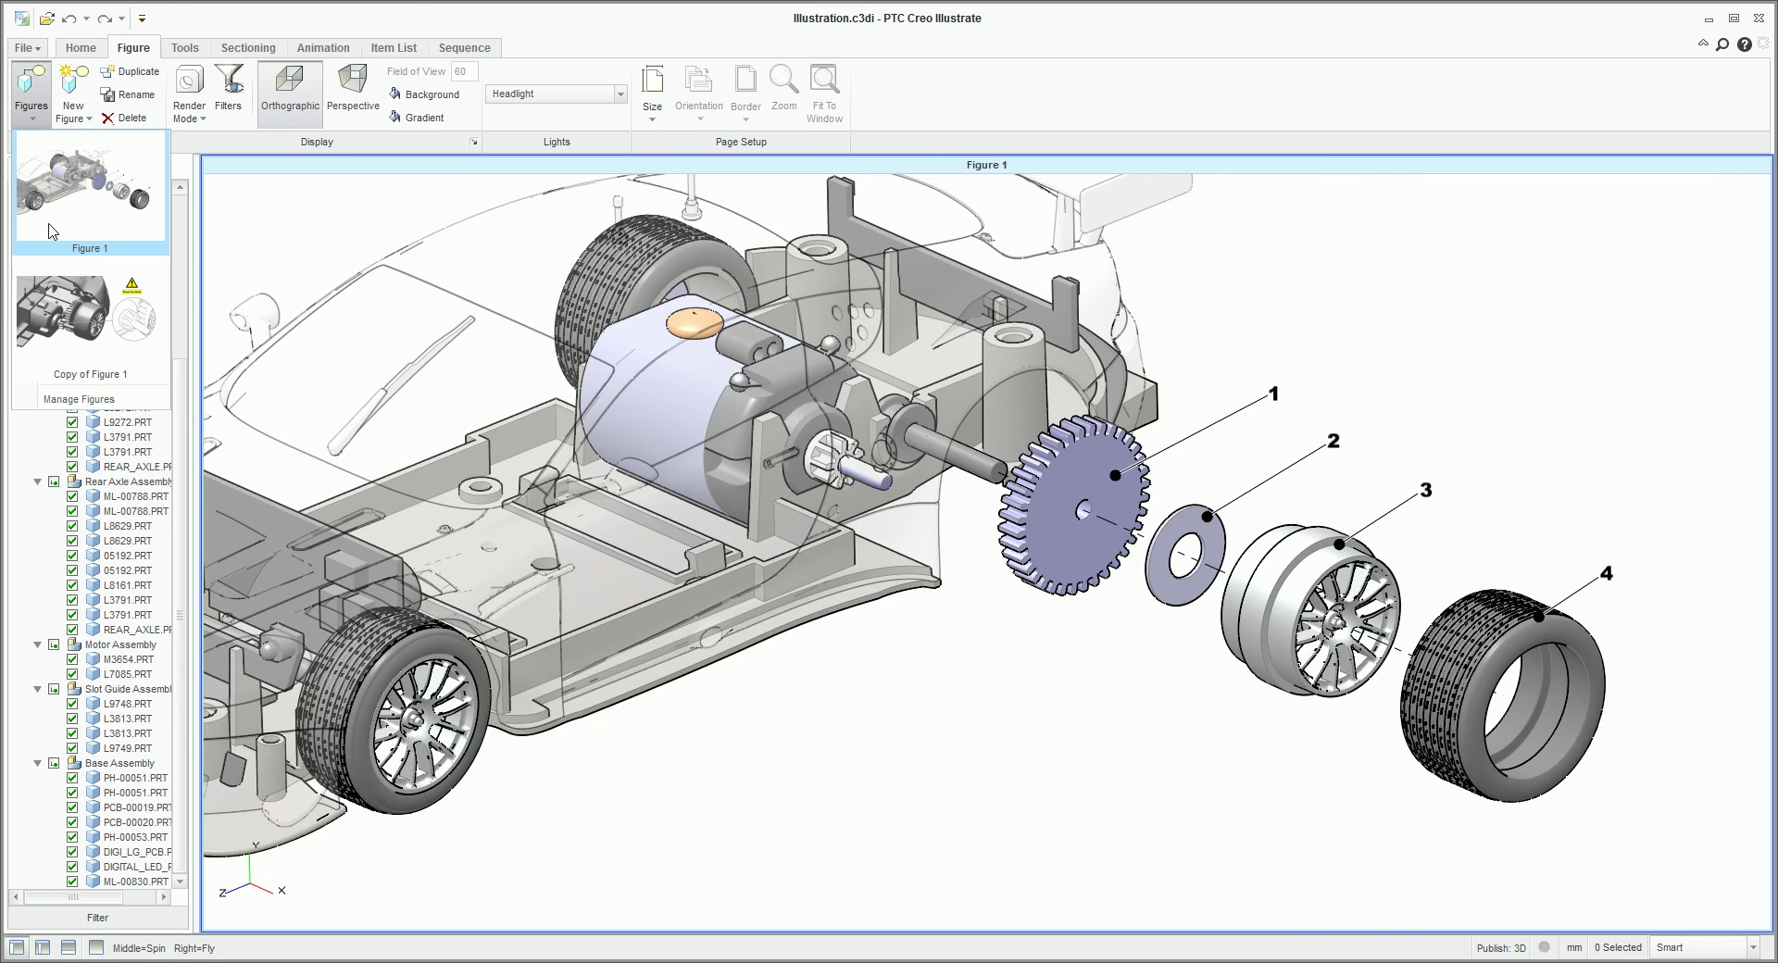
pyautogui.click(61, 295)
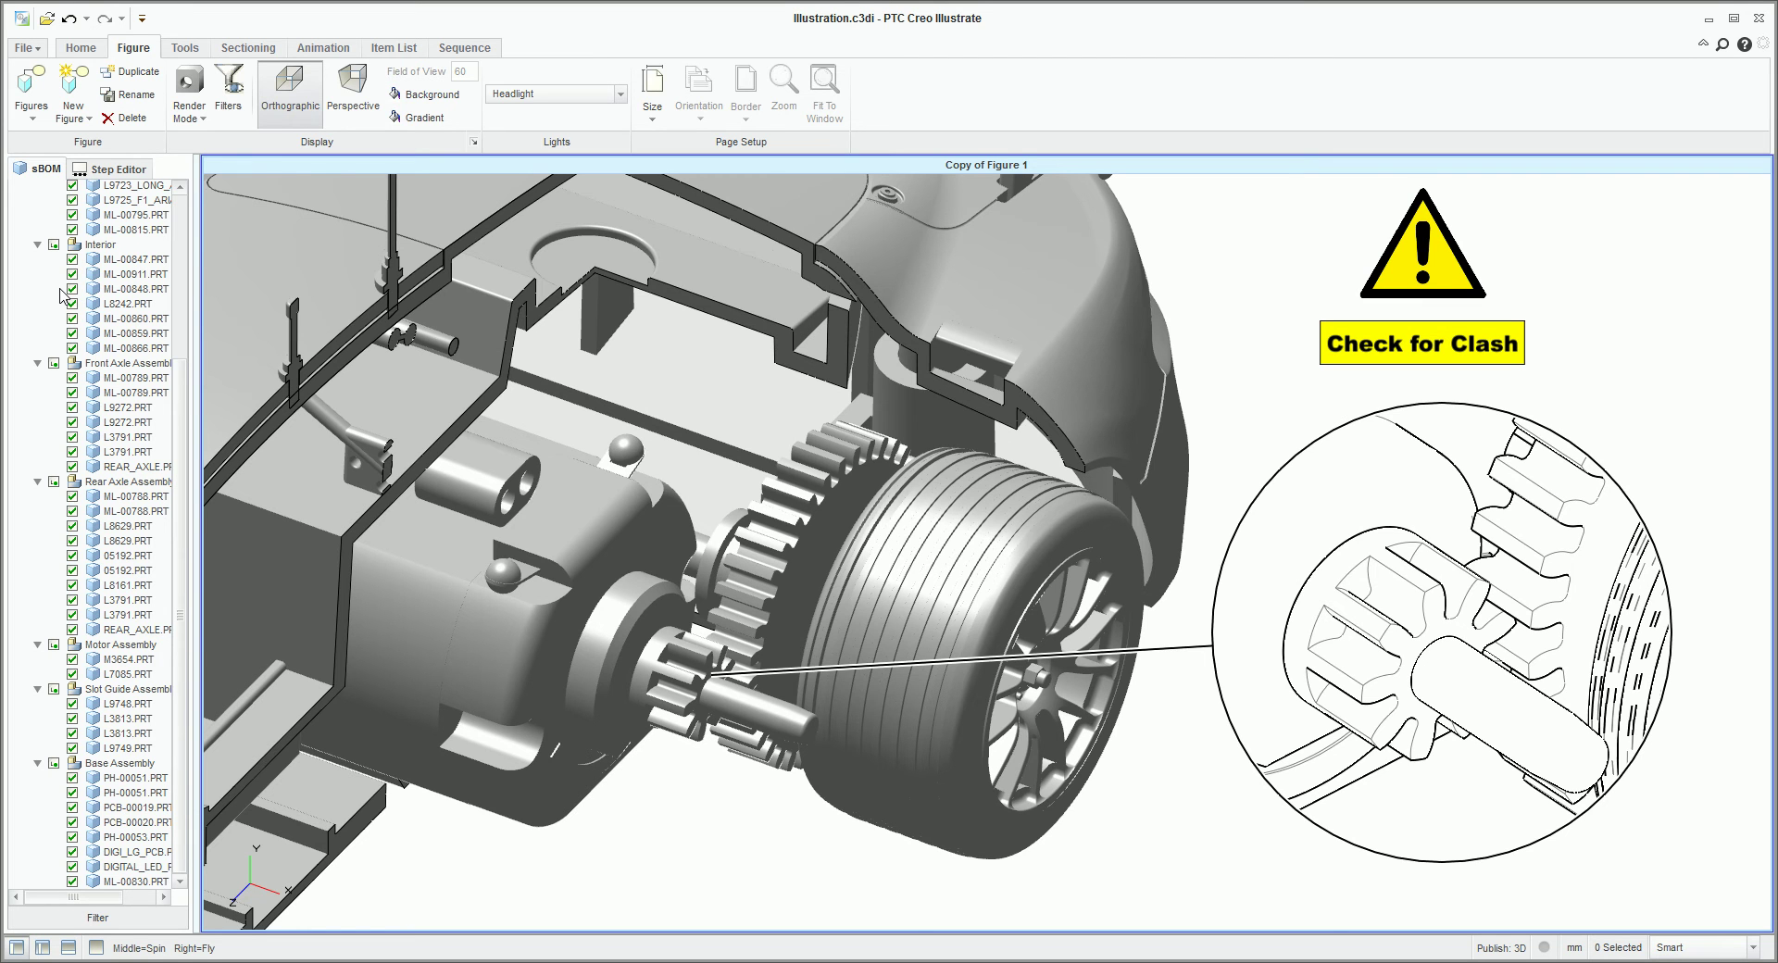
# Create a new 3D figure showing the complete car, with empty space around it for exploding.
pyautogui.click(70, 125)
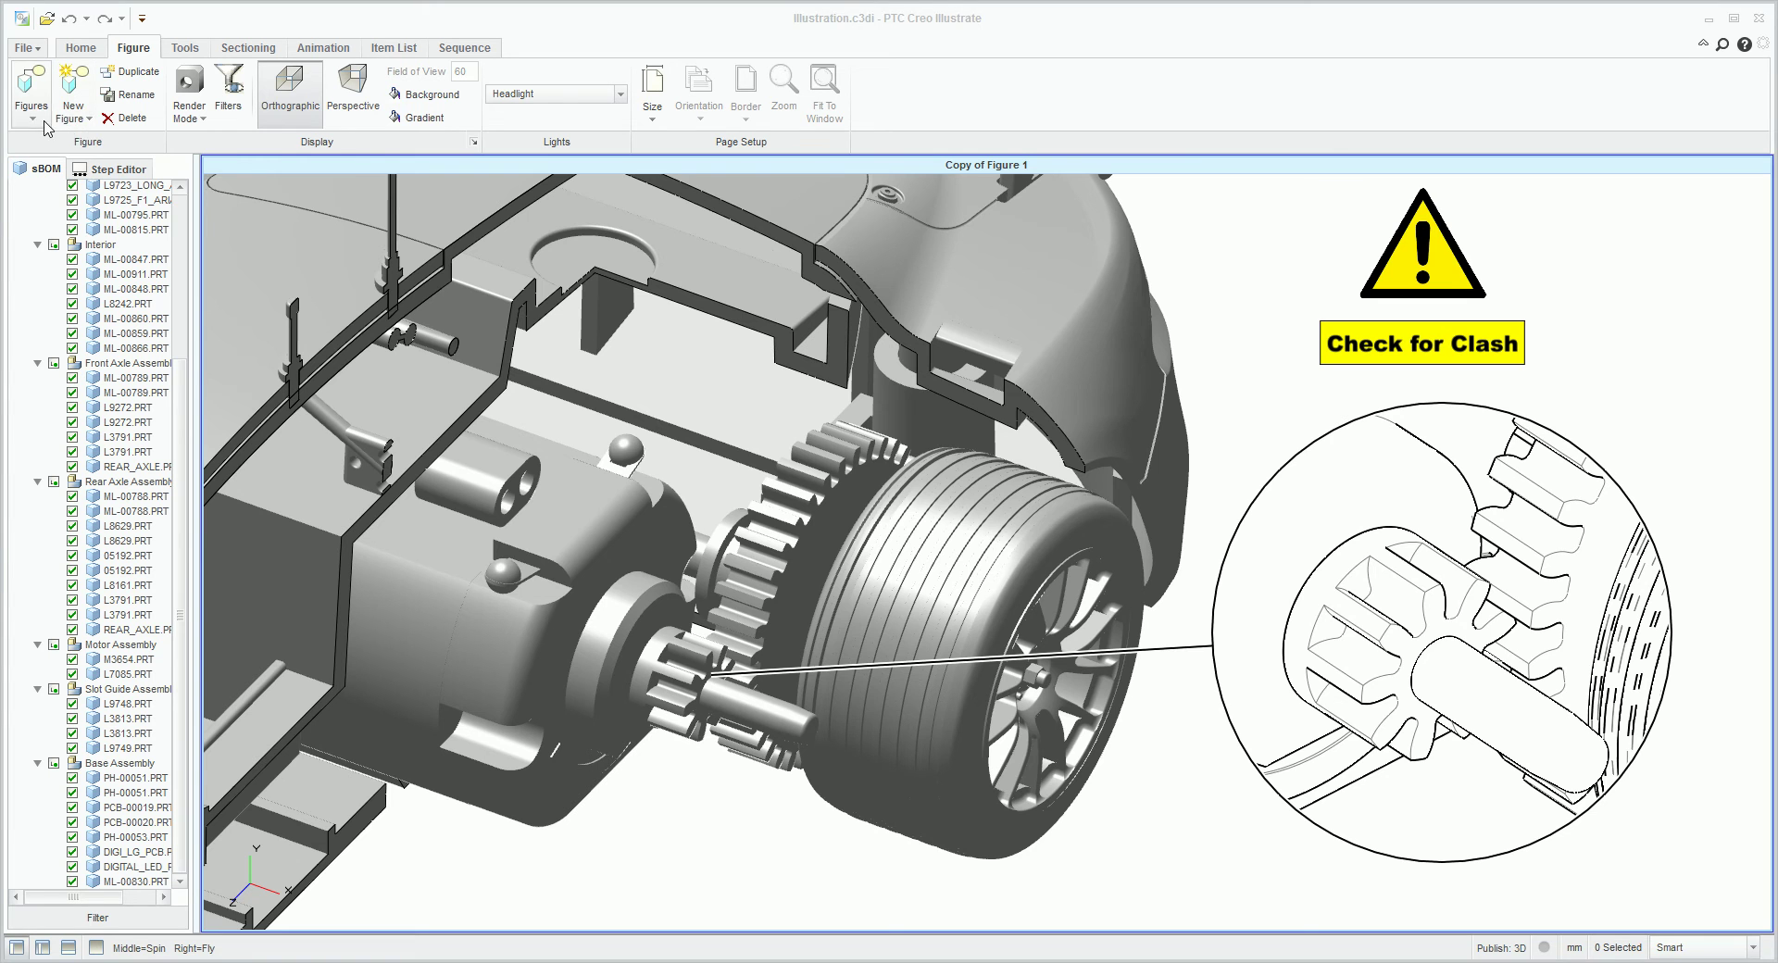
pyautogui.click(106, 175)
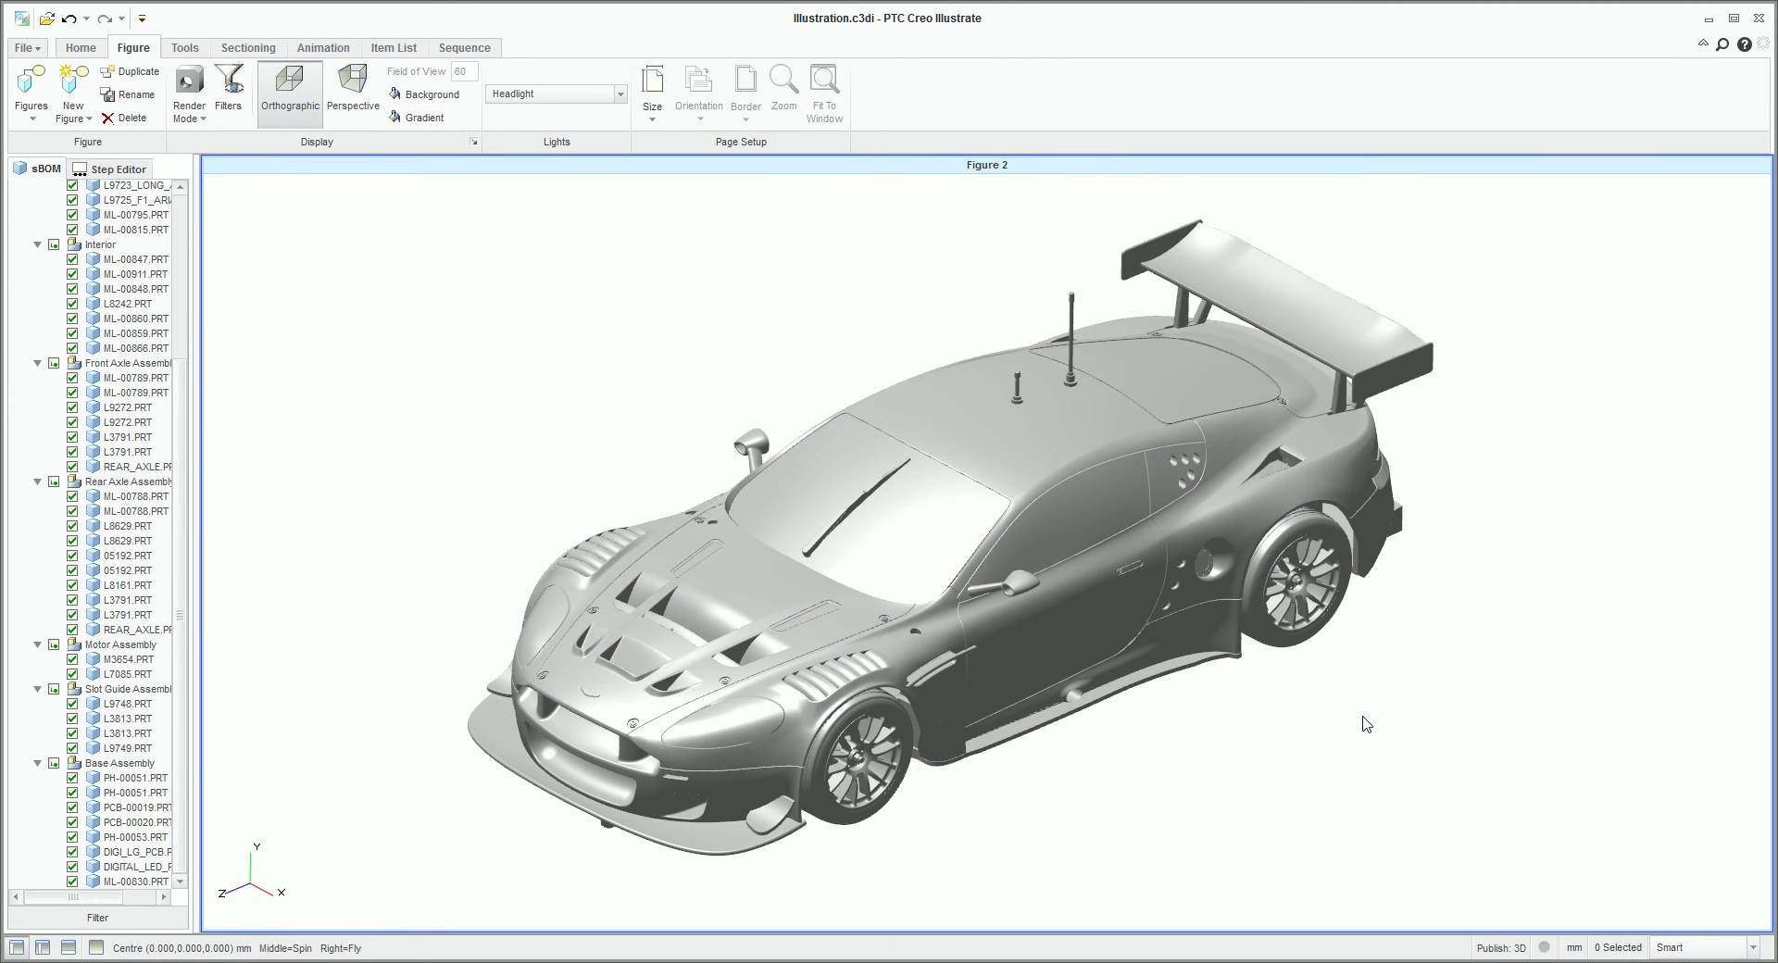
pyautogui.scroll(-5, 1287, 702)
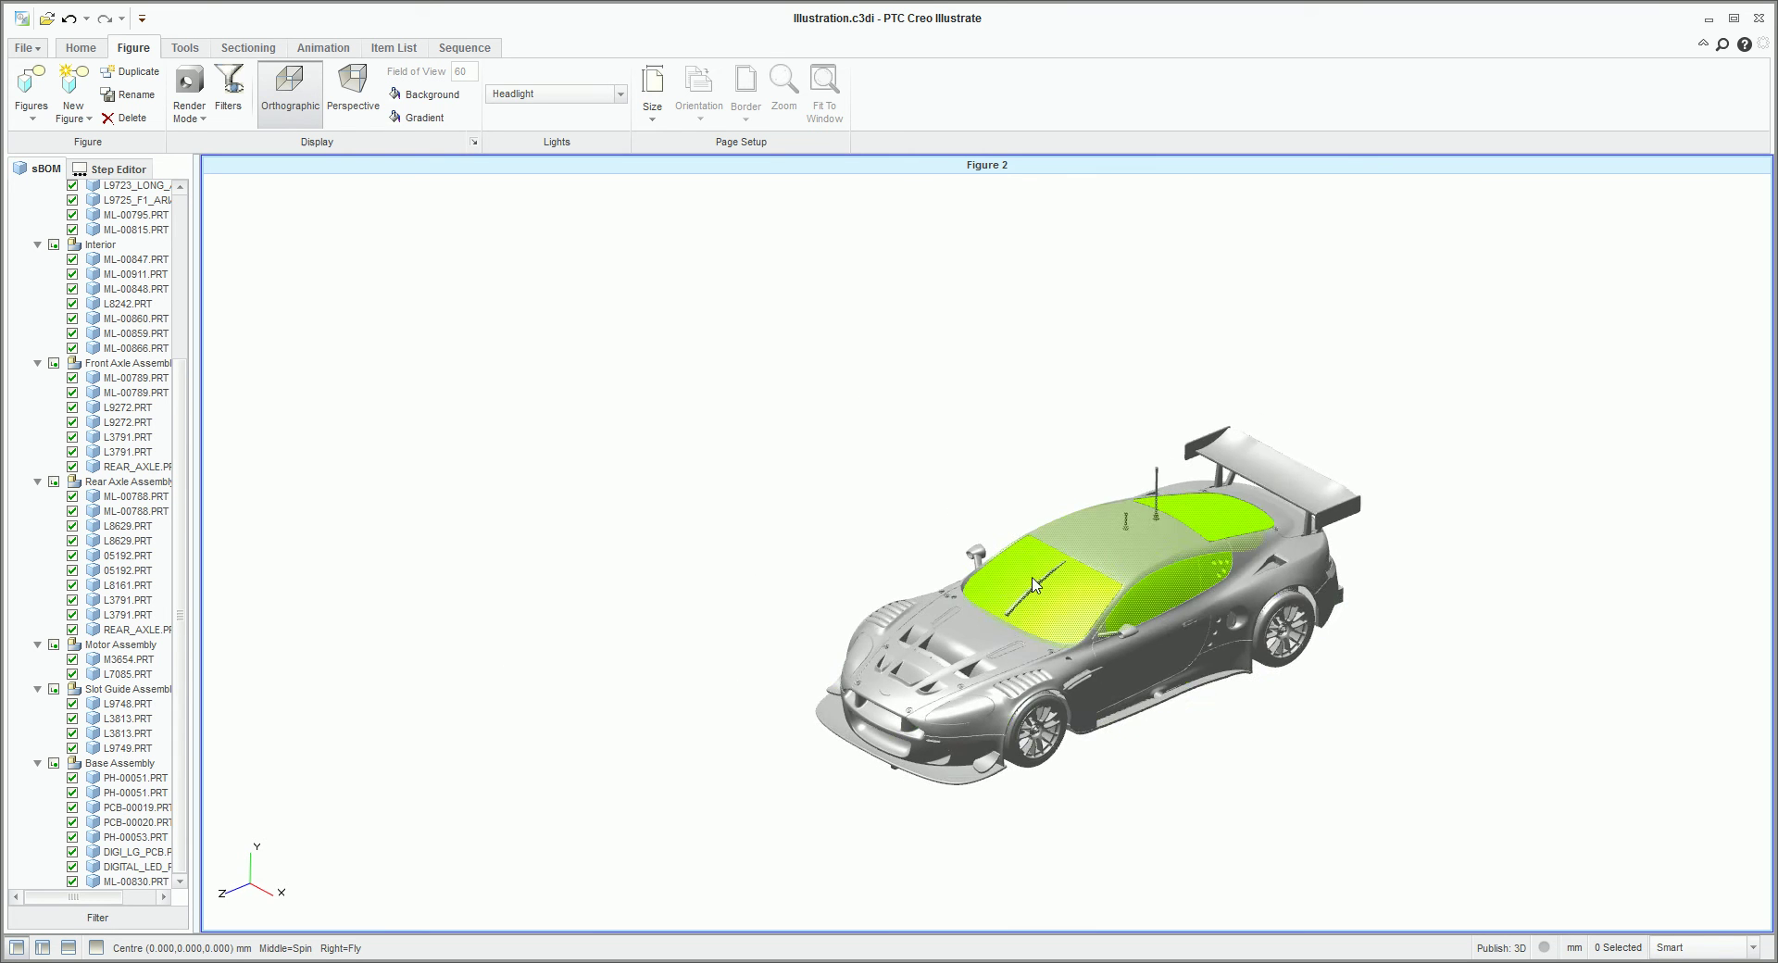
pyautogui.scroll(5, 111, 324)
# Collapse all seven assembly groups under the service items in the sBOM, from Top Shell to Base Assembly.
pyautogui.click(37, 217)
pyautogui.click(37, 232)
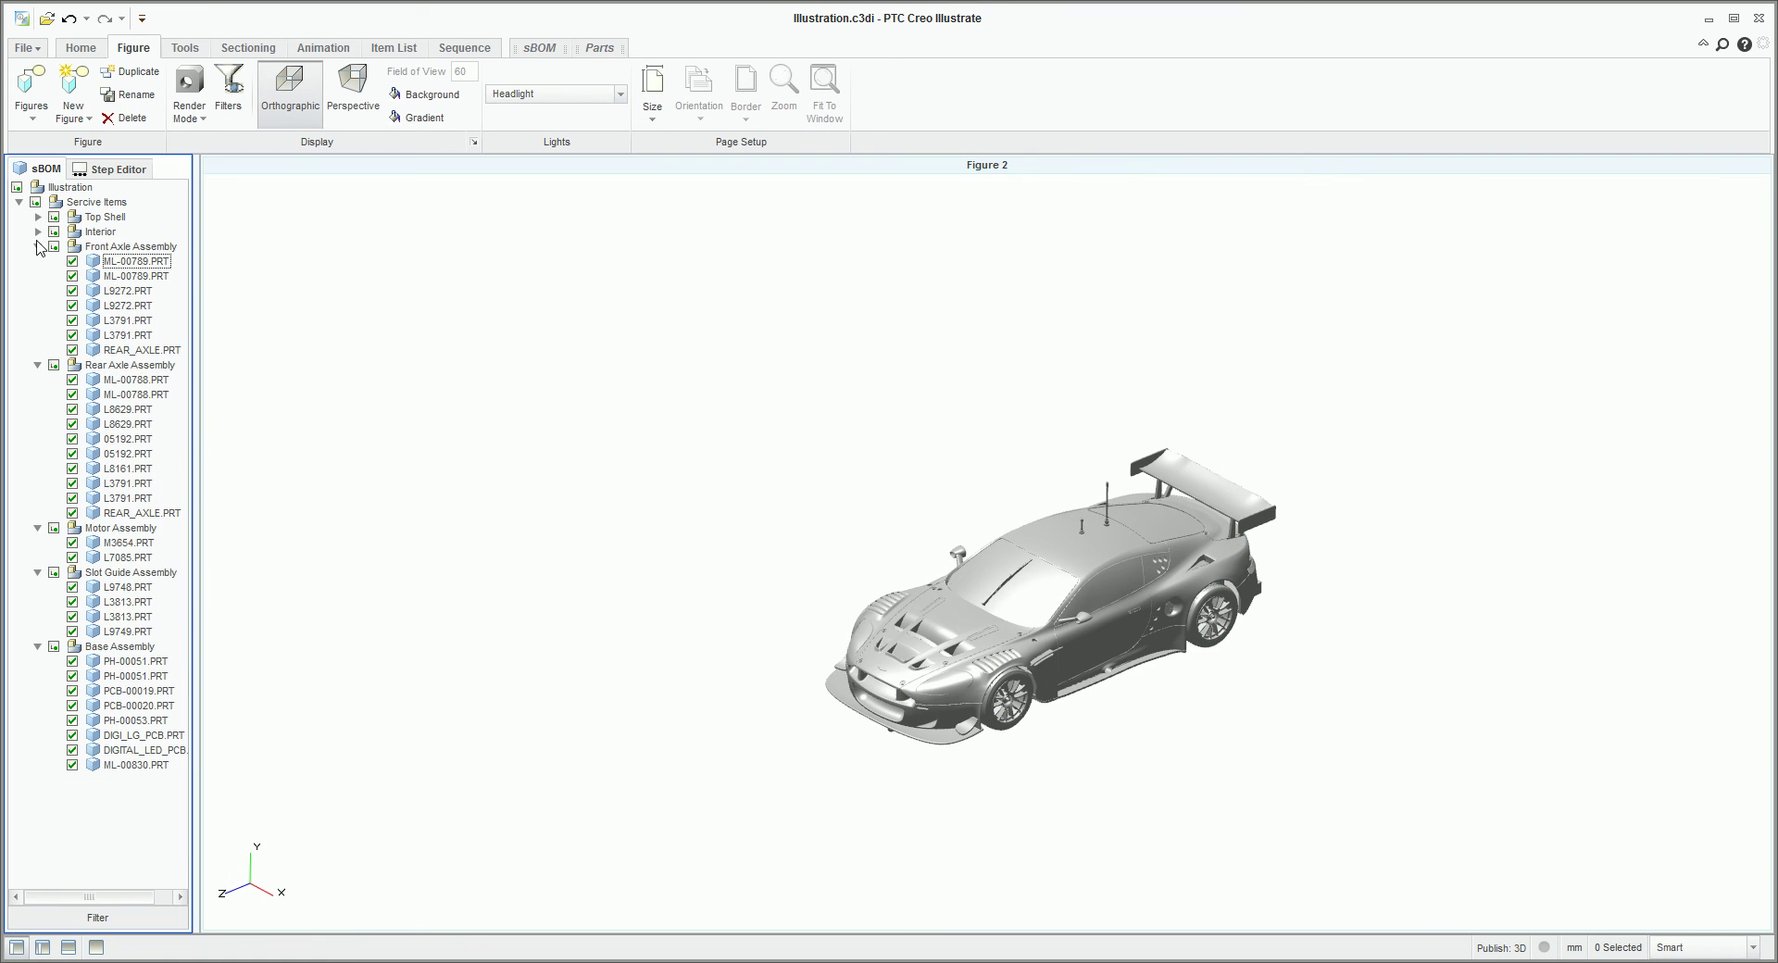
pyautogui.click(37, 246)
pyautogui.click(37, 261)
pyautogui.click(37, 276)
pyautogui.click(37, 291)
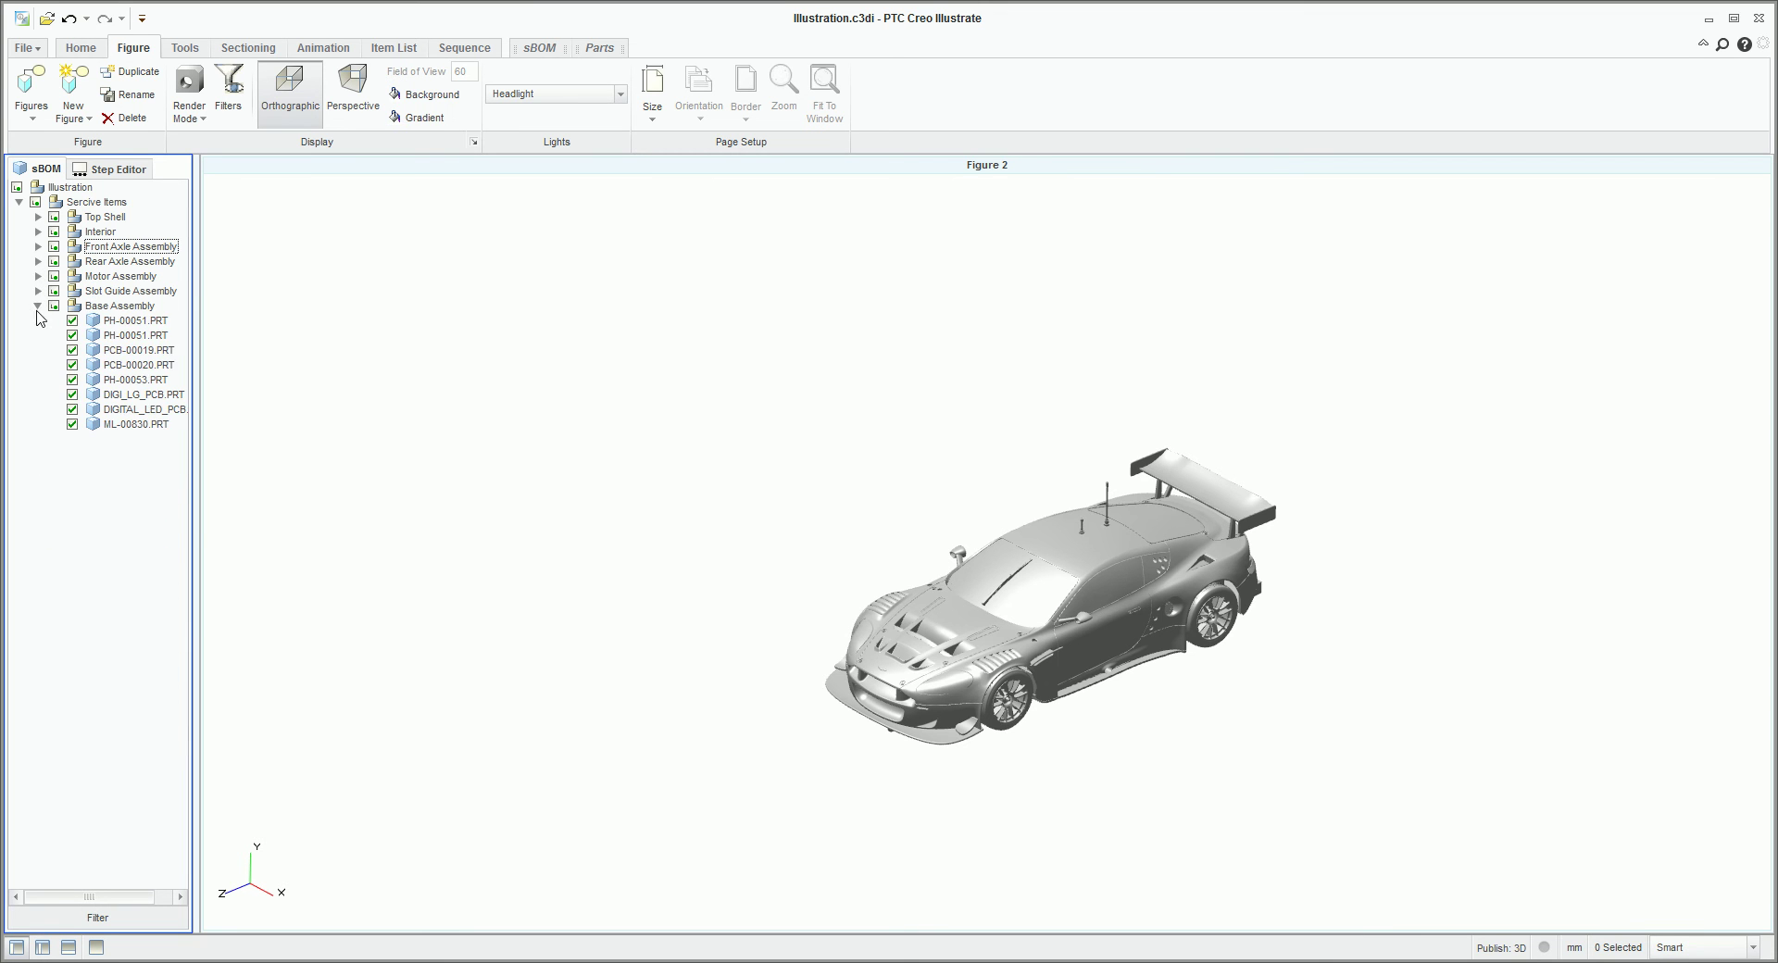
pyautogui.click(37, 306)
# Lift the Top Shell group off the chassis and move it forward, clear of the rest of the car.
pyautogui.click(105, 217)
pyautogui.moveTo(1047, 424); pyautogui.dragTo(1043, 237)
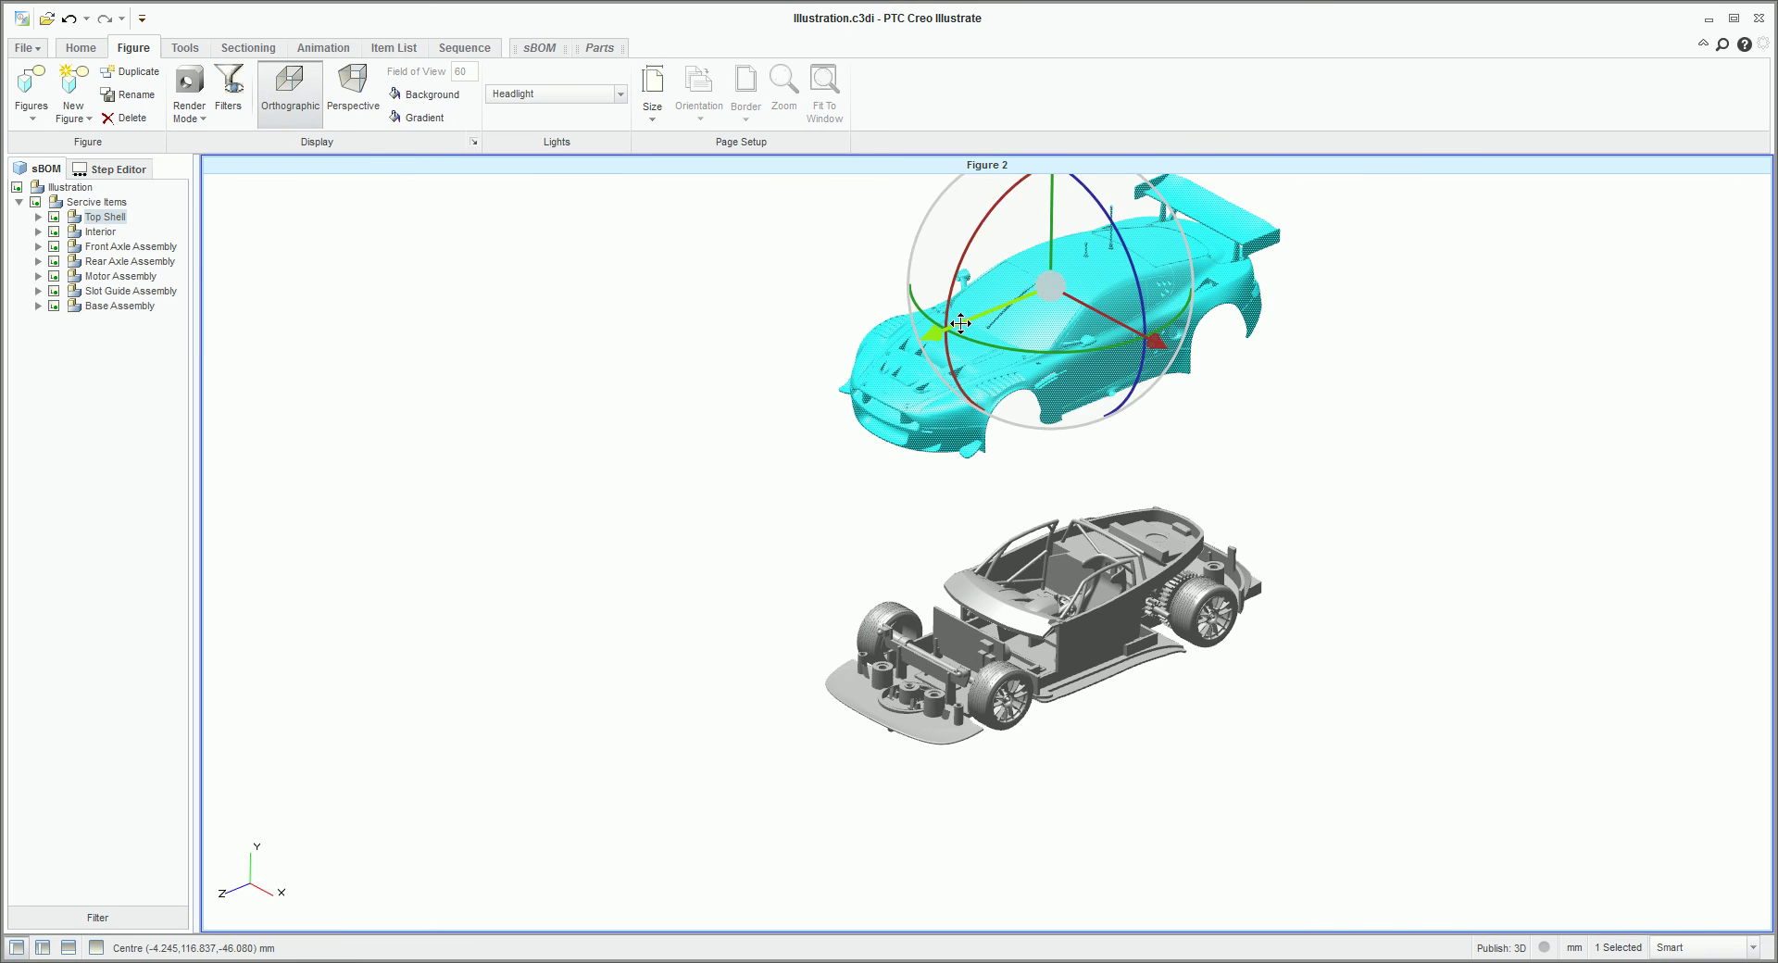
pyautogui.moveTo(858, 337); pyautogui.dragTo(481, 437)
pyautogui.click(500, 646)
# Pull both headlight covers forward, away from the front of the body shell.
pyautogui.scroll(2, 500, 646)
pyautogui.click(471, 514)
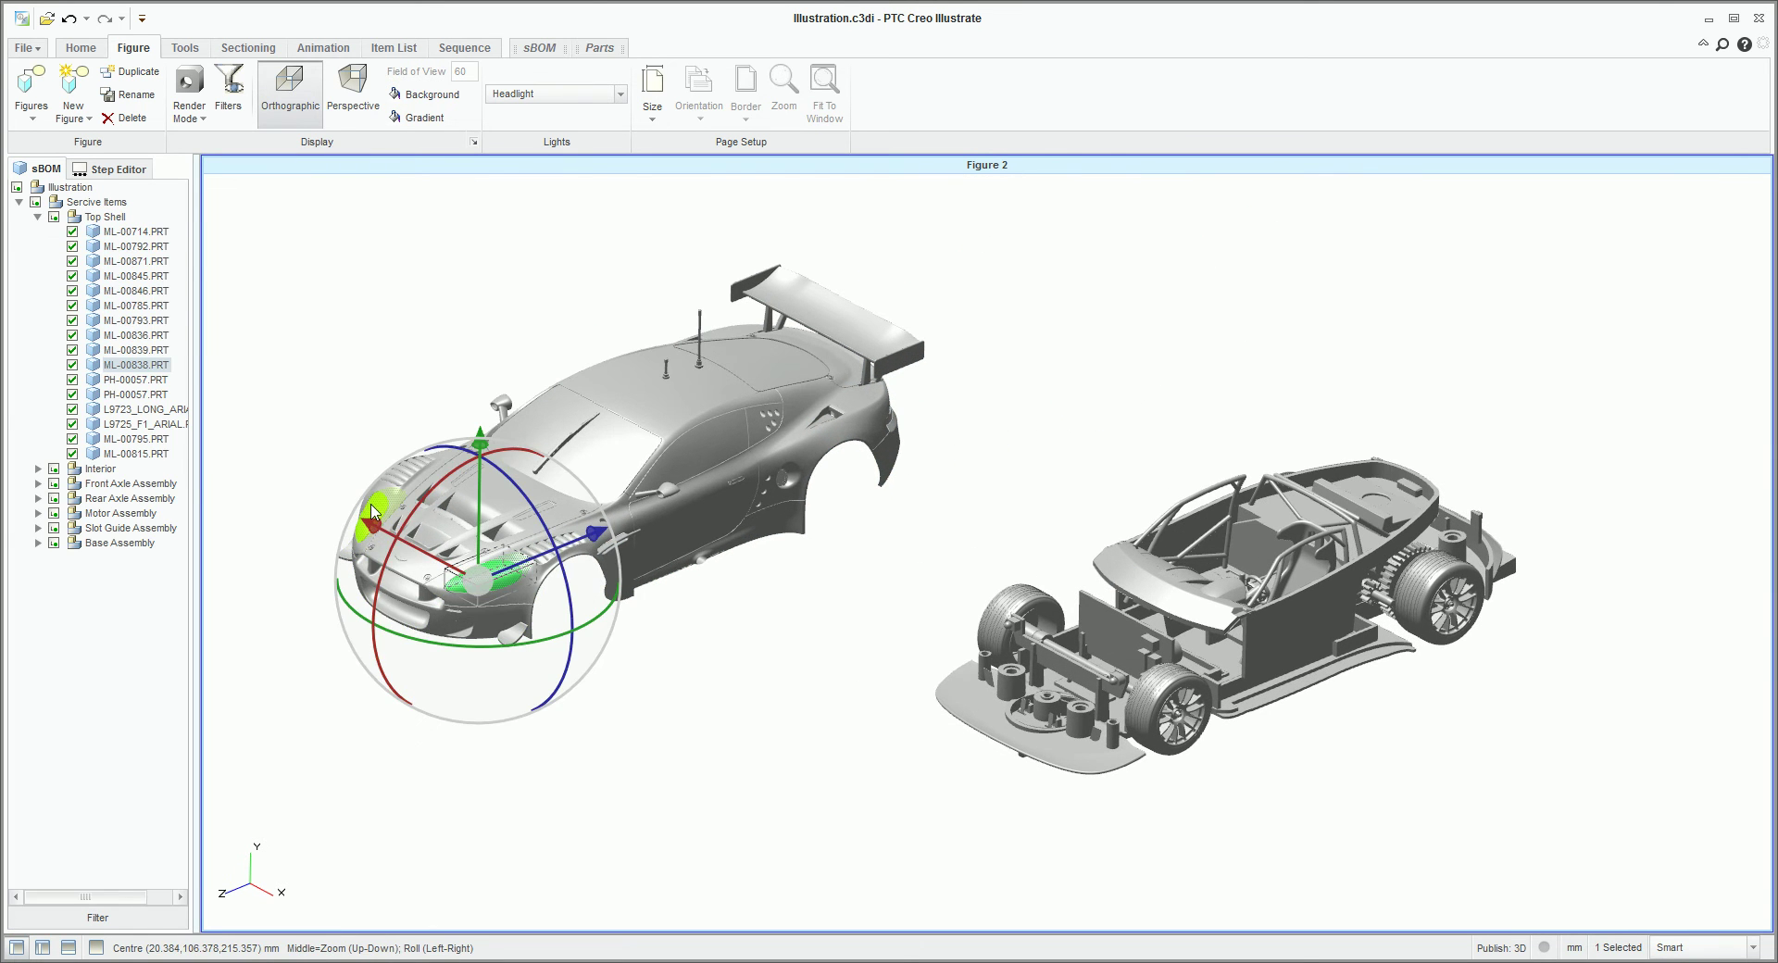
pyautogui.keyDown('ctrl'); pyautogui.click(387, 583); pyautogui.keyUp('ctrl')
pyautogui.moveTo(375, 564); pyautogui.dragTo(222, 621)
# Move the front bumper ML-00815.PRT and the plate behind it down below the body shell, spaced apart.
pyautogui.click(478, 630)
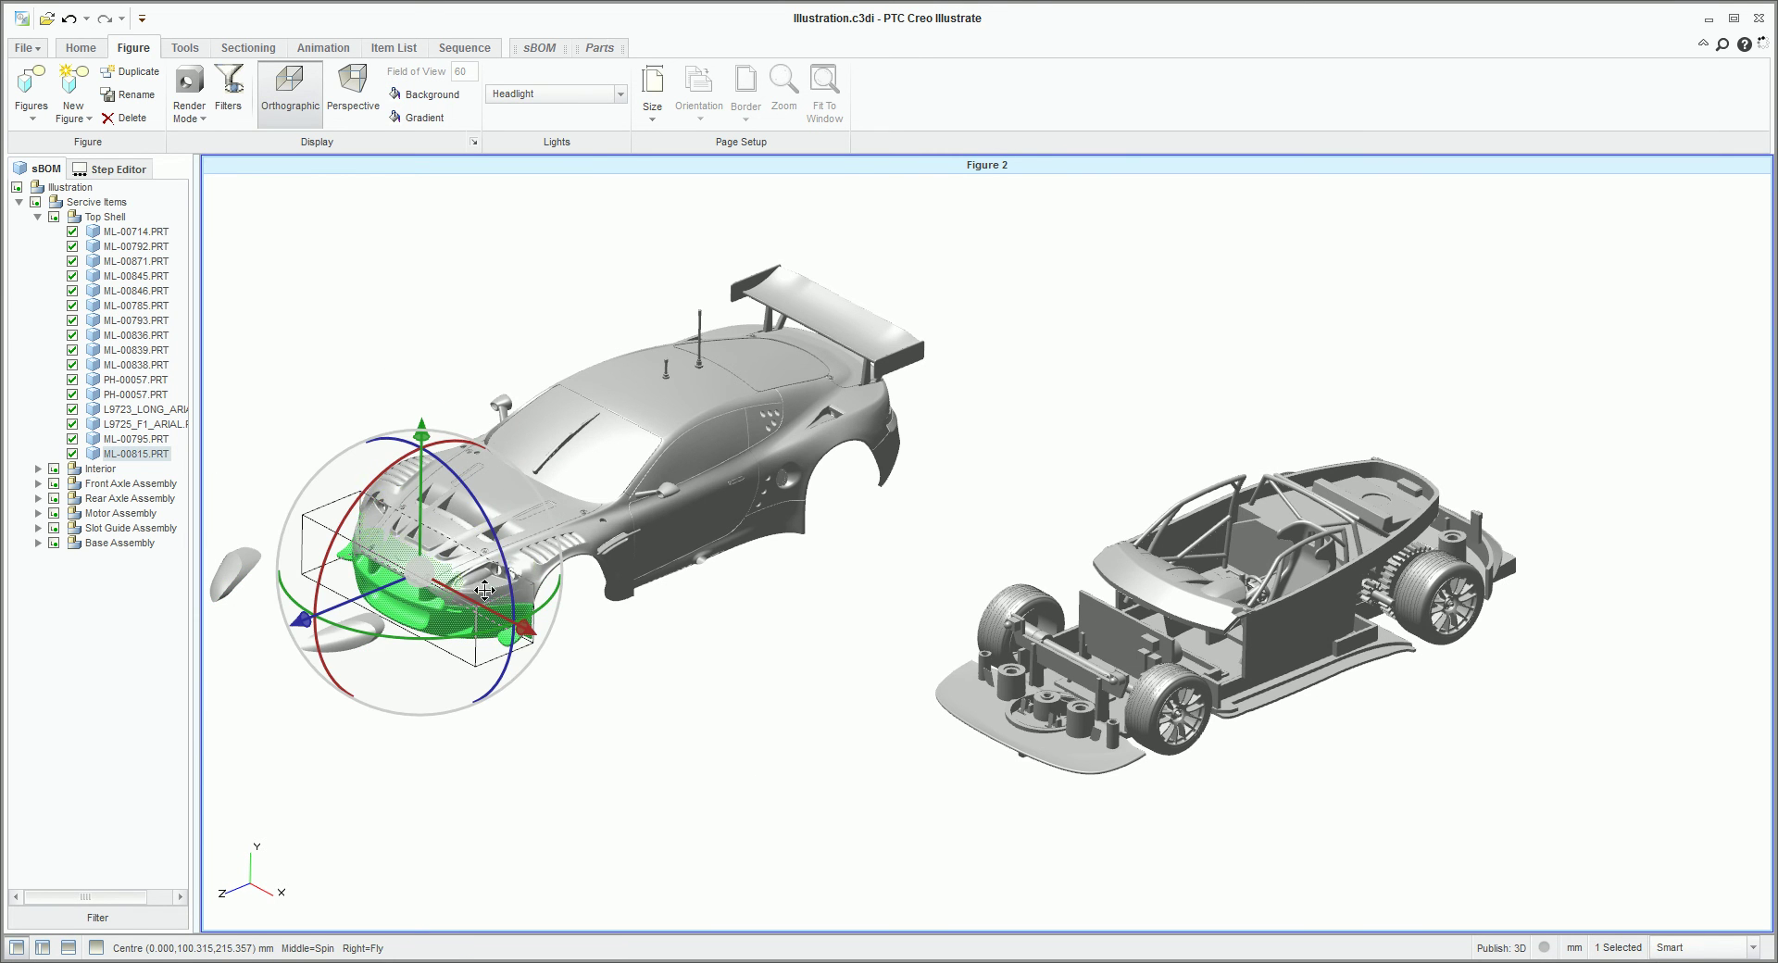
pyautogui.keyDown('ctrl'); pyautogui.click(435, 546); pyautogui.keyUp('ctrl')
pyautogui.moveTo(422, 501); pyautogui.dragTo(419, 758)
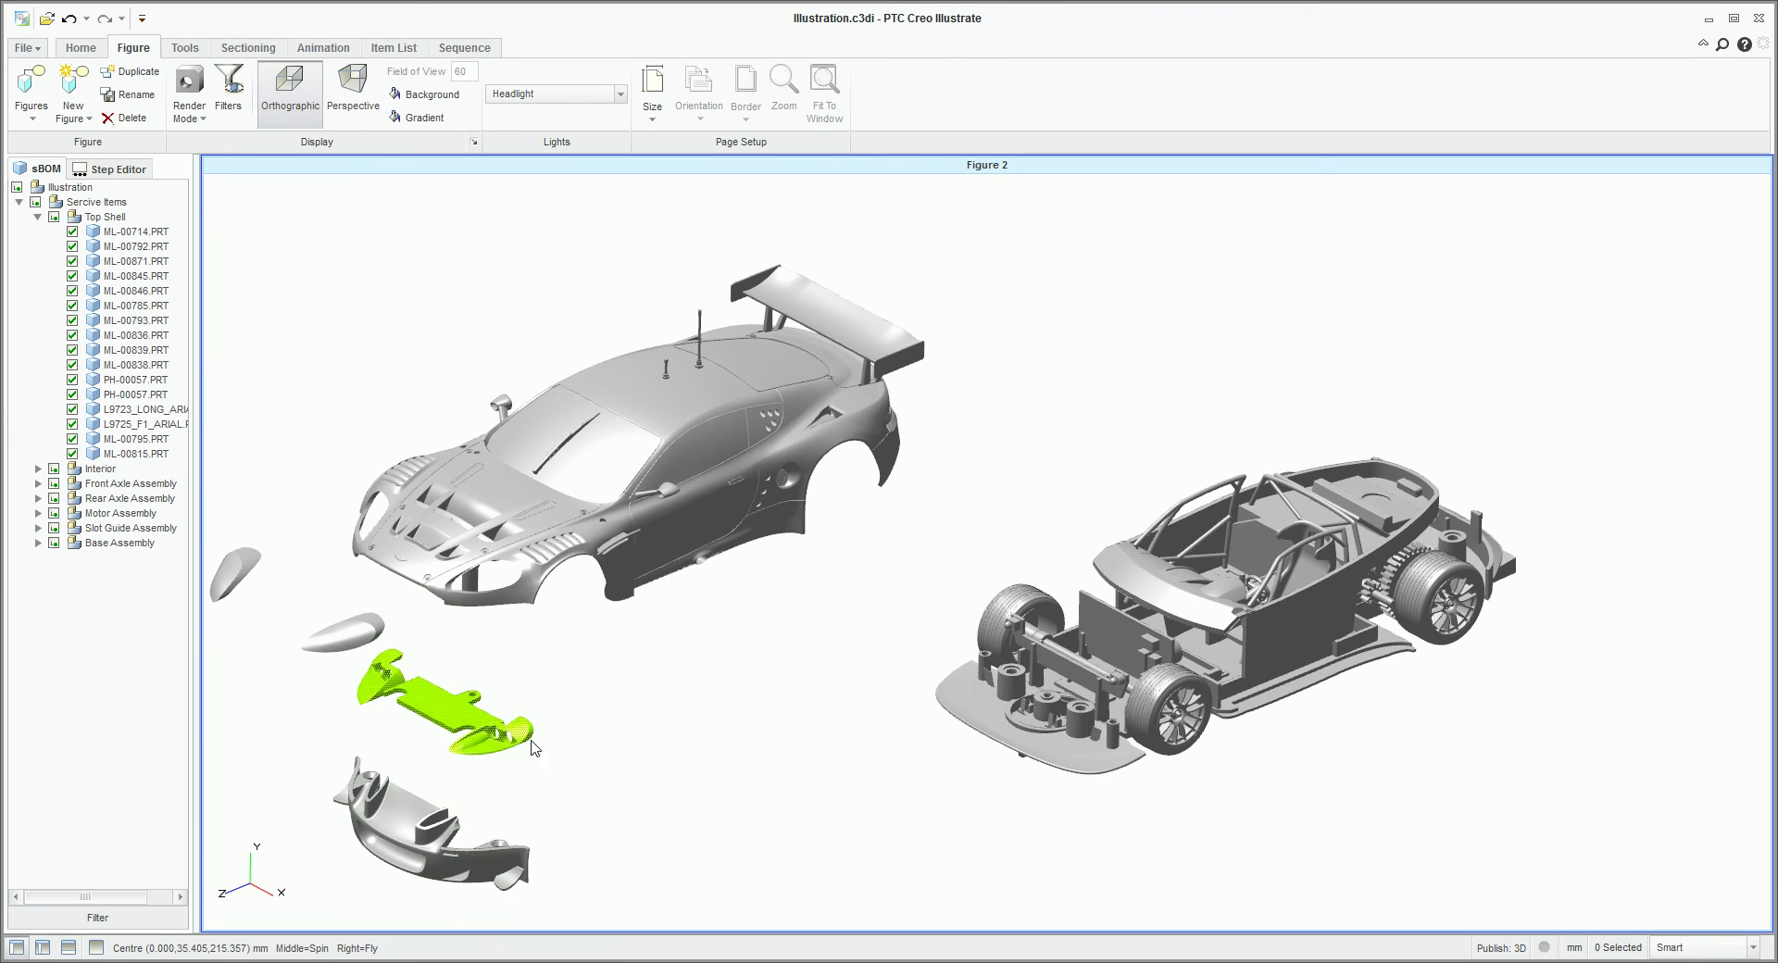
# Move the window glass part ML-00792.PRT straight down out of the body shell.
pyautogui.click(695, 460)
pyautogui.moveTo(670, 342); pyautogui.dragTo(684, 566)
pyautogui.click(747, 792)
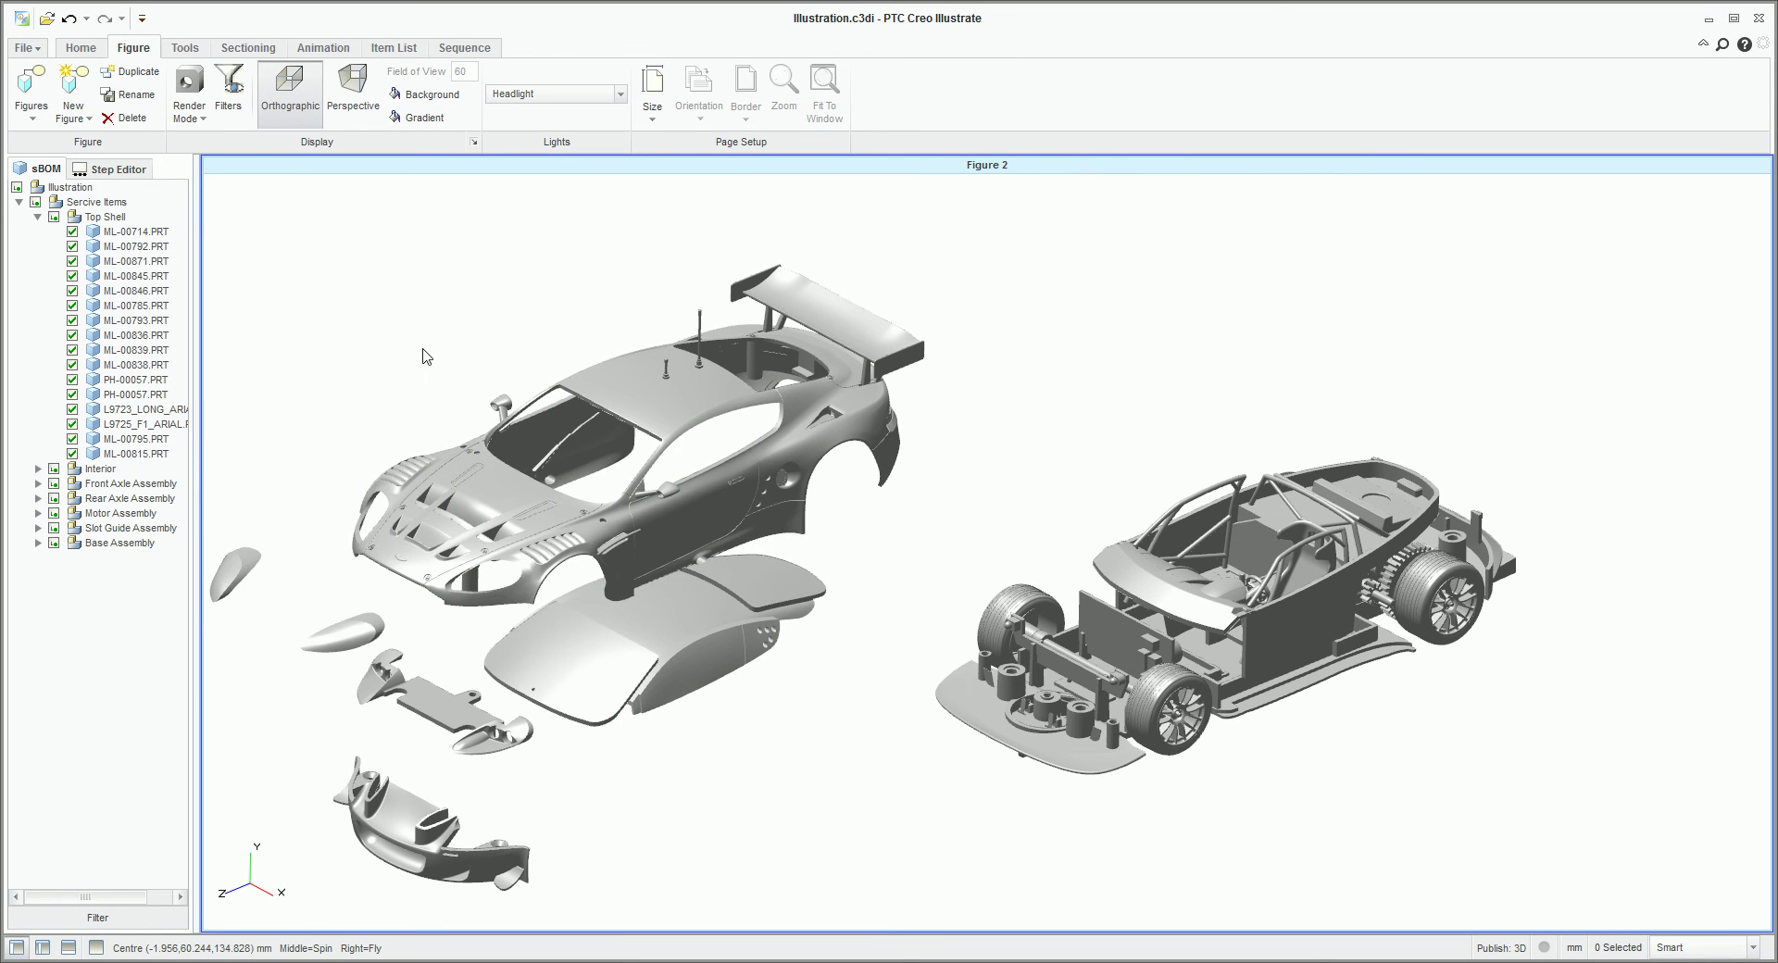
# Raise the whole exploded Top Shell group, then lower the window glass slightly beneath the body.
pyautogui.click(93, 216)
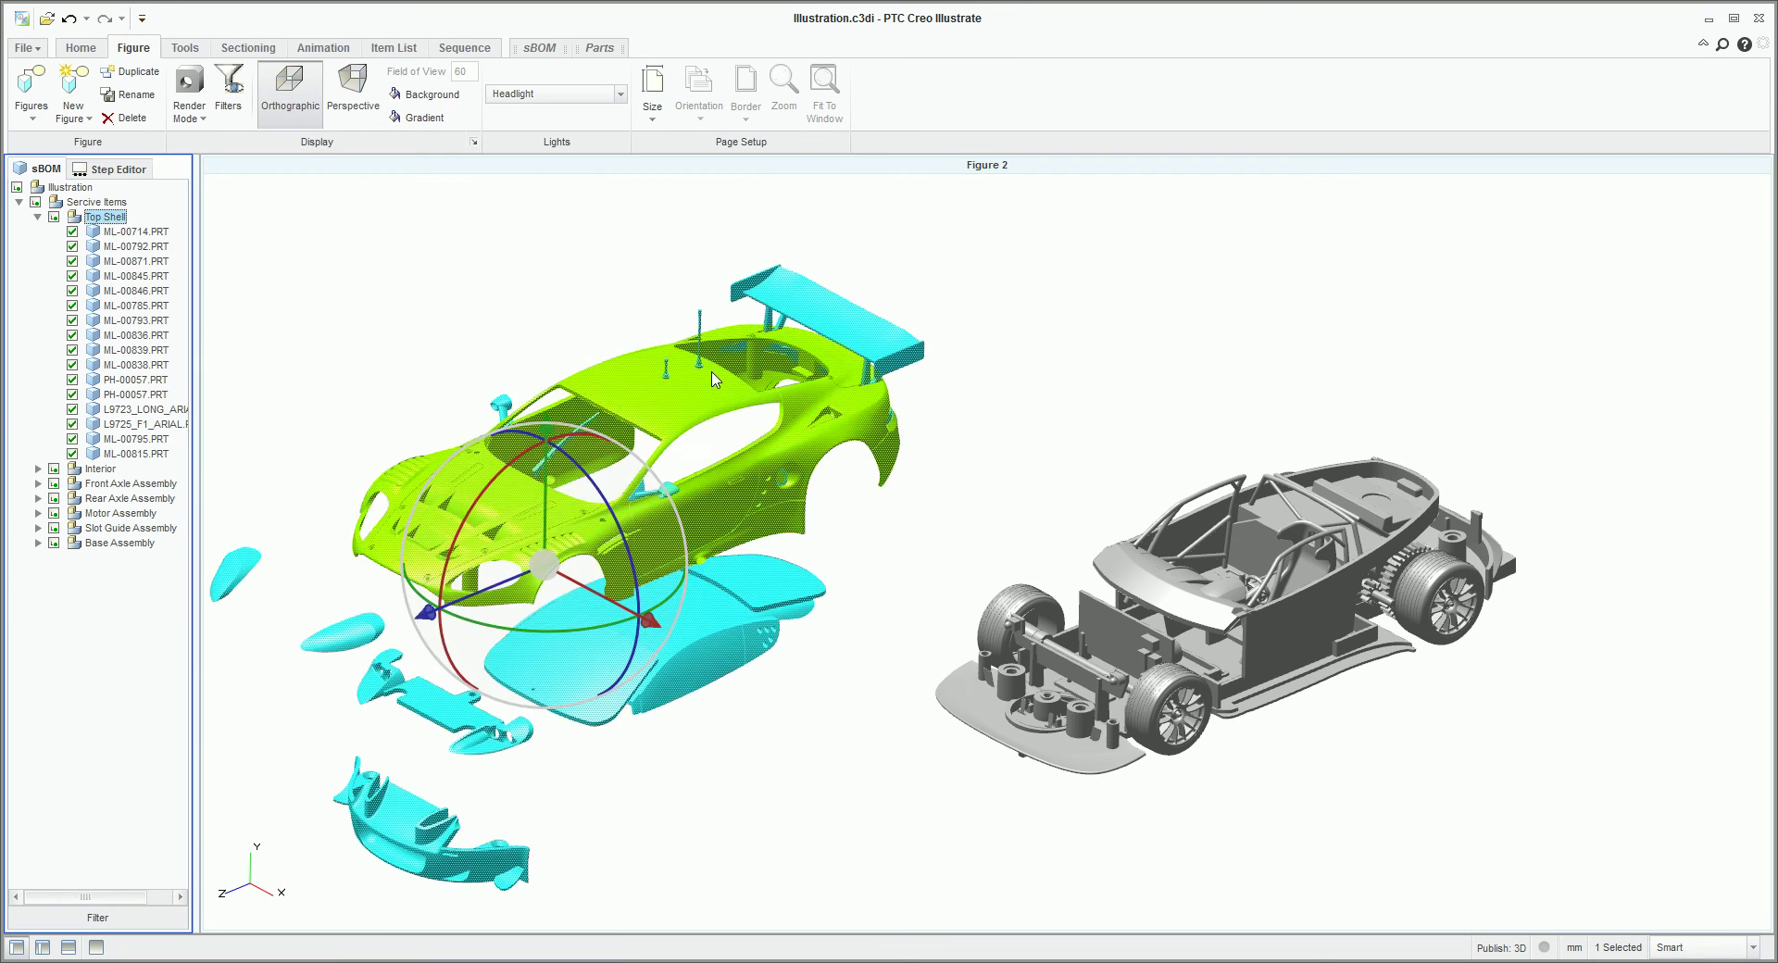
pyautogui.moveTo(547, 490); pyautogui.dragTo(548, 320)
pyautogui.click(643, 412)
pyautogui.moveTo(669, 389)
pyautogui.mouseDown()
pyautogui.moveTo(667, 511)
pyautogui.moveTo(668, 412)
pyautogui.mouseUp()
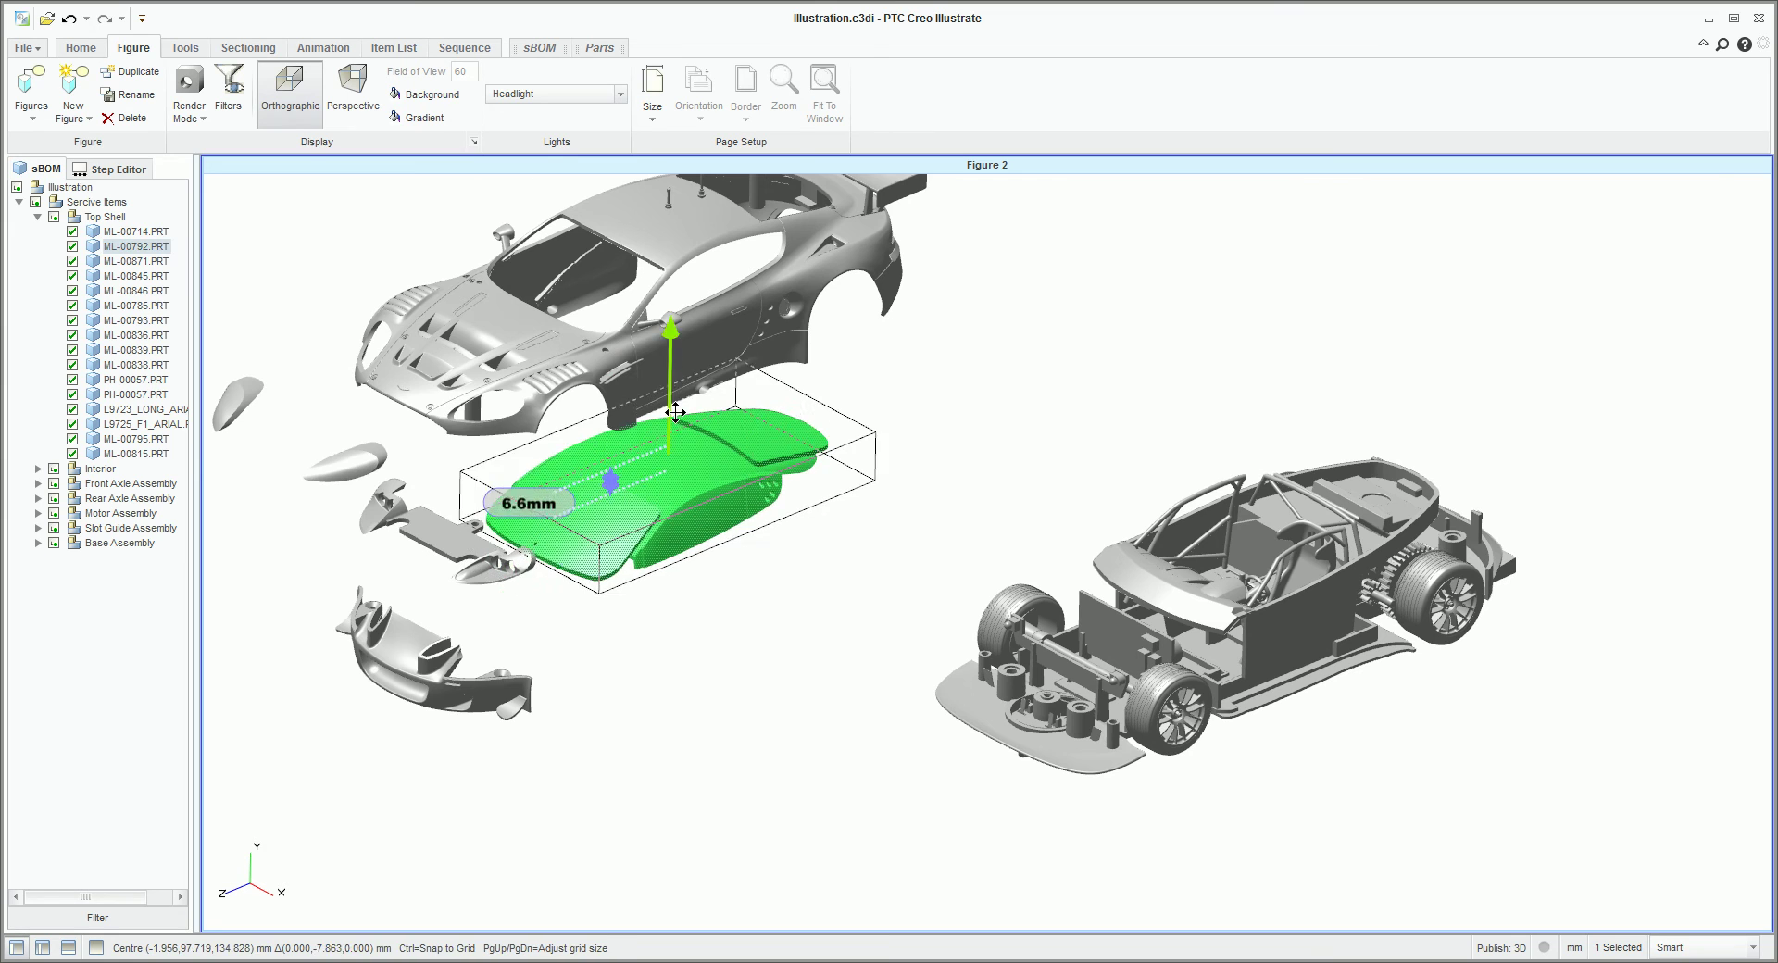
# Reposition the front bumper and its plate together, and pull the slot guide about 79 mm down below the base.
pyautogui.click(435, 533)
pyautogui.keyDown('ctrl'); pyautogui.click(443, 600); pyautogui.keyUp('ctrl')
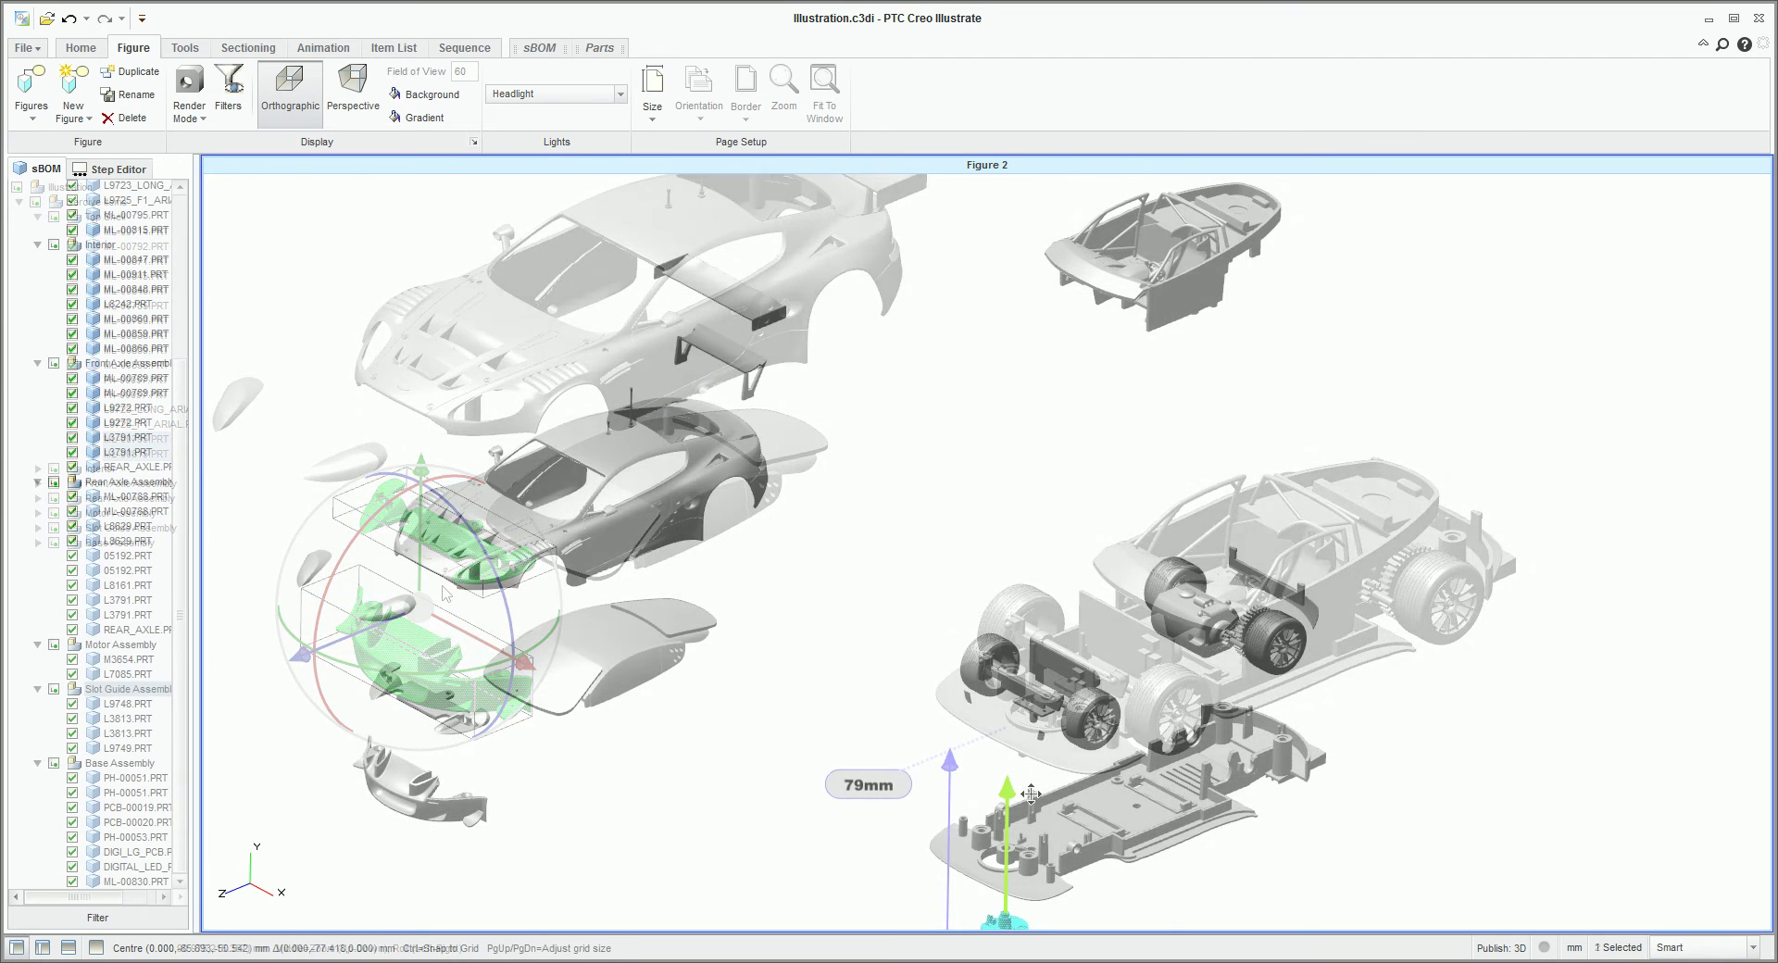
pyautogui.moveTo(1031, 793); pyautogui.dragTo(1031, 796)
pyautogui.click(1104, 559)
# Move the motor M3654.PRT and its pinion L7085.PRT together out of the rear axle, forward and clear of the wheels.
pyautogui.scroll(5, 1092, 759)
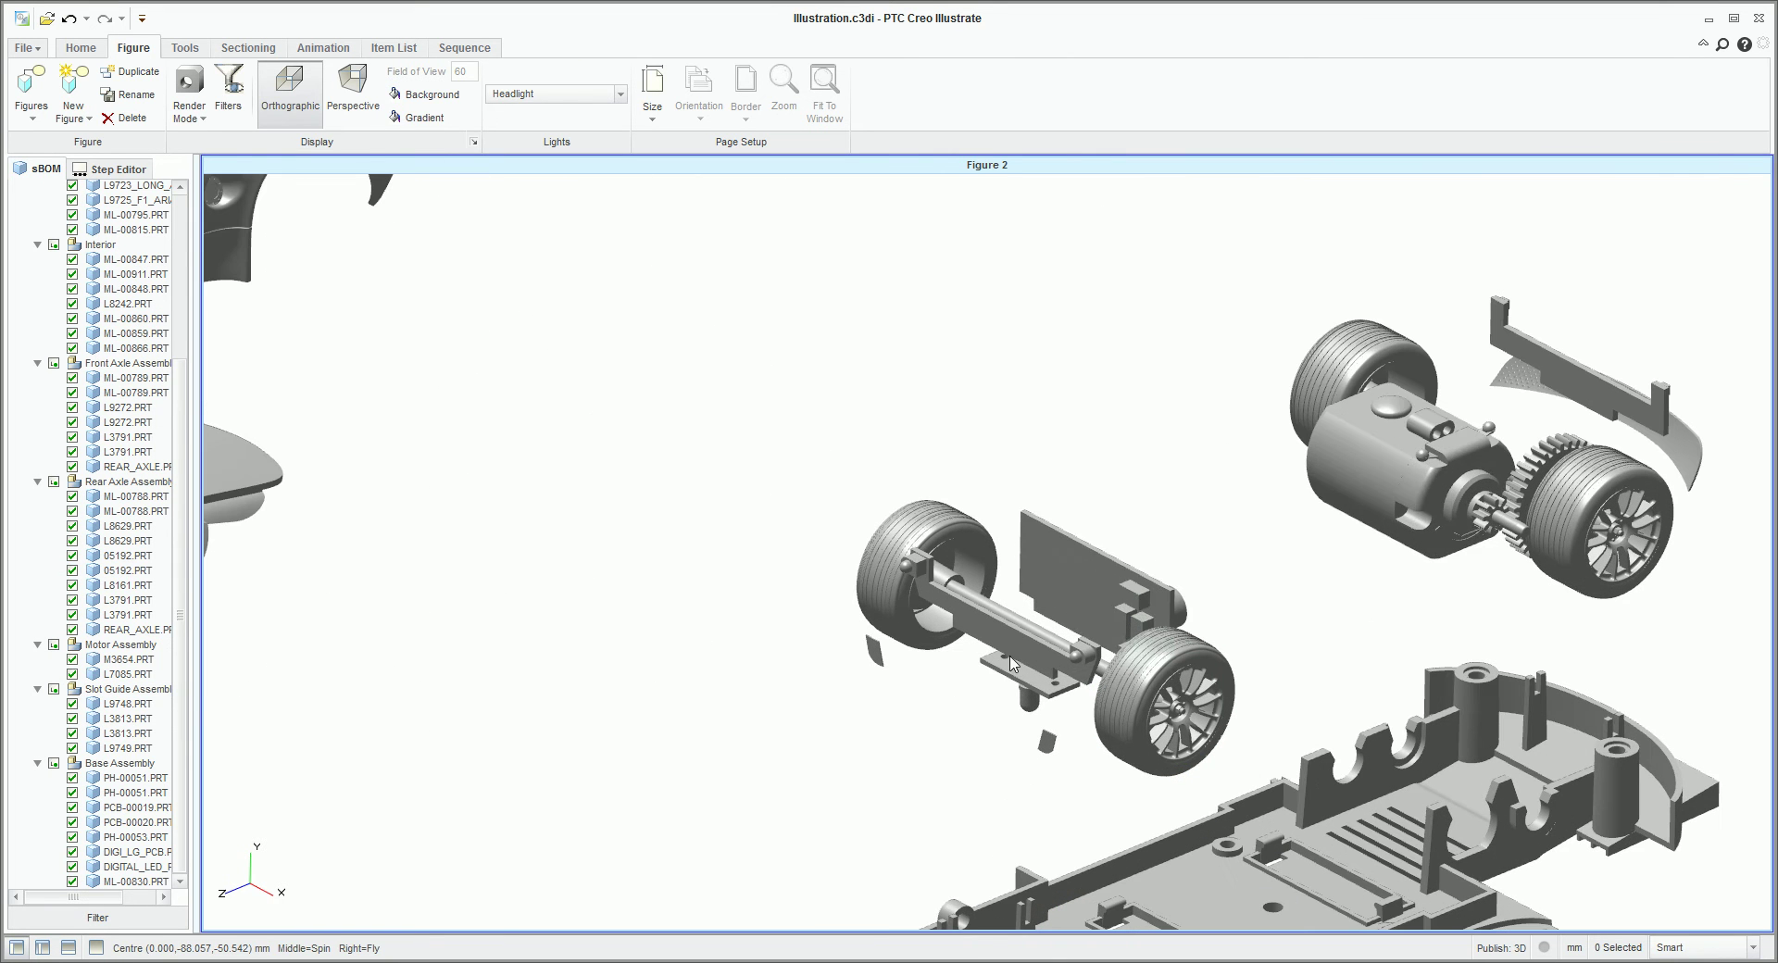
pyautogui.click(1434, 488)
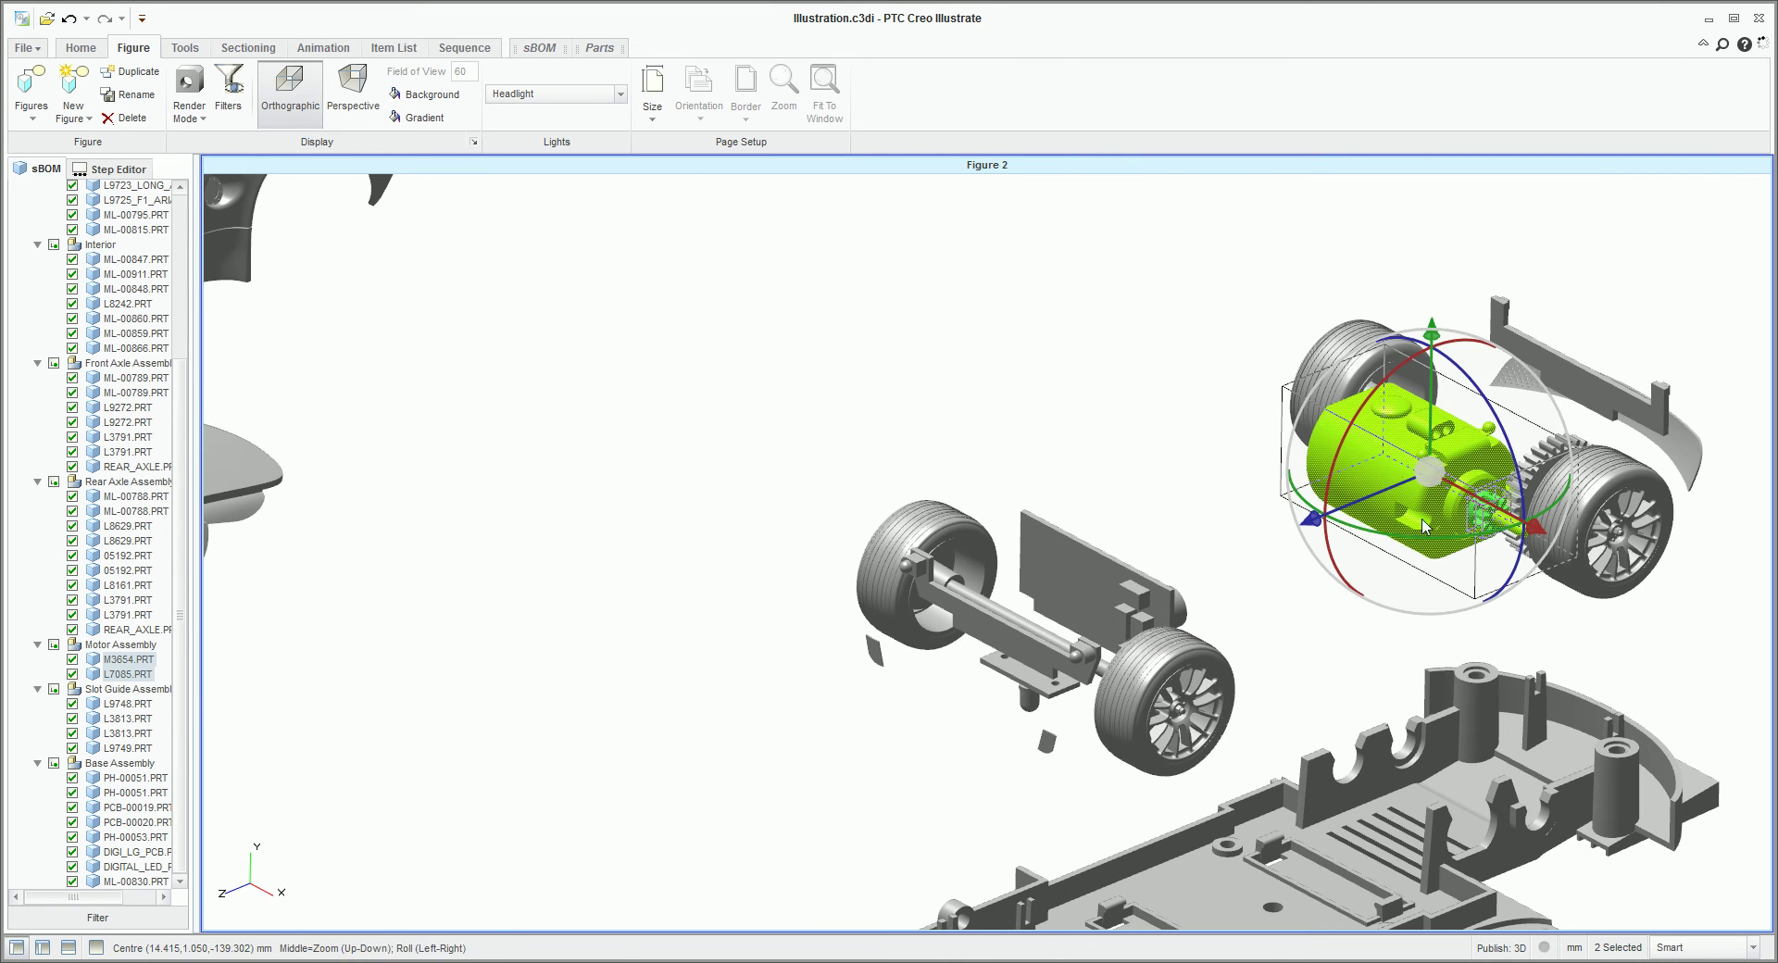
pyautogui.moveTo(1434, 488); pyautogui.dragTo(506, 320)
# Explode the far rear wheel along its axle, separating the tyre, the rim and the washer from the shaft.
pyautogui.click(1338, 389)
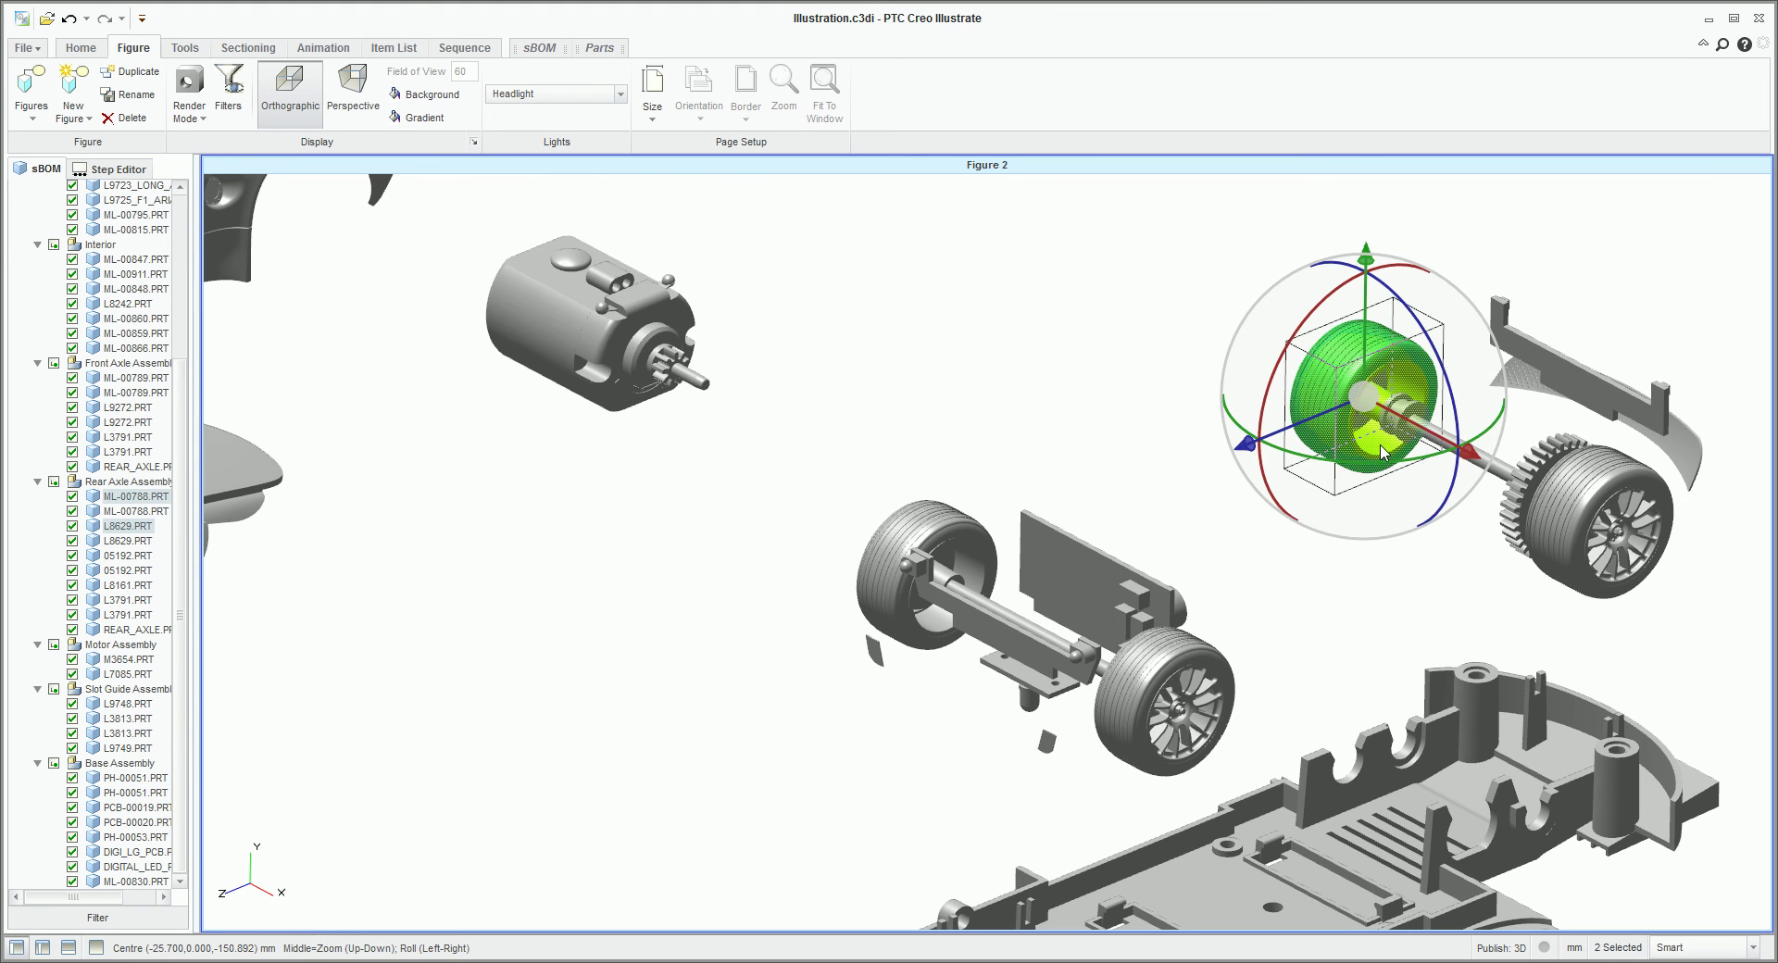
pyautogui.moveTo(1428, 432); pyautogui.dragTo(1105, 270)
pyautogui.keyDown('ctrl'); pyautogui.click(1373, 426); pyautogui.keyUp('ctrl')
pyautogui.keyDown('ctrl'); pyautogui.click(1290, 389); pyautogui.keyUp('ctrl')
pyautogui.keyDown('ctrl'); pyautogui.click(1285, 357); pyautogui.keyUp('ctrl')
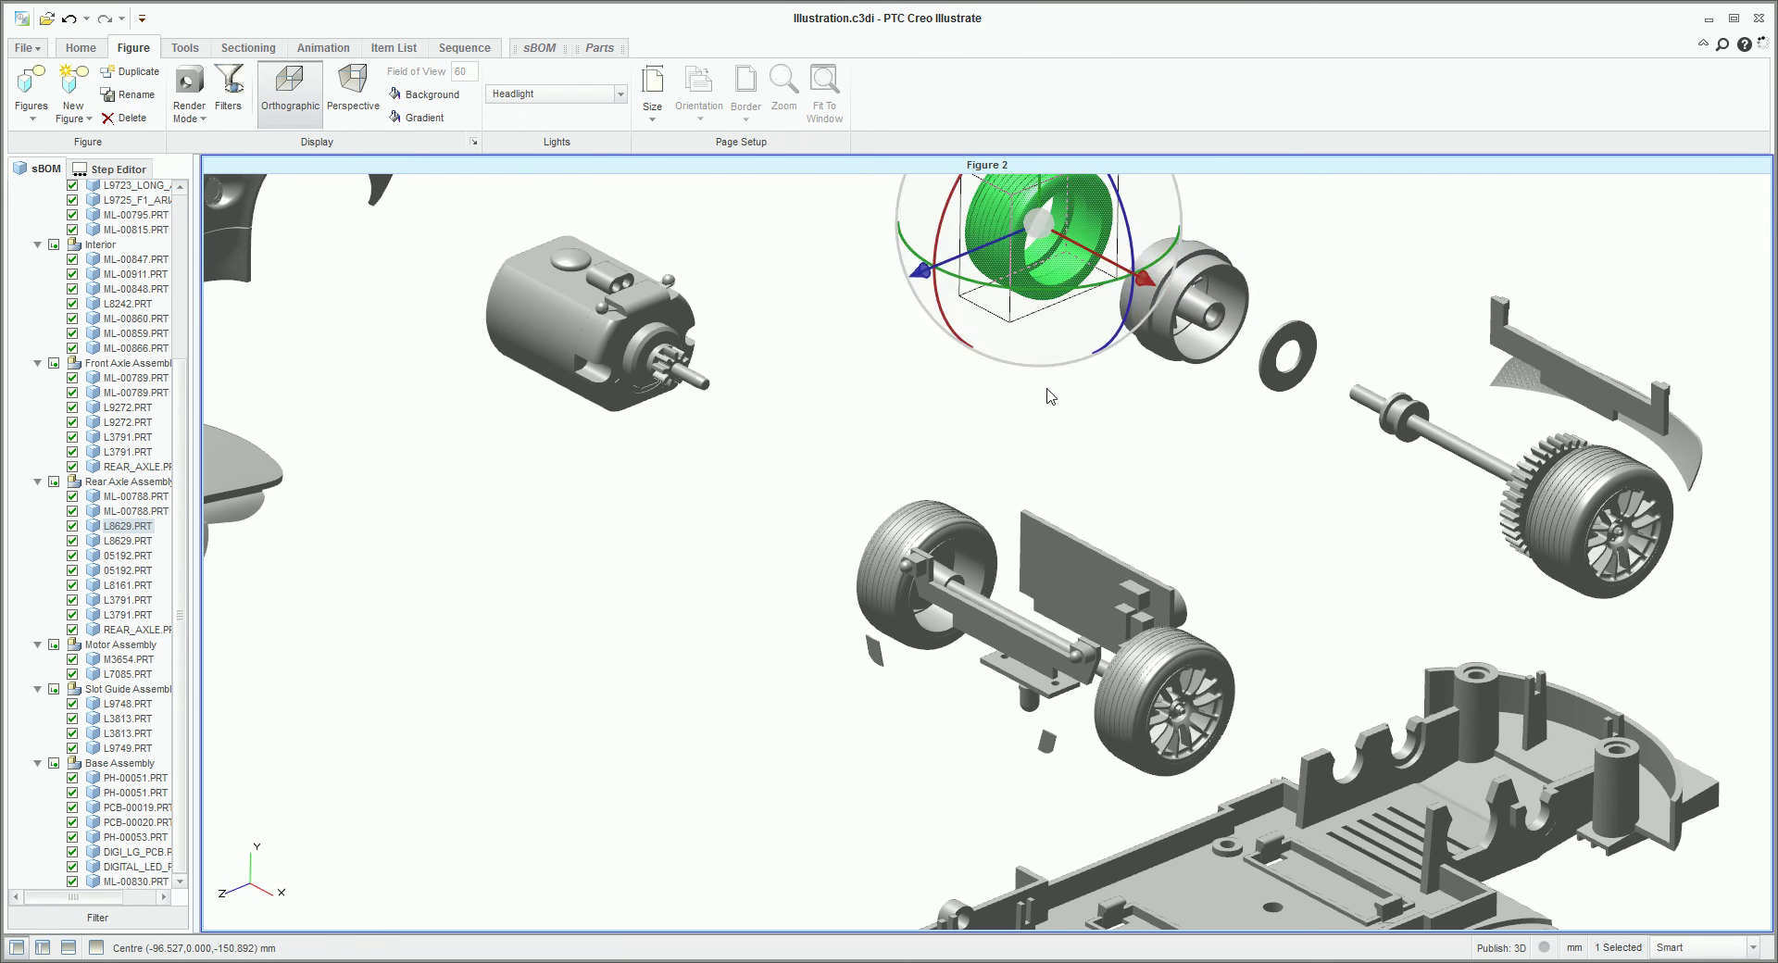
pyautogui.click(1084, 426)
# Annotate the exploded parts with item-number callouts in the No Outline style, starting at the front of the car.
pyautogui.scroll(-3, 1414, 685)
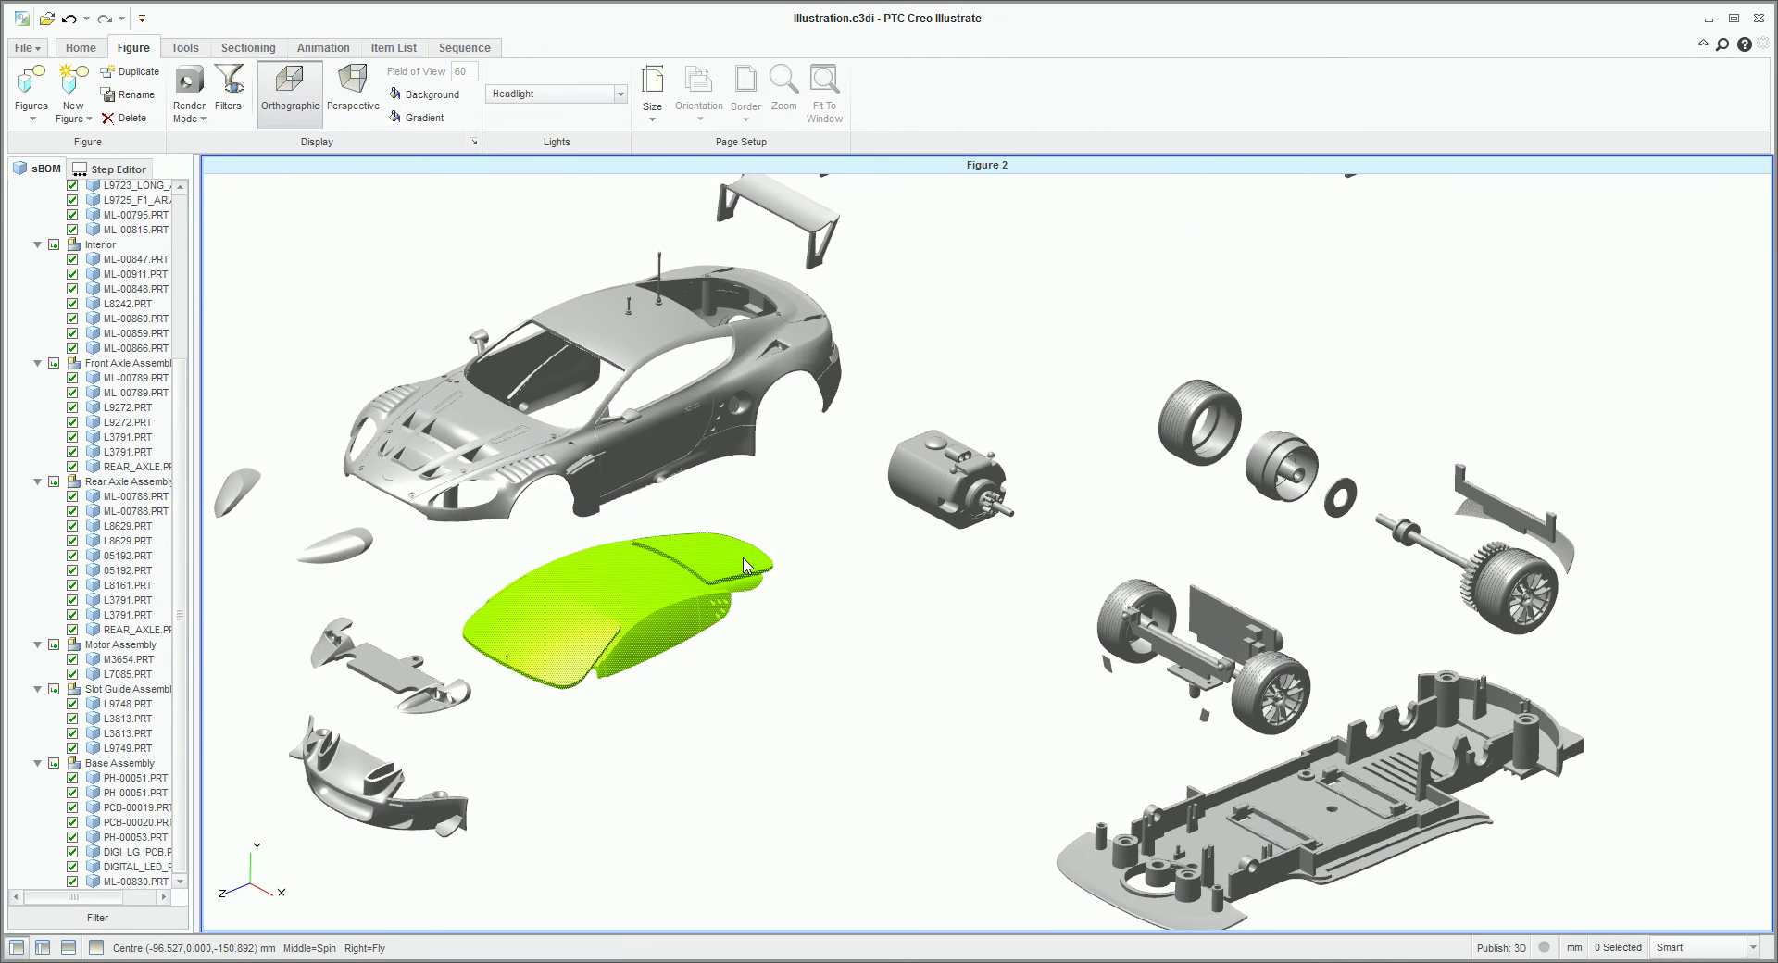
pyautogui.keyDown('shift'); pyautogui.moveTo(862, 452); pyautogui.dragTo(933, 483, button='middle'); pyautogui.keyUp('shift')
pyautogui.click(77, 49)
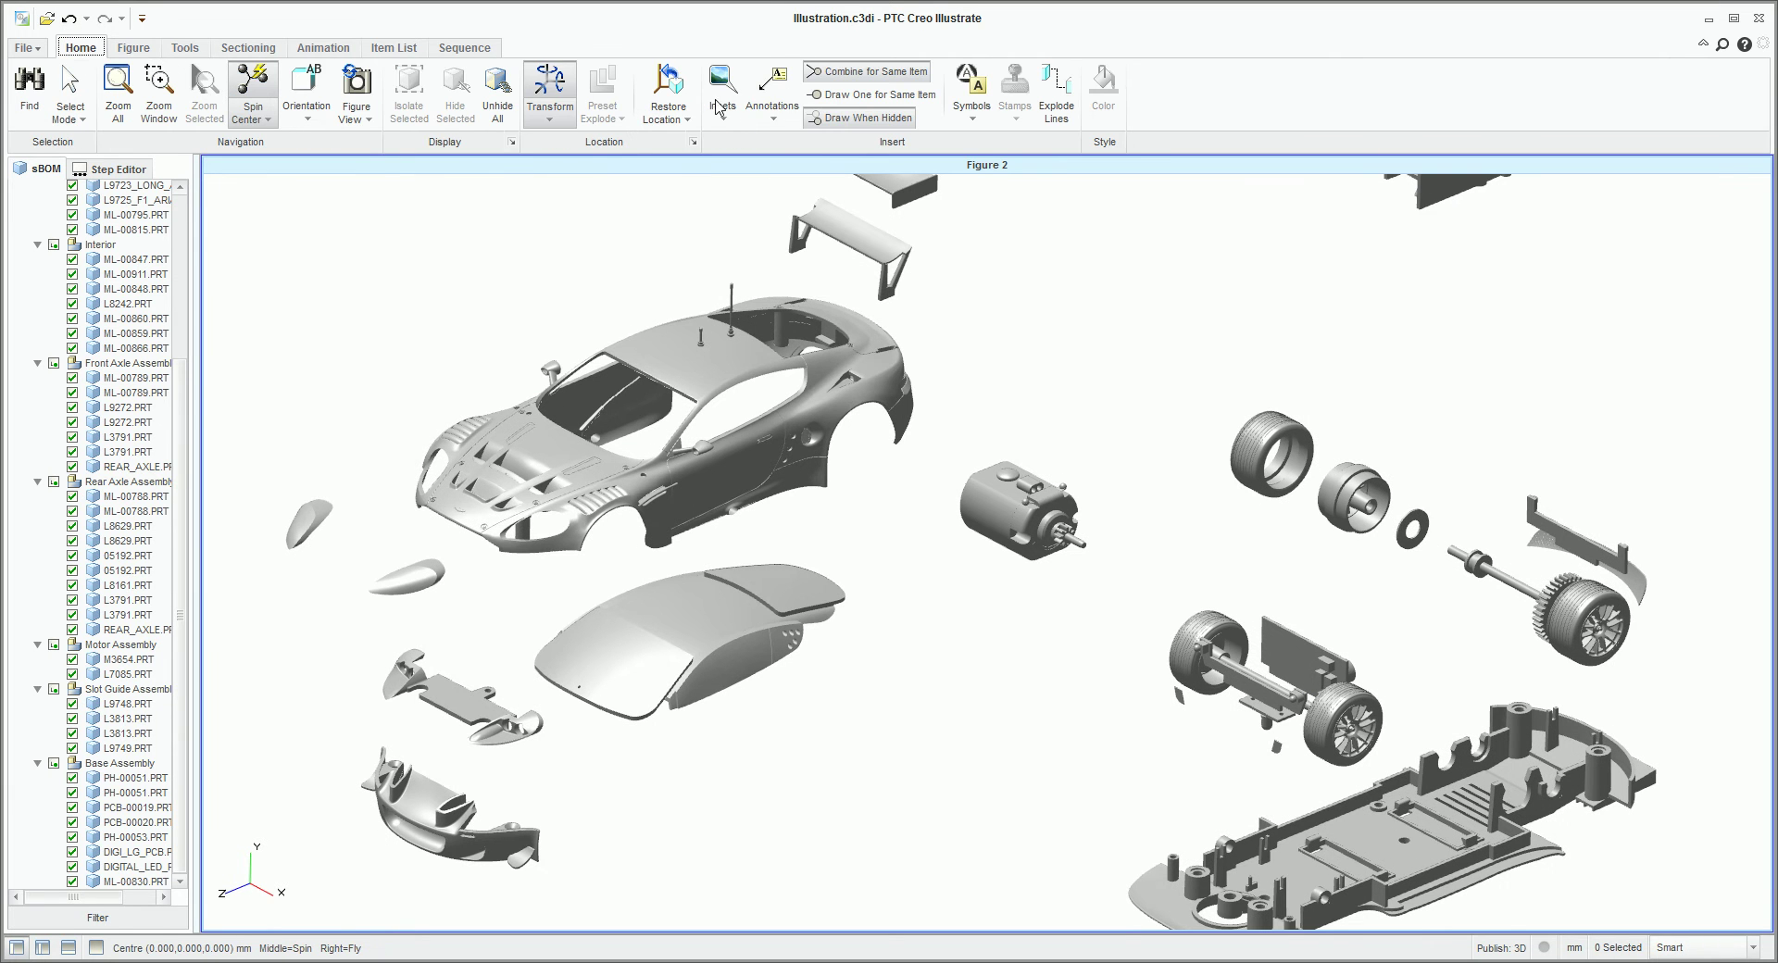
pyautogui.click(773, 102)
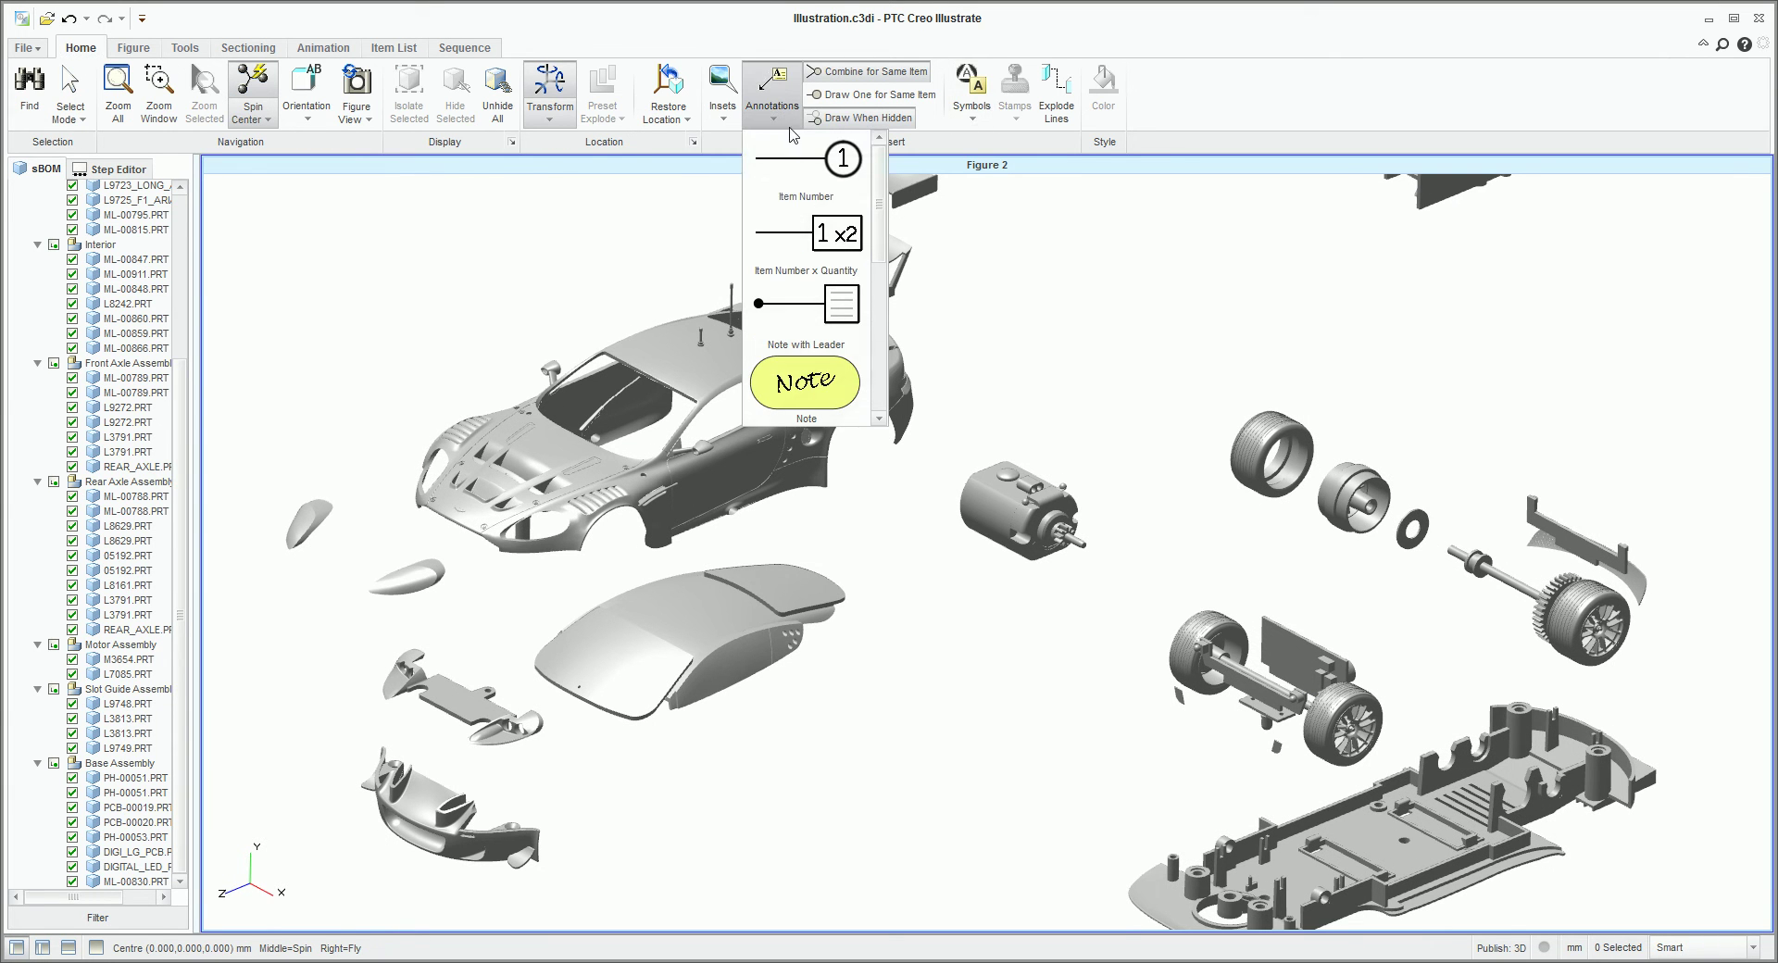
pyautogui.scroll(-2, 861, 277)
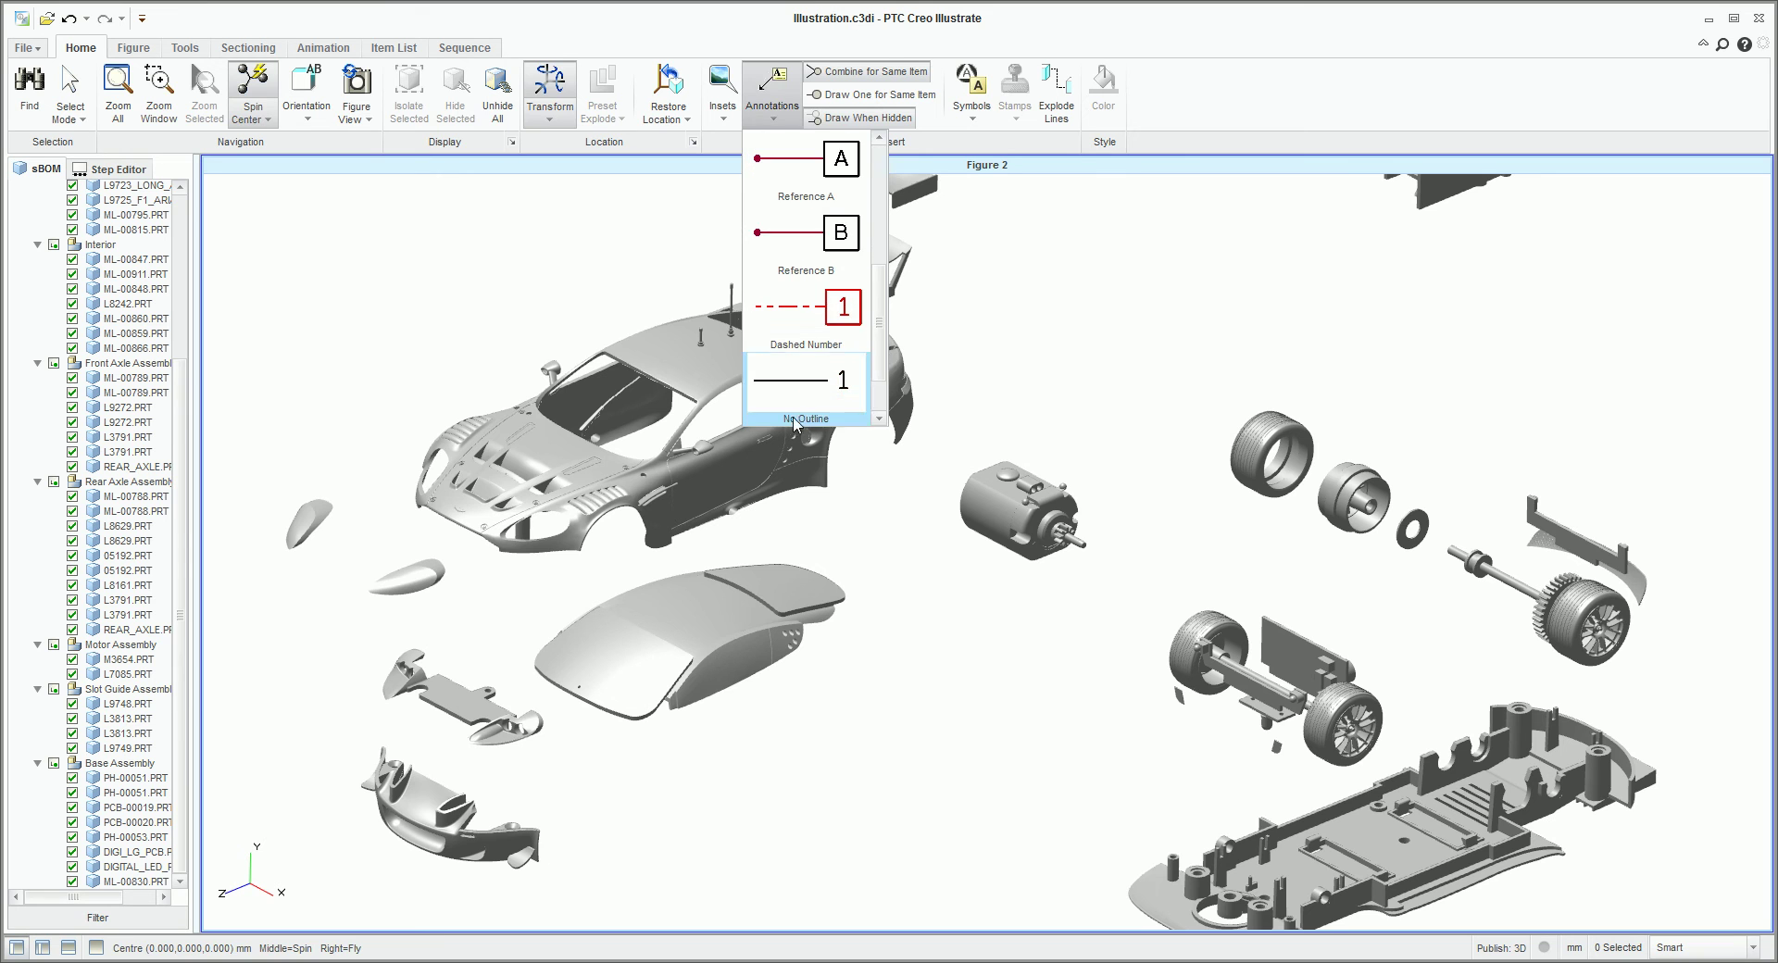
pyautogui.click(804, 394)
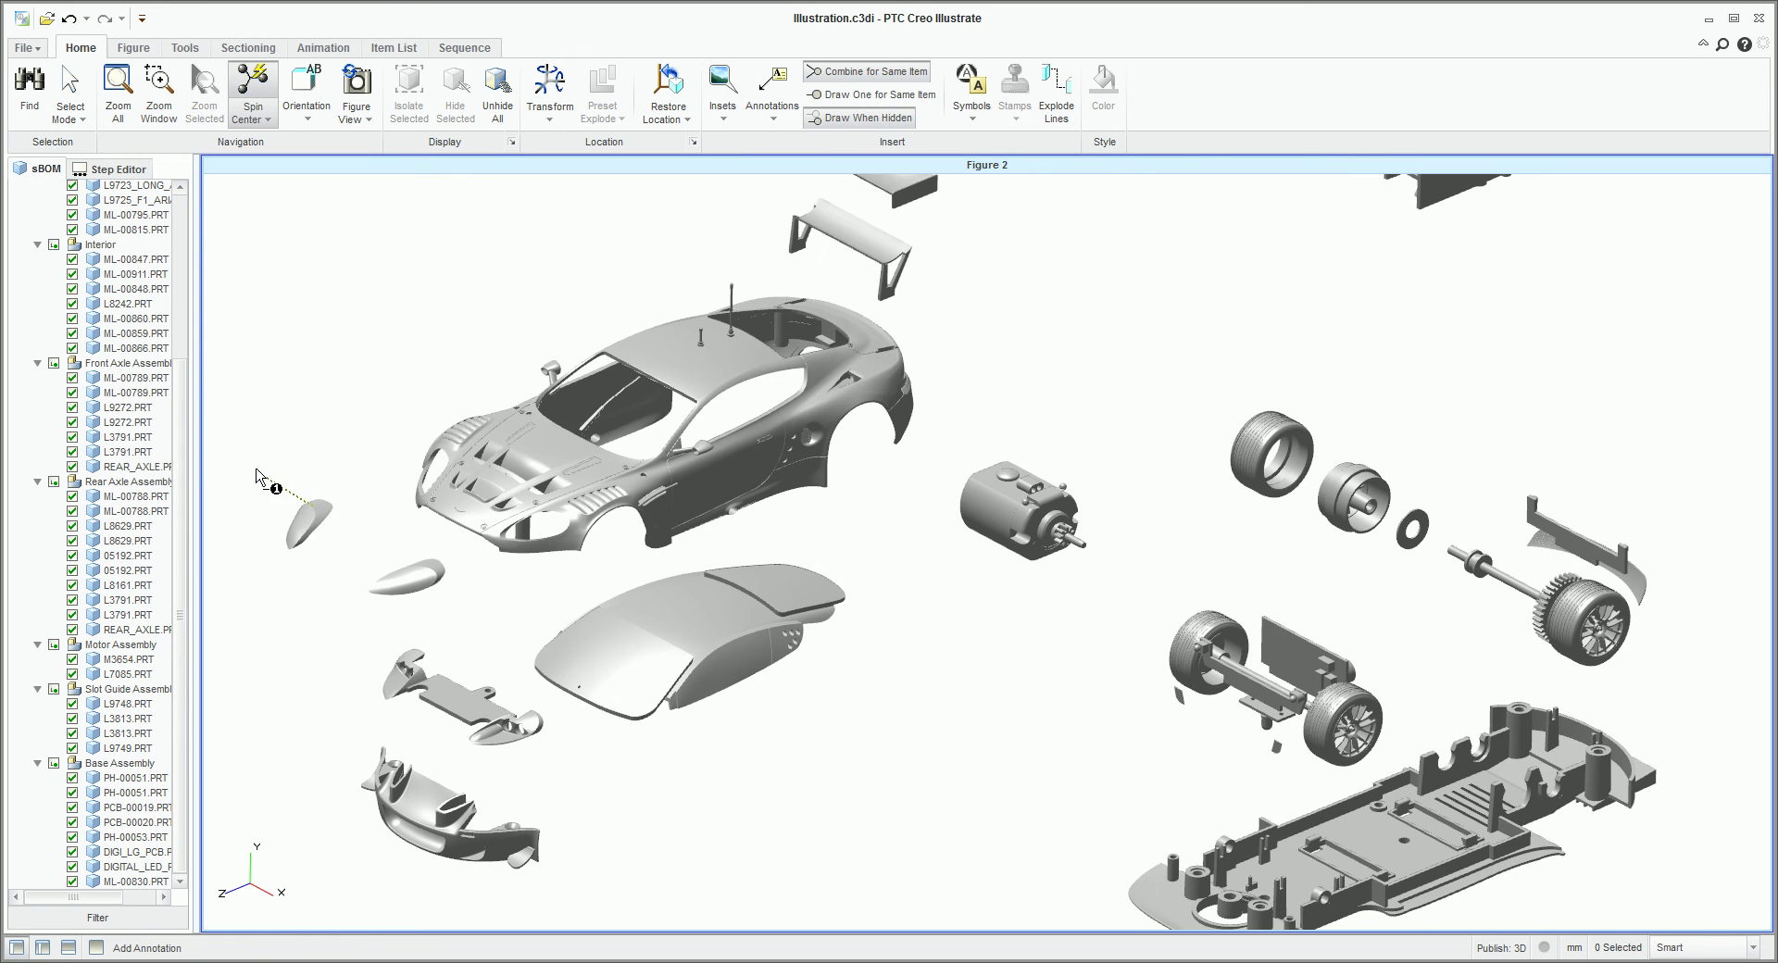
pyautogui.click(445, 431)
pyautogui.click(329, 628)
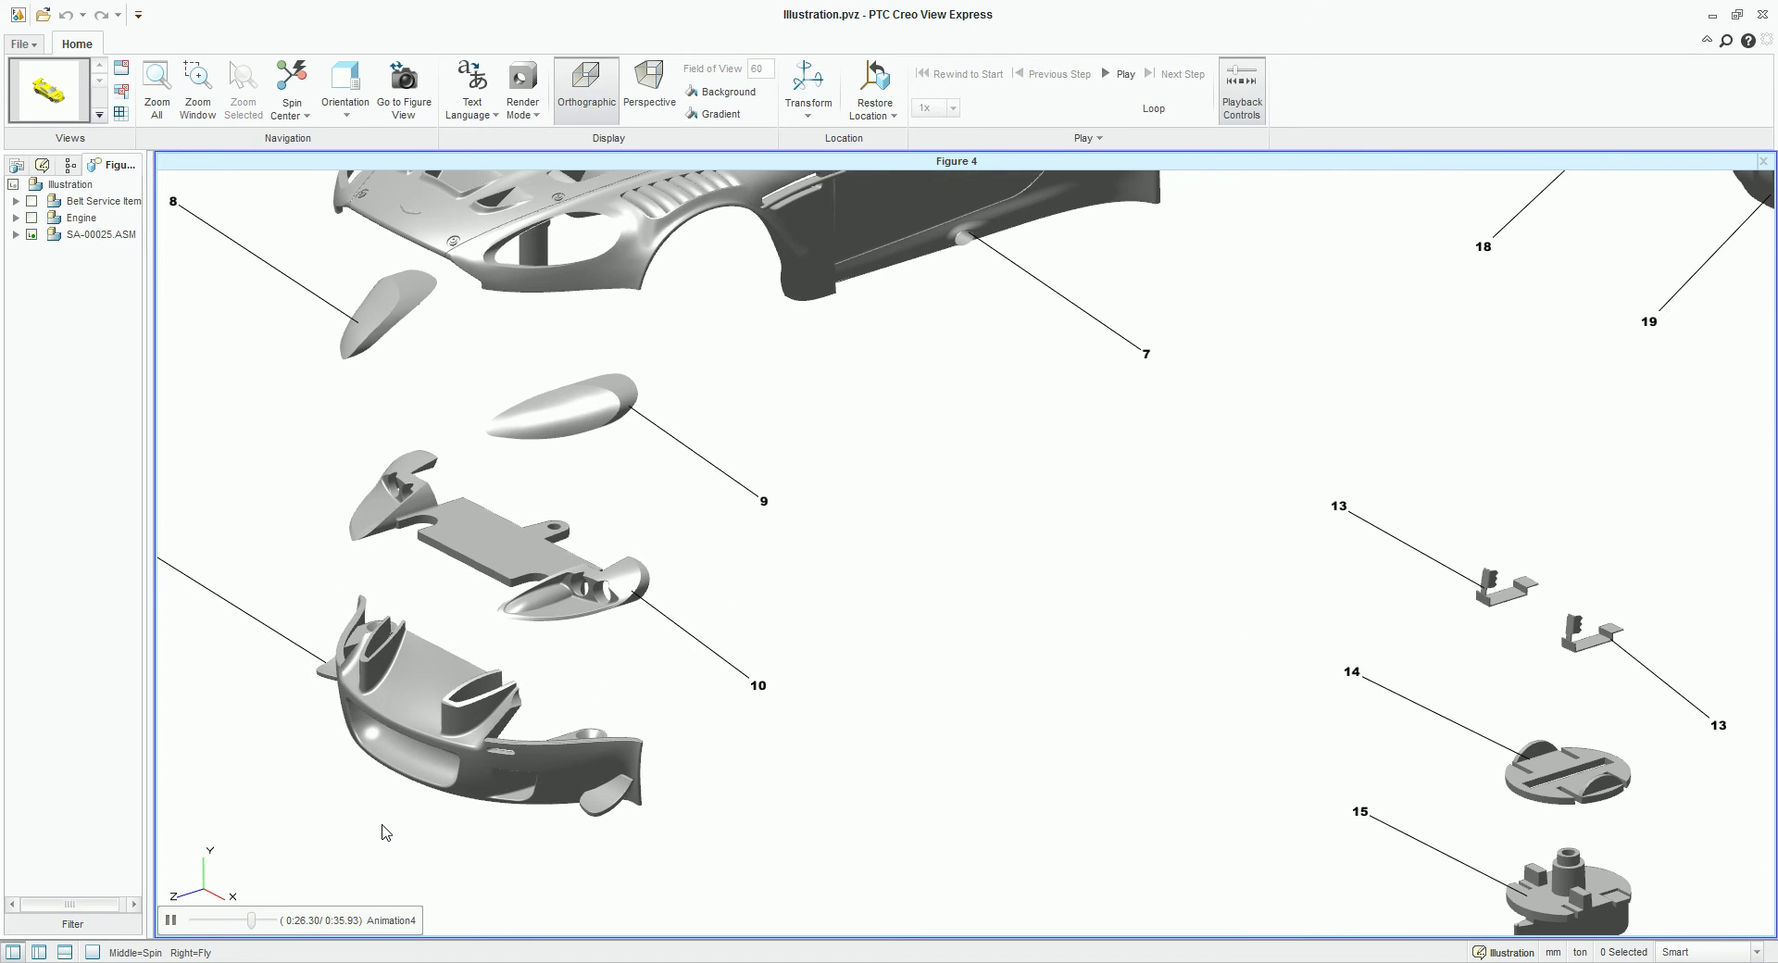
# Examine the numbered exploded figure in Creo View Express, from the front bumper parts across the wheels and axles to the base.
pyautogui.keyDown('shift'); pyautogui.moveTo(556, 523); pyautogui.dragTo(552, 776, button='middle'); pyautogui.keyUp('shift')
pyautogui.keyDown('shift'); pyautogui.moveTo(1216, 403); pyautogui.dragTo(323, 280, button='middle'); pyautogui.keyUp('shift')
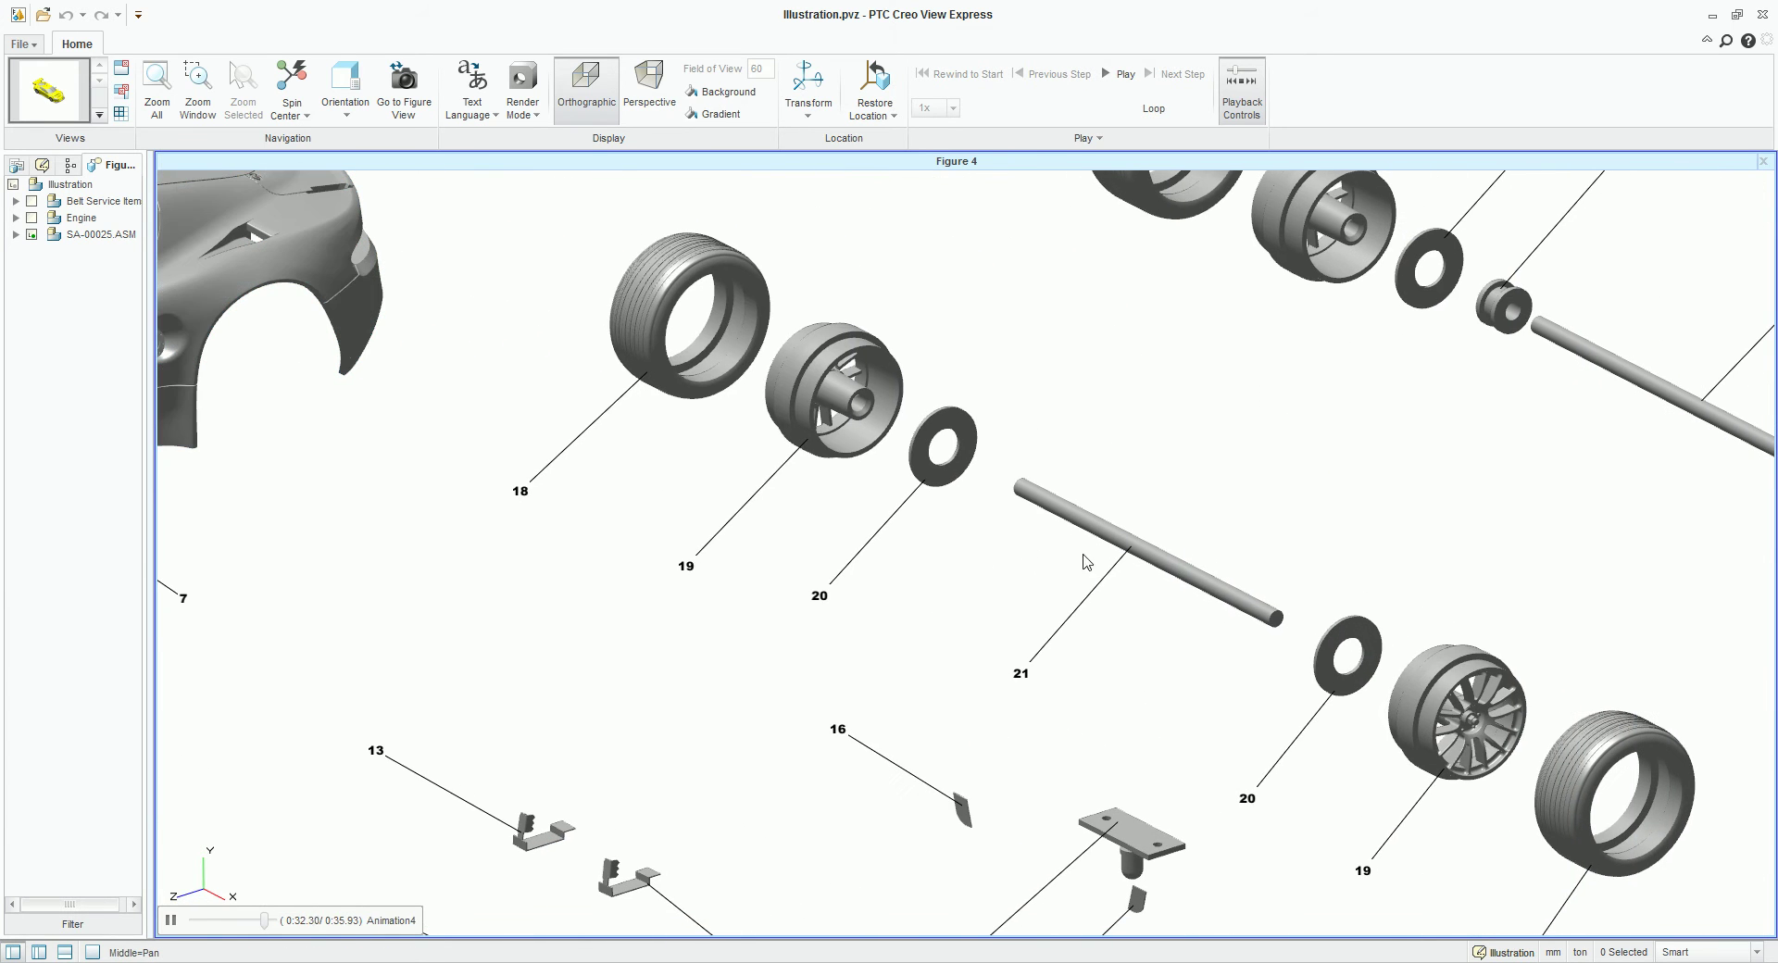
pyautogui.keyDown('shift'); pyautogui.moveTo(1427, 680); pyautogui.dragTo(626, 189, button='middle'); pyautogui.keyUp('shift')
pyautogui.scroll(-2, 1059, 769)
pyautogui.scroll(3, 1059, 768)
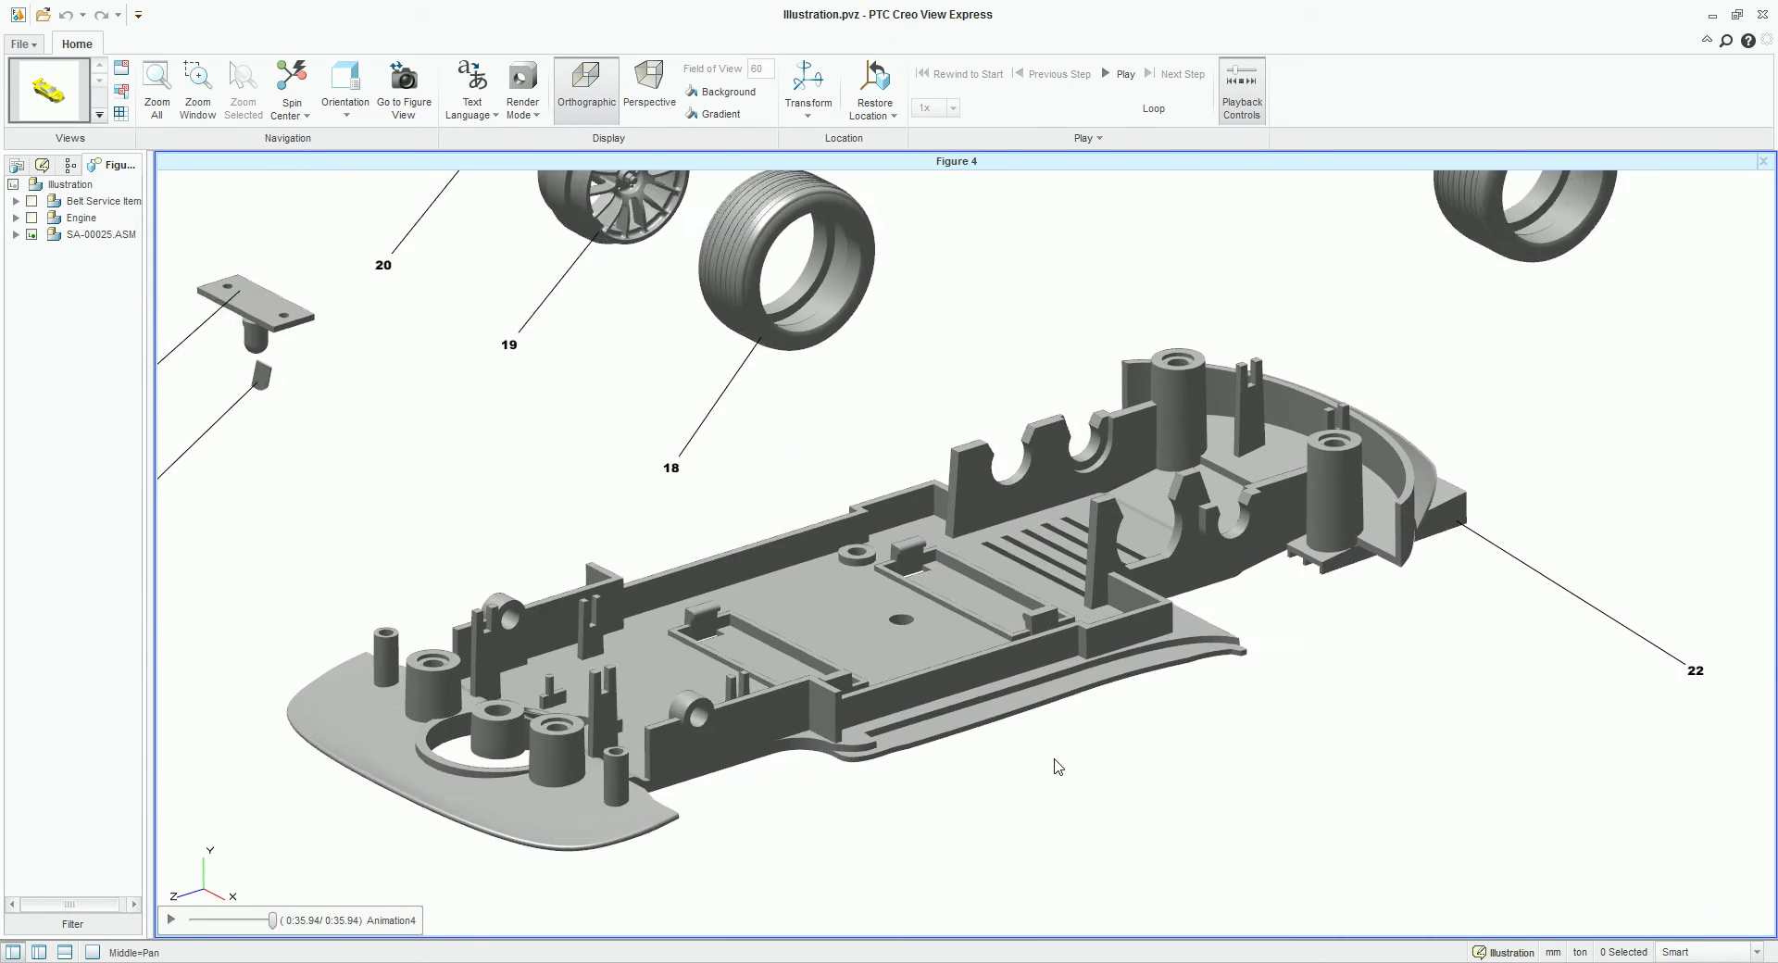
pyautogui.keyDown('shift'); pyautogui.moveTo(1331, 409); pyautogui.dragTo(1172, 466, button='middle'); pyautogui.keyUp('shift')
pyautogui.scroll(5, 1171, 466)
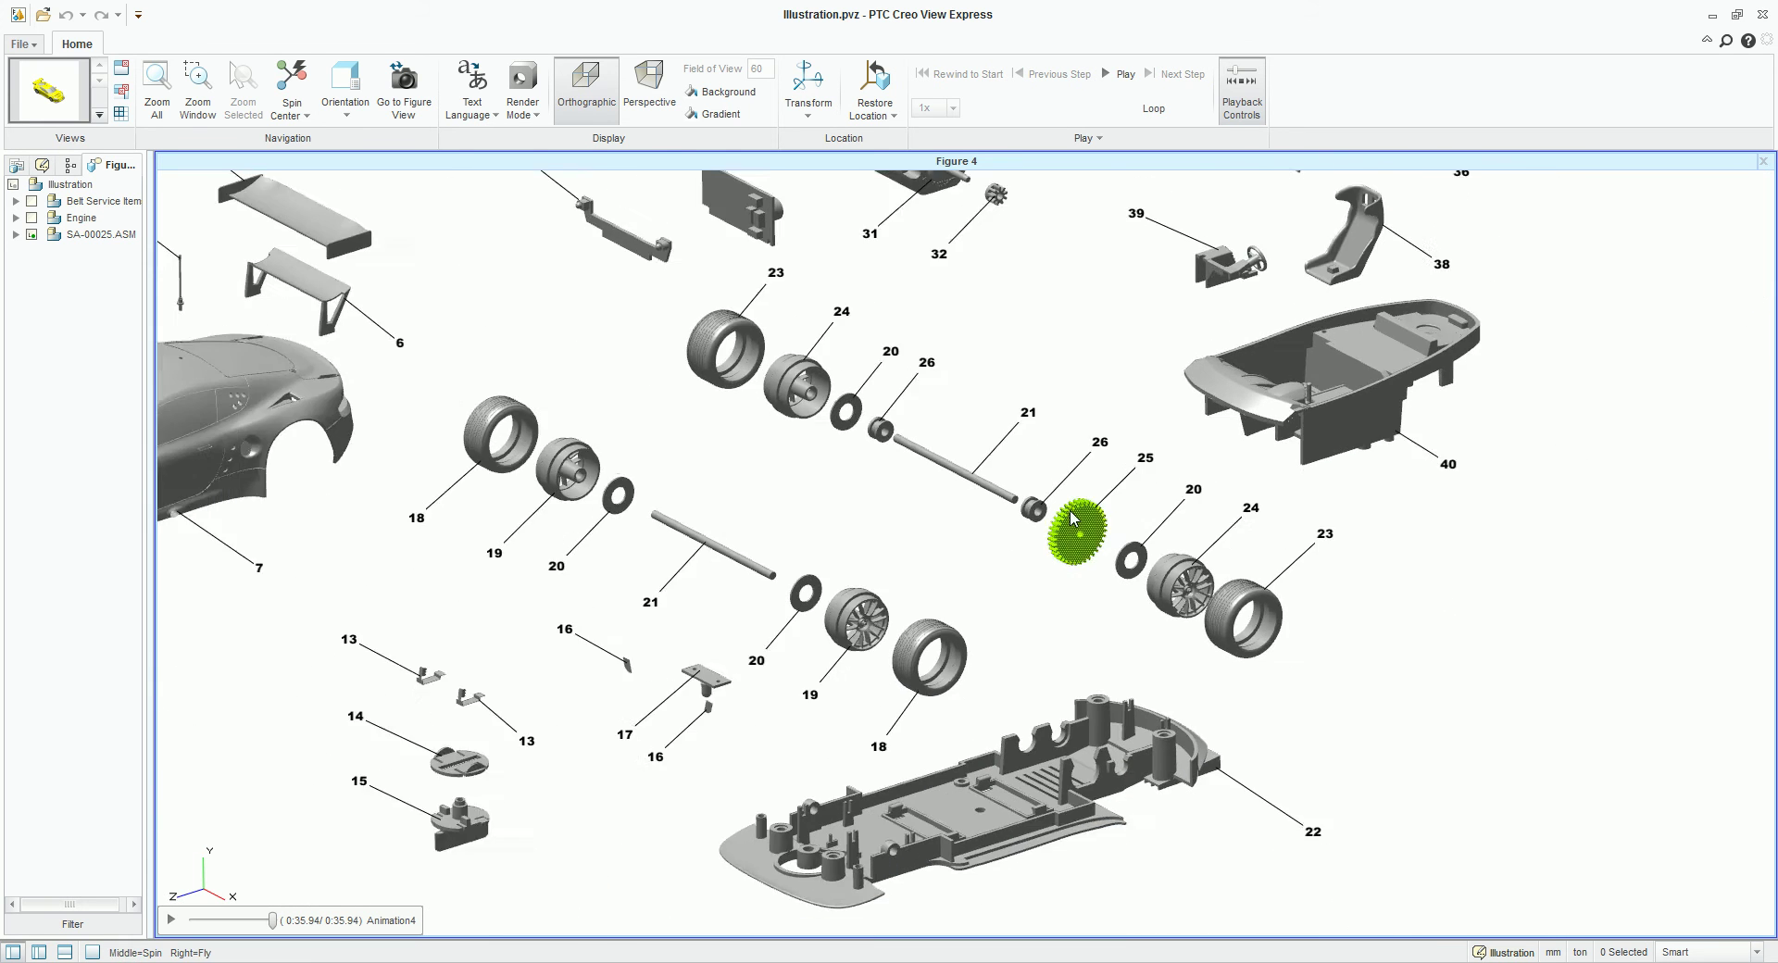
pyautogui.scroll(-3, 700, 317)
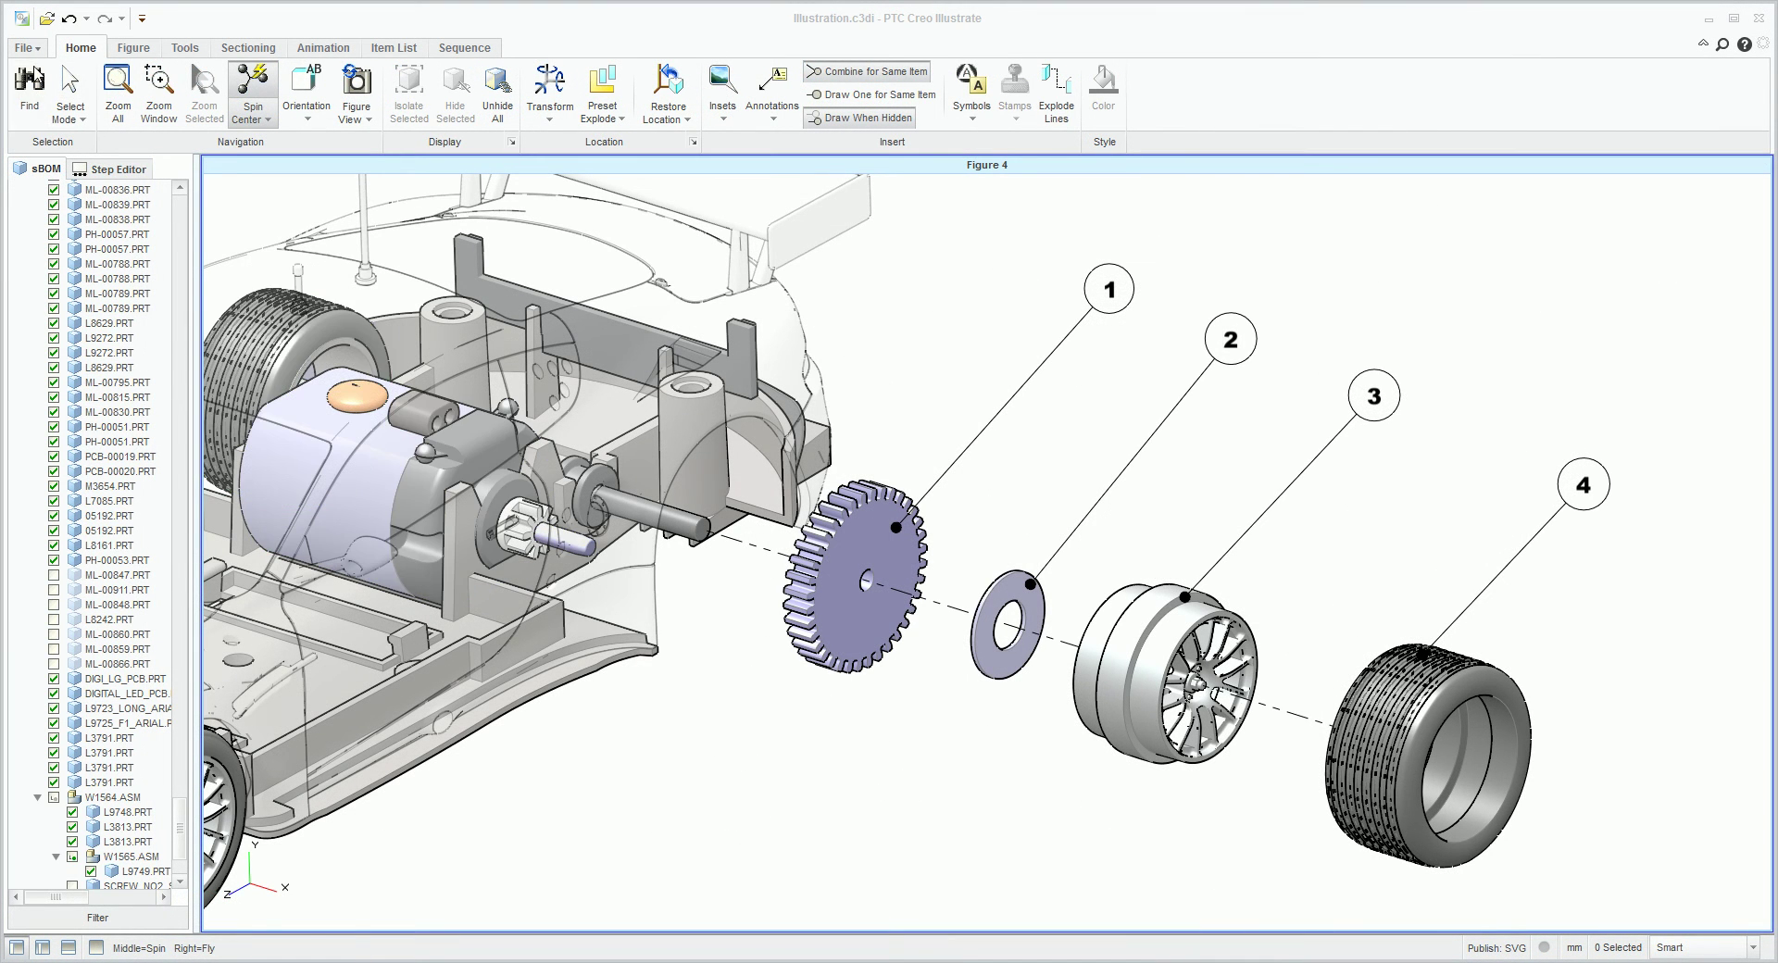
# Browse the saved figures in Creo Illustrate and choose Figure 4.
pyautogui.click(133, 48)
pyautogui.click(31, 88)
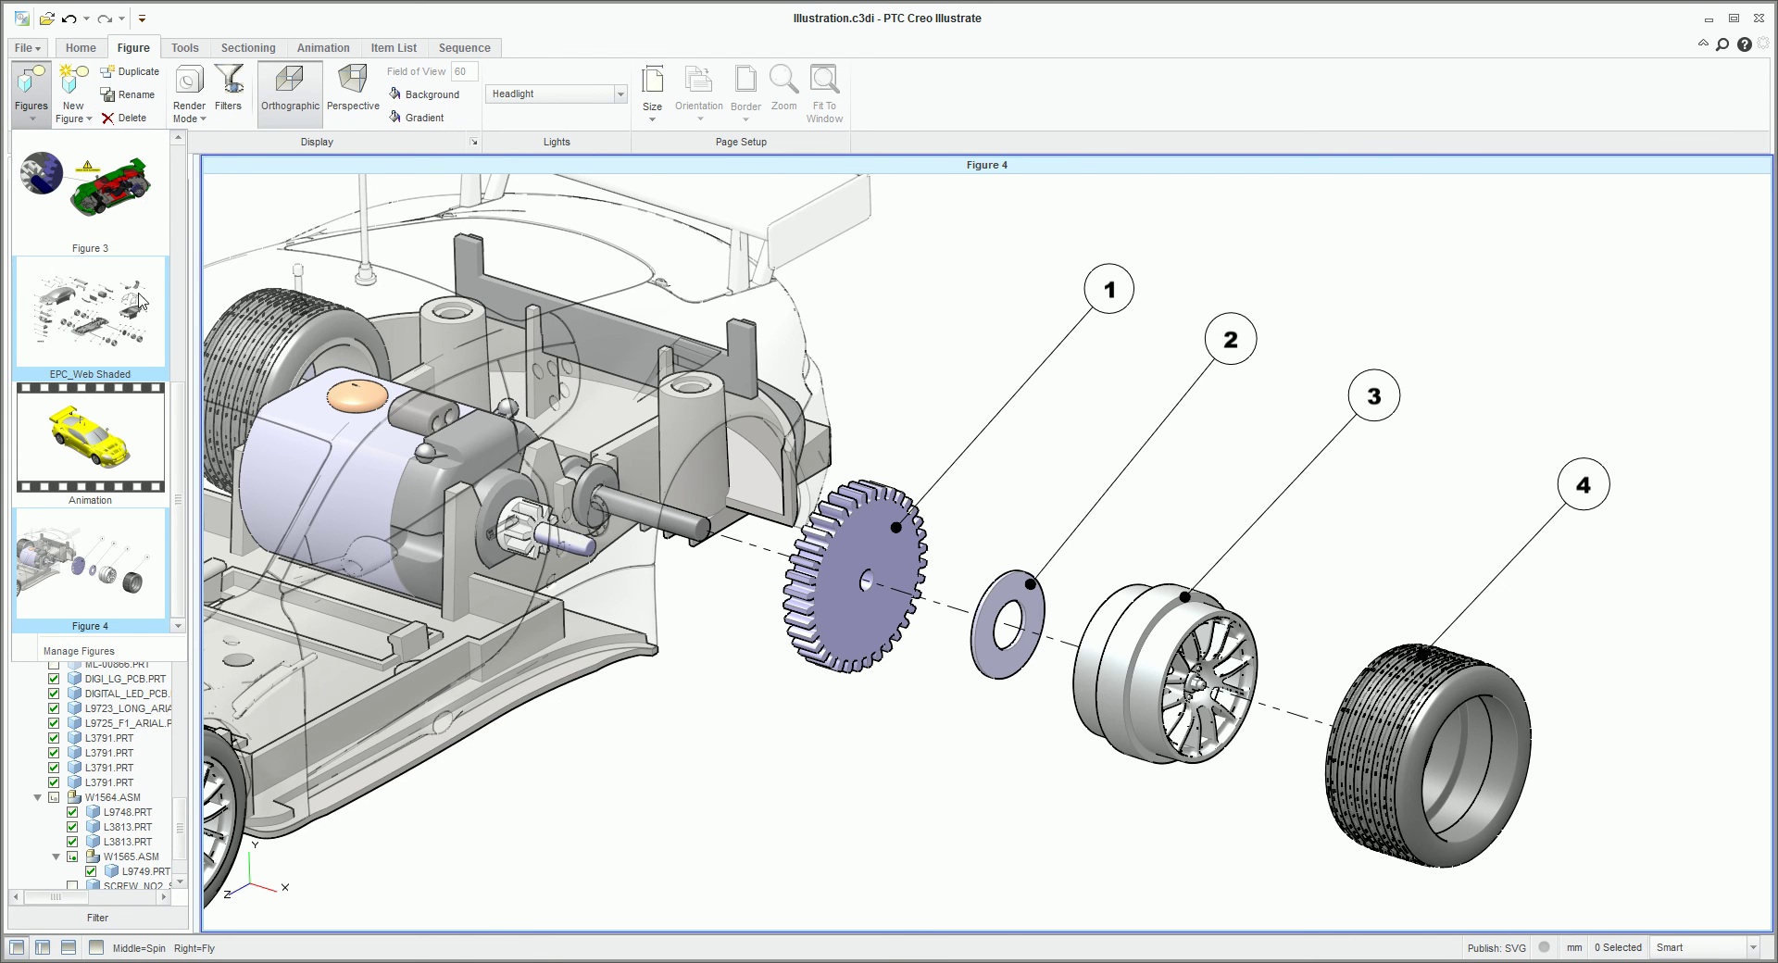
pyautogui.moveTo(186, 568)
pyautogui.mouseDown()
pyautogui.moveTo(189, 329)
pyautogui.moveTo(186, 610)
pyautogui.mouseUp()
pyautogui.click(127, 587)
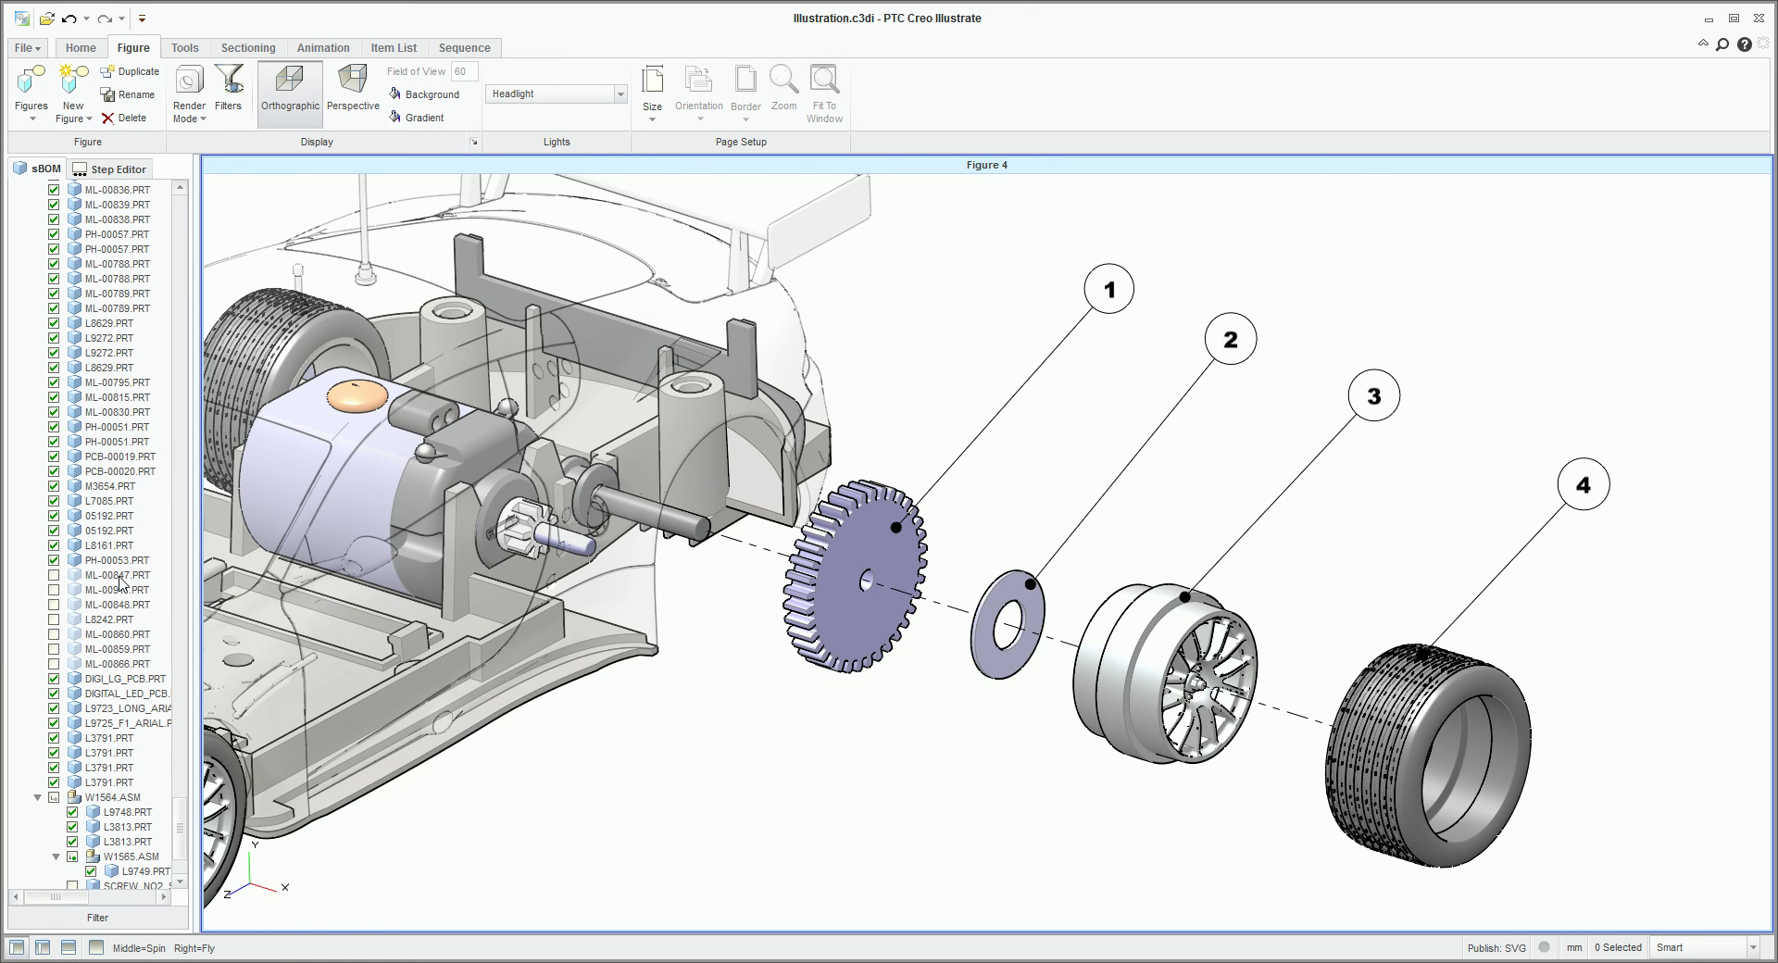
# Save the figure as the PNG image Figure 4.png at 1692 x 816 pixels with a hotspot map file, replacing the existing file.
pyautogui.click(26, 47)
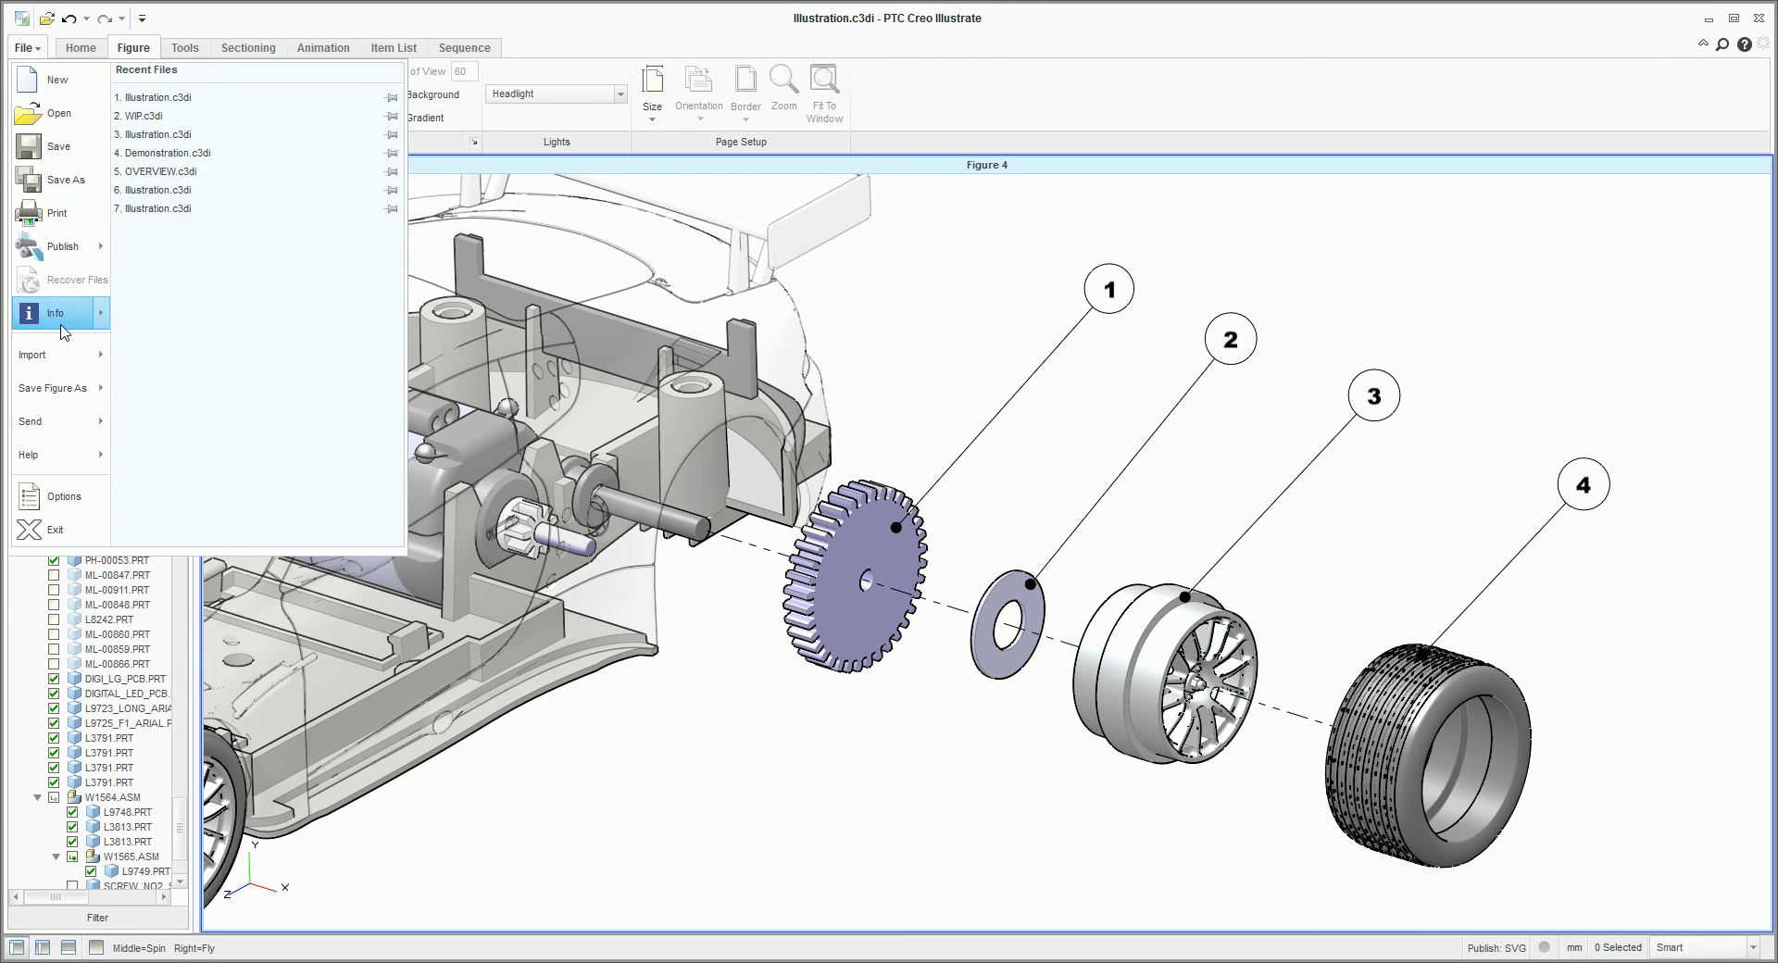
pyautogui.moveTo(83, 405)
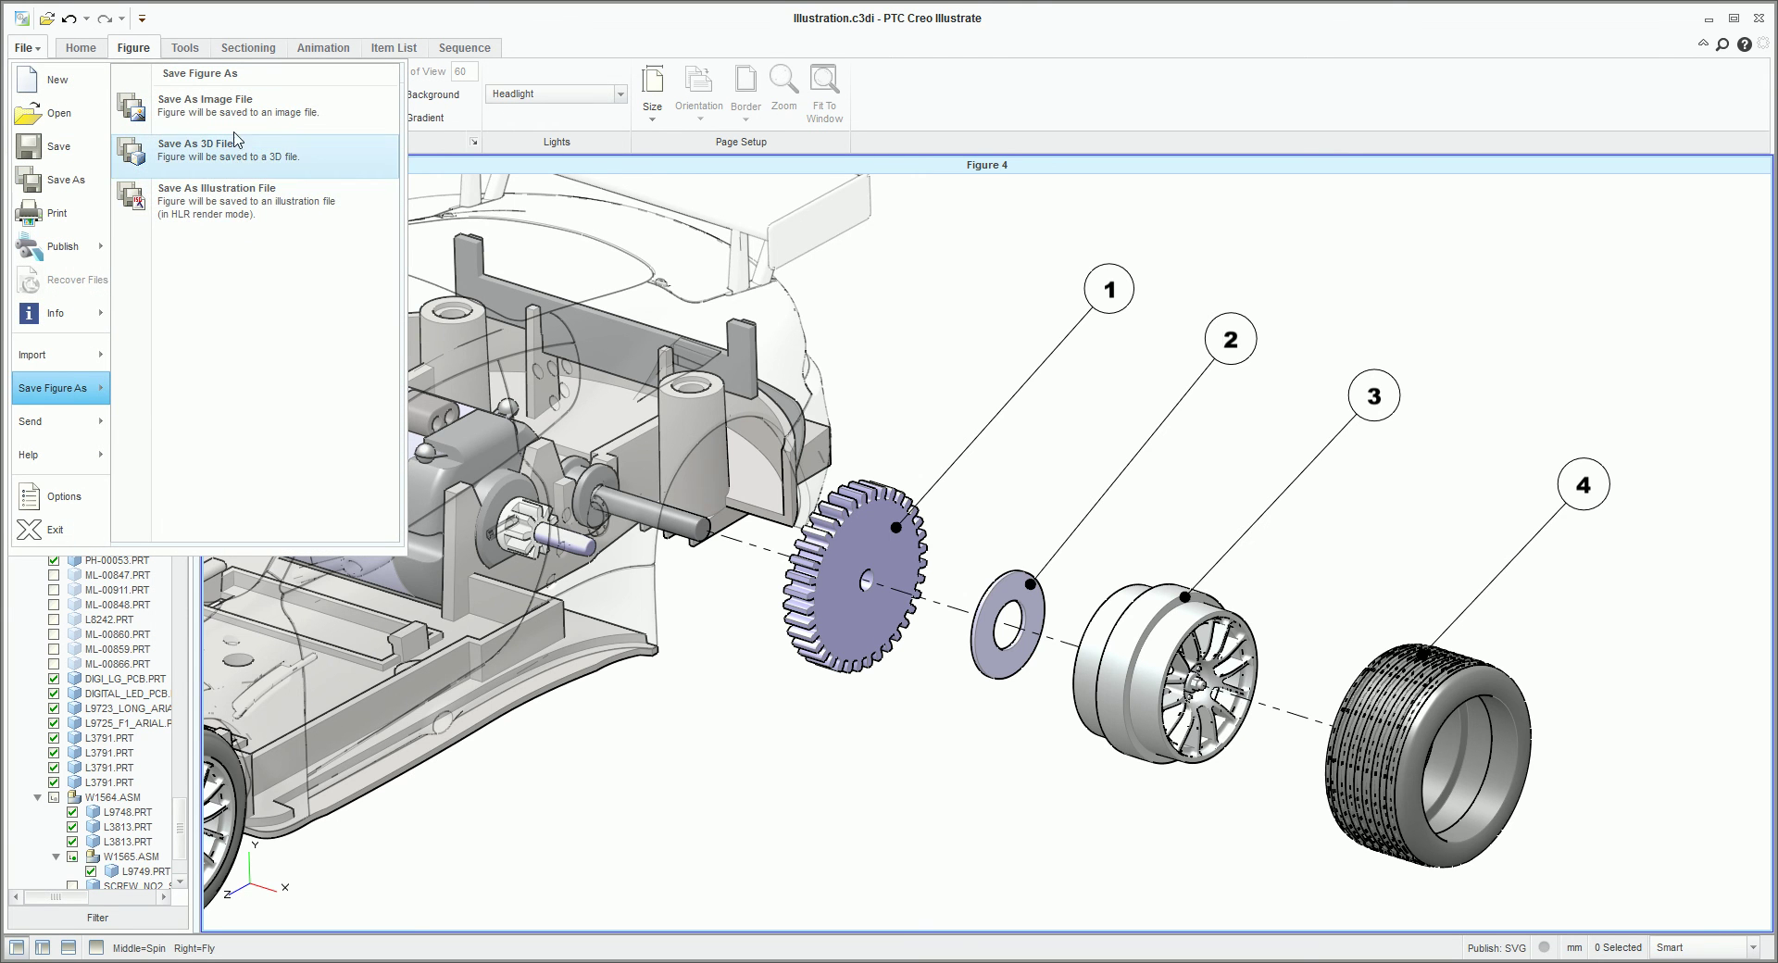
pyautogui.click(208, 105)
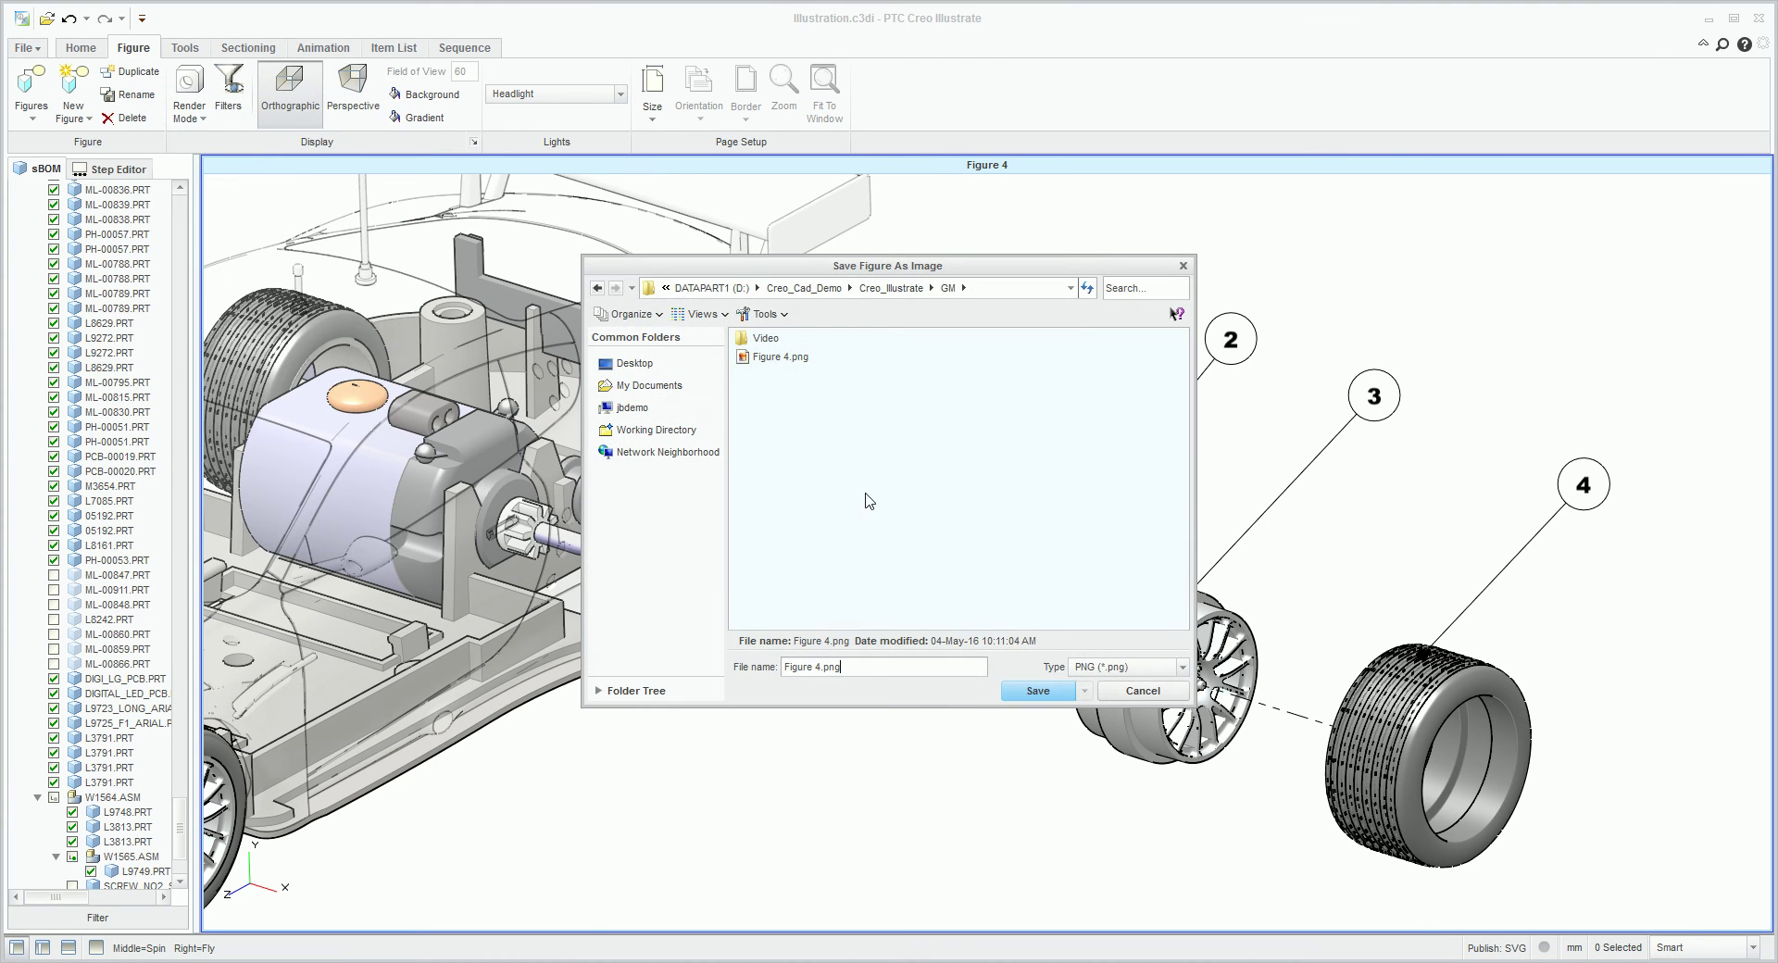
pyautogui.click(1110, 669)
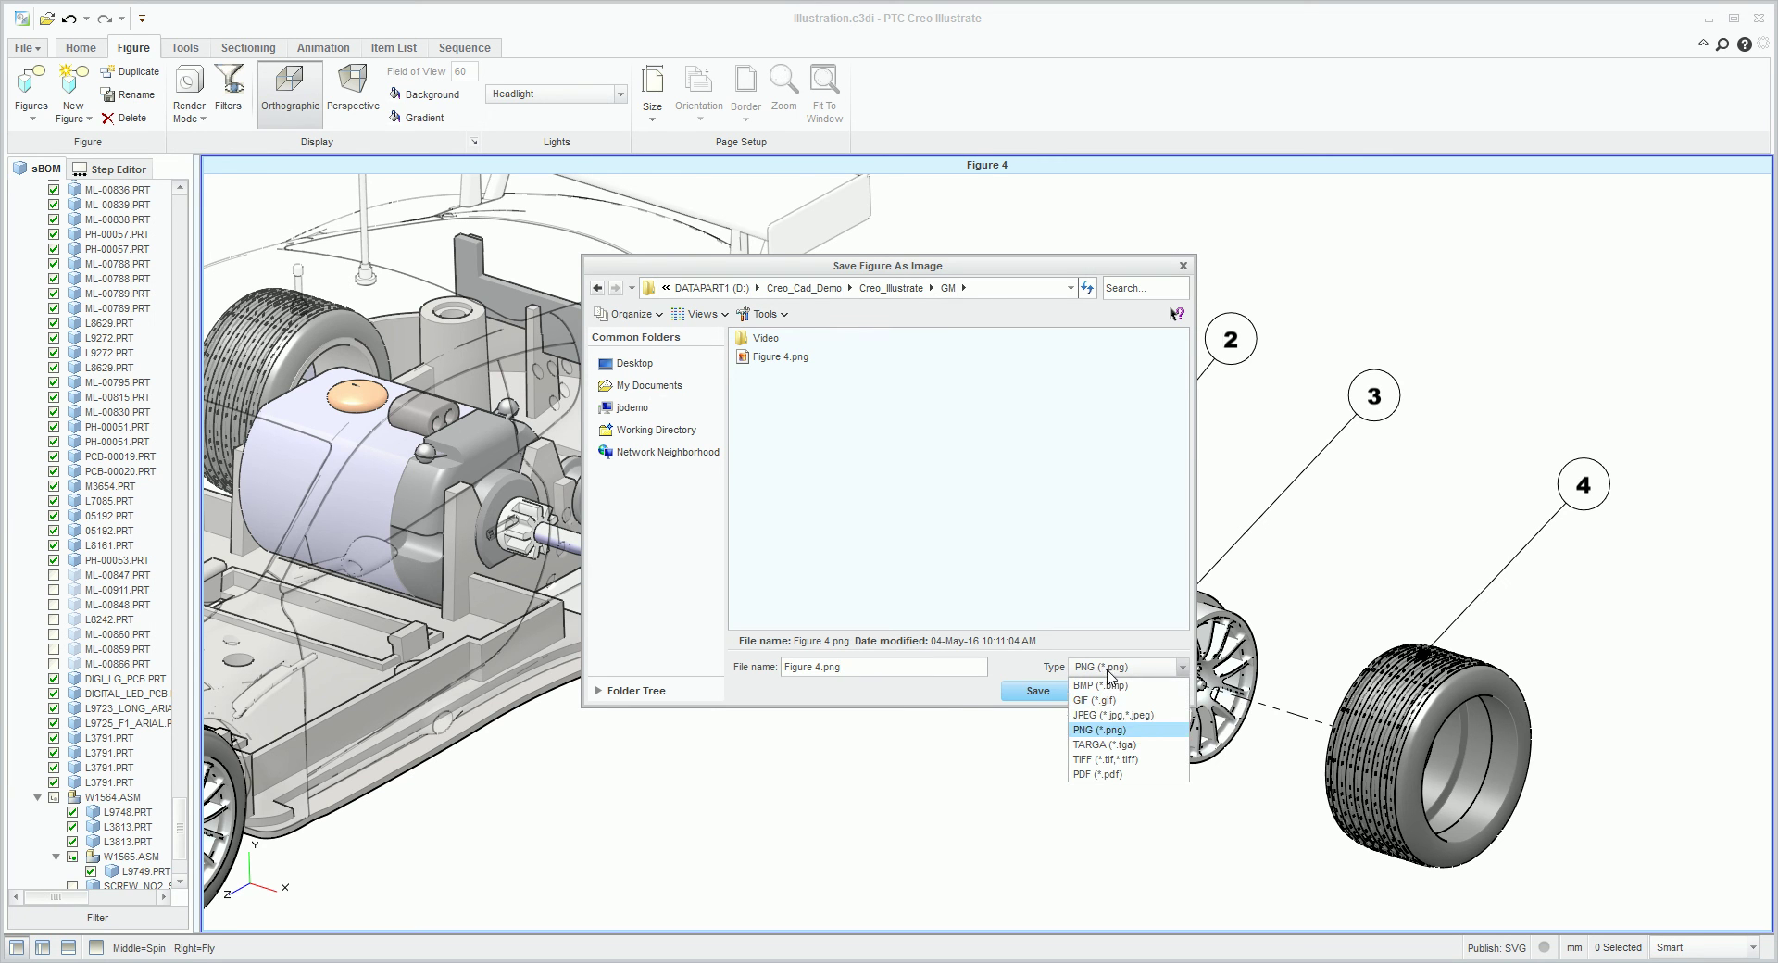
pyautogui.click(1106, 730)
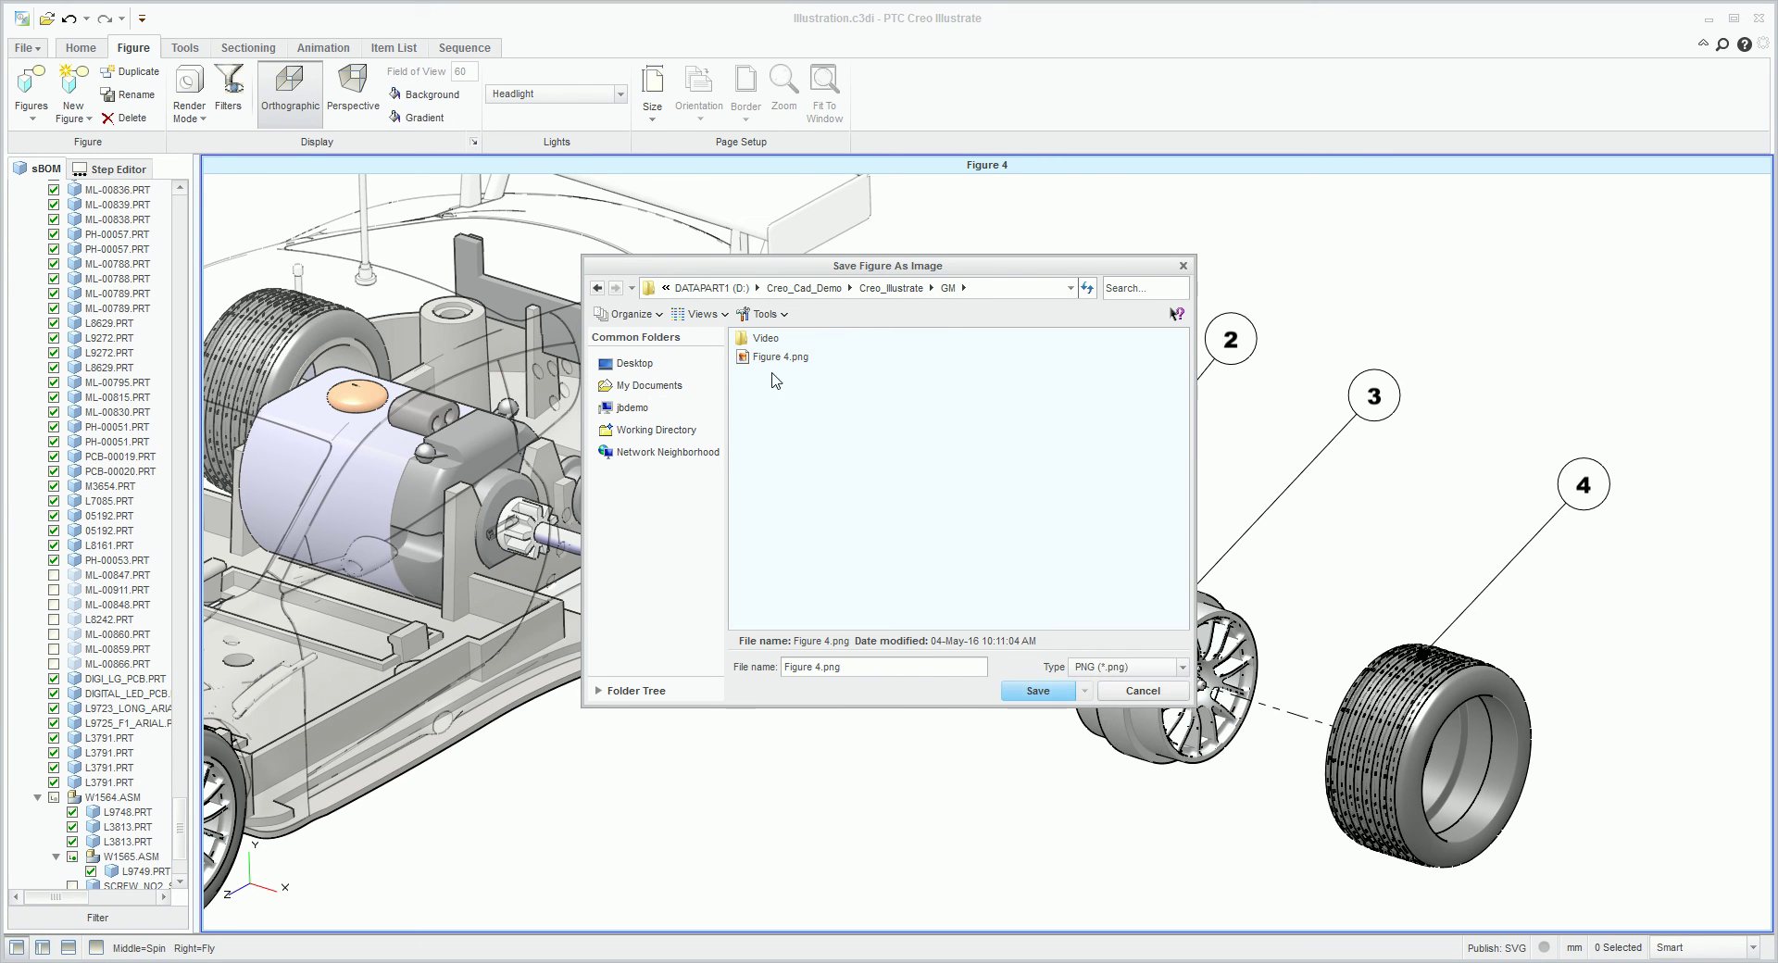
pyautogui.click(778, 357)
pyautogui.click(1031, 691)
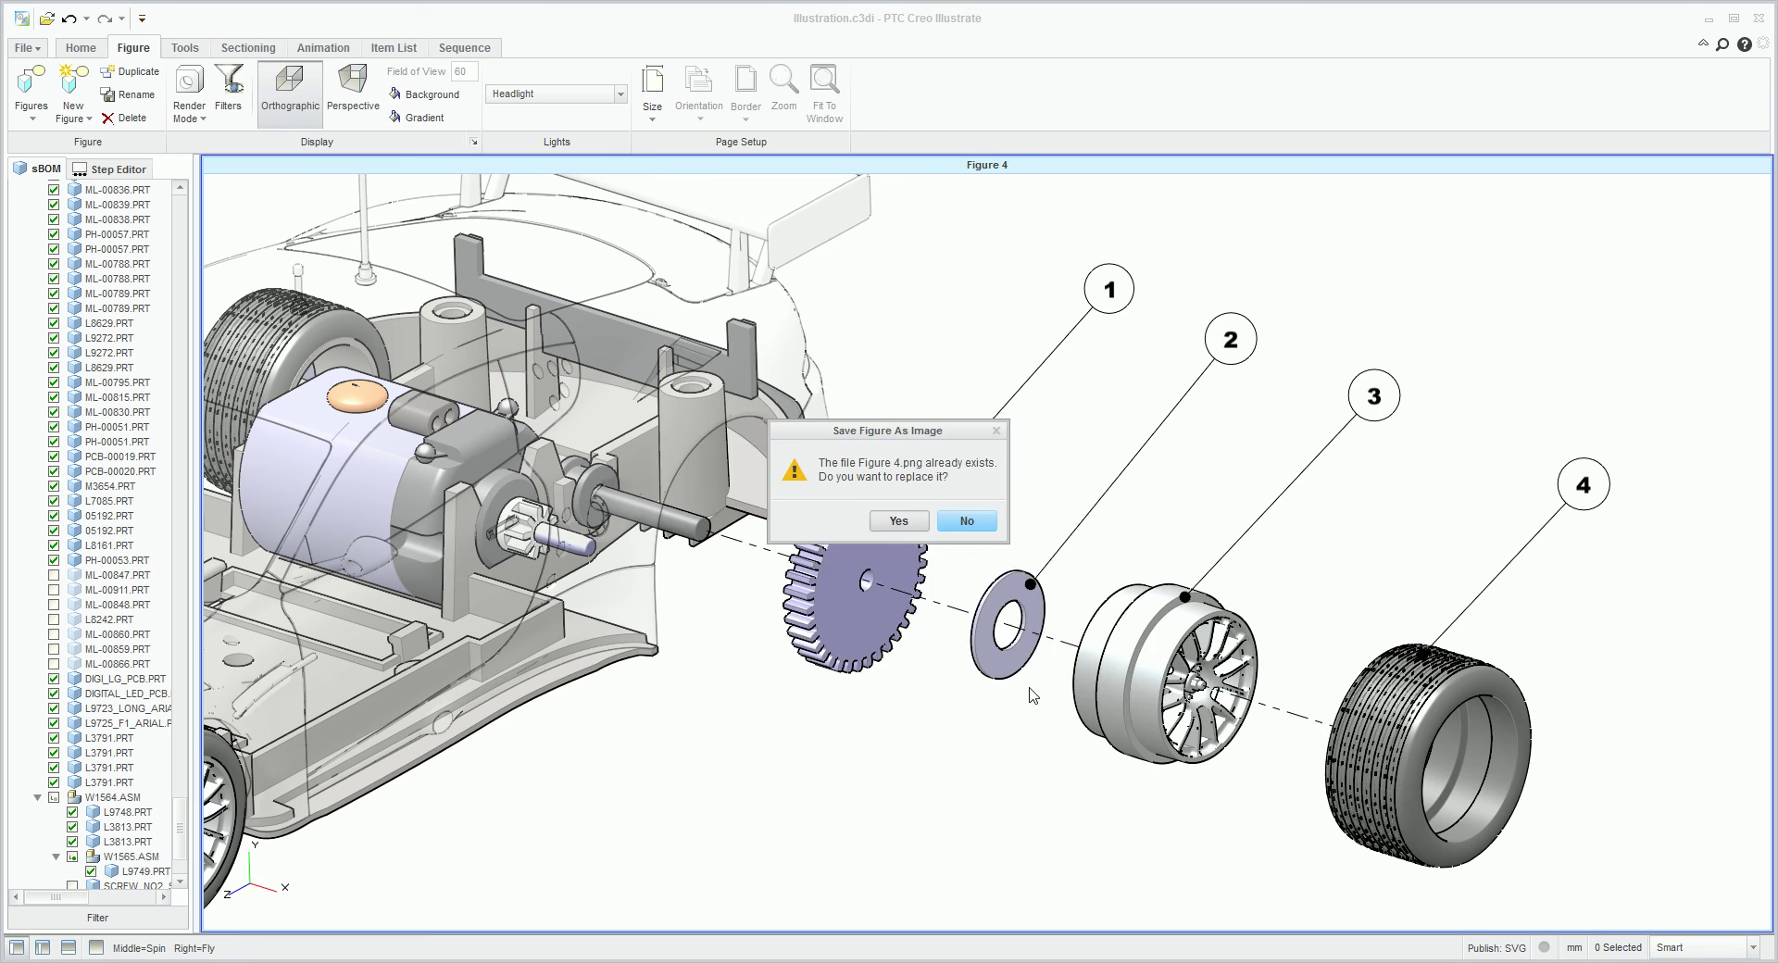
pyautogui.click(902, 522)
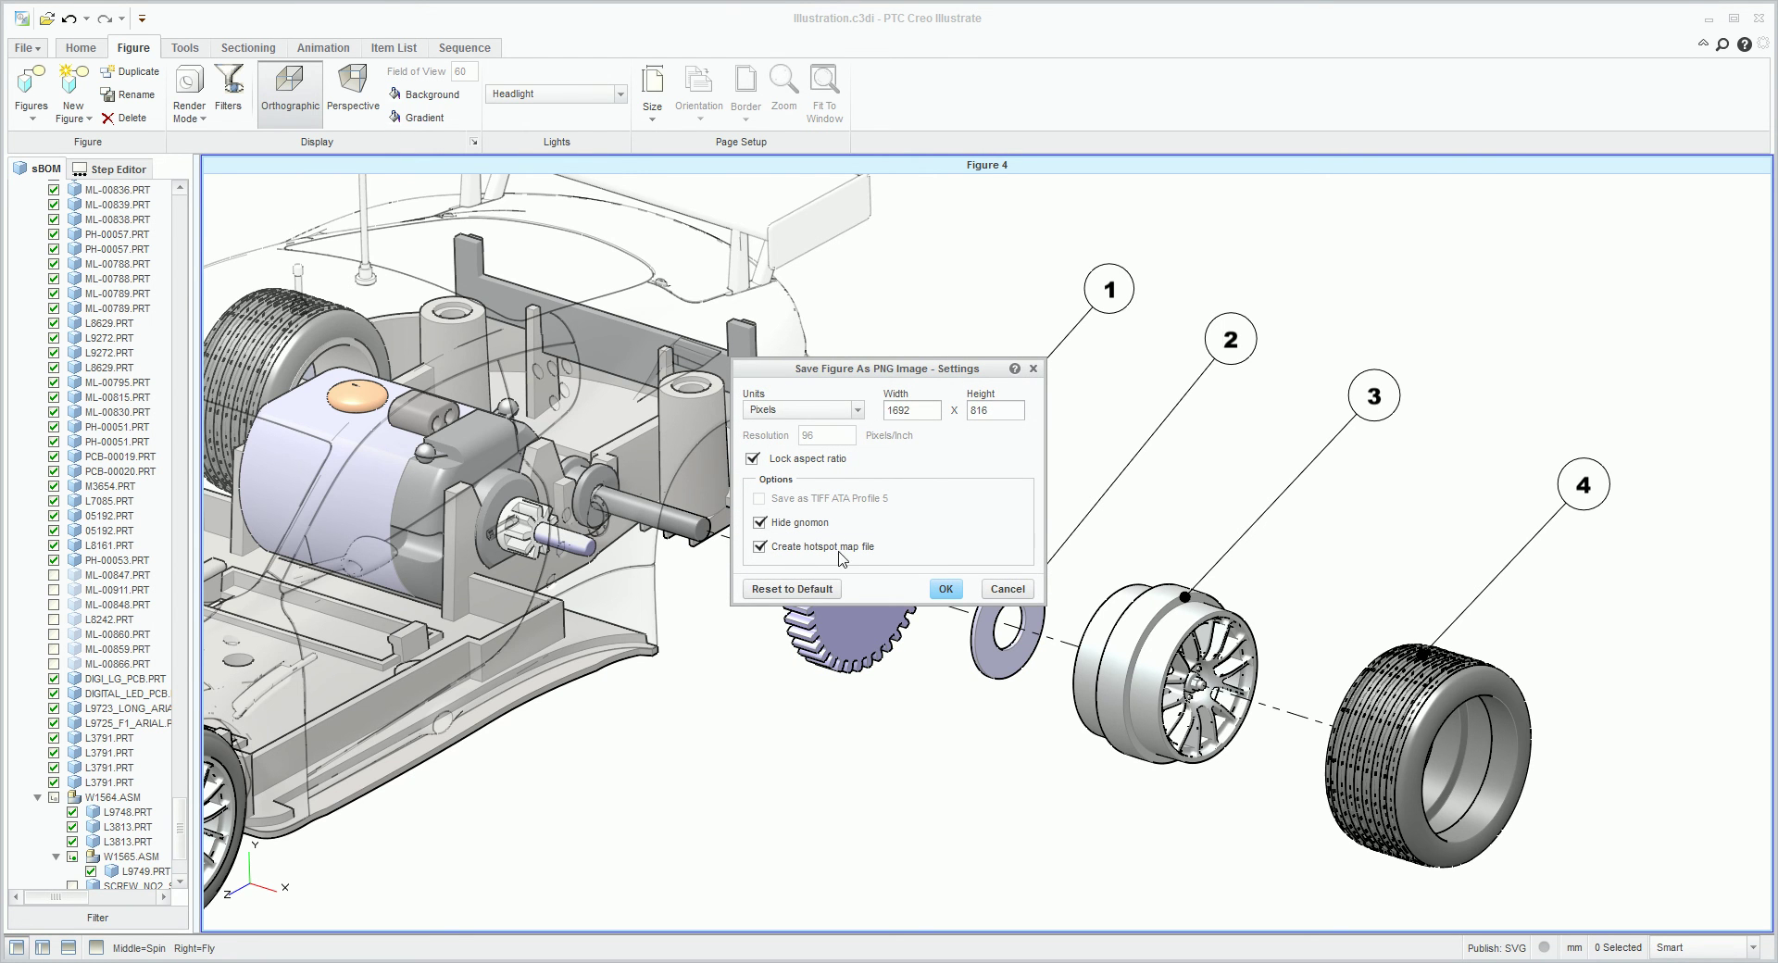
pyautogui.click(940, 588)
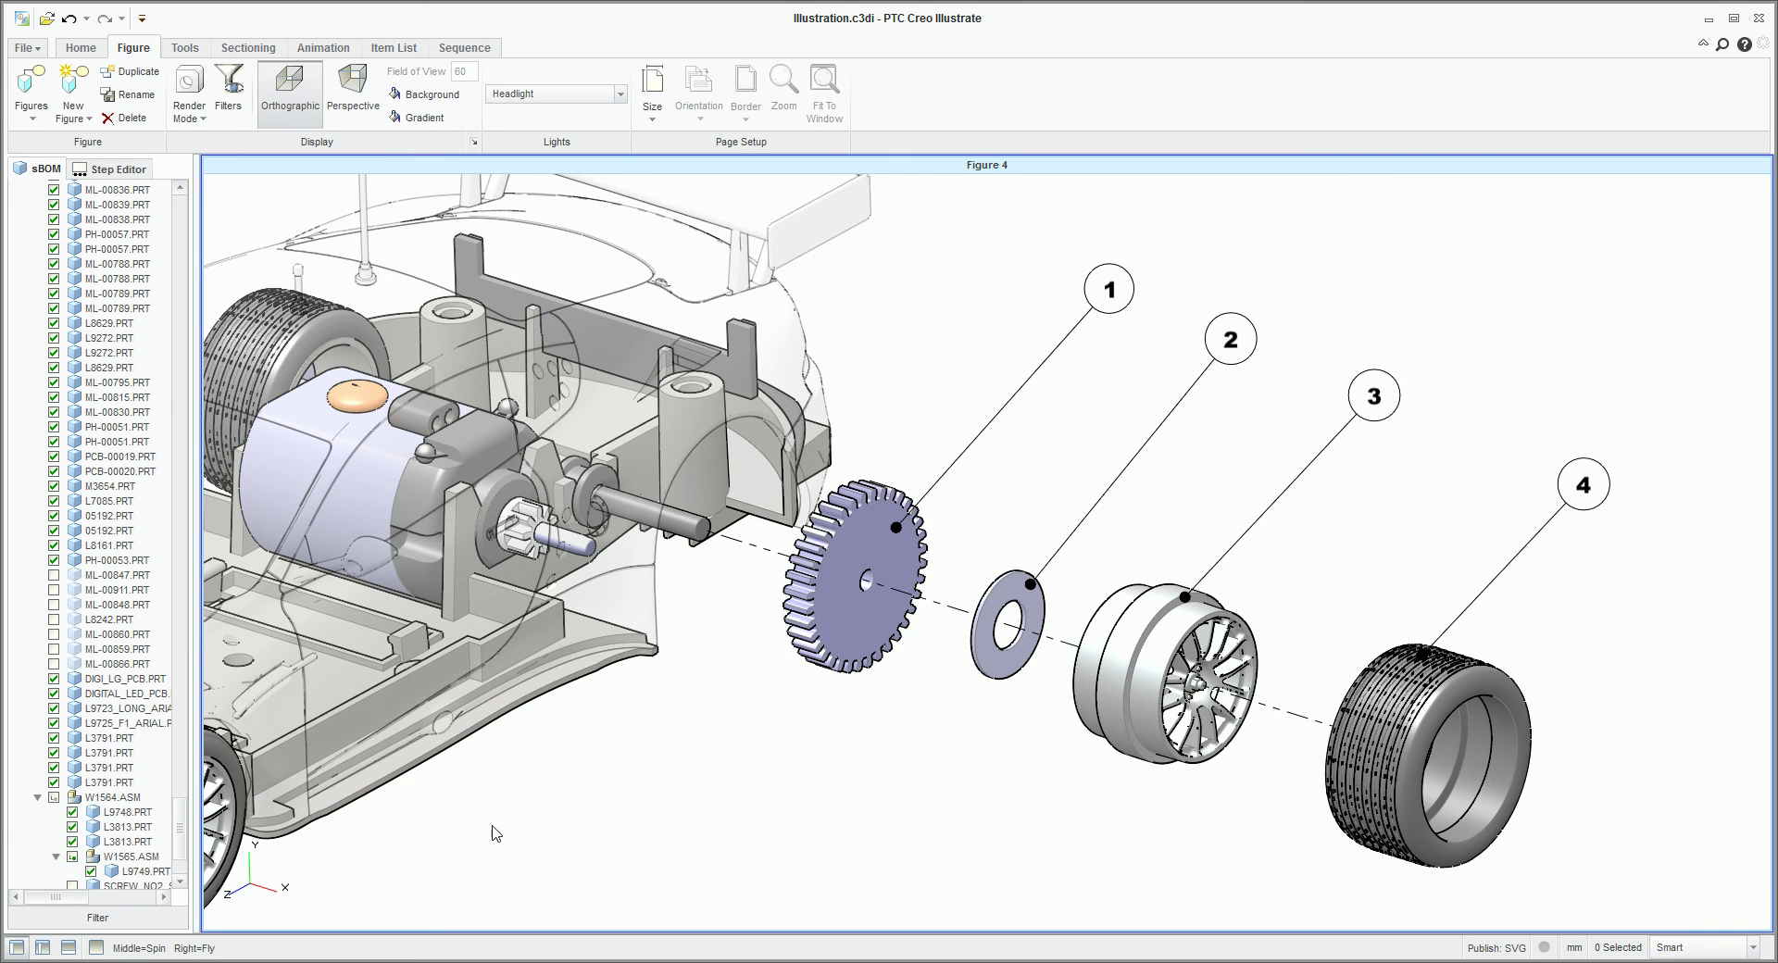
# View Figure 4.png from the GM folder in Windows Photo Viewer, then return to Creo Illustrate.
pyautogui.click(134, 956)
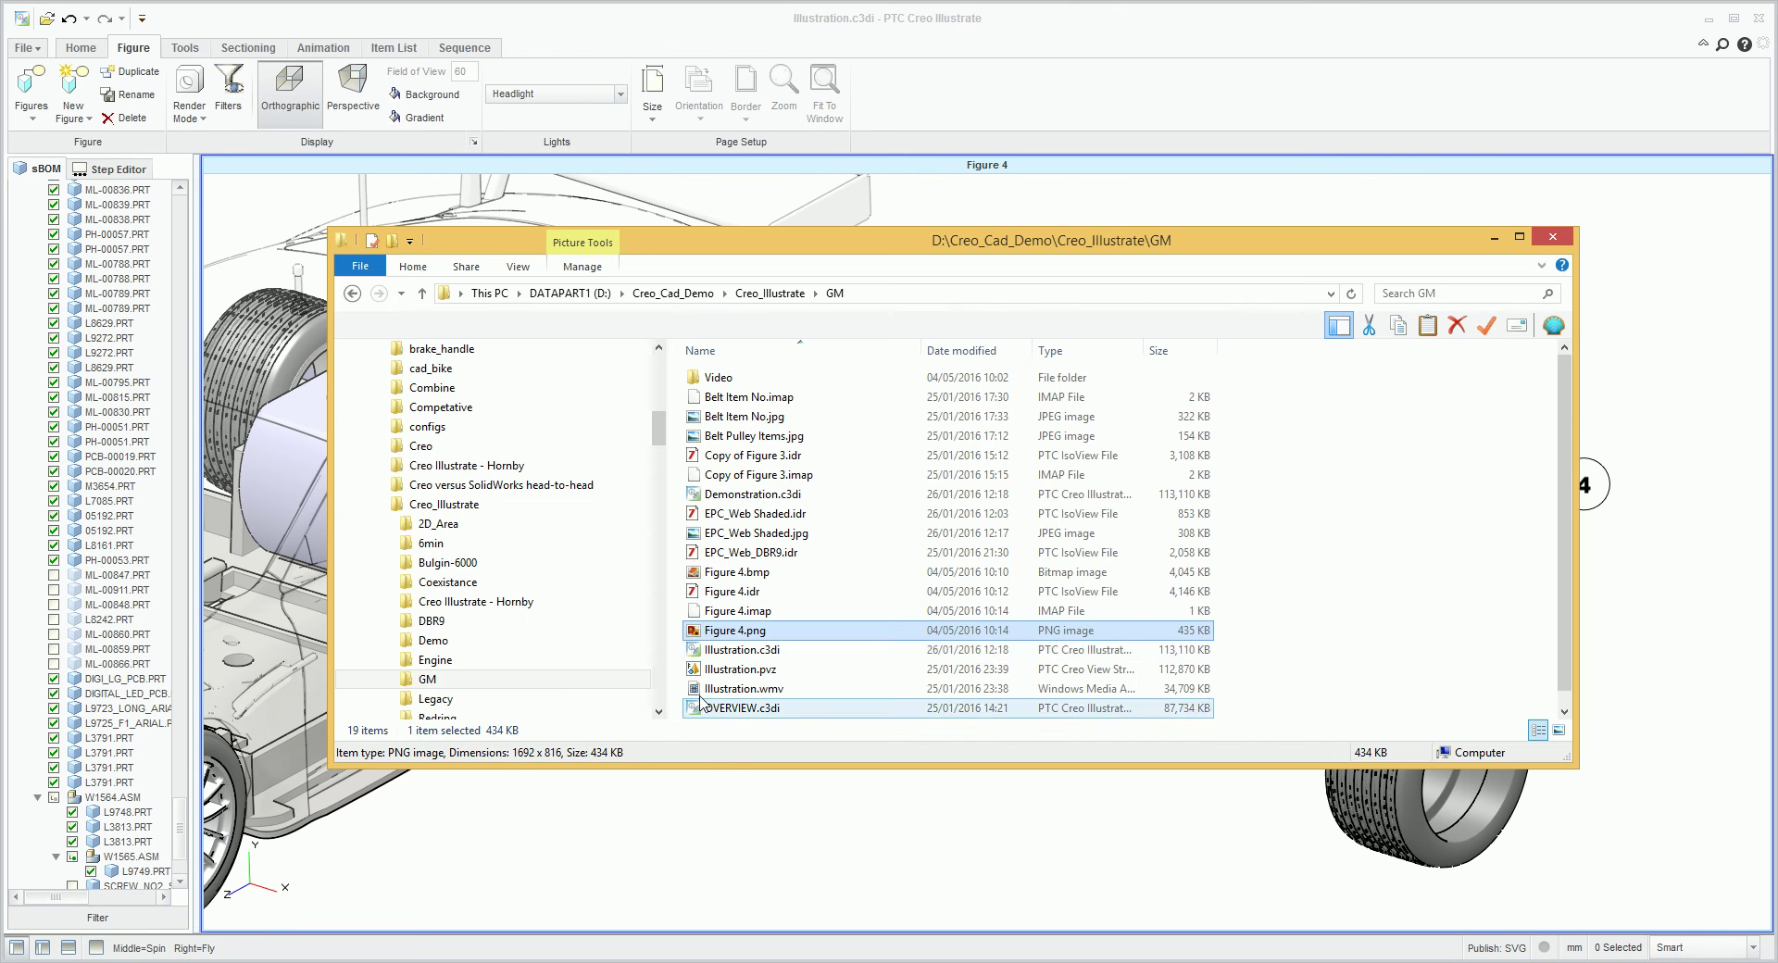
pyautogui.doubleClick(741, 632)
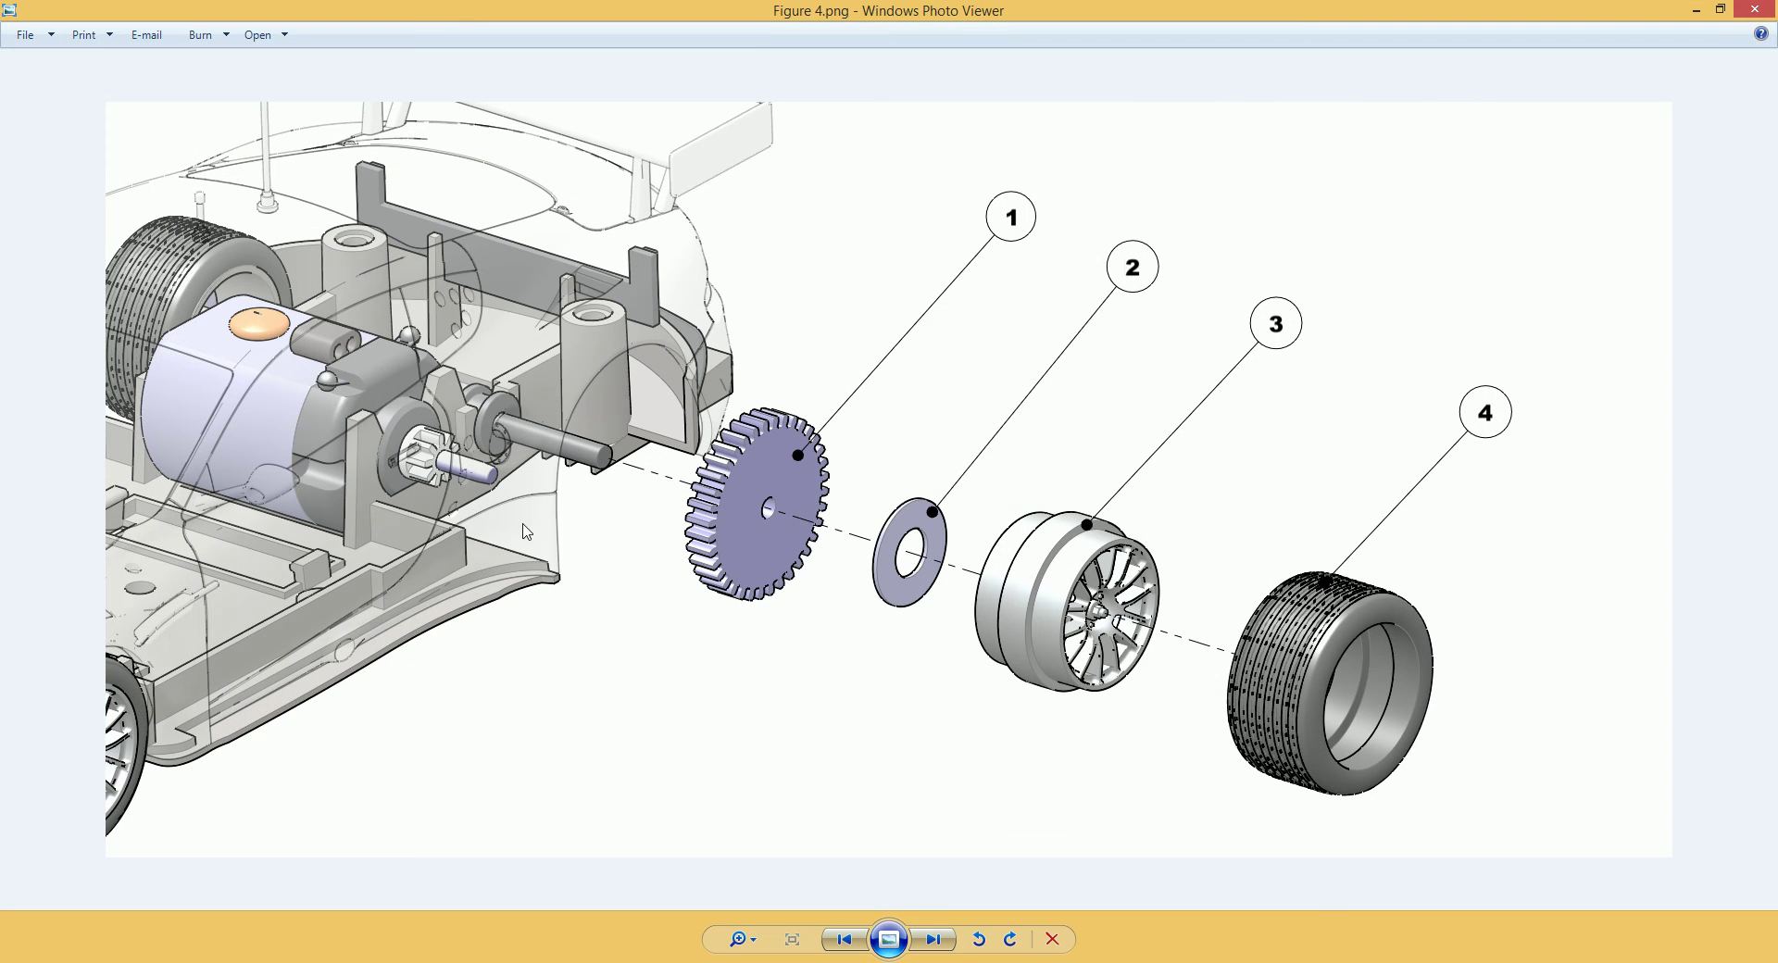
pyautogui.click(1755, 10)
pyautogui.click(1492, 238)
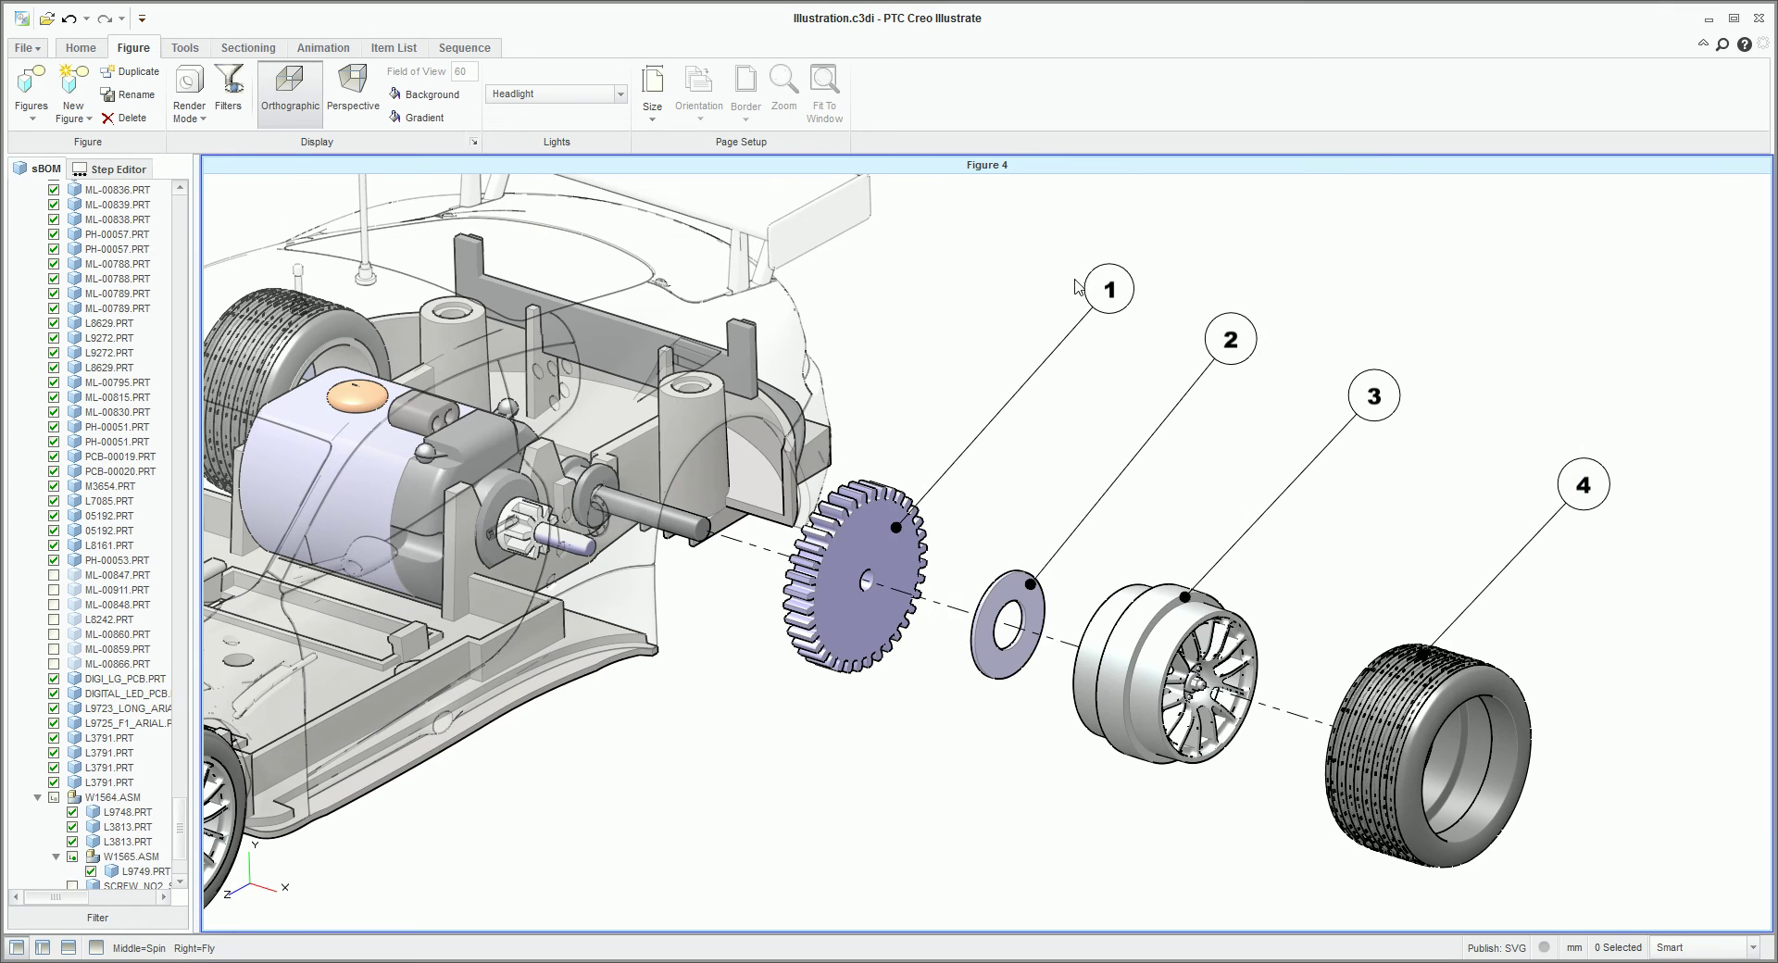
# Save the figure as the IsoDraw illustration Figure 4.idr with thick/thin lines and a 720 pixels/inch shaded image, replacing the existing file.
pyautogui.click(26, 47)
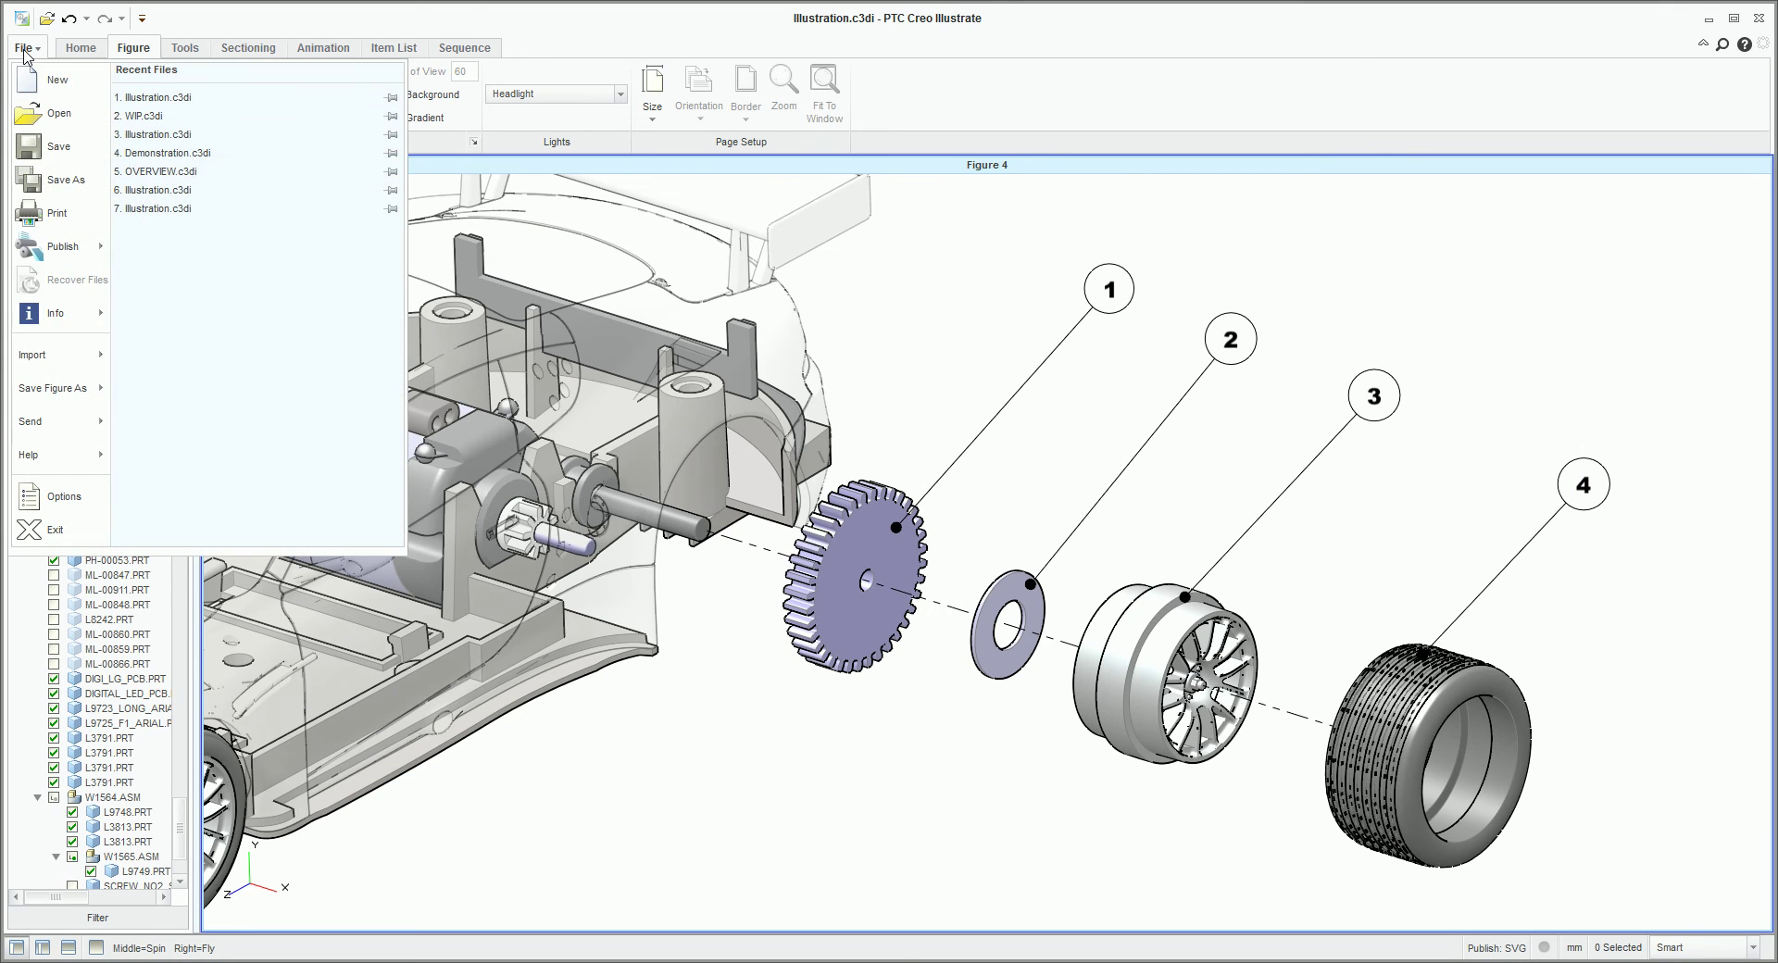
pyautogui.moveTo(56, 393)
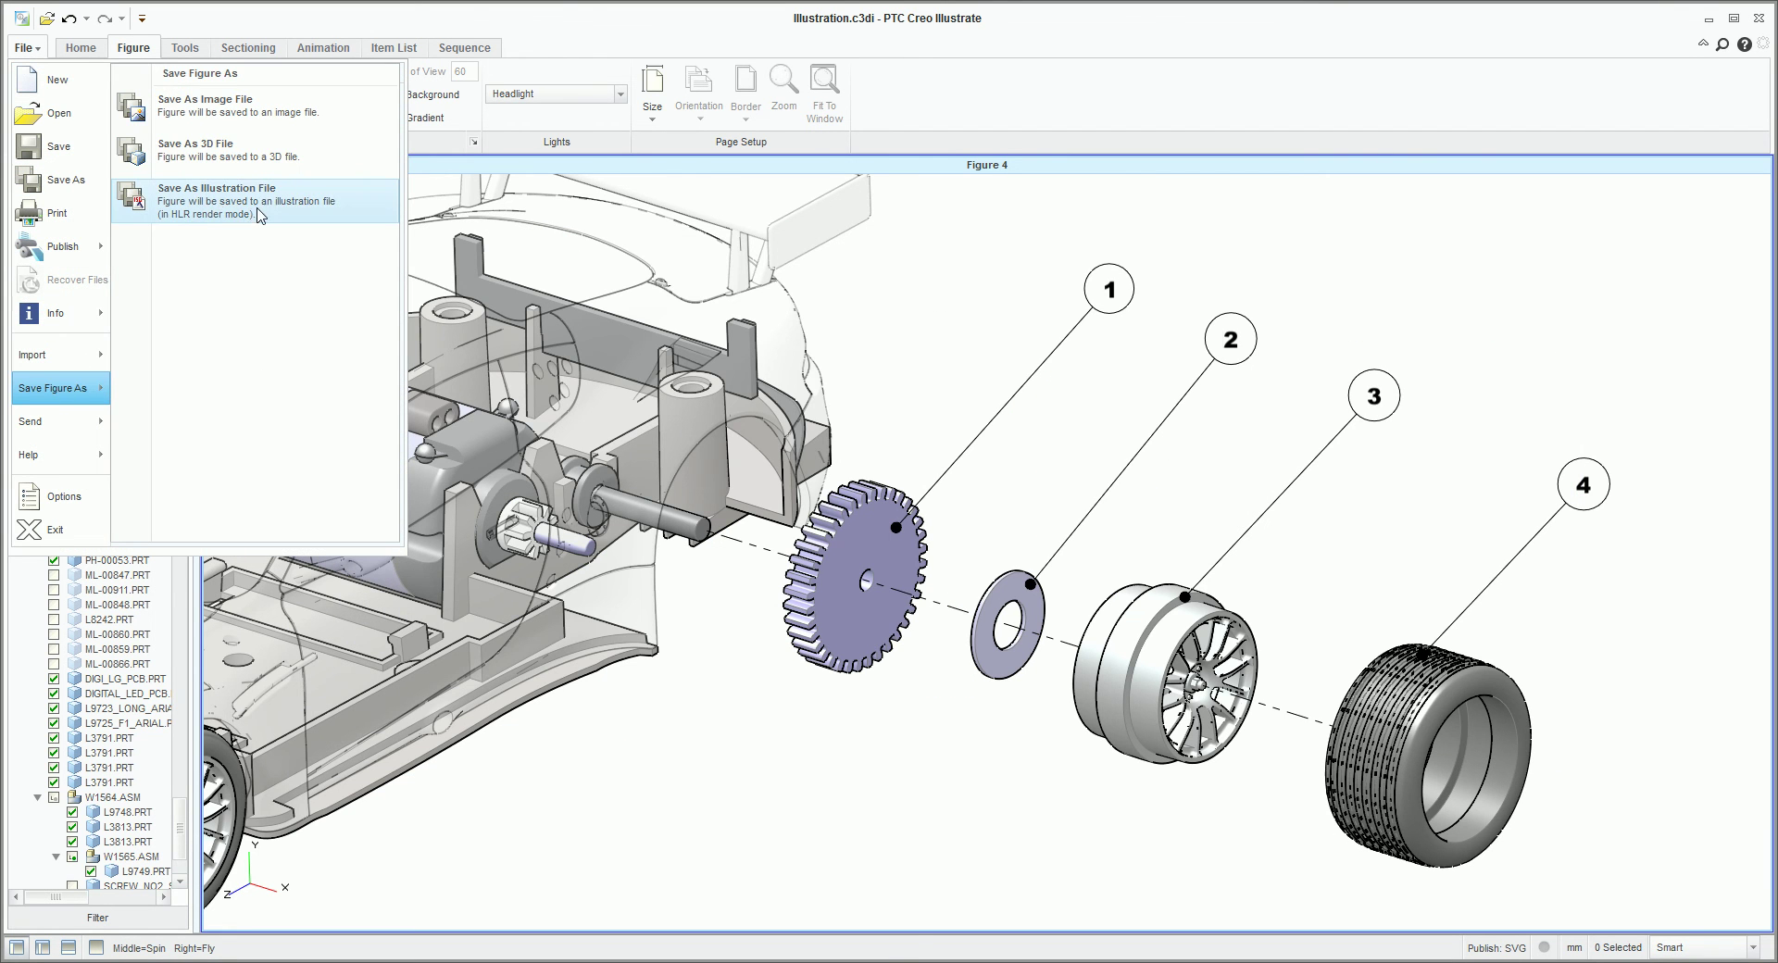
pyautogui.click(253, 214)
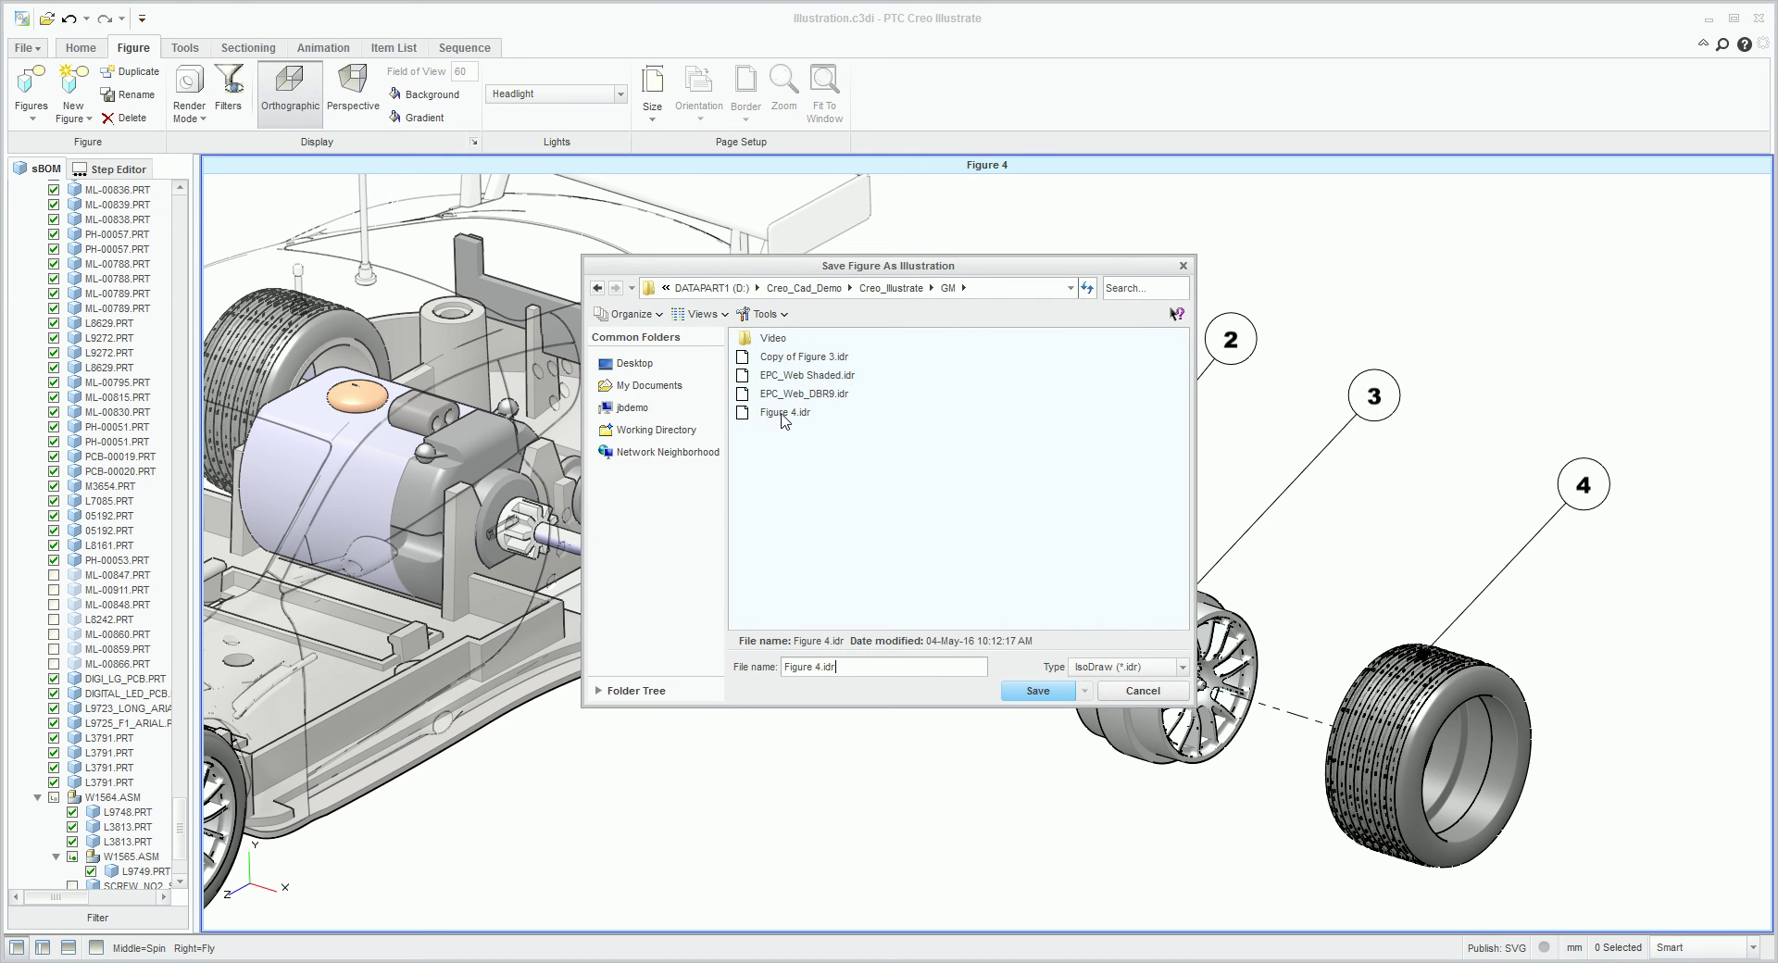
pyautogui.click(1037, 692)
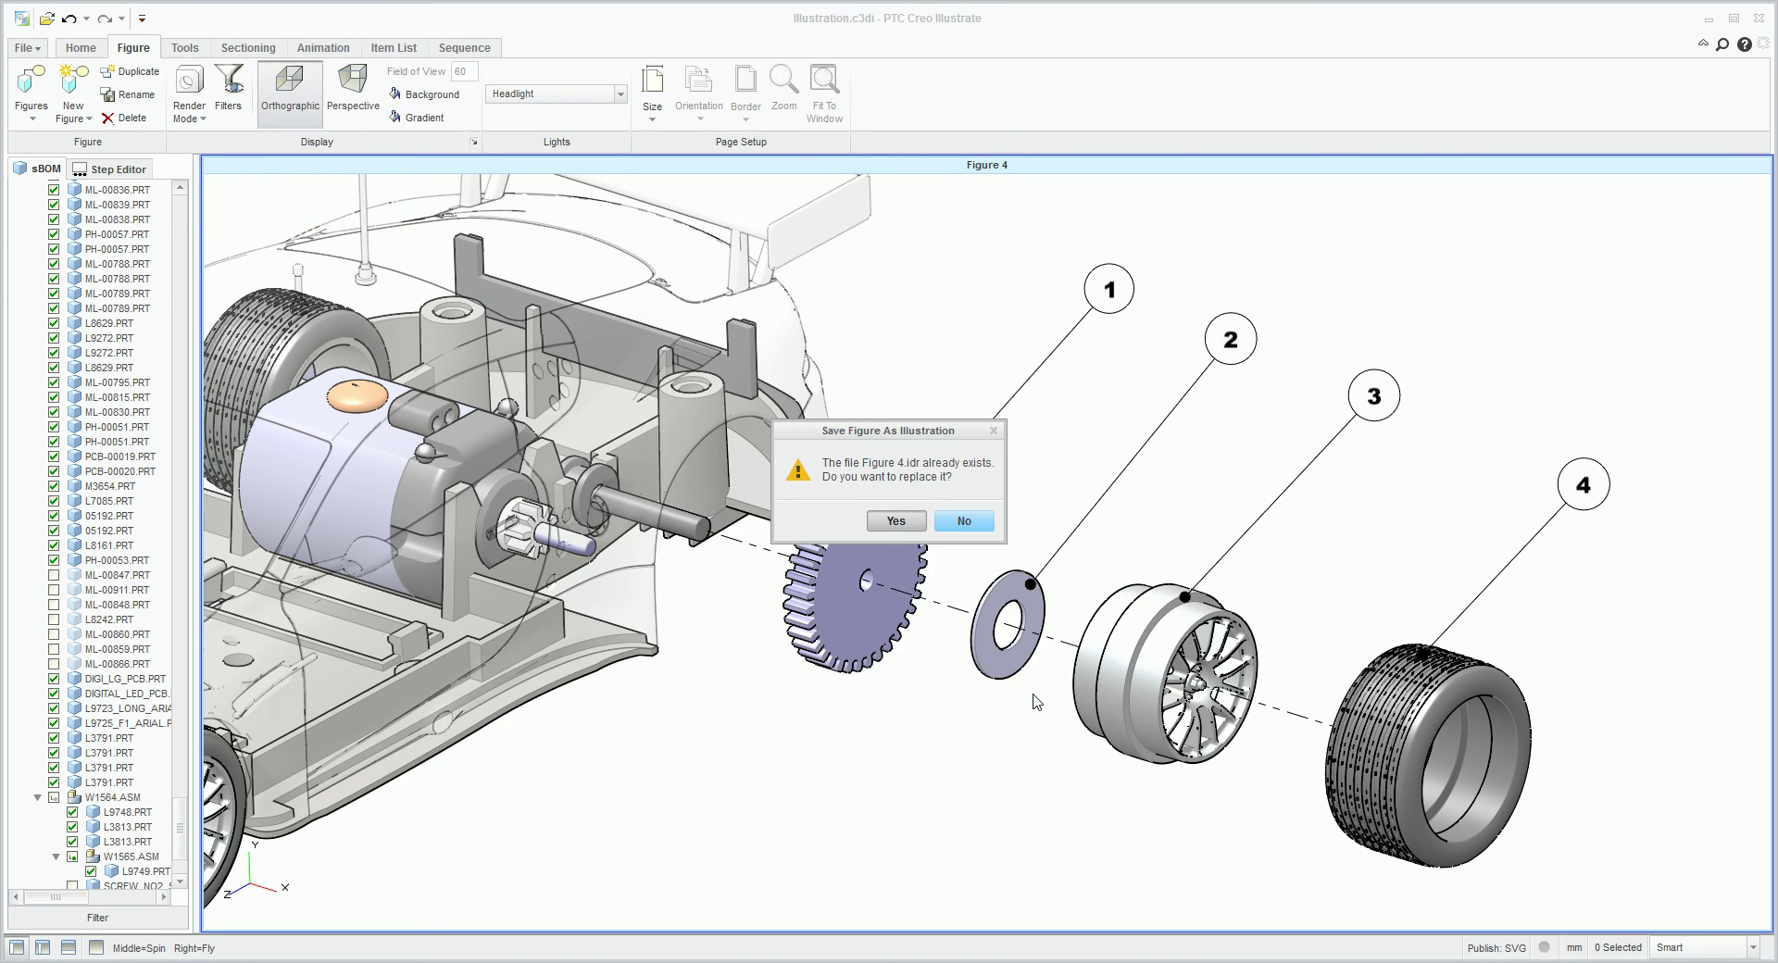
pyautogui.click(895, 522)
pyautogui.click(780, 321)
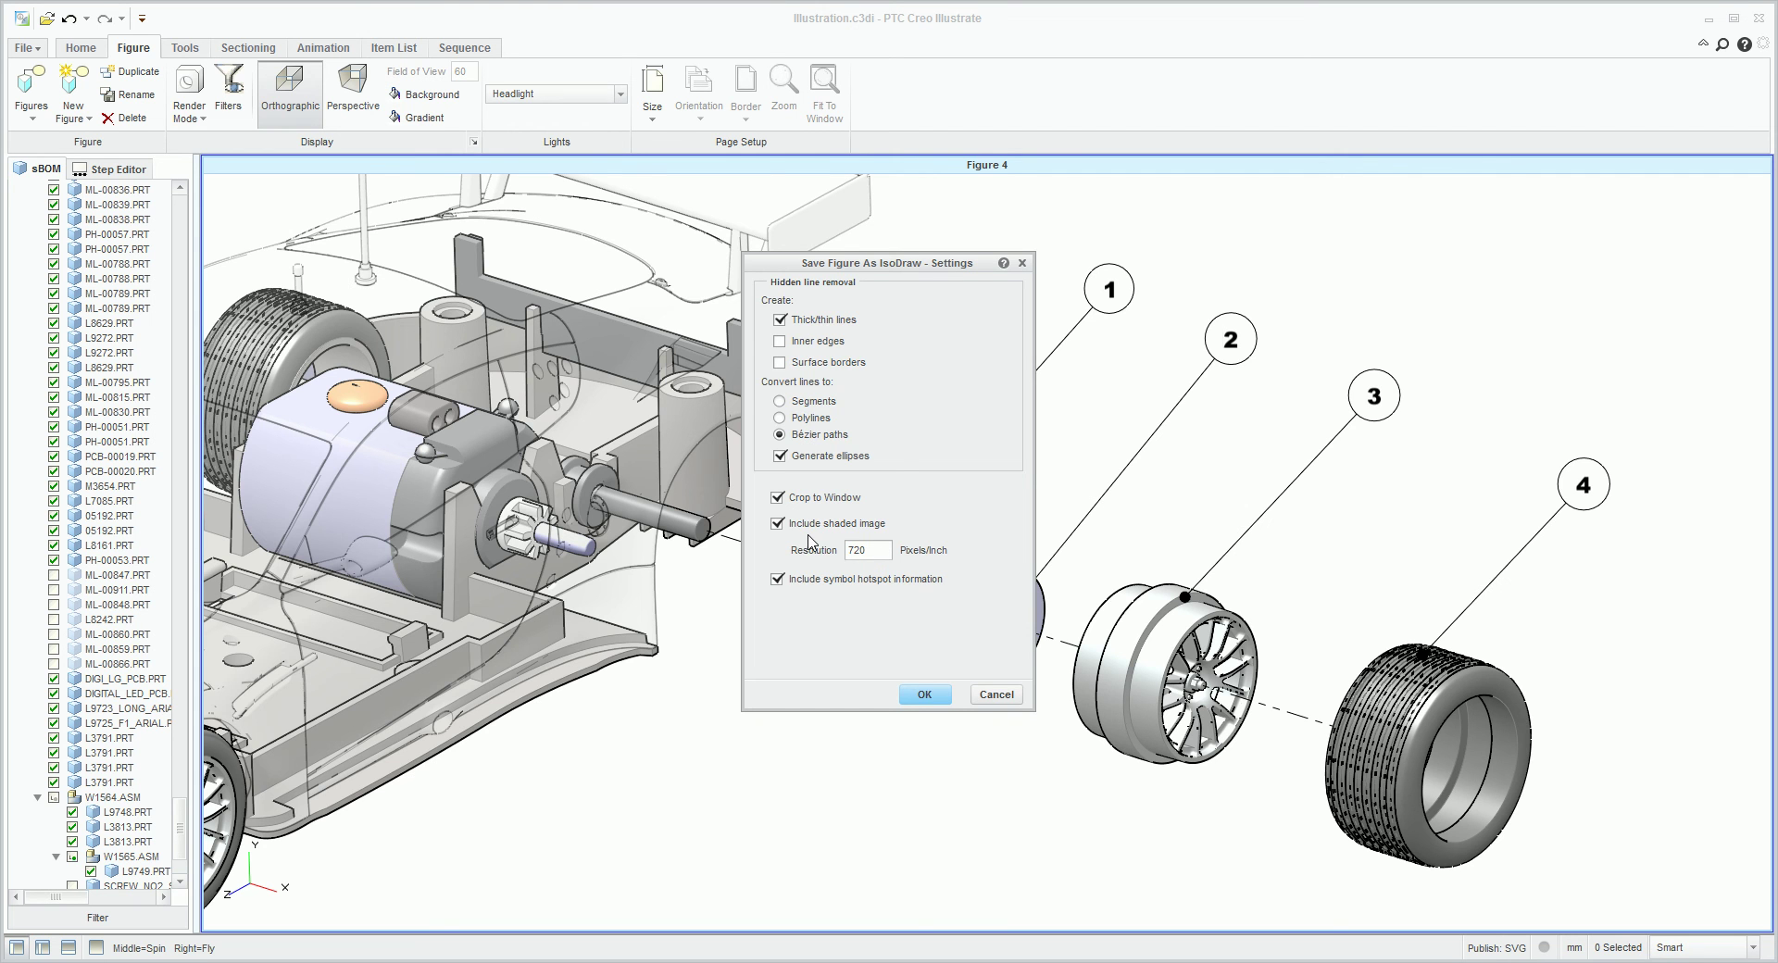
pyautogui.click(925, 696)
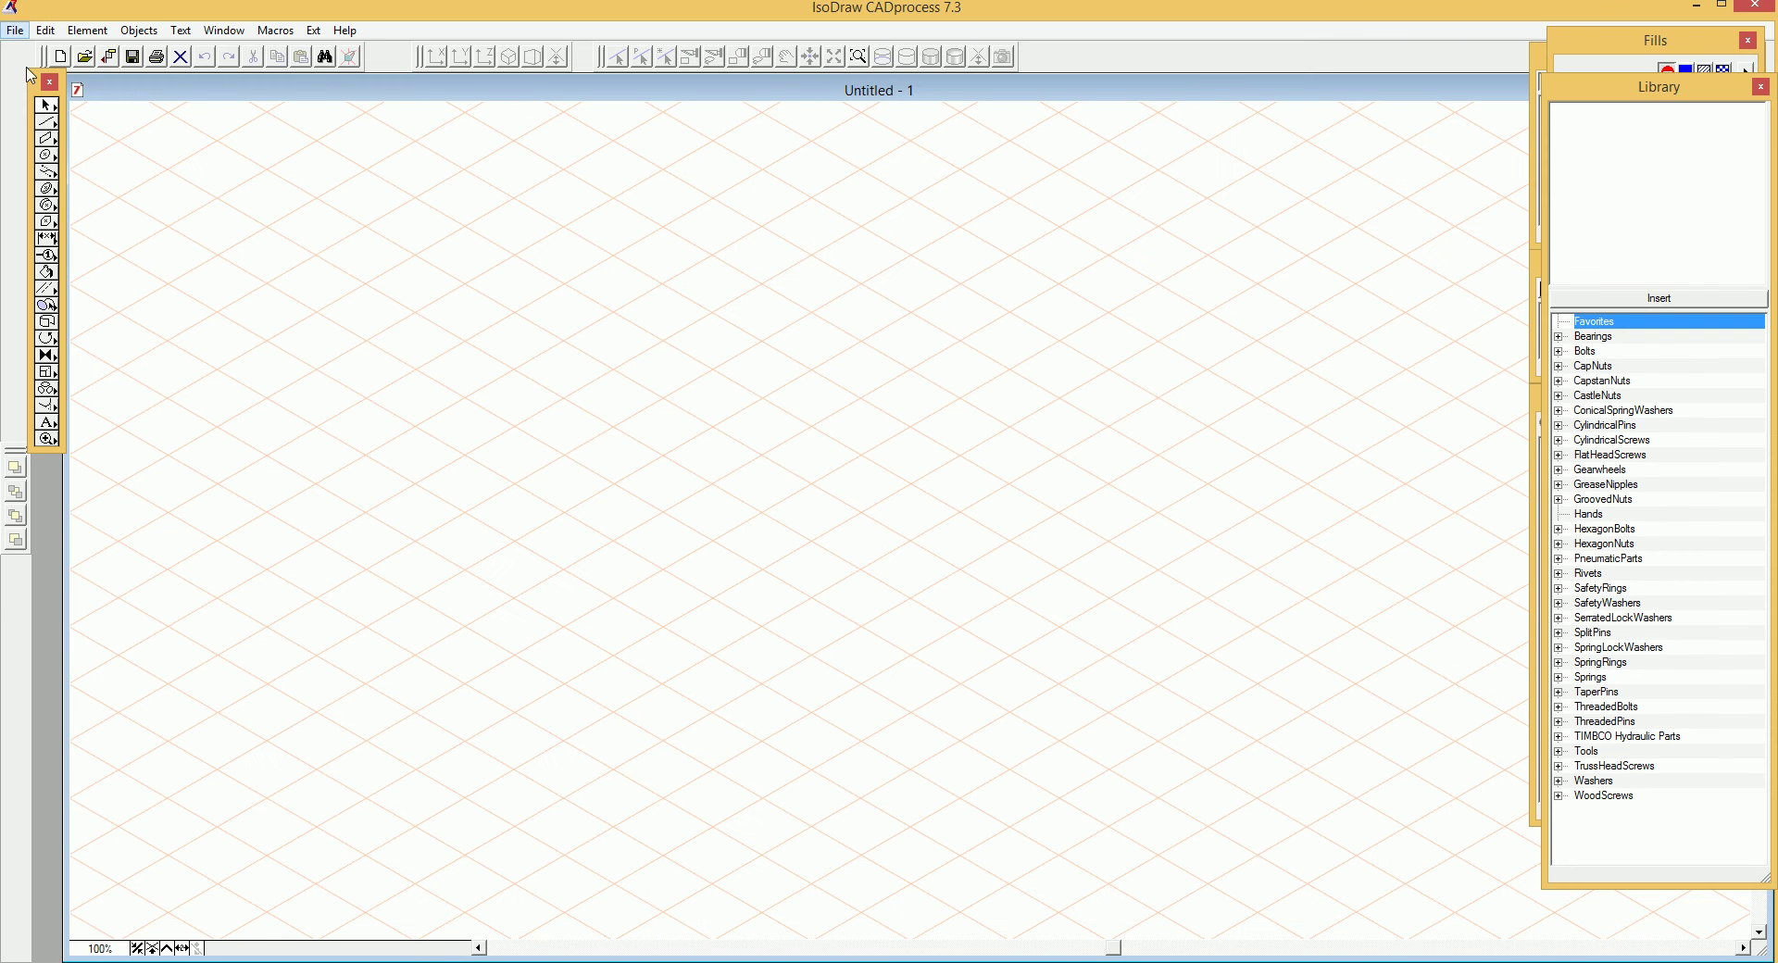
# Open the exported illustration Figure 4.idr in IsoDraw CADprocess.
pyautogui.click(84, 57)
pyautogui.click(845, 448)
pyautogui.click(1174, 627)
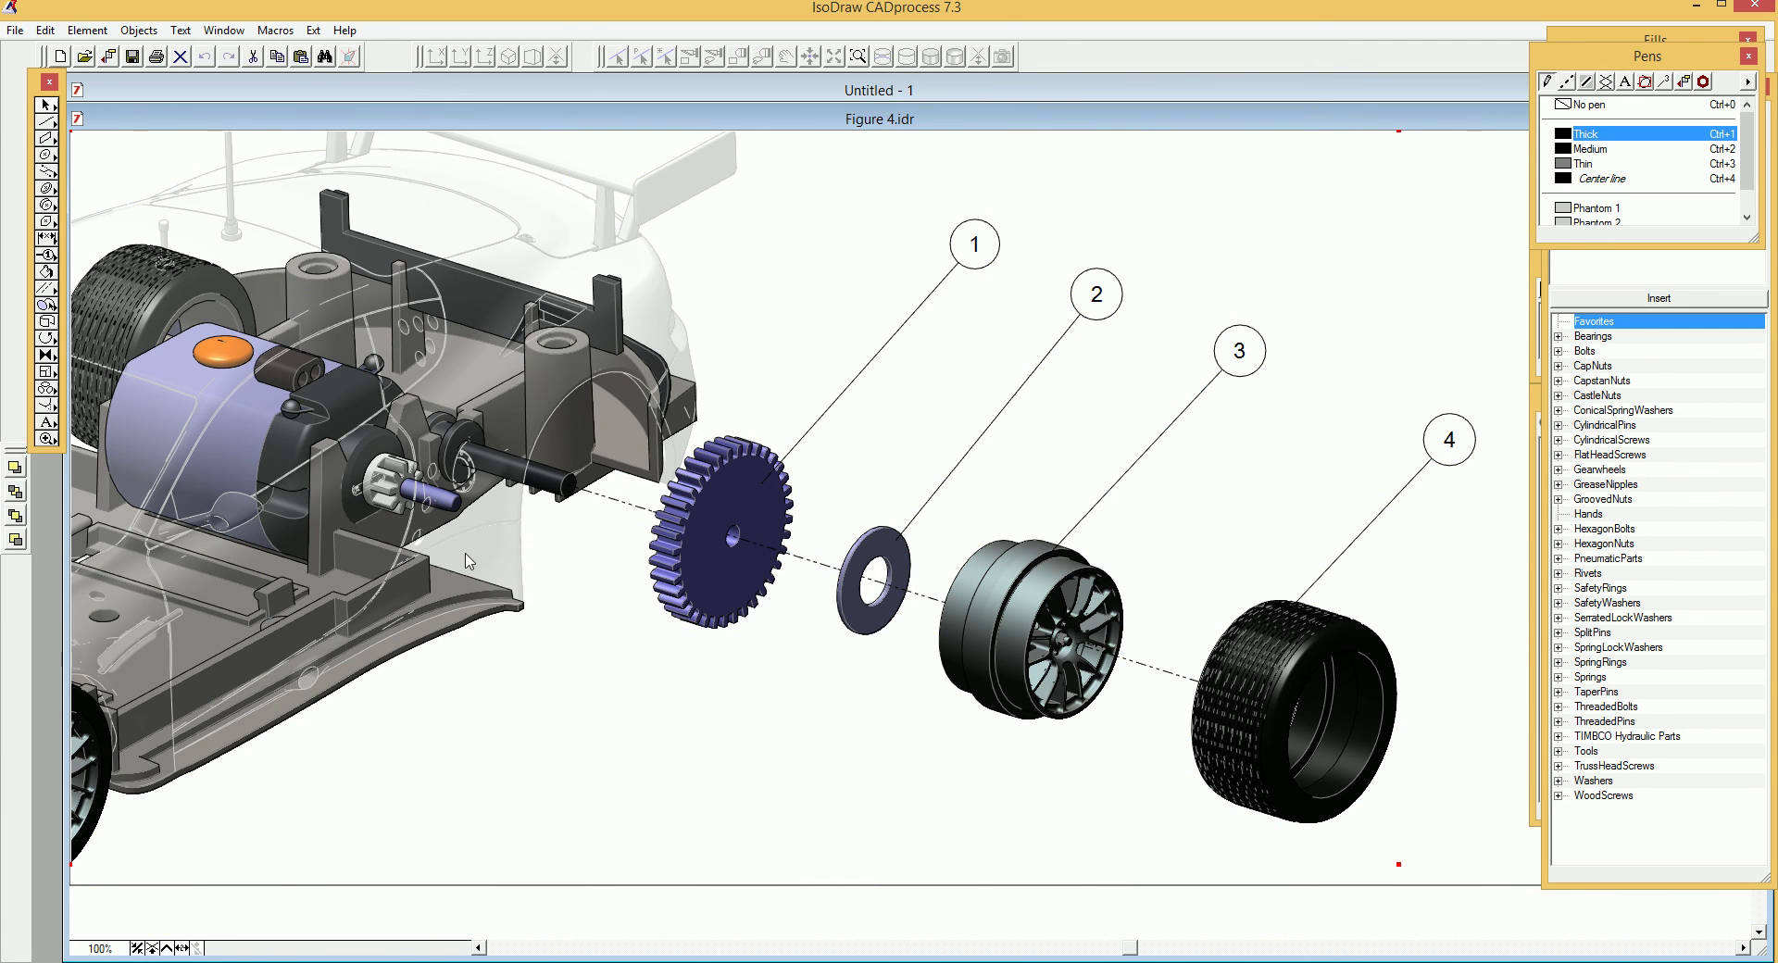
# Move the shaded image down and away from the line drawing to separate the two, then clear the selection.
pyautogui.hotkey('ctrl', '0')
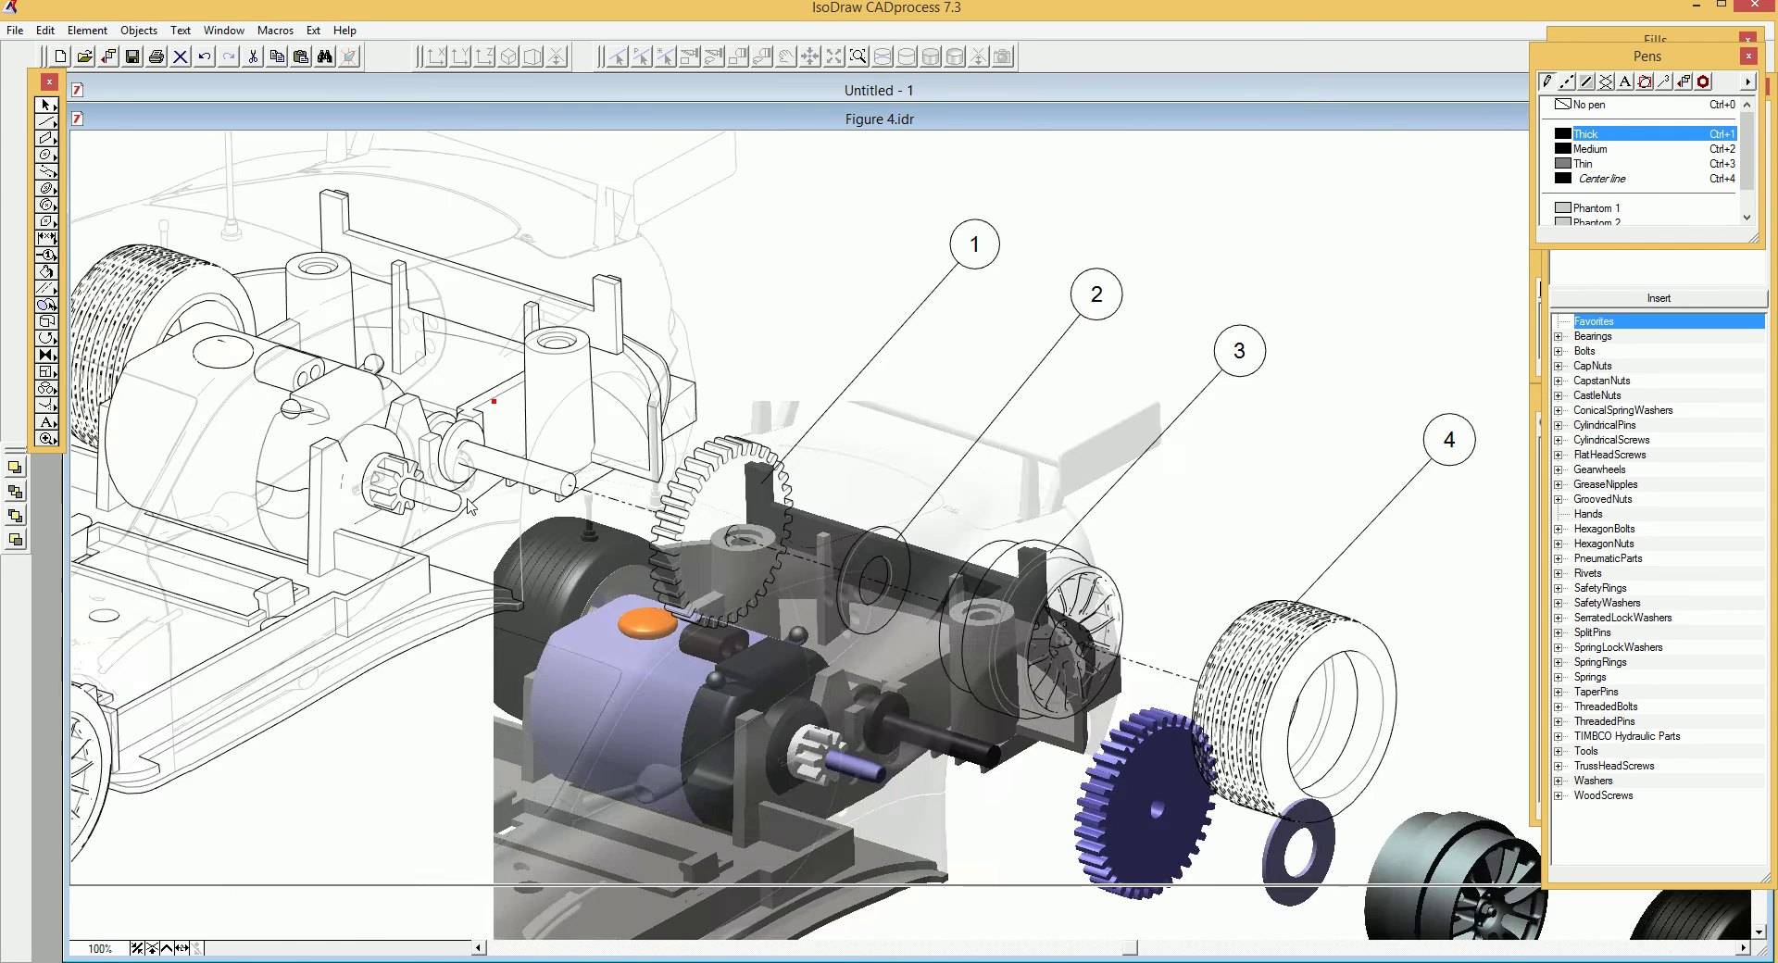
pyautogui.moveTo(547, 579)
pyautogui.mouseDown()
pyautogui.moveTo(360, 762)
pyautogui.moveTo(385, 776)
pyautogui.mouseUp()
pyautogui.click(542, 838)
# Examine the shaded image and the thick and thin line work of the gear, washer, rim and tyre up close.
pyautogui.keyDown('ctrl'); pyautogui.scroll(4, 464, 889); pyautogui.keyUp('ctrl')
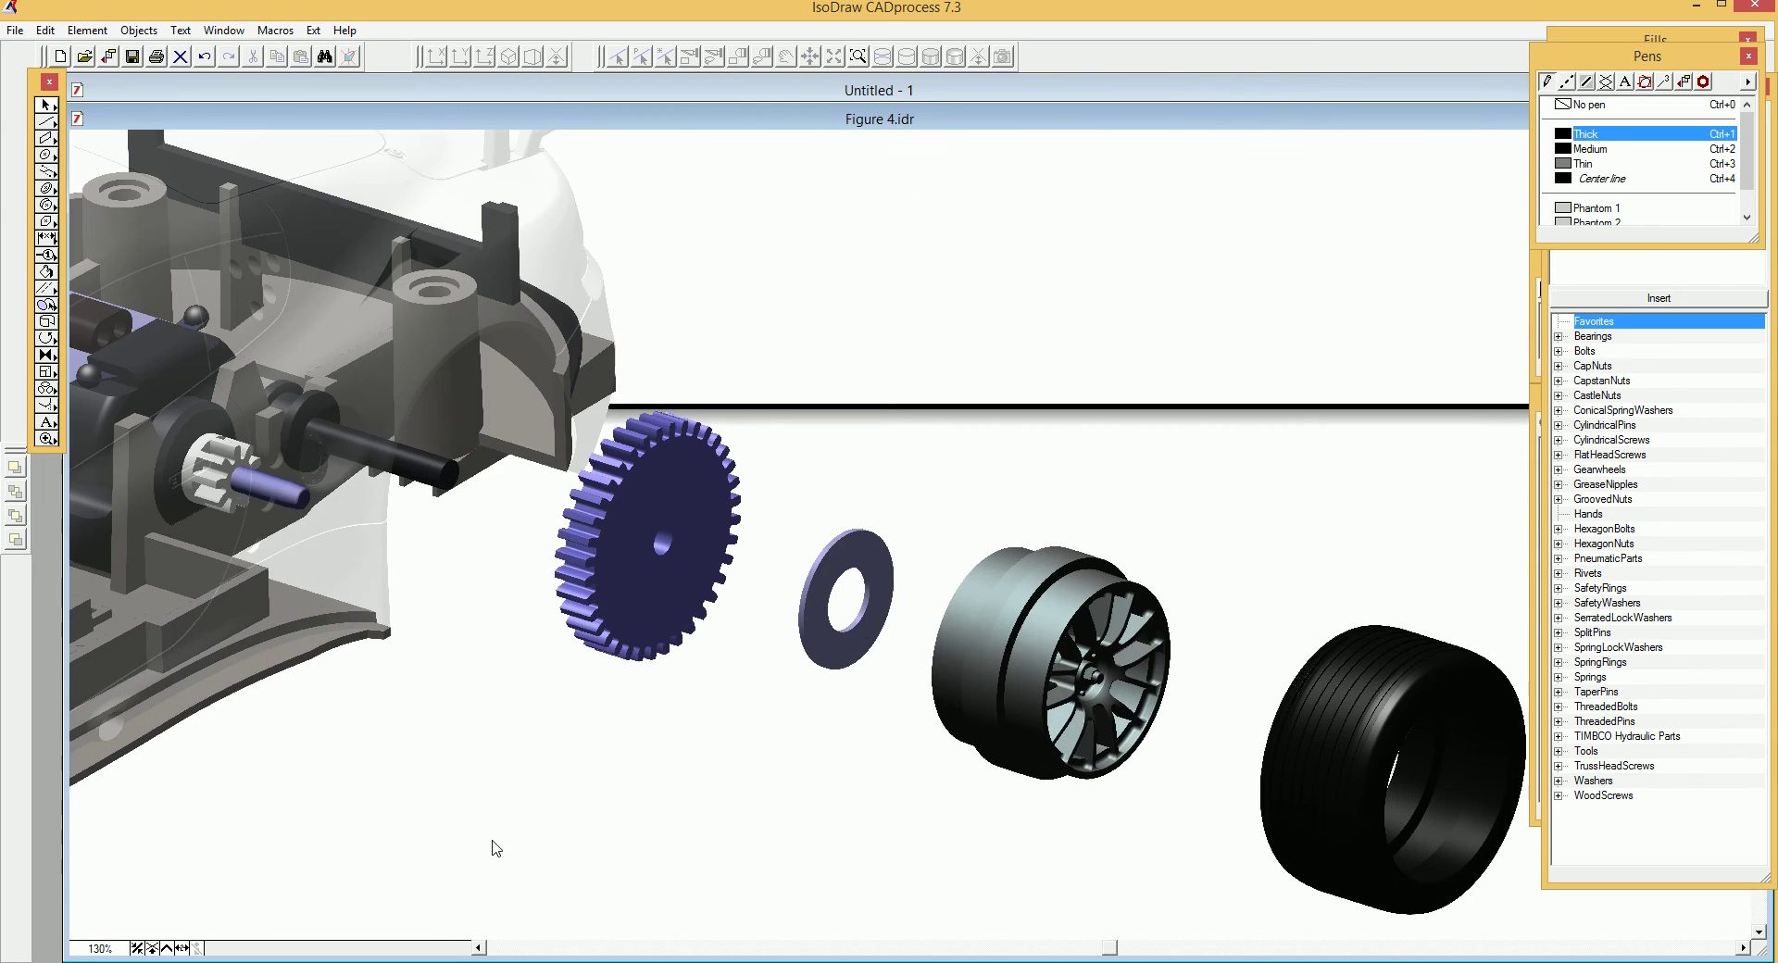
pyautogui.keyDown('ctrl'); pyautogui.scroll(-3, 568, 885); pyautogui.keyUp('ctrl')
pyautogui.keyDown('ctrl'); pyautogui.scroll(5, 426, 524); pyautogui.keyUp('ctrl')
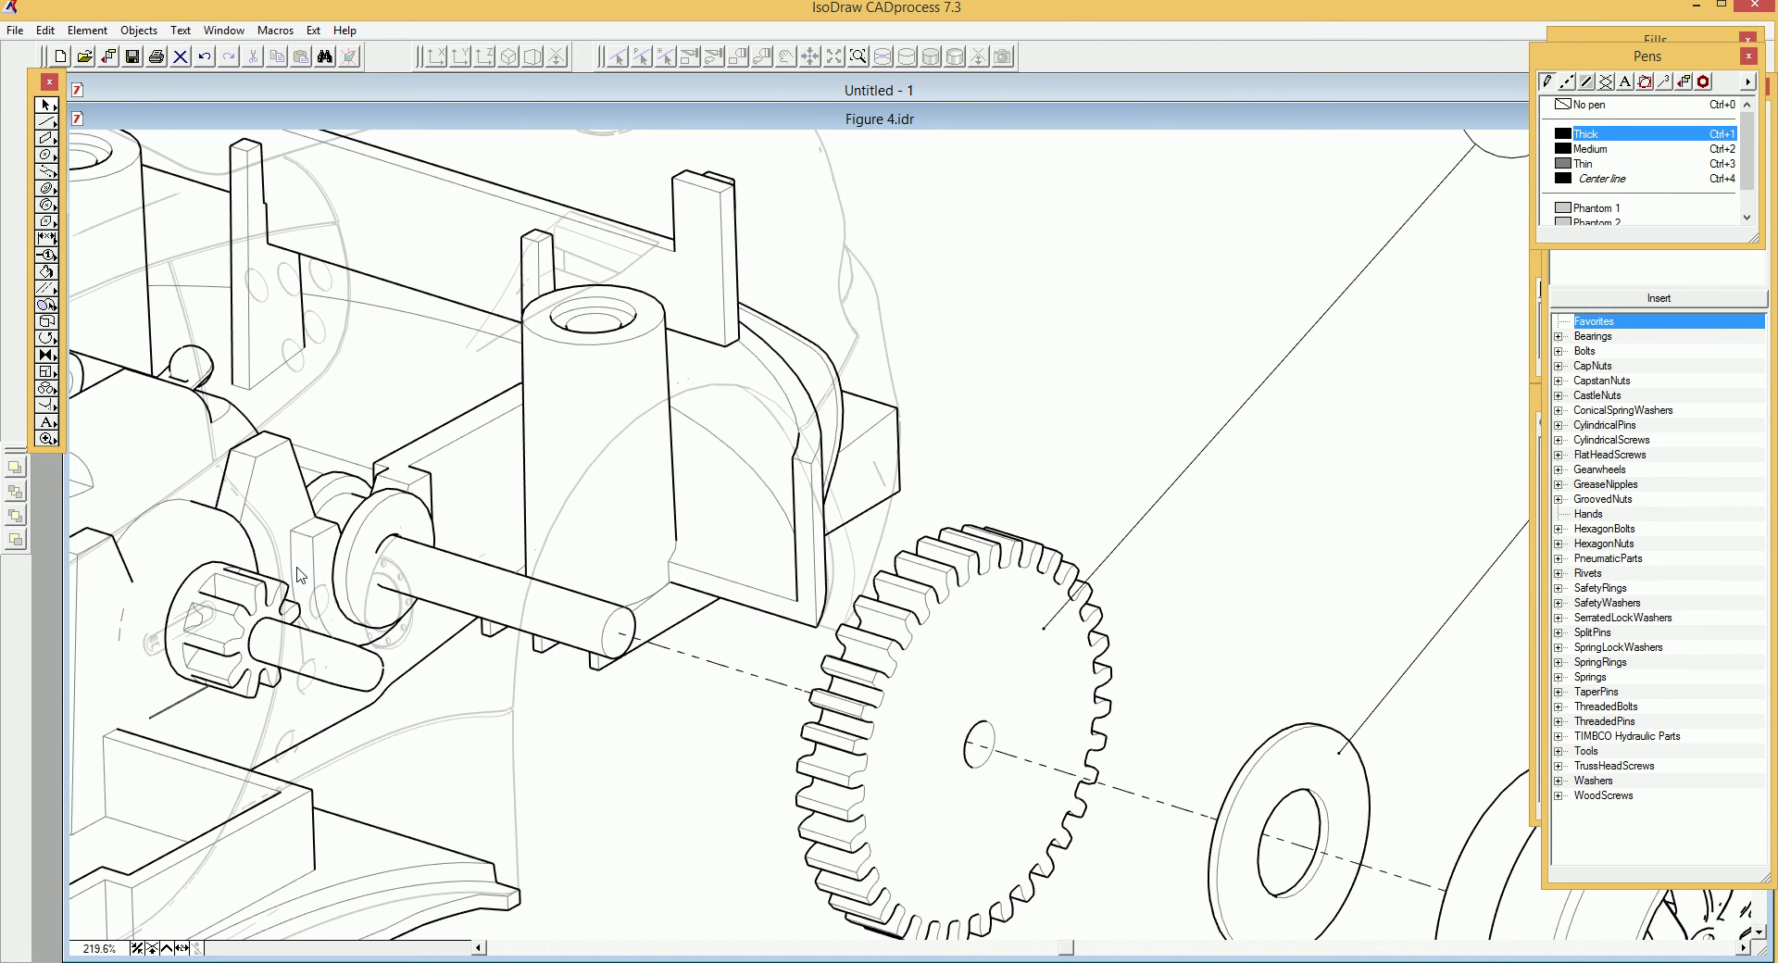
pyautogui.keyDown('ctrl'); pyautogui.scroll(-2, 235, 547); pyautogui.keyUp('ctrl')
pyautogui.keyDown('ctrl'); pyautogui.scroll(2, 941, 866); pyautogui.keyUp('ctrl')
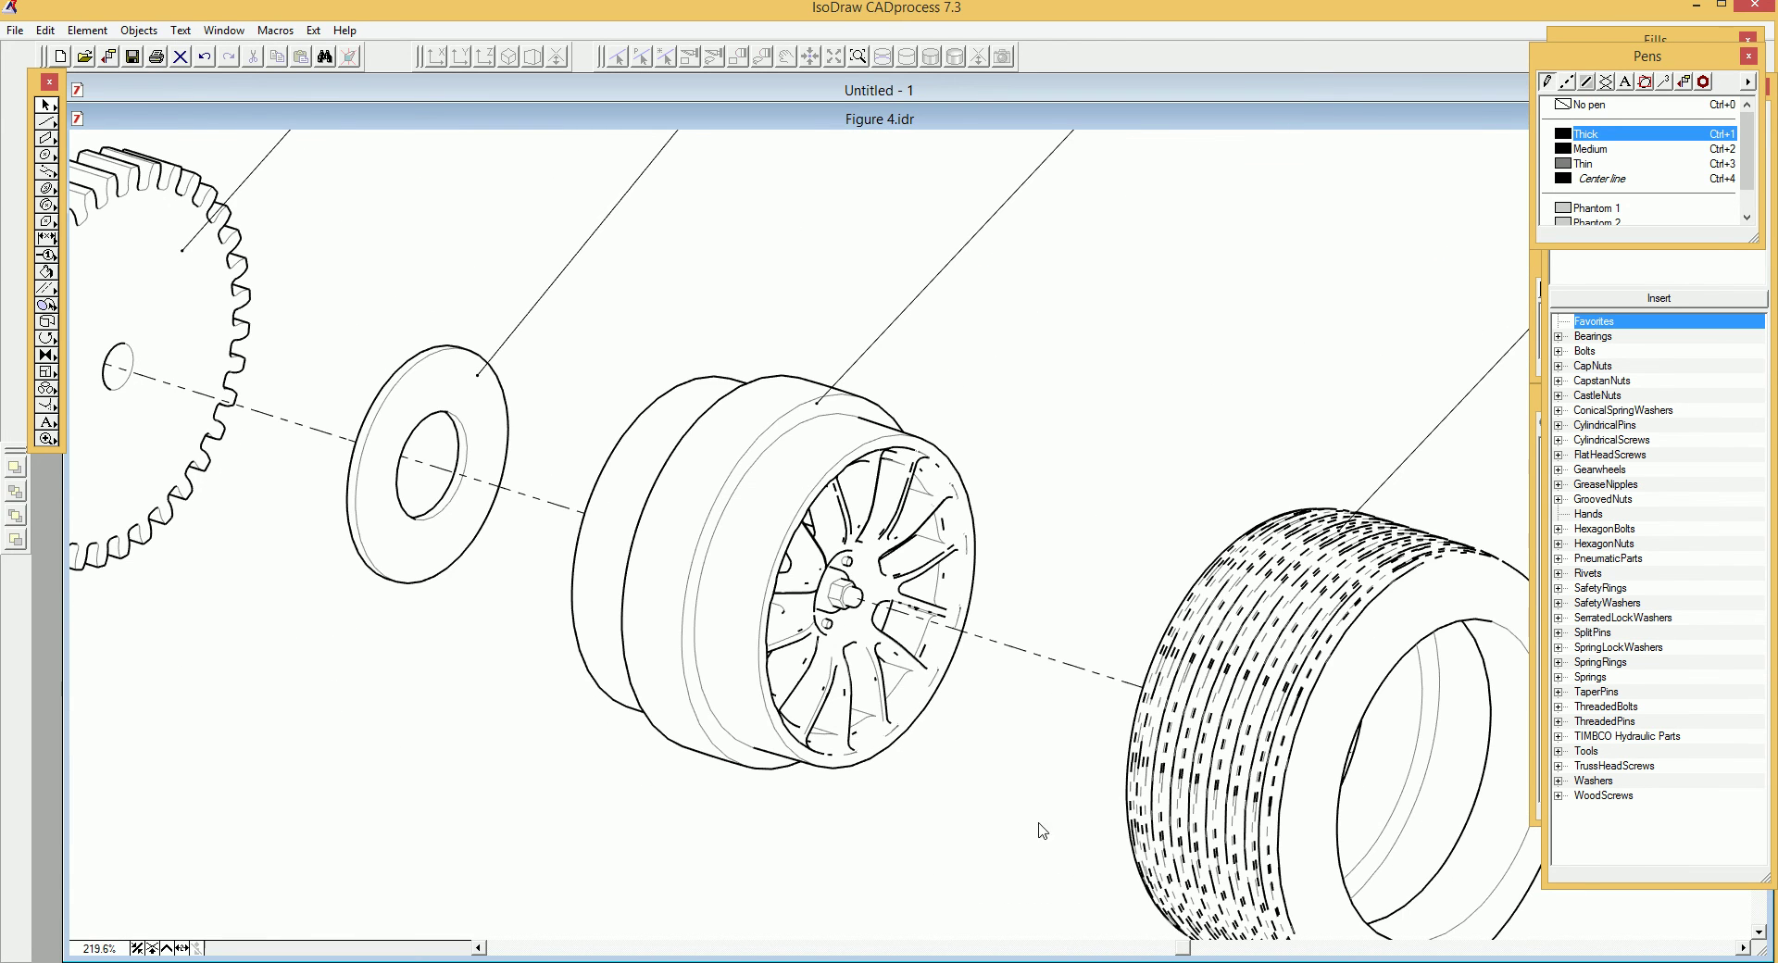
pyautogui.keyDown('ctrl'); pyautogui.scroll(-4, 1093, 832); pyautogui.keyUp('ctrl')
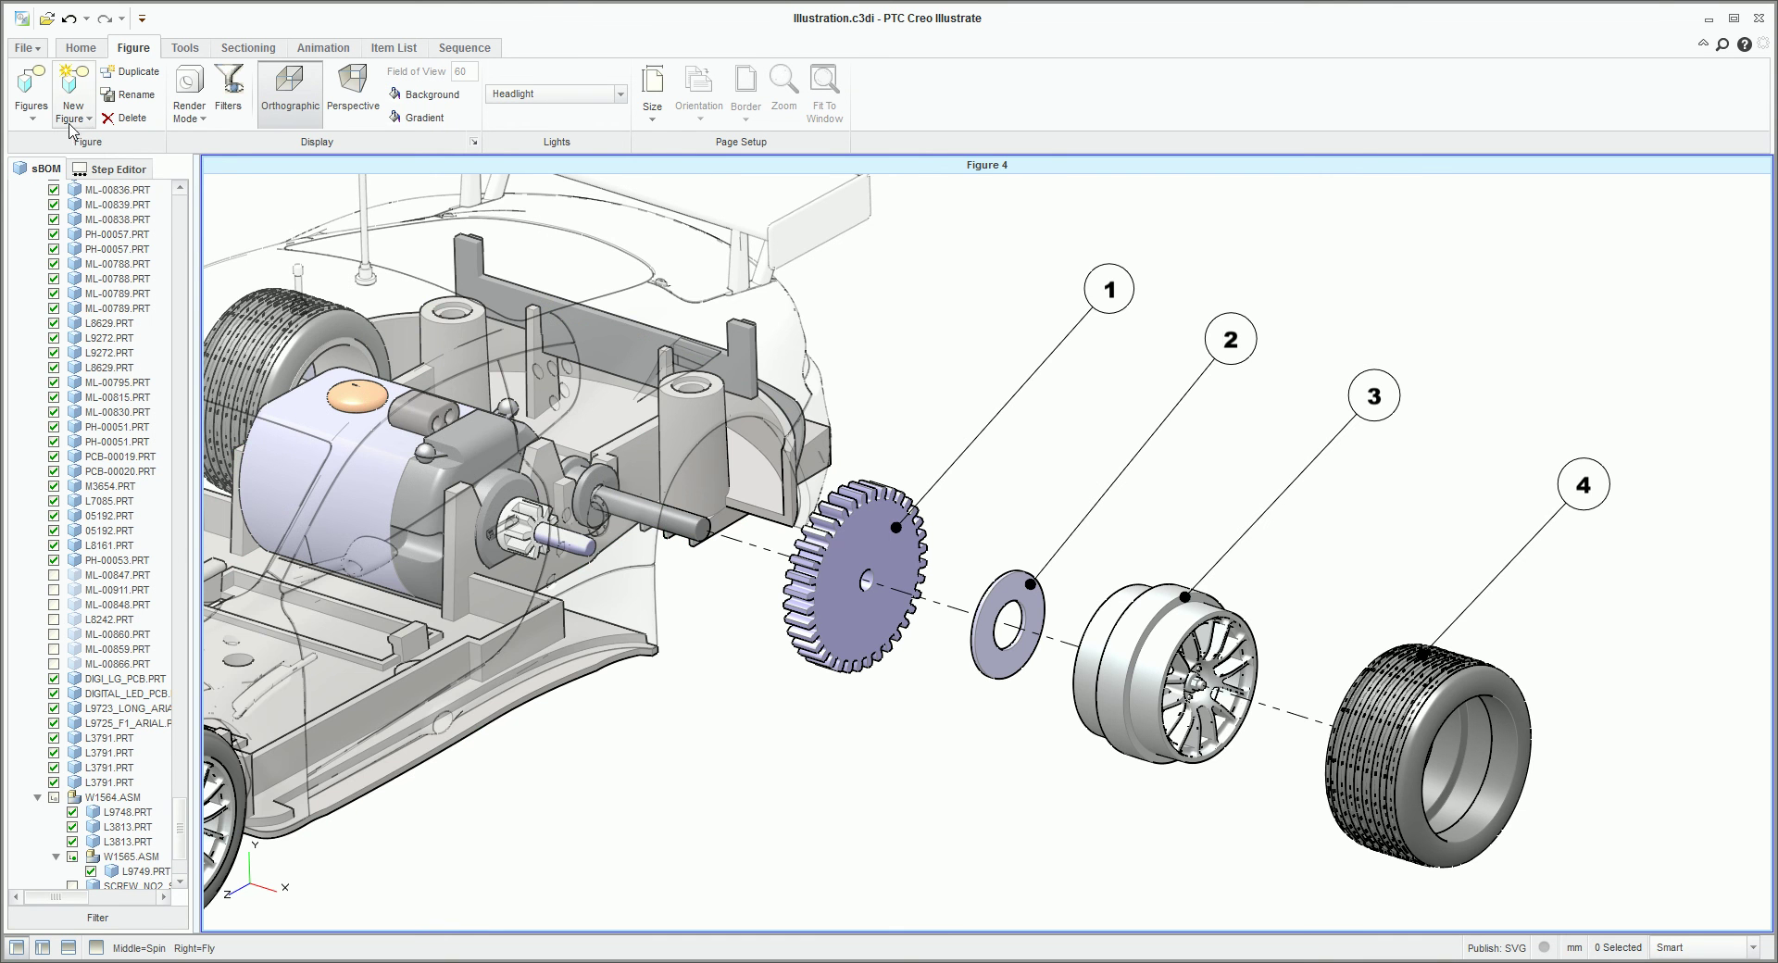
# Open the EPC_Web Shaded exploded figure from the list of figures.
pyautogui.click(86, 121)
pyautogui.click(31, 116)
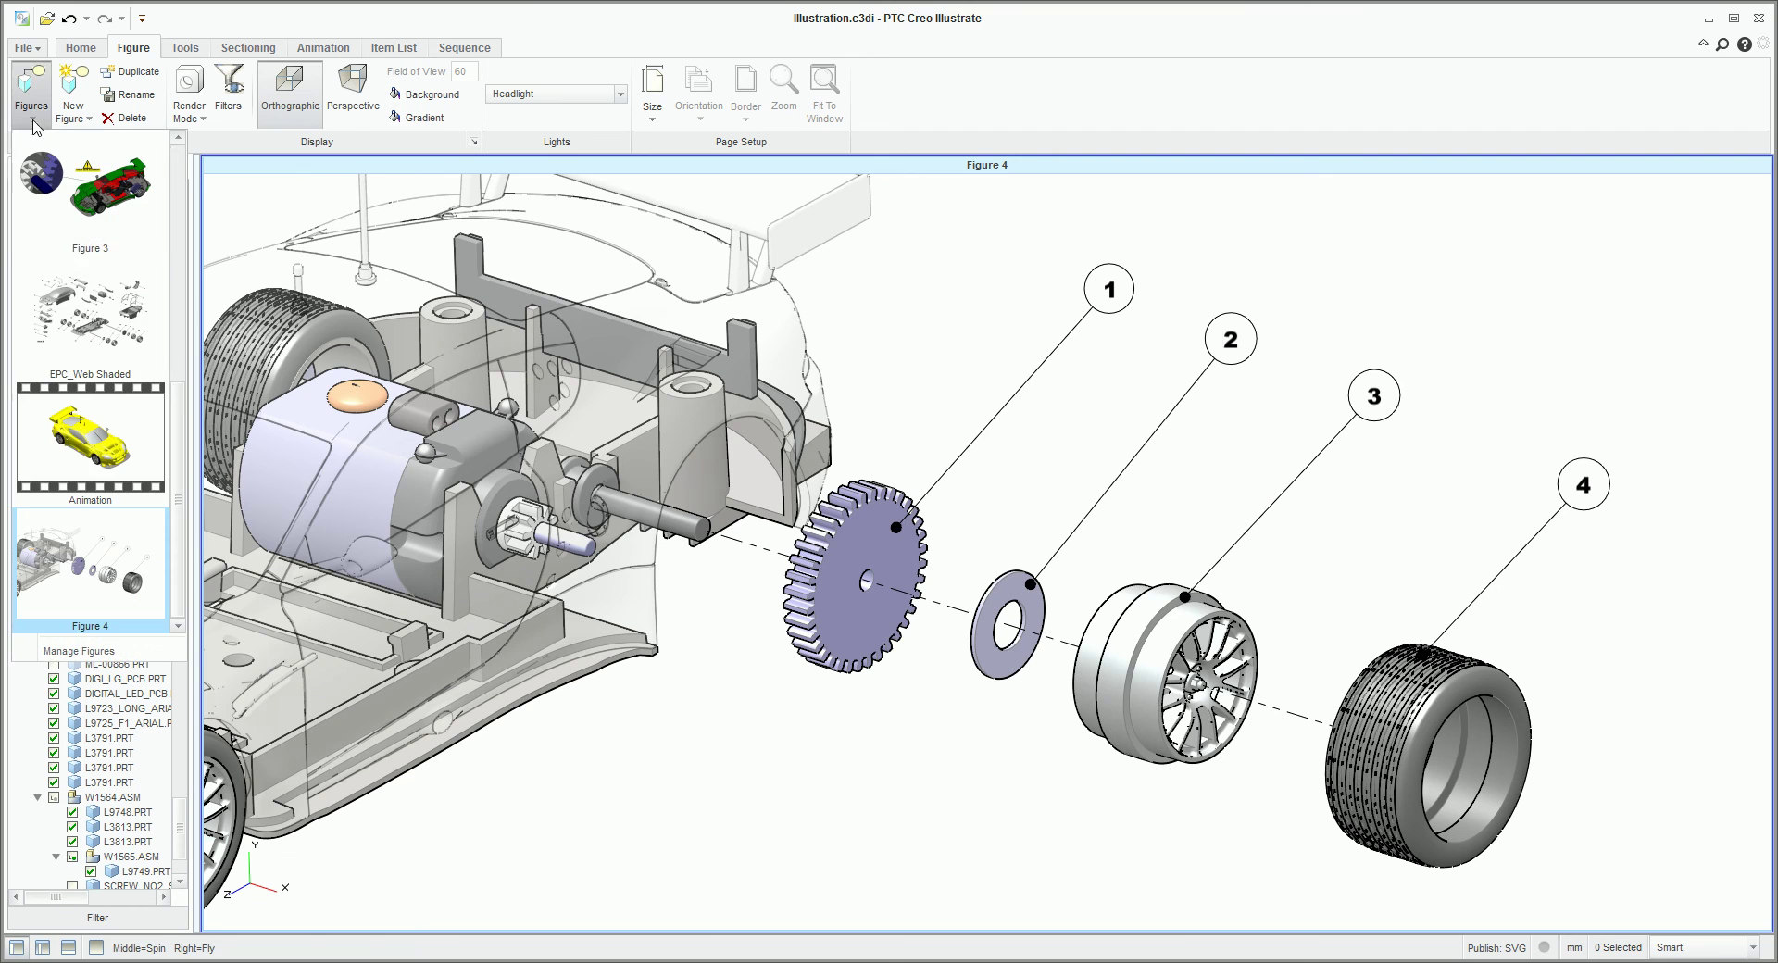
pyautogui.click(74, 301)
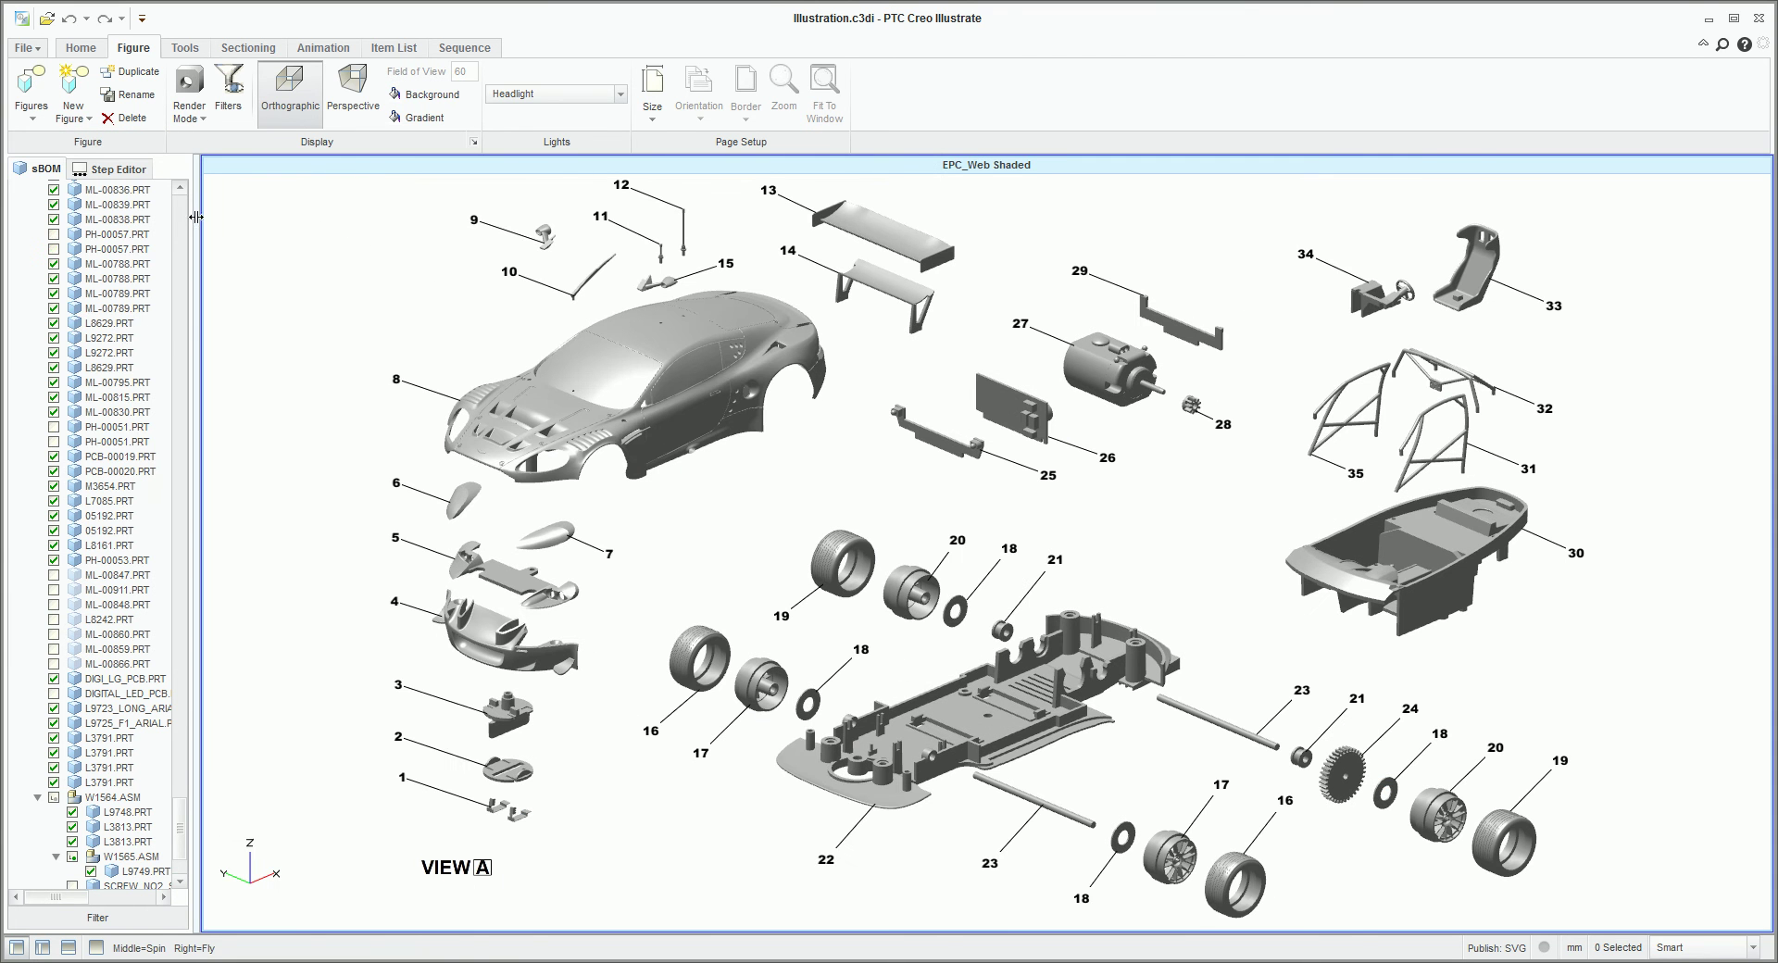
# Save the figure as the IsoDraw illustration EPC_Web Shaded.idr with thick/thin lines and a 720 pixels/inch shaded image, replacing the existing file.
pyautogui.click(37, 50)
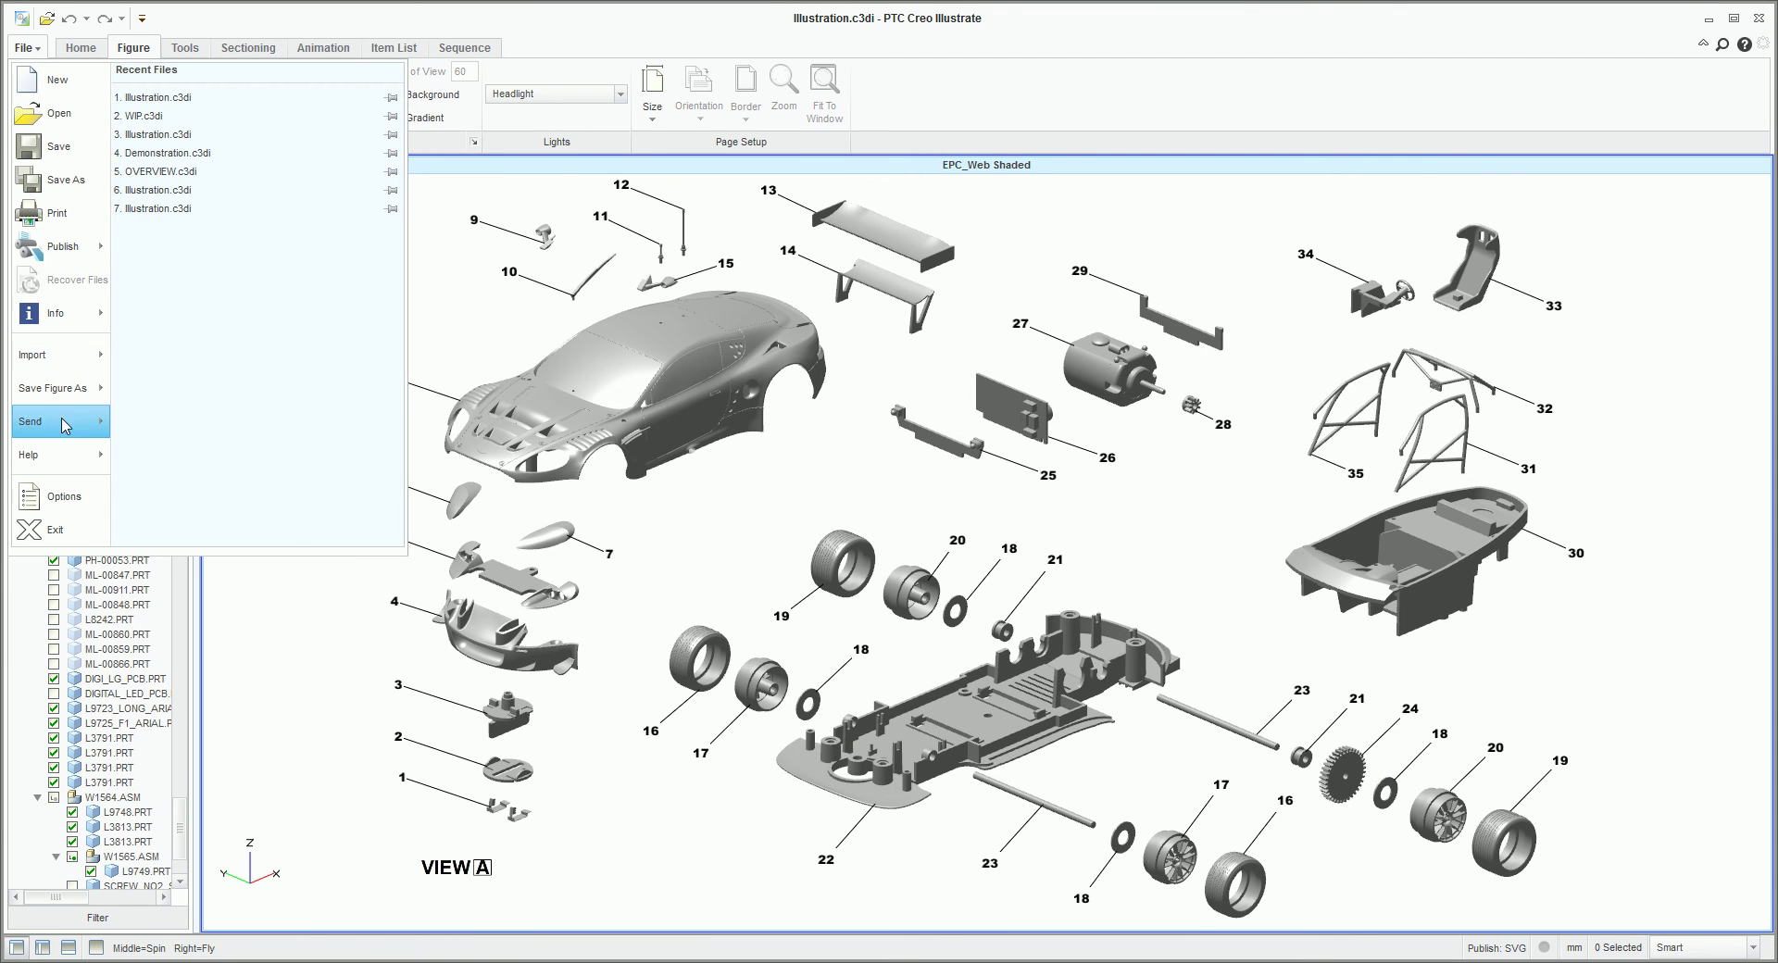
pyautogui.click(68, 390)
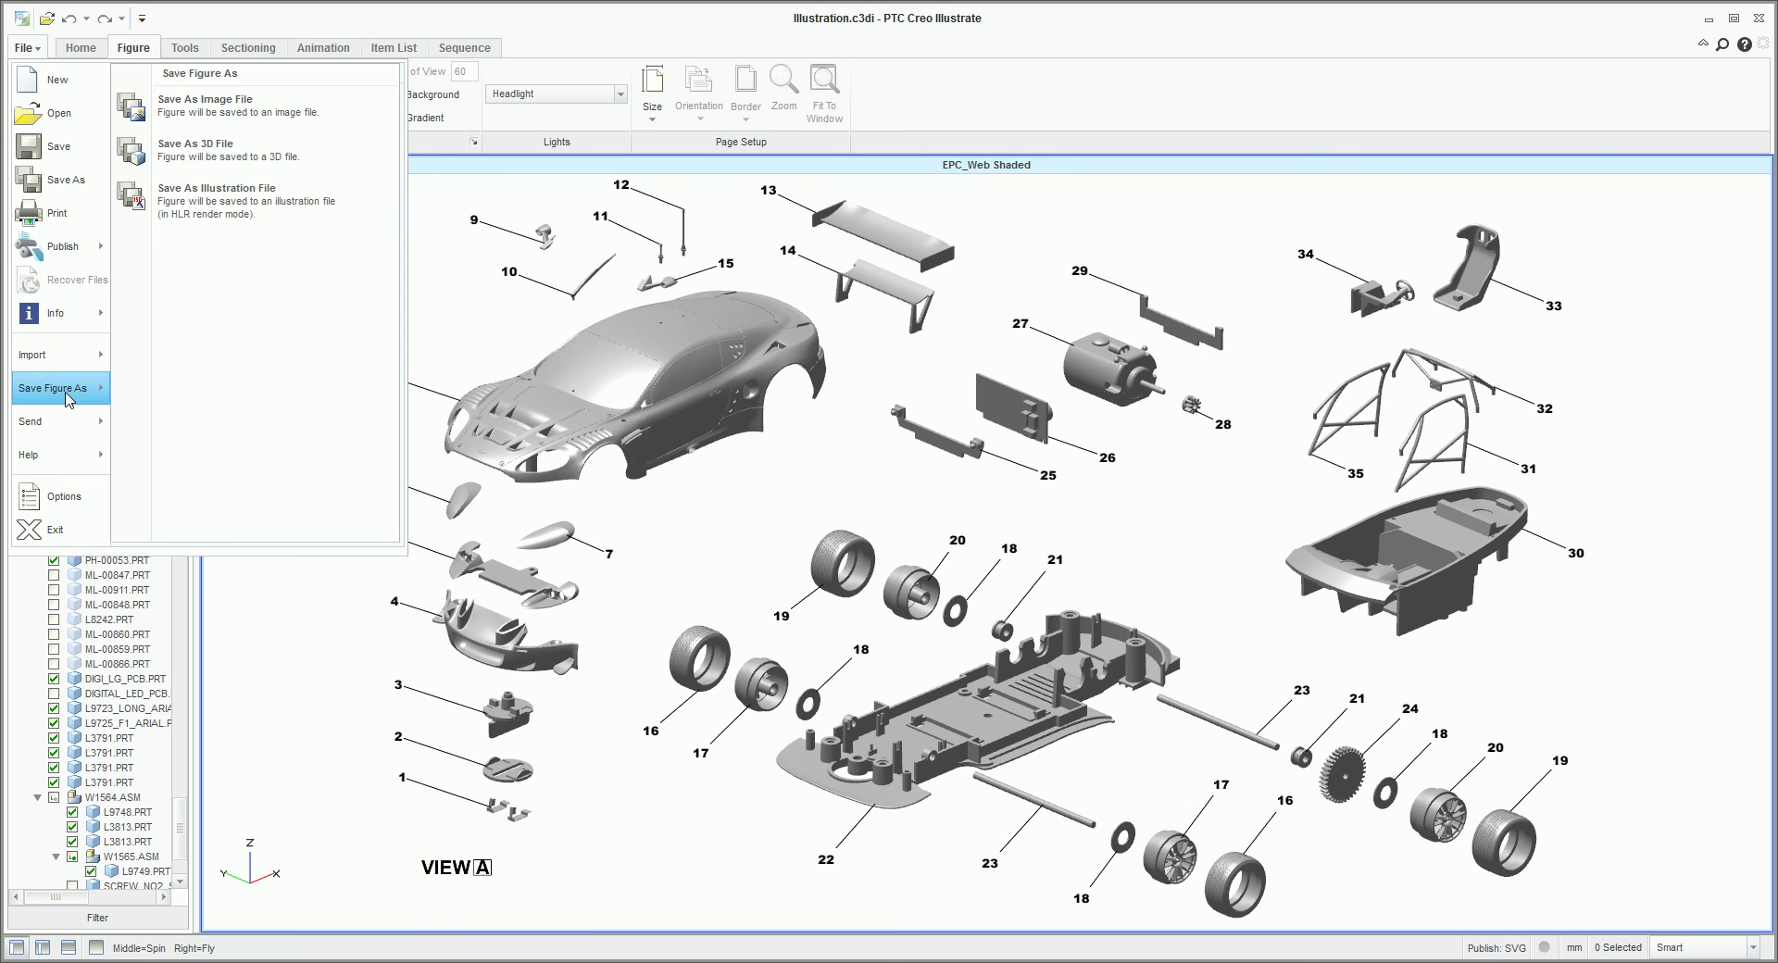
pyautogui.click(243, 213)
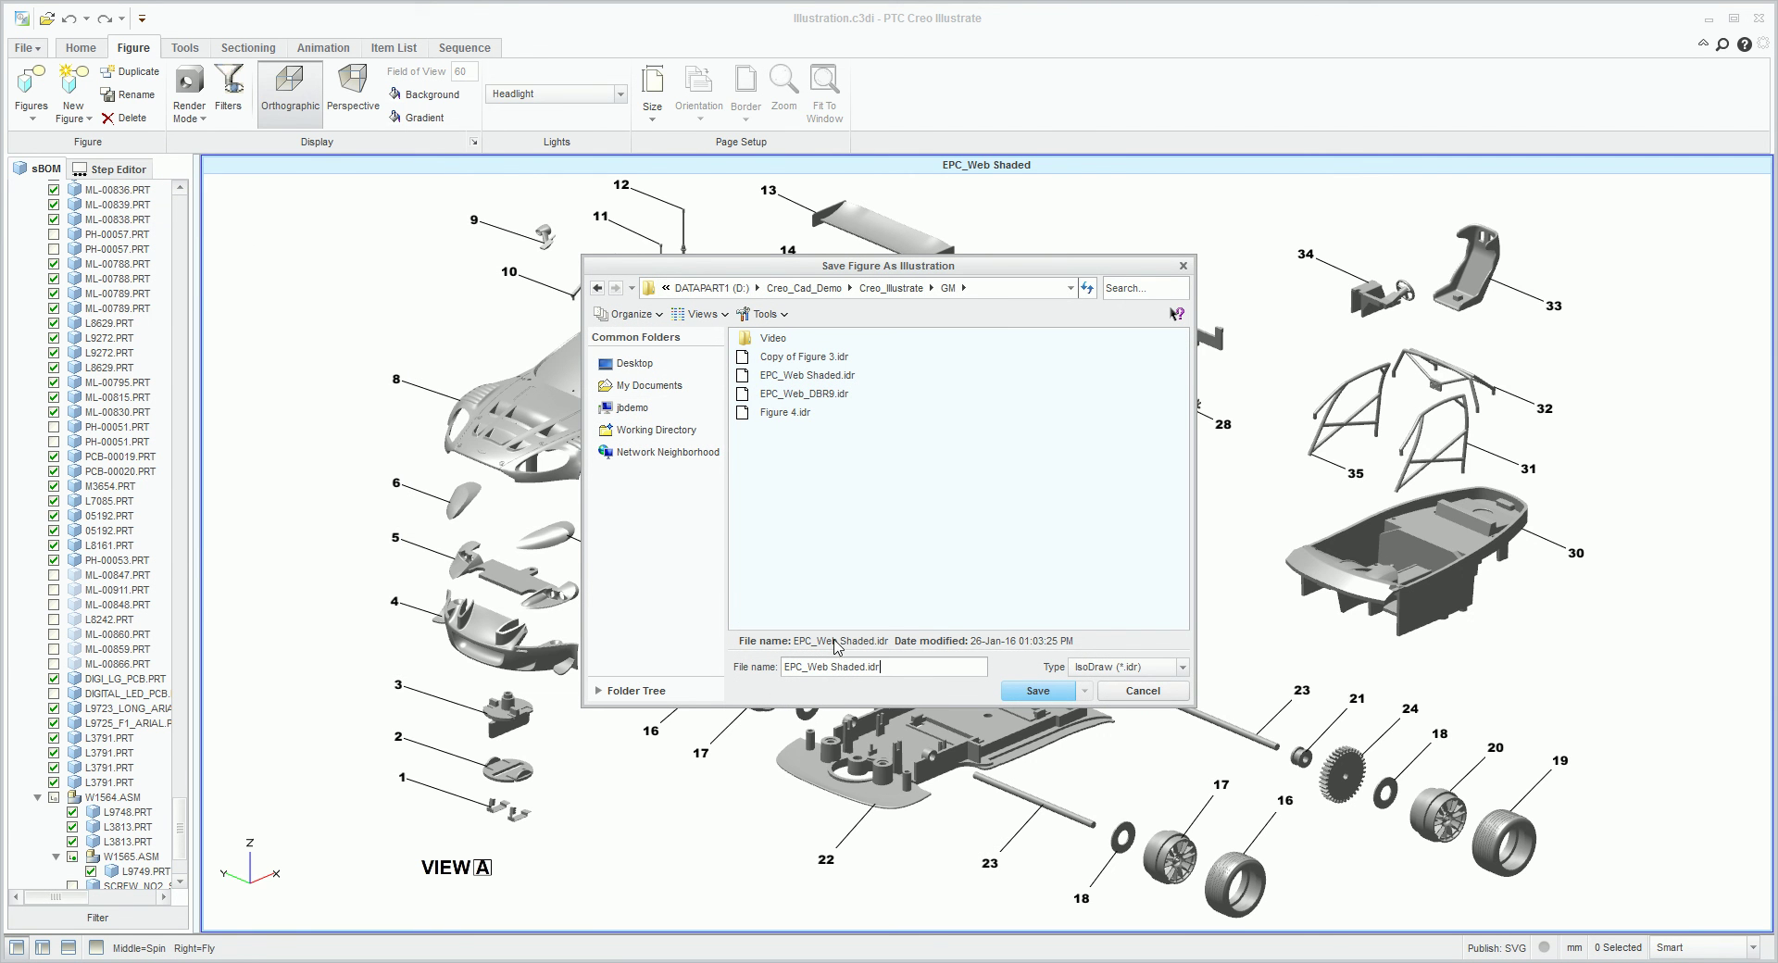
pyautogui.click(1038, 692)
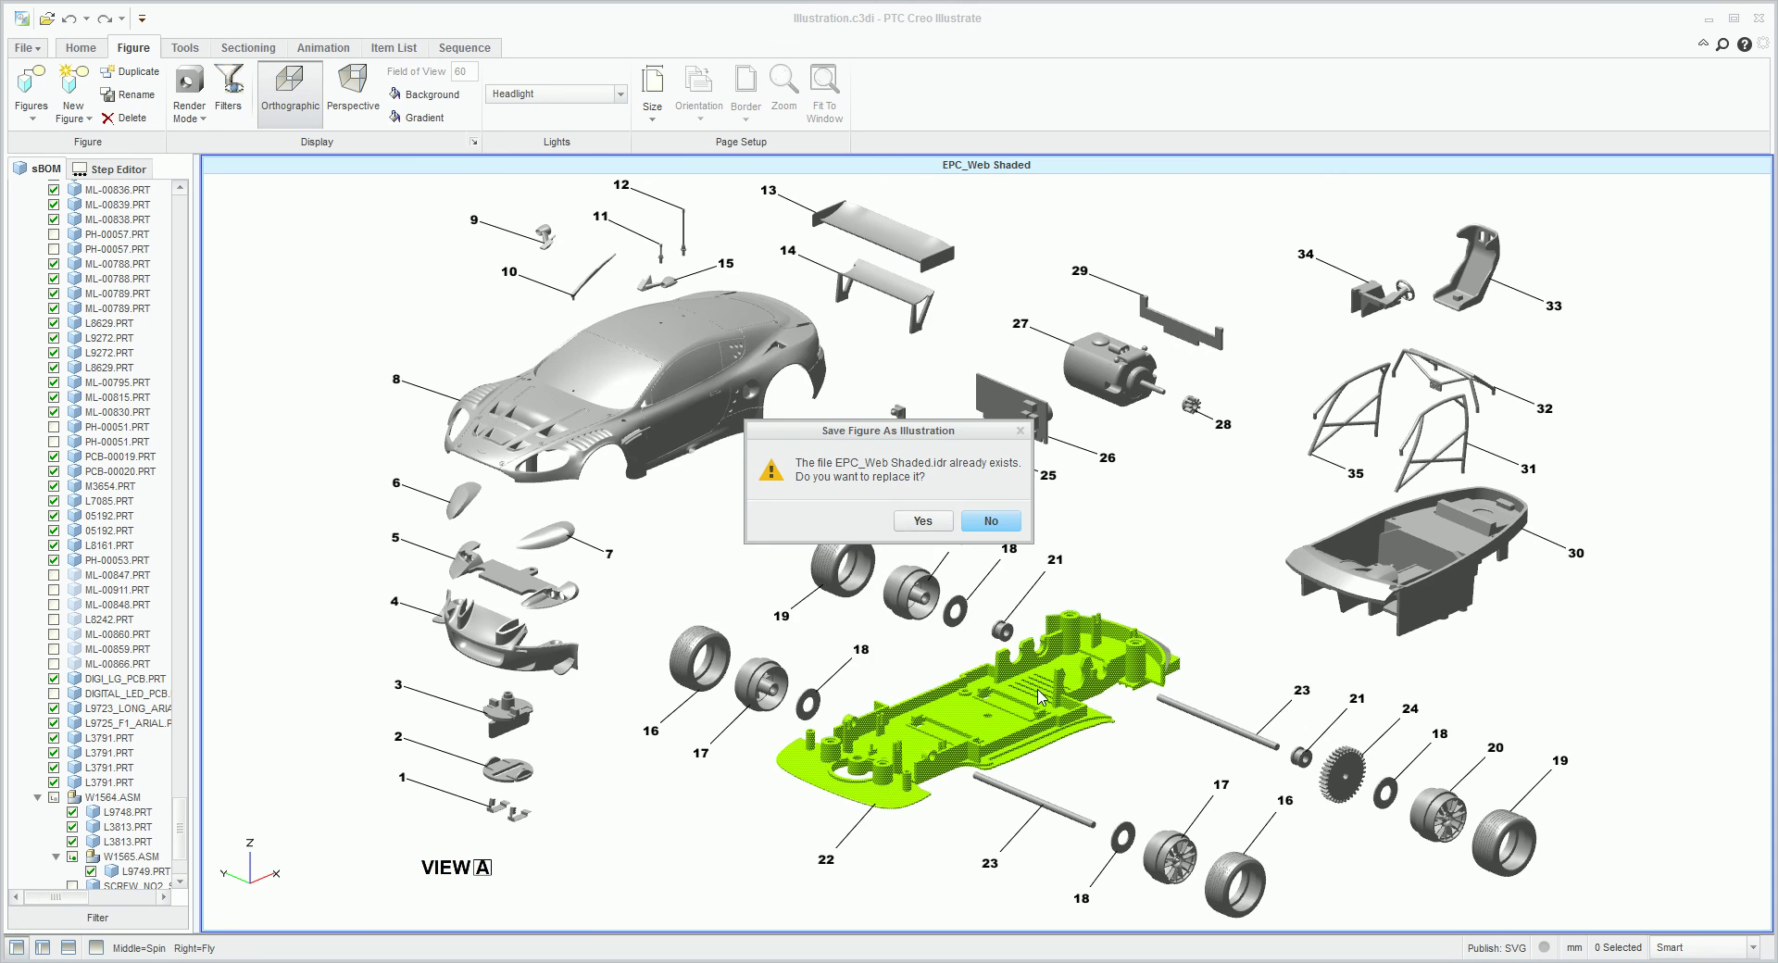
pyautogui.click(924, 522)
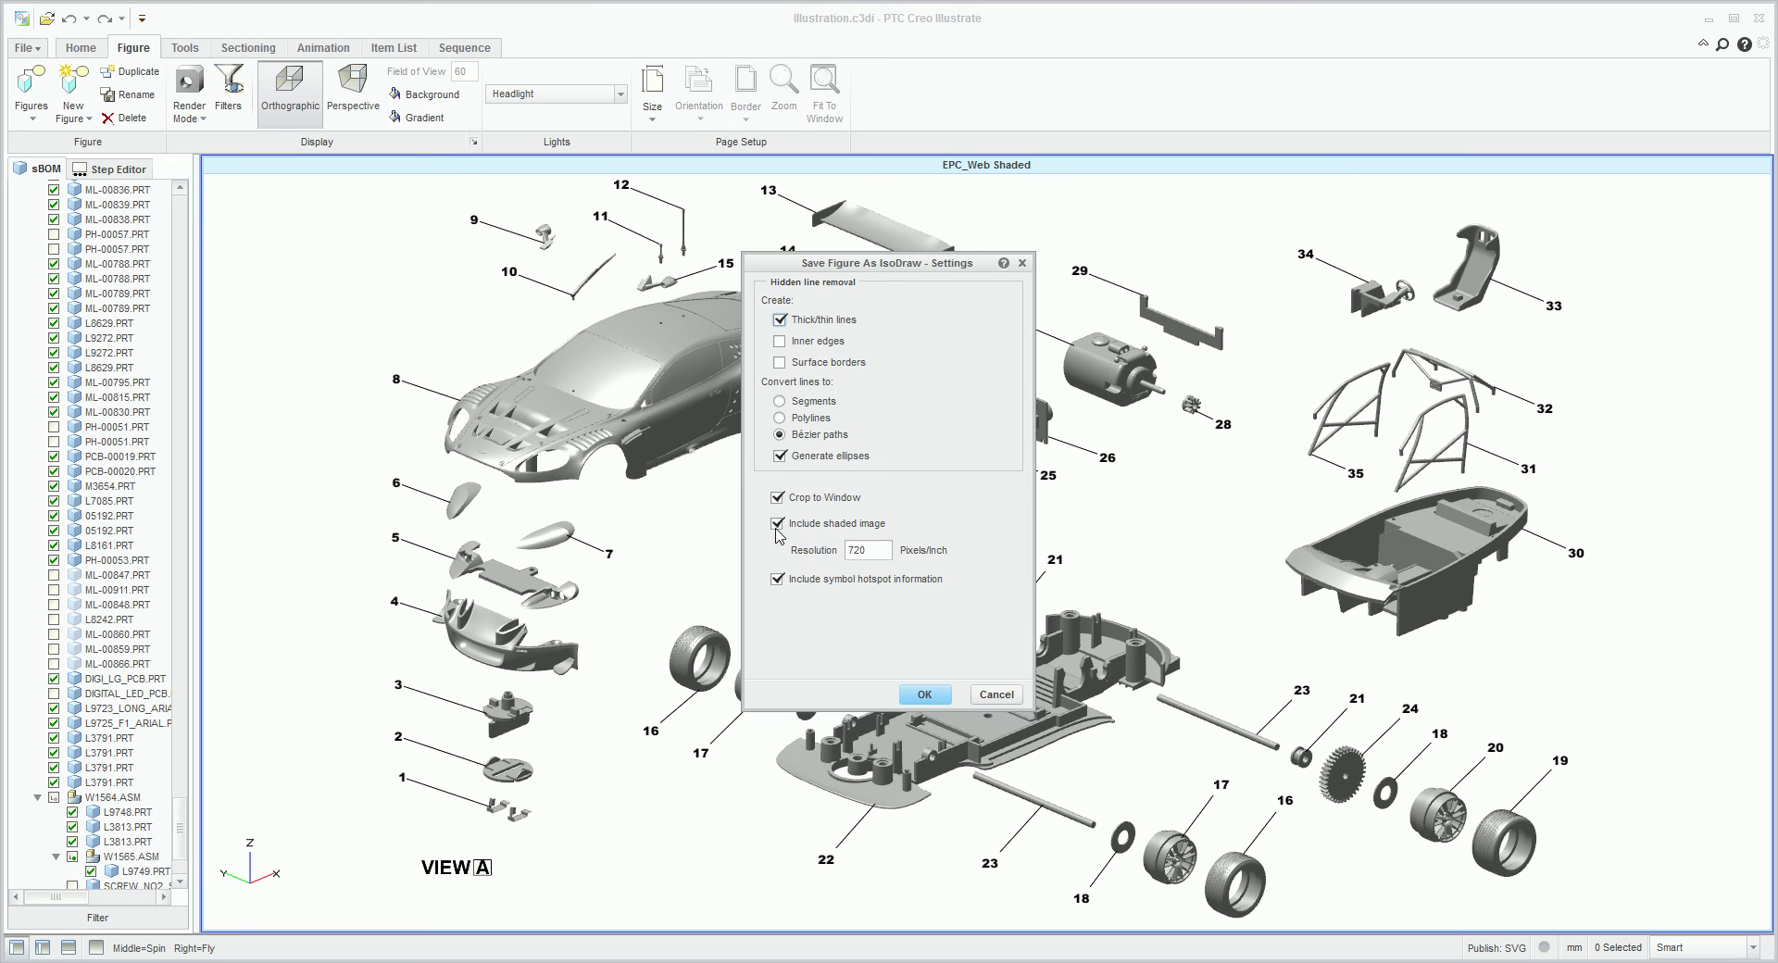
pyautogui.click(923, 695)
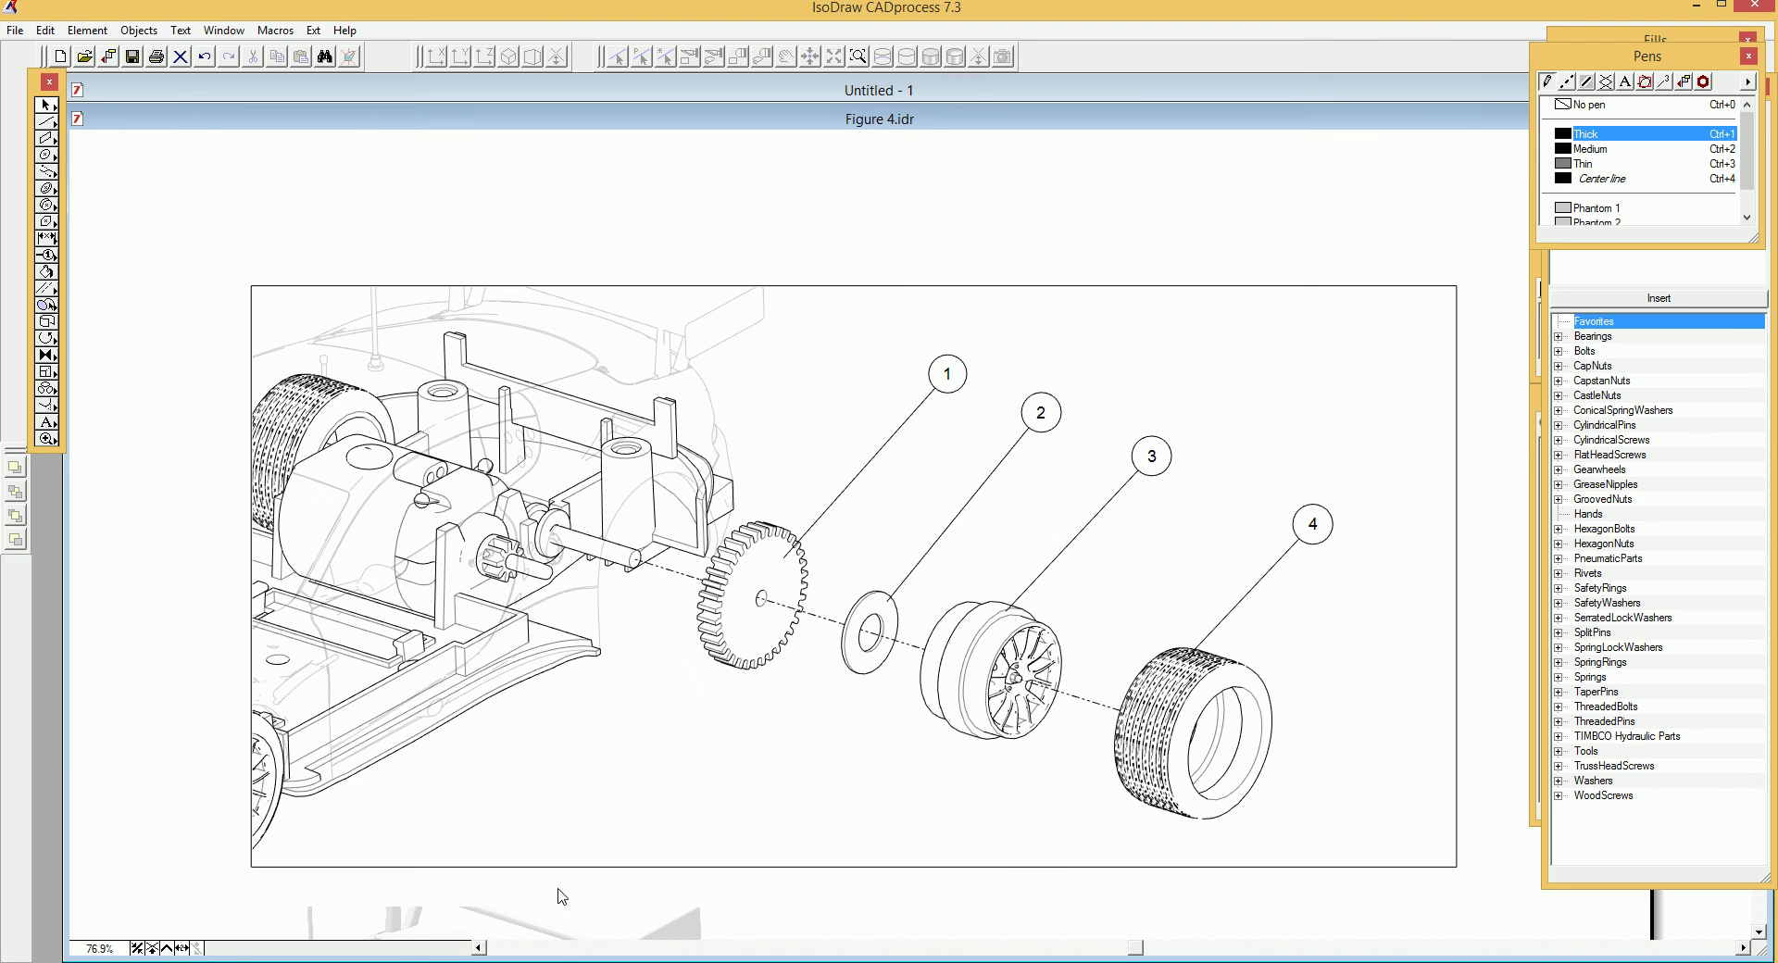
# Open EPC_Web Shaded.idr in IsoDraw CADprocess and inspect the line work of the car body and numbered parts.
pyautogui.click(78, 59)
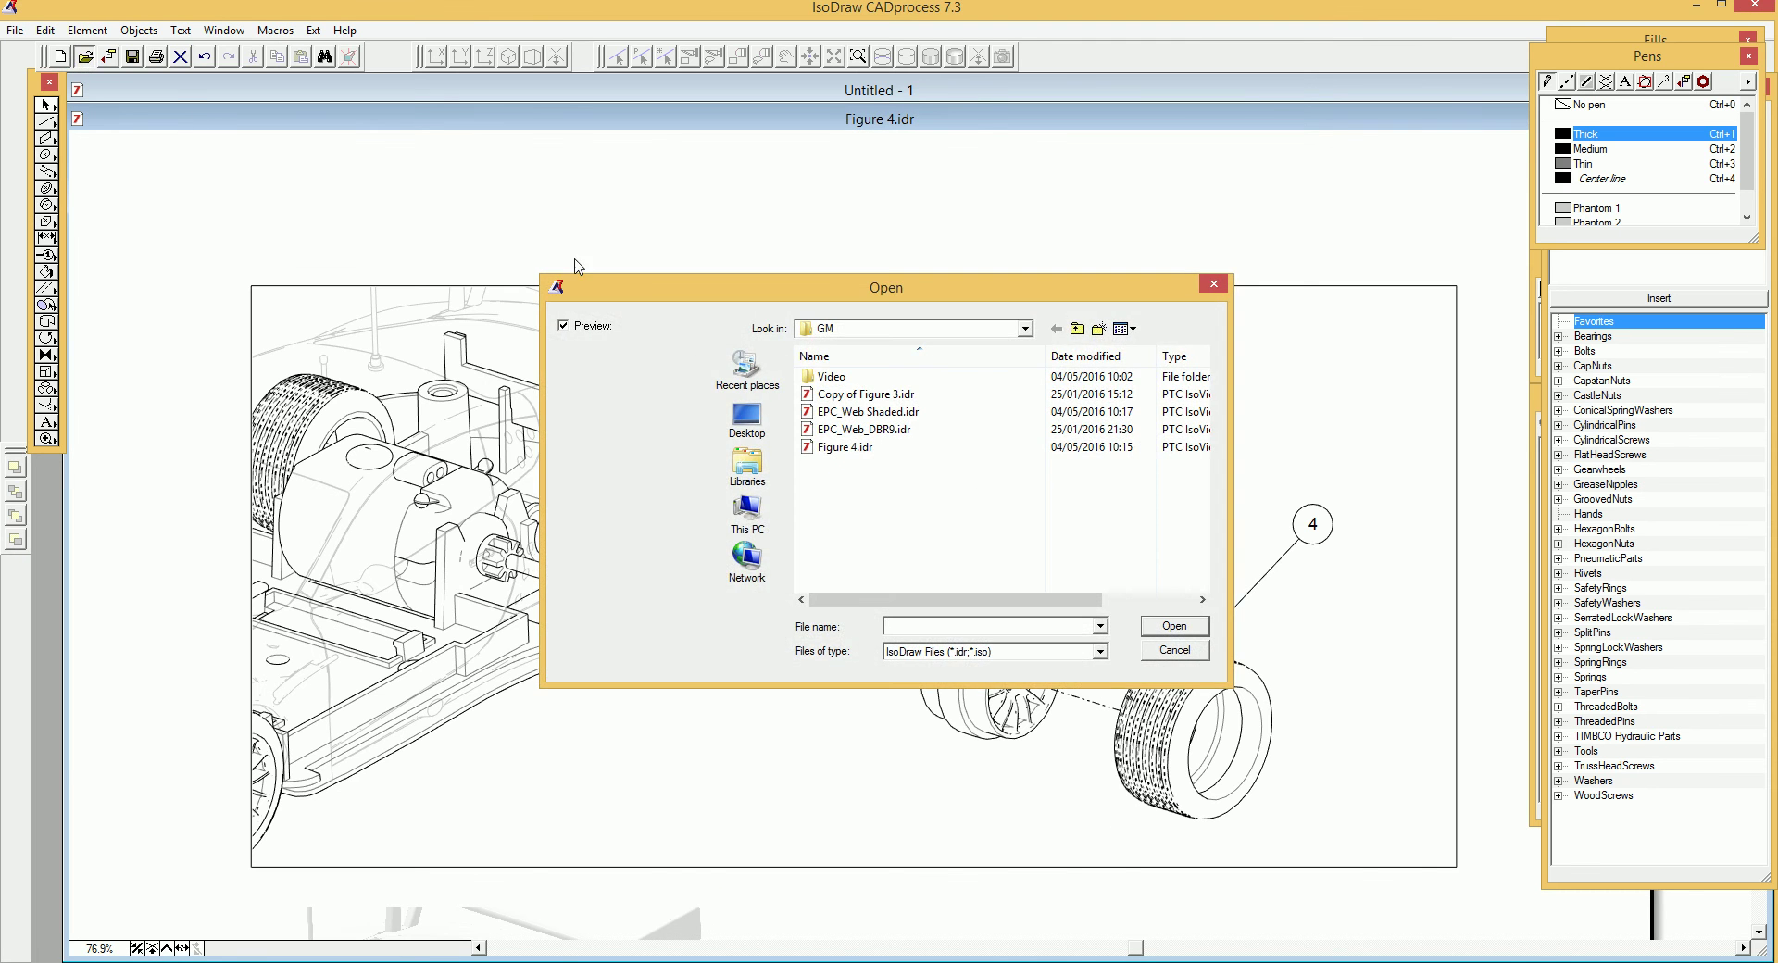
pyautogui.click(842, 411)
pyautogui.click(1173, 627)
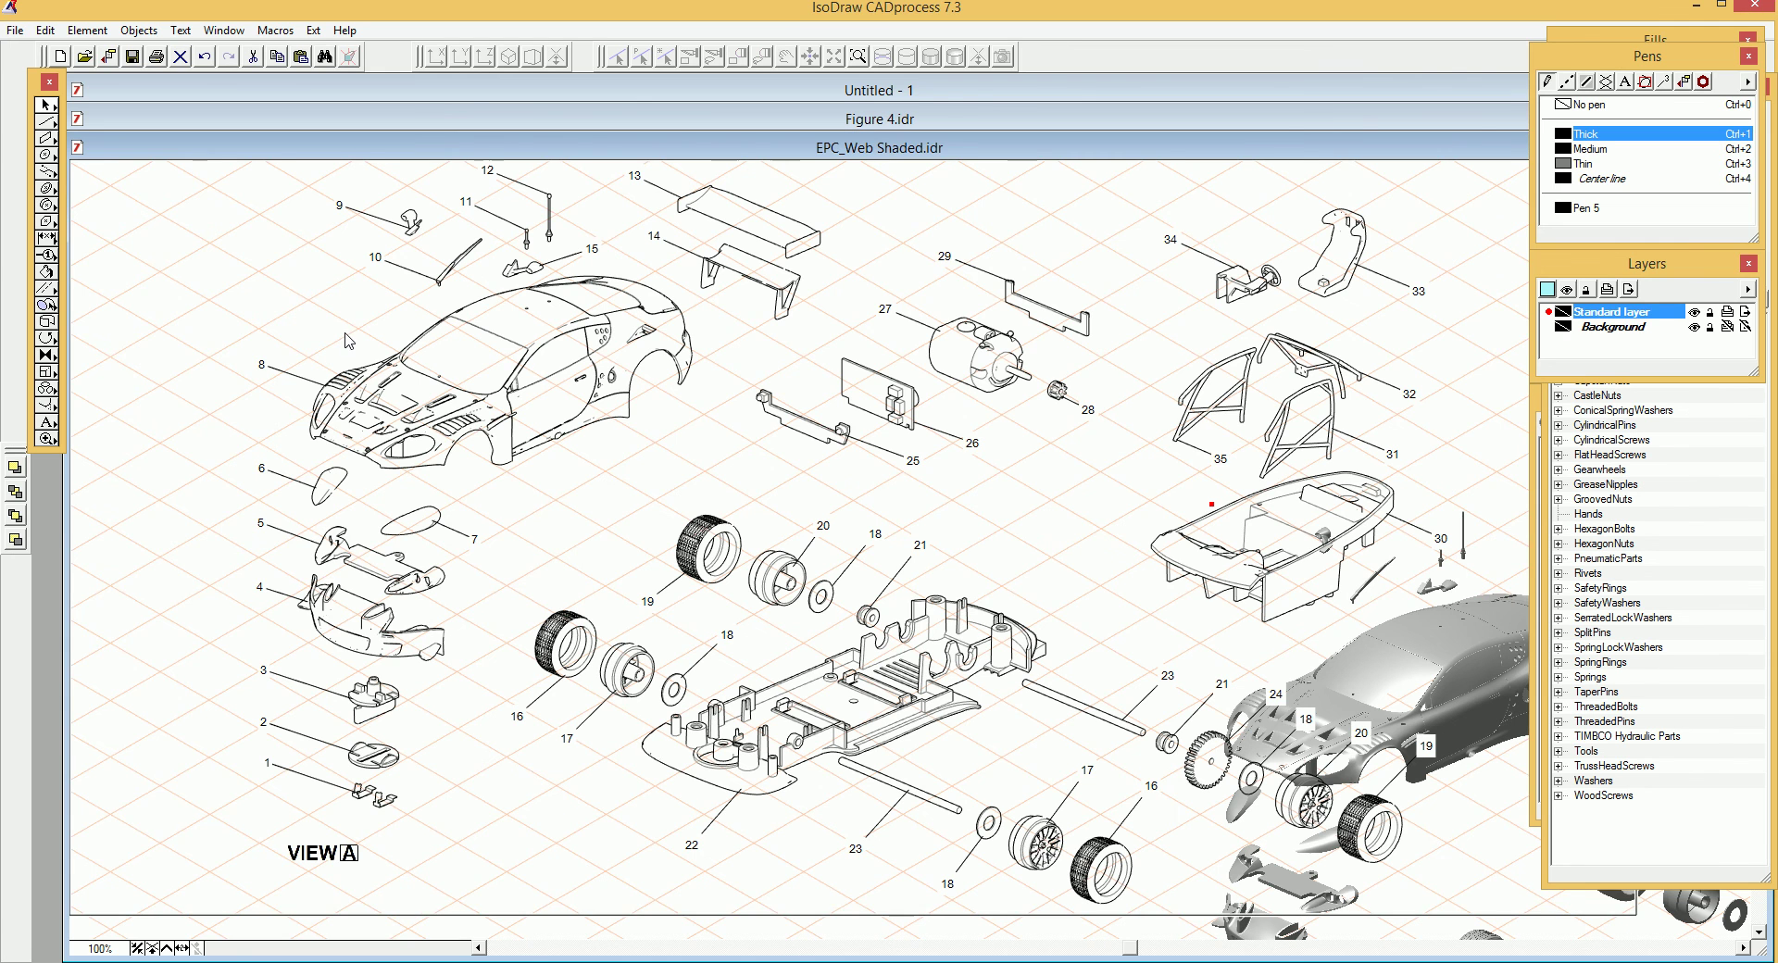
pyautogui.scroll(5, 376, 299)
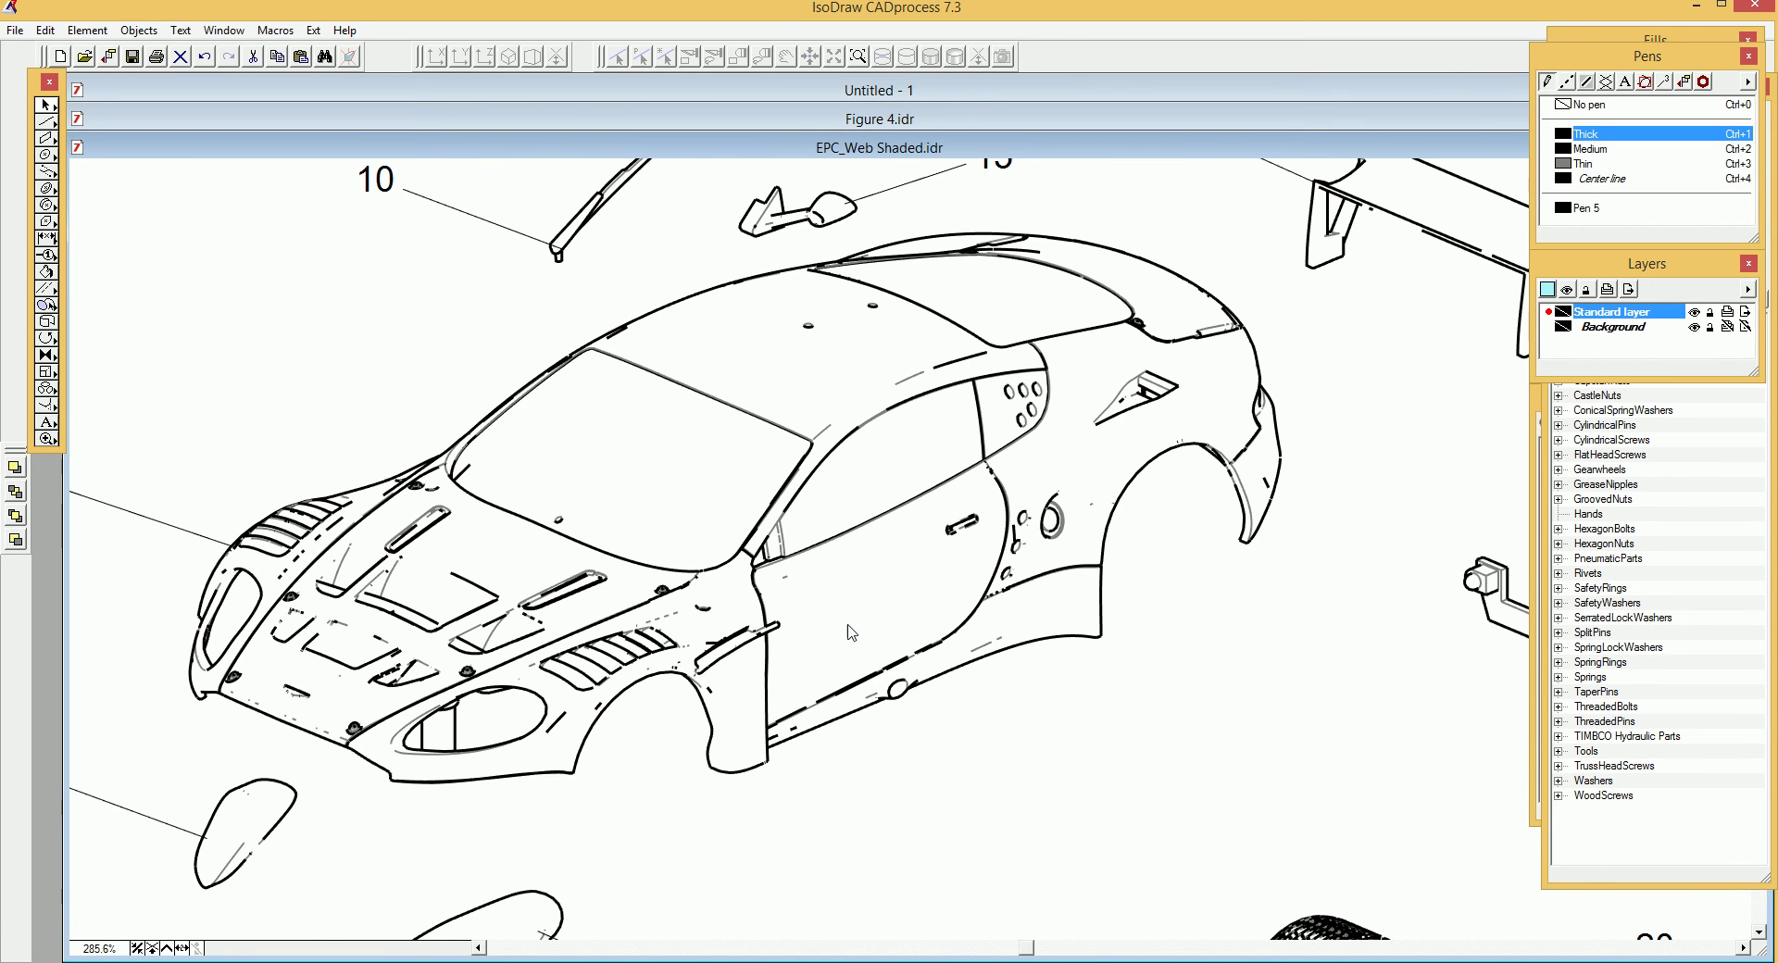
pyautogui.scroll(-4, 747, 358)
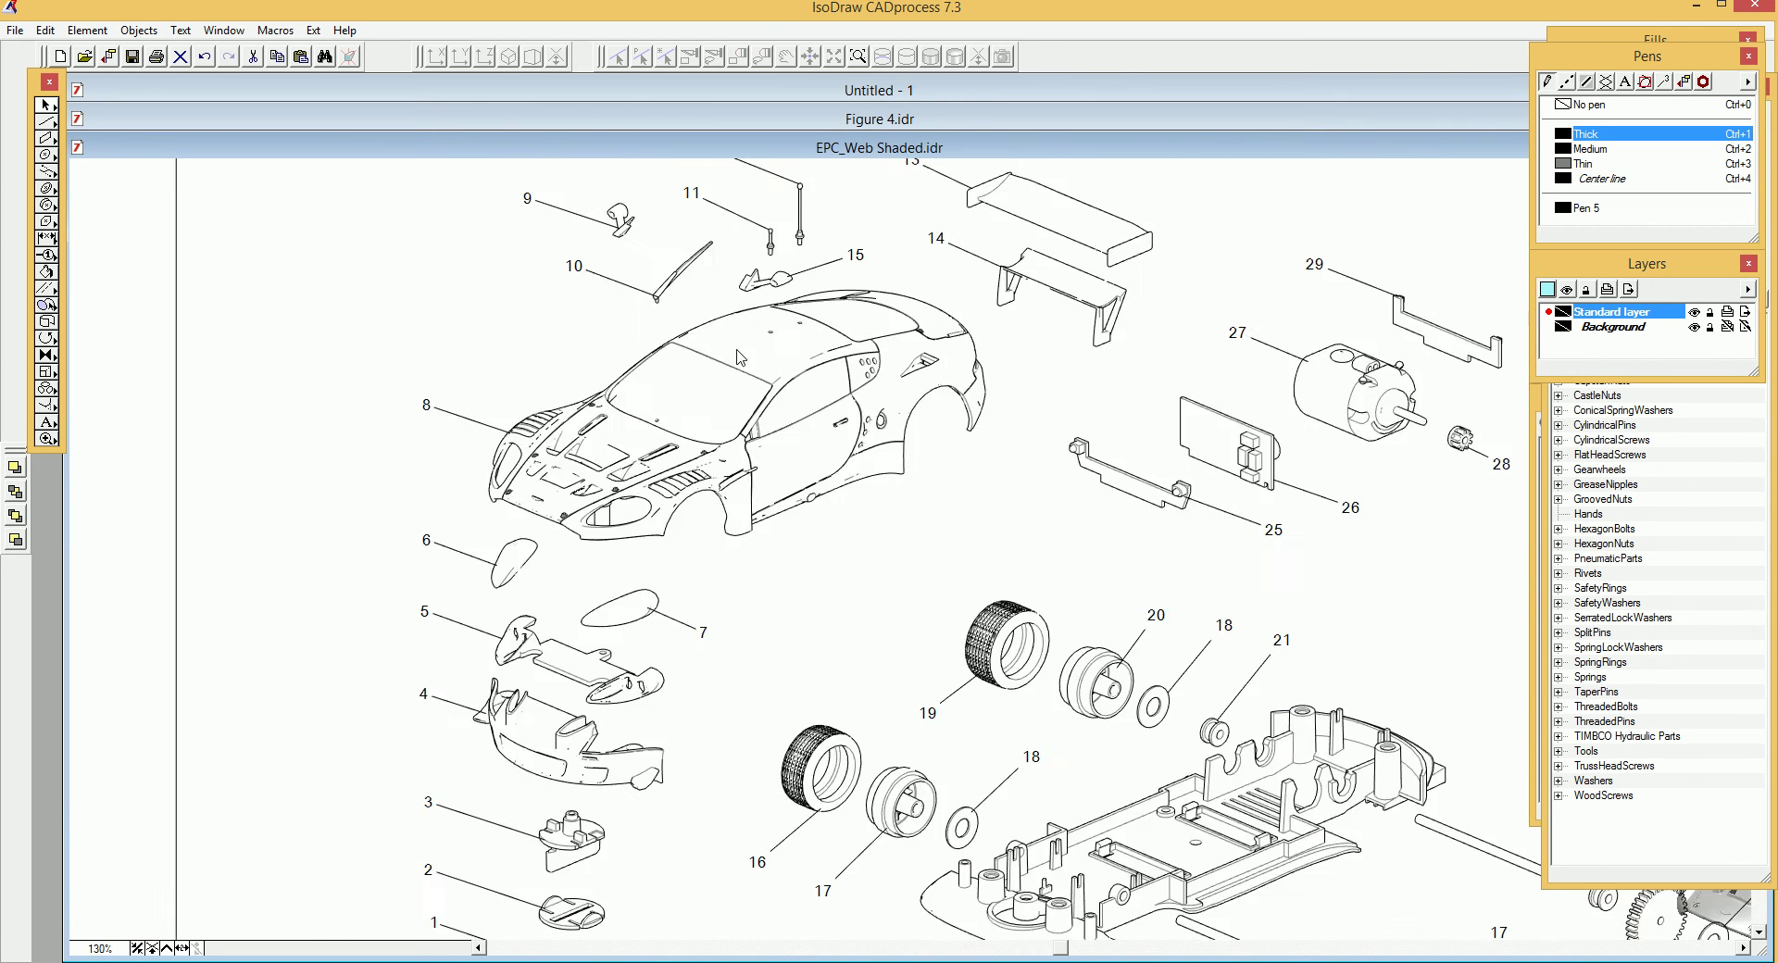
pyautogui.scroll(2, 614, 819)
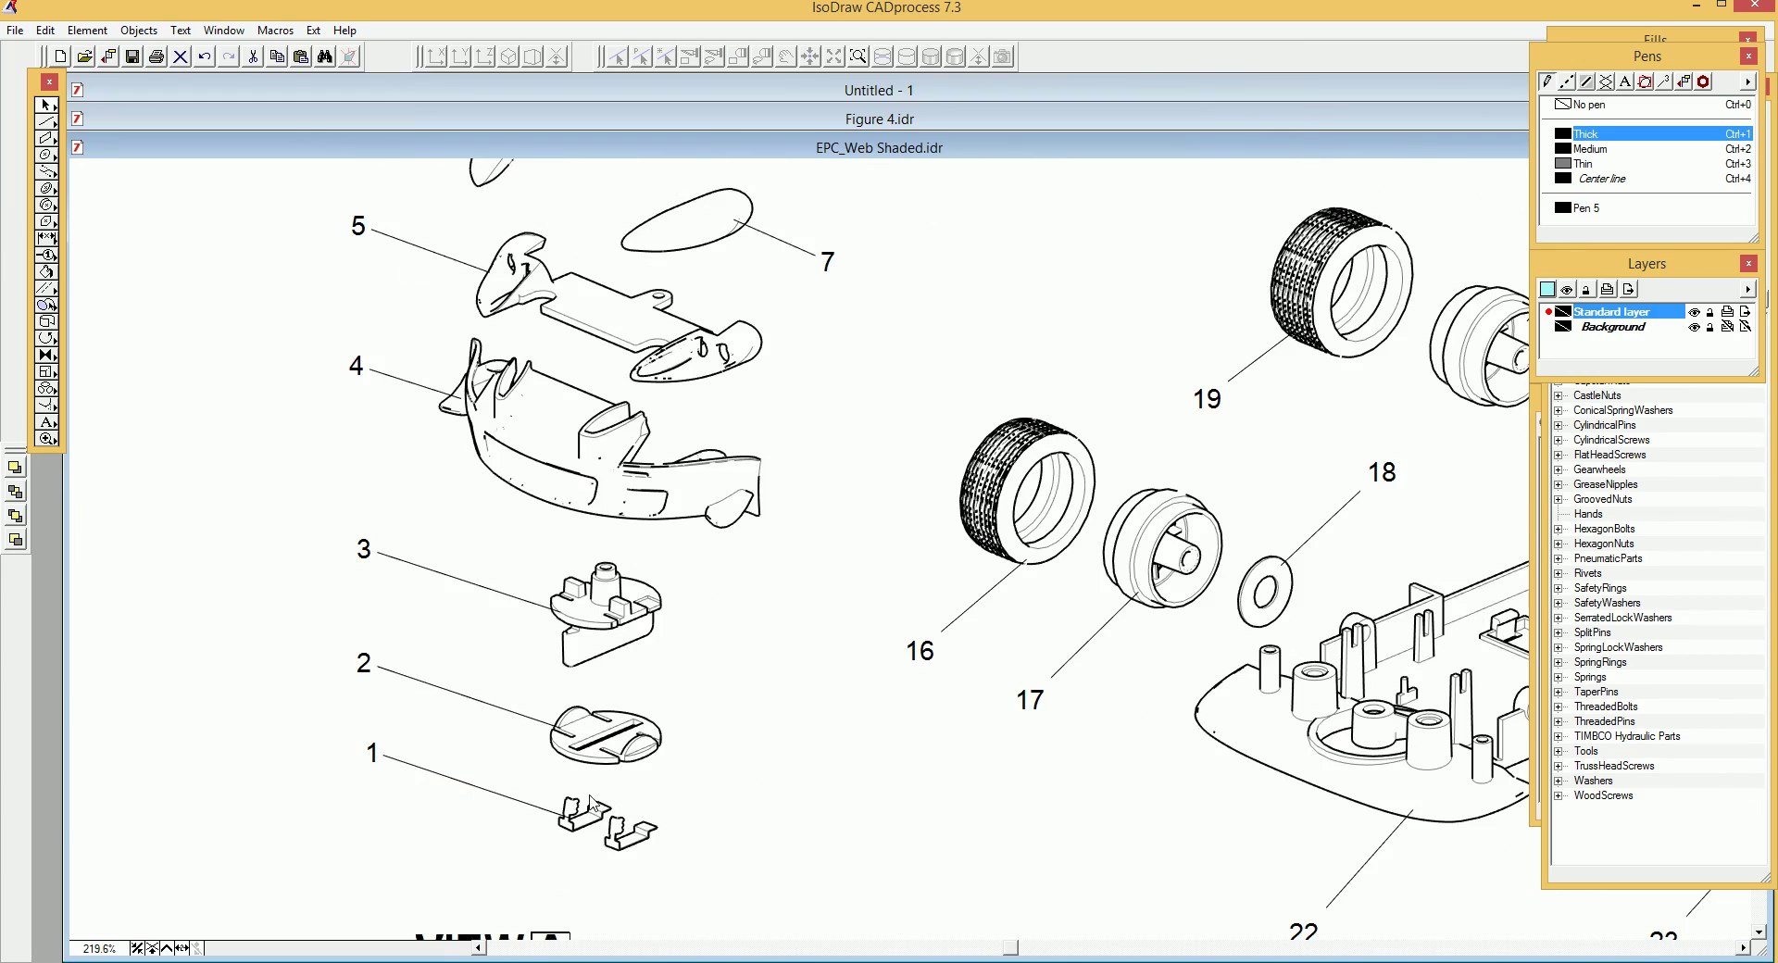
pyautogui.scroll(-1, 352, 693)
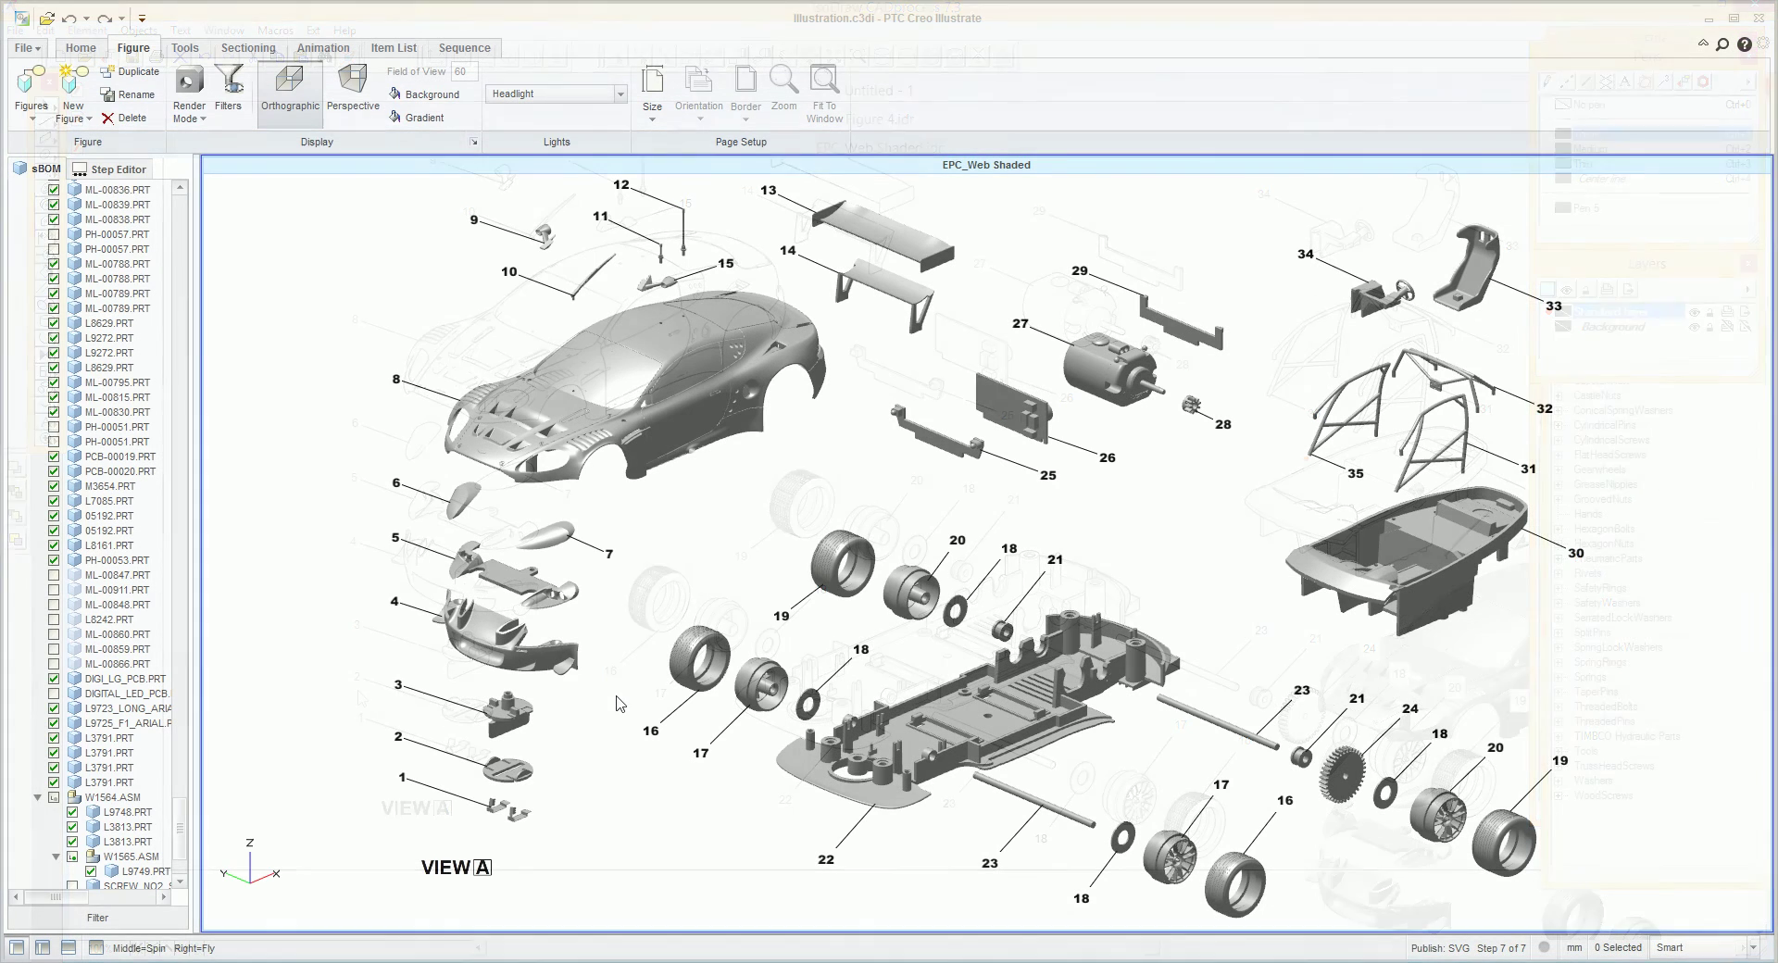
# In Creo Illustrate, view Figure 3, Figure 4 and the Figure 1 belt pulley illustration one after another.
pyautogui.click(31, 97)
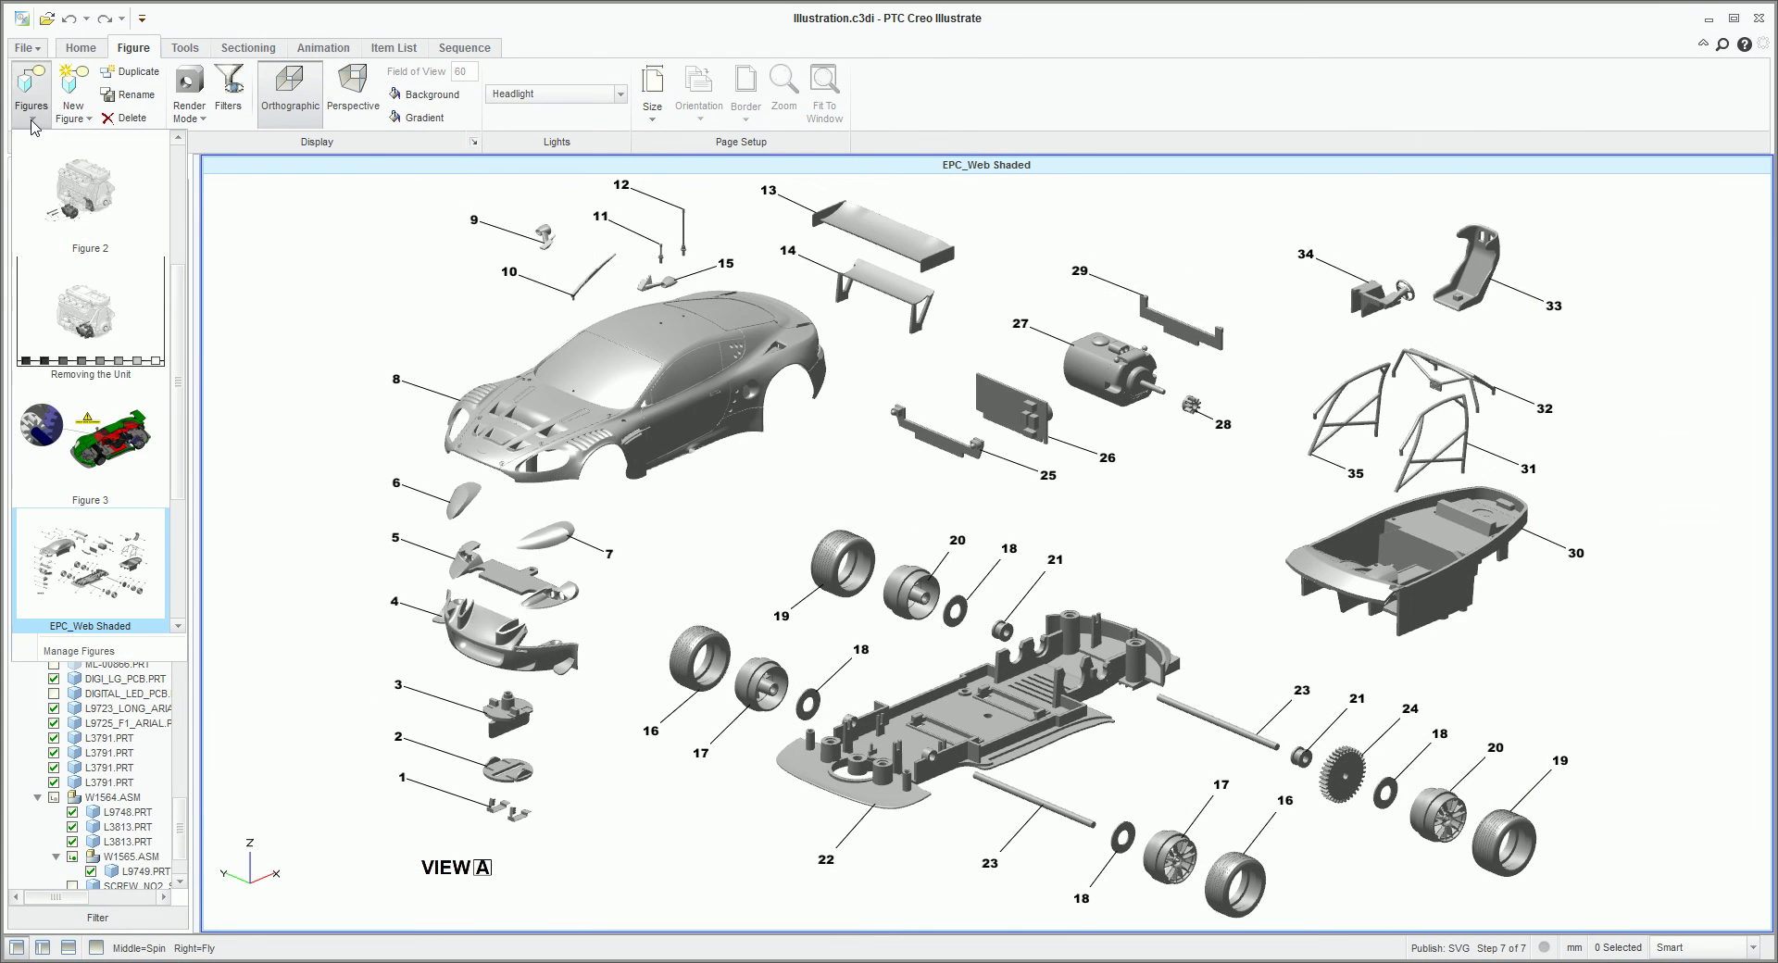
pyautogui.click(115, 440)
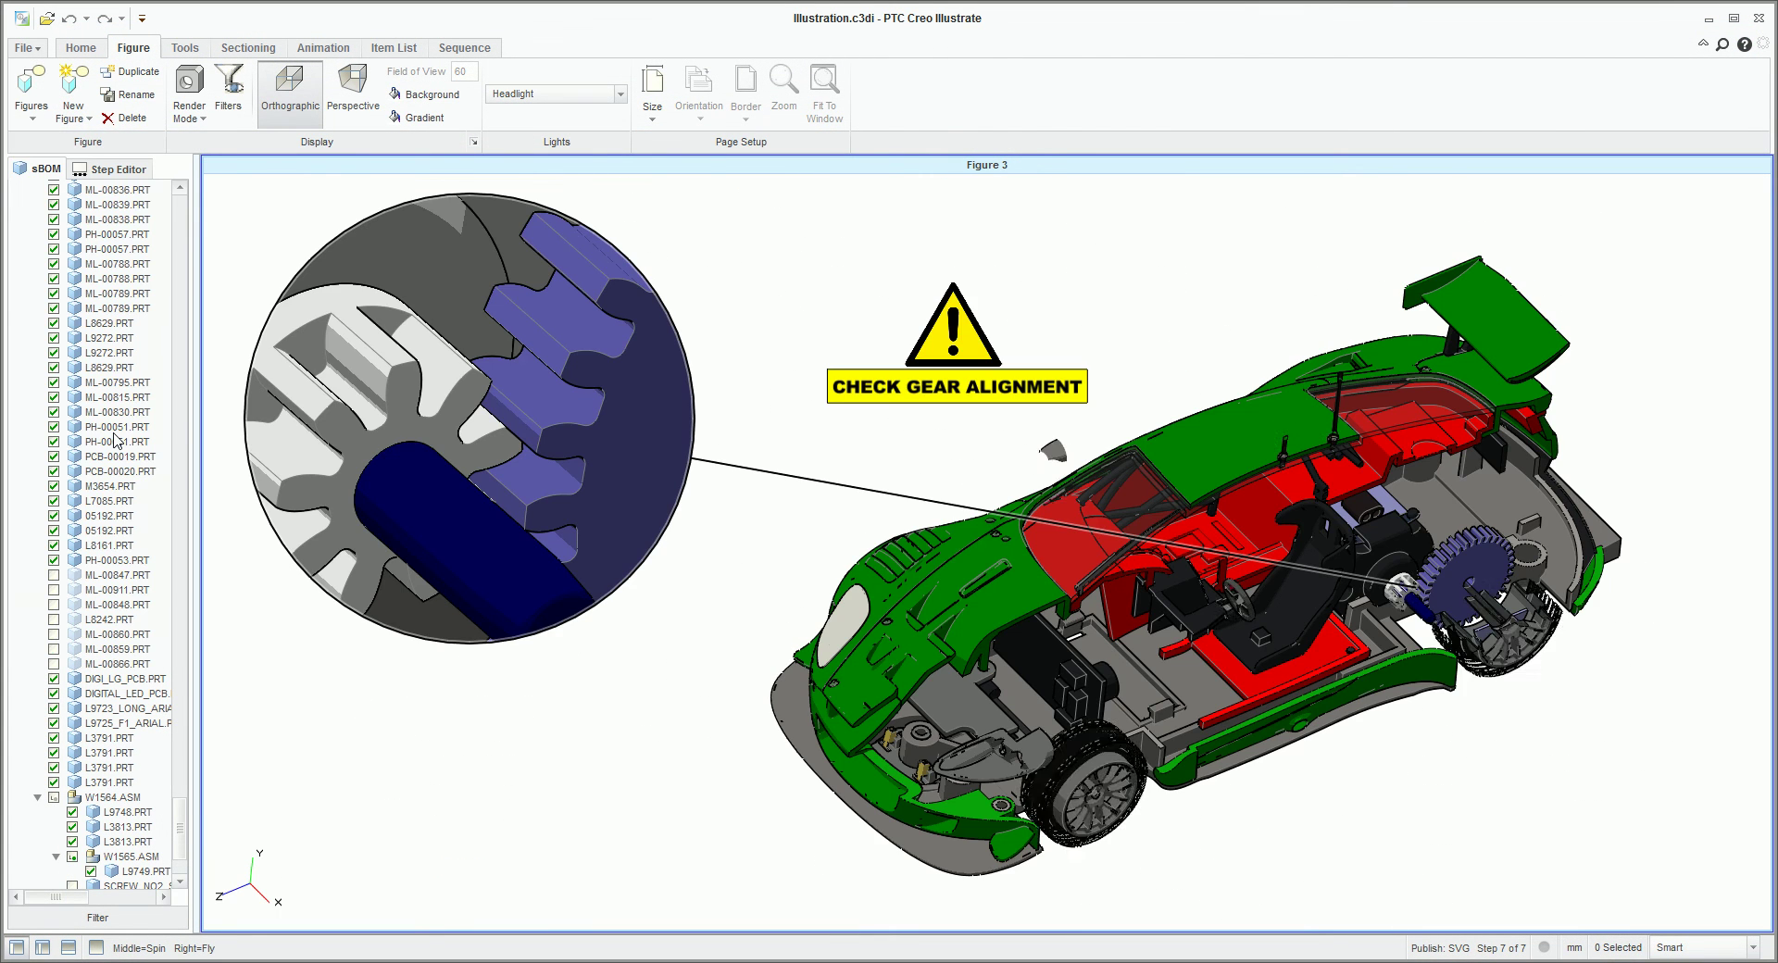
pyautogui.click(35, 118)
pyautogui.click(148, 199)
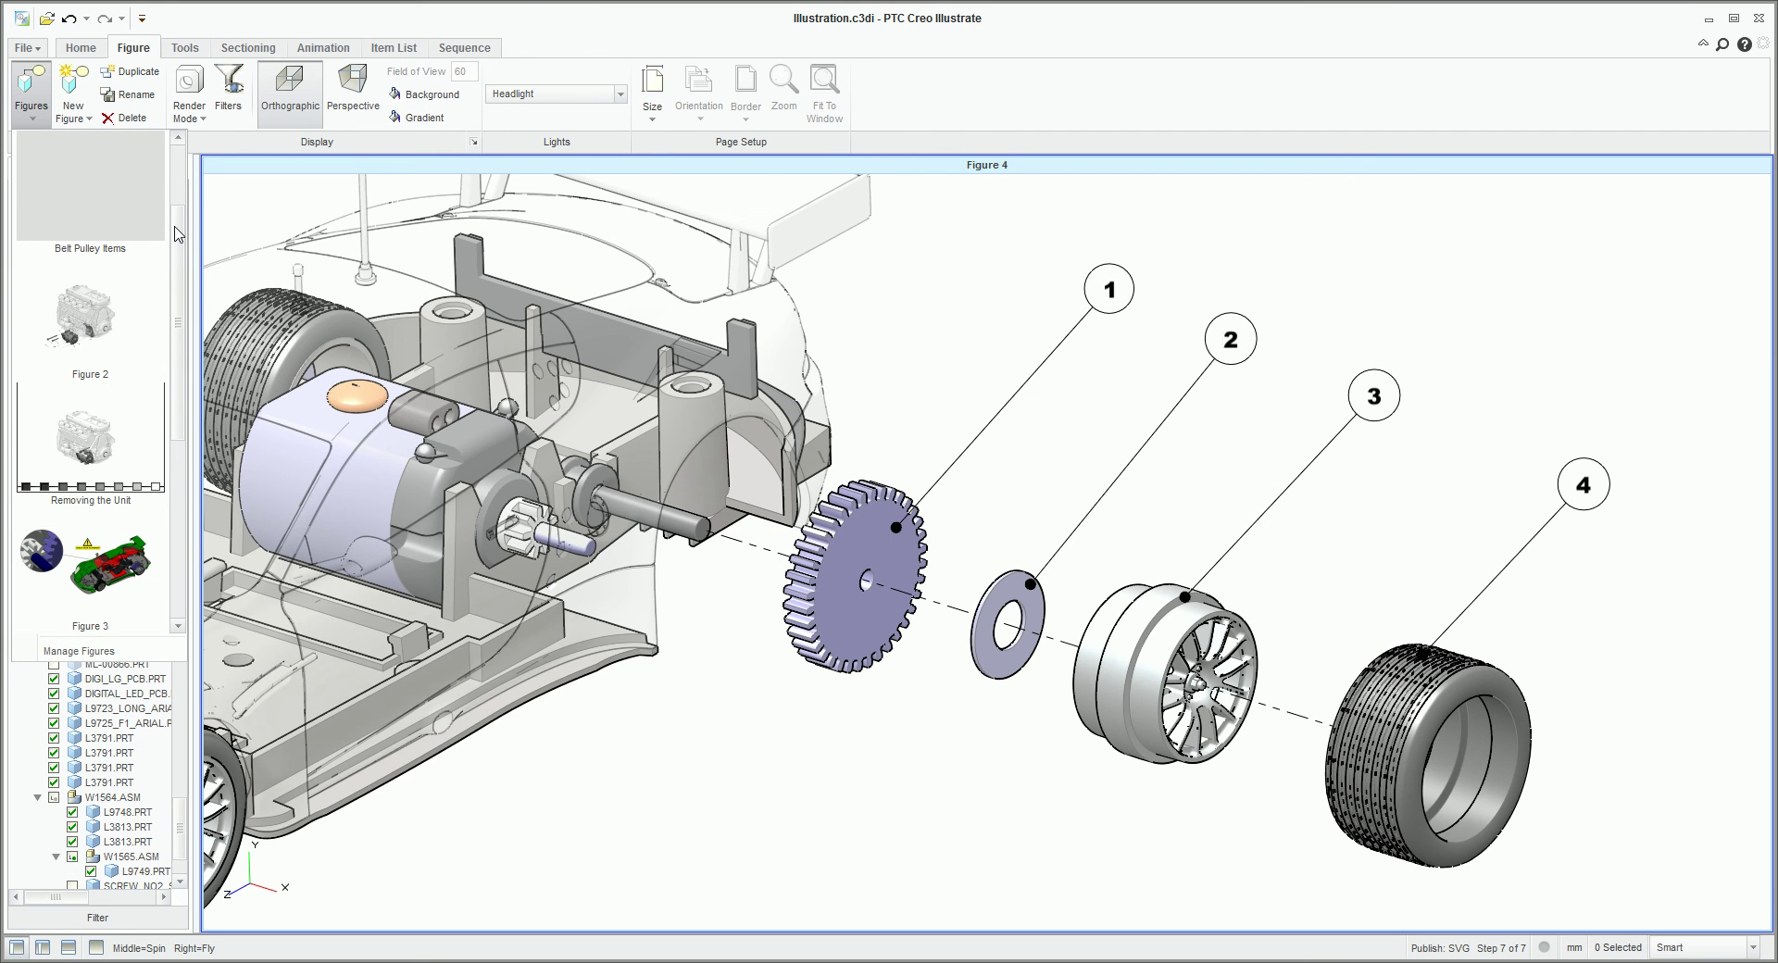
pyautogui.scroll(1, 176, 236)
pyautogui.click(139, 192)
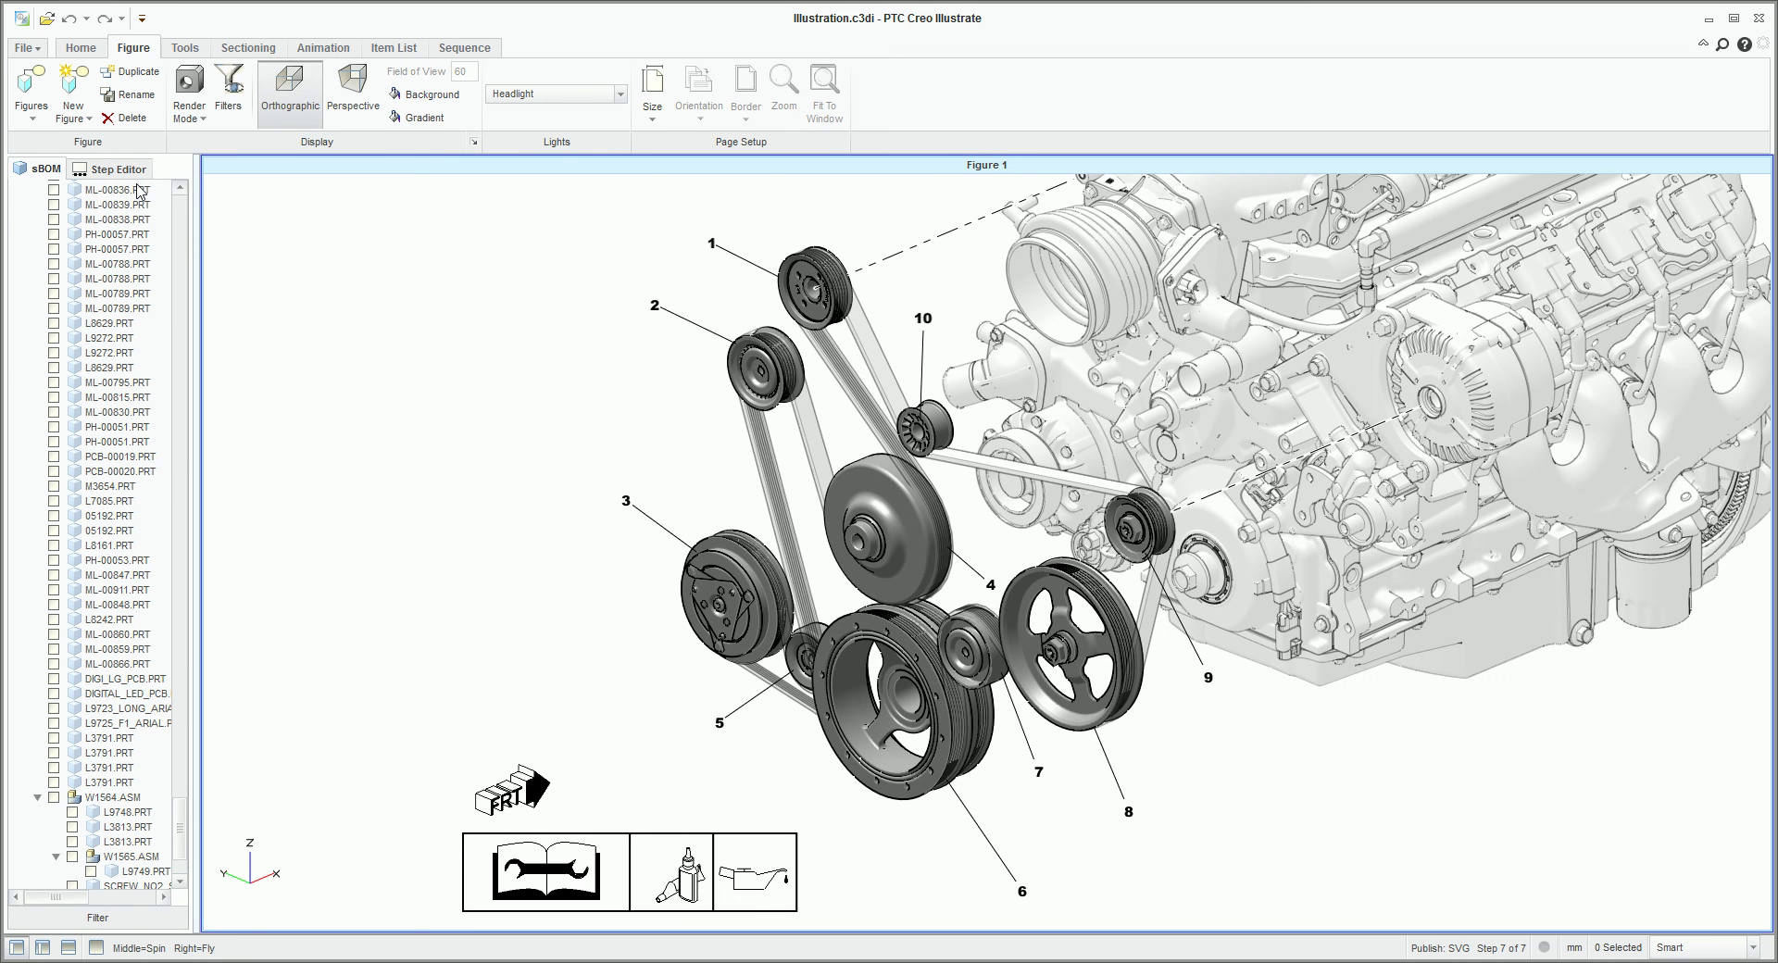
# Open the Removing the Unit figure and preview its sequence.
pyautogui.click(35, 120)
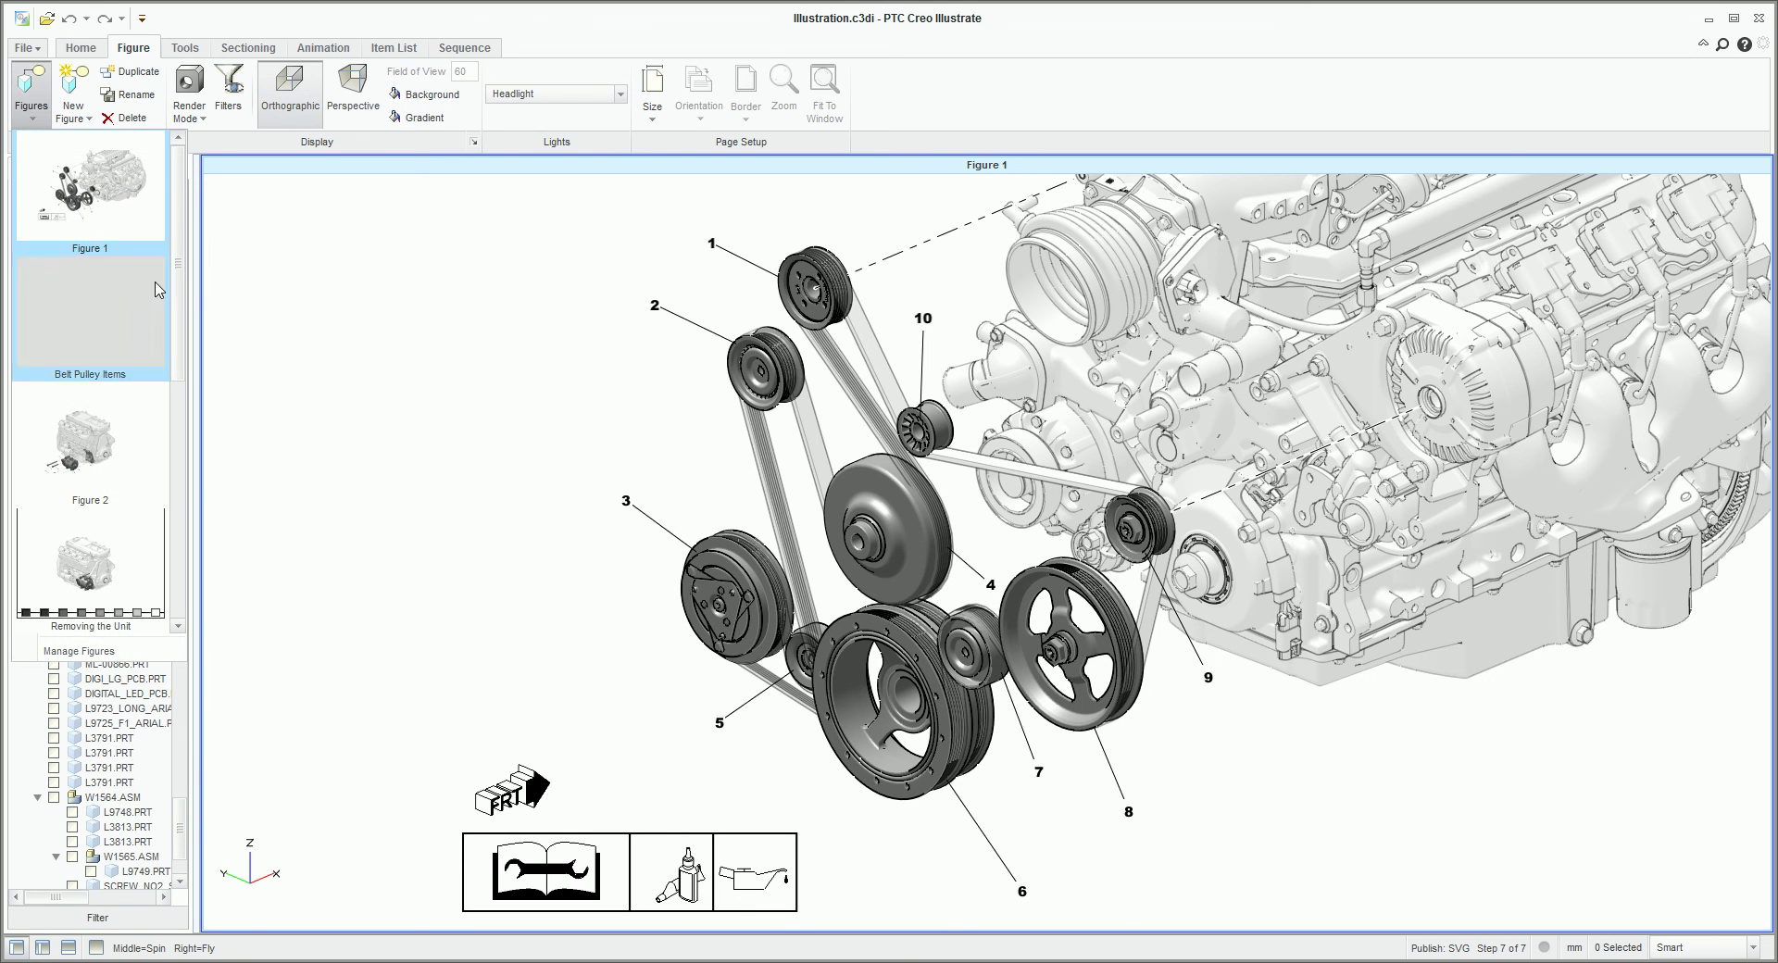
pyautogui.moveTo(181, 316); pyautogui.dragTo(182, 344)
pyautogui.click(90, 444)
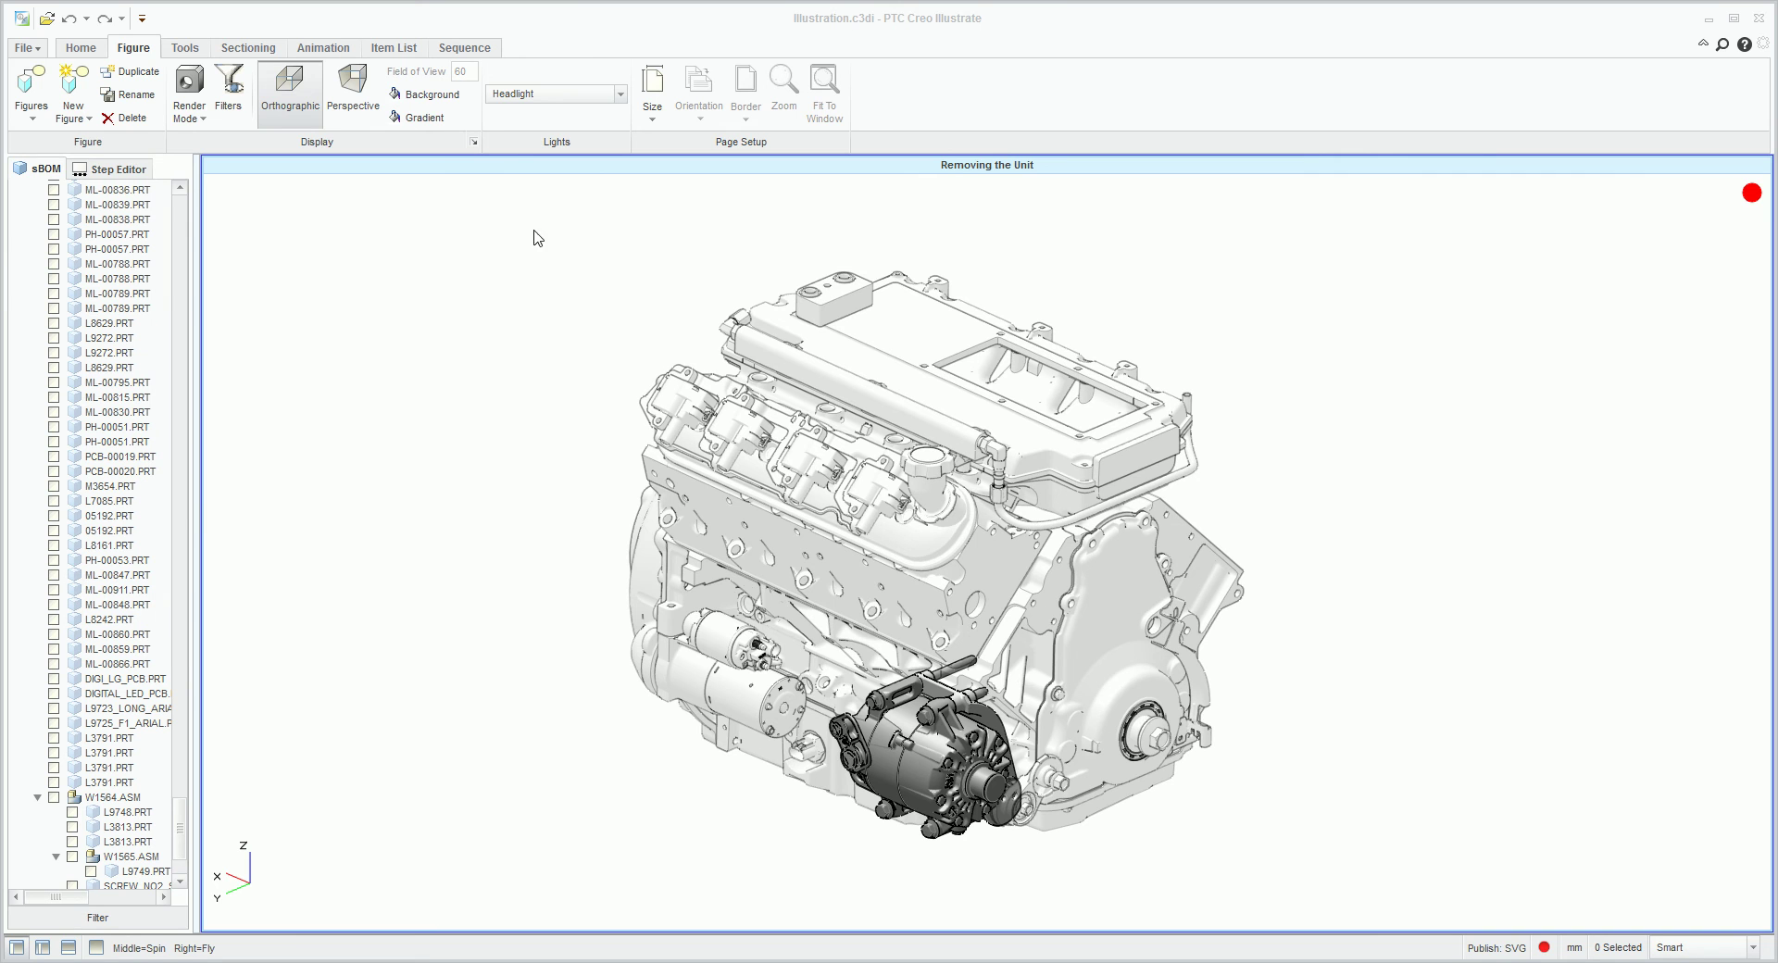
pyautogui.click(463, 49)
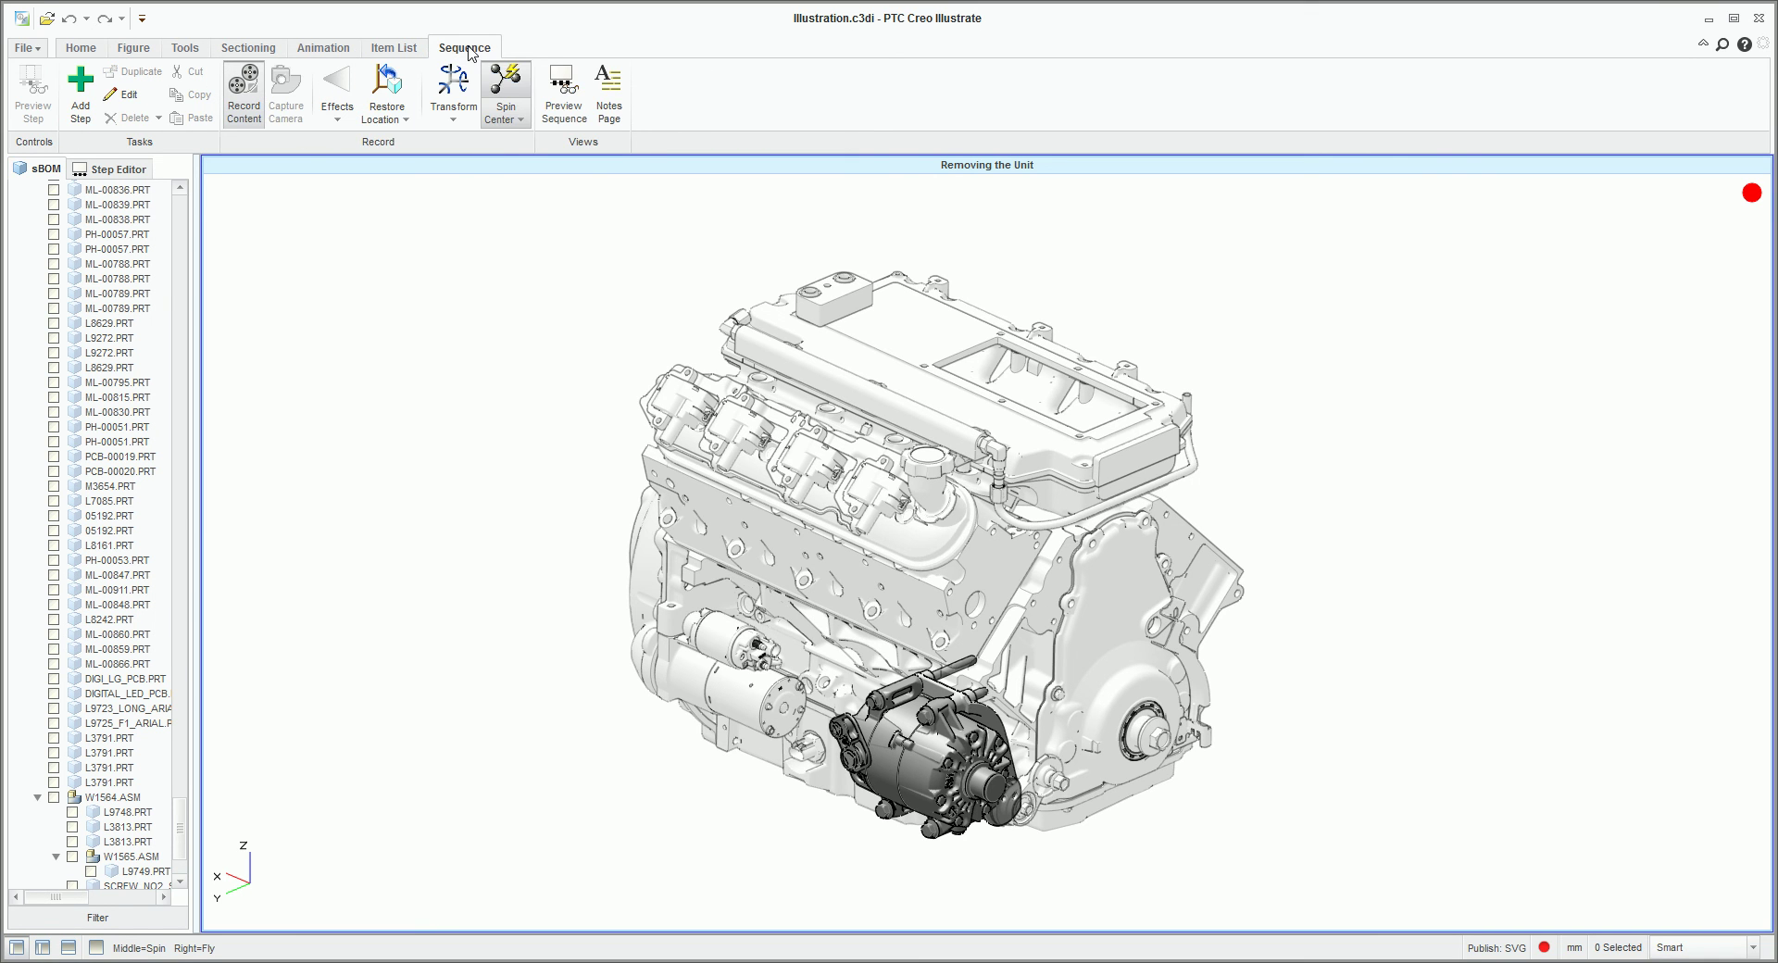
pyautogui.click(552, 101)
pyautogui.click(91, 142)
pyautogui.click(60, 164)
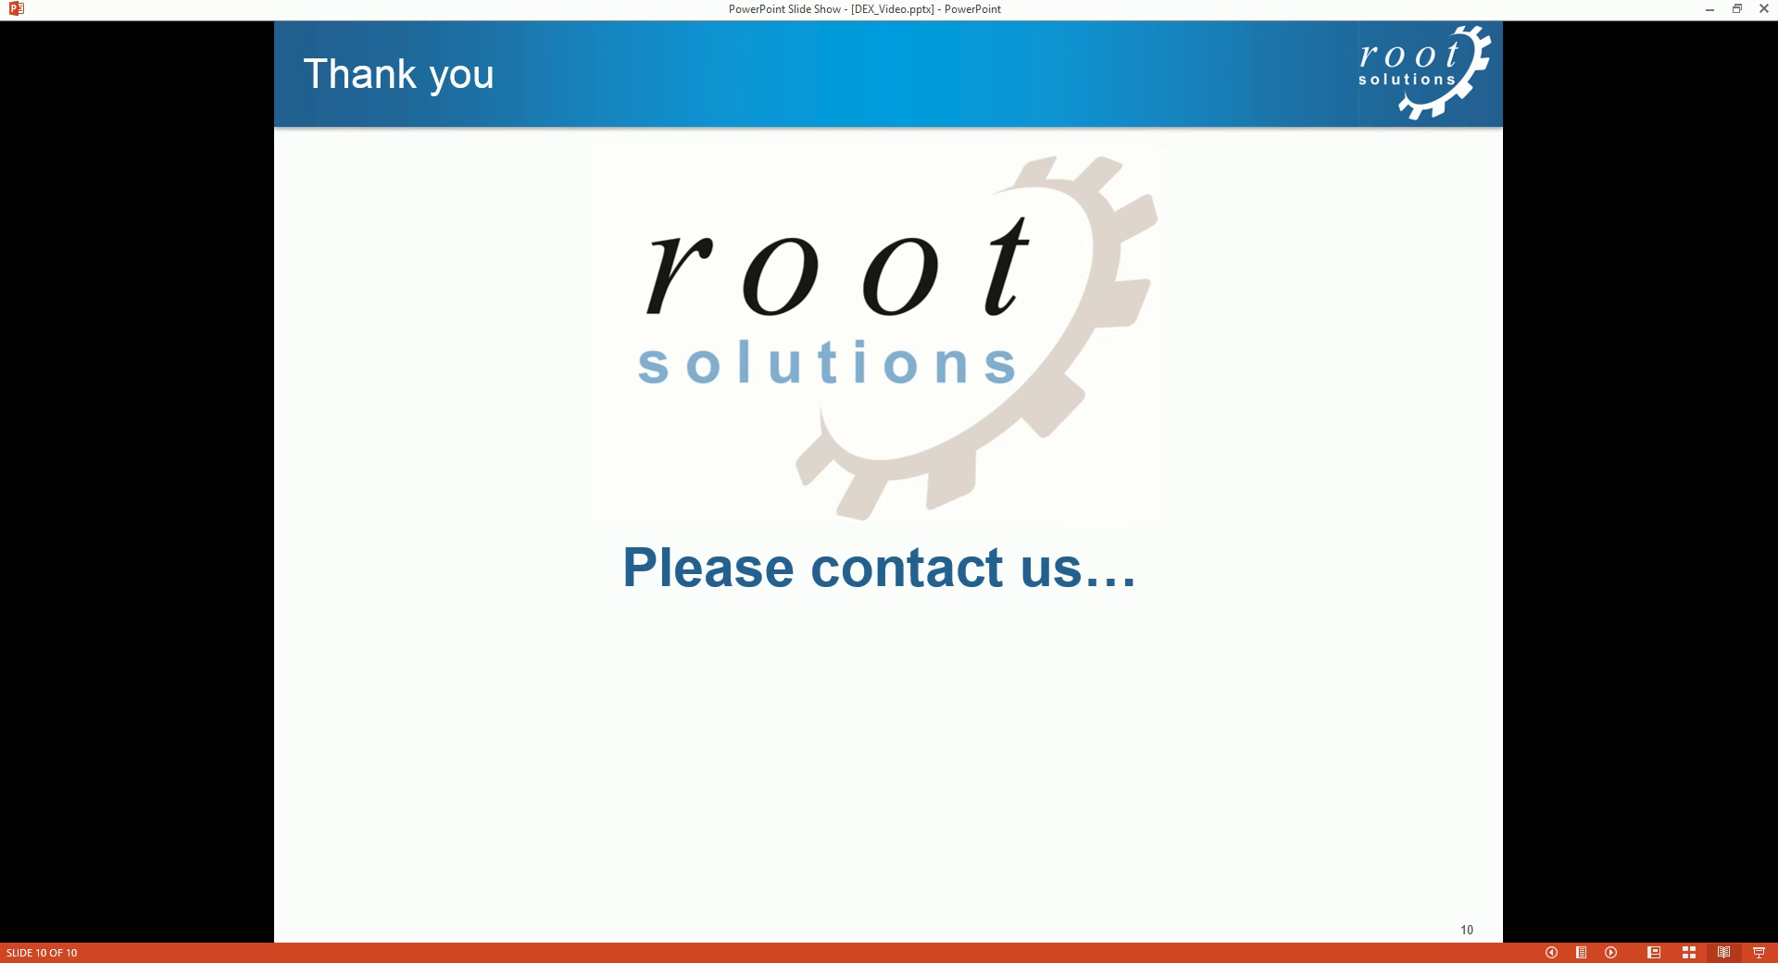
pyautogui.press('Right')
pyautogui.press('Right')
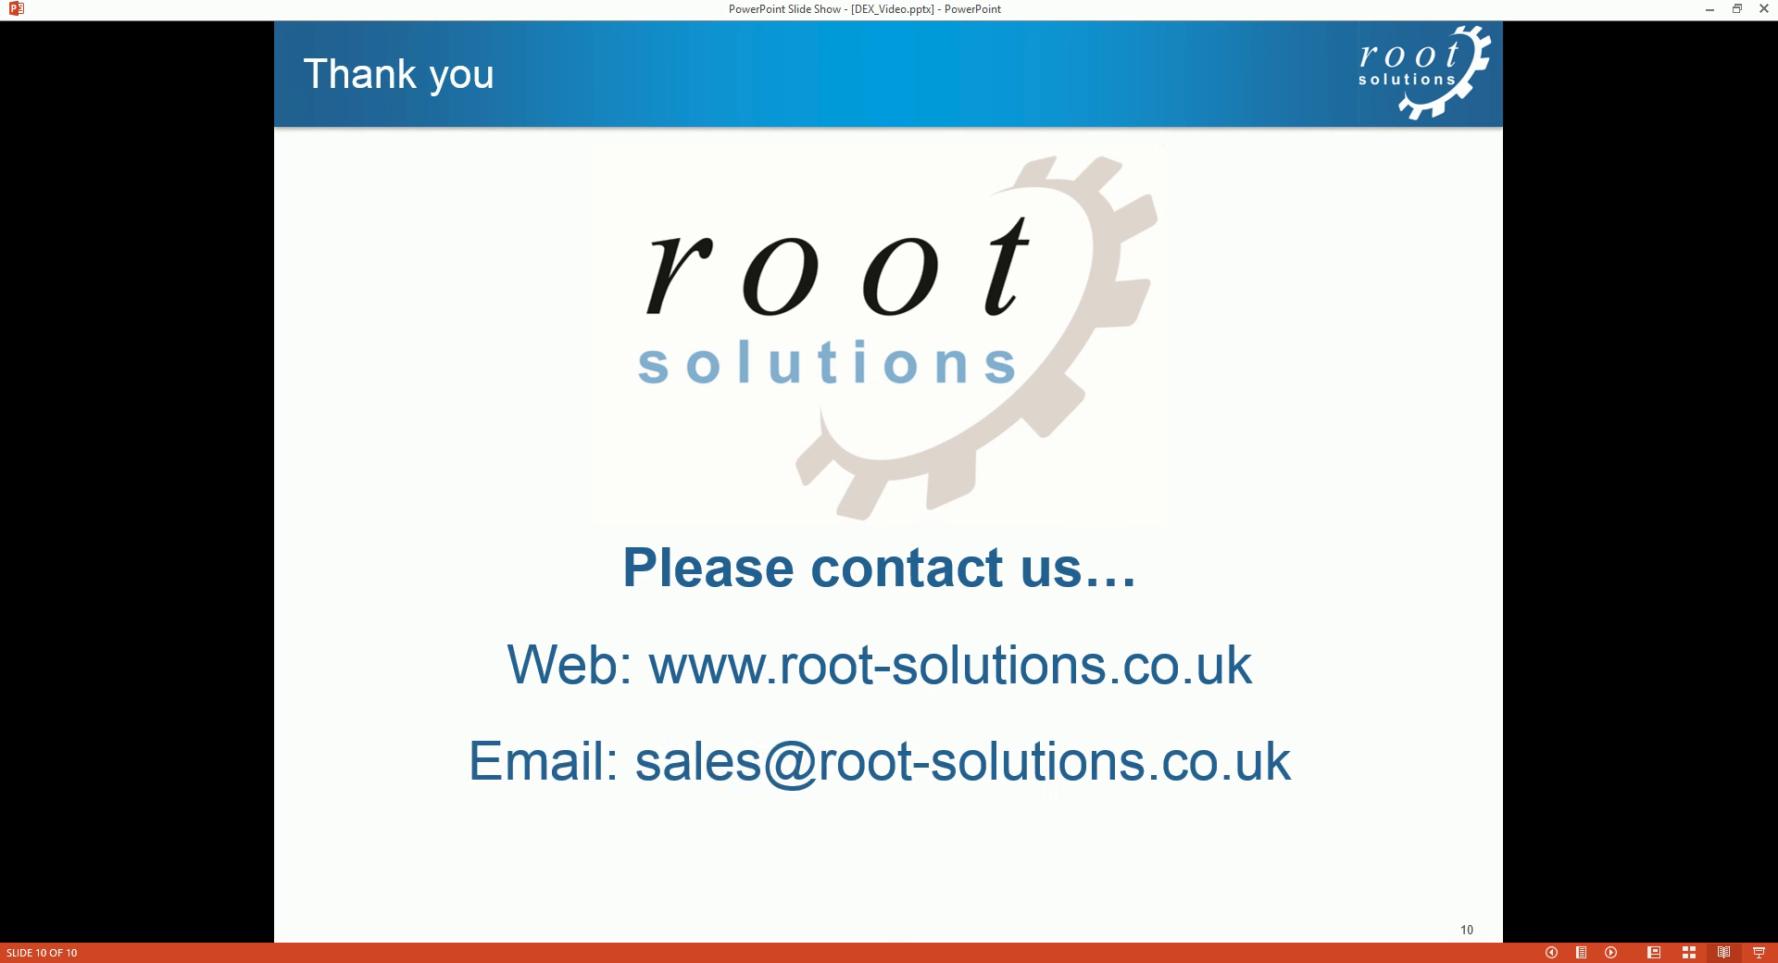
pyautogui.press('Right')
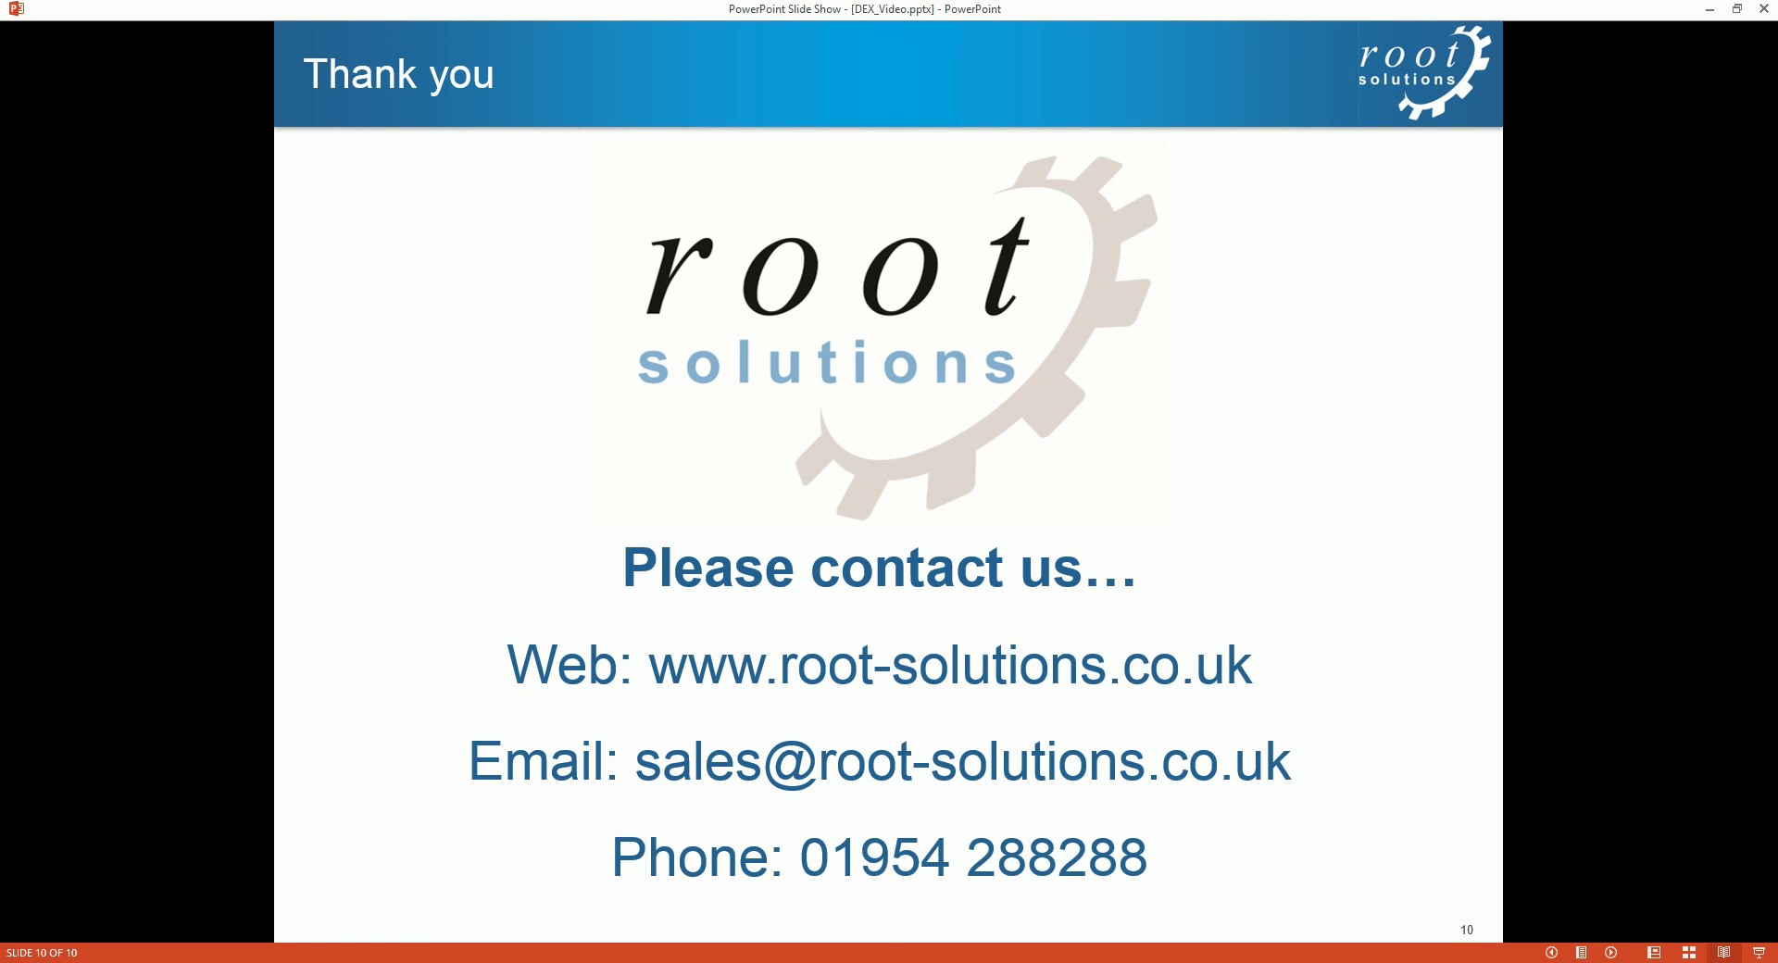